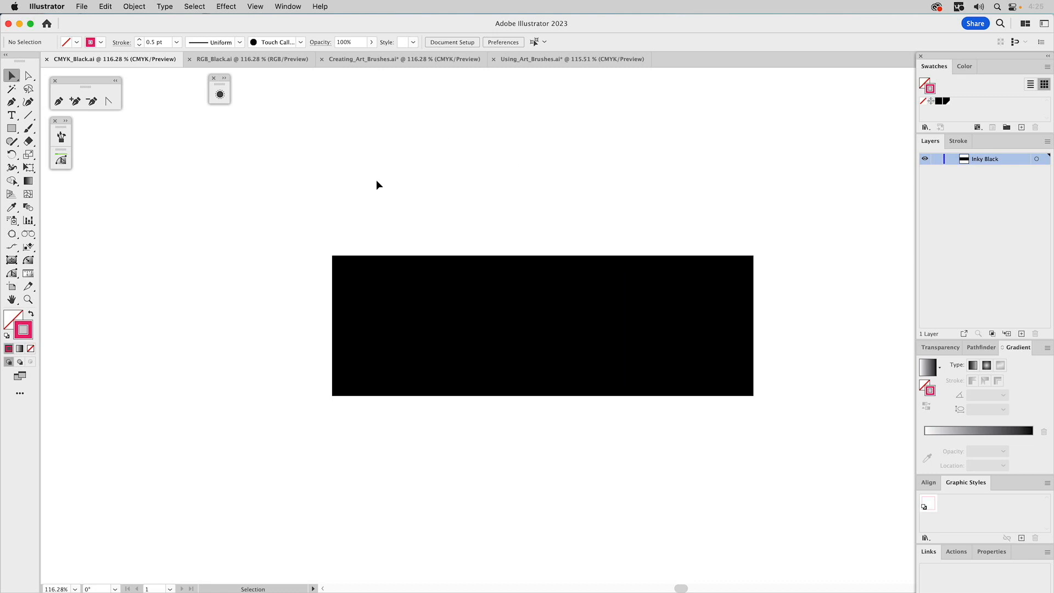
- Select the three adjoining black squares one after another to compare their boundaries, and clear the selection
click(393, 285)
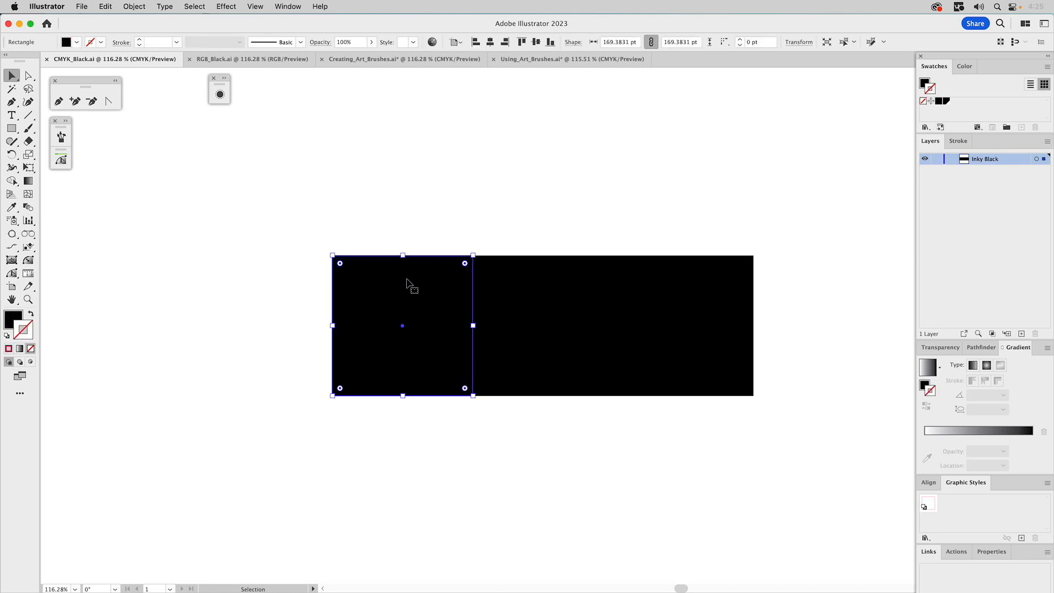
click(529, 281)
click(642, 278)
click(597, 222)
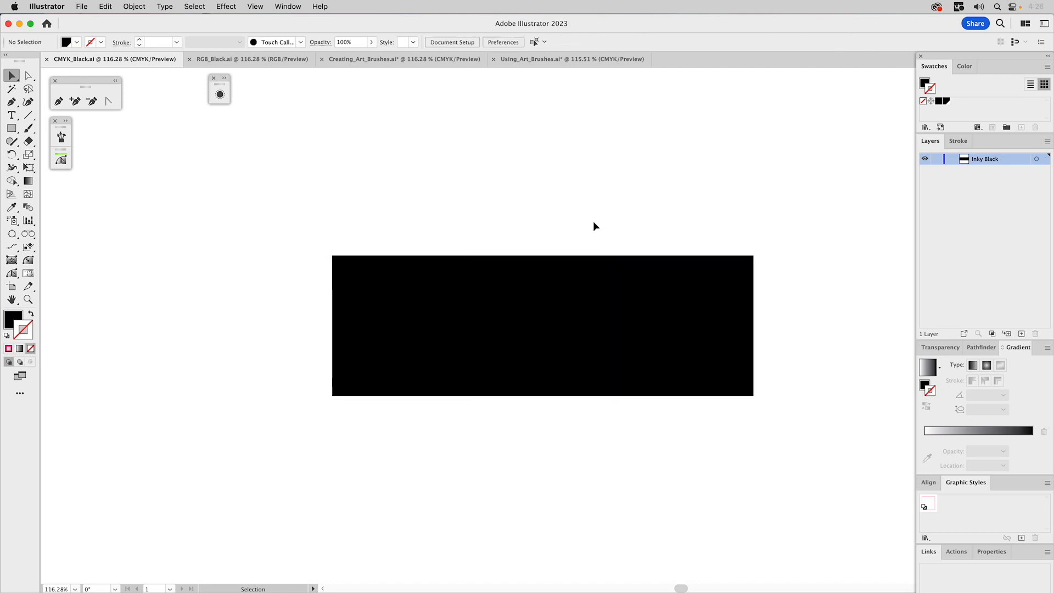
- Inspect the CMYK mix of the Black swatch used by the first square, and leave its options unchanged
click(390, 275)
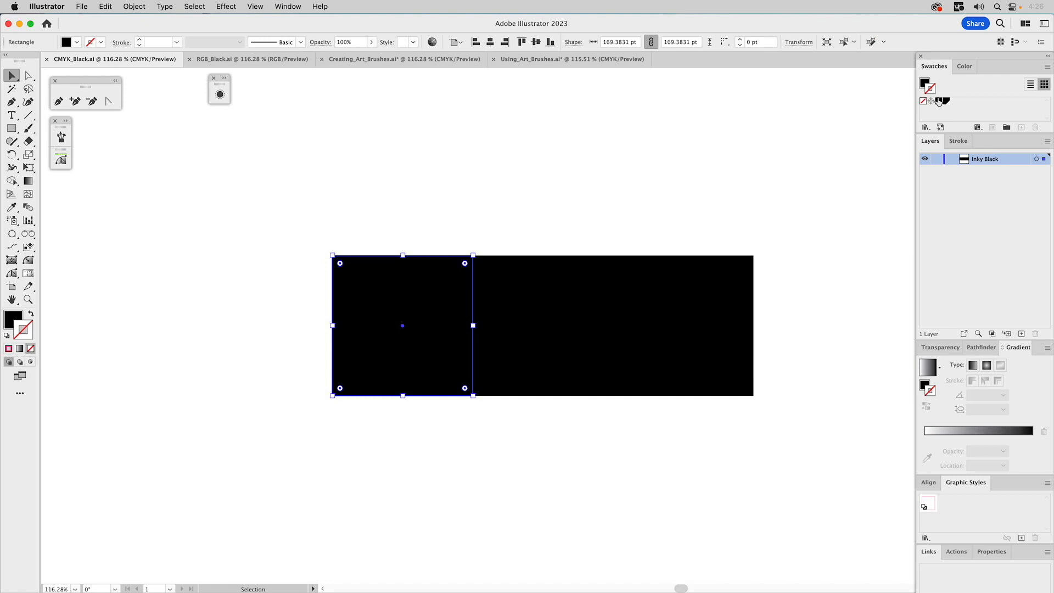
click(924, 85)
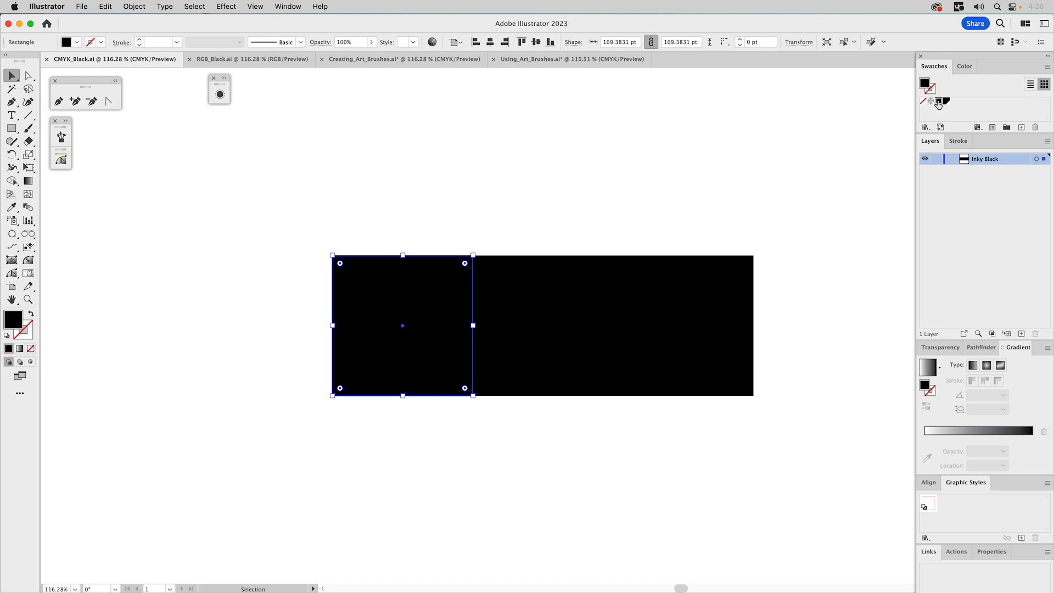
double_click(938, 103)
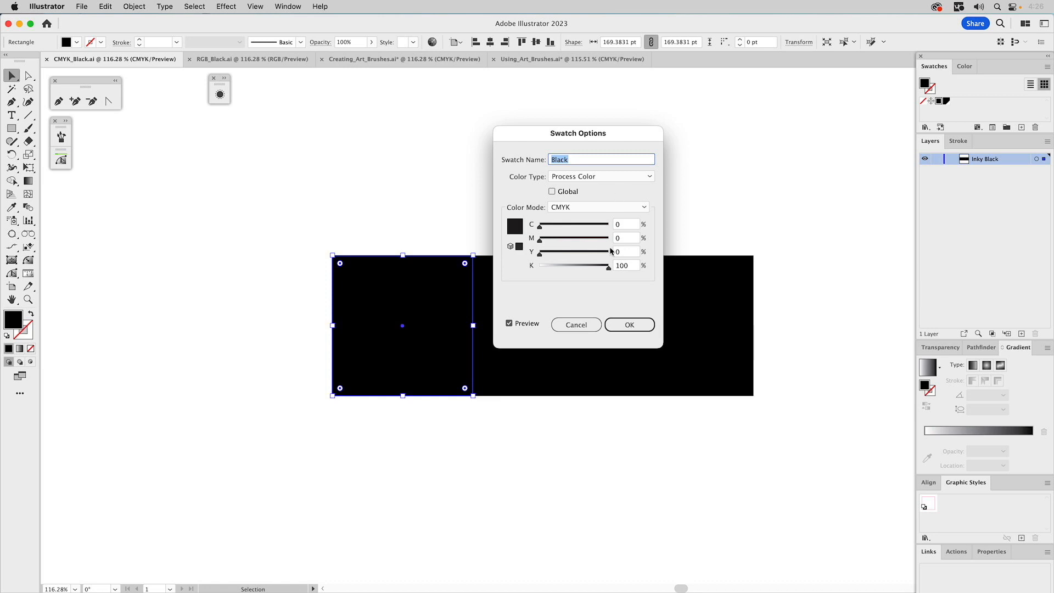
click(584, 326)
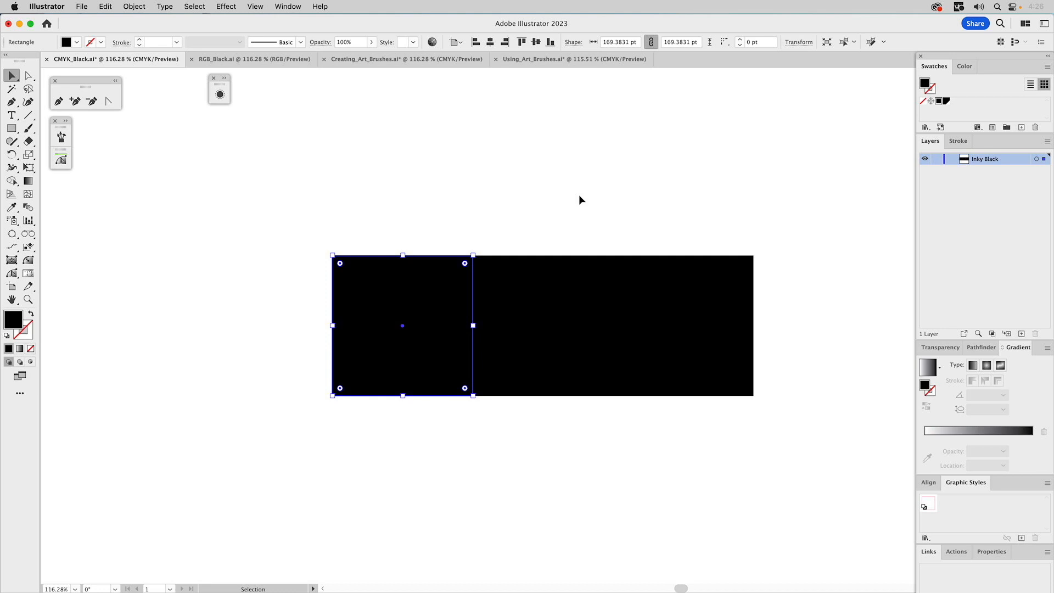
- Inspect the CMYK mix of the global black swatch for the second and third squares, leaving its options unchanged
click(536, 276)
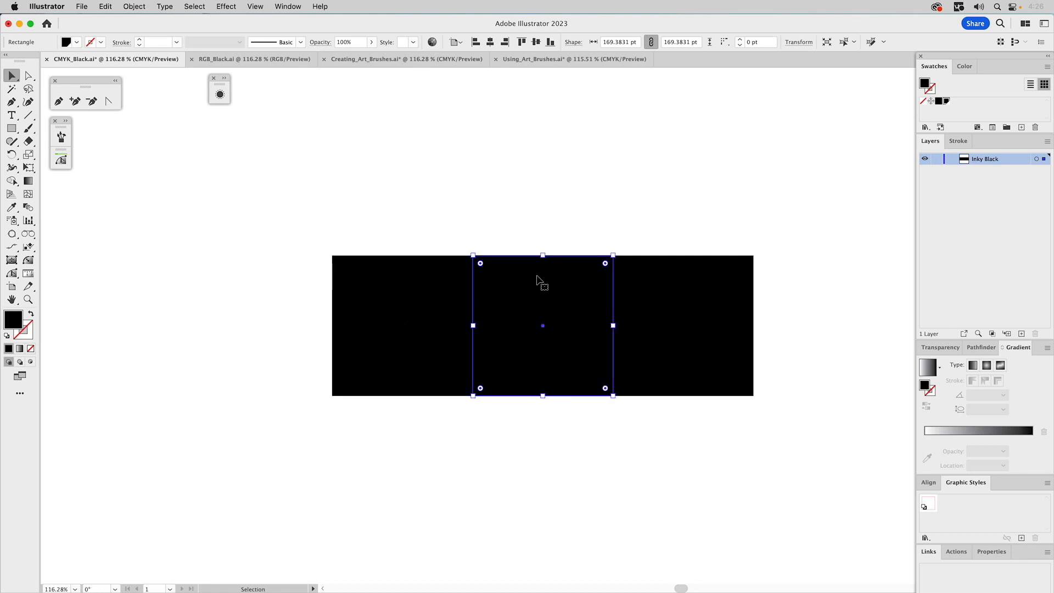
double_click(947, 105)
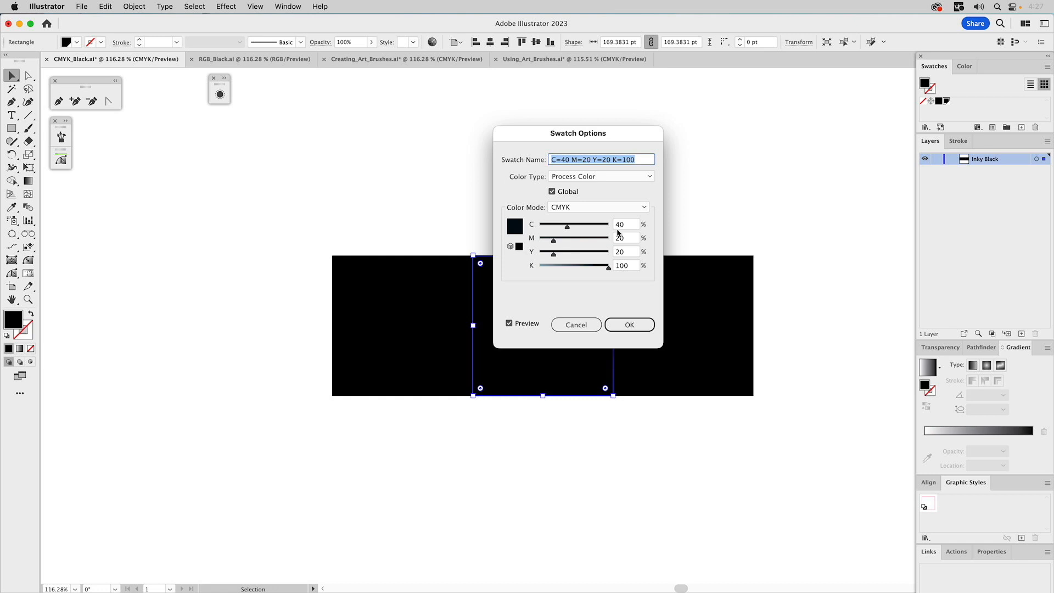
click(597, 323)
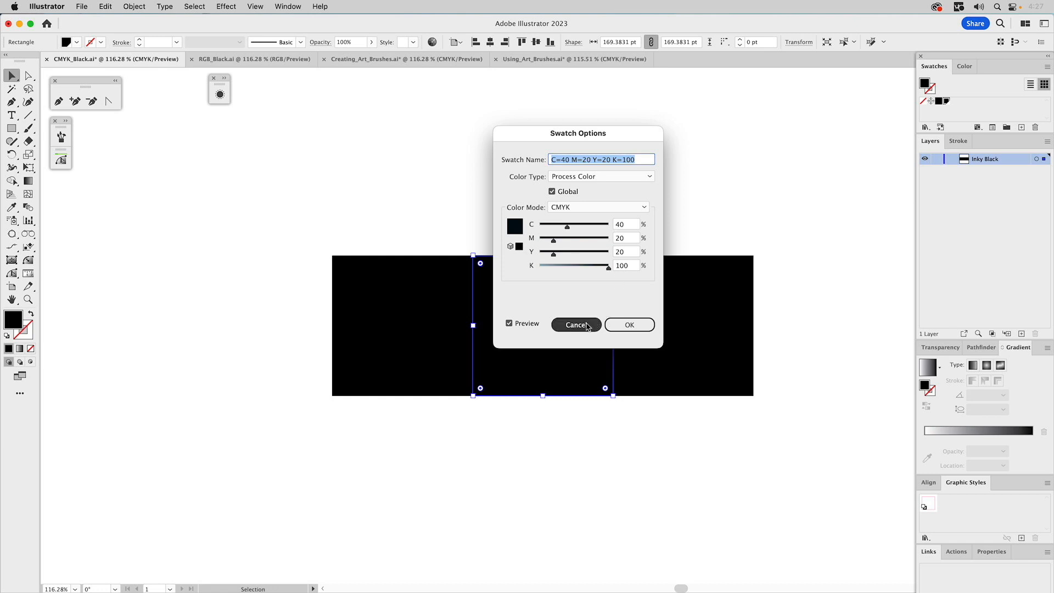
click(680, 265)
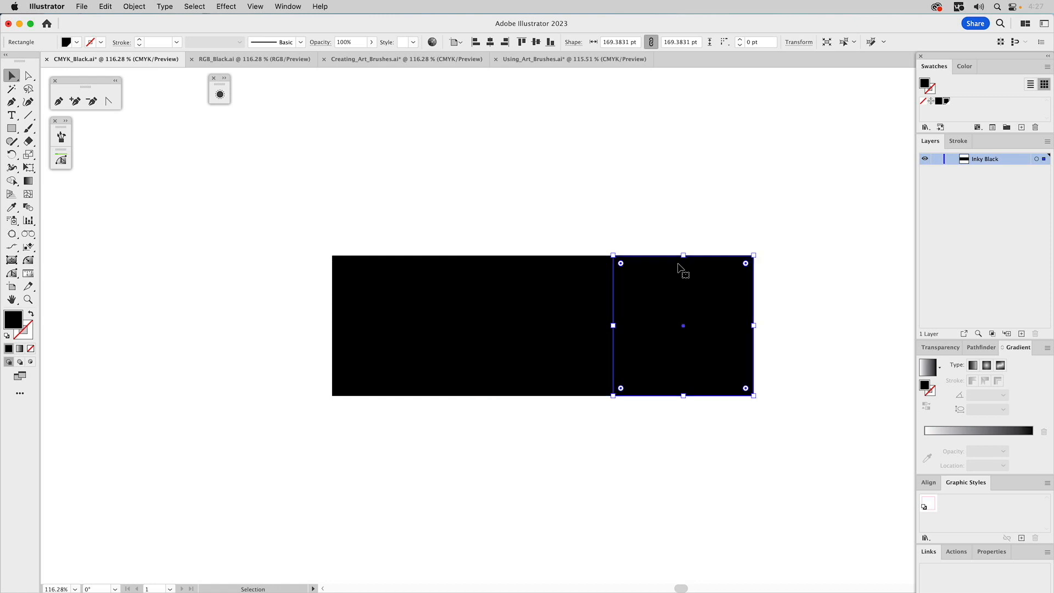
double_click(946, 103)
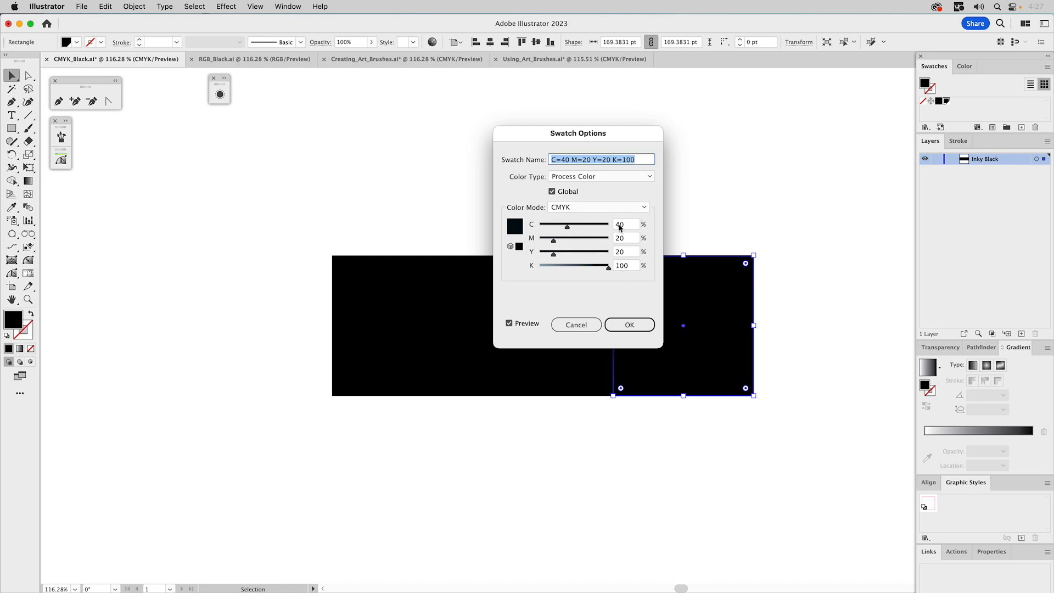
click(576, 325)
- Switch the third square's fill to RGB values and set red, green and blue to 0
click(968, 68)
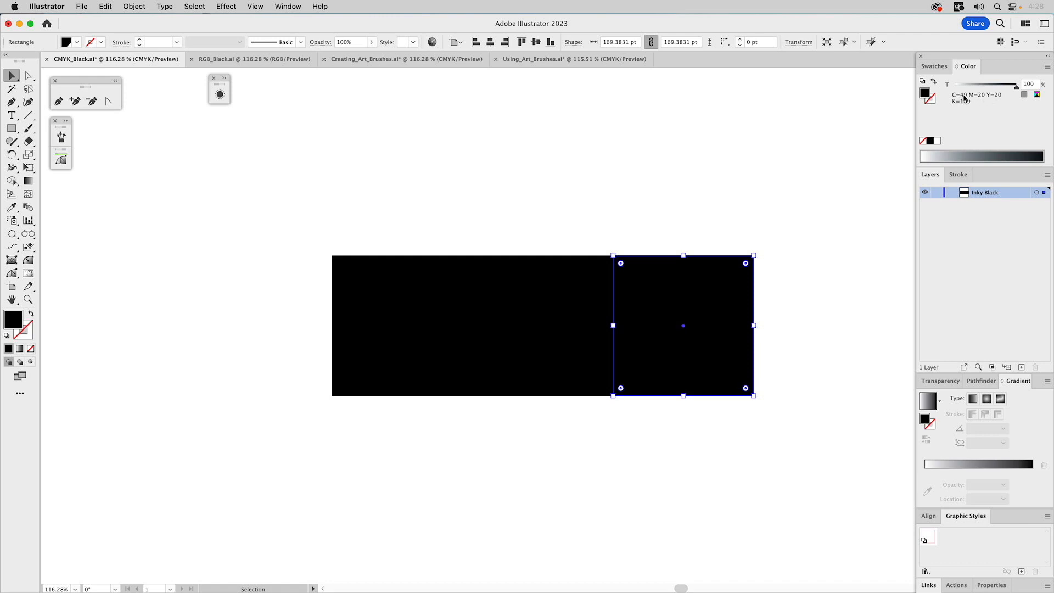
click(1038, 96)
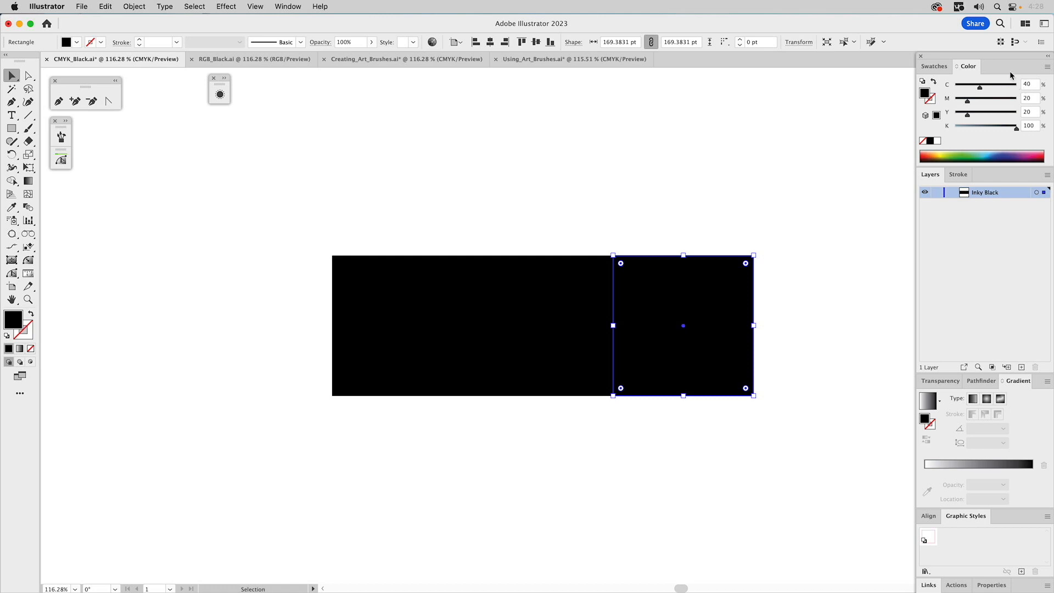
click(1047, 67)
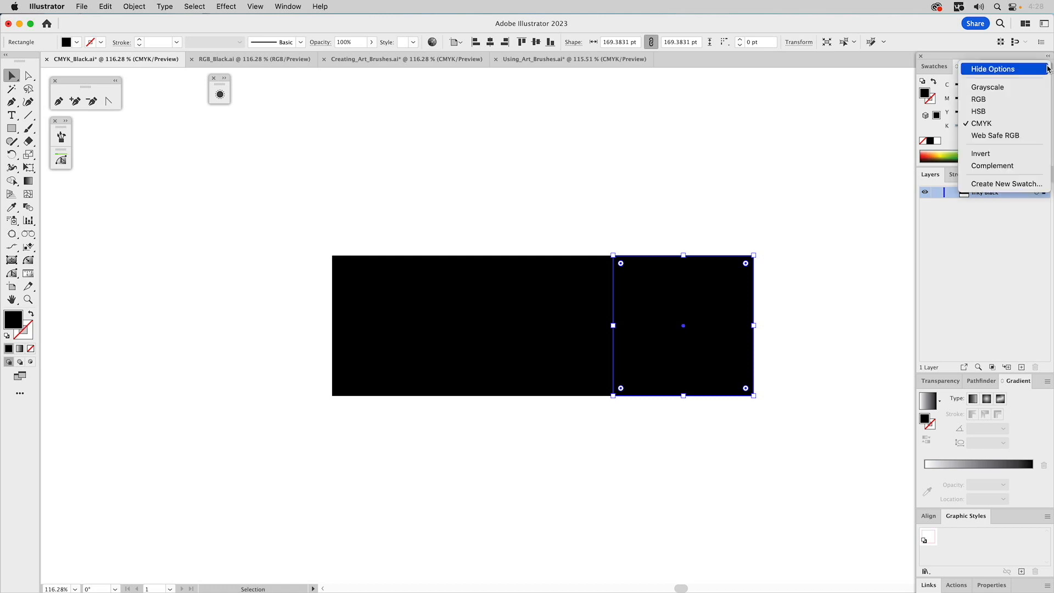
click(983, 100)
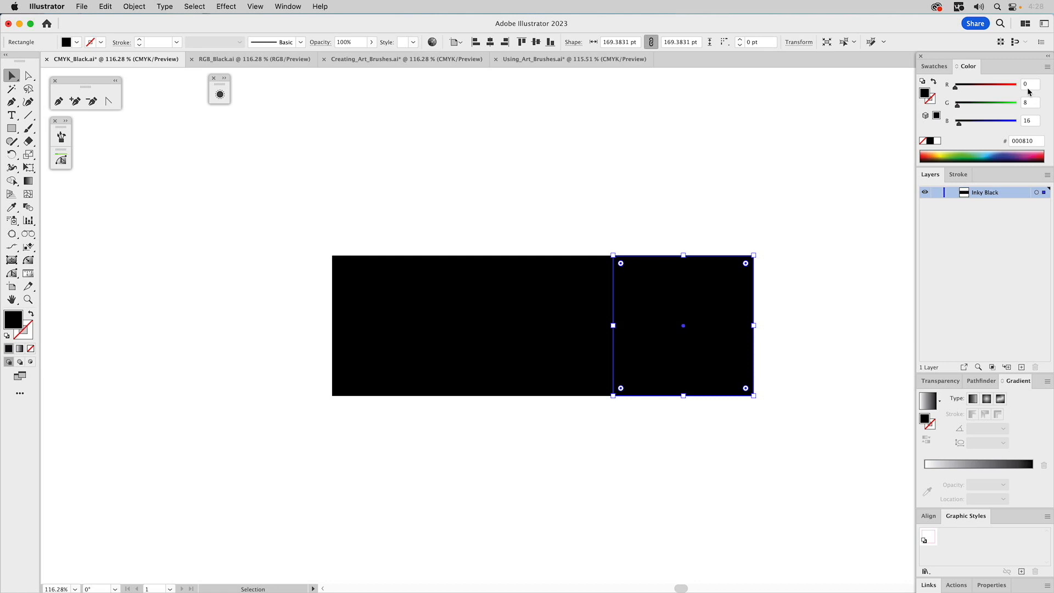
drag(959, 106, 954, 123)
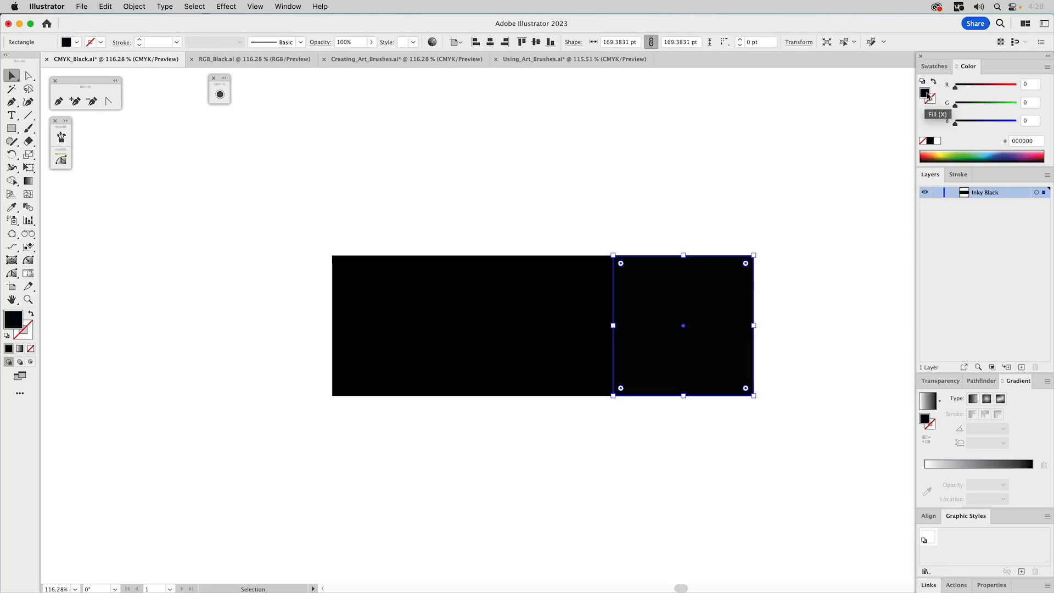
- Save the third square's fill as a new global process color swatch named Inky Black
click(936, 67)
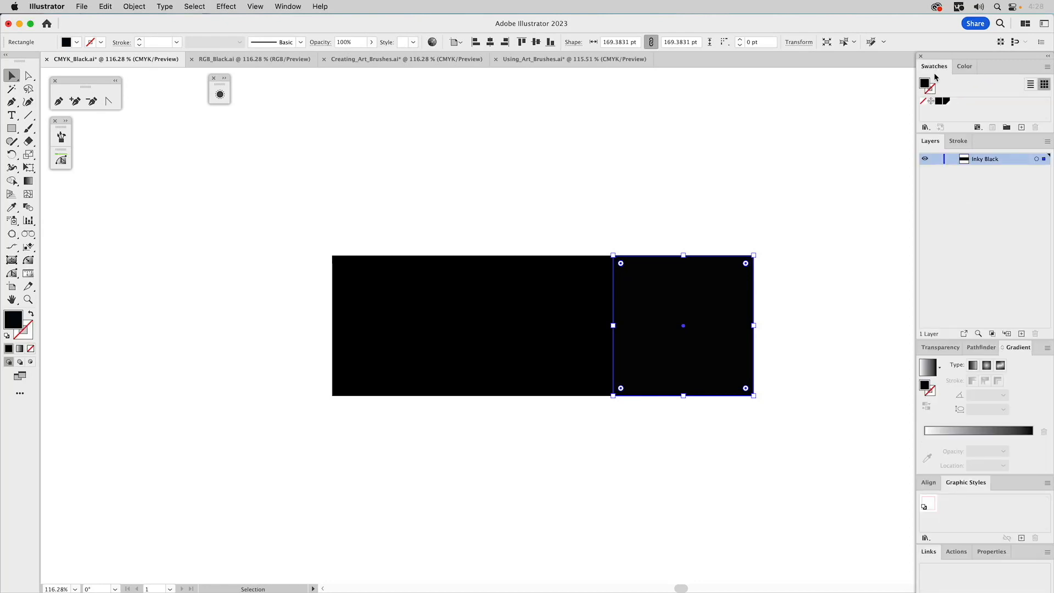
double_click(955, 102)
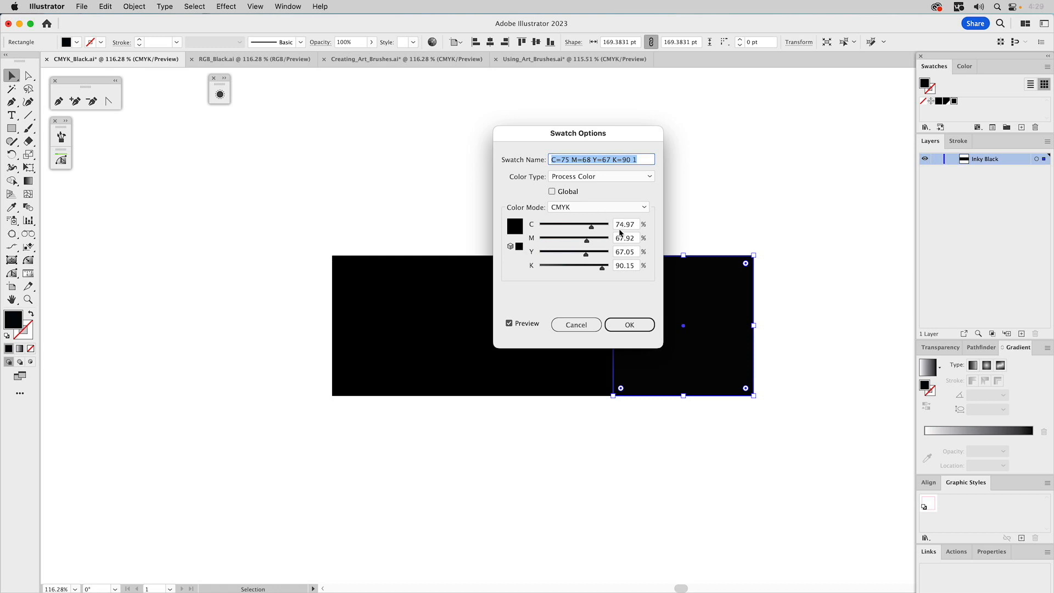
click(563, 191)
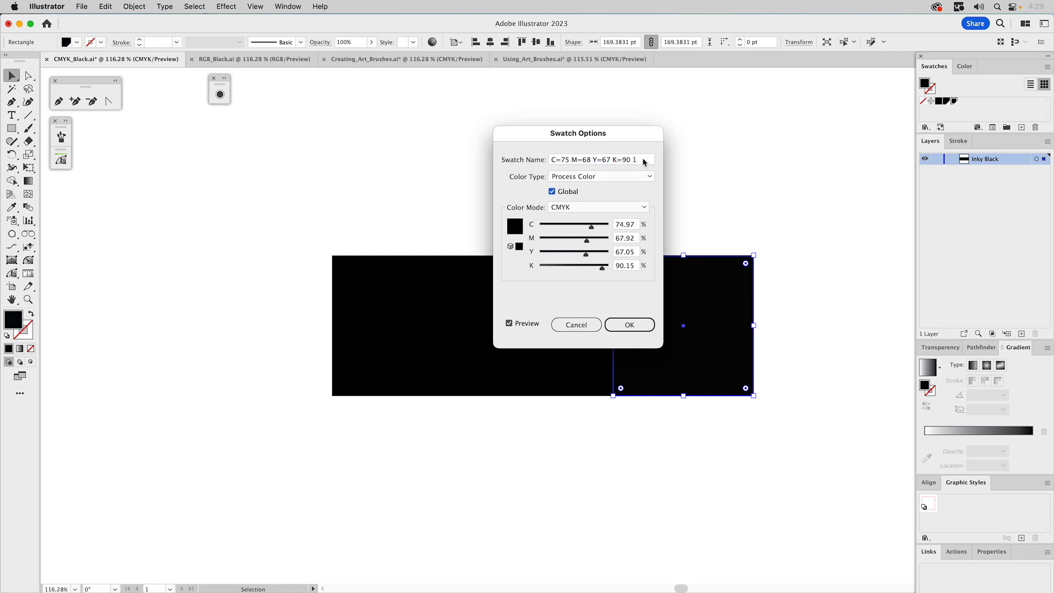
drag(643, 160, 532, 164)
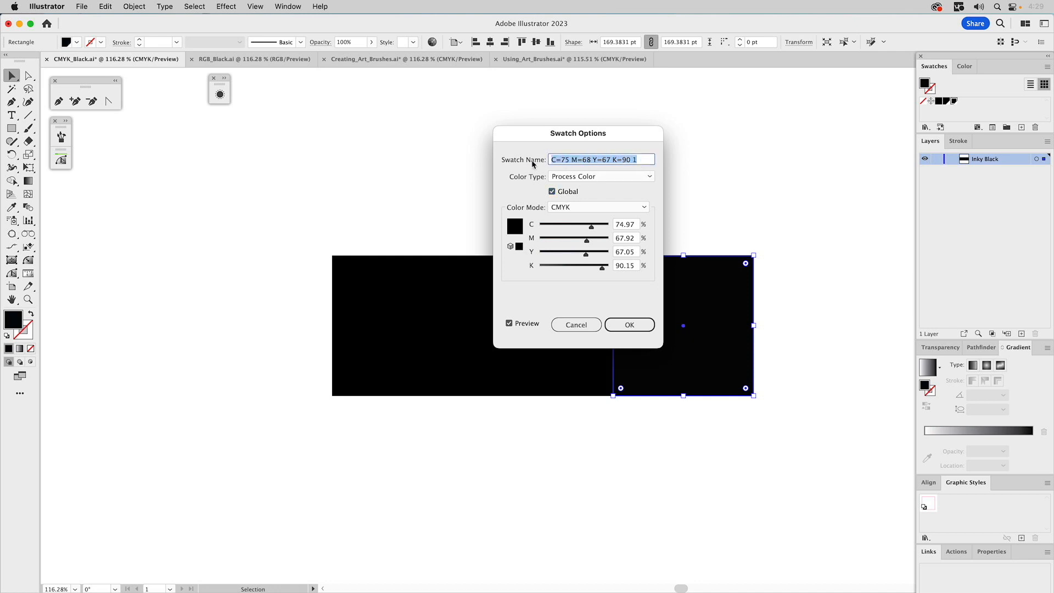
text(Inky Black)
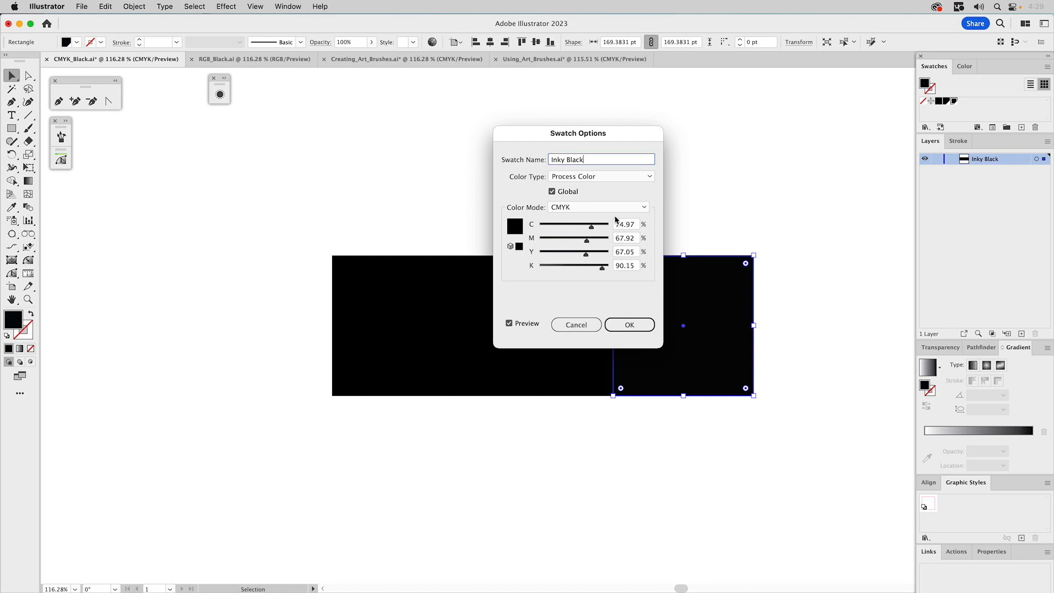
click(629, 324)
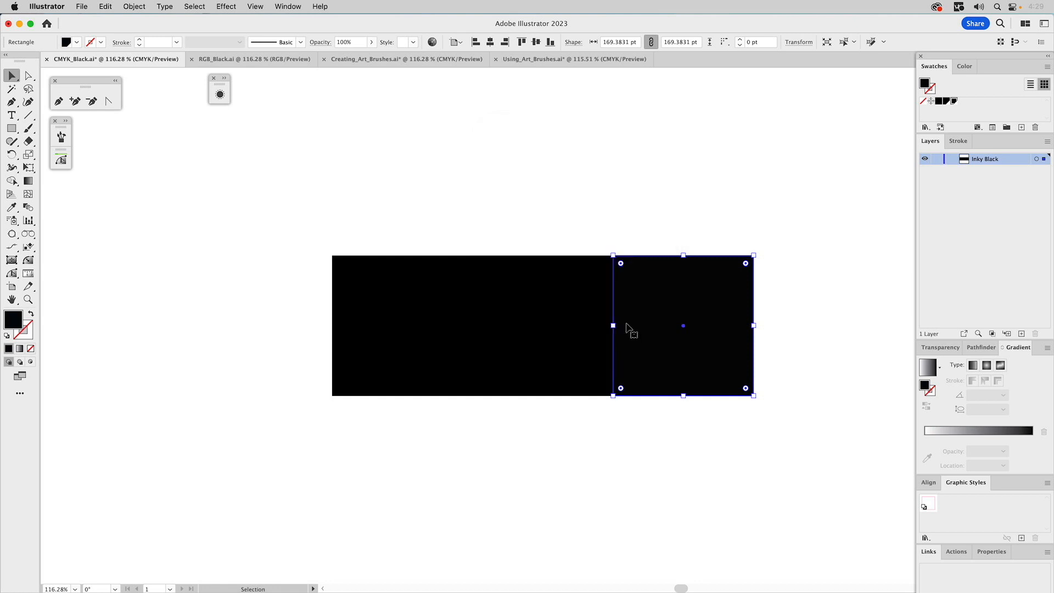
- Deselect the artwork and check the RGB values of the Inky Black color
click(731, 146)
click(695, 272)
click(773, 212)
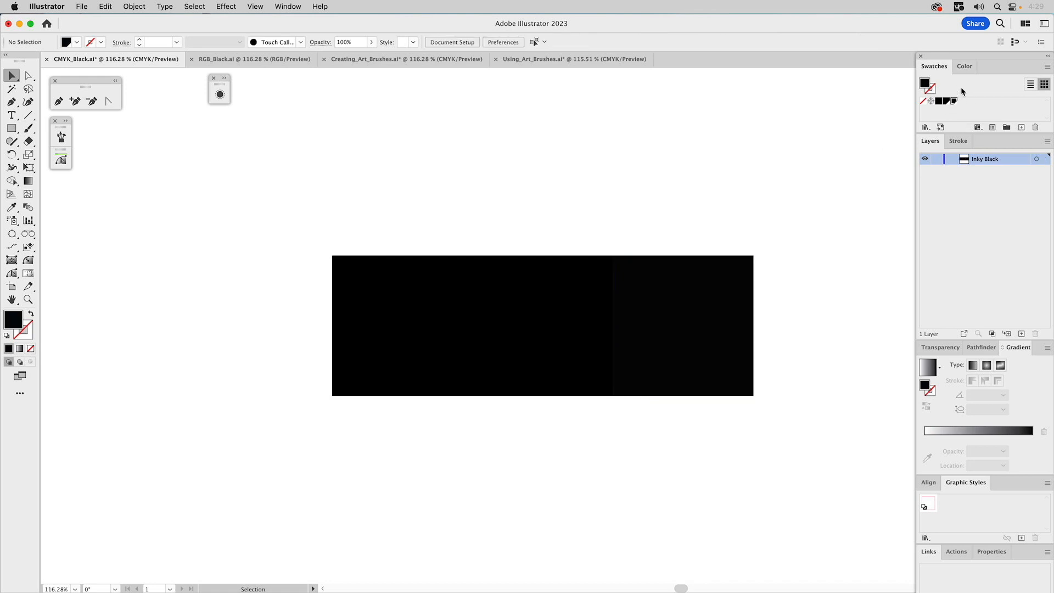
click(965, 67)
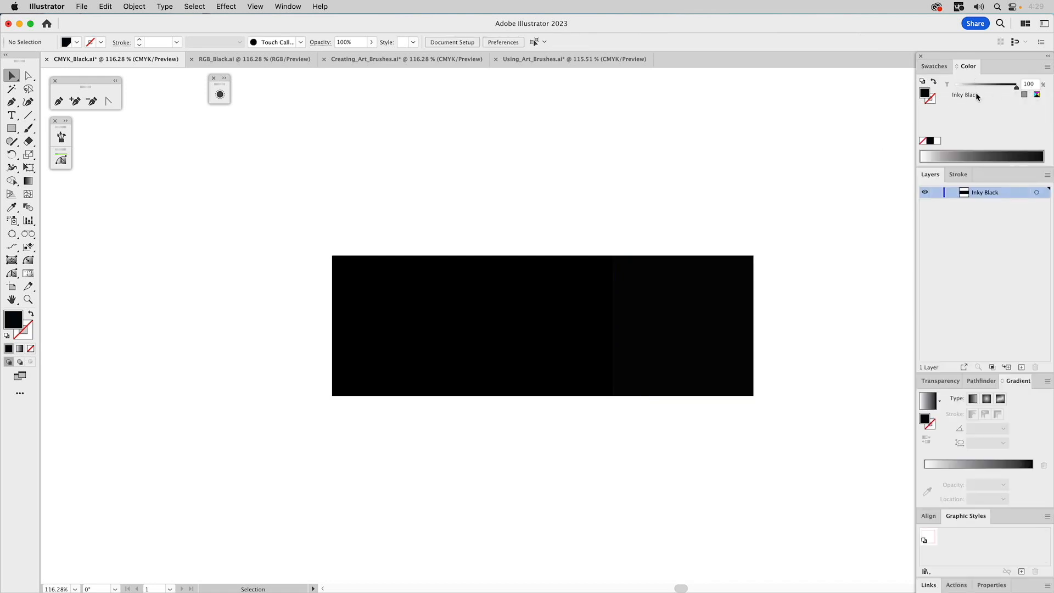
click(1048, 66)
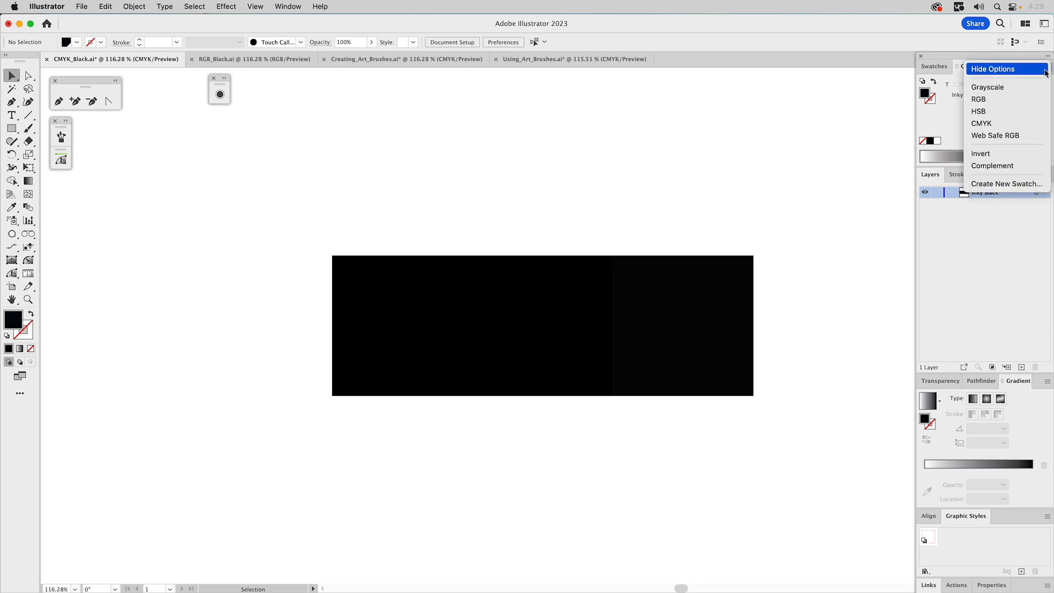
click(1014, 99)
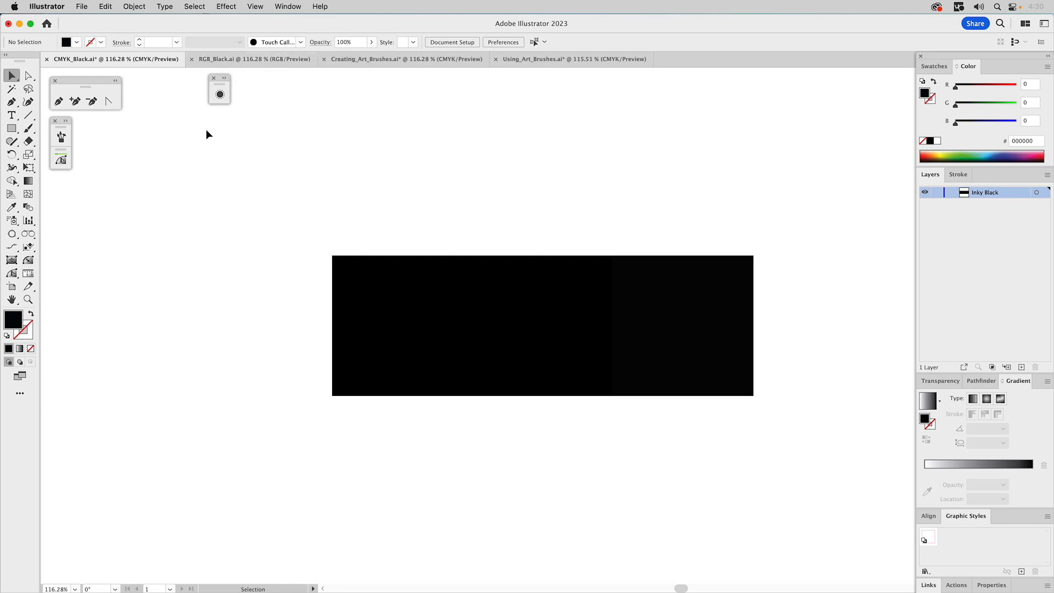
- Switch to the RGB_Black.ai document and inspect the fill colors of its two black squares
click(263, 58)
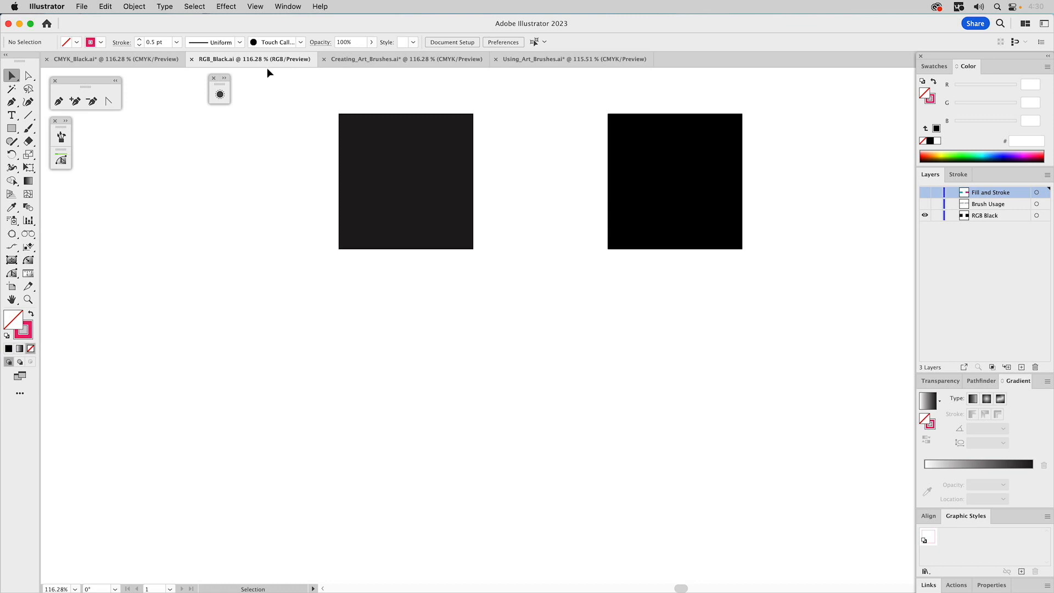
click(388, 167)
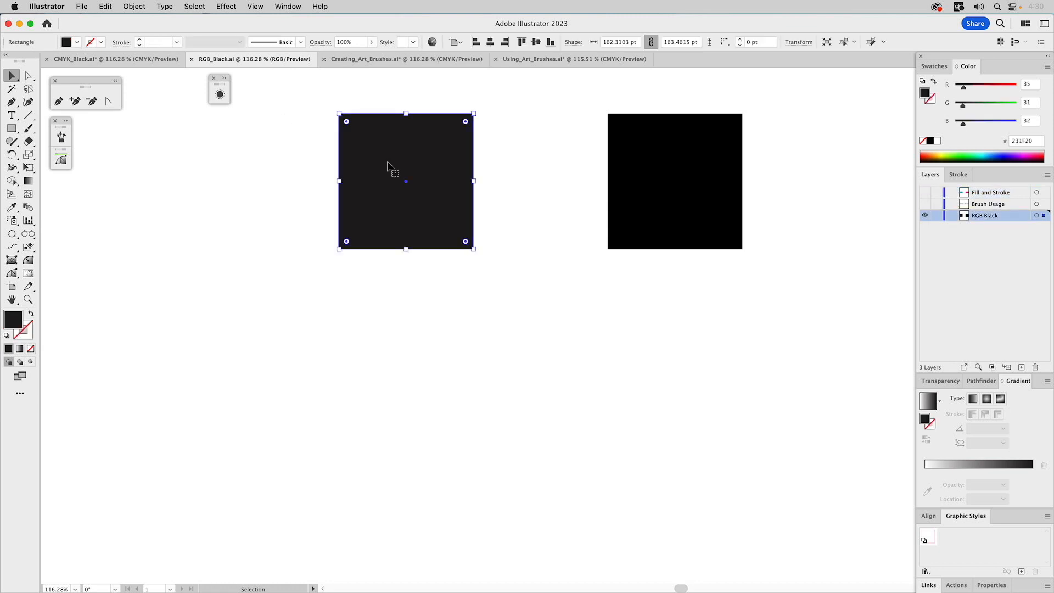
click(647, 163)
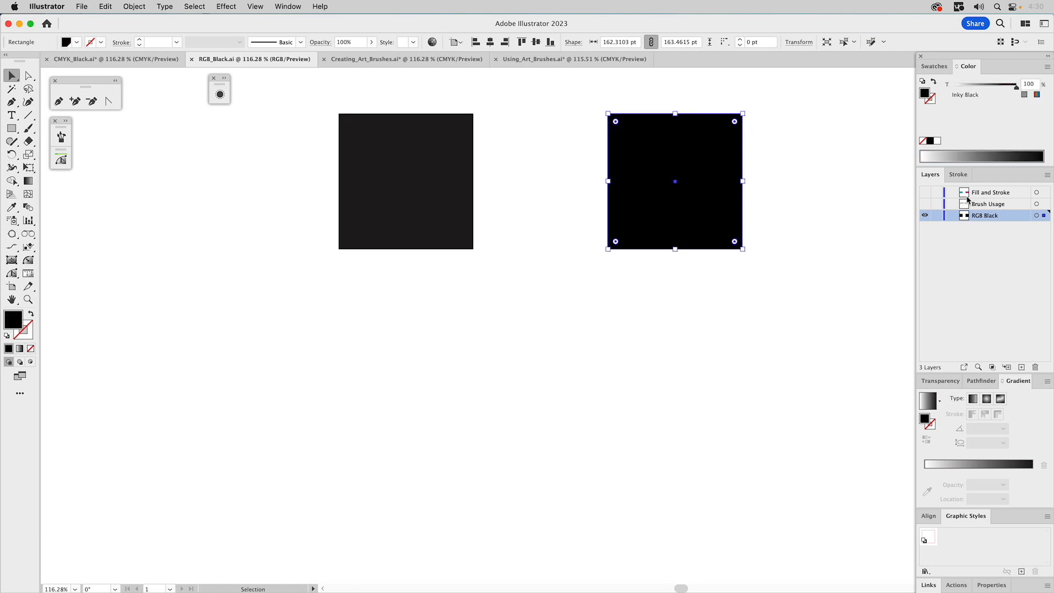
- Show the Brush Usage layer and compare the swatches applied to its two rough ink strokes
click(926, 205)
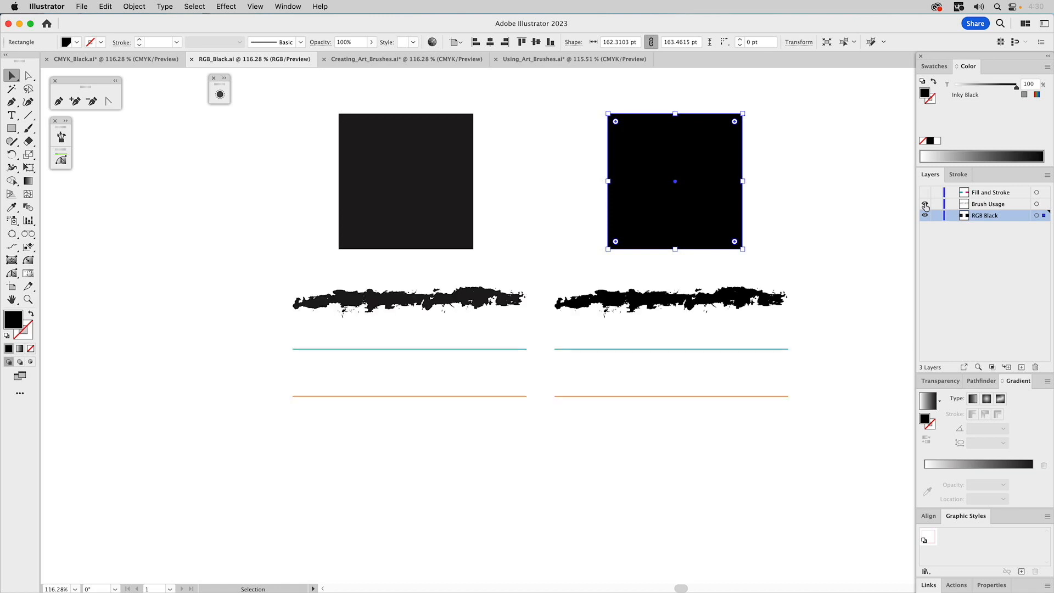
click(470, 300)
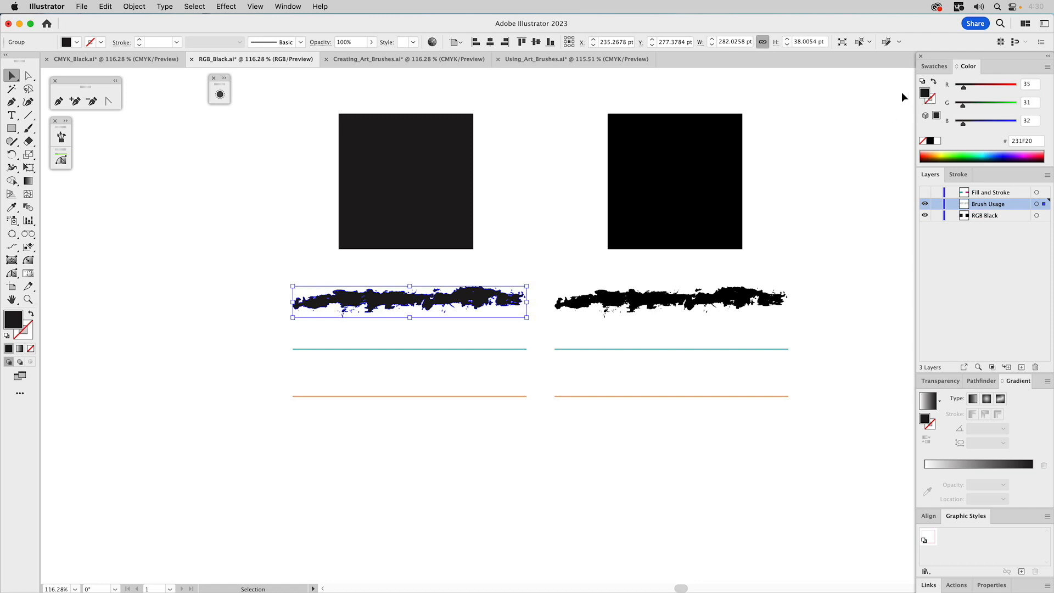
click(933, 67)
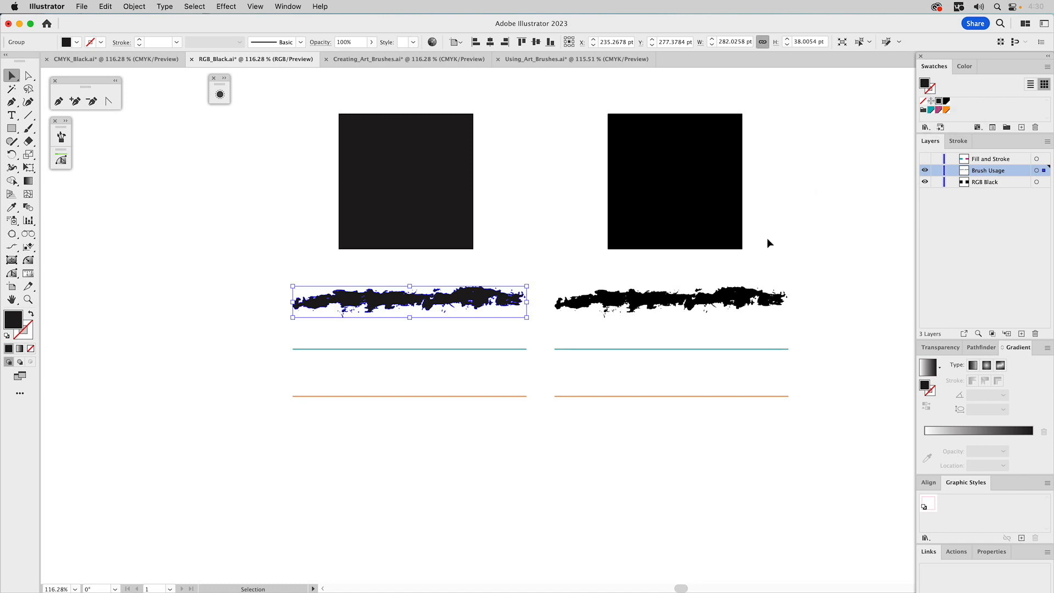
click(677, 291)
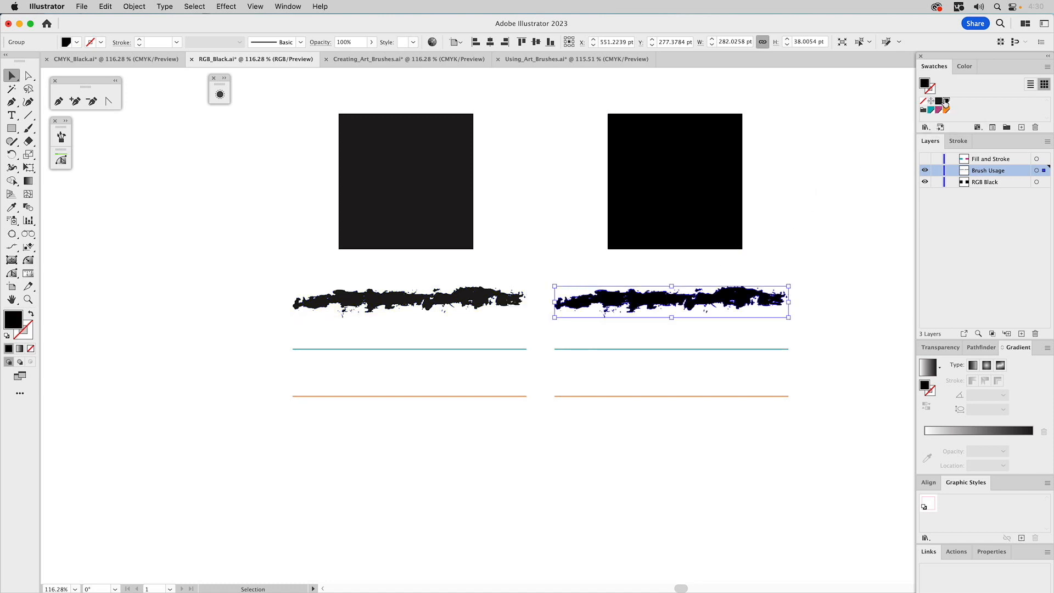
click(264, 196)
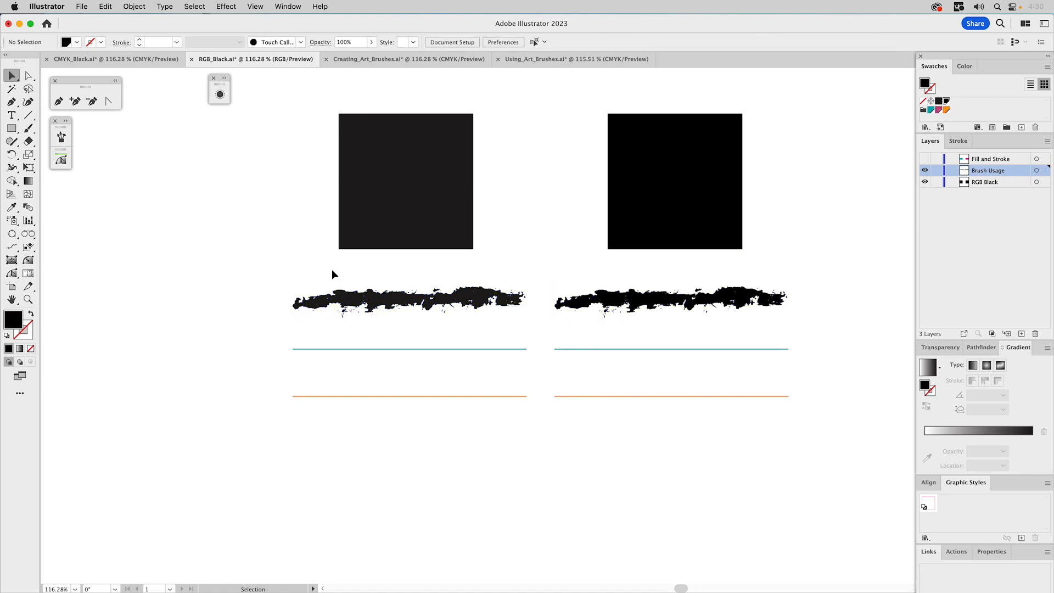
click(349, 297)
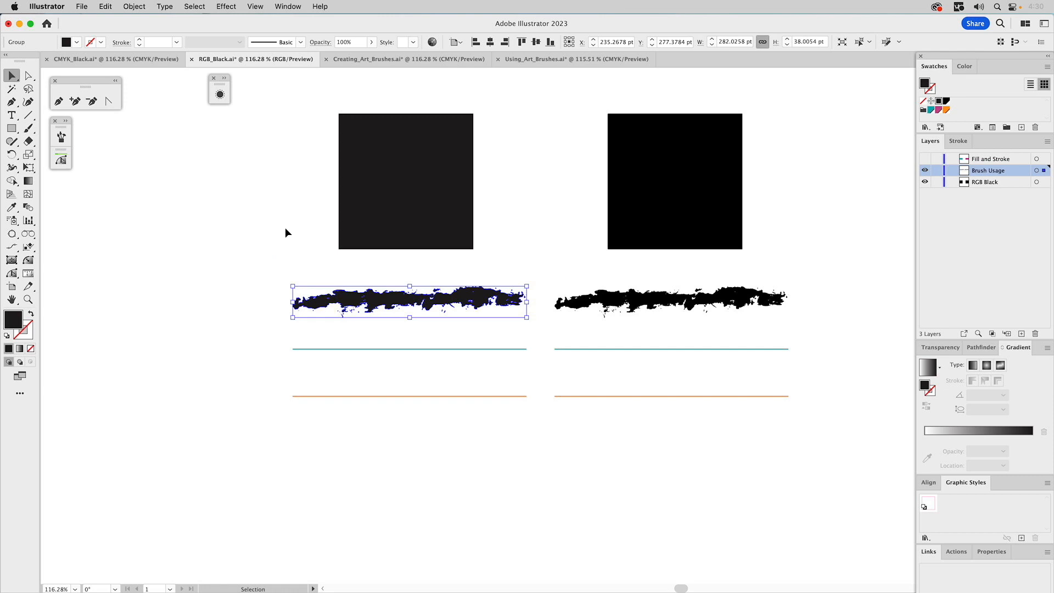
- Enable Show Anchor Points in Selection Tool and Shape Tools in the preferences, then select the left ink stroke to preview its anchors
click(243, 192)
click(47, 6)
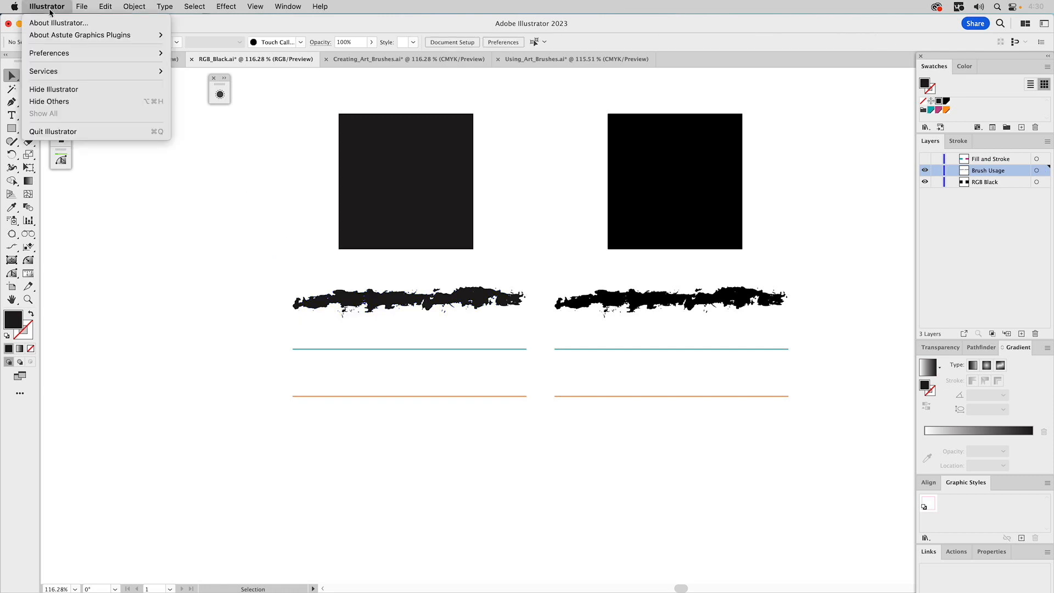
mouse_move(55, 53)
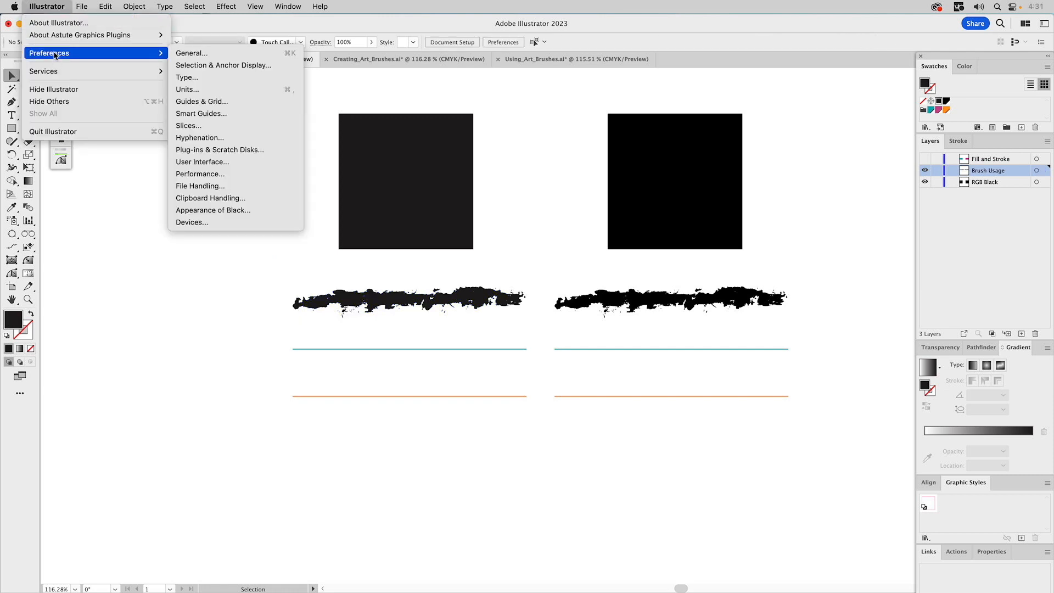
click(189, 55)
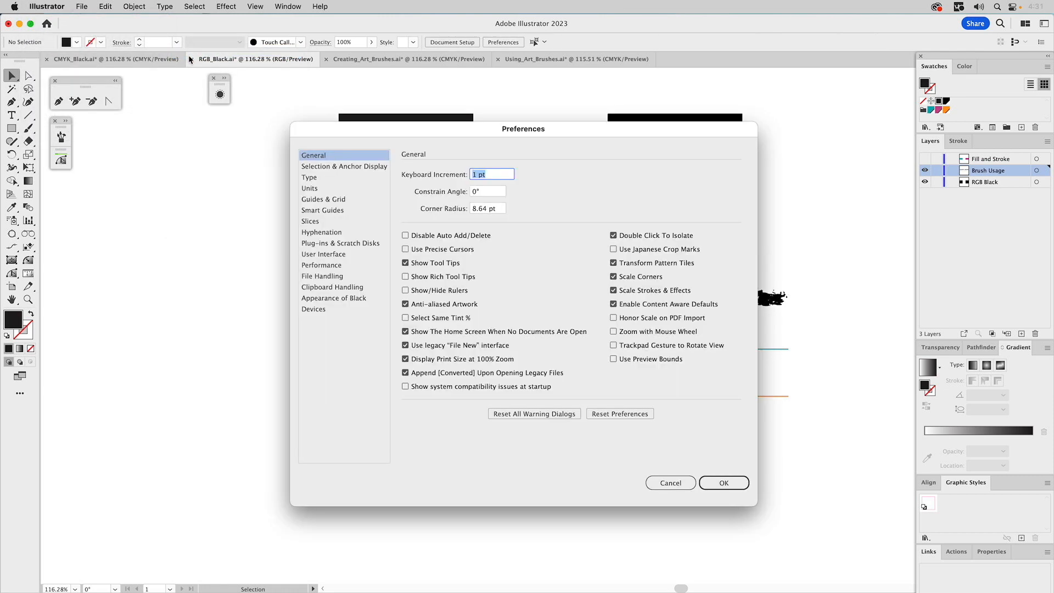
click(457, 263)
click(454, 267)
click(453, 267)
click(454, 269)
click(350, 167)
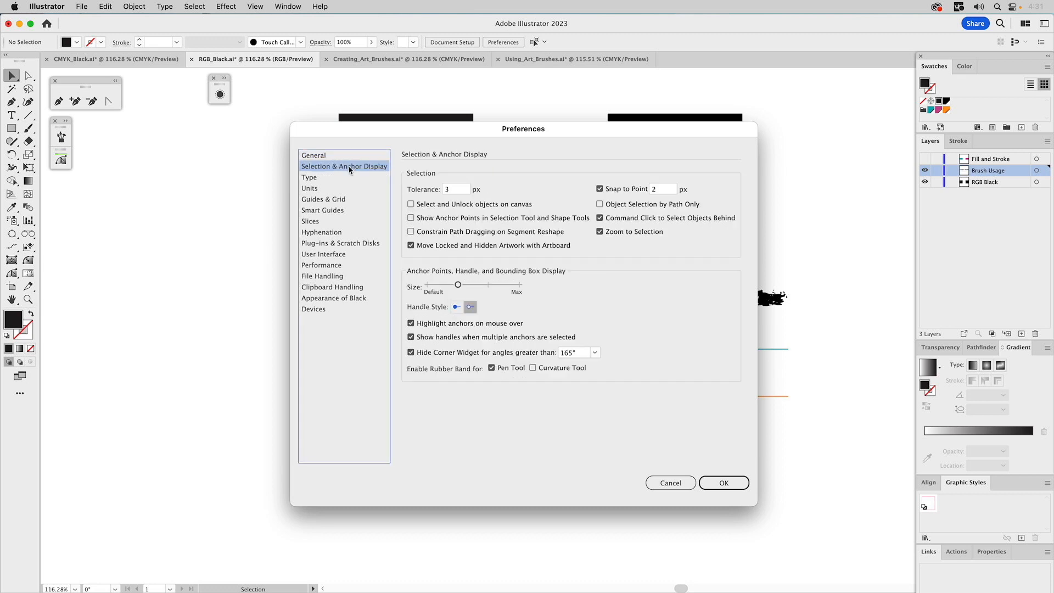
click(412, 219)
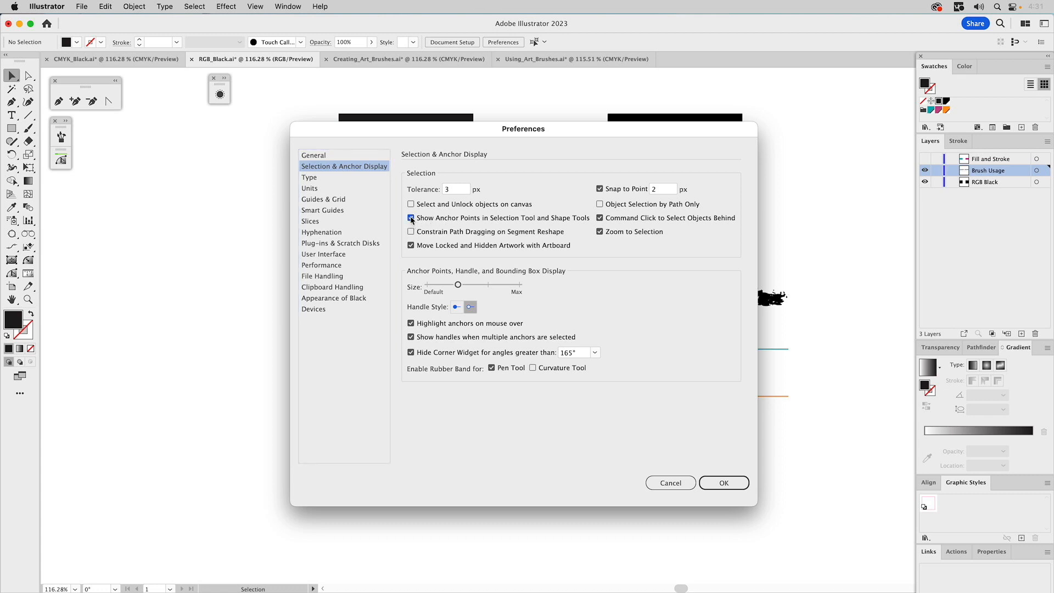
click(719, 484)
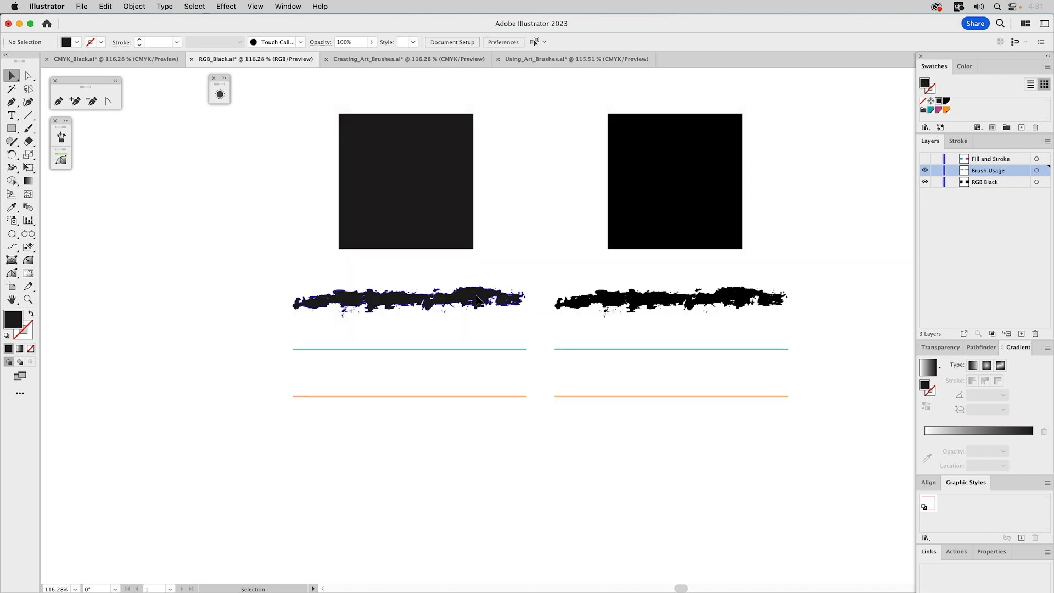
click(476, 299)
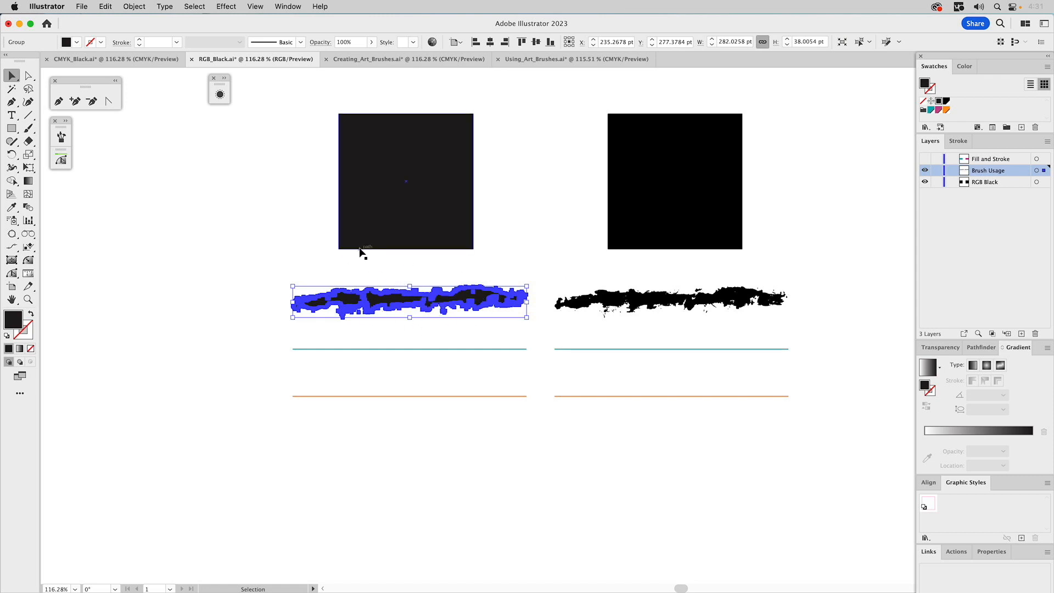
- Disable Show Anchor Points in Selection Tool and Shape Tools in the preferences and deselect the ink stroke
click(53, 5)
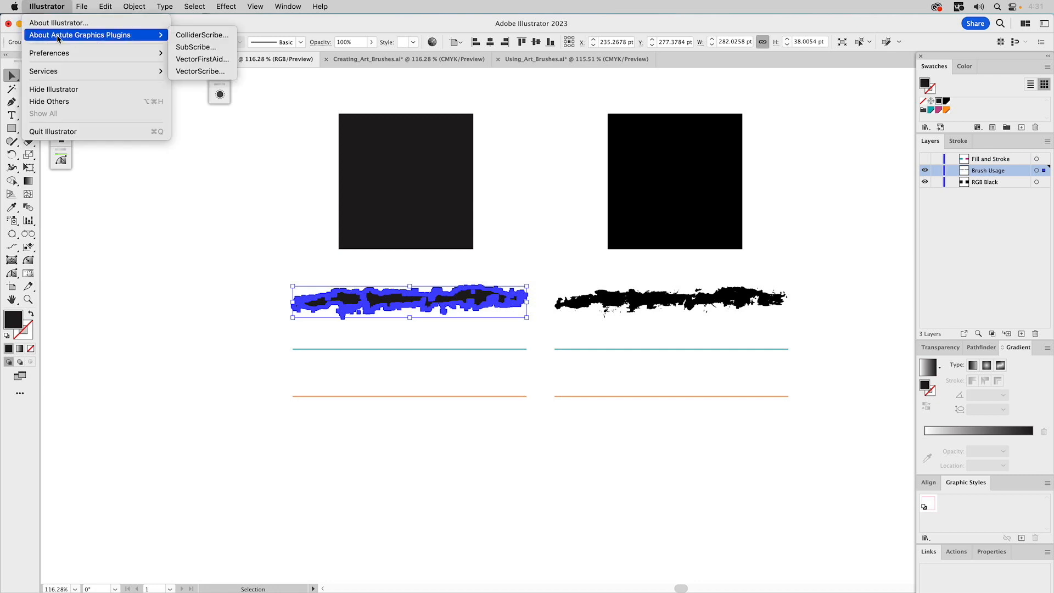
mouse_move(58, 53)
click(190, 64)
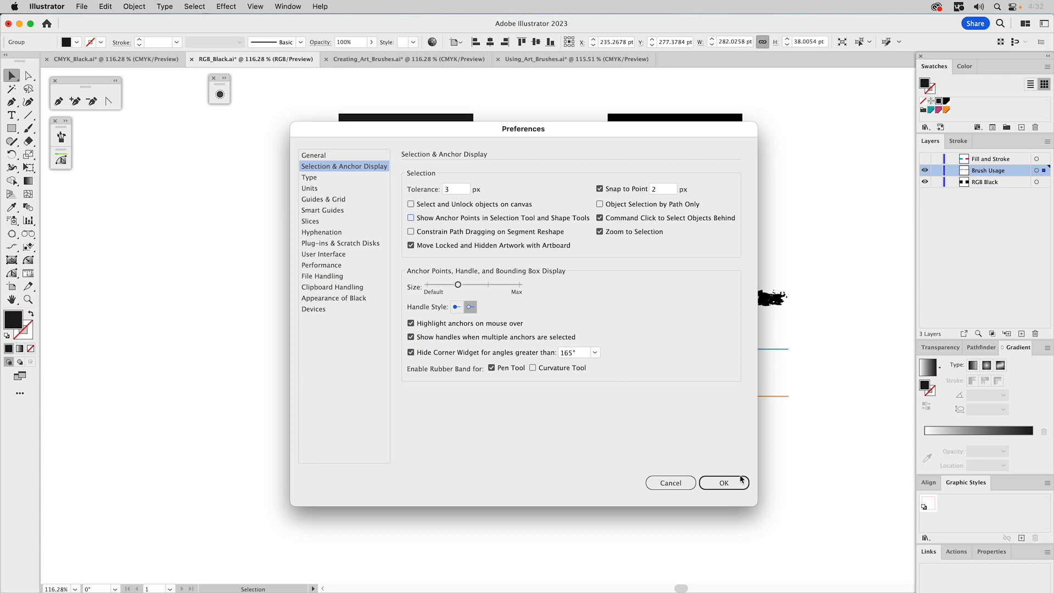
click(704, 480)
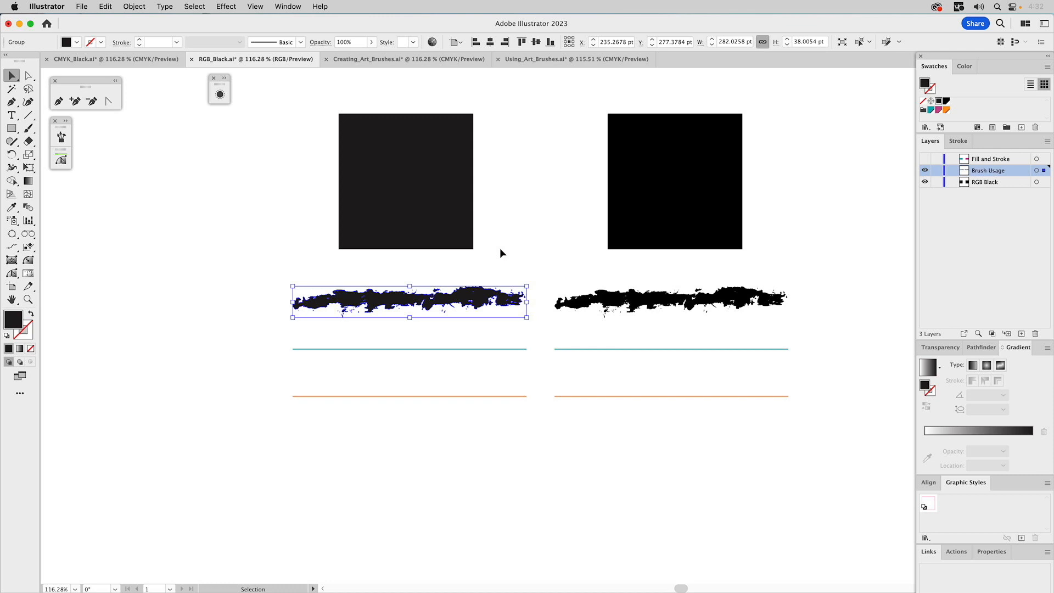
click(524, 233)
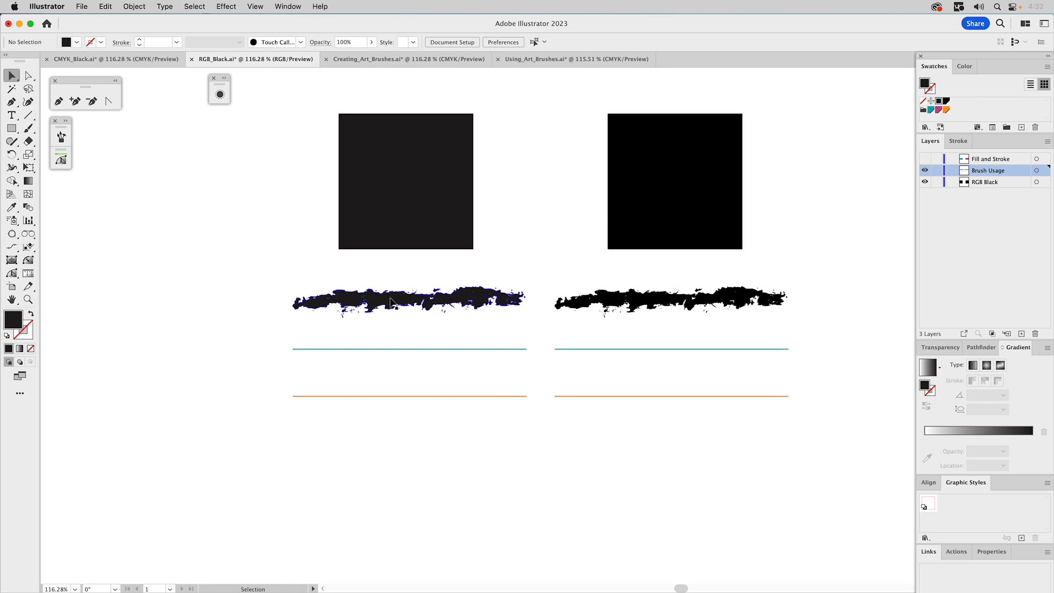
- Apply the first rough ink art brush to the teal and orange lines beneath the dark gray ink stroke
click(61, 136)
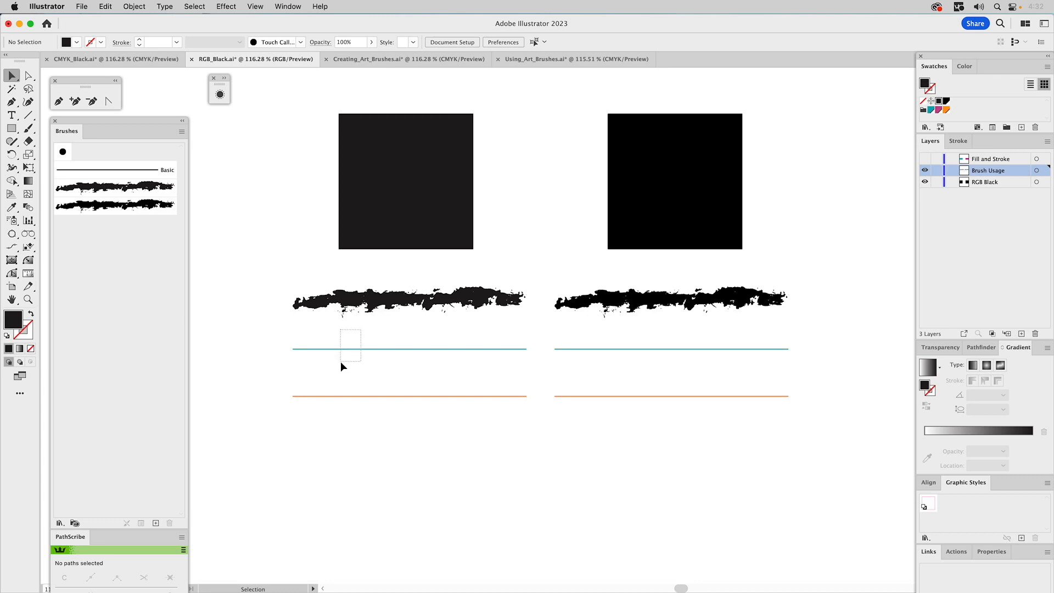
drag(341, 361, 339, 361)
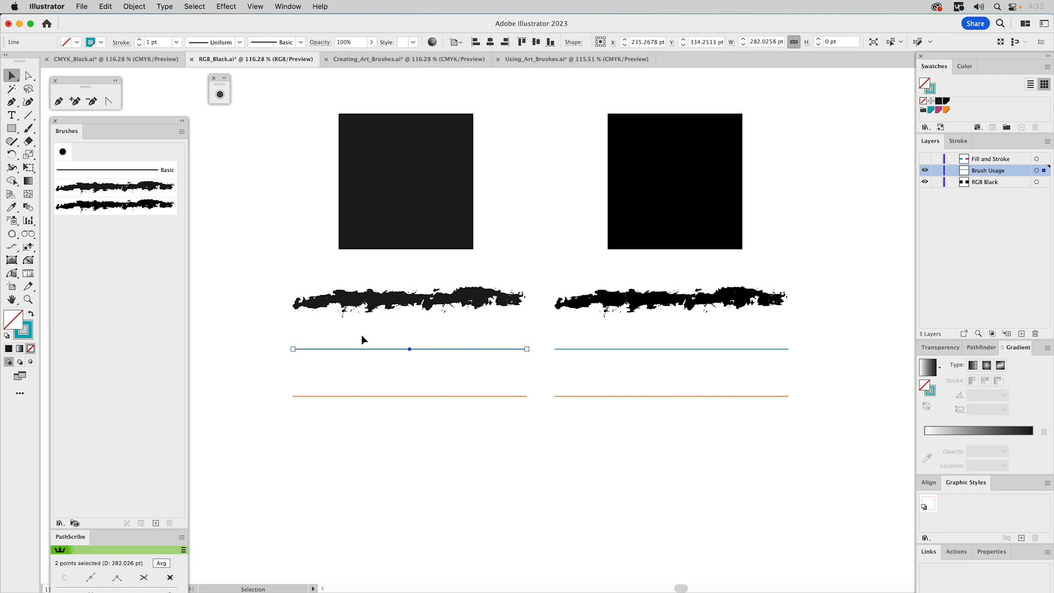
click(152, 190)
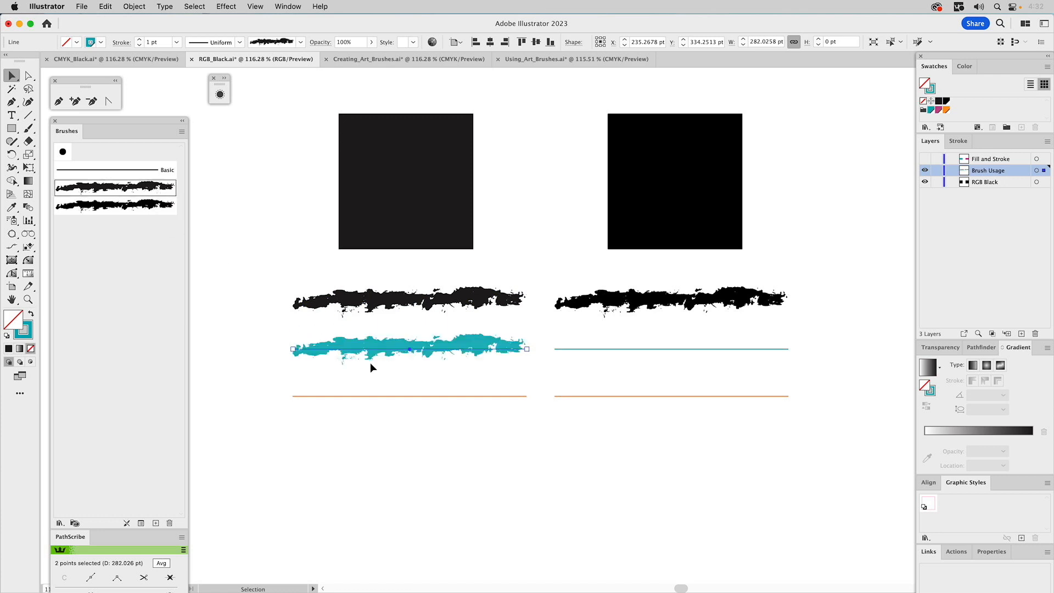
click(360, 396)
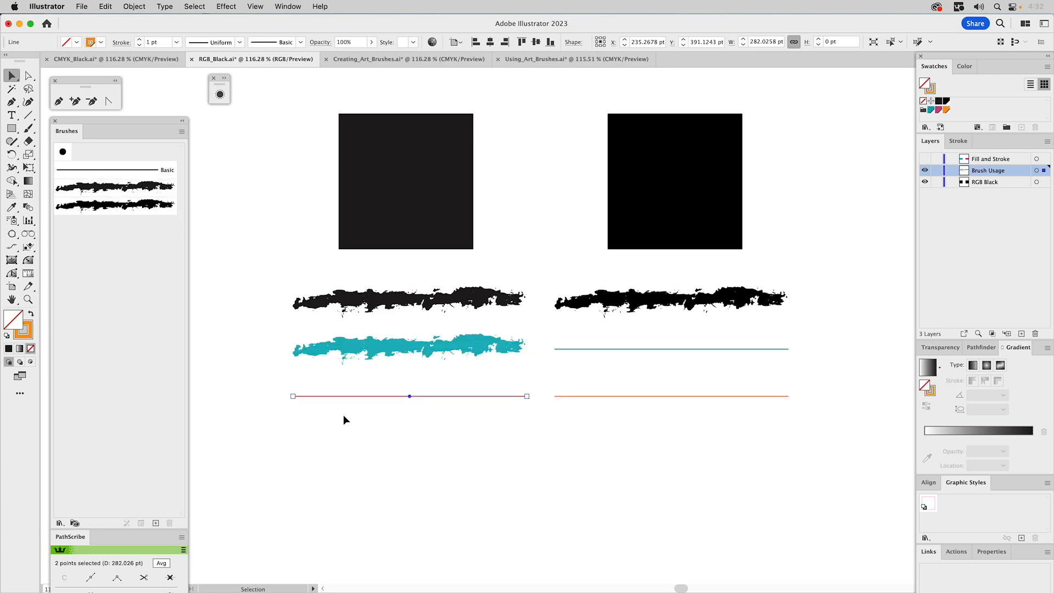
click(147, 190)
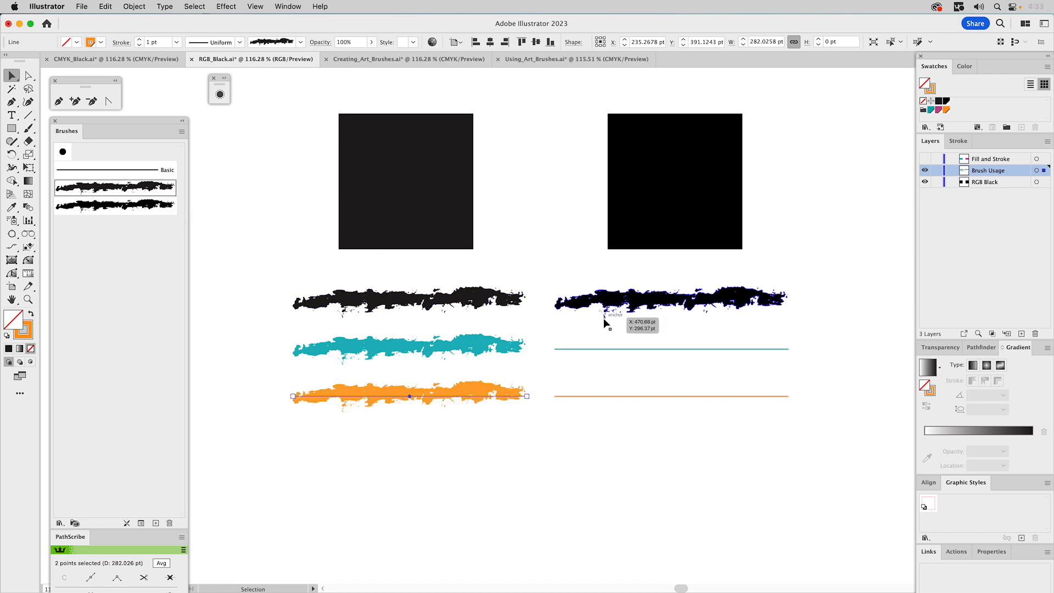
- Apply the second rough ink art brush to the teal and orange lines beneath the pure black ink stroke
drag(605, 332, 657, 363)
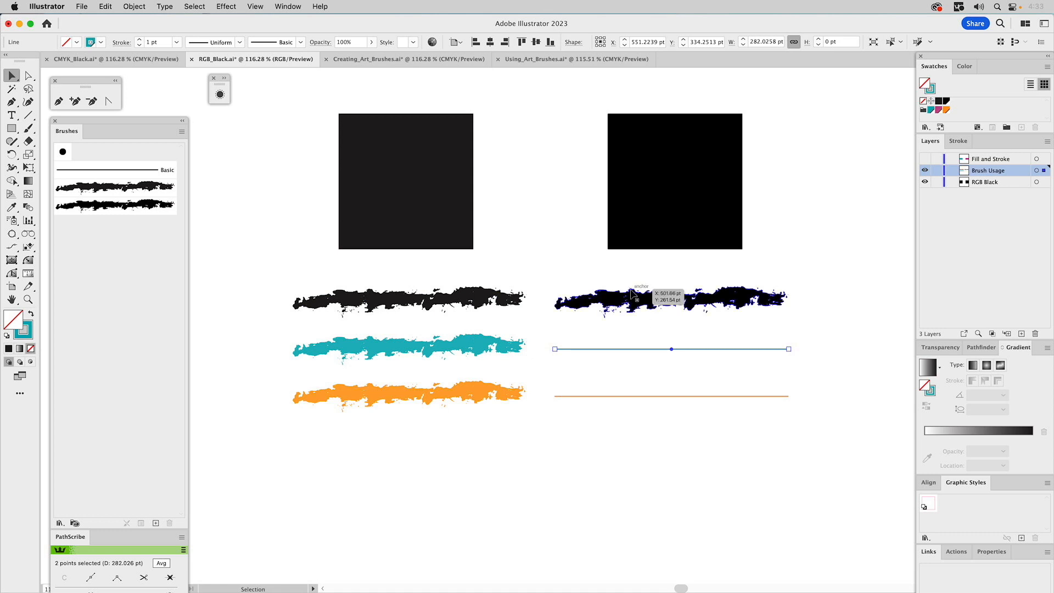
click(148, 205)
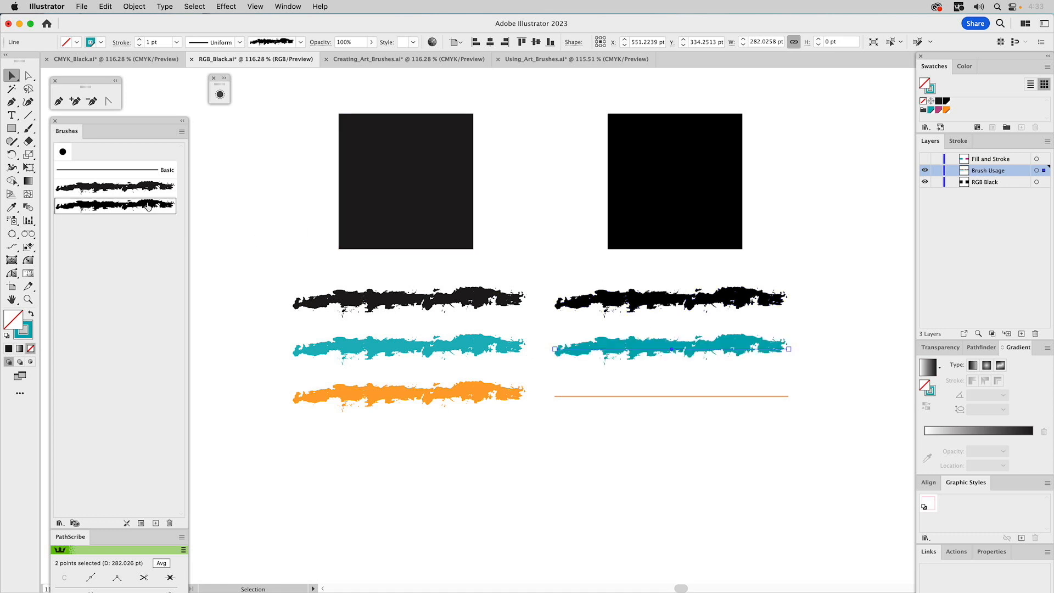
click(597, 396)
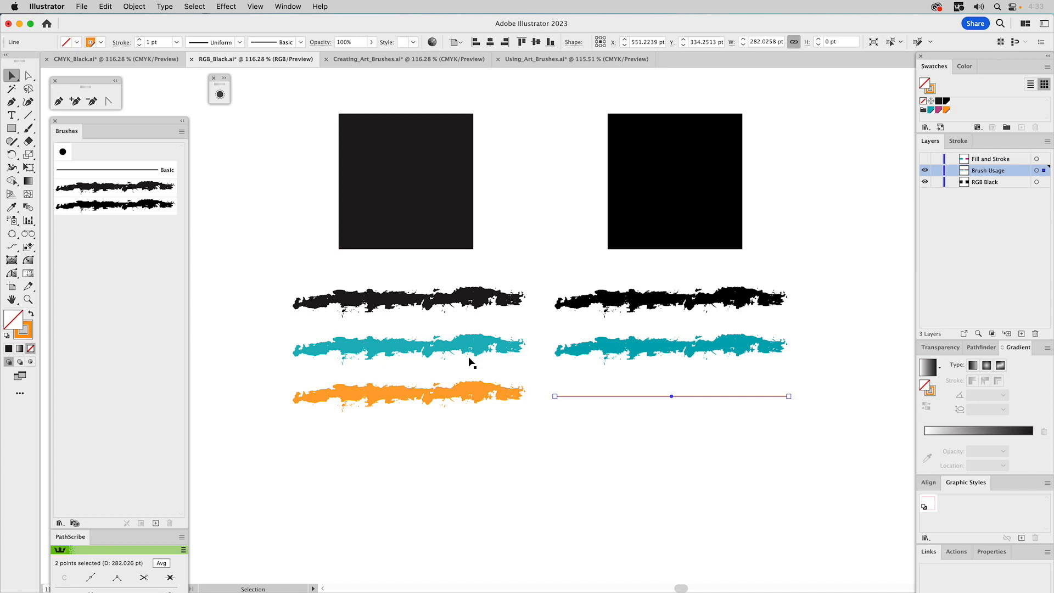
click(137, 206)
click(615, 481)
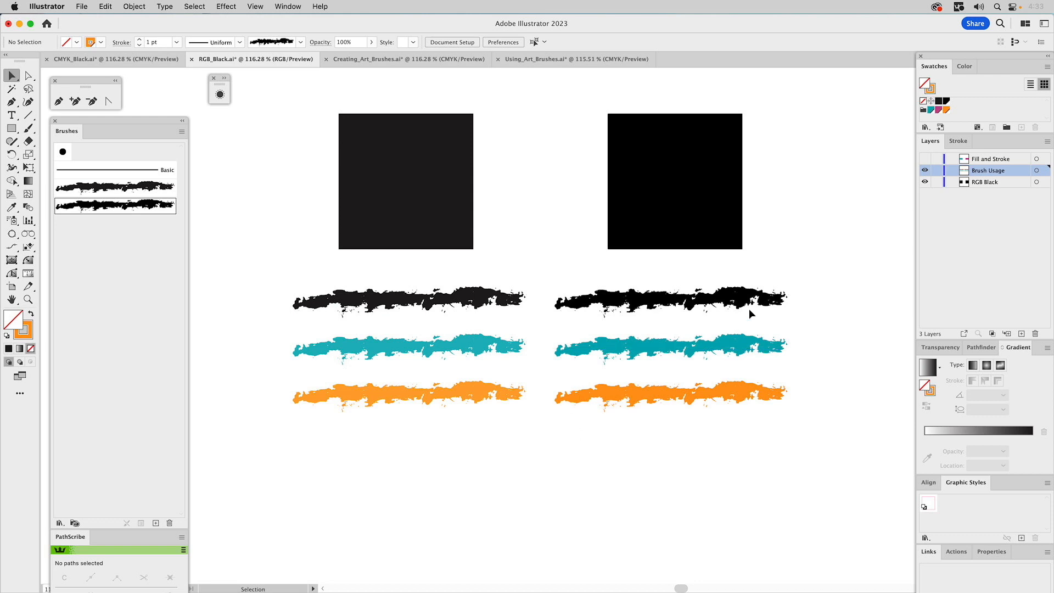
- Show the Fill and Stroke layer and apply the first rough ink art brush to the teal rectangle's stroke
click(925, 159)
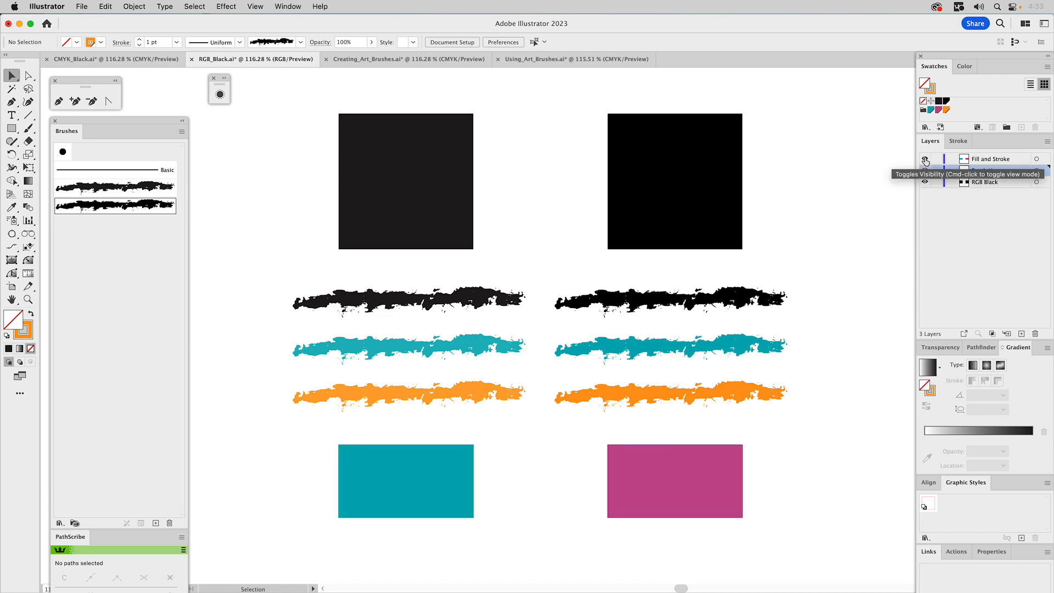
click(436, 469)
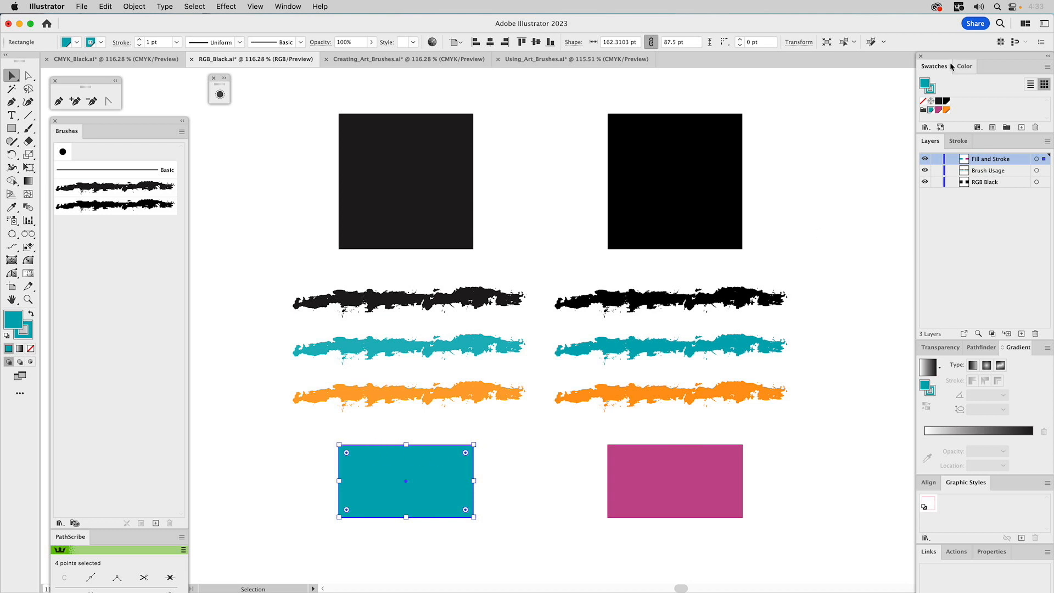
click(935, 87)
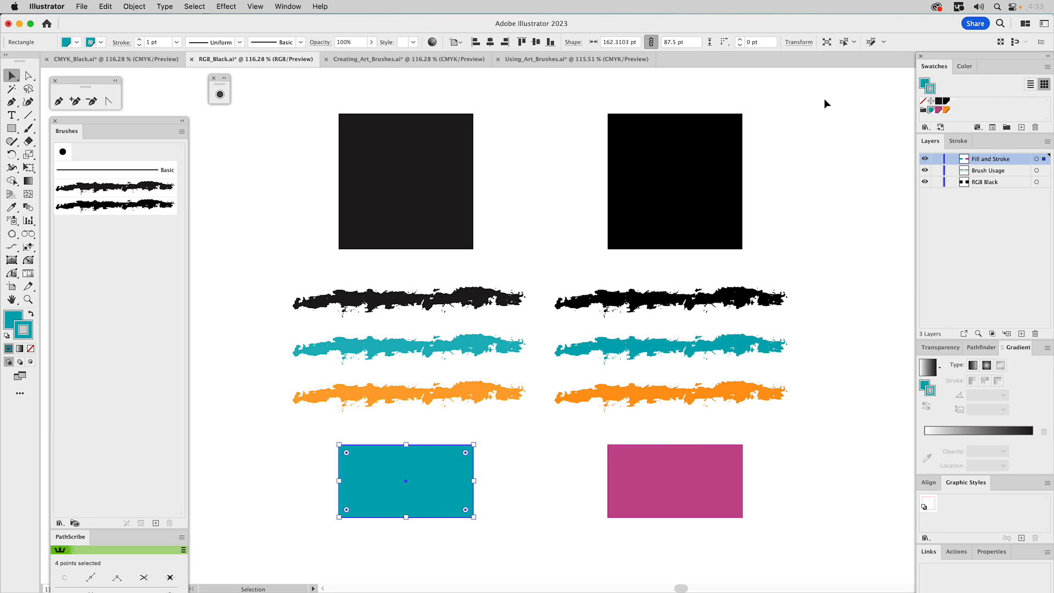
click(159, 190)
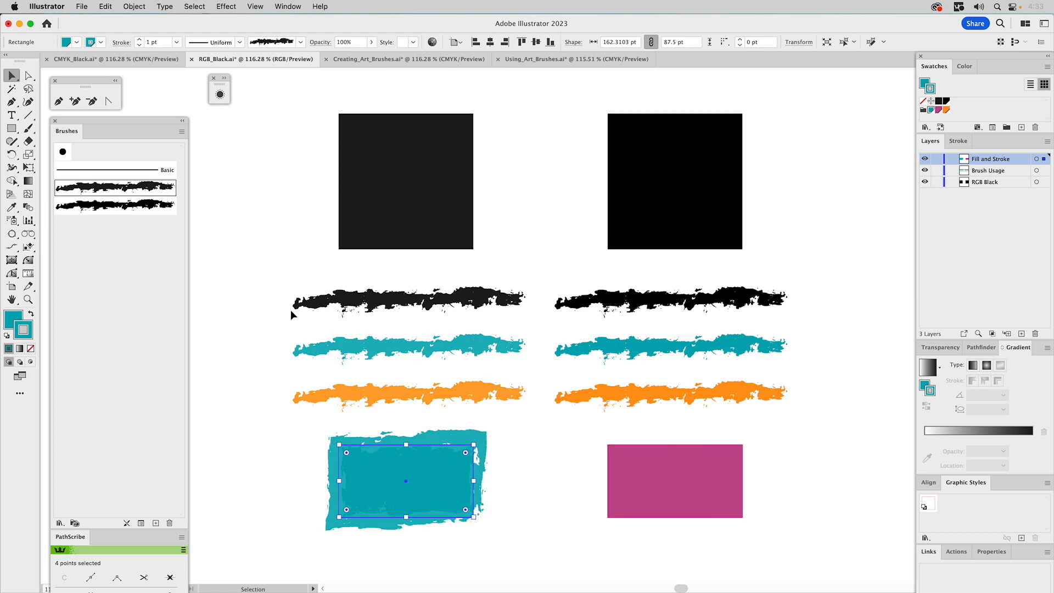
- Apply the second rough ink art brush to the magenta rectangle's stroke and deselect it
click(631, 460)
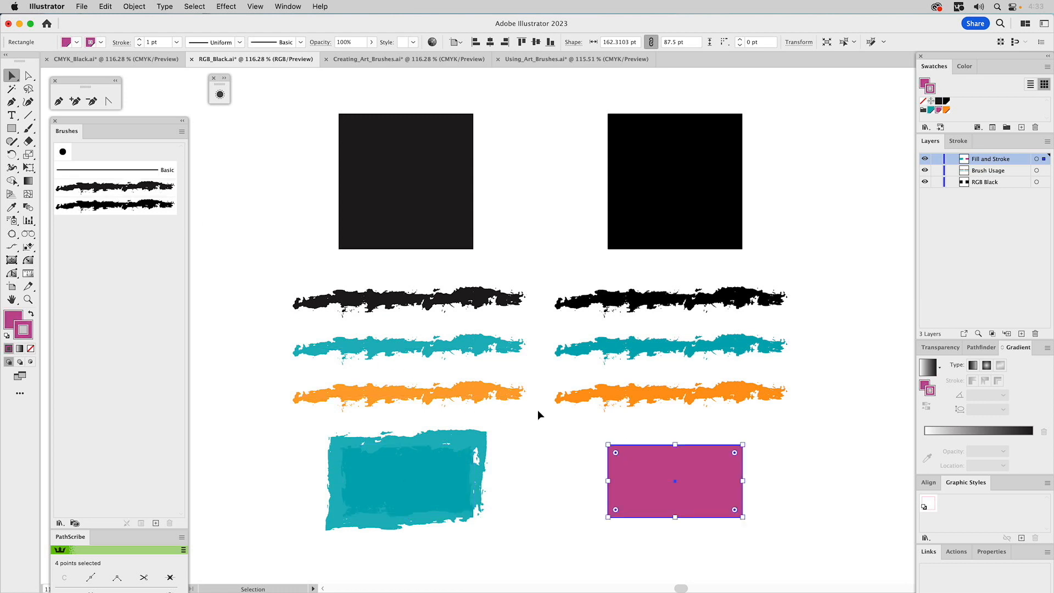
click(153, 207)
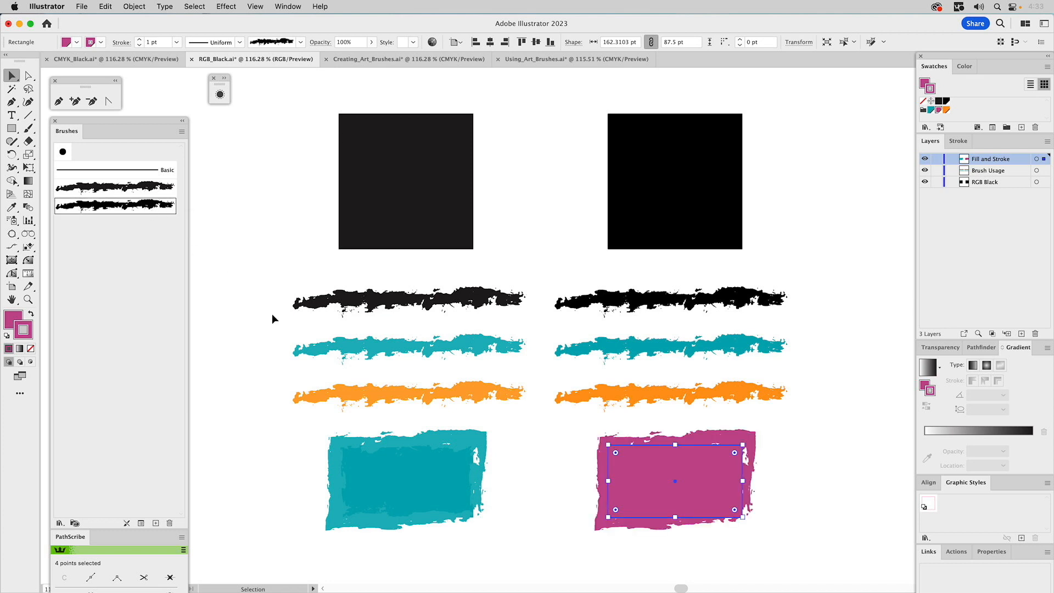
click(550, 476)
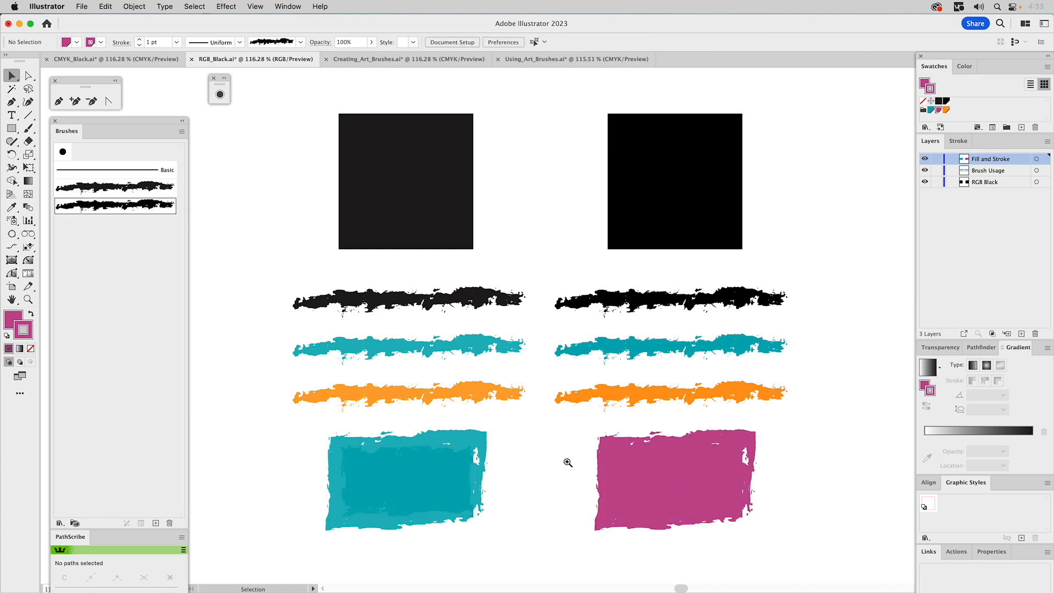
- Examine the brushed teal and magenta rectangles up close, comparing how each stroke color matches its fill
key(z)
drag(289, 396, 554, 569)
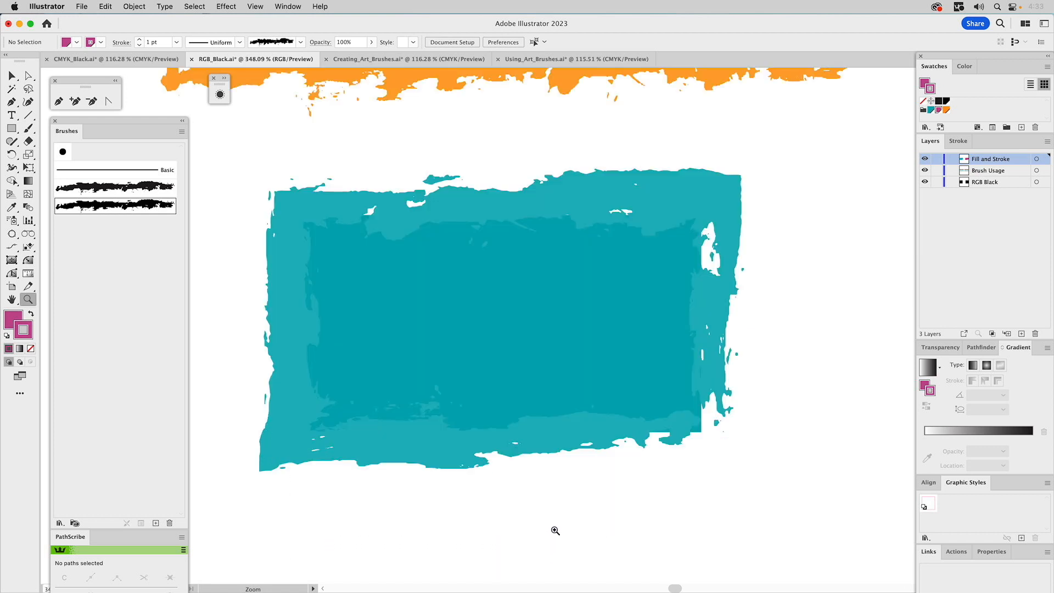
key(v)
click(574, 194)
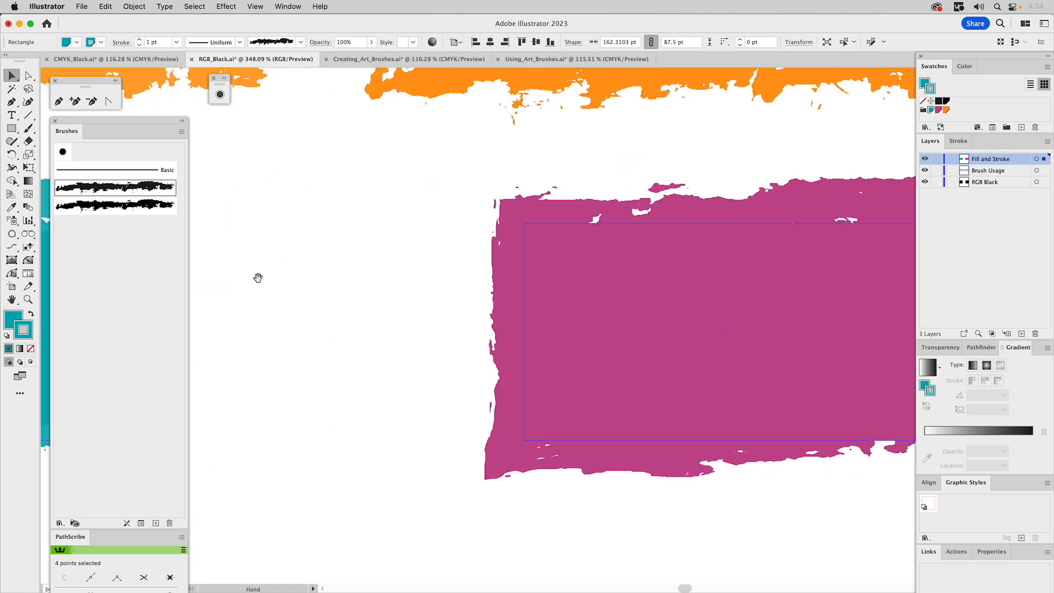
scroll(755, 221, right, 5)
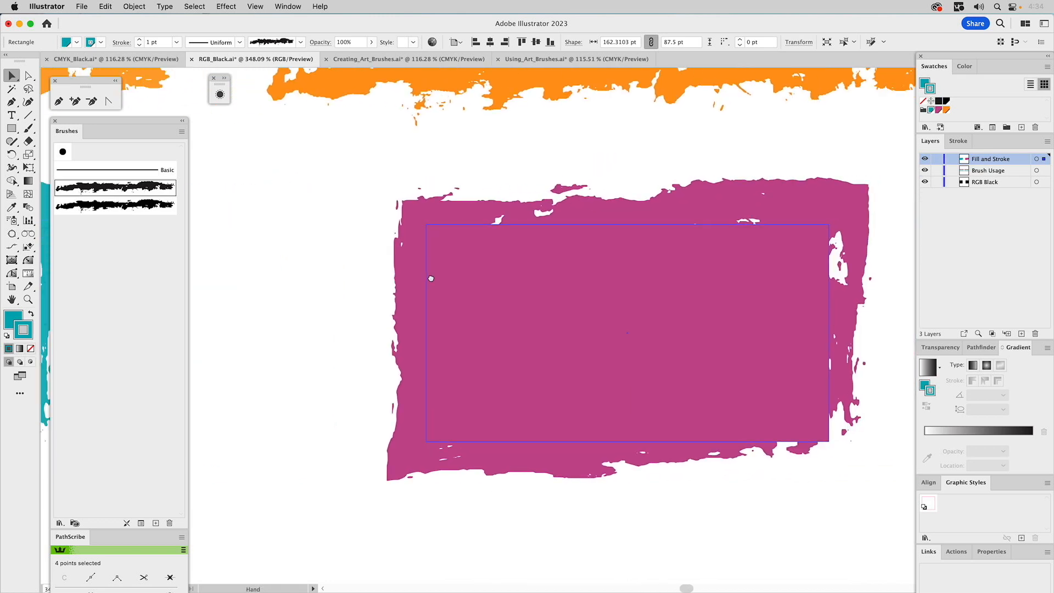
click(855, 225)
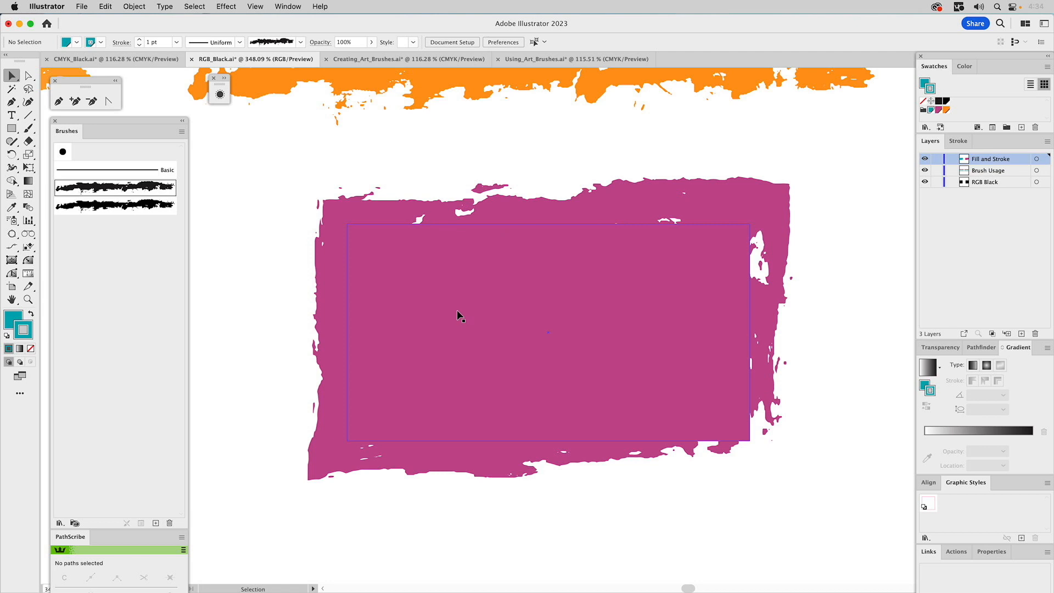
key(space)
drag(340, 277, 872, 264)
drag(505, 274, 810, 276)
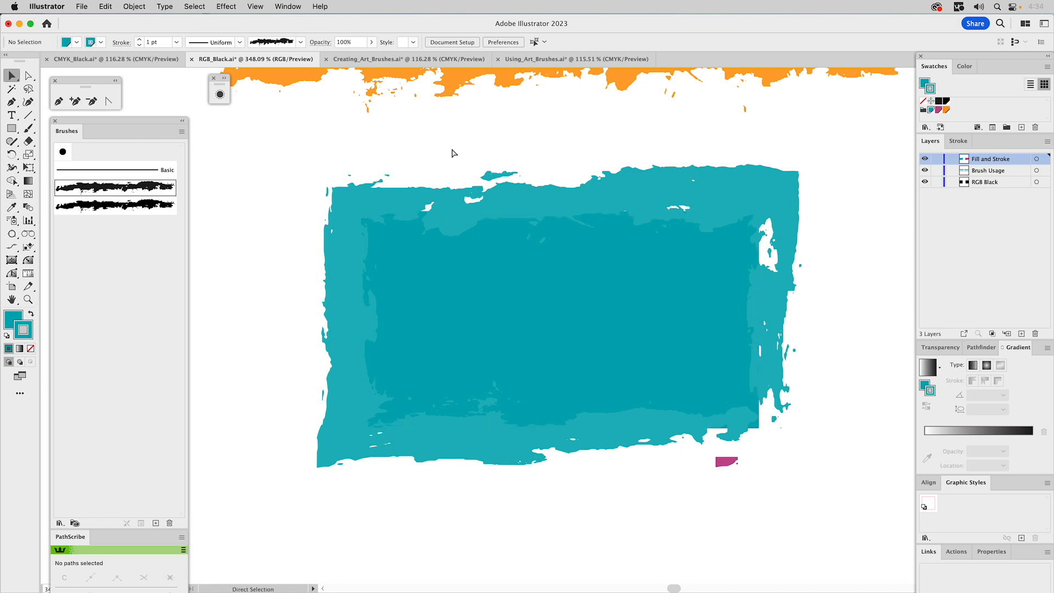
key(super+0)
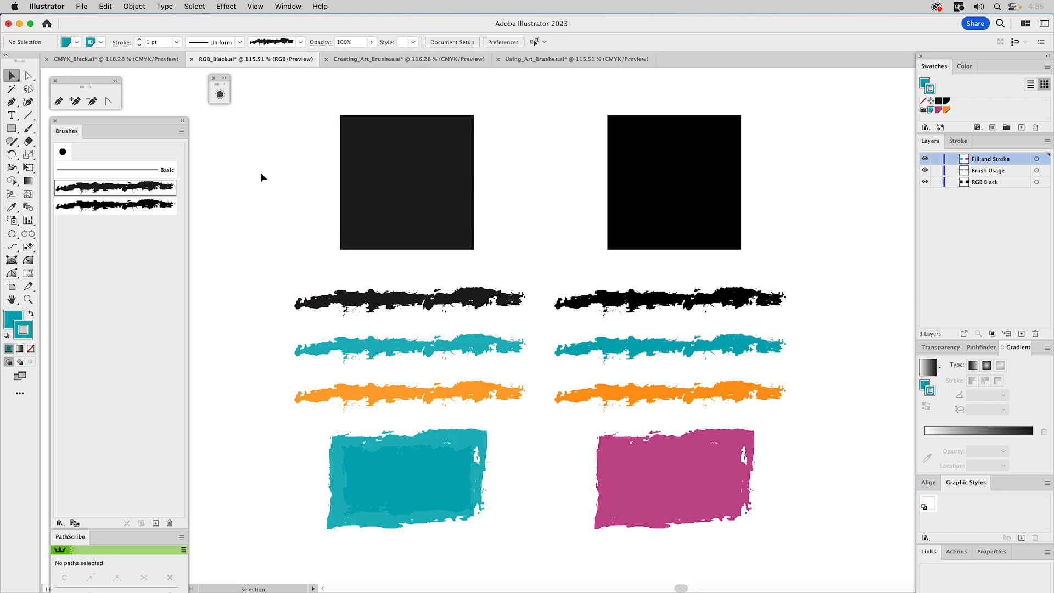
- Switch to the Creating_Art_Brushes.ai document and show the layer directly above Art Brushes
click(360, 60)
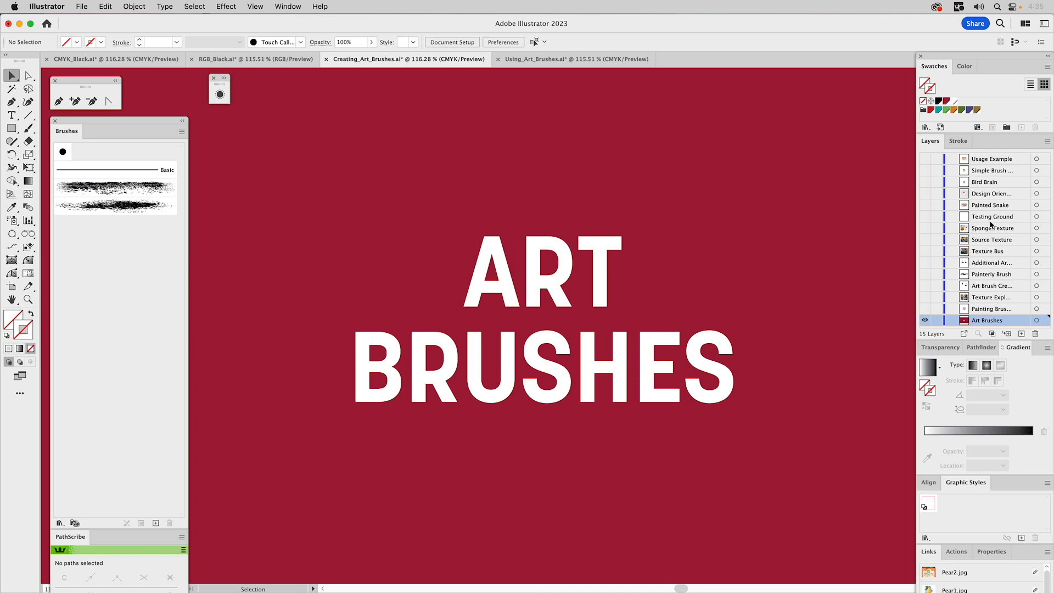
alt+click(925, 311)
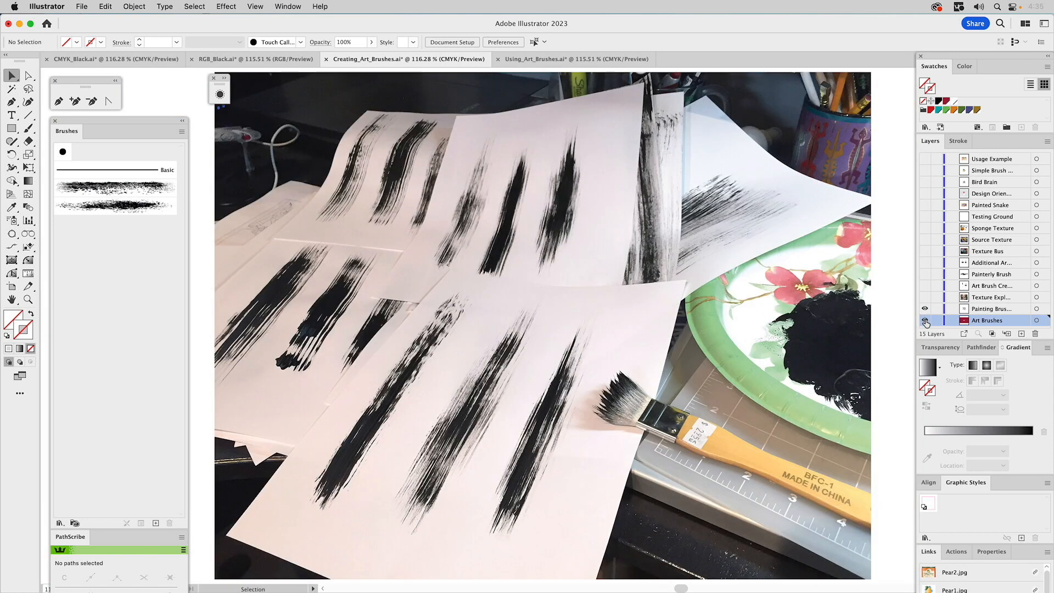
- Step through the painting and tree bark photo layers, leaving only the layer with black textures and two curved lines shown
click(984, 311)
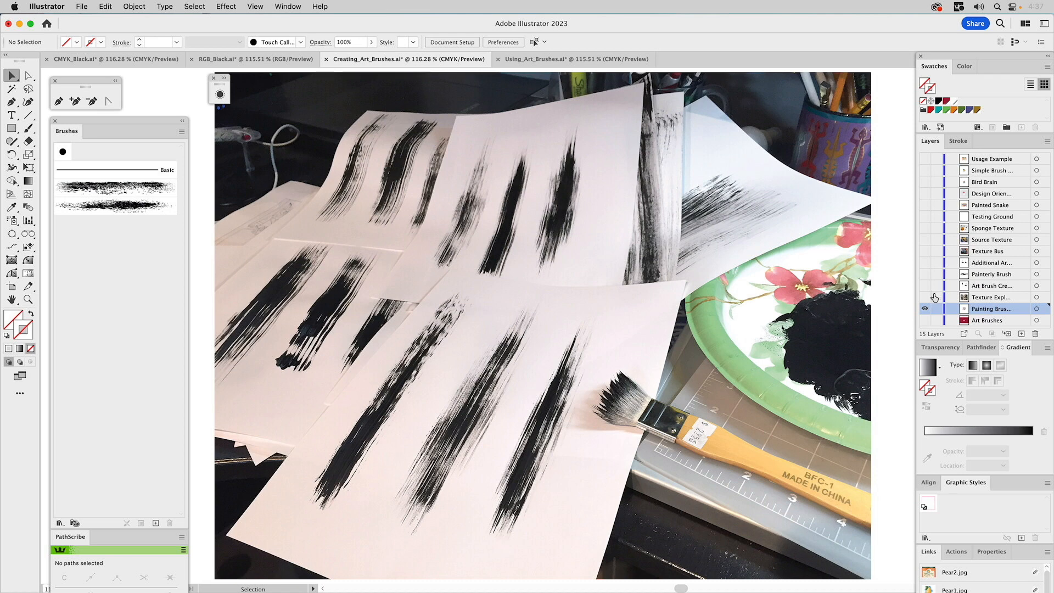
click(925, 308)
click(926, 297)
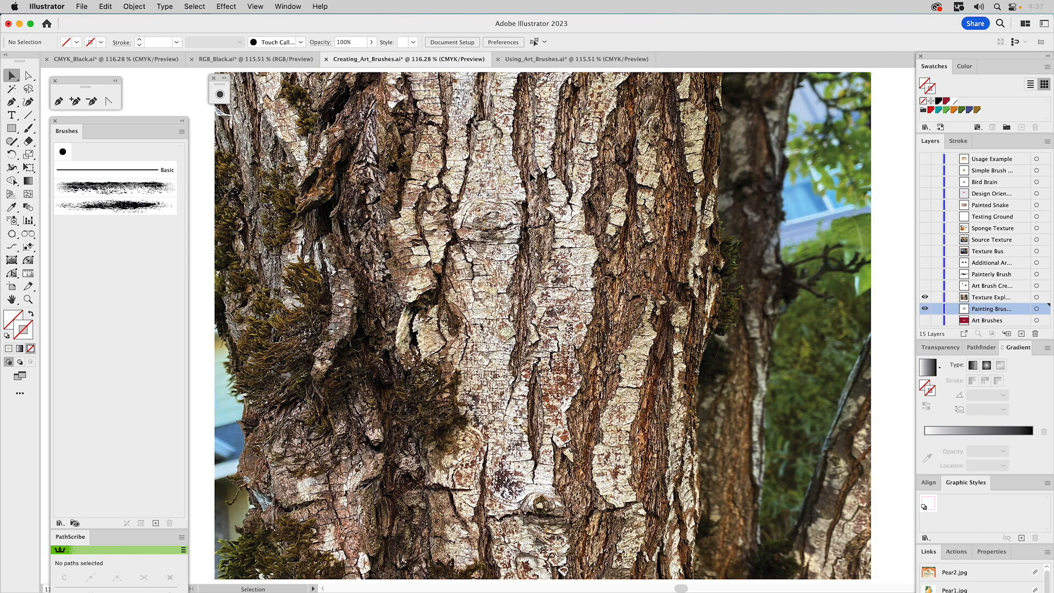
click(925, 285)
click(925, 297)
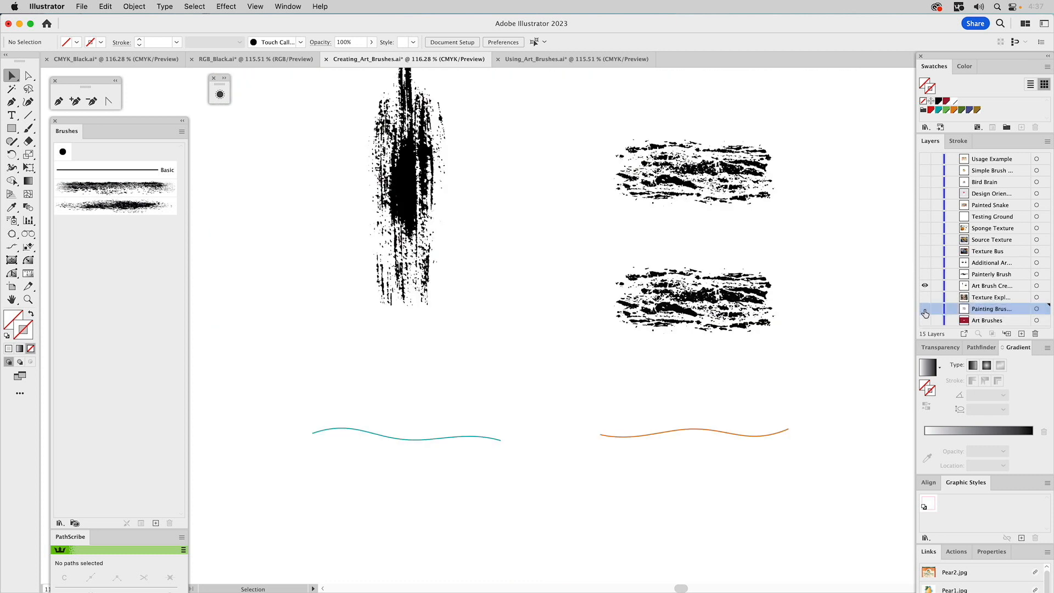
- Rotate the tall black paint texture a quarter turn so it lies horizontally, and deselect it
click(722, 187)
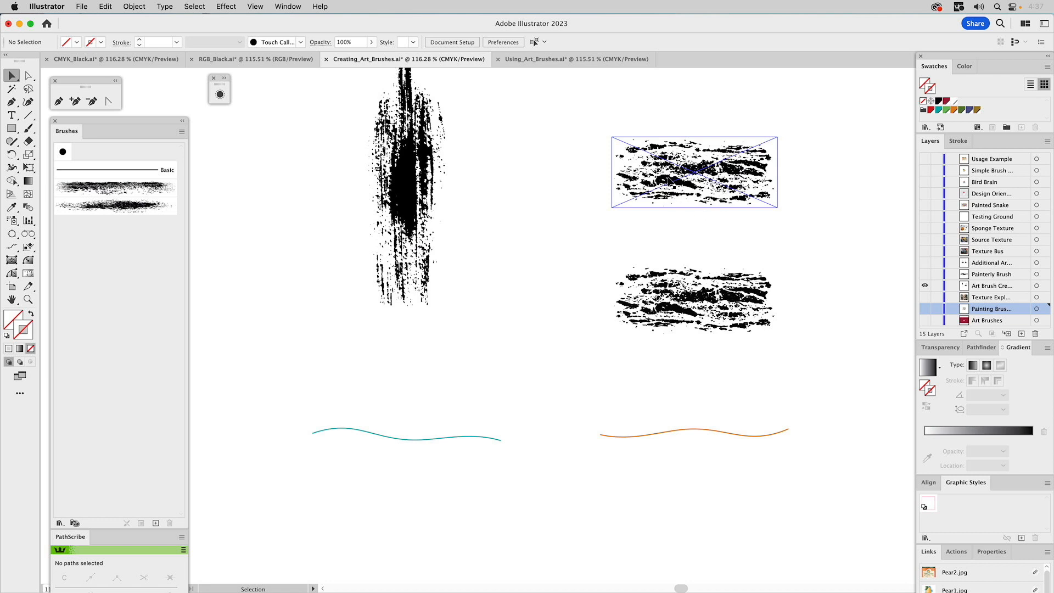
click(554, 192)
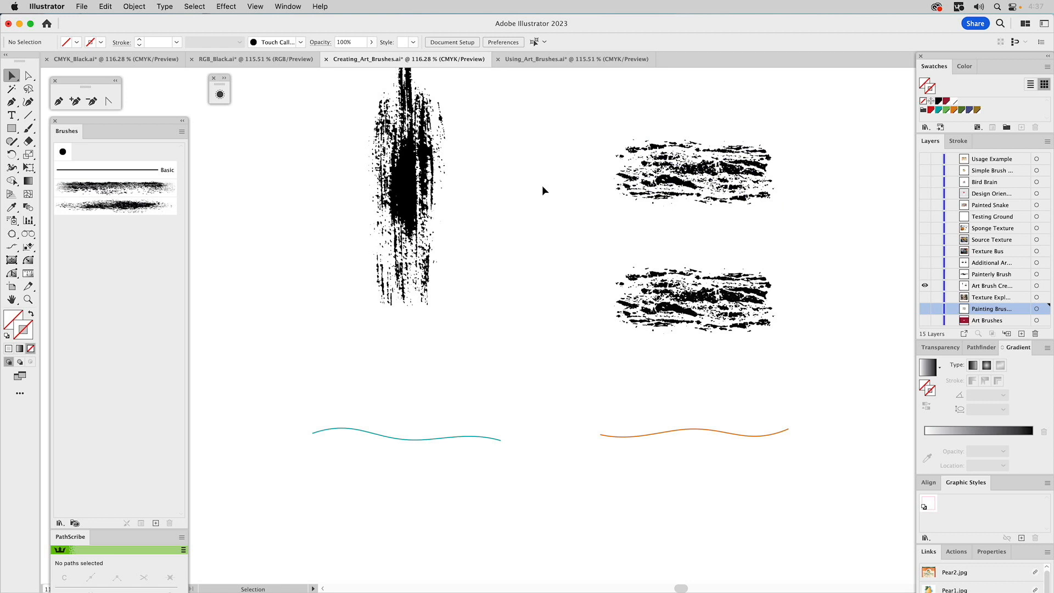
click(420, 187)
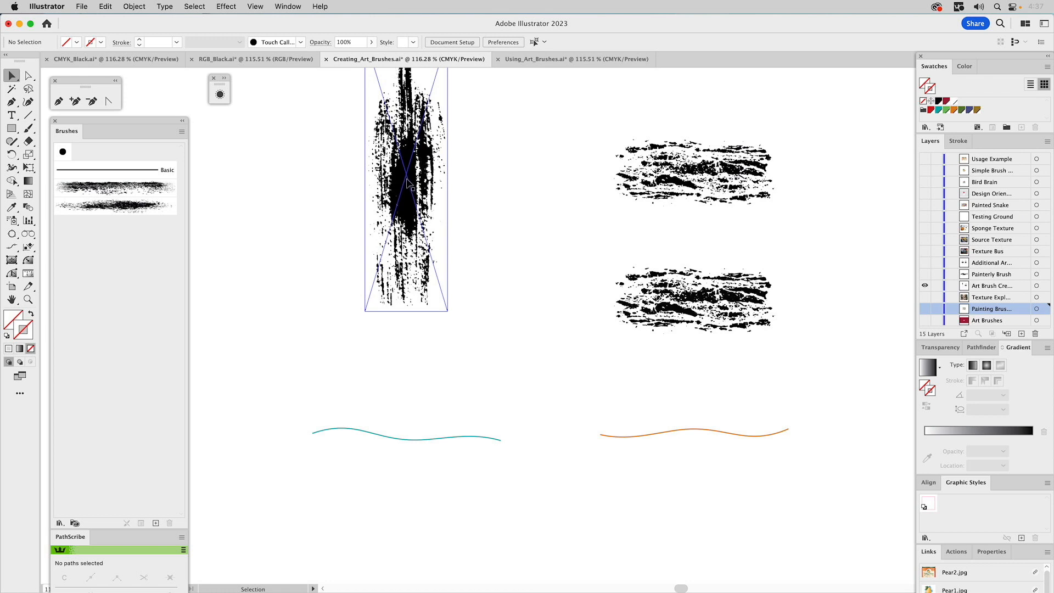
click(407, 185)
drag(452, 316, 539, 160)
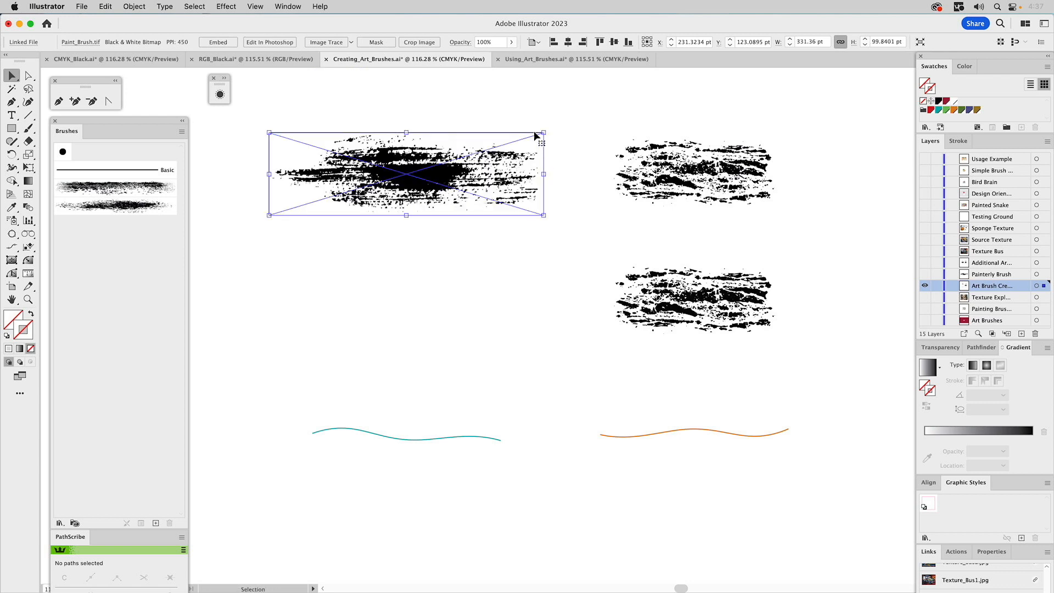
click(502, 94)
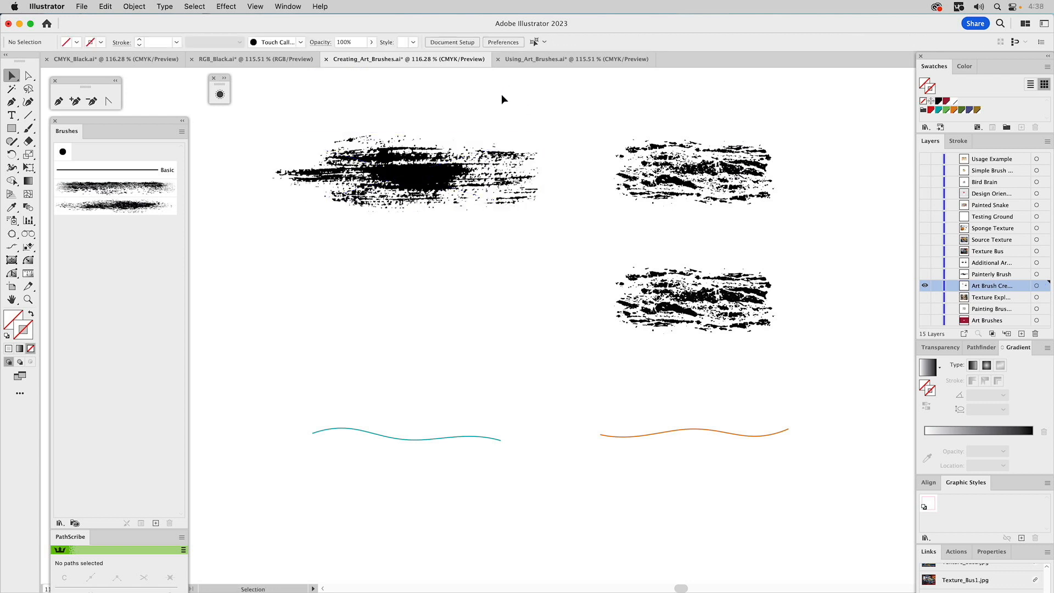
- Show the Painterly Brush layer, select its paint texture image and open Image Trace beside the artwork
click(926, 274)
click(422, 300)
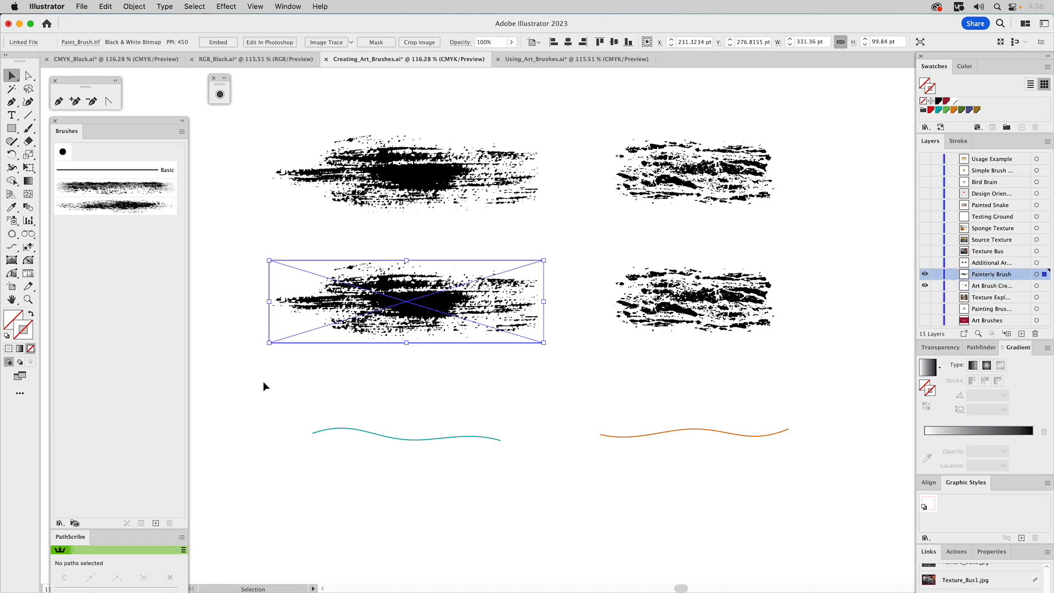
click(179, 121)
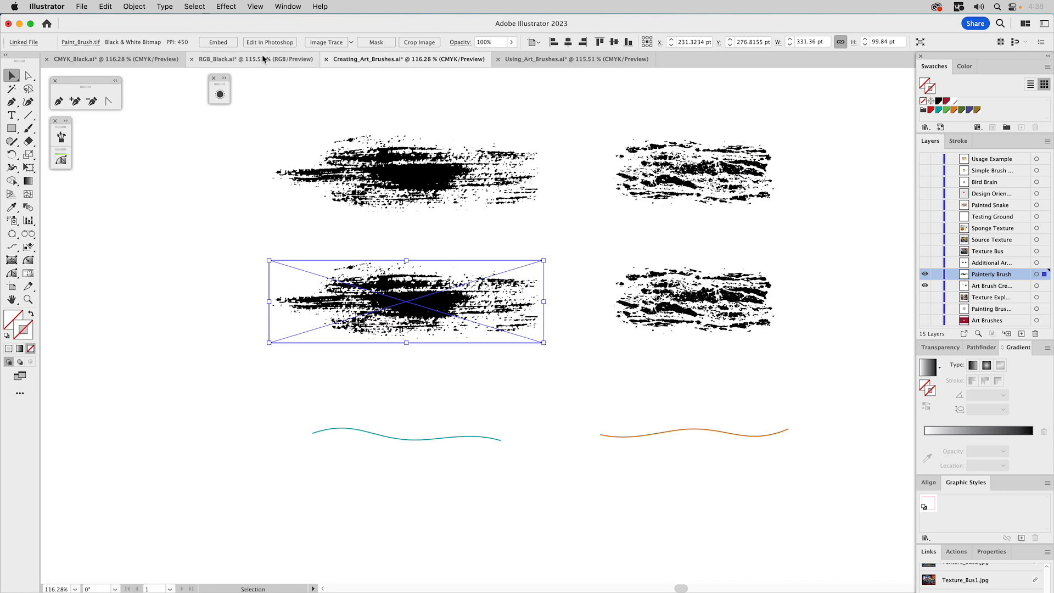
click(288, 6)
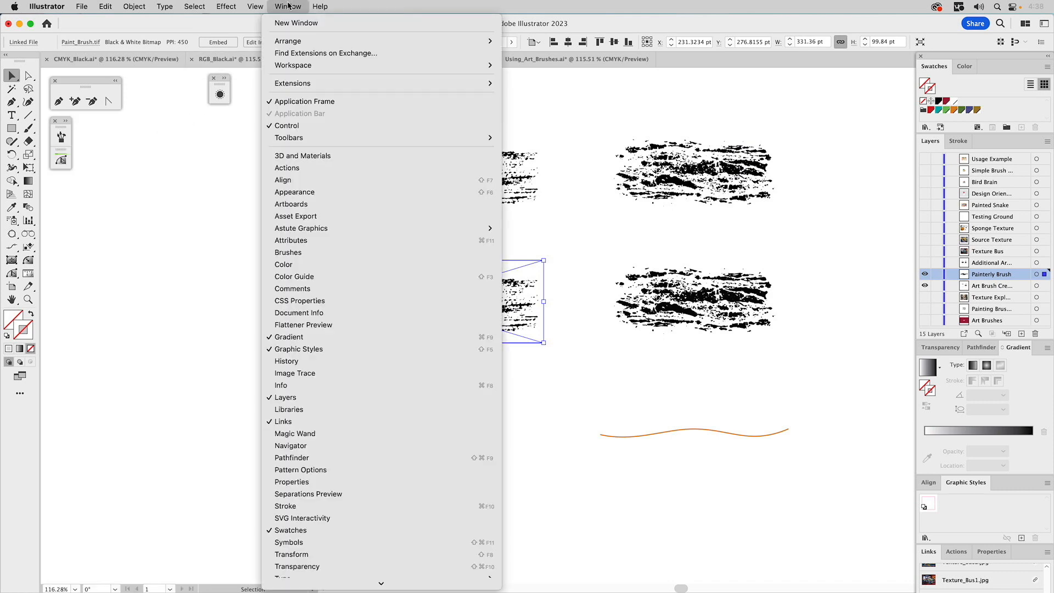
click(309, 376)
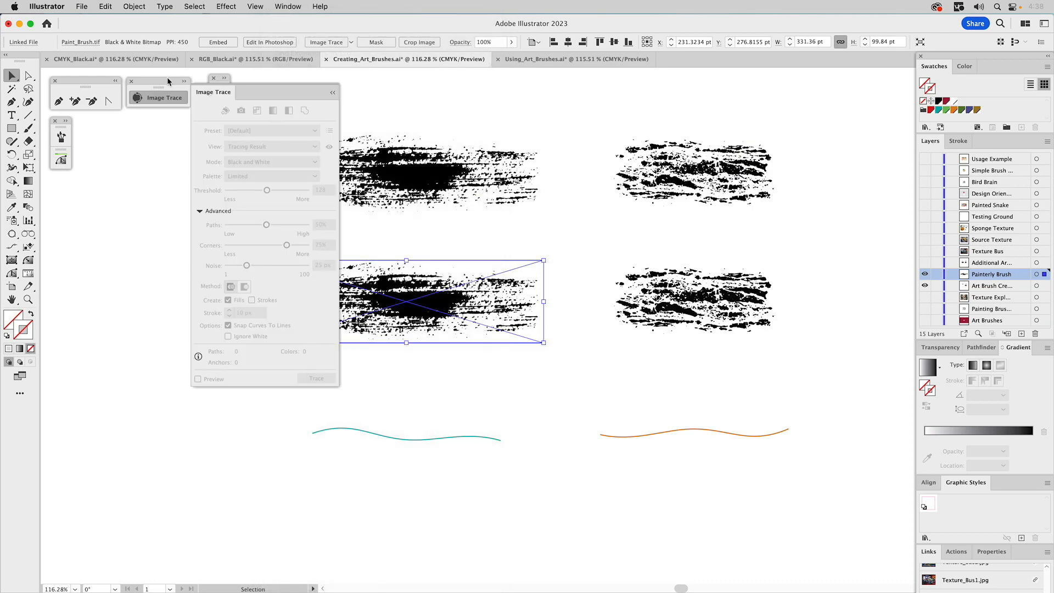
mouse_move(213, 92)
mouse_down()
mouse_move(144, 136)
mouse_move(123, 131)
mouse_up()
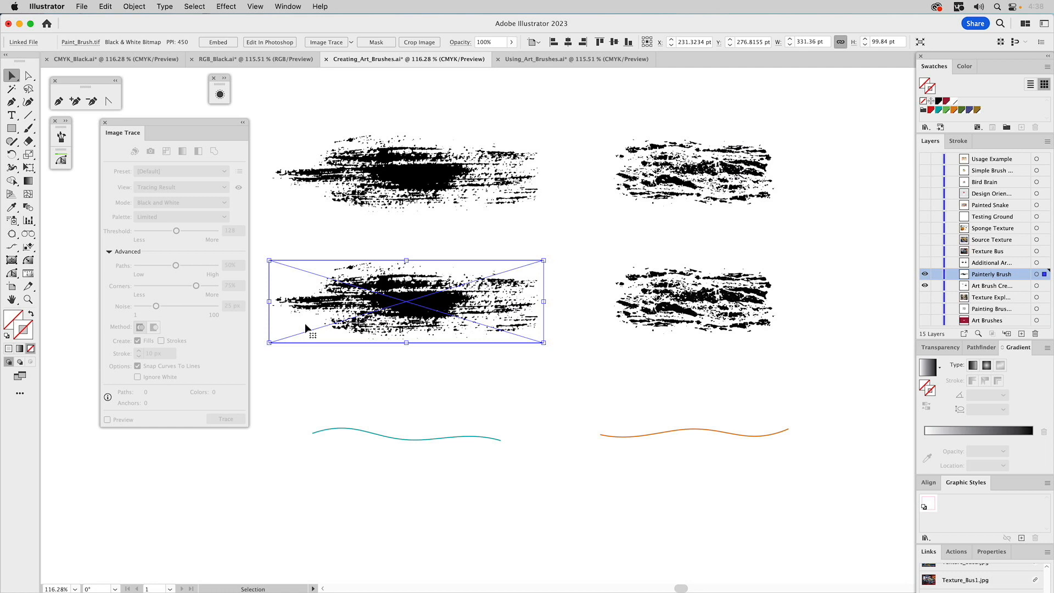
- Reselect the lower paint texture image so that the Image Trace settings can be edited for it
click(305, 358)
click(347, 318)
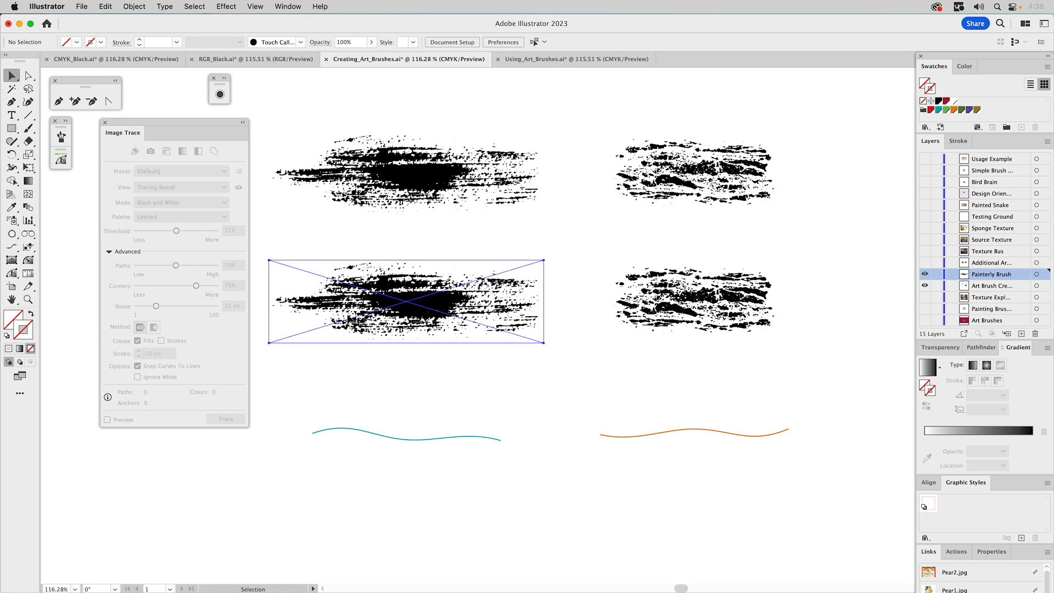
click(276, 223)
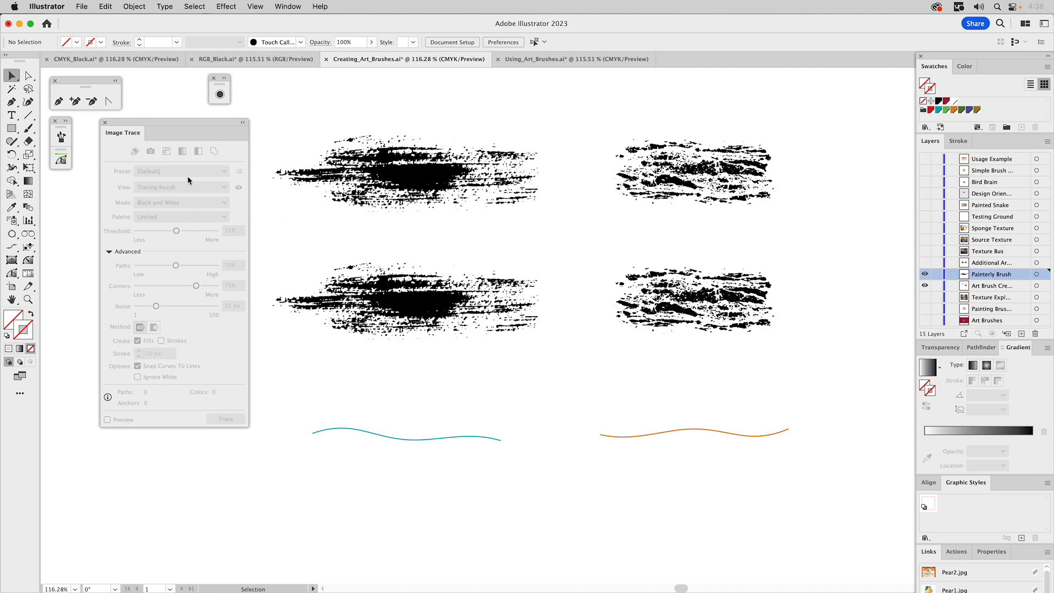
click(297, 277)
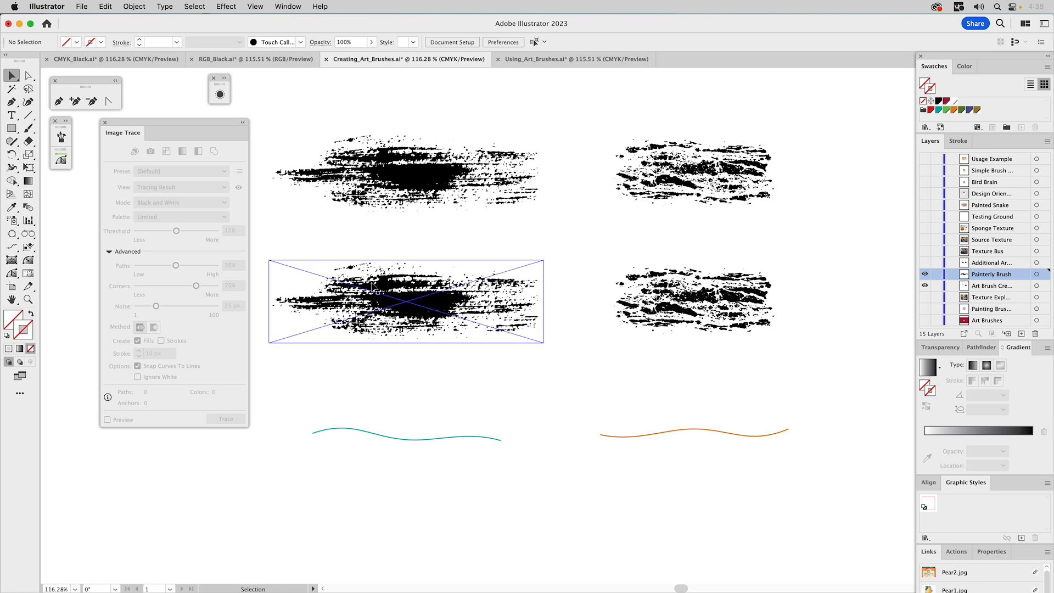
click(316, 226)
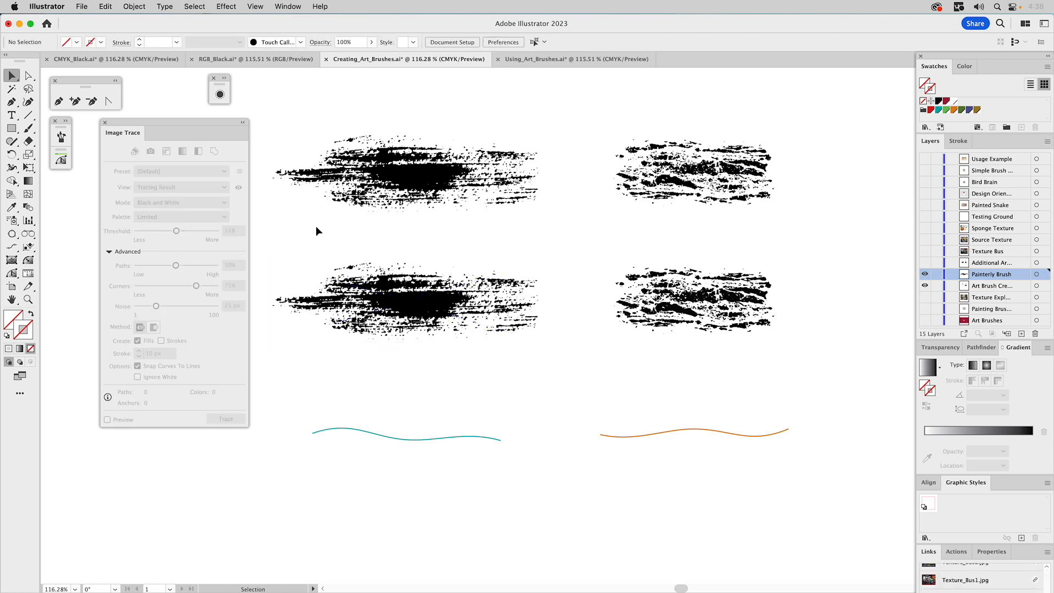
click(393, 283)
click(284, 228)
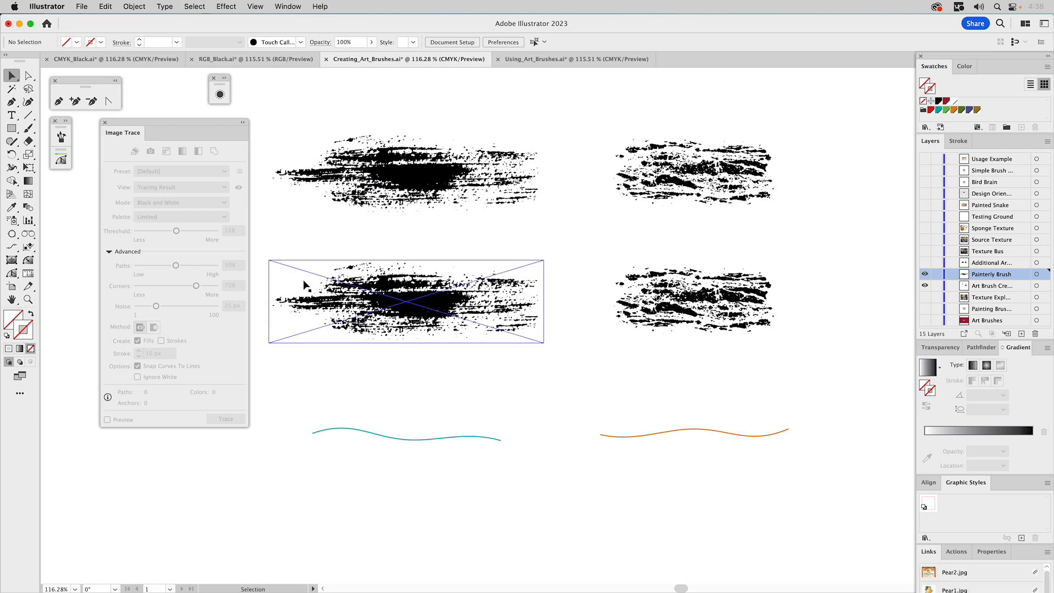
click(243, 122)
click(334, 269)
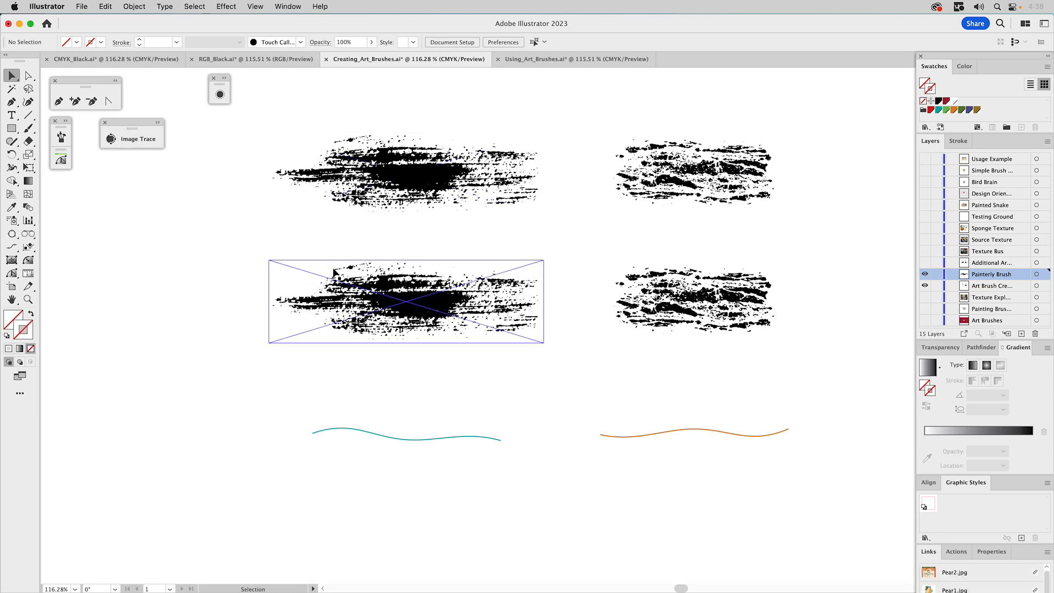
click(158, 123)
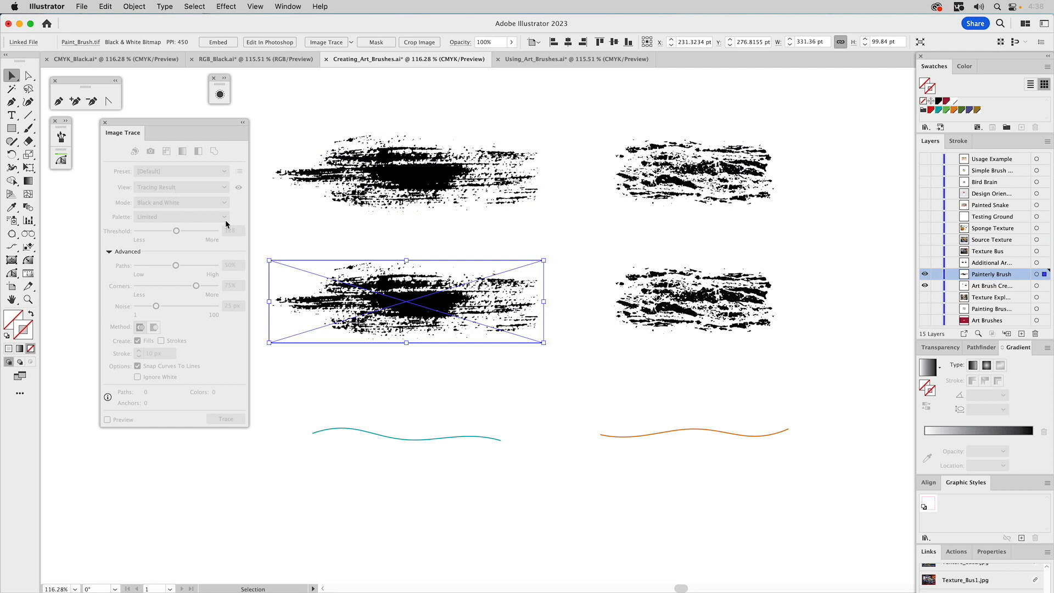
click(282, 223)
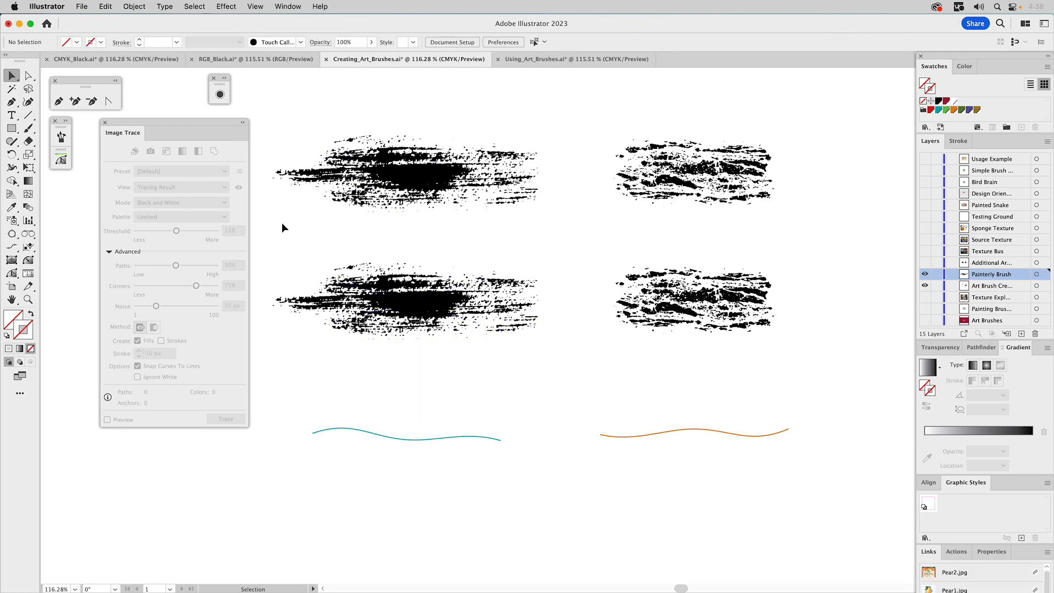
click(346, 282)
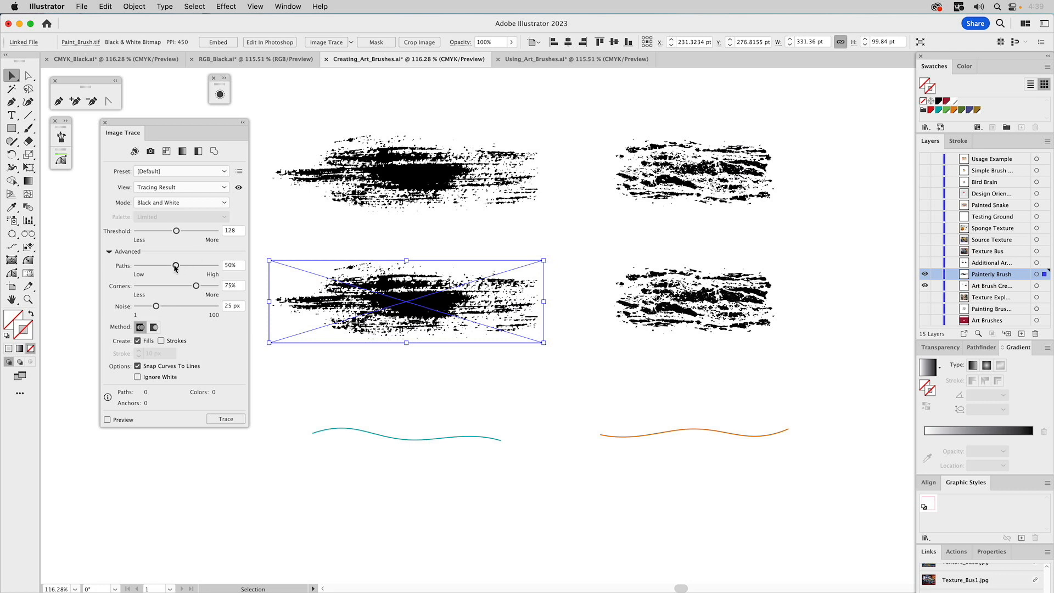
- Set the image trace to 100% paths and 1 px noise, with Ignore White enabled
drag(176, 265, 238, 270)
drag(156, 306, 123, 309)
click(137, 377)
drag(341, 305, 365, 169)
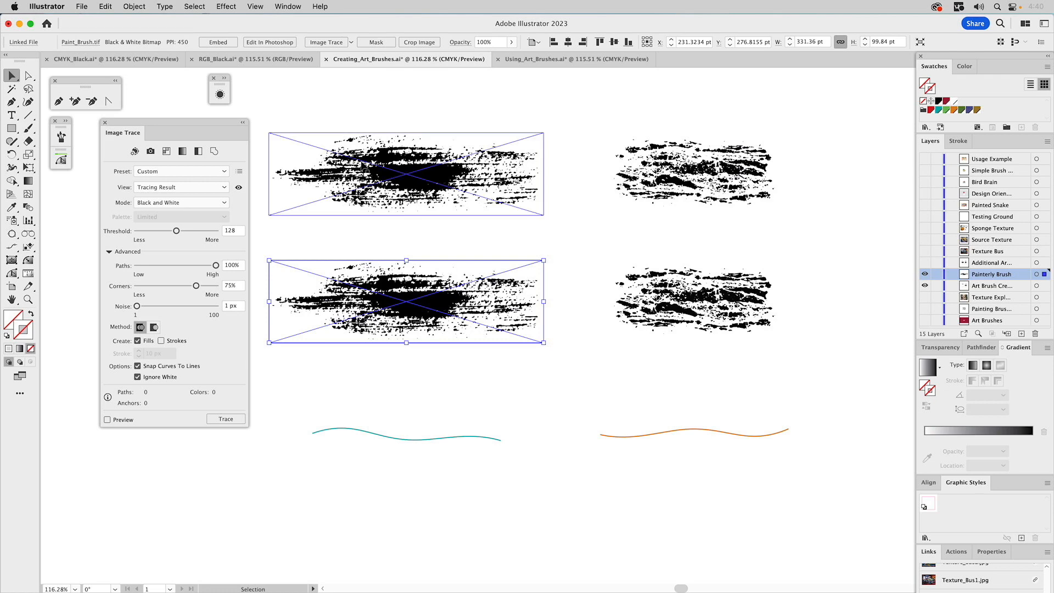
- Trace the lower paint texture with these settings and expand the result into vector paths
click(288, 6)
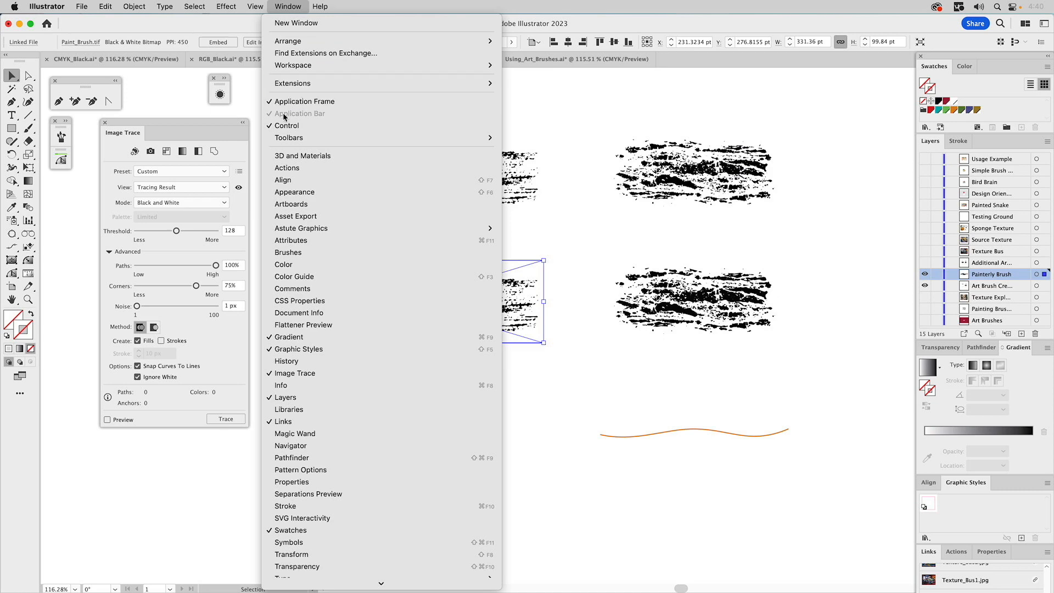
click(565, 83)
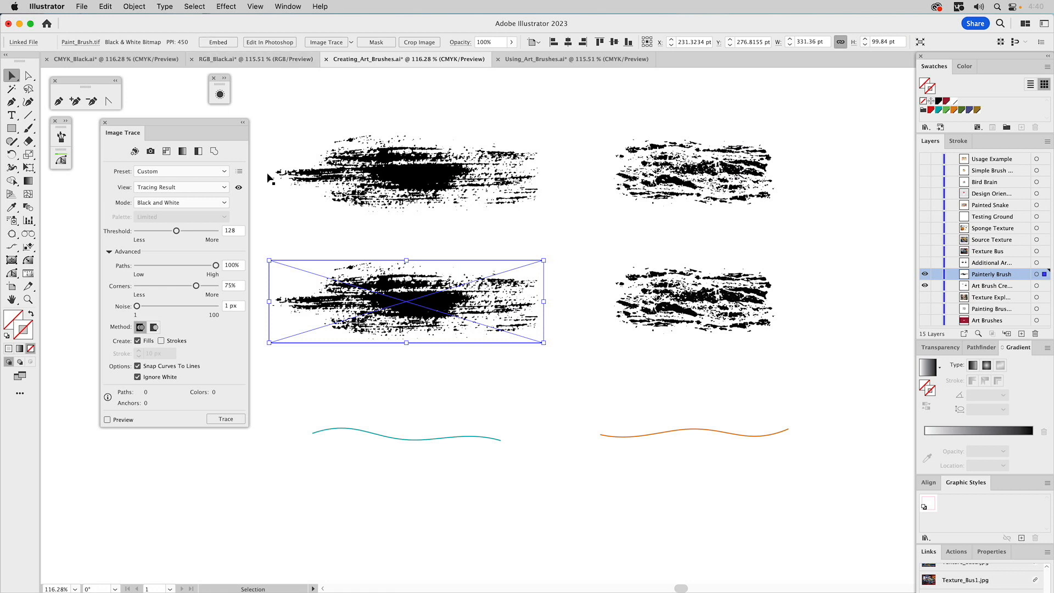
click(225, 419)
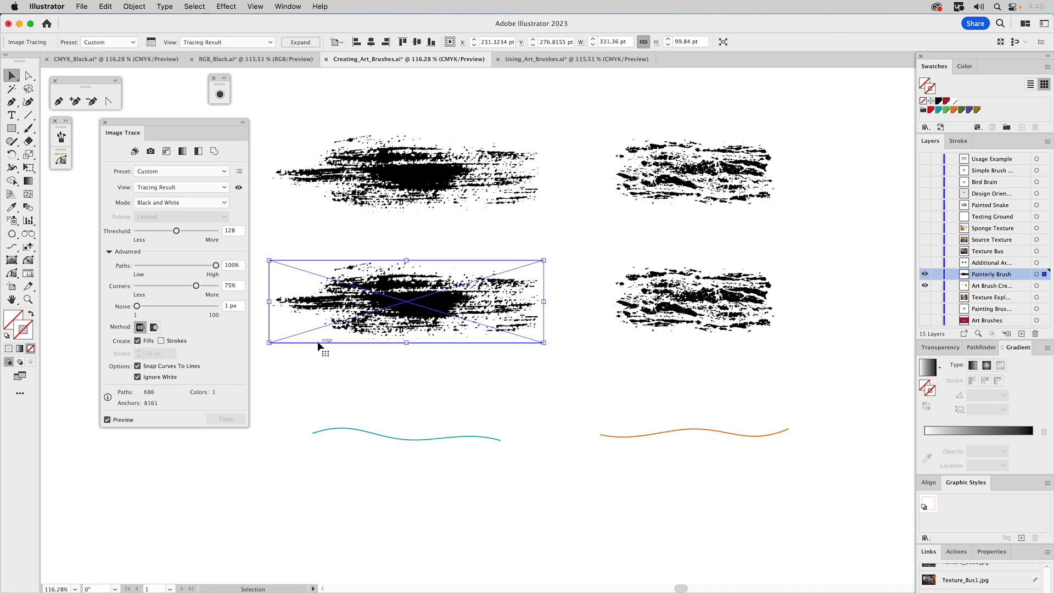
click(301, 43)
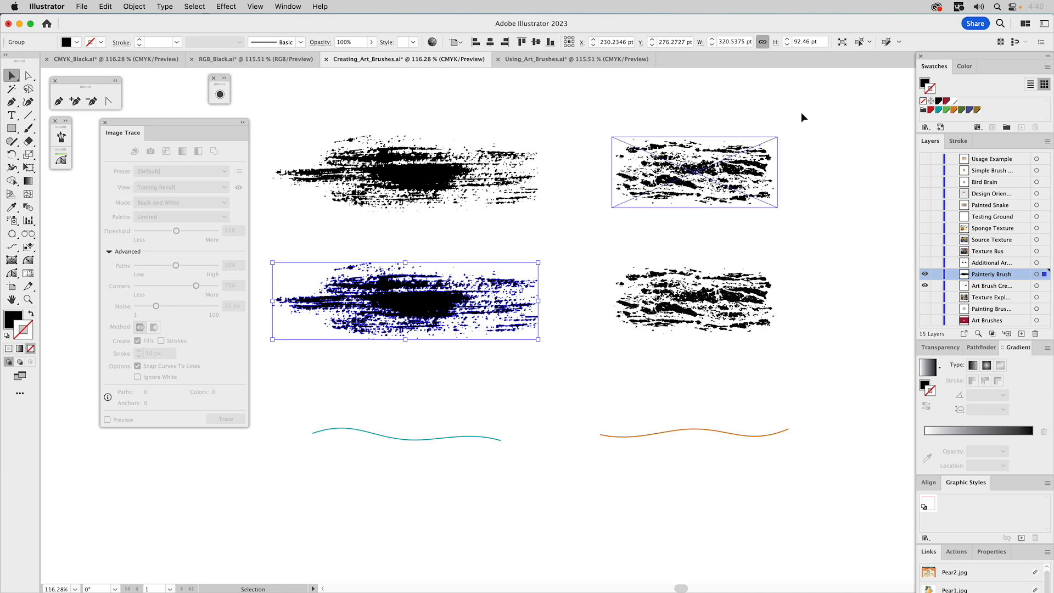
- Check the expanded texture's fill color mix and apply the document's black swatch to its fill
click(924, 84)
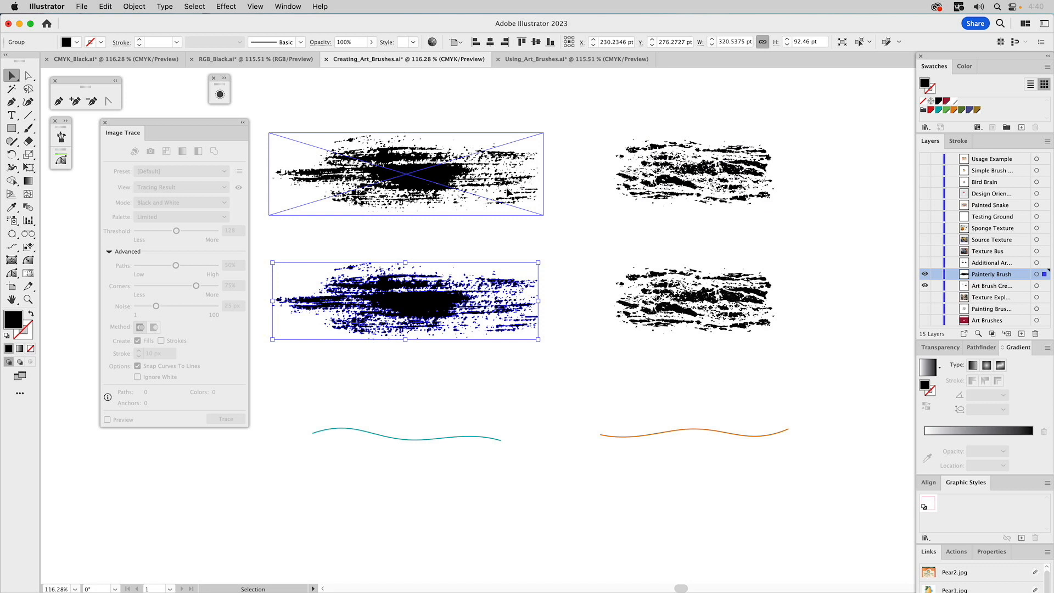
click(968, 68)
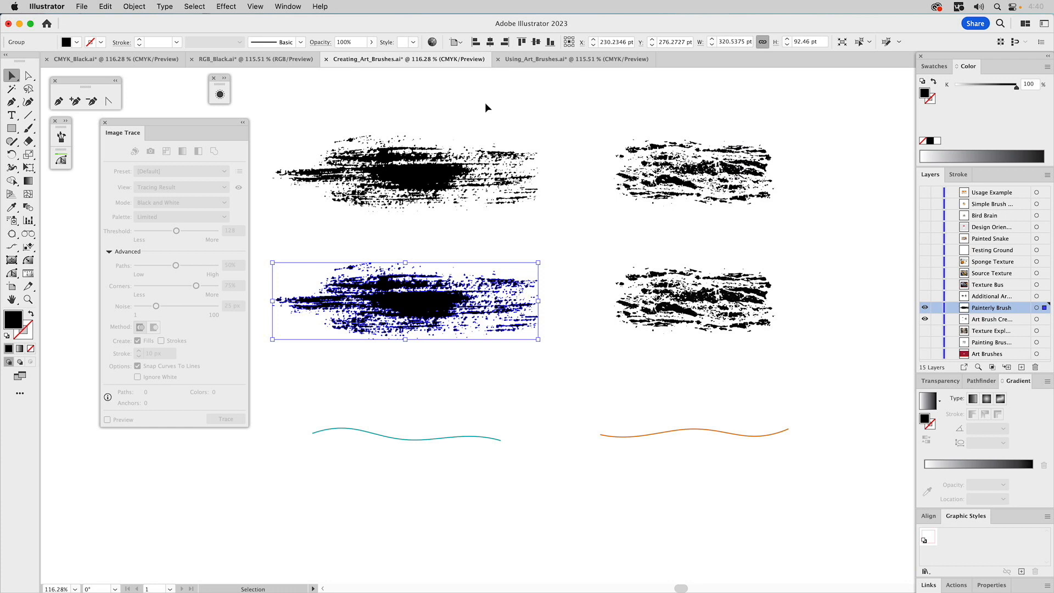
click(933, 66)
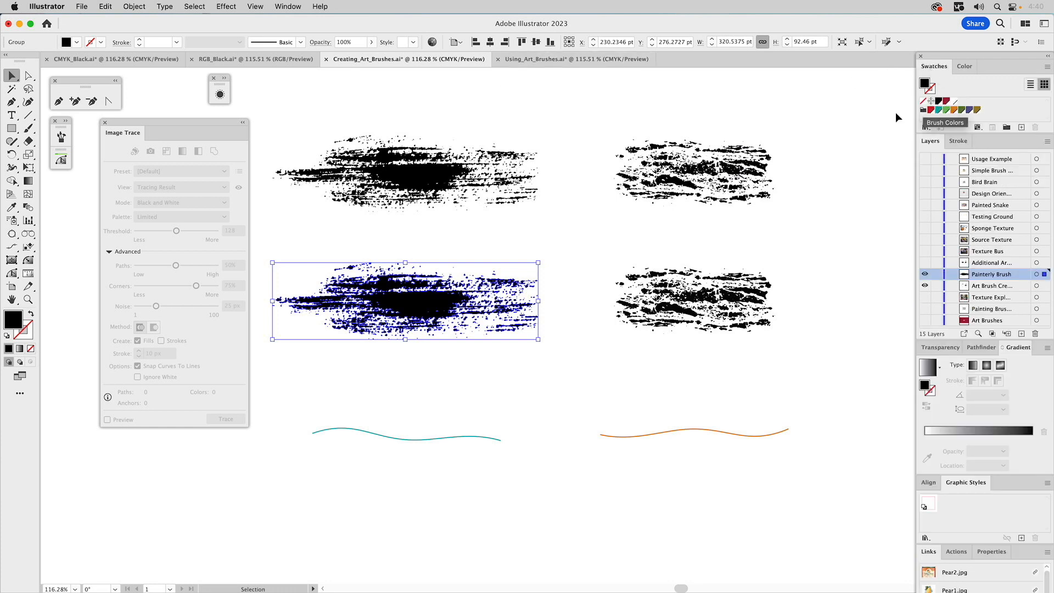
click(940, 102)
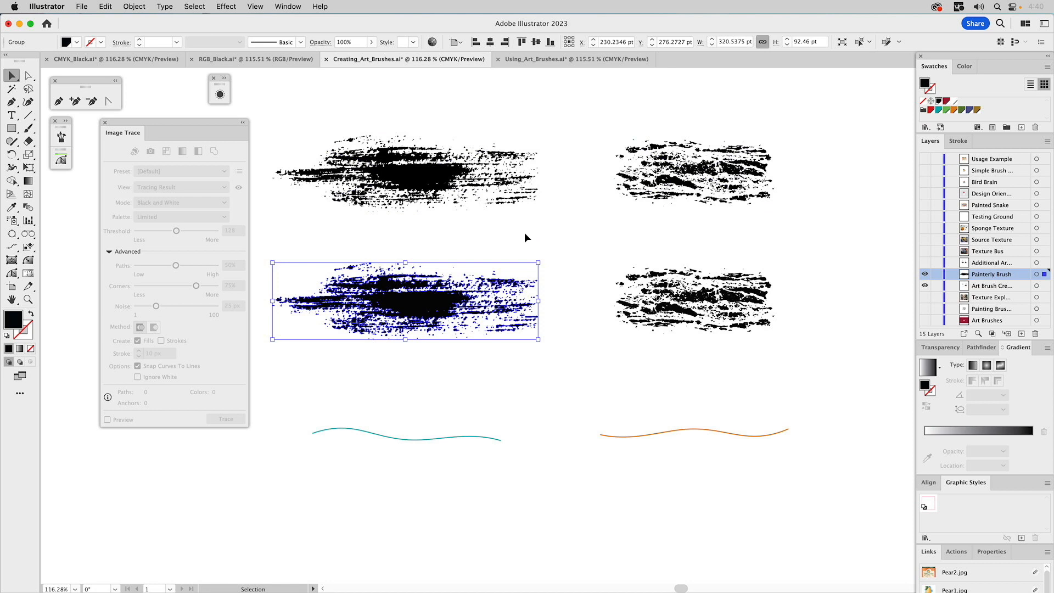
- Collapse Image Trace, move it clear of the artwork and keep the expanded texture selected
click(243, 125)
drag(128, 126, 128, 81)
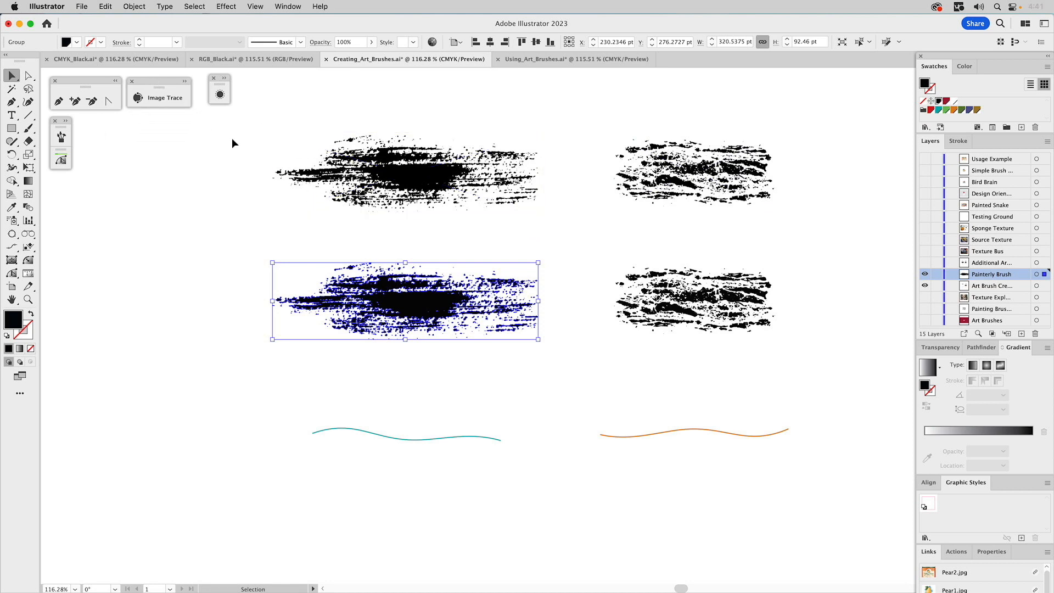
click(548, 228)
click(397, 299)
- Define the selected expanded paint texture as an art brush named Paint_Brush with the Tints colorization method
click(65, 121)
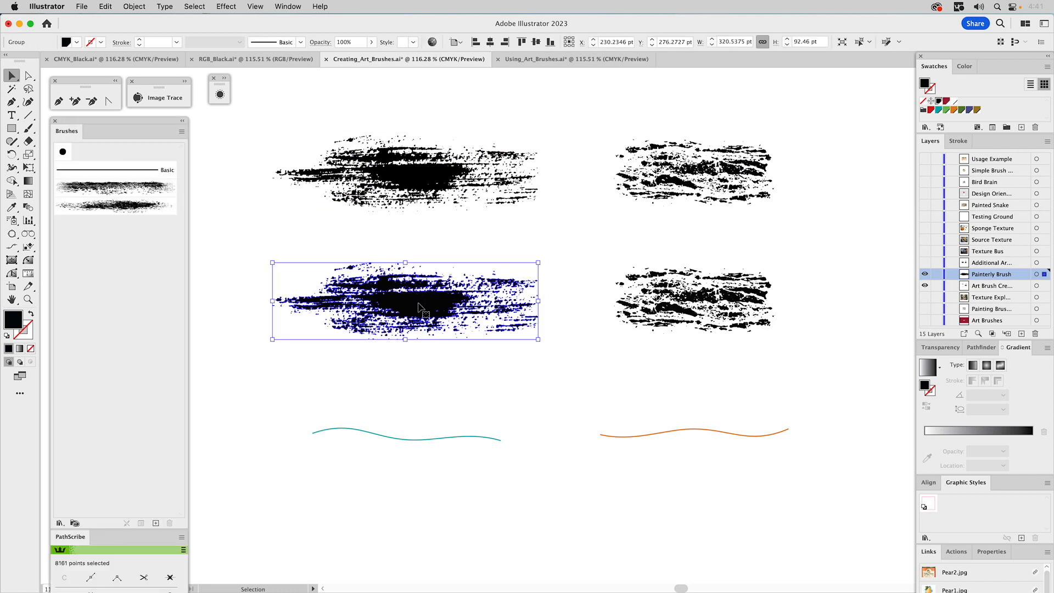
click(156, 524)
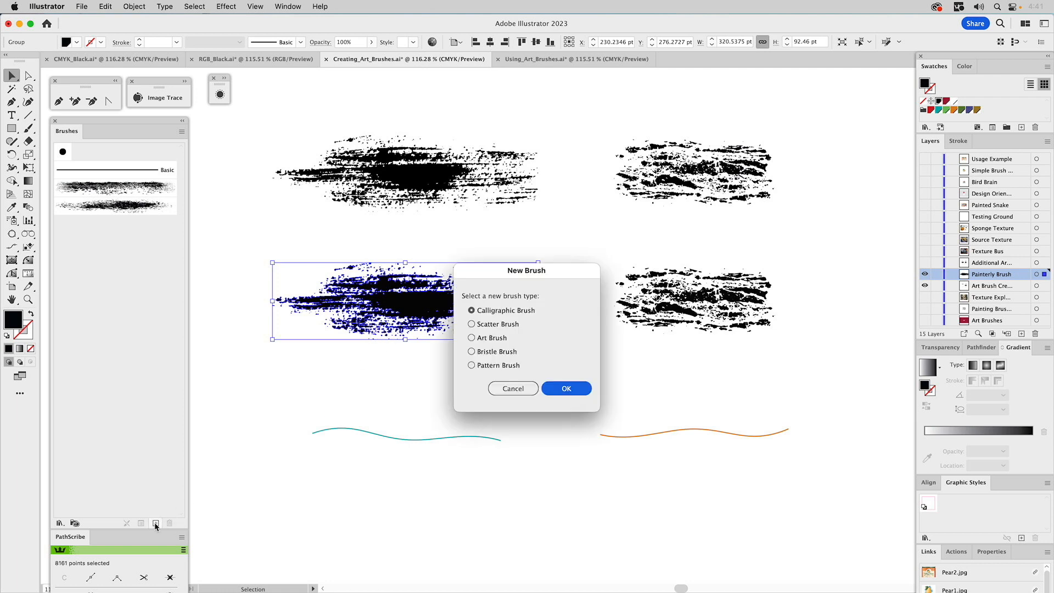
click(494, 339)
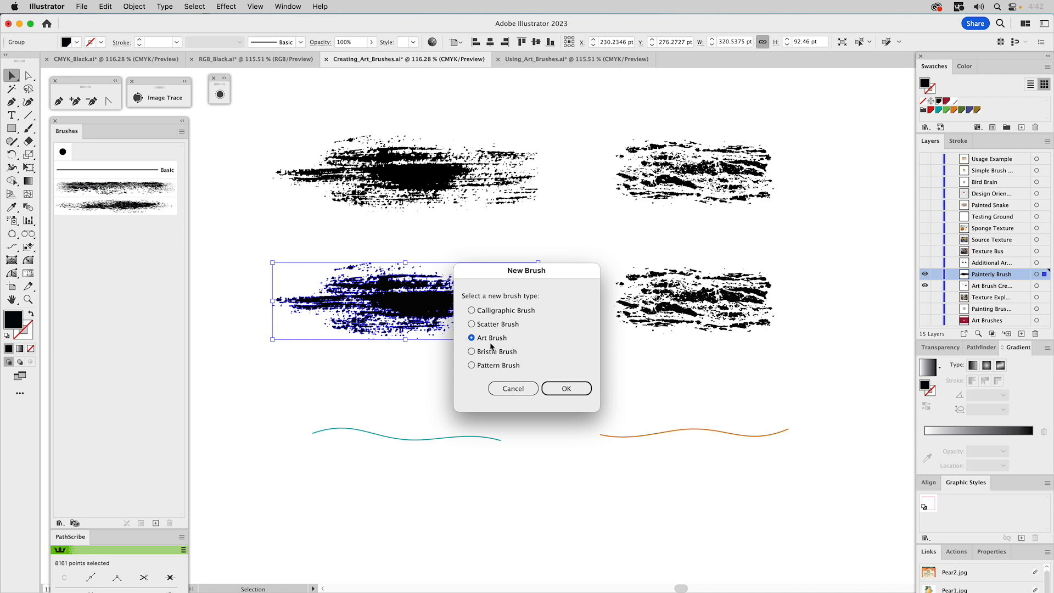
click(569, 388)
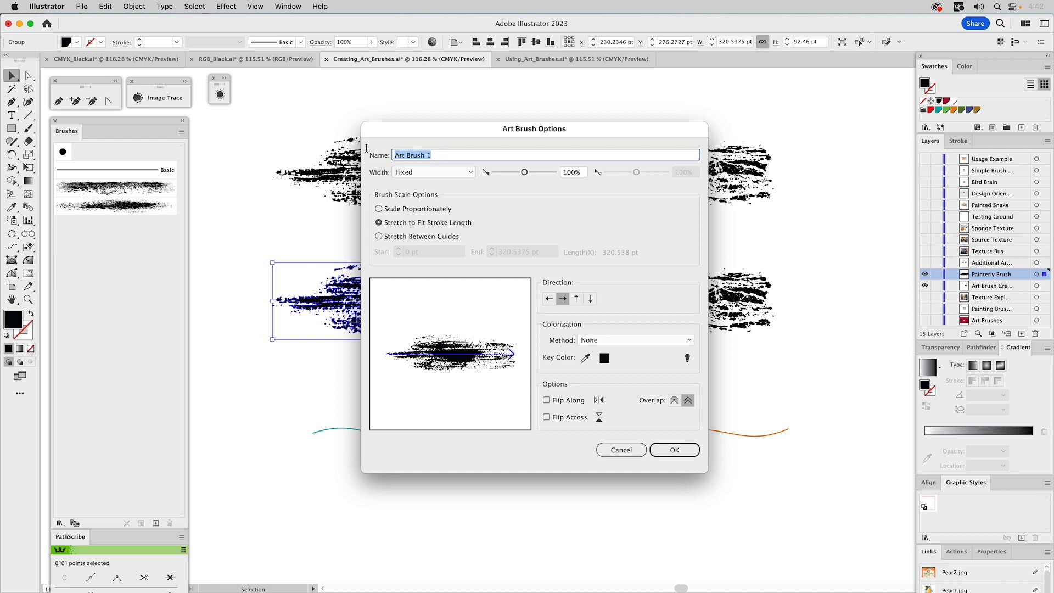
text(Paint_Brush)
click(613, 339)
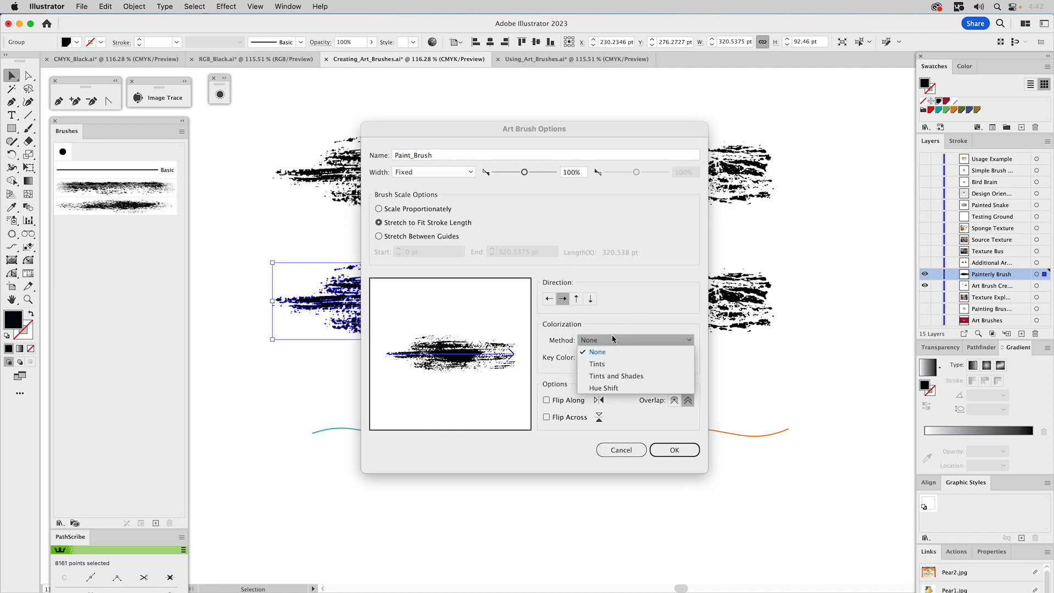
click(602, 362)
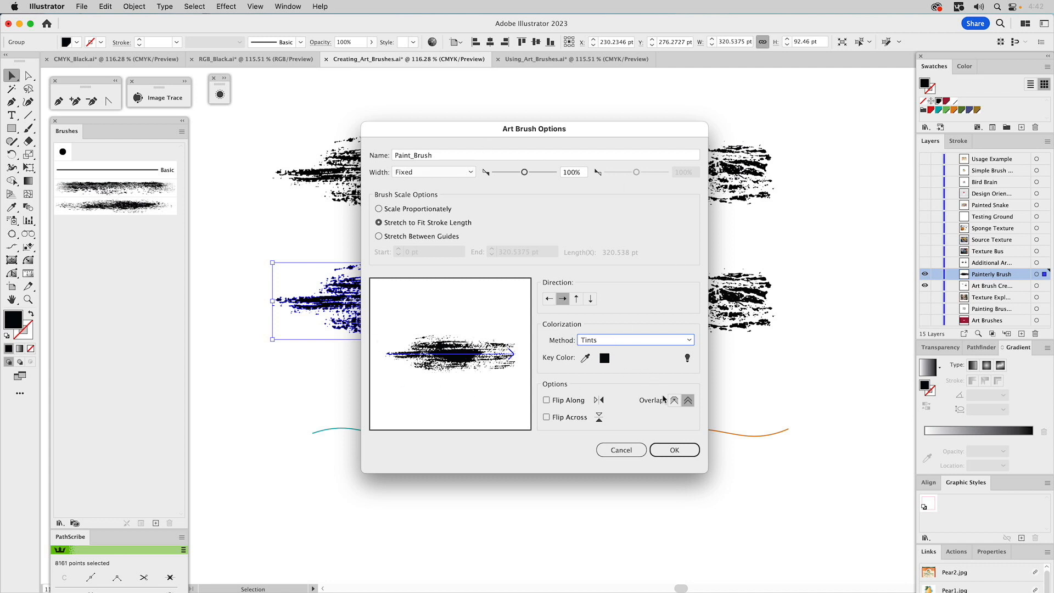
click(675, 451)
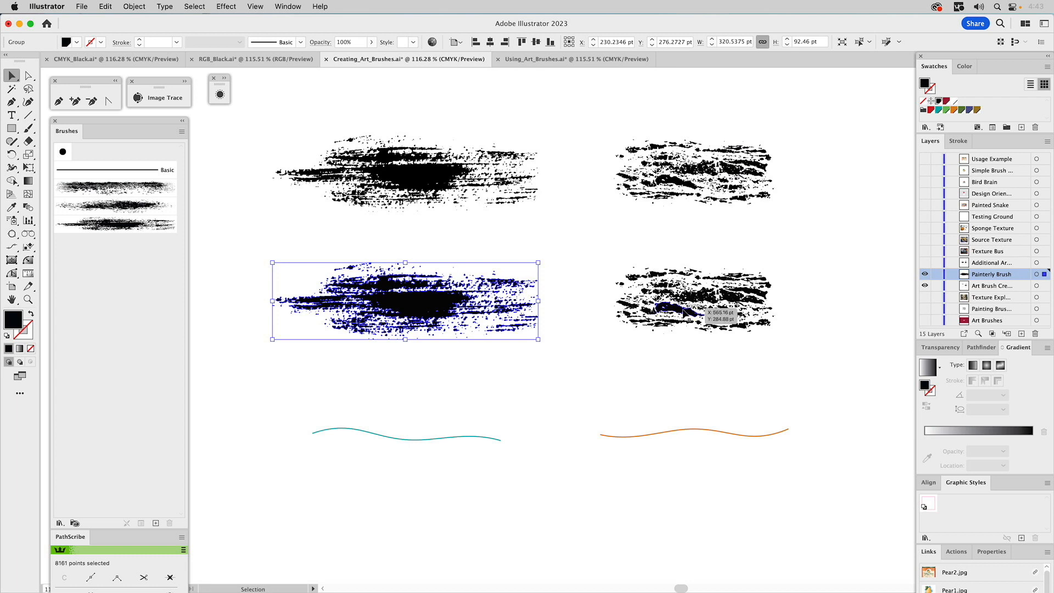
- Define the black bark-like texture beside the paint texture as an art brush named Barky with the Tints colorization method
click(685, 315)
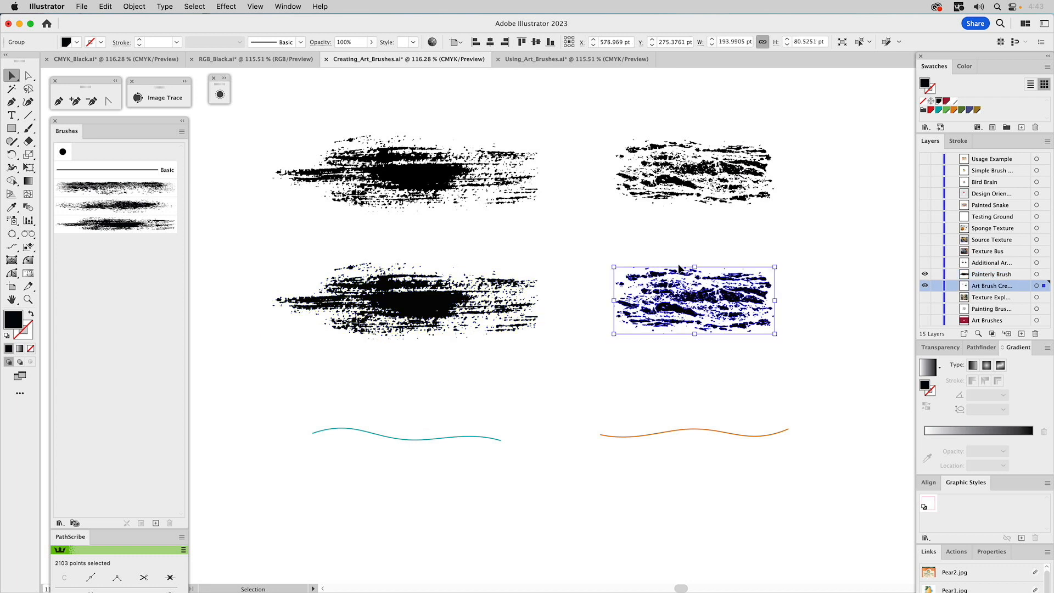
click(158, 523)
click(490, 337)
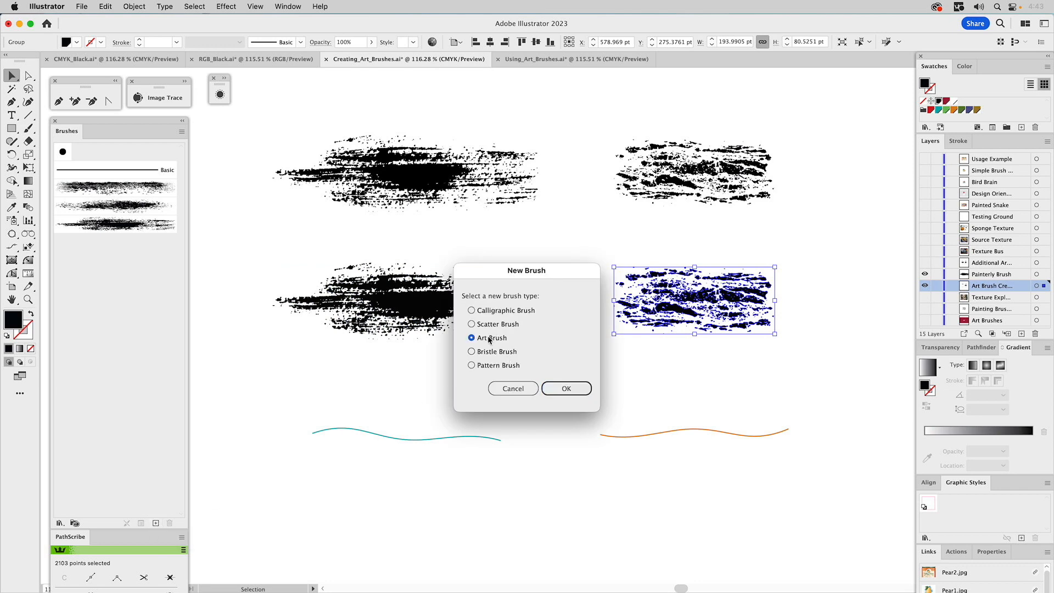
click(566, 388)
click(594, 346)
click(598, 364)
drag(434, 155, 379, 152)
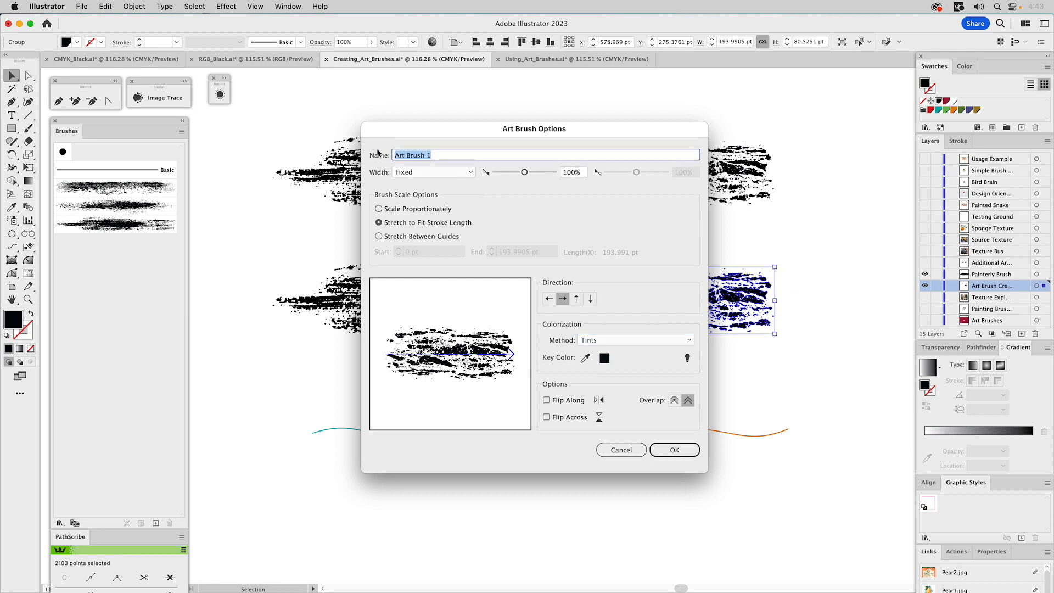
text(Barky)
click(673, 449)
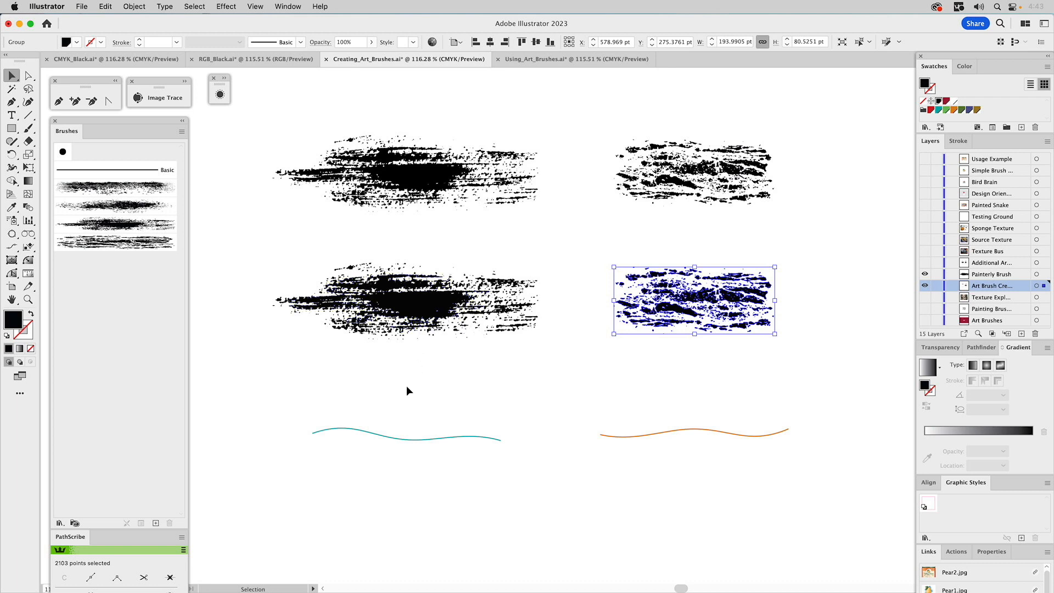
- Apply the Paint_Brush art brush to the teal path and the Barky art brush to the orange path
click(384, 442)
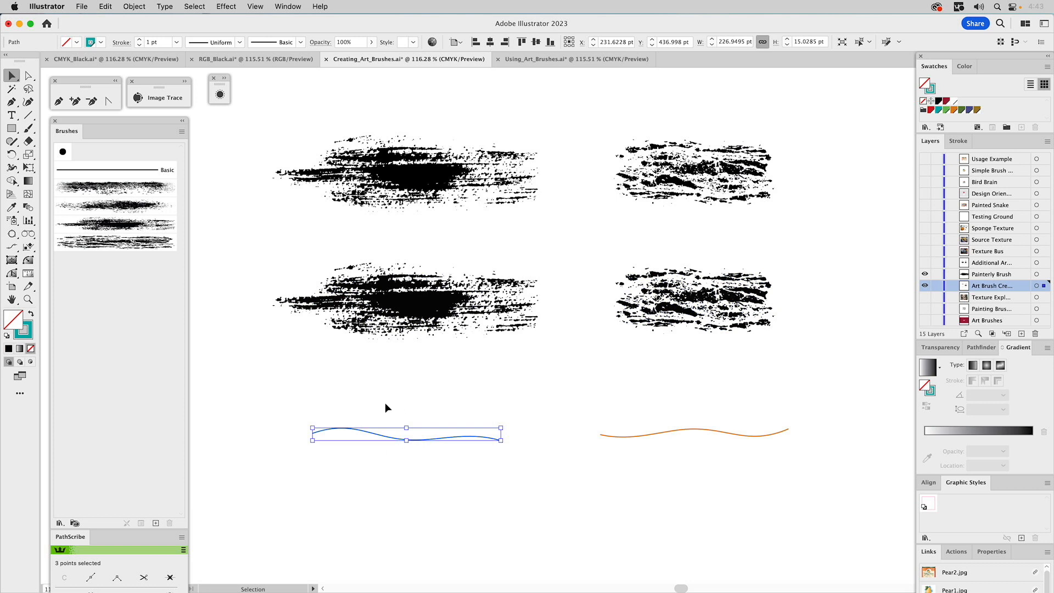
click(132, 224)
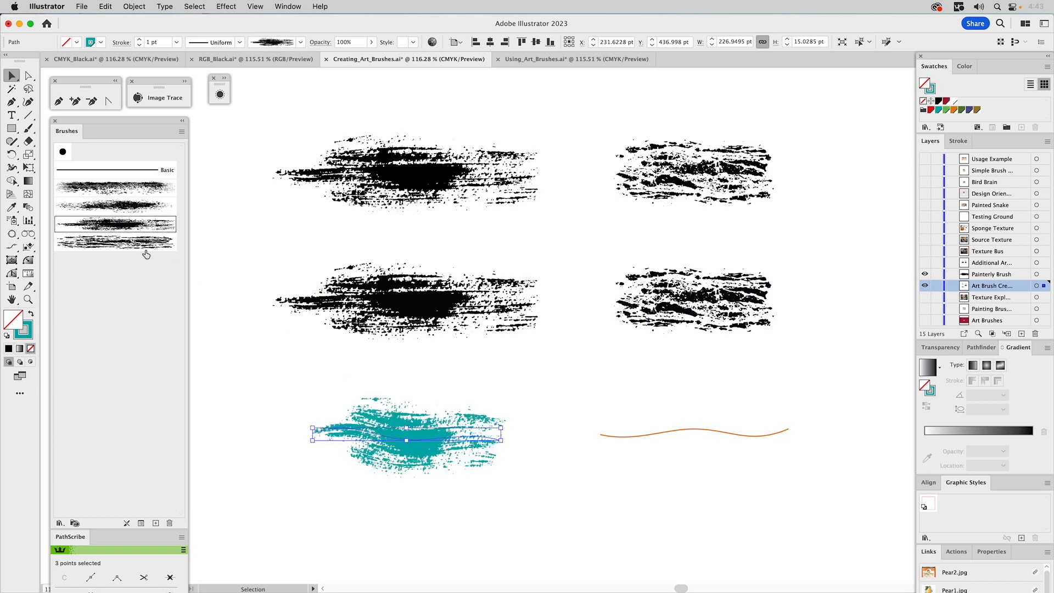
click(693, 438)
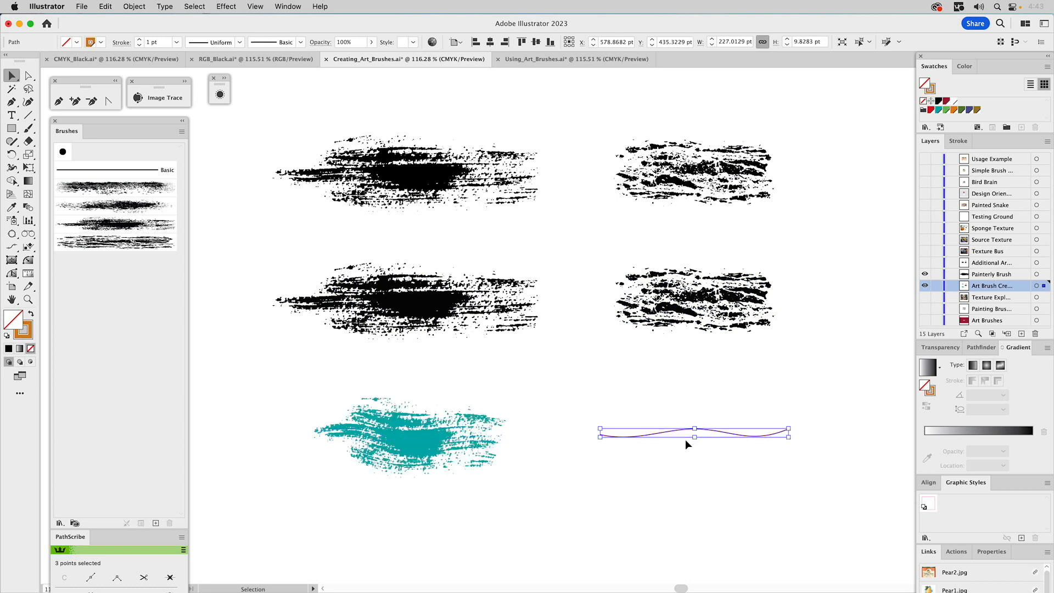
click(132, 245)
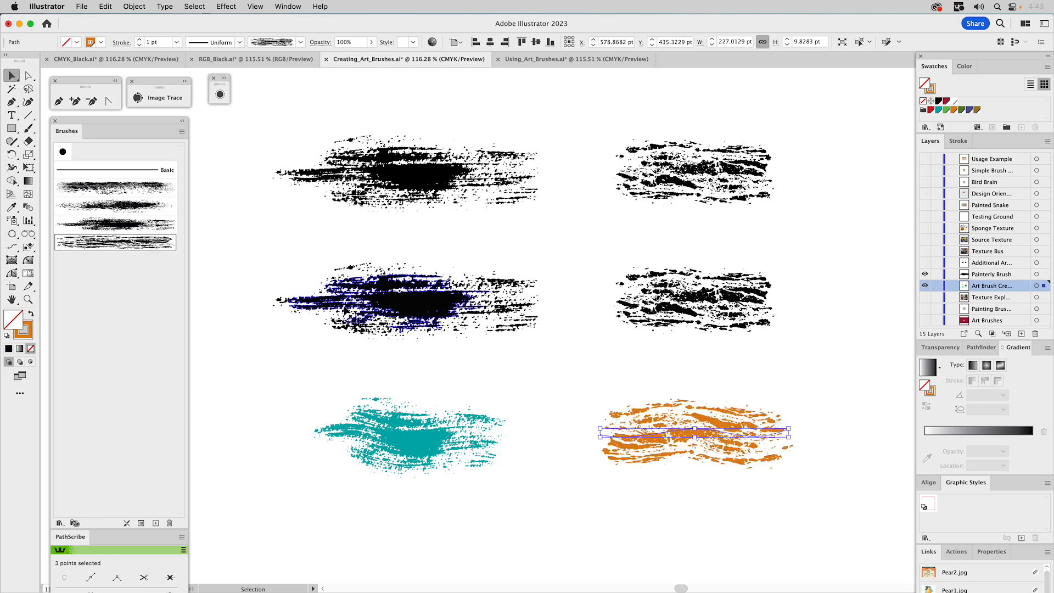
click(540, 360)
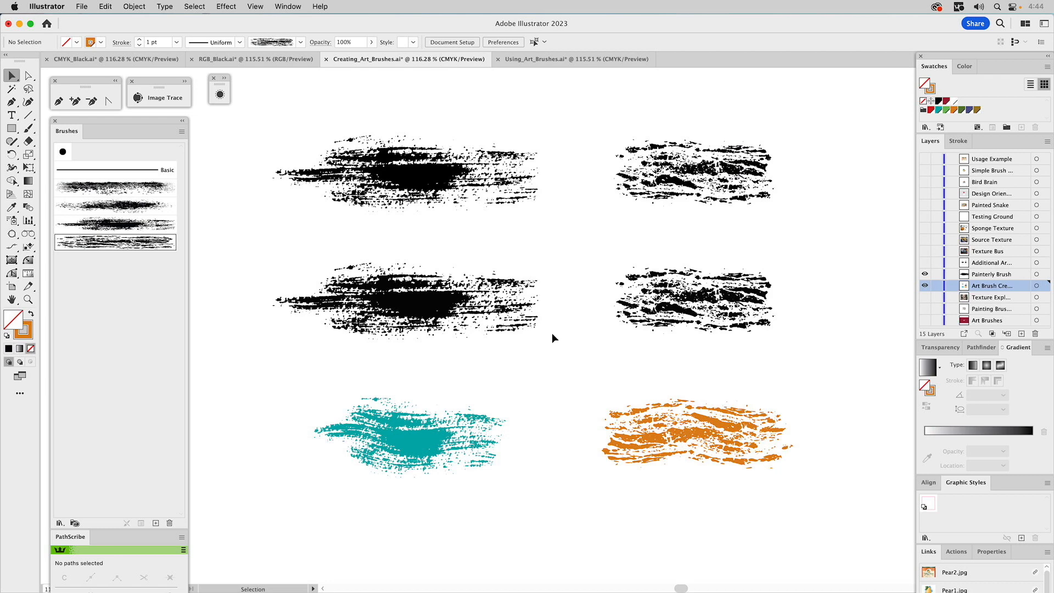
- Show only the Additional Ar... layer and make it the active layer
alt+click(925, 262)
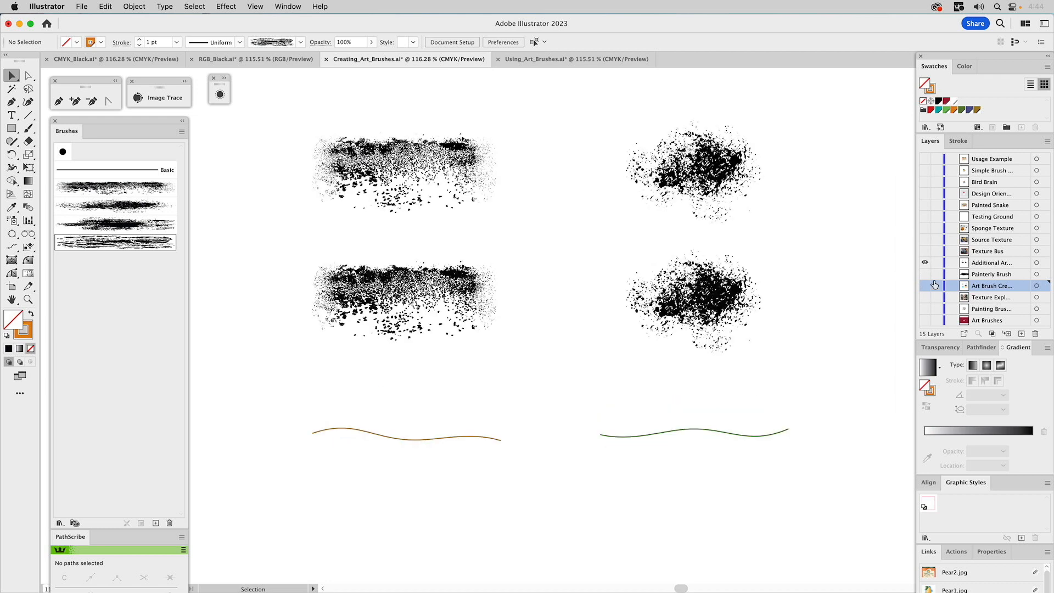
click(936, 263)
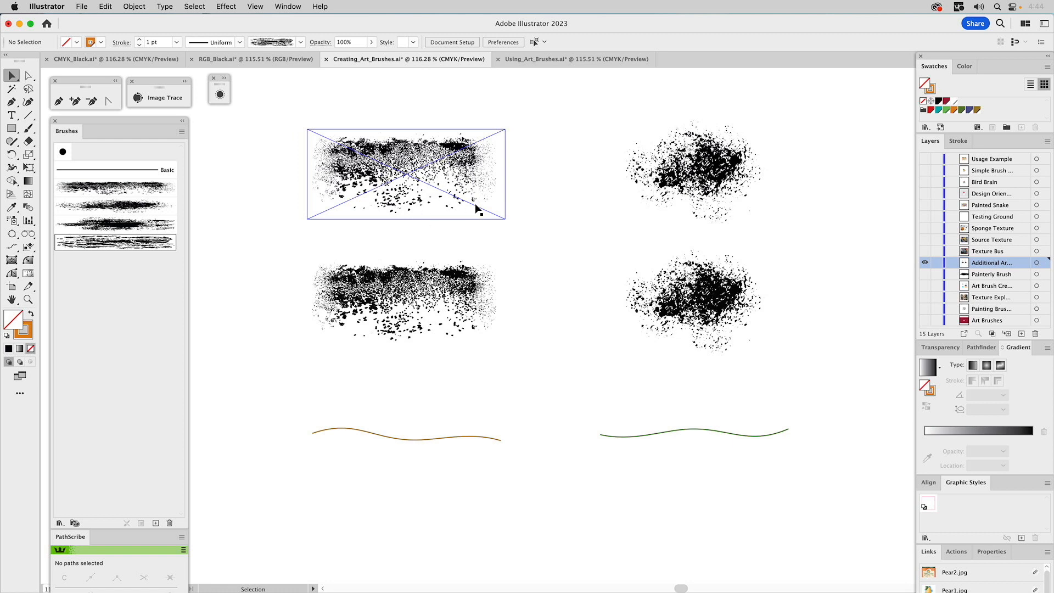
- Examine the source images on the Texture Bus, Source Texture and Sponge Texture layers in turn, and return to the Additional Ar... artwork
click(925, 252)
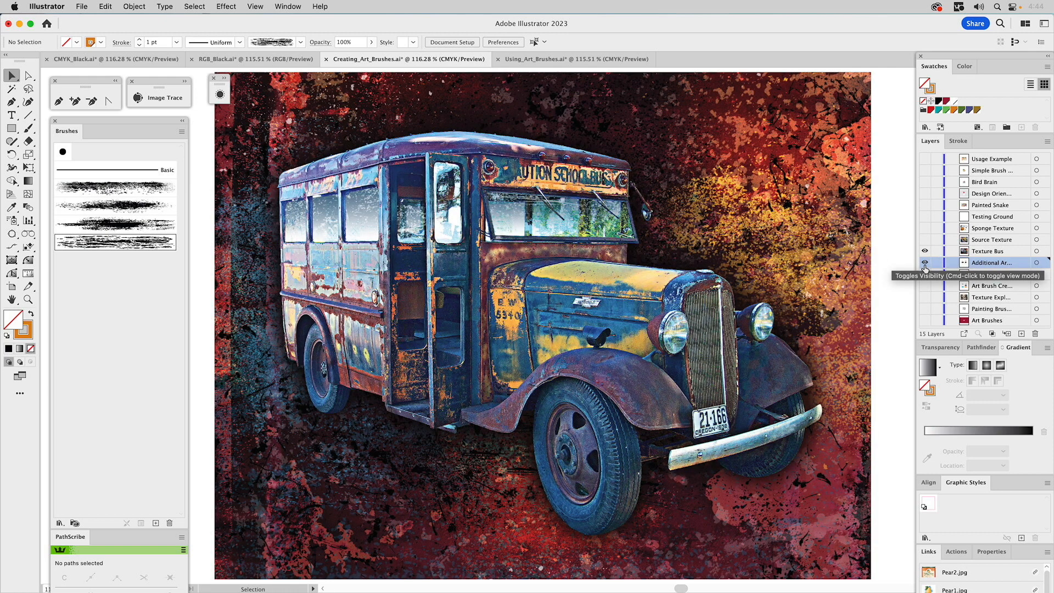
click(974, 252)
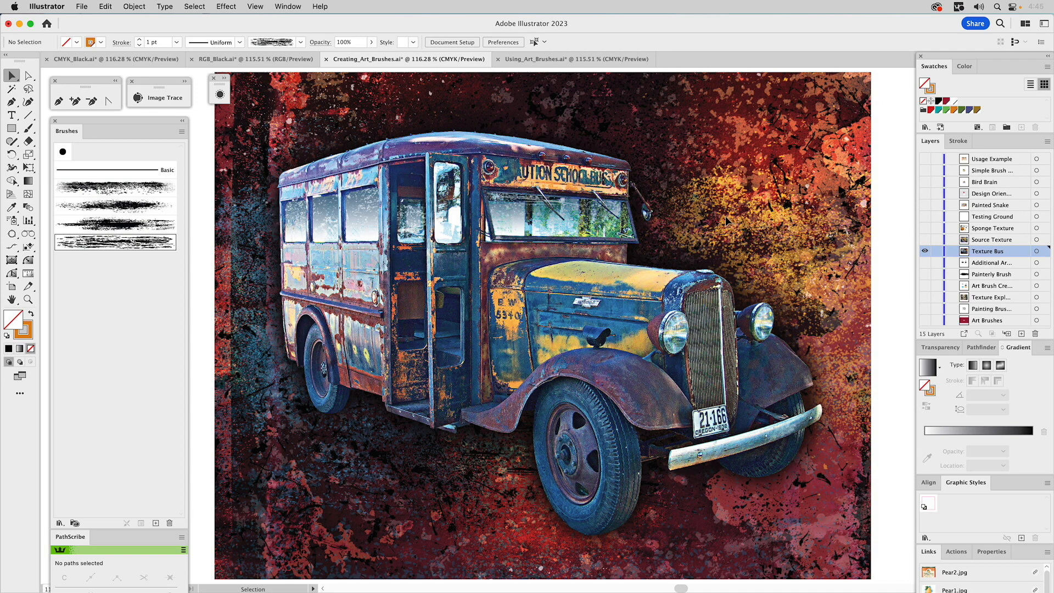
click(925, 240)
click(925, 251)
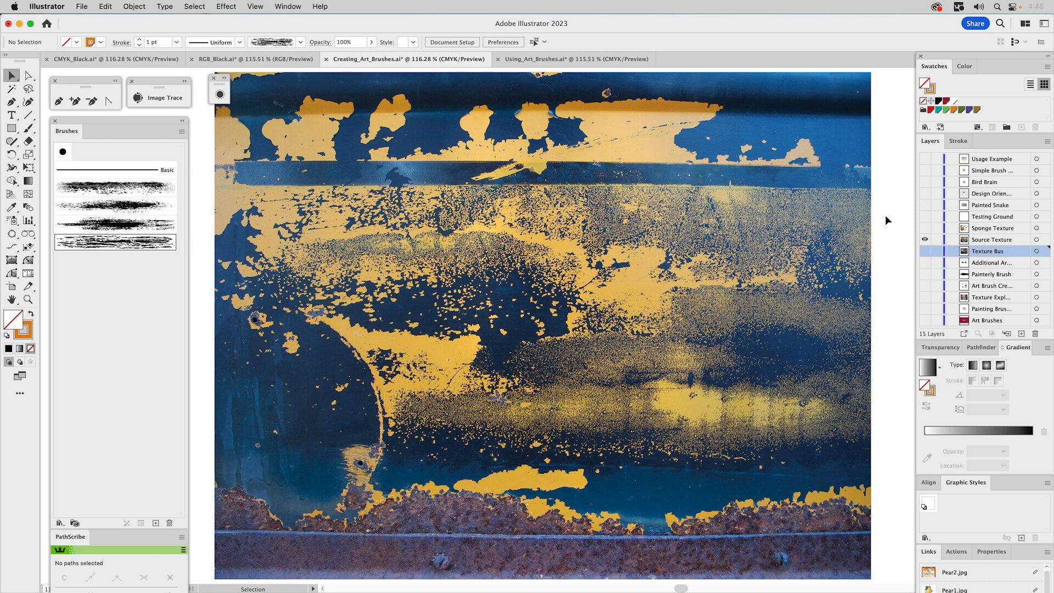
click(926, 228)
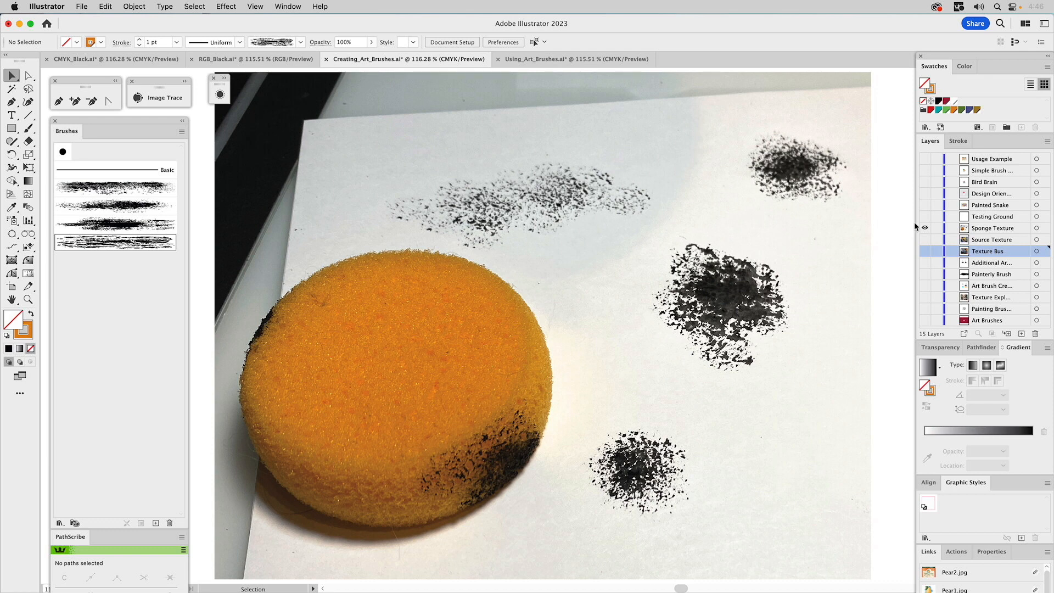
click(926, 262)
click(926, 228)
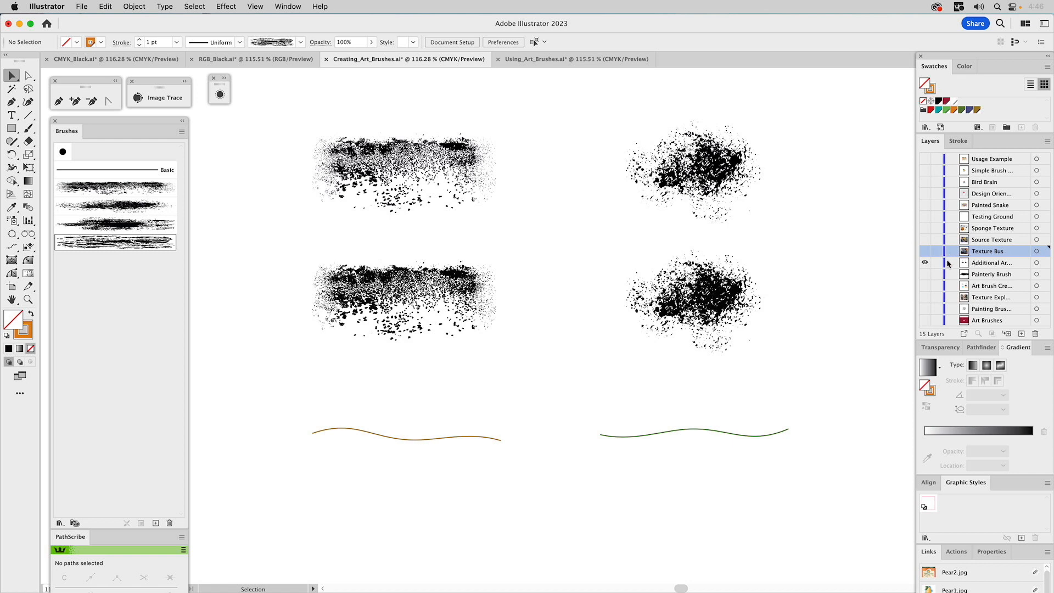
- Apply the first textured art brush to the ochre path and the second textured art brush to the green path
click(405, 290)
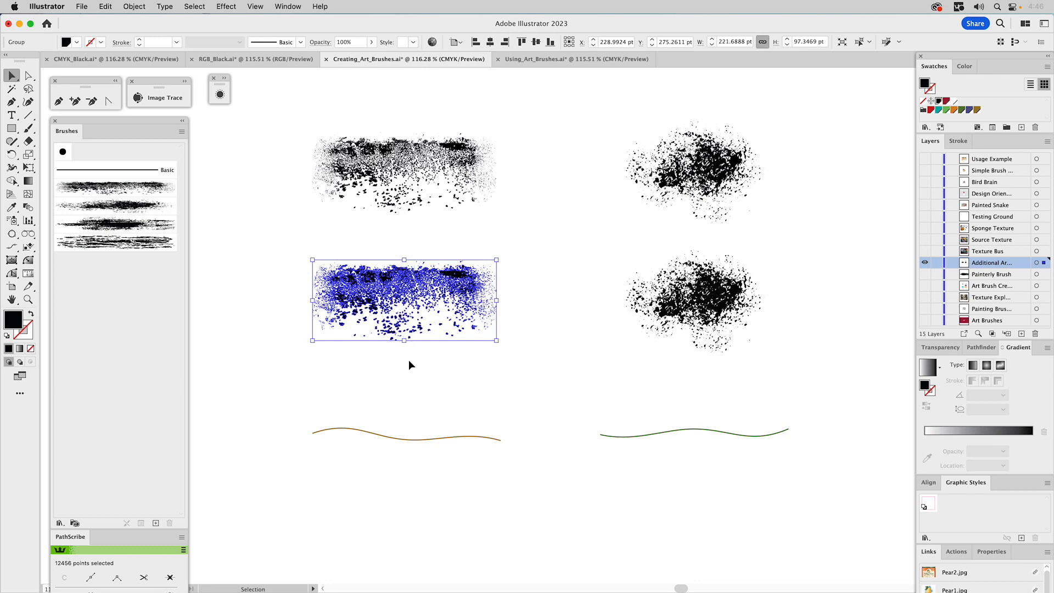
click(364, 434)
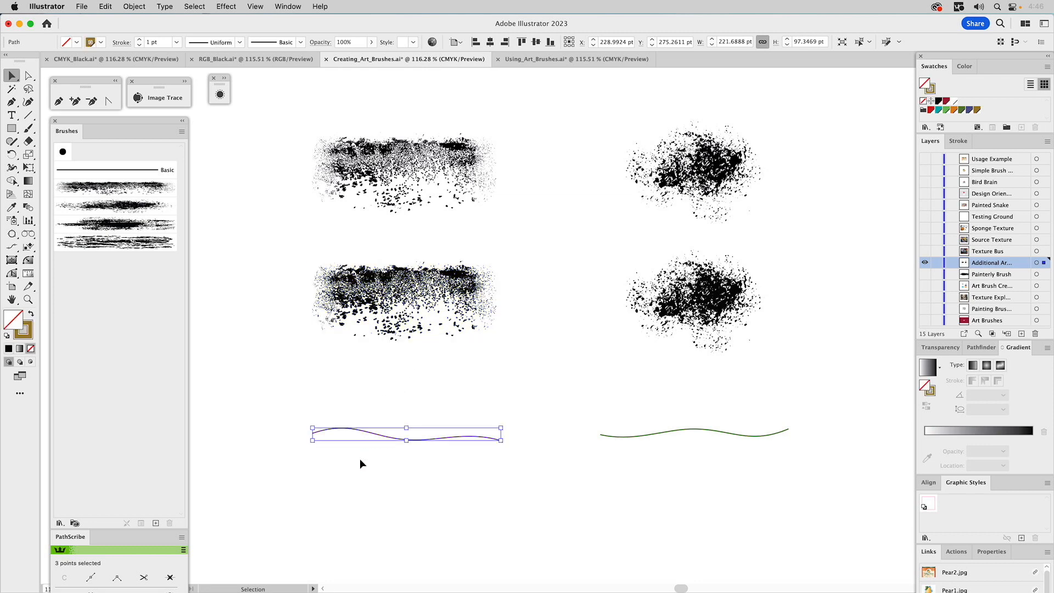
click(140, 191)
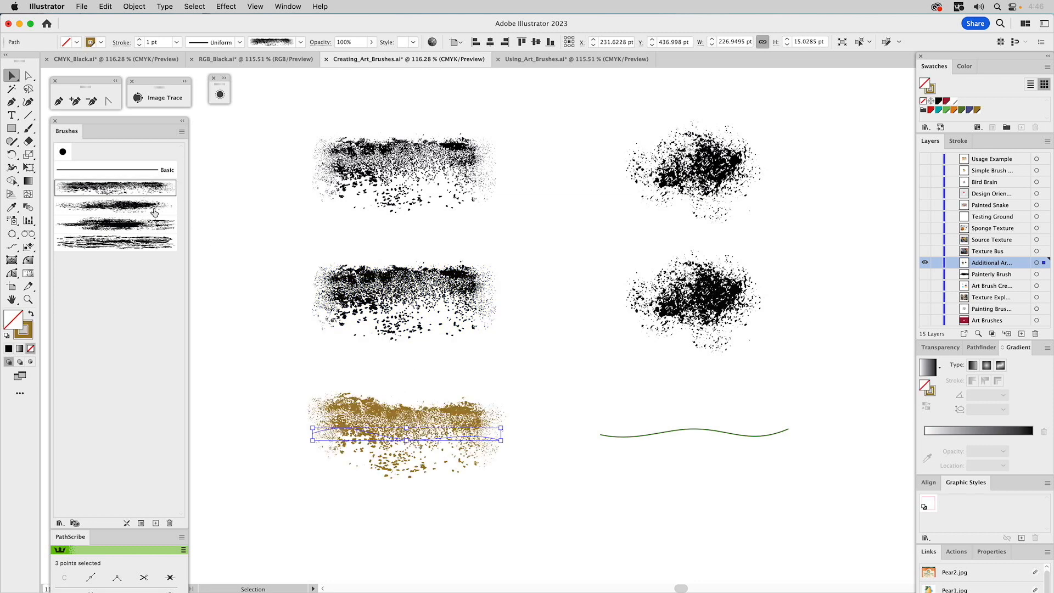
click(254, 363)
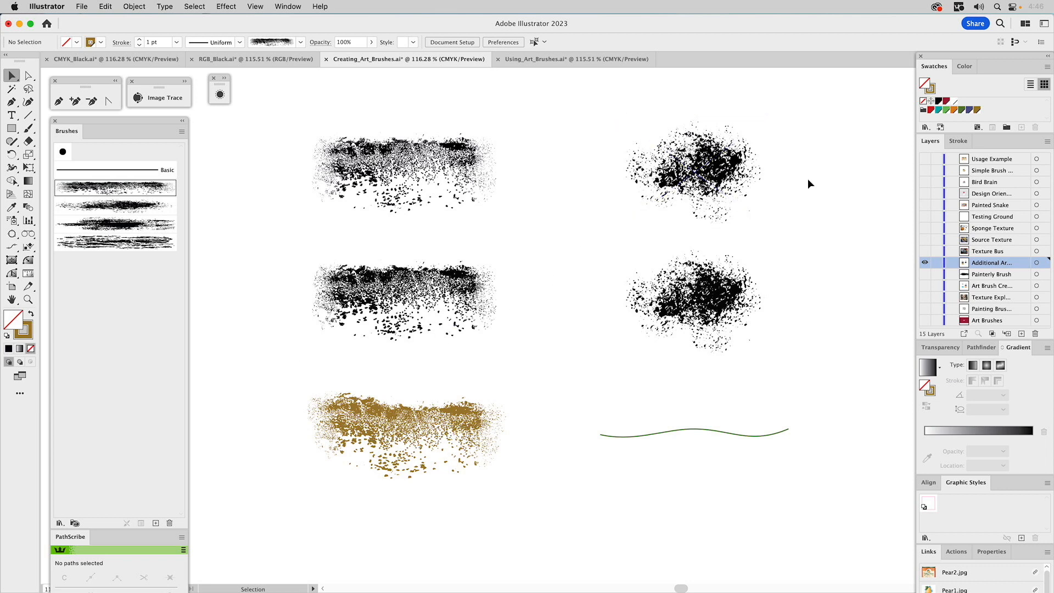
click(712, 297)
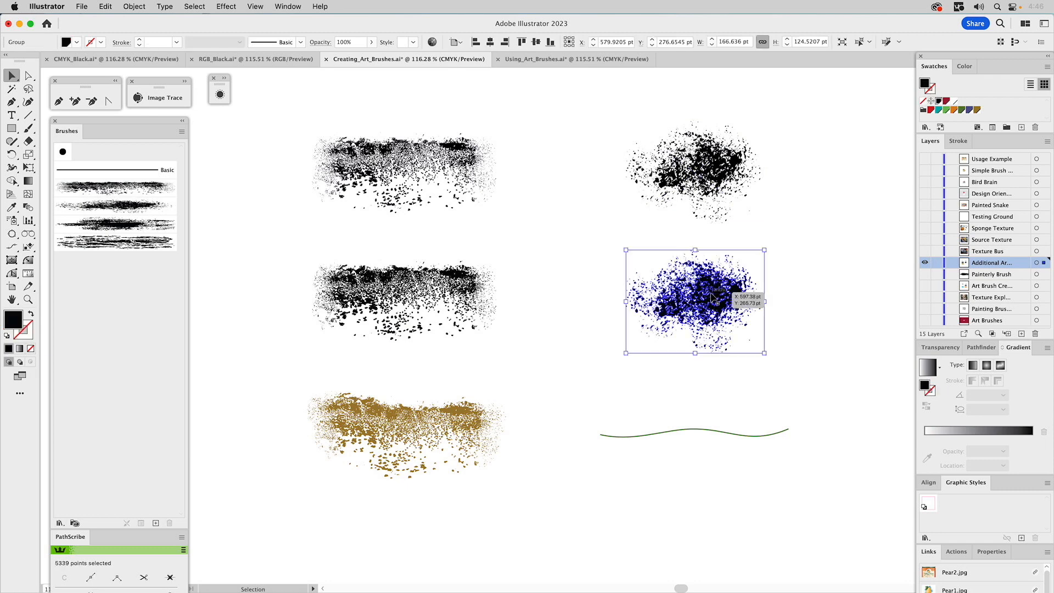
drag(697, 392, 636, 464)
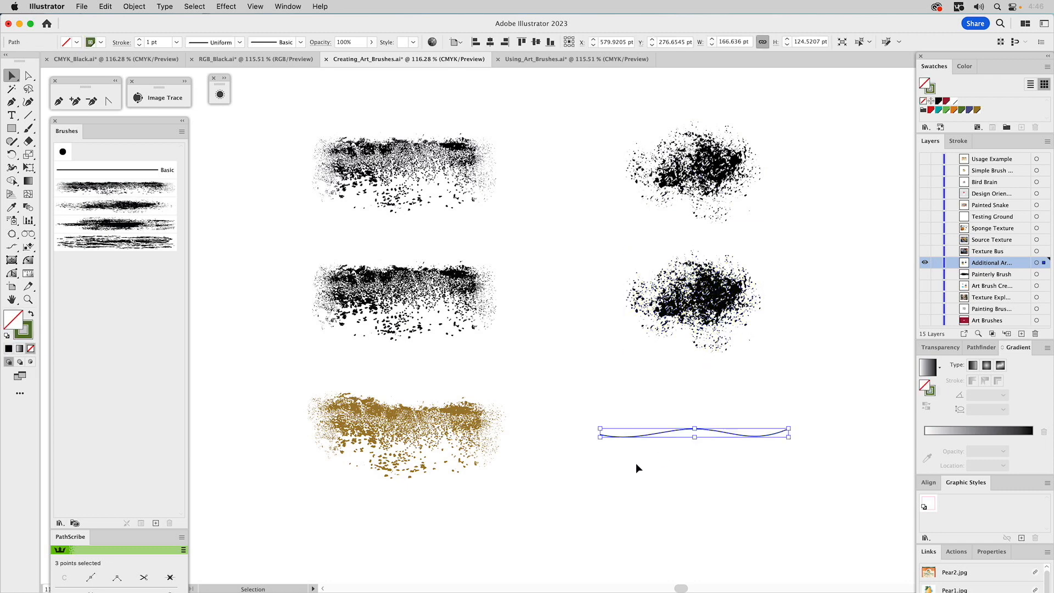
click(132, 207)
click(825, 354)
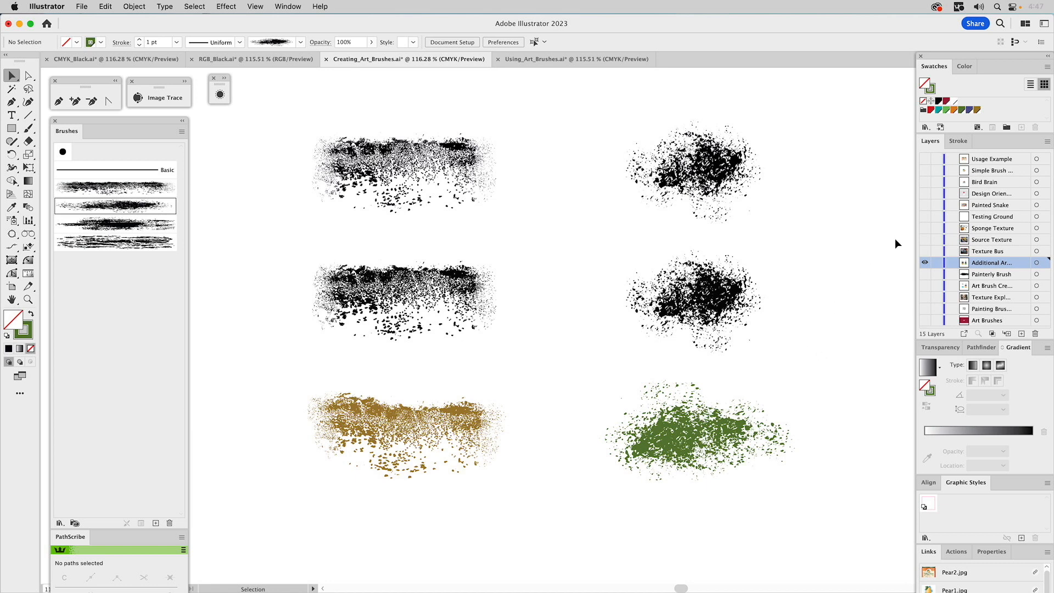
- Show only the Testing Ground layer, make it active, and choose the first textured art brush for painting
alt+click(926, 218)
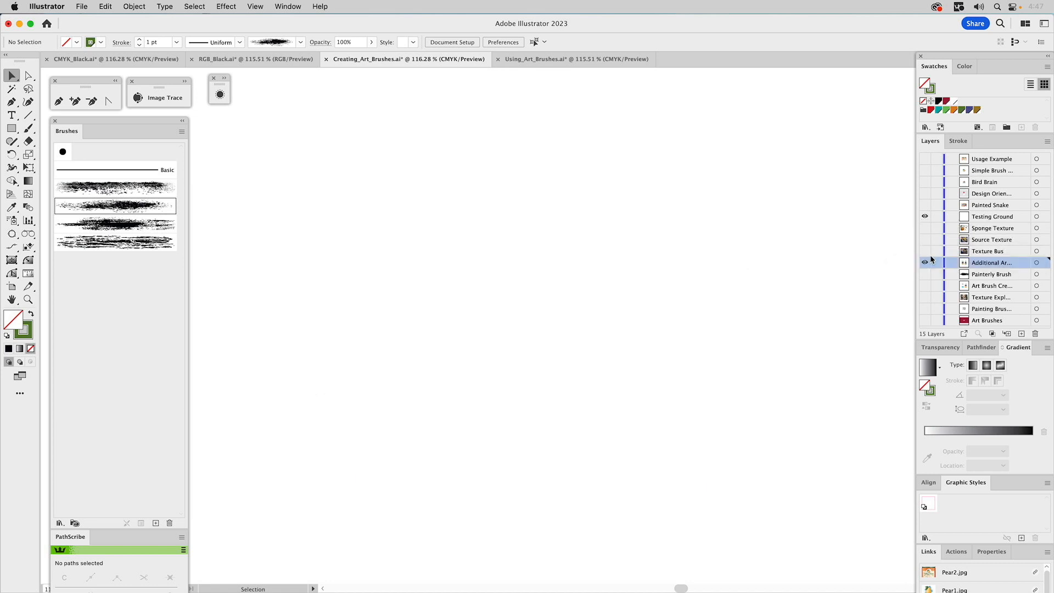
click(974, 218)
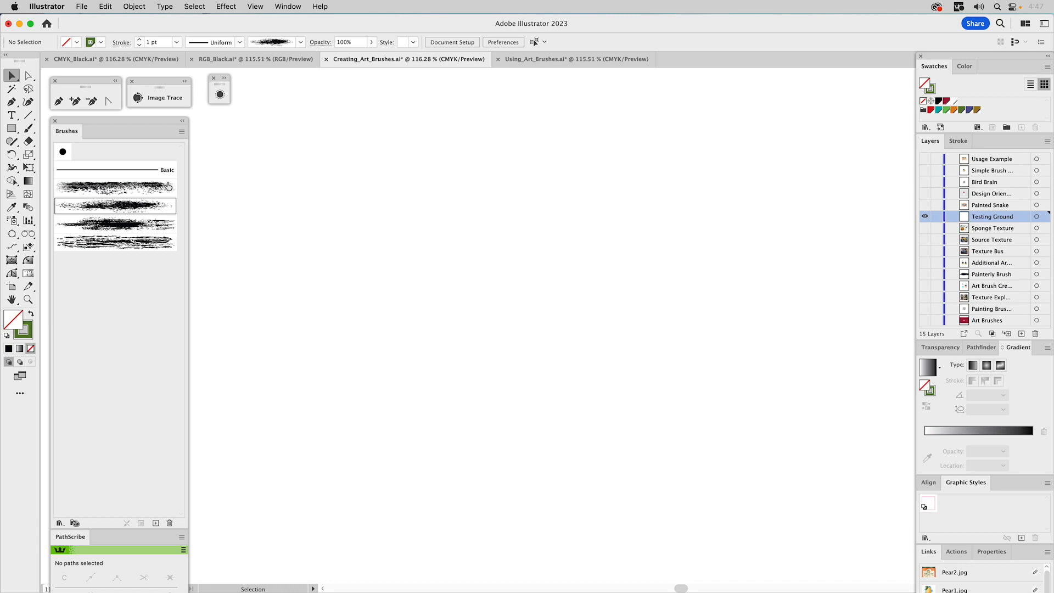
click(111, 191)
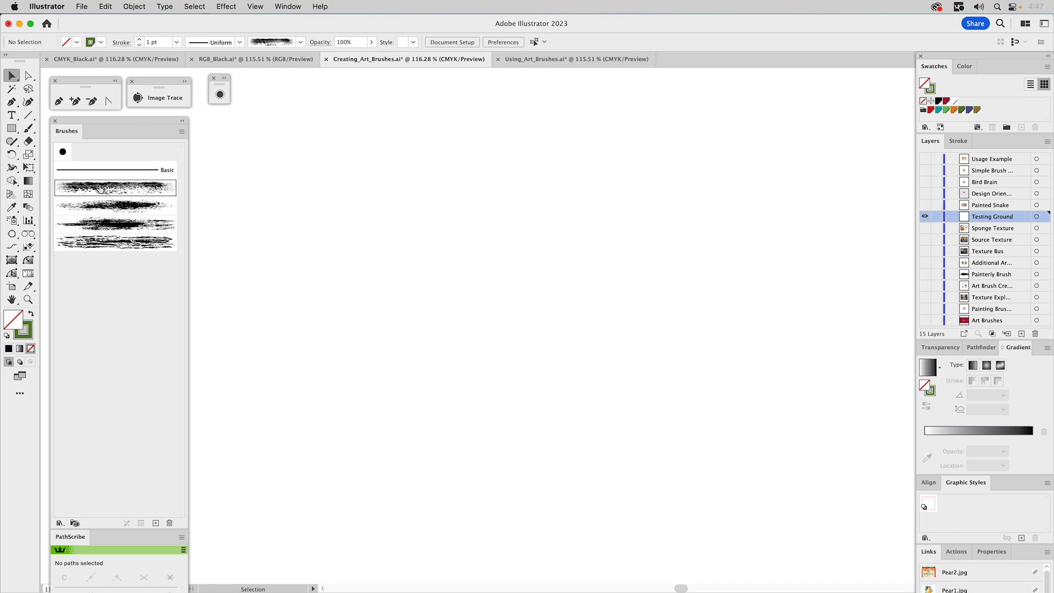
- Set the Paintbrush tool's Fidelity to about one notch from the Accurate end, keeping its other options
click(28, 130)
double_click(27, 130)
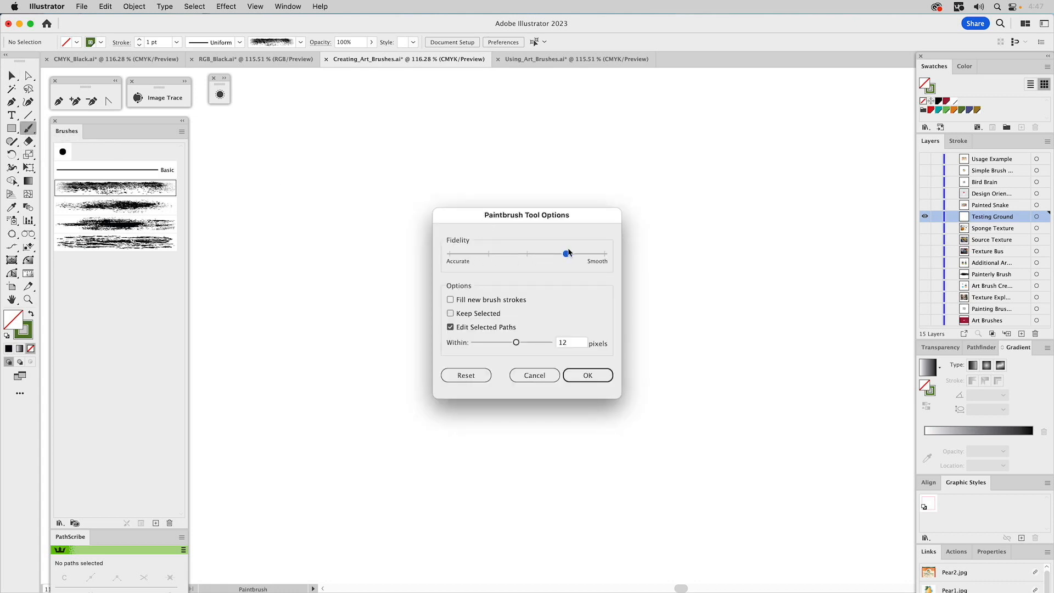
drag(566, 253, 493, 259)
click(582, 376)
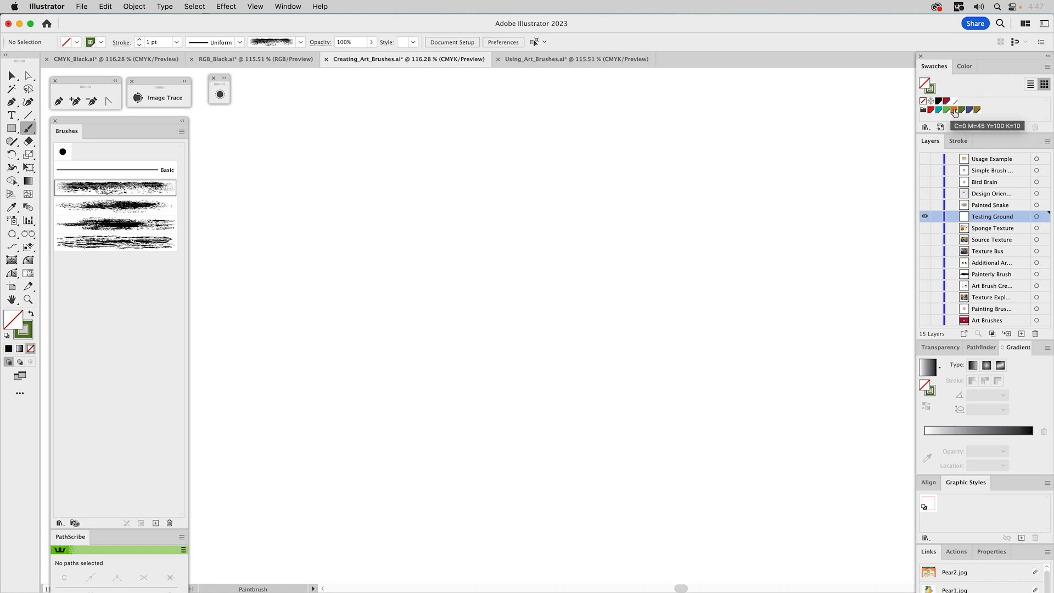
- With no fill and an ochre stroke, paint a wavy brush stroke about 620 pt wide and a short horizontal one above it
click(977, 109)
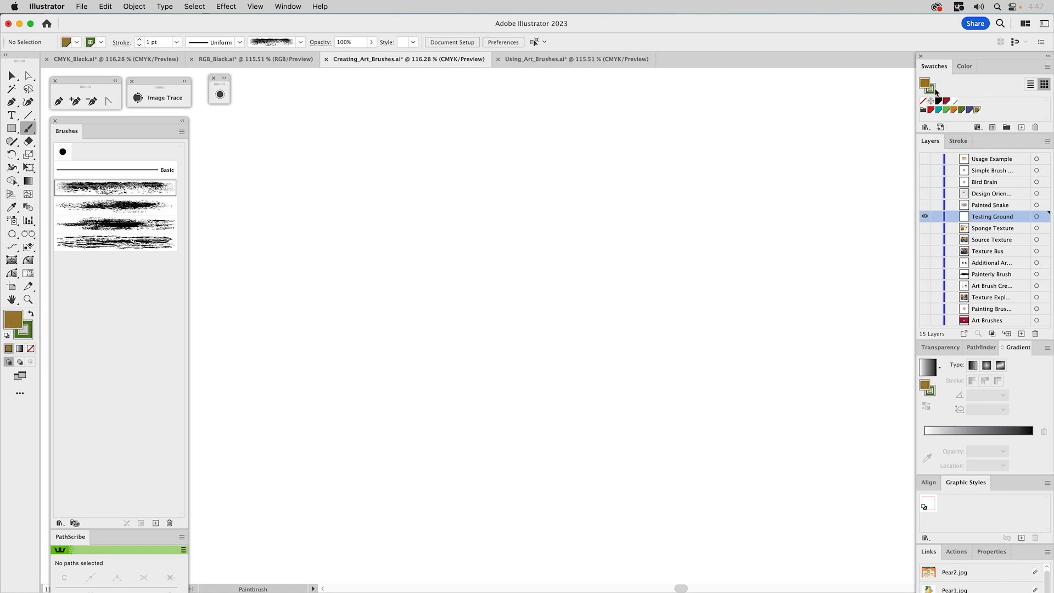
drag(925, 84, 933, 90)
click(924, 100)
click(932, 90)
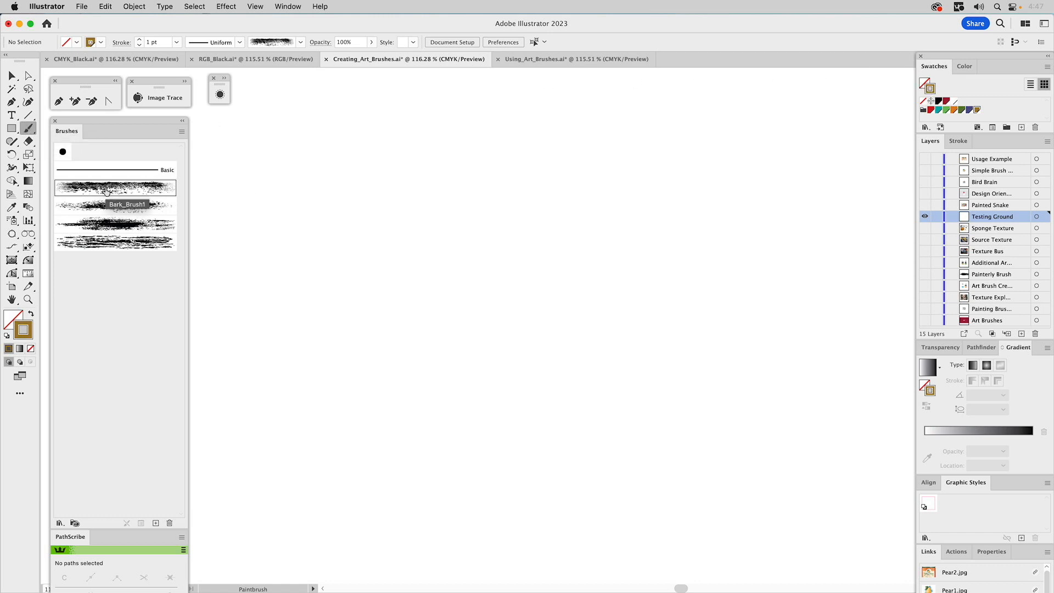
mouse_move(290, 248)
mouse_down()
mouse_move(448, 281)
mouse_move(652, 252)
mouse_move(805, 273)
mouse_up()
super+click(715, 256)
super+click(716, 256)
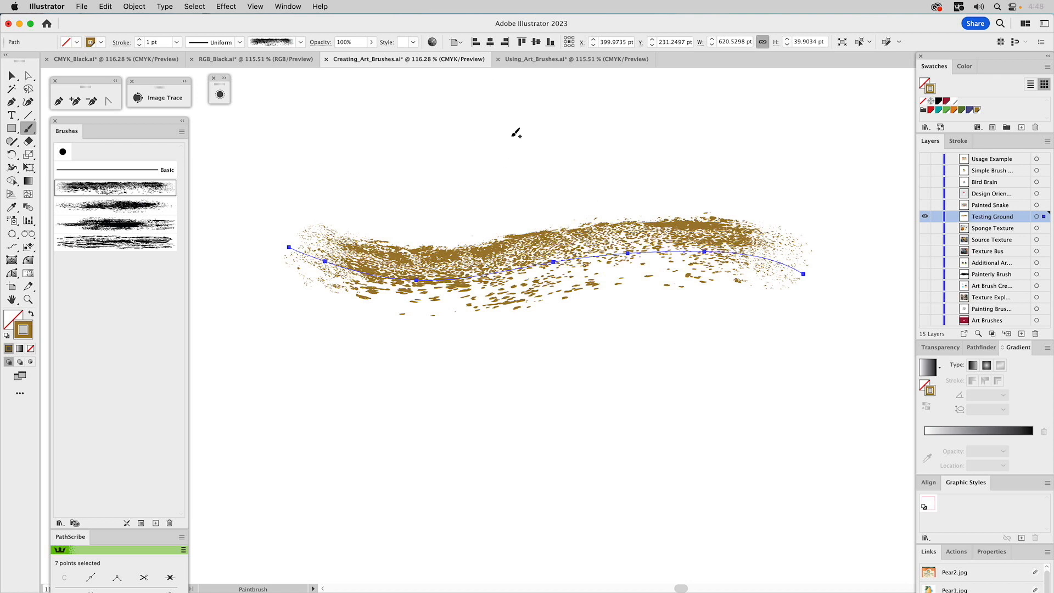
drag(490, 161, 561, 160)
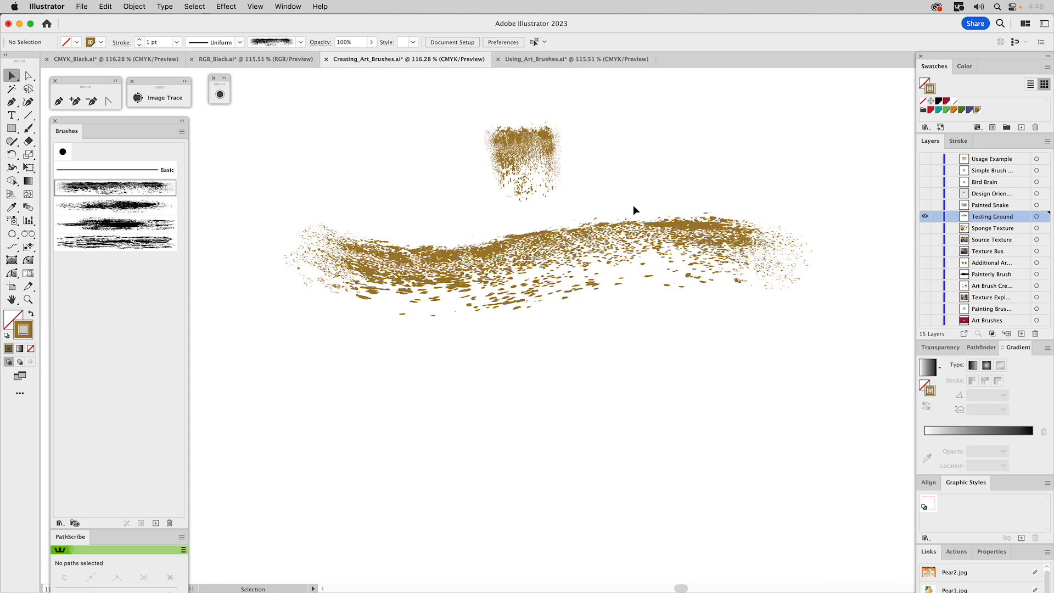
- Compare the paths of the long and short ochre strokes, and delete both
click(617, 263)
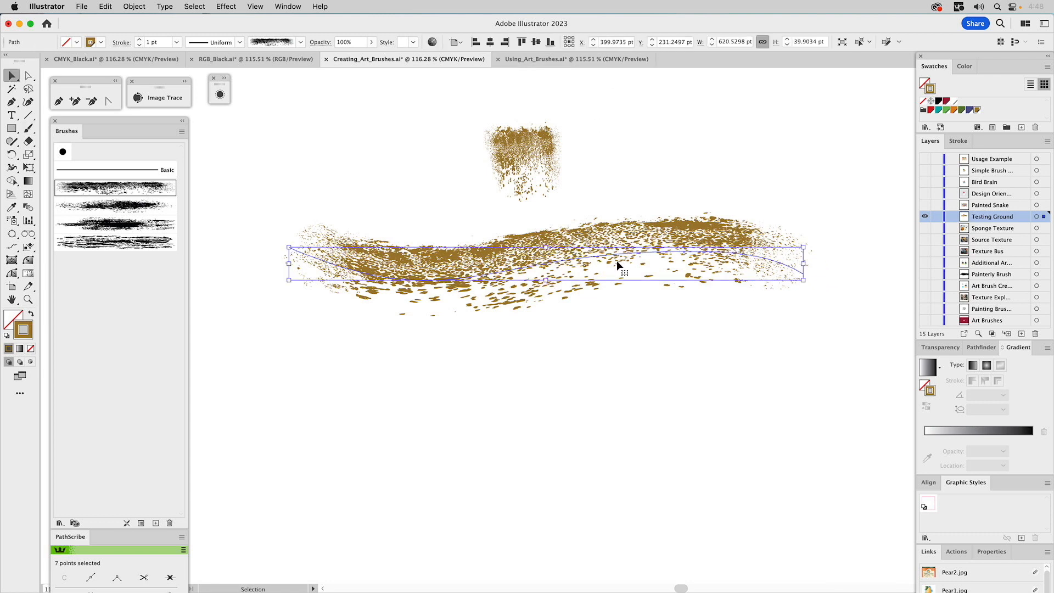
key(a)
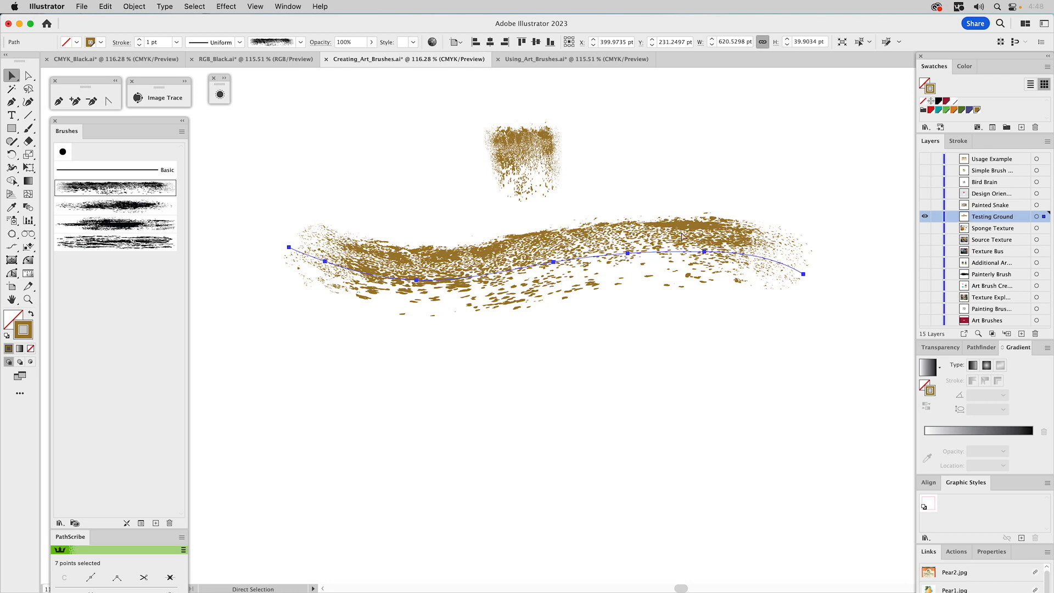
click(543, 163)
click(622, 98)
drag(619, 99, 425, 325)
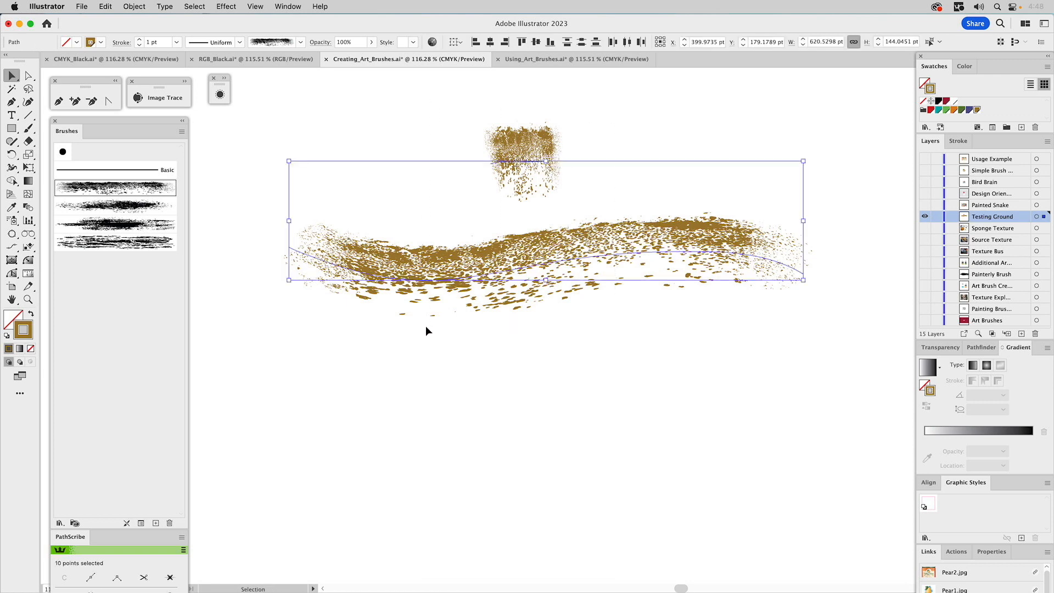
key(Delete)
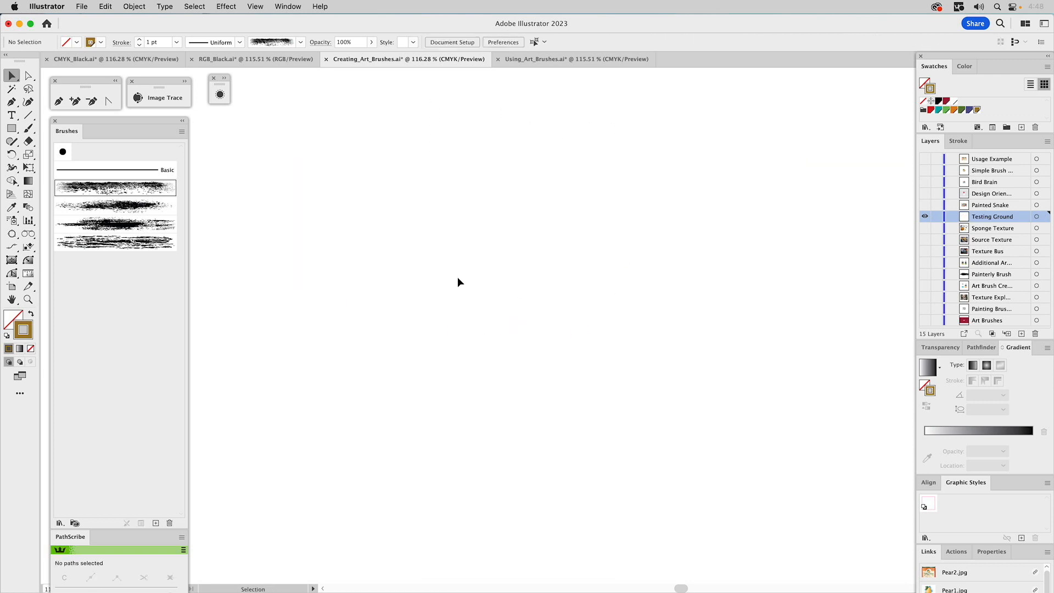
- Set the Paintbrush Fidelity to about one notch from Smooth, and test it with a wavy stroke about 592 pt wide that is deleted again
double_click(29, 131)
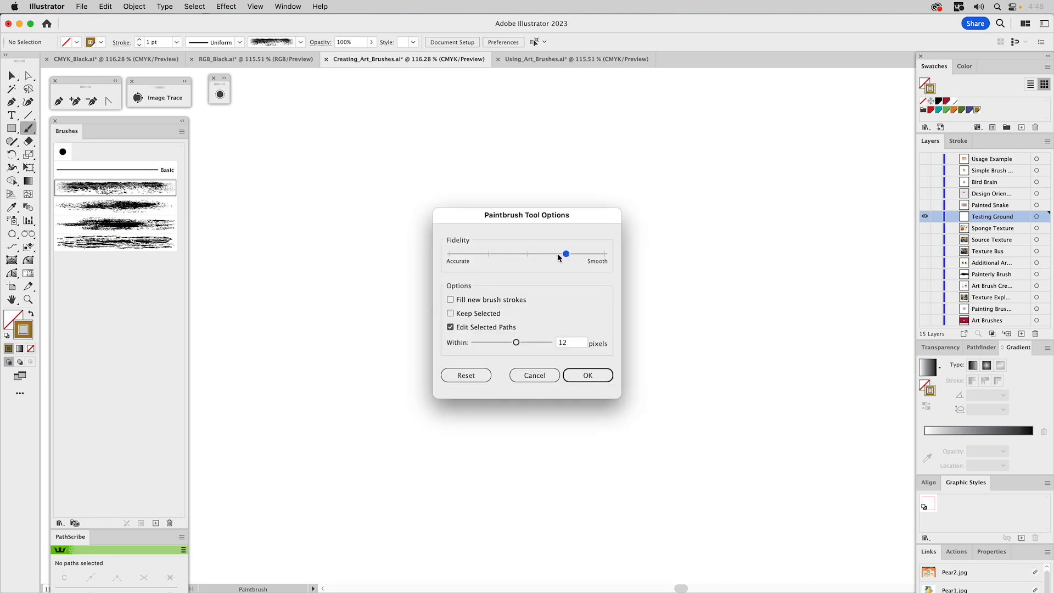
click(601, 375)
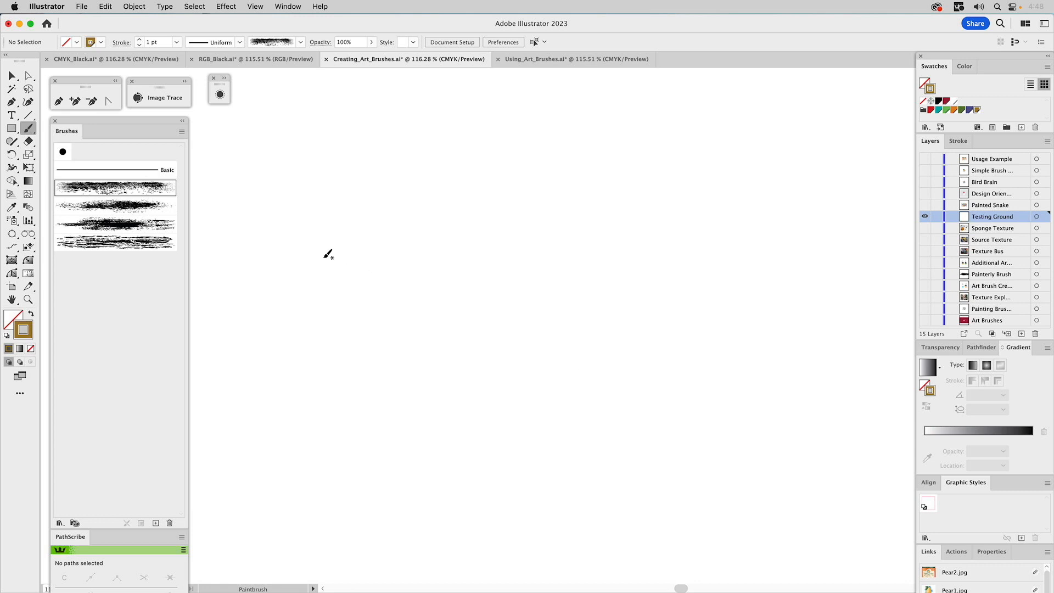
mouse_move(279, 232)
mouse_down()
mouse_move(683, 226)
mouse_move(766, 239)
mouse_up()
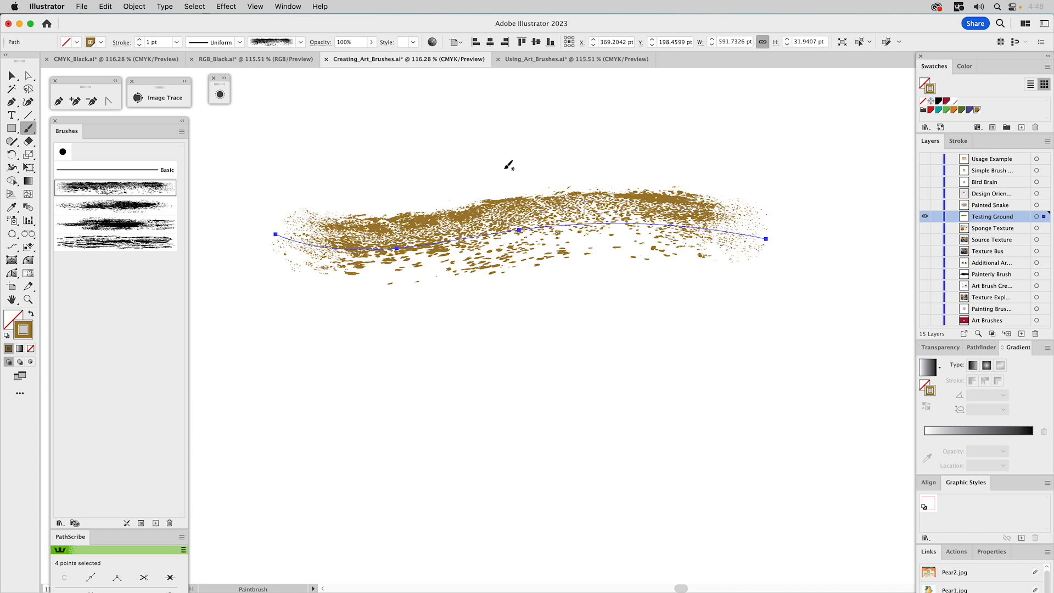
key(Delete)
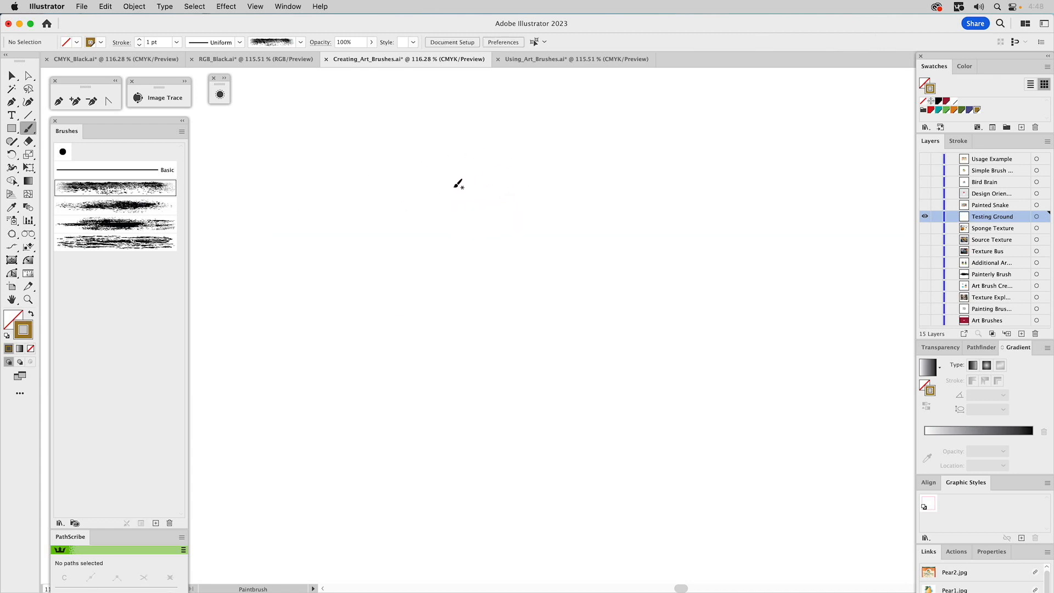
- Paint a long wavy teal stroke across the empty artboard with the third textured art brush
click(127, 226)
click(939, 111)
mouse_move(325, 250)
mouse_down()
mouse_move(775, 228)
mouse_move(797, 217)
mouse_up()
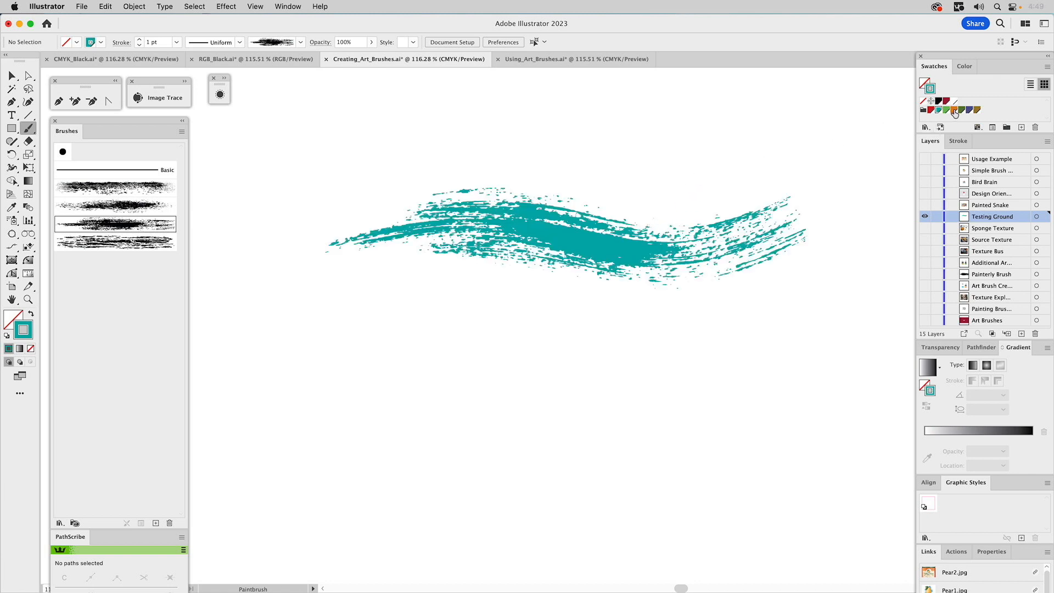
- Paint an orange stroke over the teal one, using Multiply blending and 80% opacity
click(939, 348)
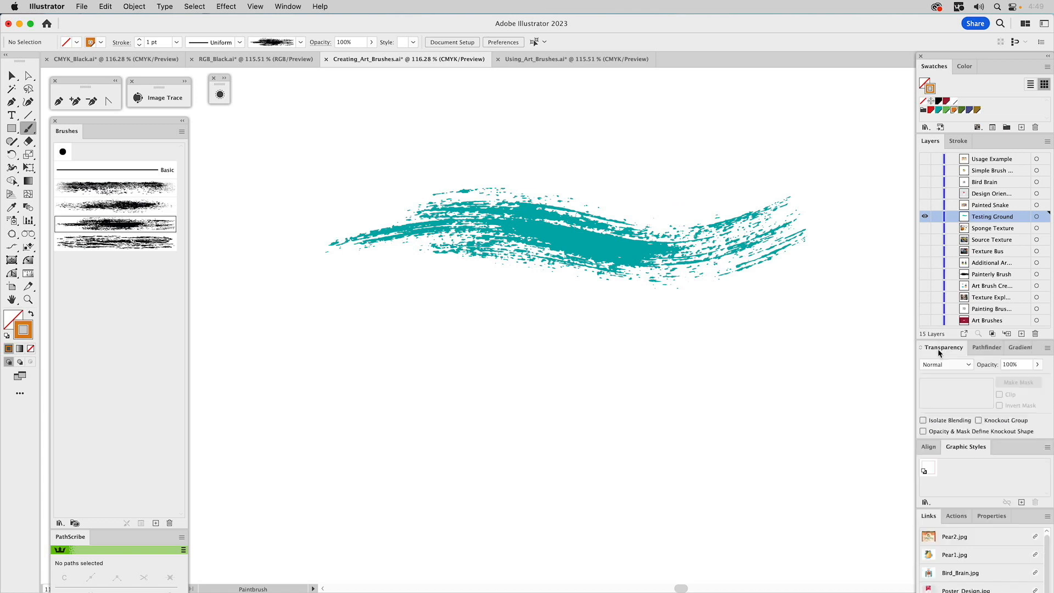
click(945, 363)
click(944, 404)
click(1010, 366)
text(80)
key(Return)
mouse_move(693, 233)
mouse_down()
mouse_move(566, 224)
mouse_move(390, 250)
mouse_up()
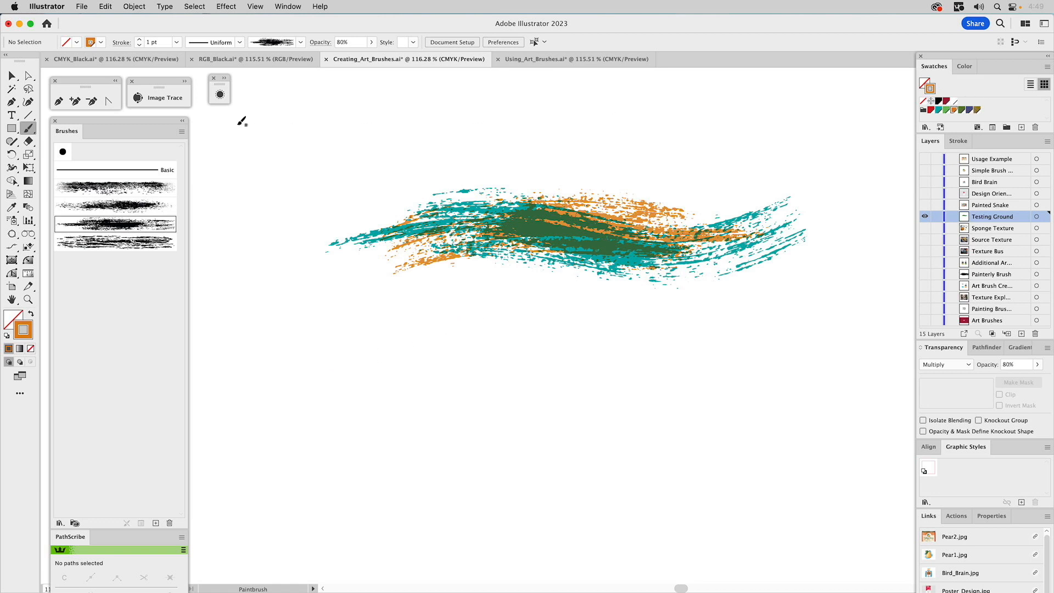
- Paint an ochre stroke about 266 pt wide below the teal artwork with the fourth textured art brush, and recolor it orange
click(113, 245)
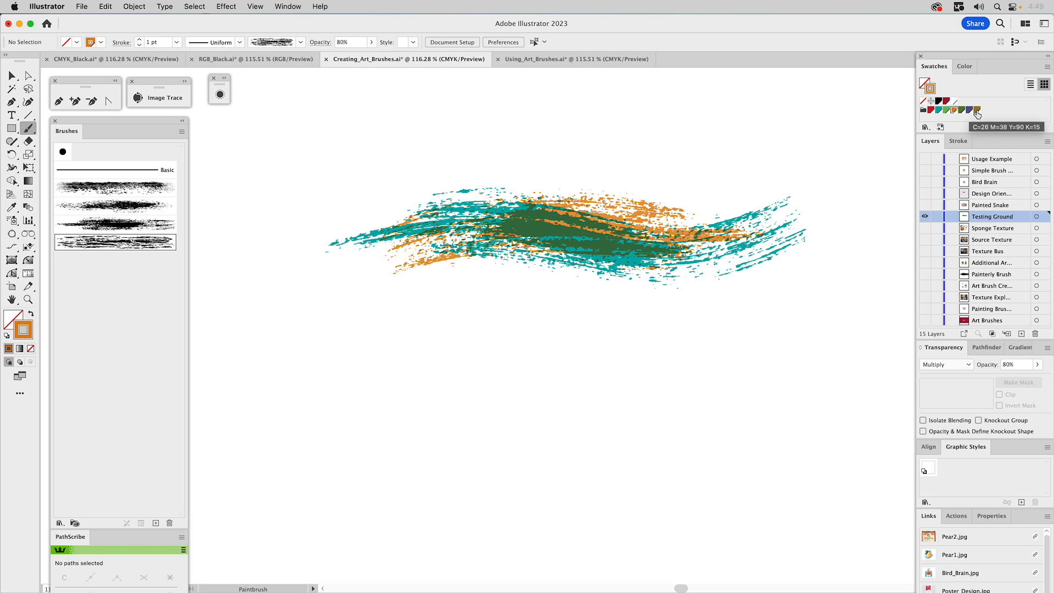
click(977, 112)
mouse_move(330, 385)
mouse_down()
mouse_move(388, 370)
mouse_move(541, 382)
mouse_up()
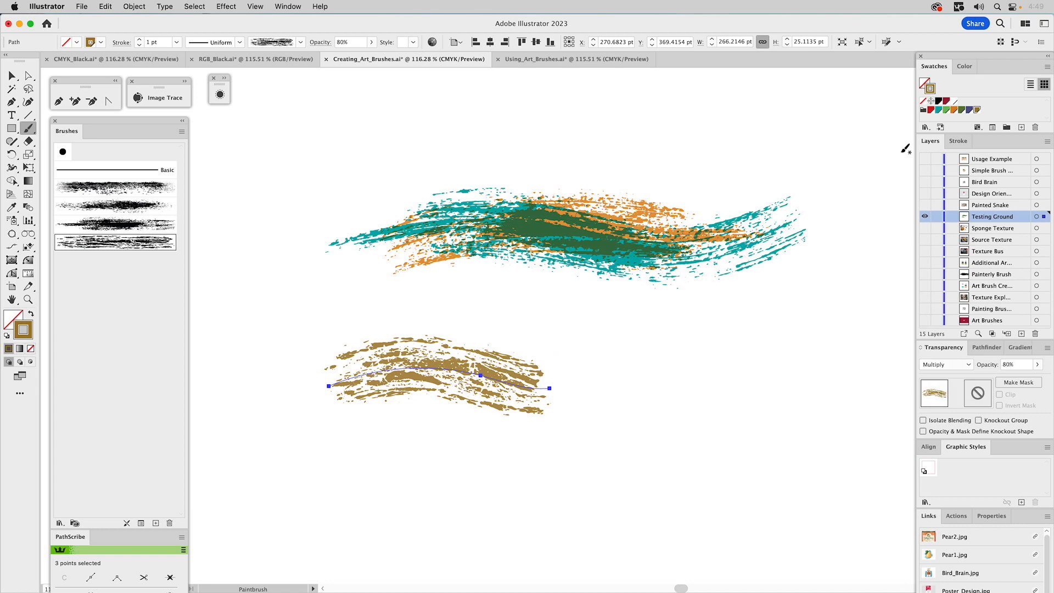
click(957, 112)
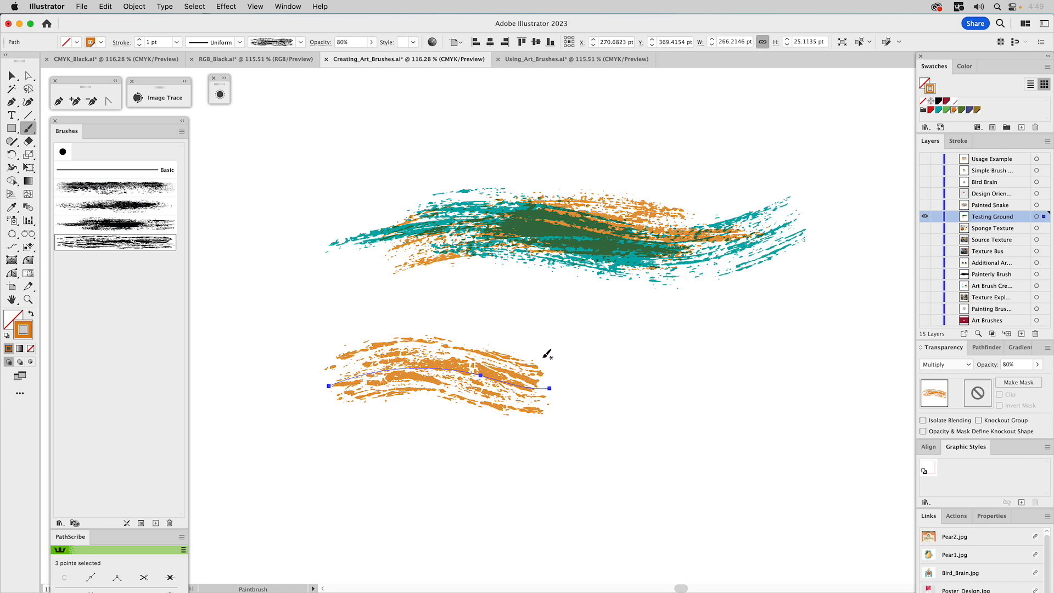
- Overlap the lower orange stroke with a second orange stroke along its upper edge and a light green stroke along its lower edge
drag(542, 359, 366, 357)
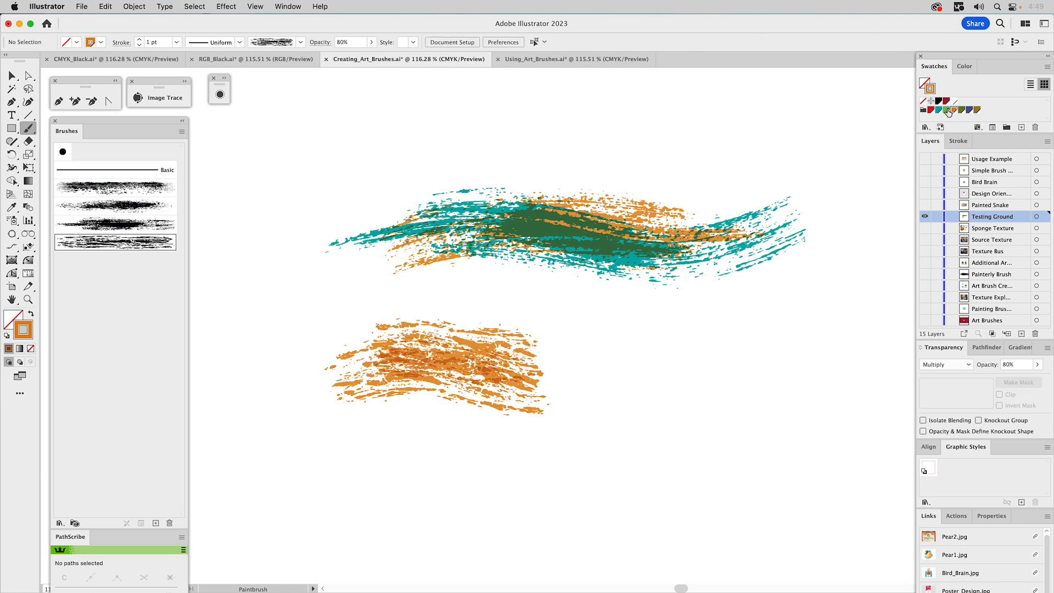
click(947, 113)
drag(322, 366, 544, 415)
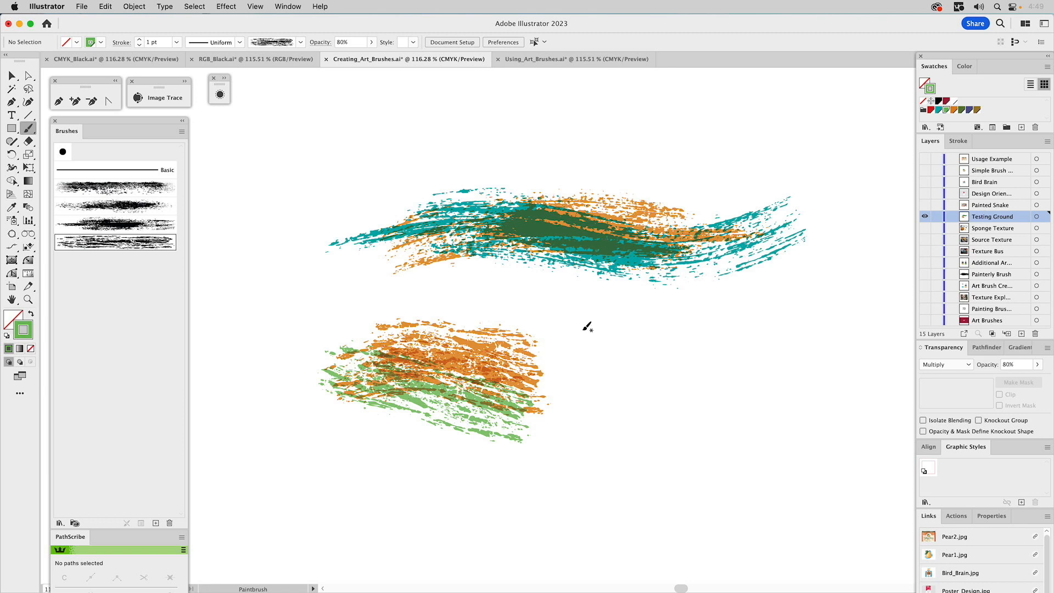
click(142, 205)
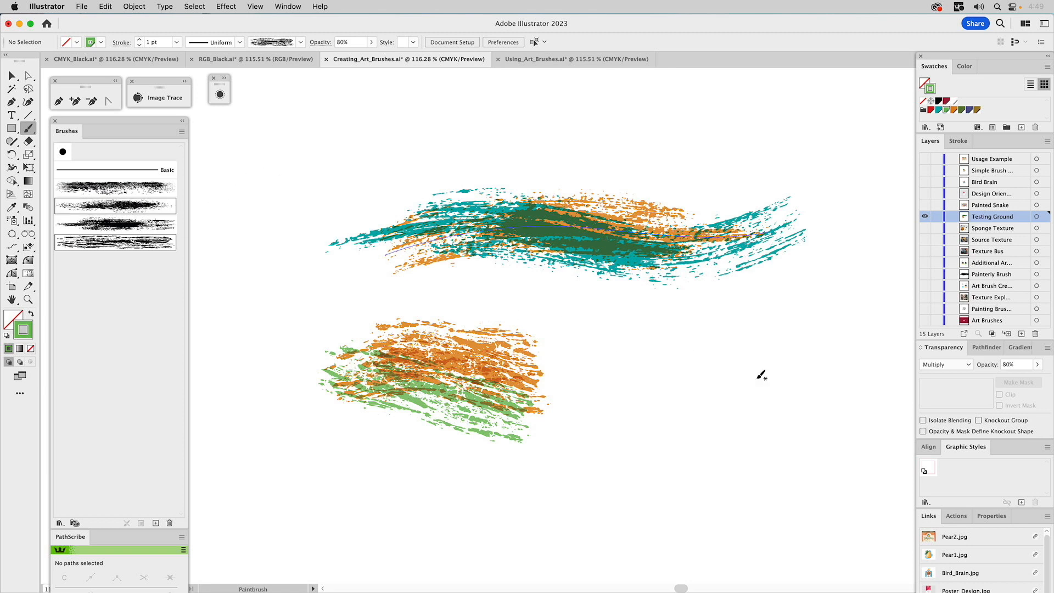
drag(660, 371, 724, 369)
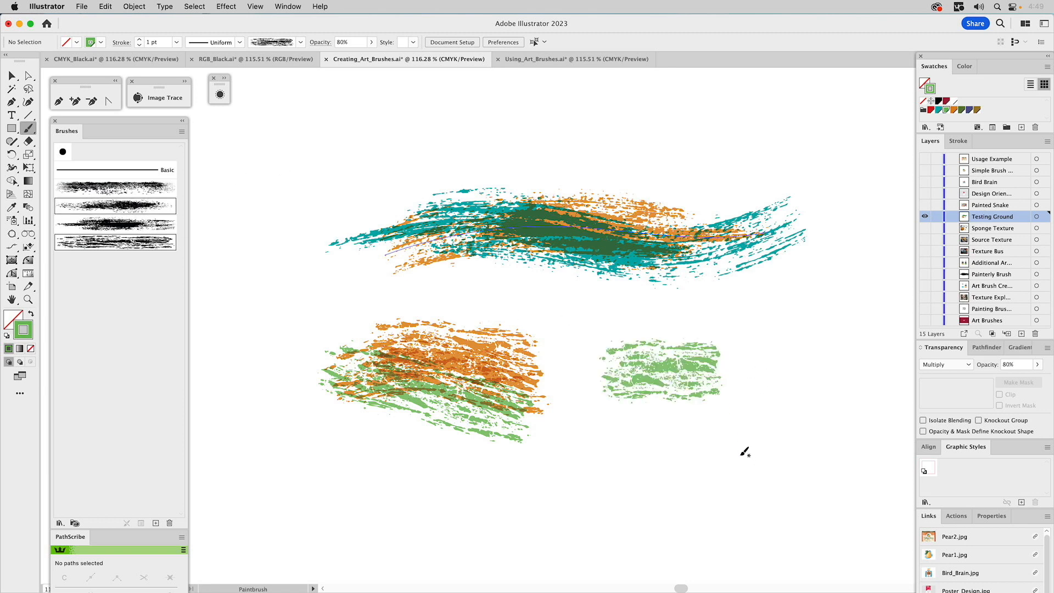
key(super+z)
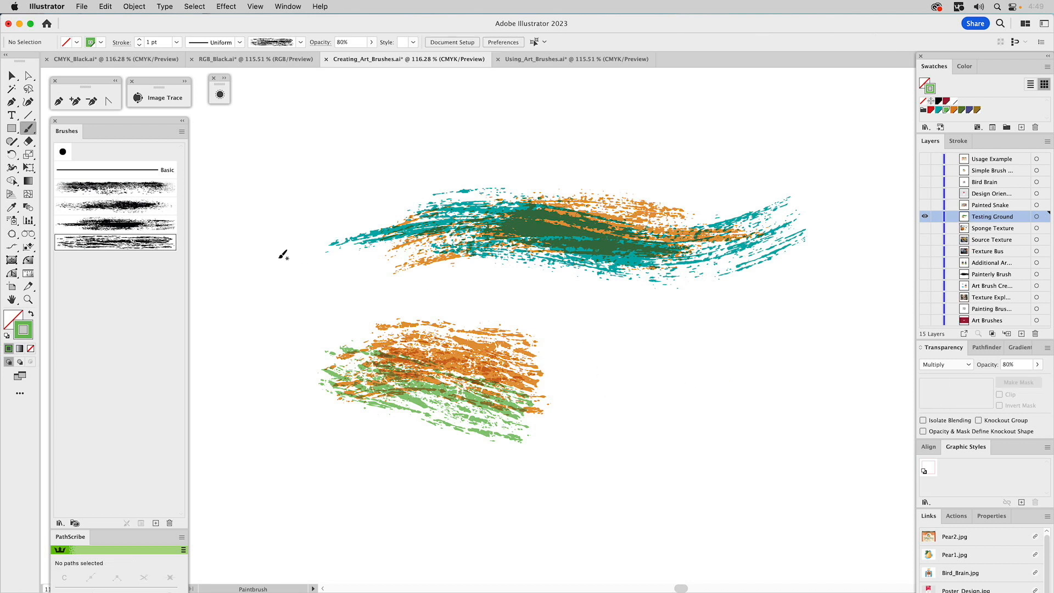
- Paint a short light green stroke with the second textured art brush beside the orange strokes, and delete all test strokes
click(136, 210)
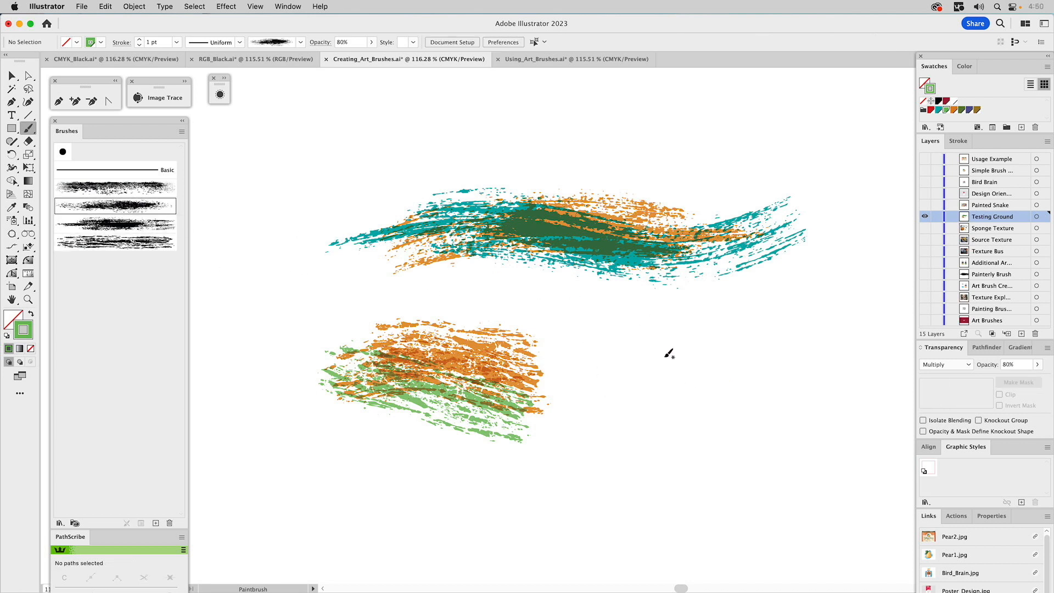
drag(616, 376, 747, 369)
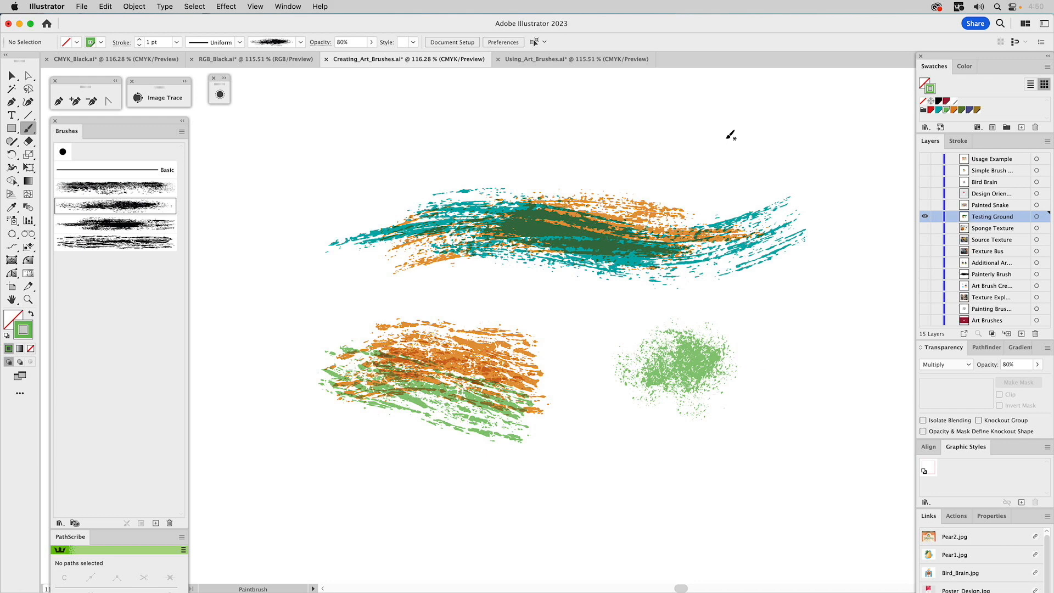
key(v)
drag(725, 136, 262, 505)
key(Delete)
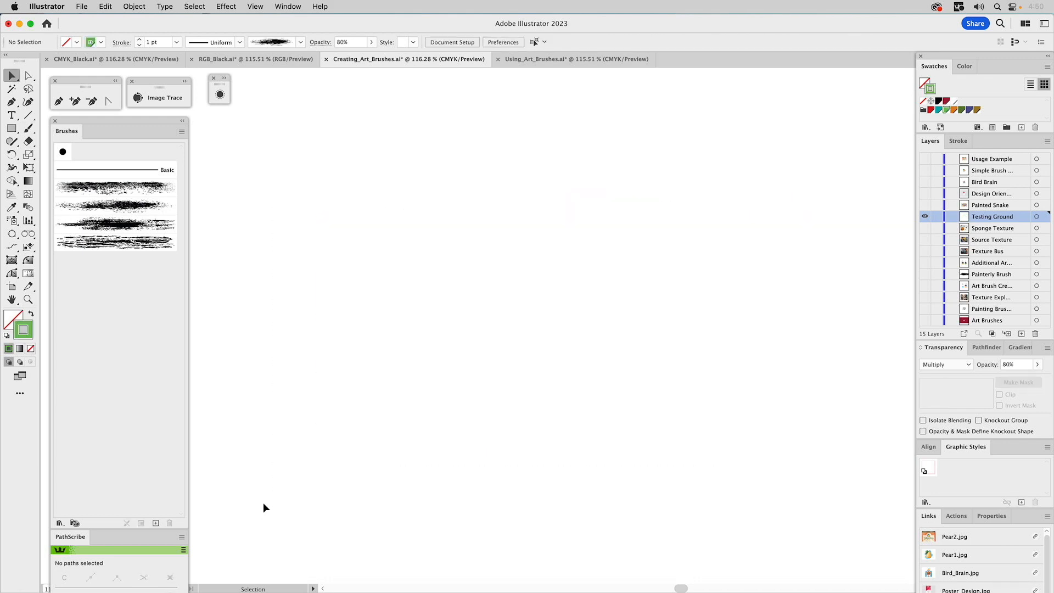
- Paint a short light green stroke with the second textured art brush, and overlap its right end with a teal stroke
click(107, 211)
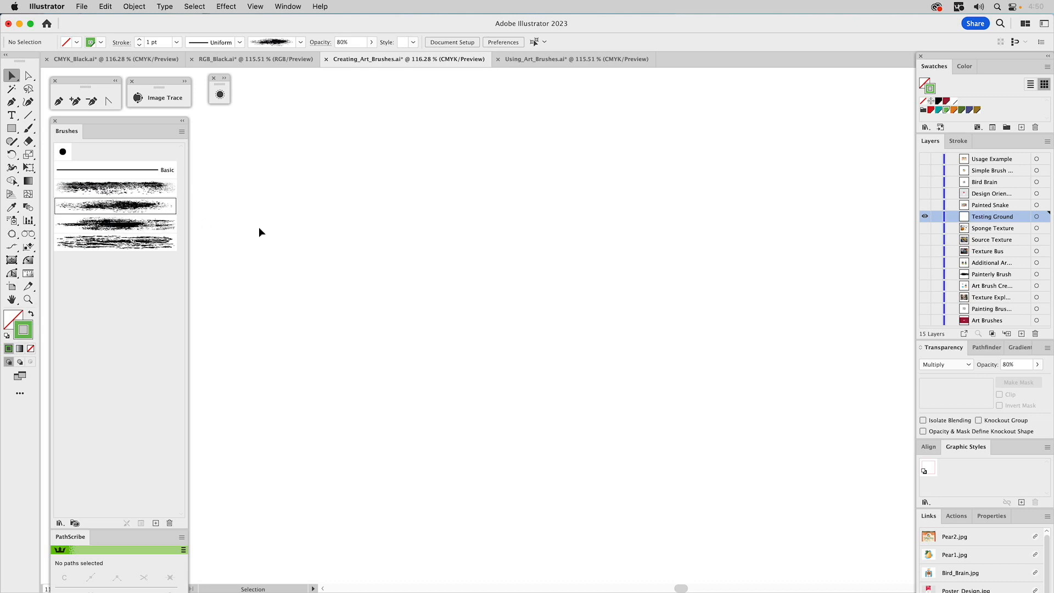
key(b)
mouse_move(434, 291)
mouse_down()
mouse_move(524, 292)
mouse_move(610, 300)
mouse_up()
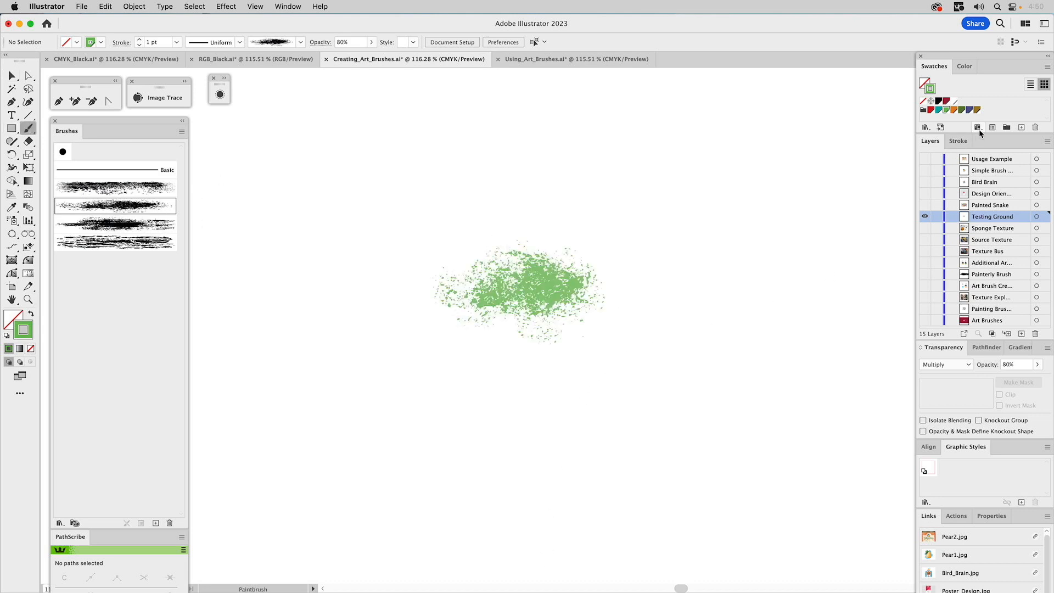
click(938, 109)
drag(604, 296, 530, 295)
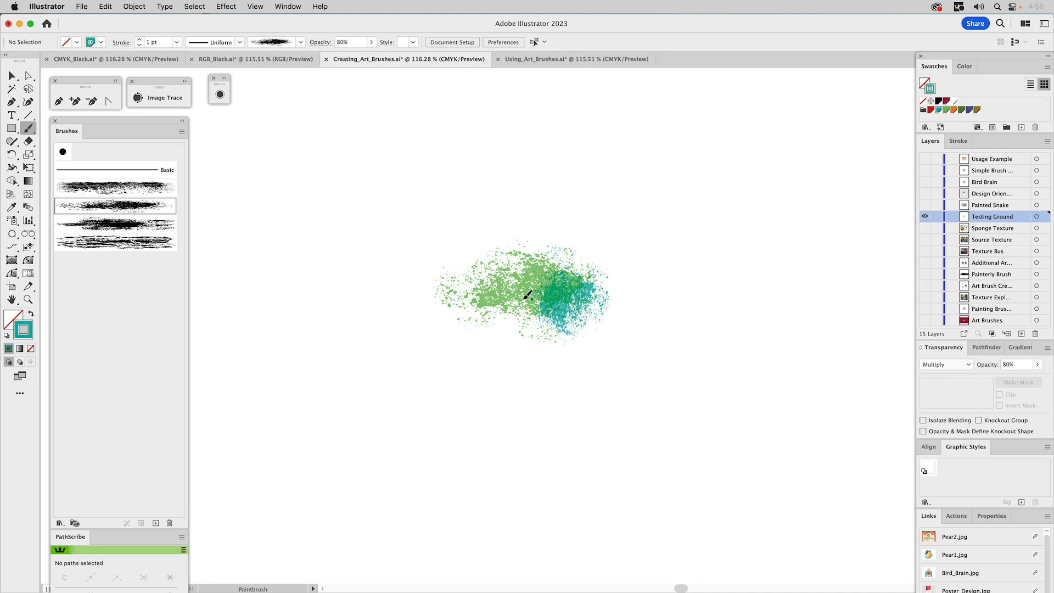
- Paint an orange stroke over the upper part of the green texture and a red stroke over its lower left
click(955, 111)
drag(490, 270, 583, 265)
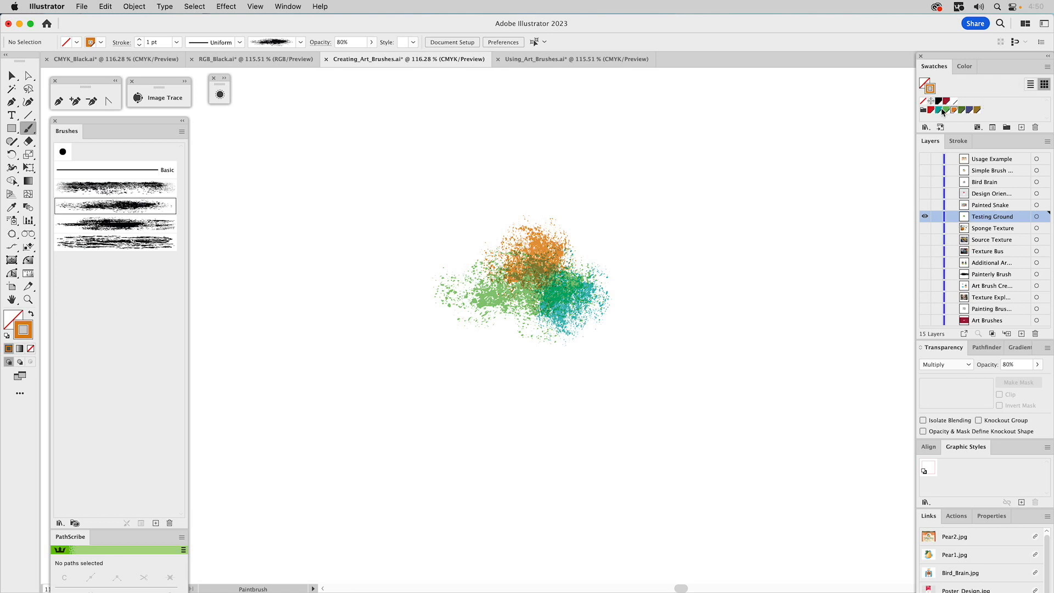
click(931, 109)
drag(448, 296, 521, 338)
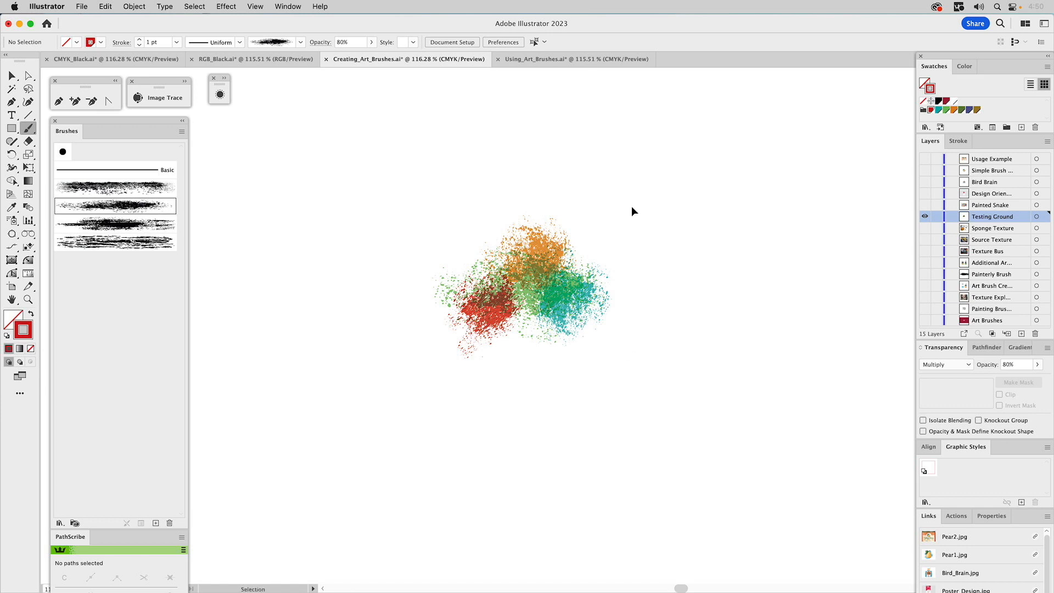
- Delete all the overlapping green, teal, orange and red test strokes
key(v)
drag(614, 201, 436, 328)
key(Delete)
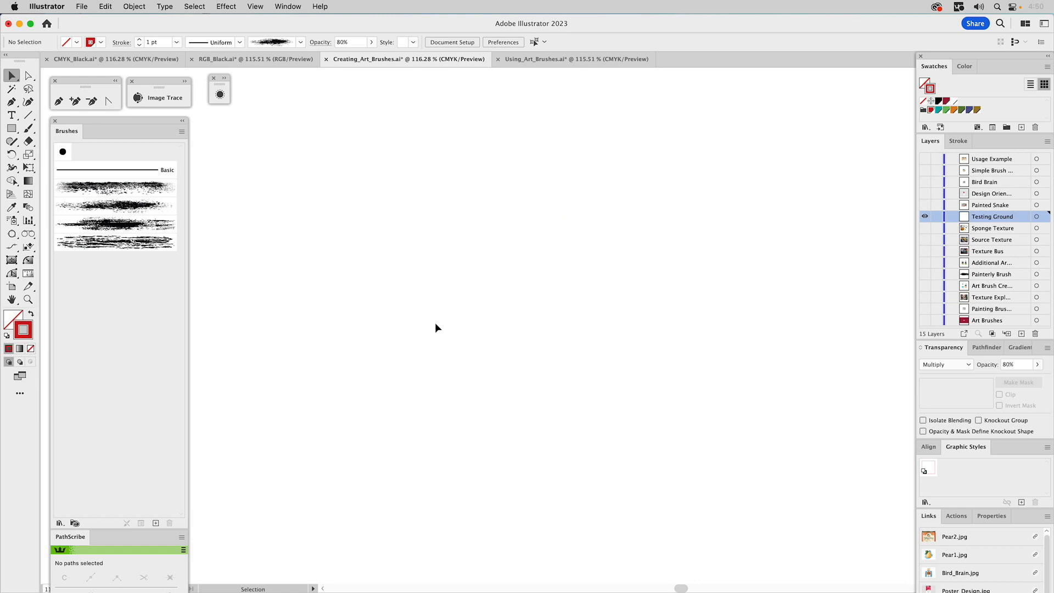
- Choose the third textured art brush with a dark green stroke, and set Normal blending at 100% opacity
click(118, 229)
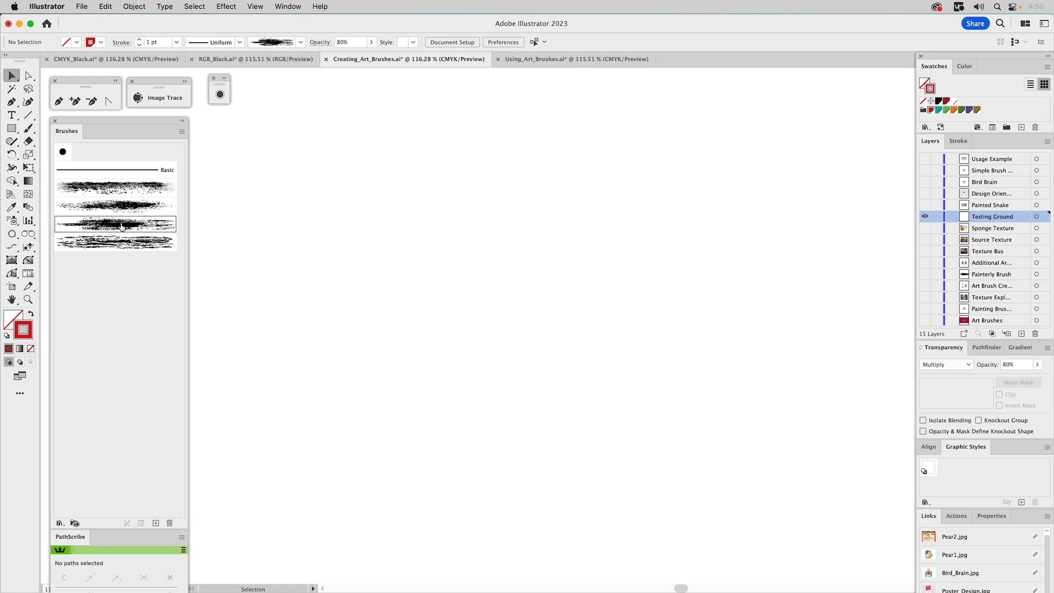
click(962, 109)
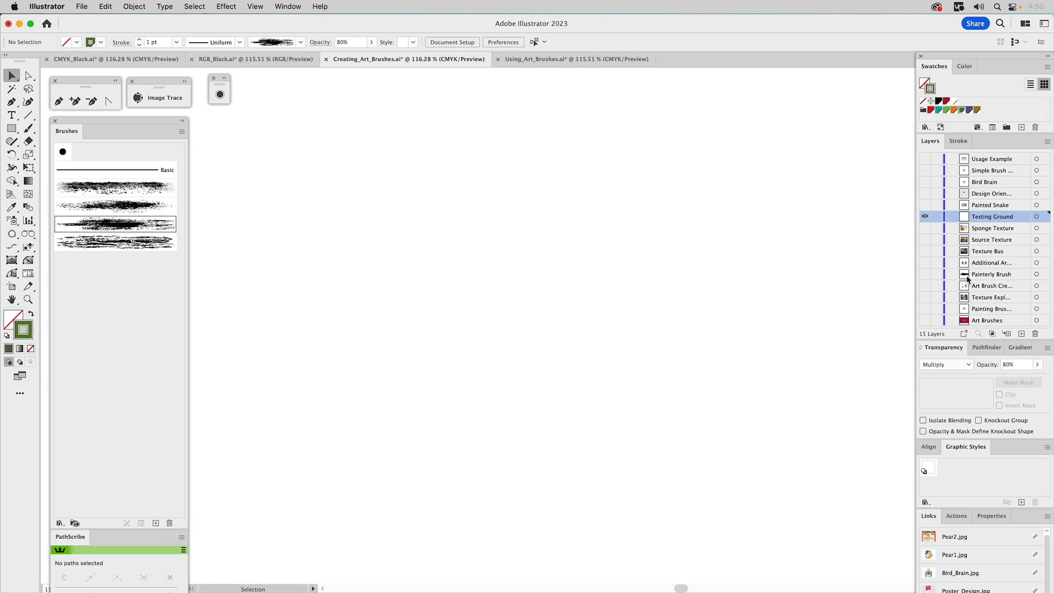
click(951, 366)
click(937, 376)
click(1037, 365)
drag(1026, 377, 1035, 378)
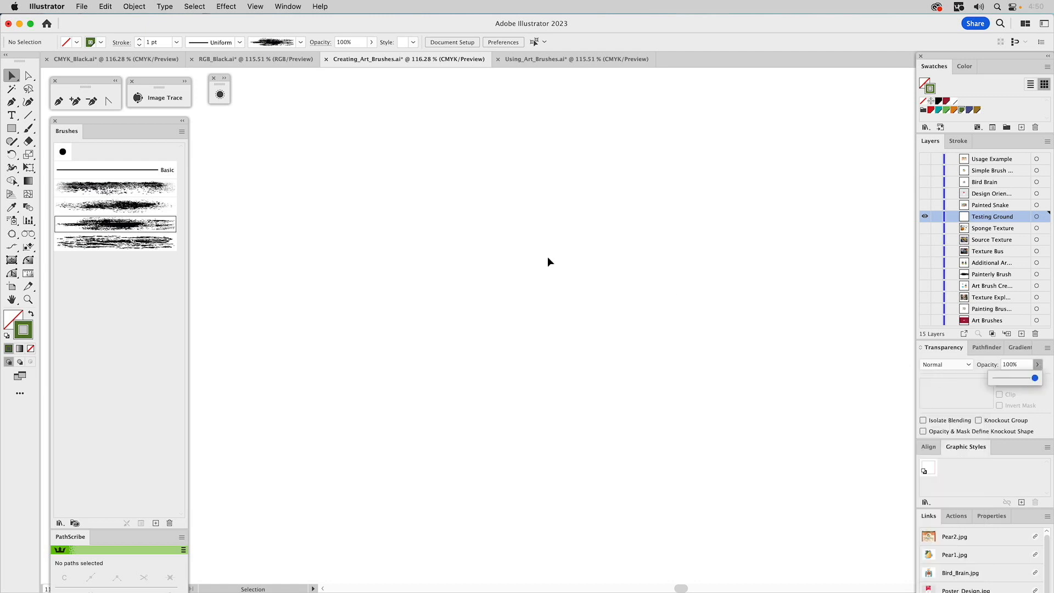
- Paint two long dark green strokes, one above the other, with the third textured art brush
click(366, 236)
click(28, 128)
mouse_move(328, 212)
mouse_down()
mouse_move(450, 206)
mouse_move(732, 228)
mouse_up()
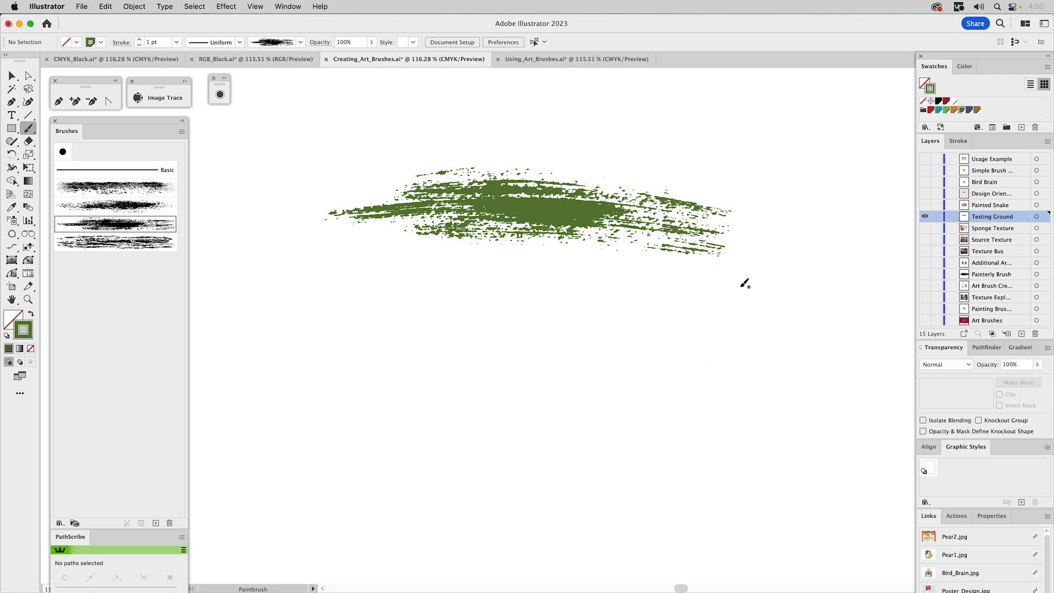
mouse_move(742, 282)
mouse_down()
mouse_move(546, 311)
mouse_move(375, 306)
mouse_up()
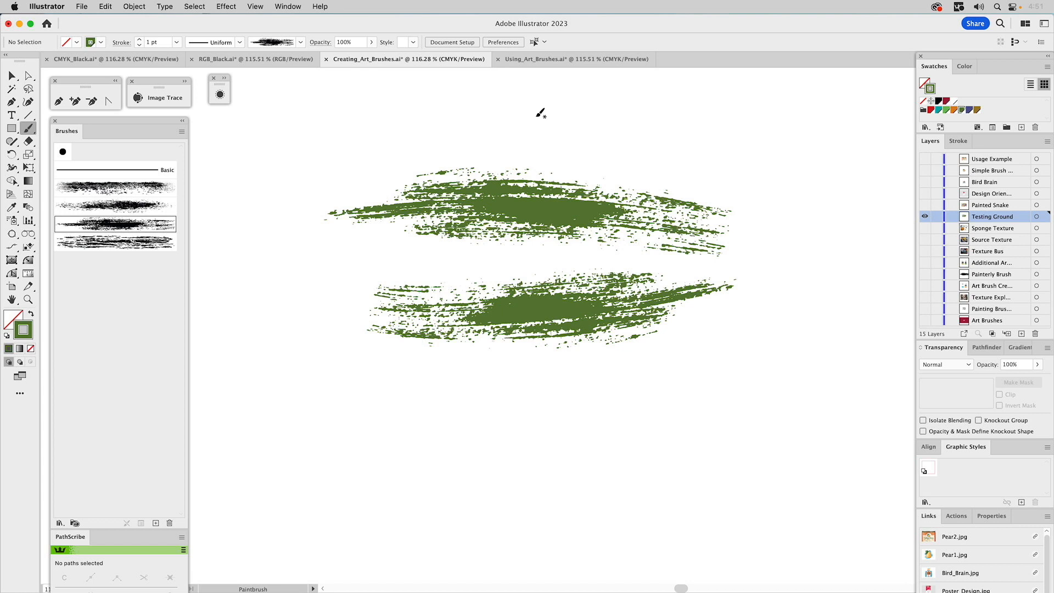
- Set the upper green stroke's weight to 2 pt and the lower green stroke's weight to 0.5 pt
super+click(554, 203)
key(v)
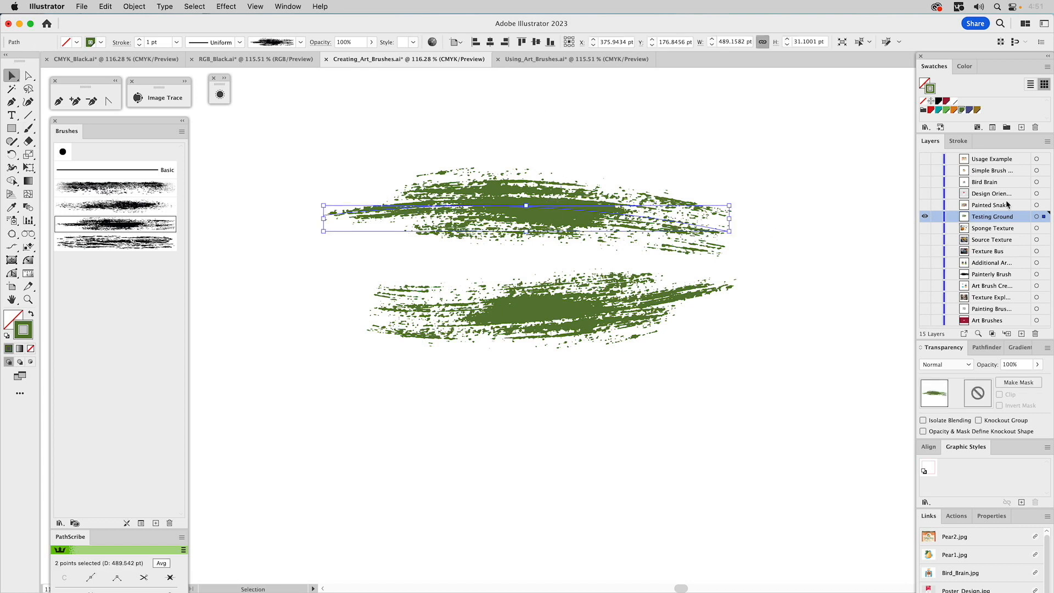
click(958, 142)
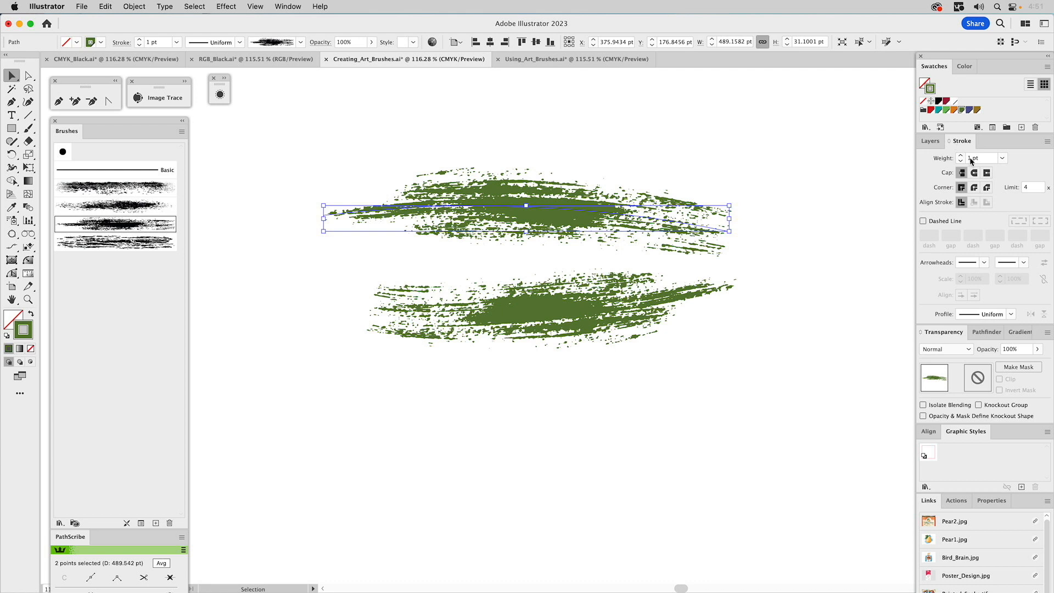
click(961, 157)
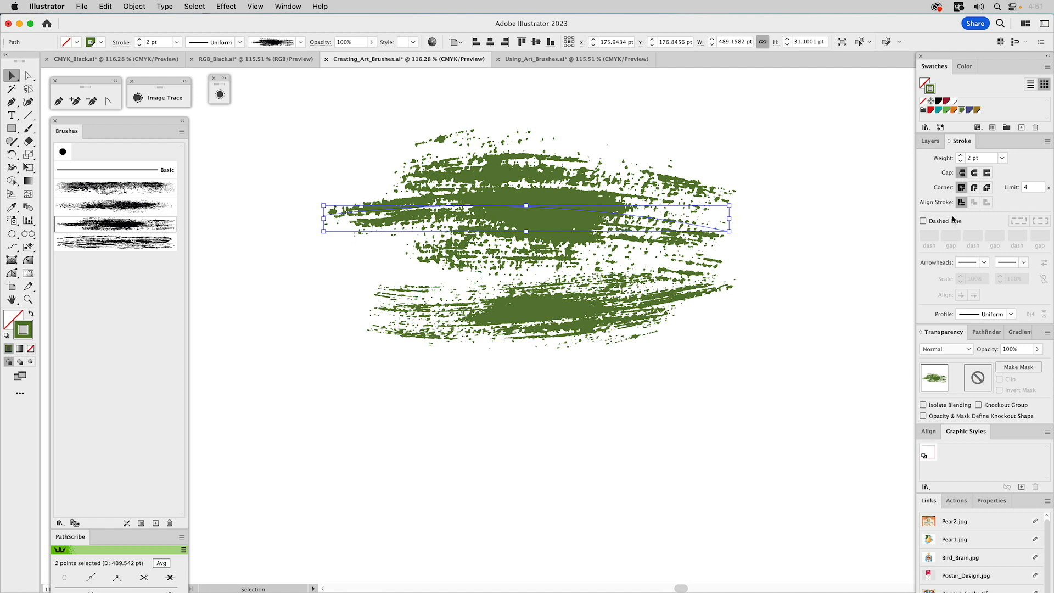
click(626, 303)
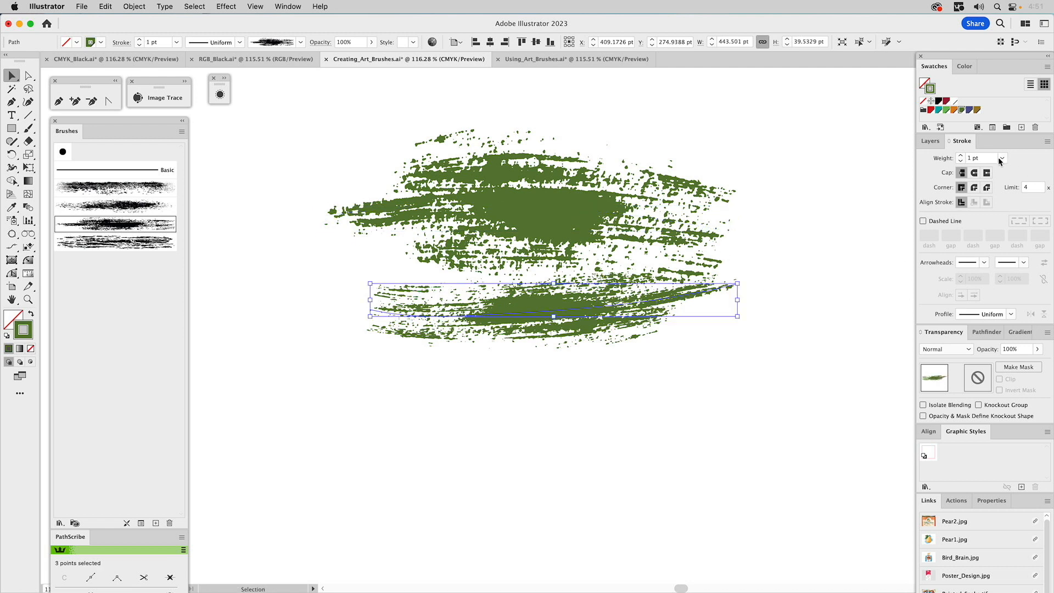
click(1002, 158)
click(1020, 185)
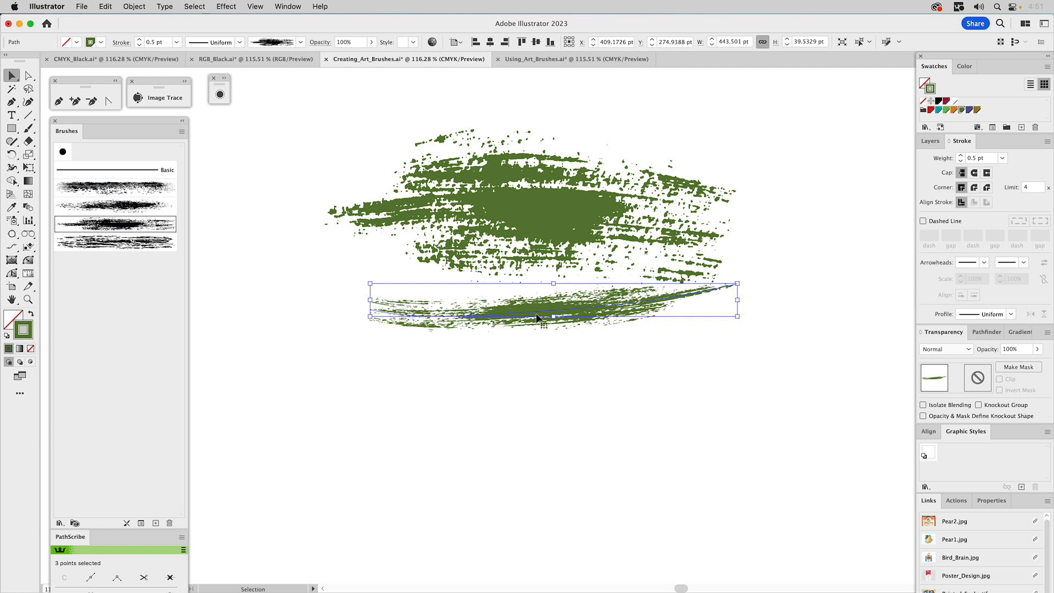
- Delete the lower green stroke and paint a shorter dark green stroke at 0.5 pt in its place
key(Delete)
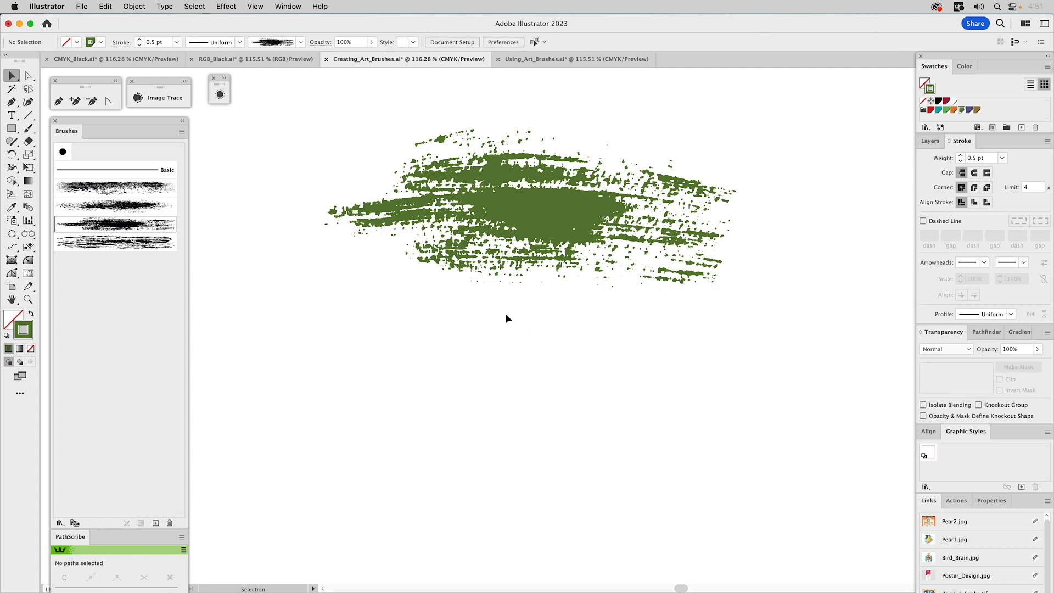
click(28, 128)
drag(424, 343, 669, 358)
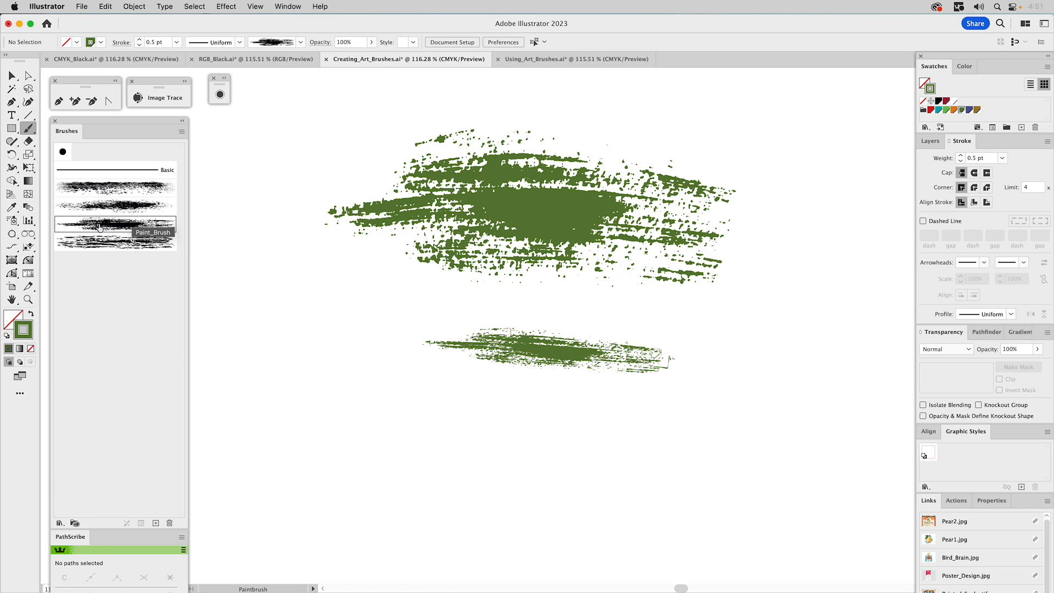
- Paint one long brown stroke and two very short ones below it with the fourth textured art brush
click(104, 245)
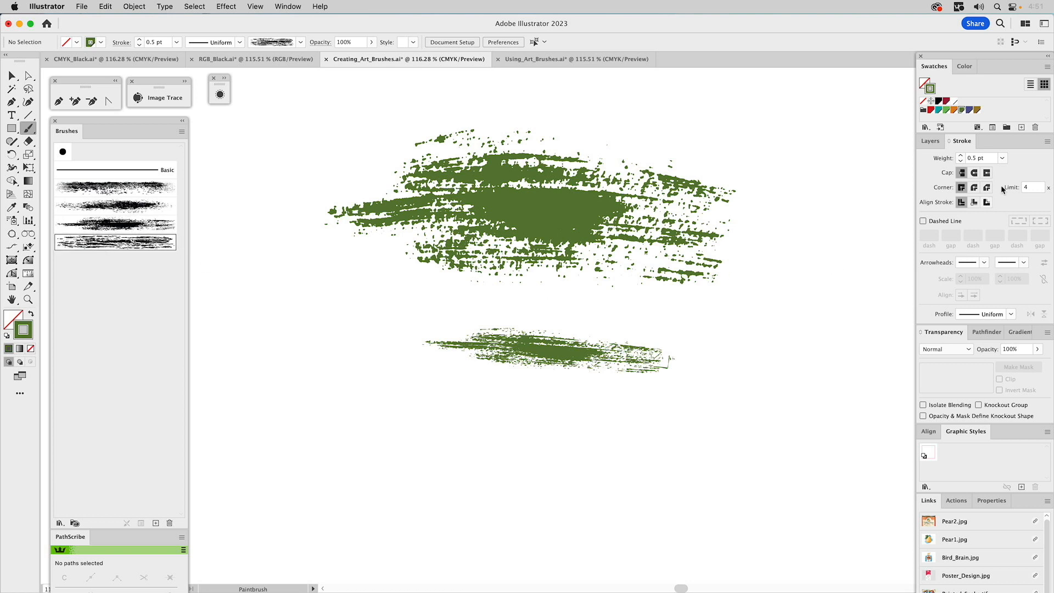
click(977, 110)
mouse_move(442, 323)
mouse_down()
mouse_move(549, 315)
mouse_move(870, 333)
mouse_up()
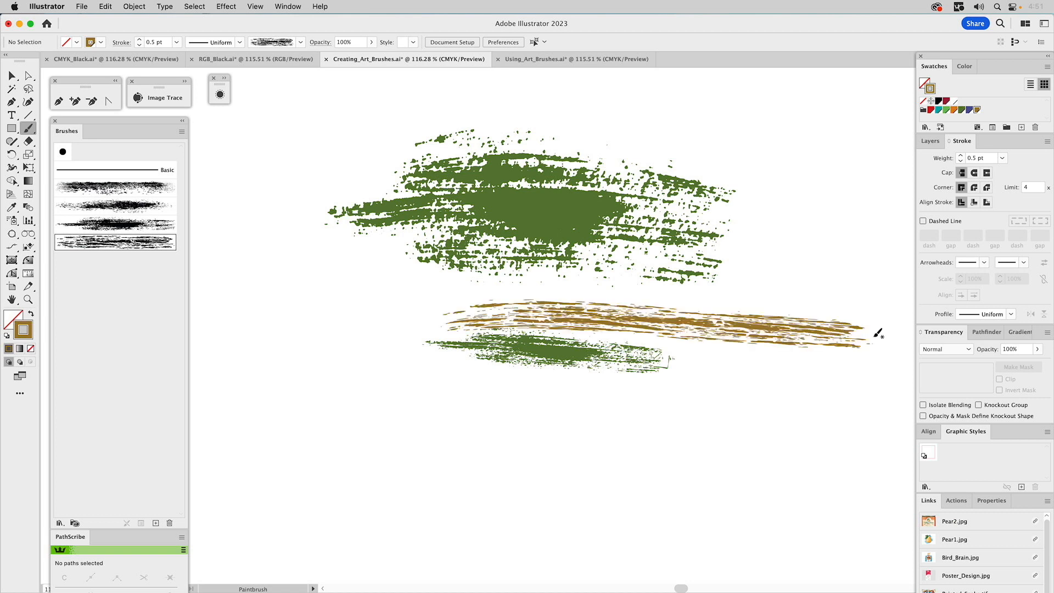
mouse_move(763, 384)
mouse_down()
mouse_move(800, 391)
mouse_move(740, 401)
mouse_up()
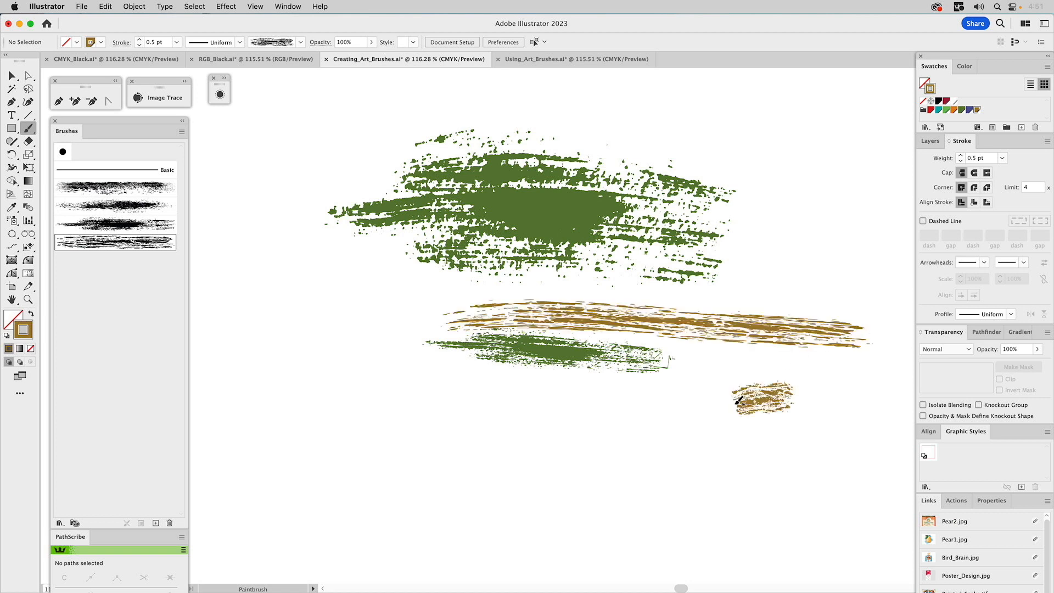
drag(598, 415, 523, 417)
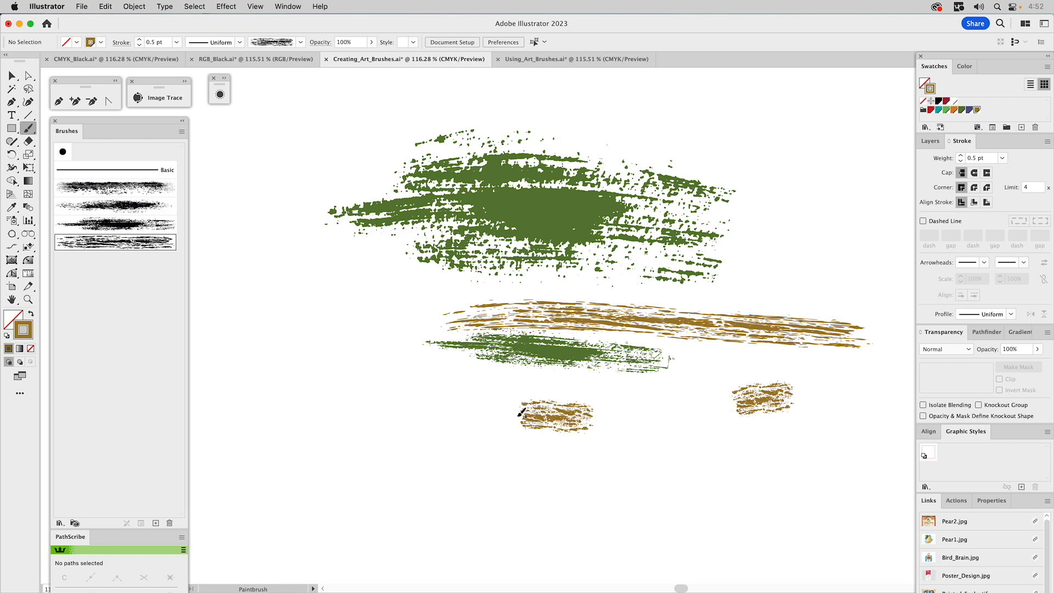
- Set the weight of the last short brown stroke to 2 pt and move it left, clear of the other strokes
click(961, 156)
click(961, 156)
click(961, 155)
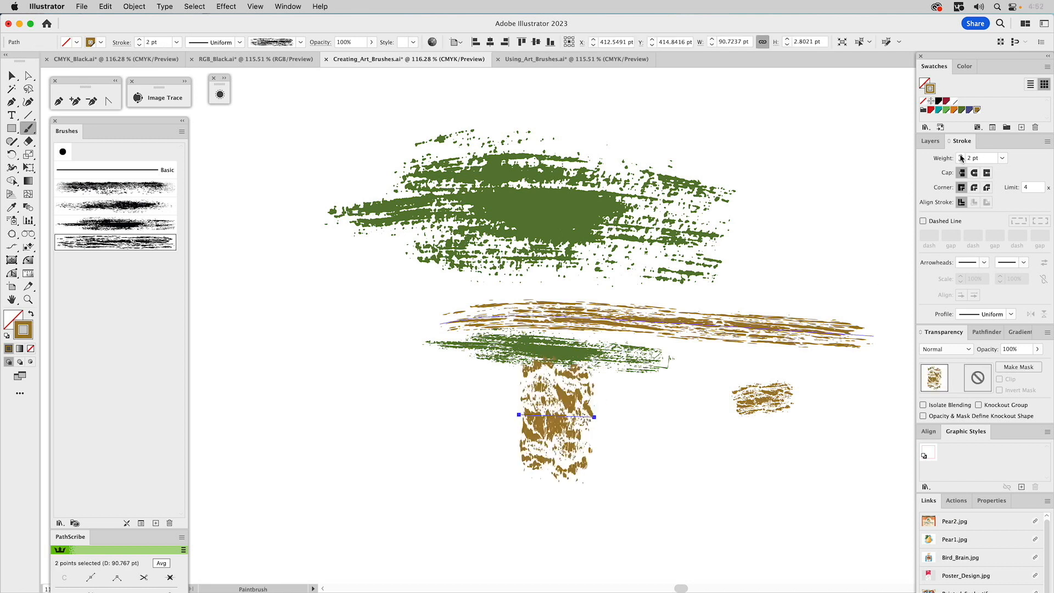
drag(517, 437, 333, 421)
- Stretch the thick brown stroke's path to the right and bend it into a gentle S-curve
key(a)
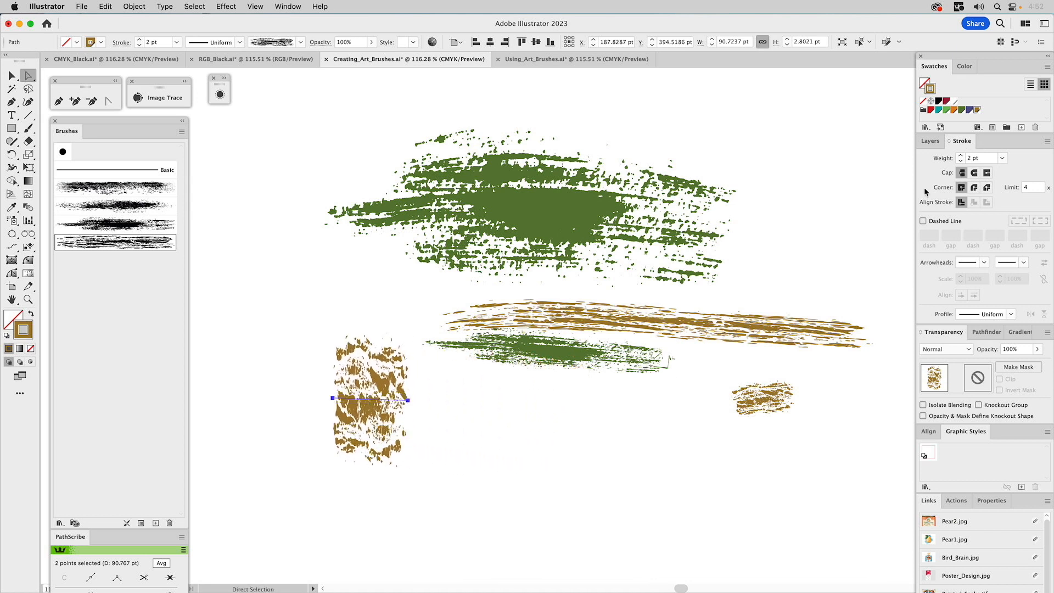
mouse_move(408, 400)
mouse_down()
mouse_move(635, 413)
mouse_move(564, 395)
mouse_move(524, 402)
mouse_up()
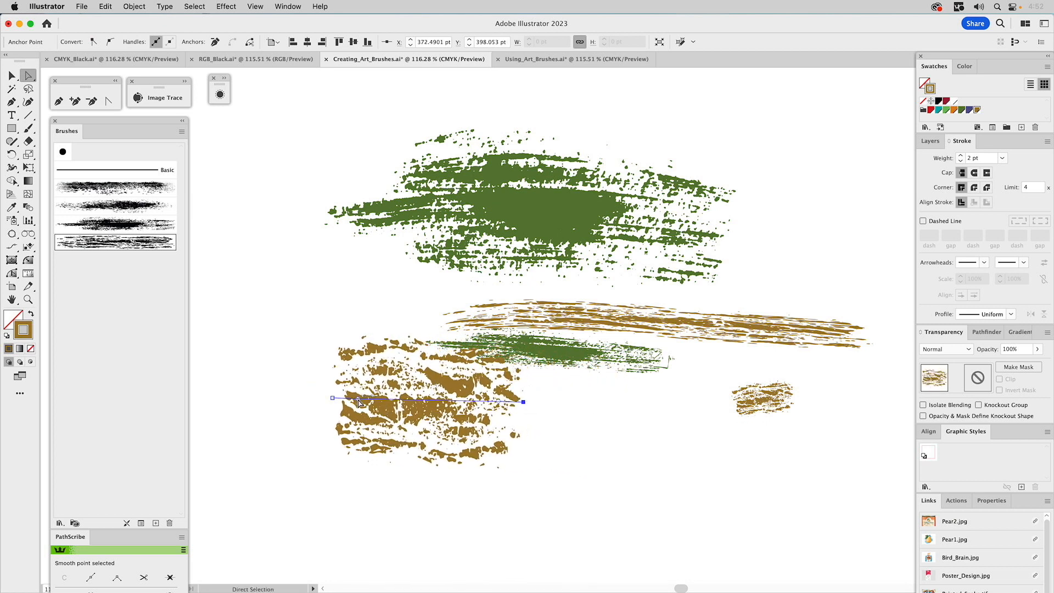
drag(360, 393, 367, 377)
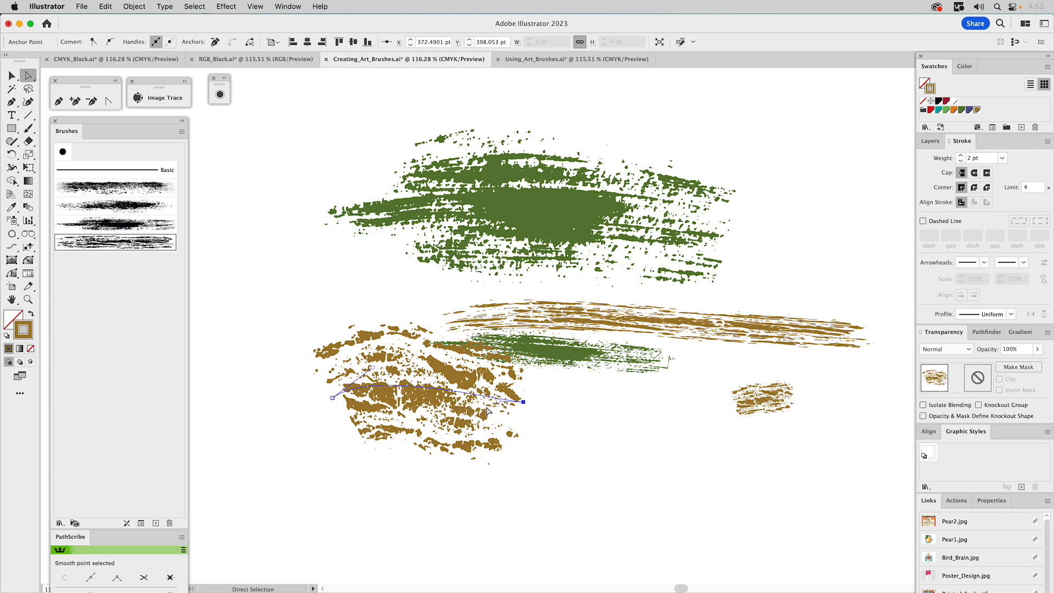
drag(500, 404, 445, 466)
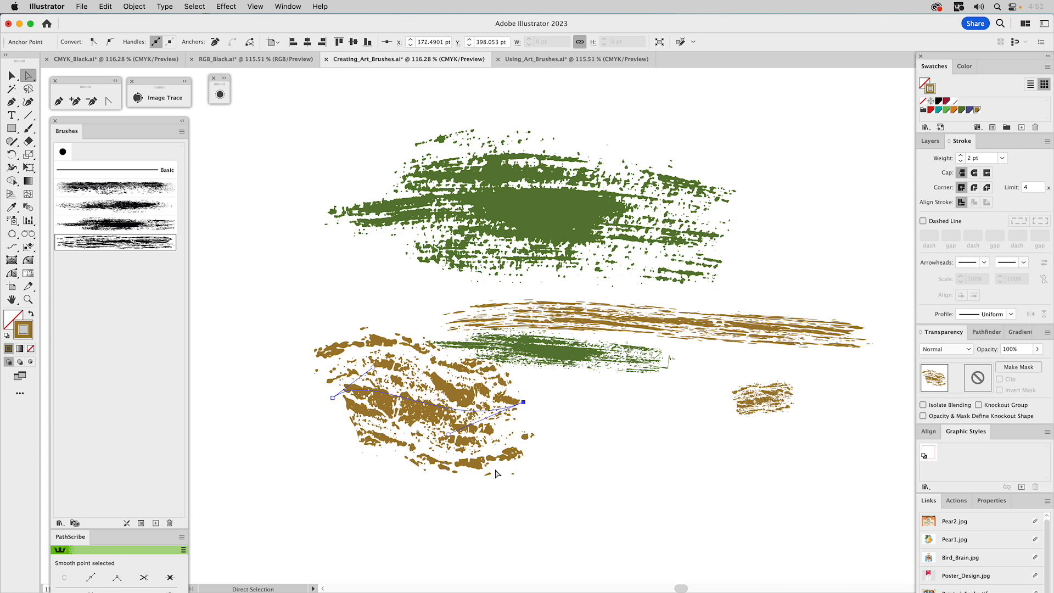
- Delete all the green and brown test strokes
key(v)
mouse_move(297, 97)
mouse_down()
mouse_move(358, 172)
mouse_move(744, 443)
mouse_move(827, 464)
mouse_up()
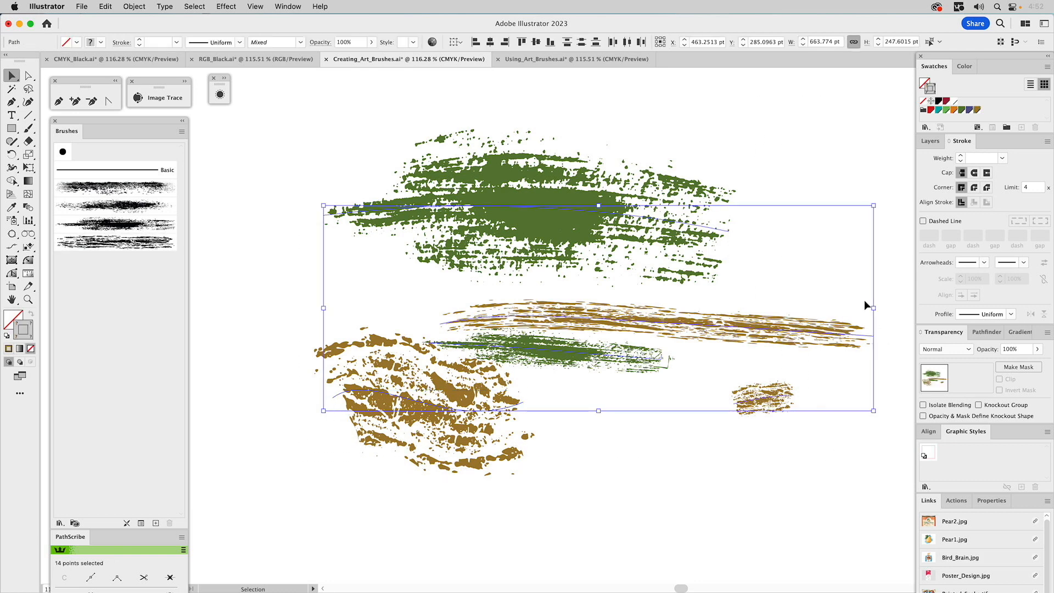
key(Delete)
- Show the Painted Snake layer, hide Testing Ground, and view the whole snake artwork at 100% with the Brushes panel collapsed
click(930, 141)
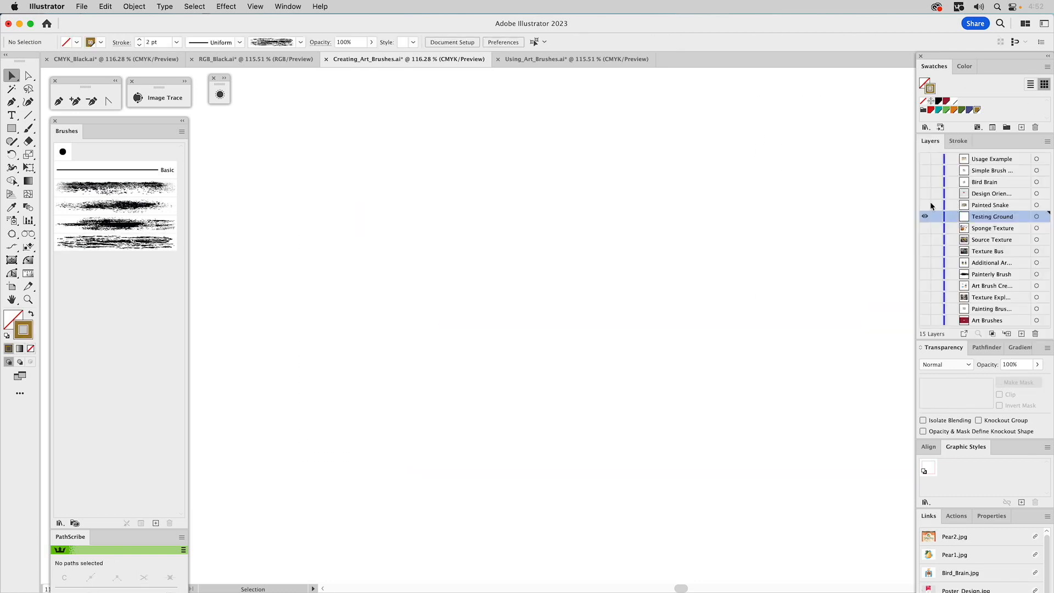
click(925, 205)
click(926, 216)
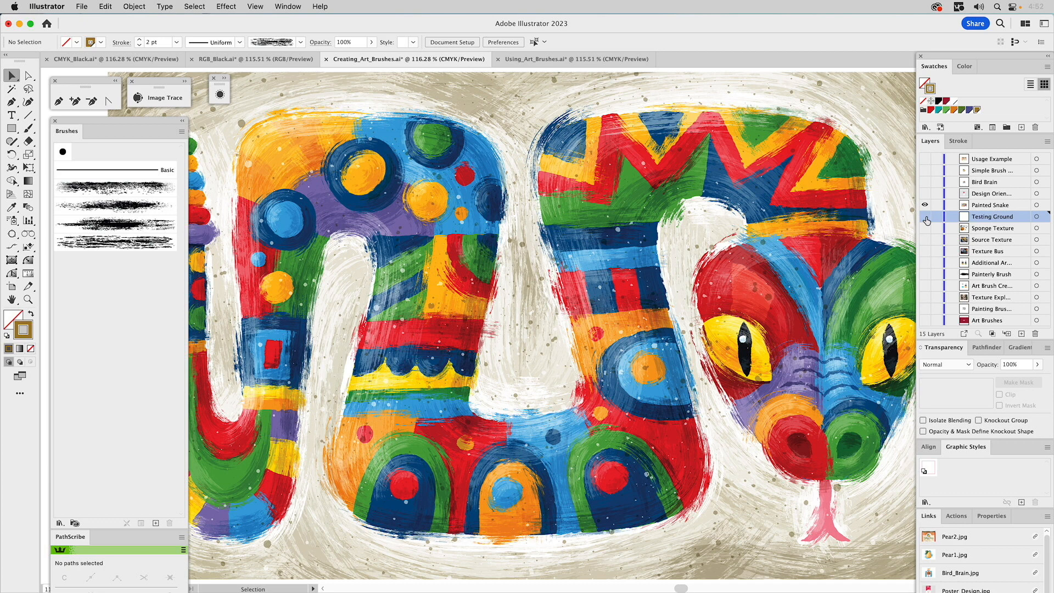
click(28, 299)
alt+click(575, 322)
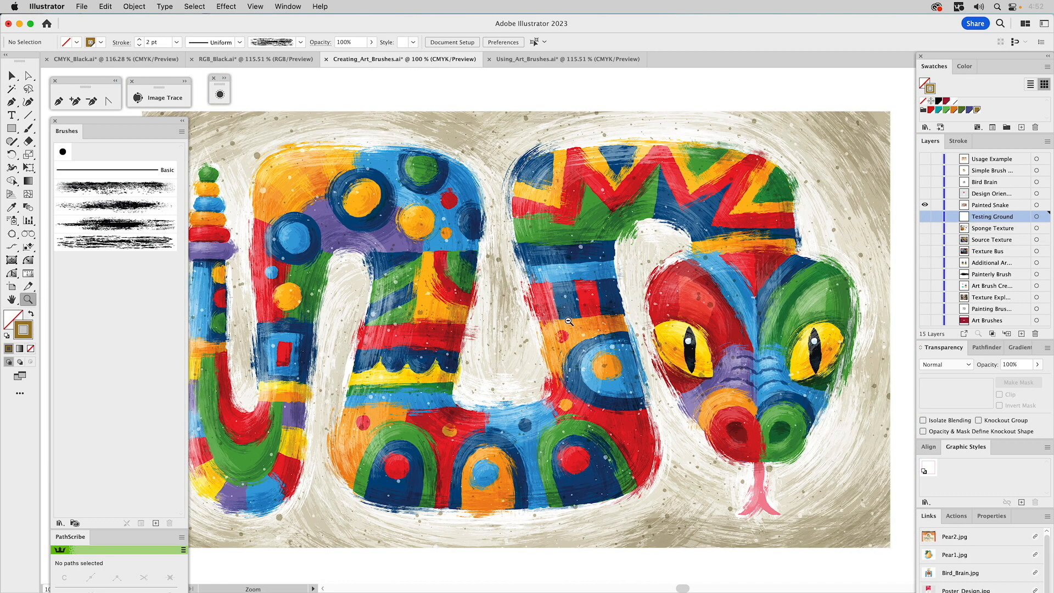
click(184, 121)
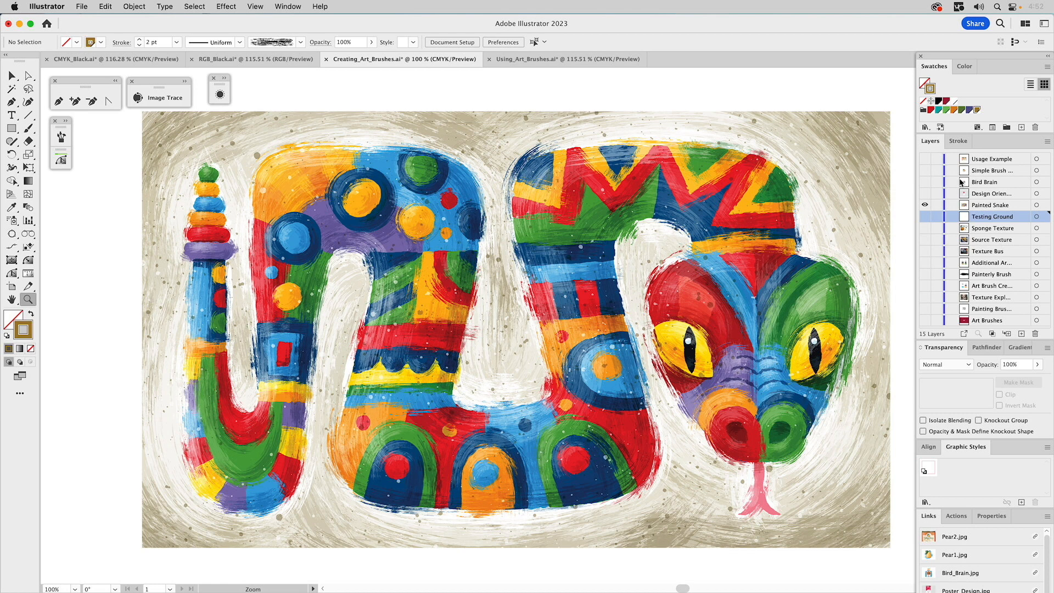
- View the symphony poster fitted to the window in place of the snake, followed by the Bird Brain layer's artwork alone
alt+click(925, 194)
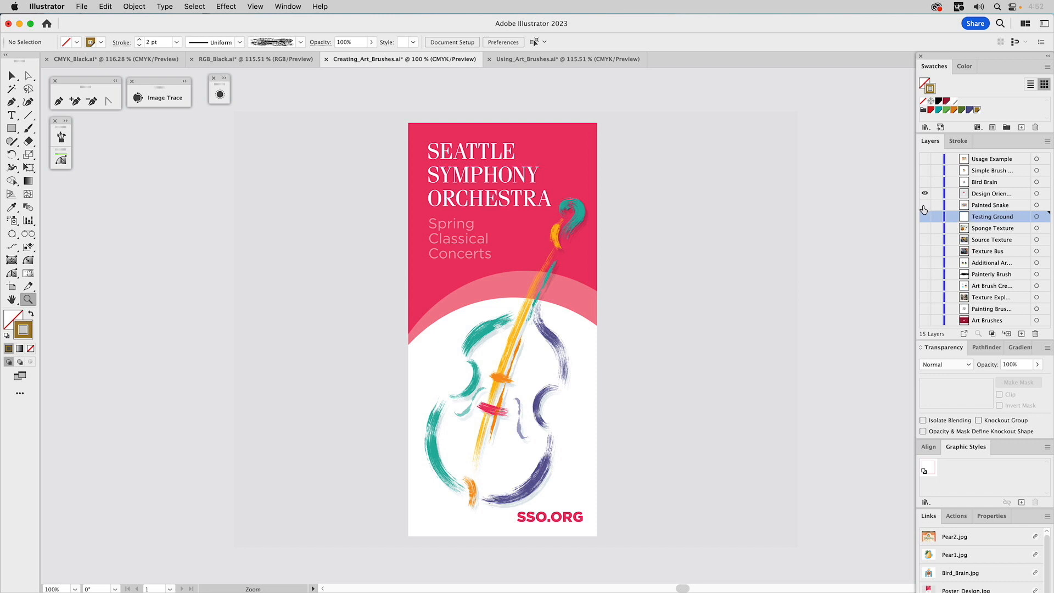
key(super+0)
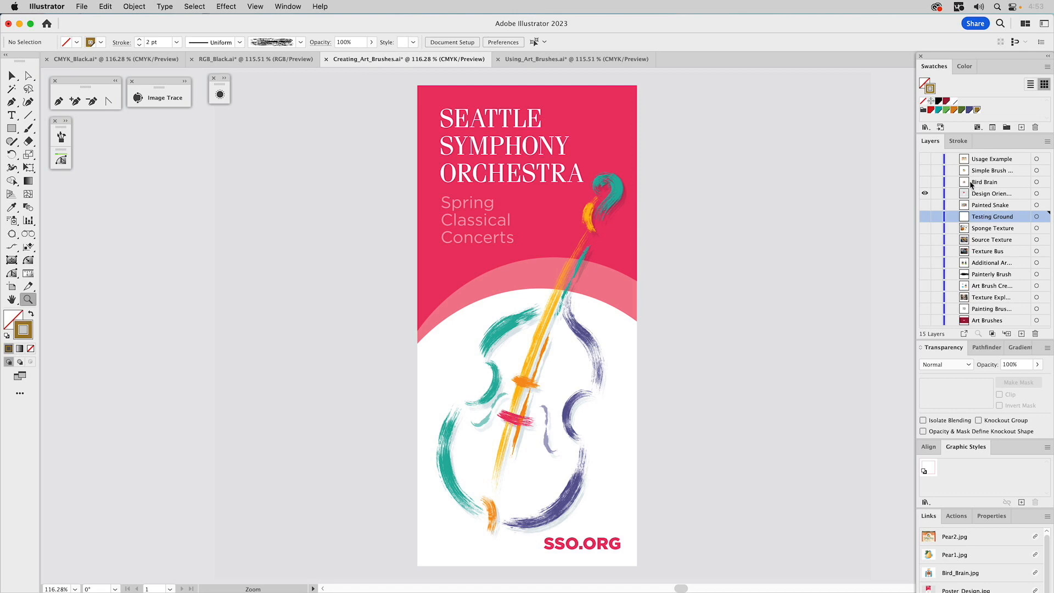
click(925, 182)
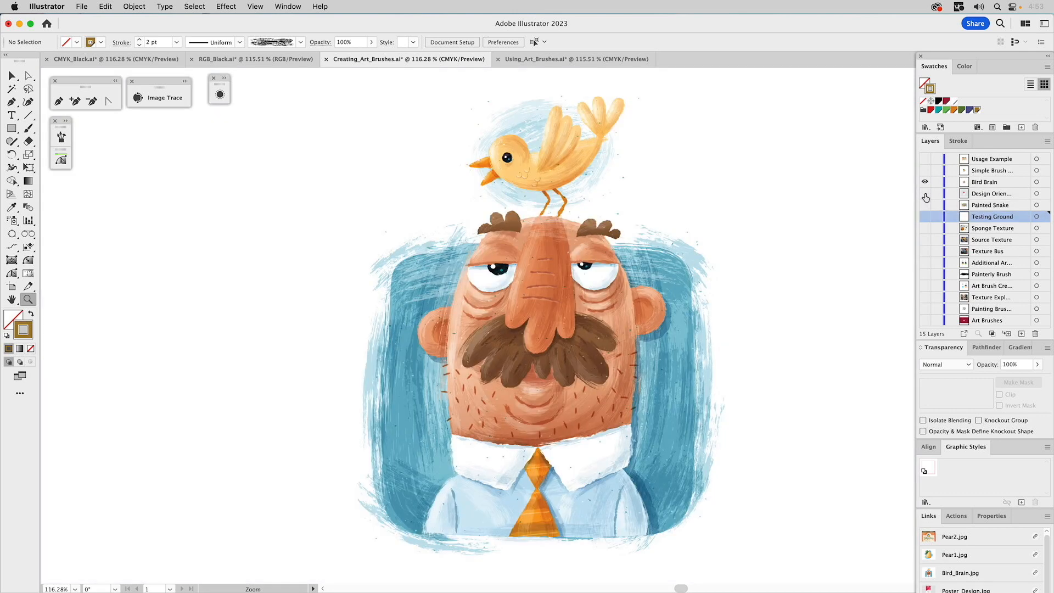
click(983, 183)
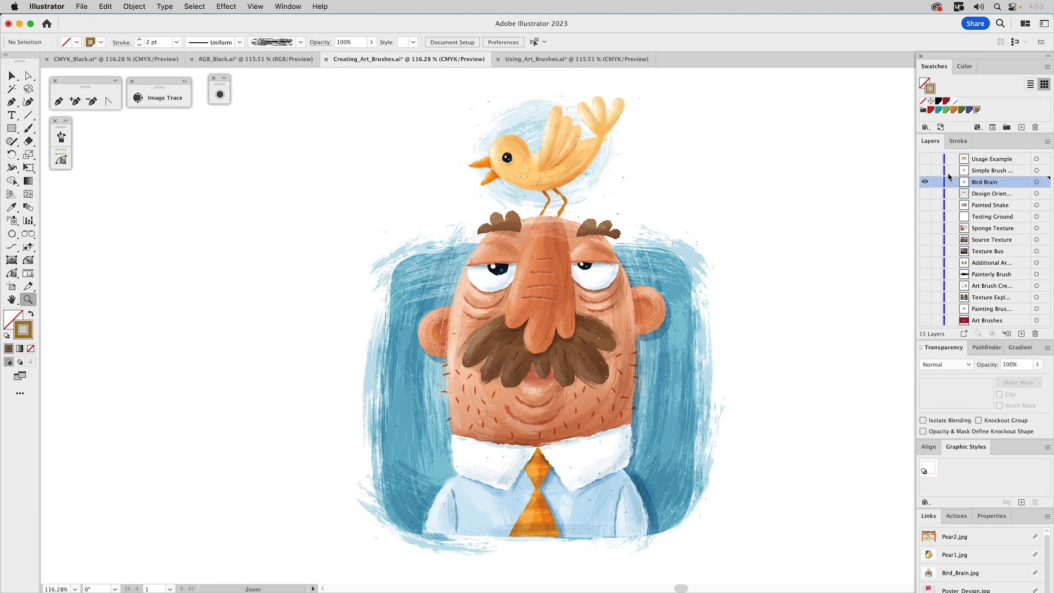
- View the pear illustration in place of Bird Brain, followed by the Usage Example layer with the pear on a jar label
click(925, 170)
click(926, 182)
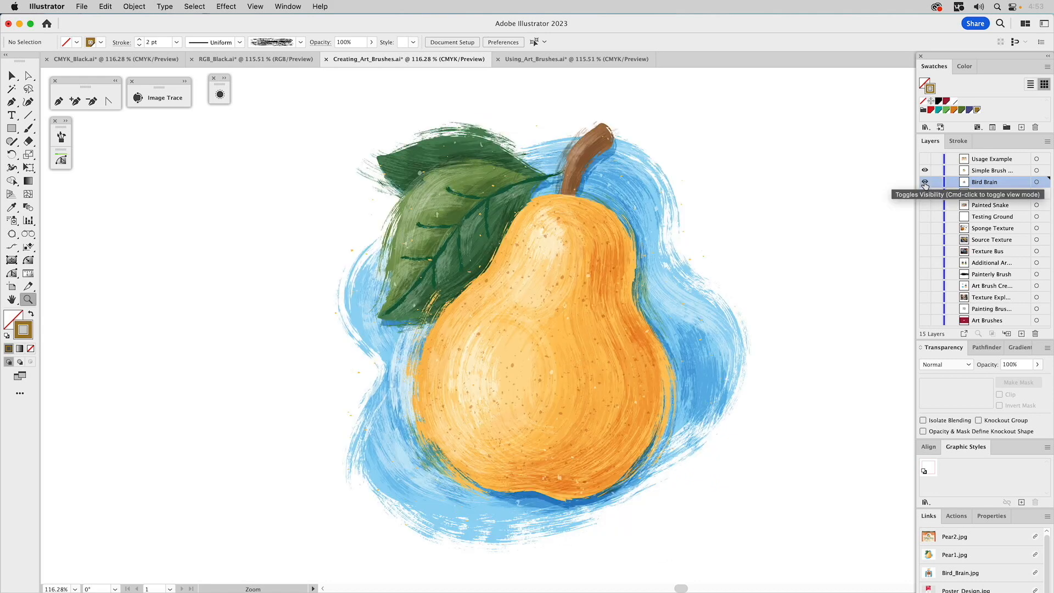
click(977, 171)
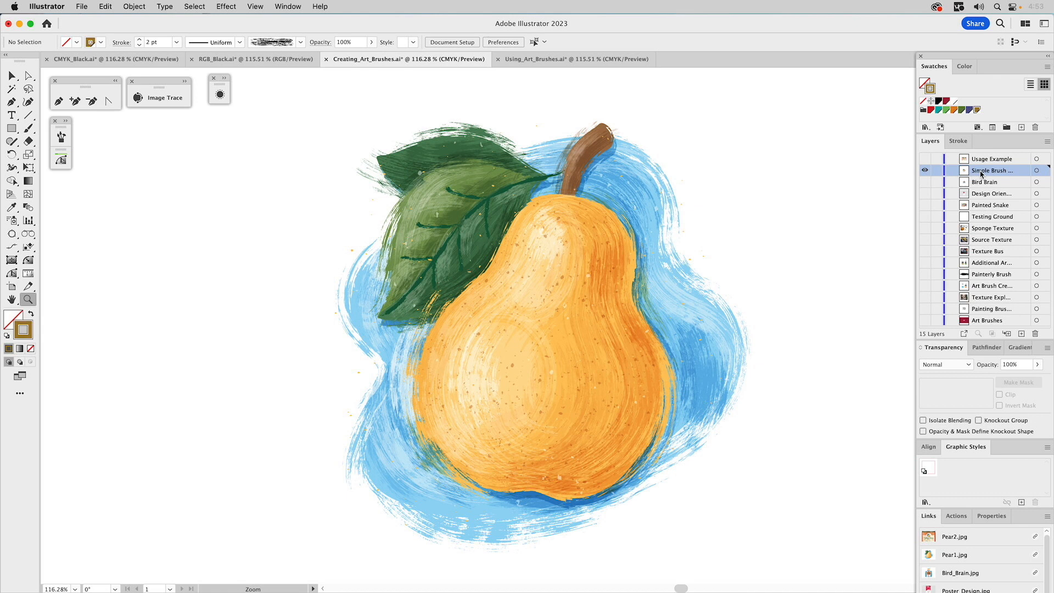
click(925, 159)
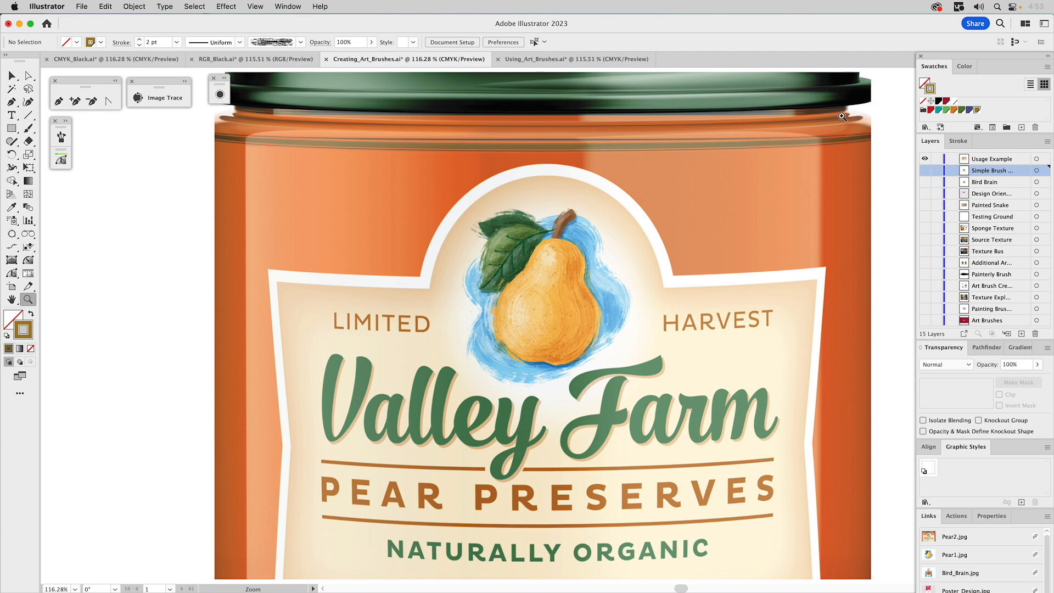
- In Using_Art_Brushes.ai, set the rough elephant sketch's opacity to 20% and lock the Rough Sketch layer
click(598, 59)
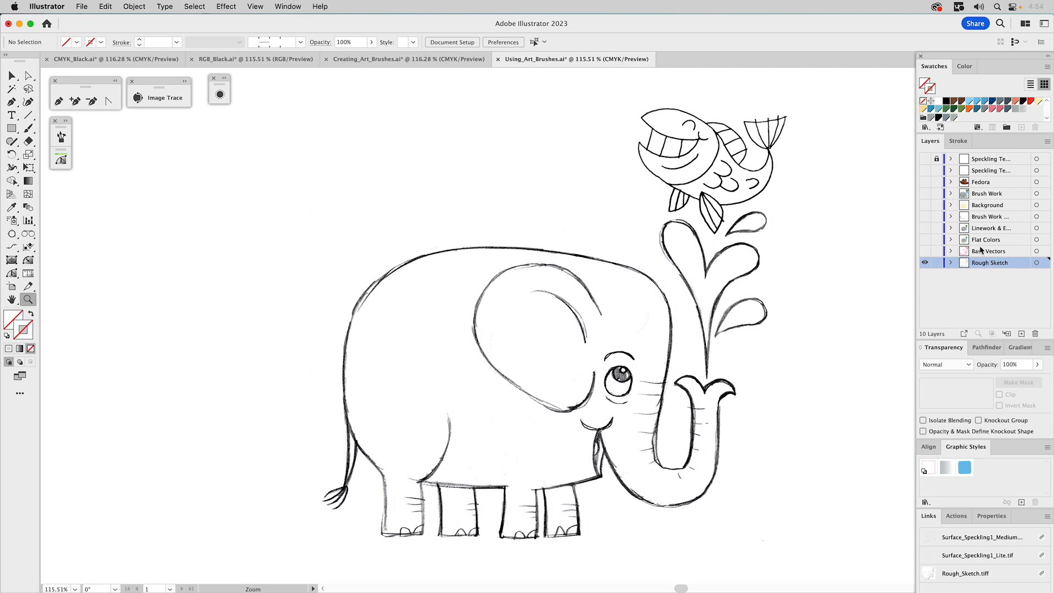
key(v)
click(643, 305)
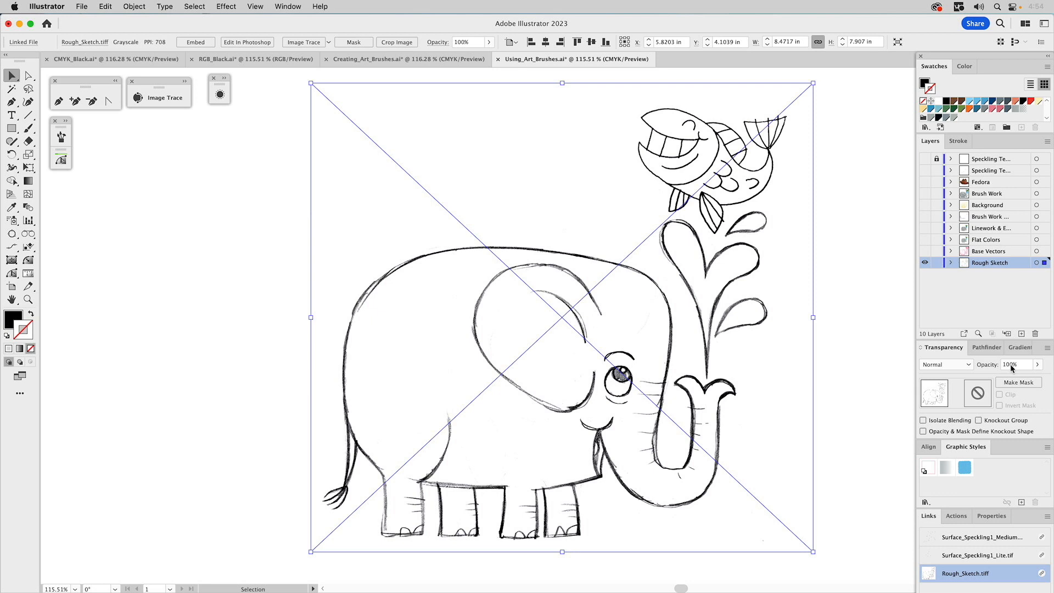
drag(1010, 364, 990, 364)
text(2)
key(Return)
click(937, 262)
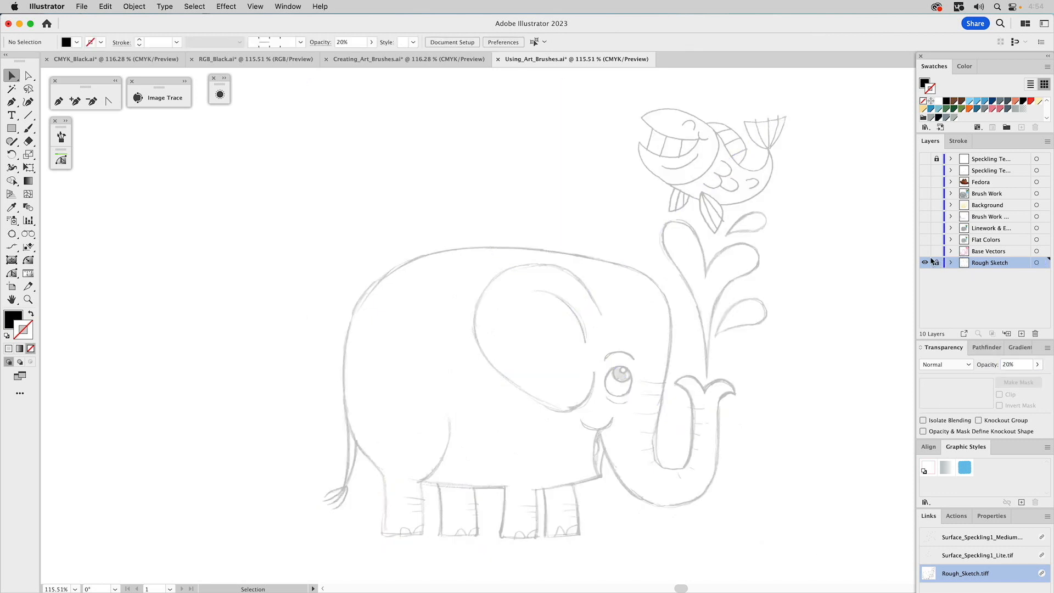
- Show the Base Vectors layer over the faded sketch, and switch the view to the Flat Colors layer alone
click(925, 253)
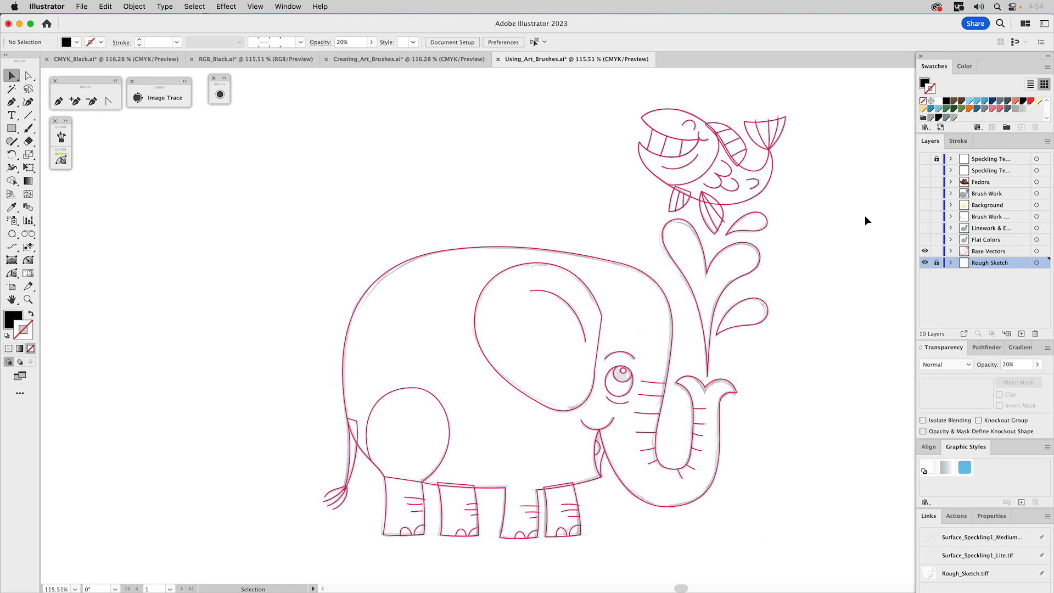
click(926, 240)
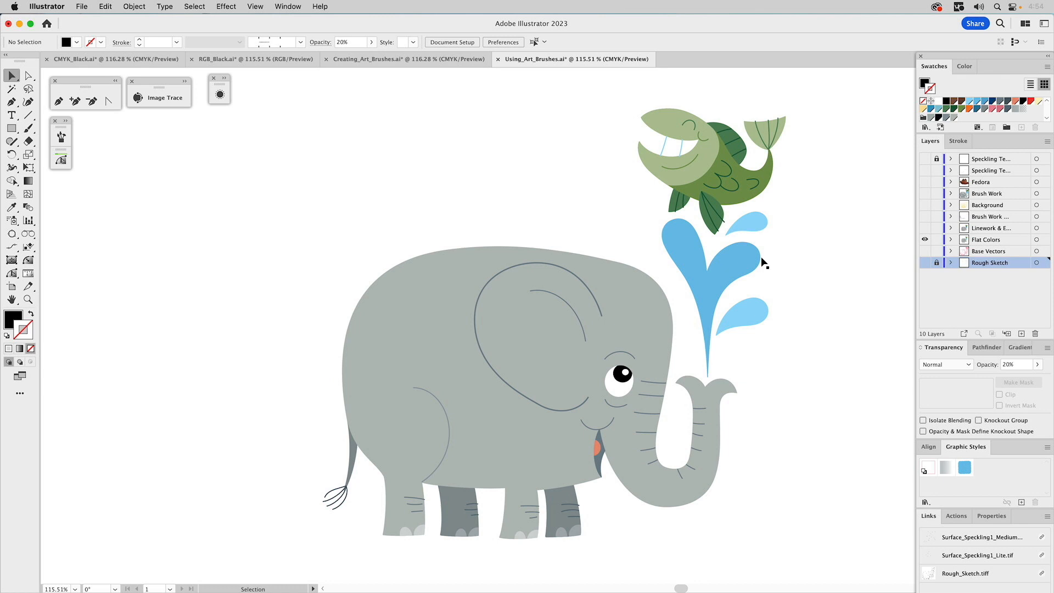
- Select the elephant's body shape, and bring up its appearance attributes together with the list of available brushes
click(437, 265)
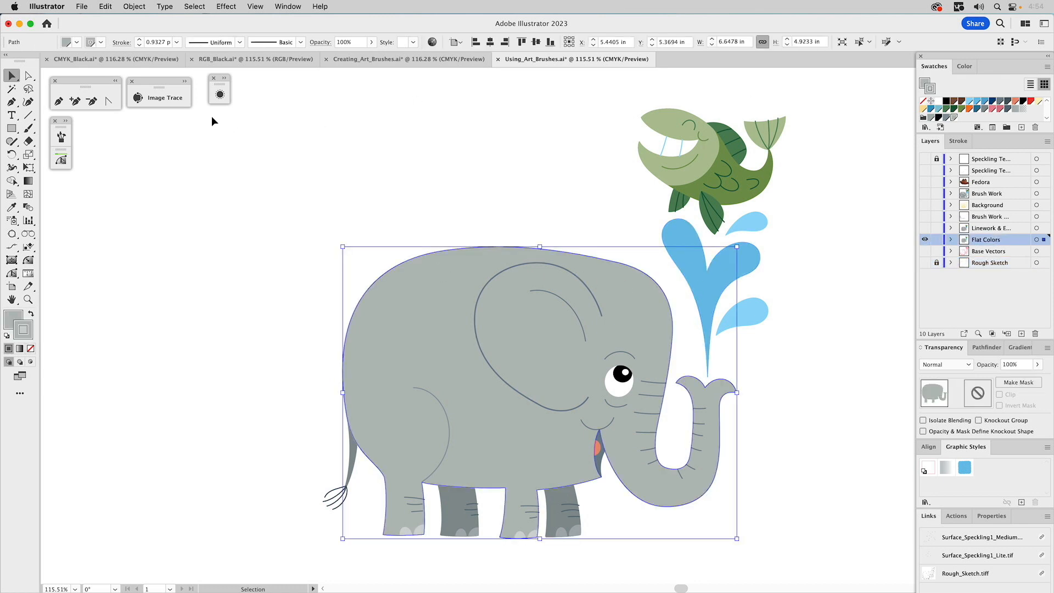
click(225, 79)
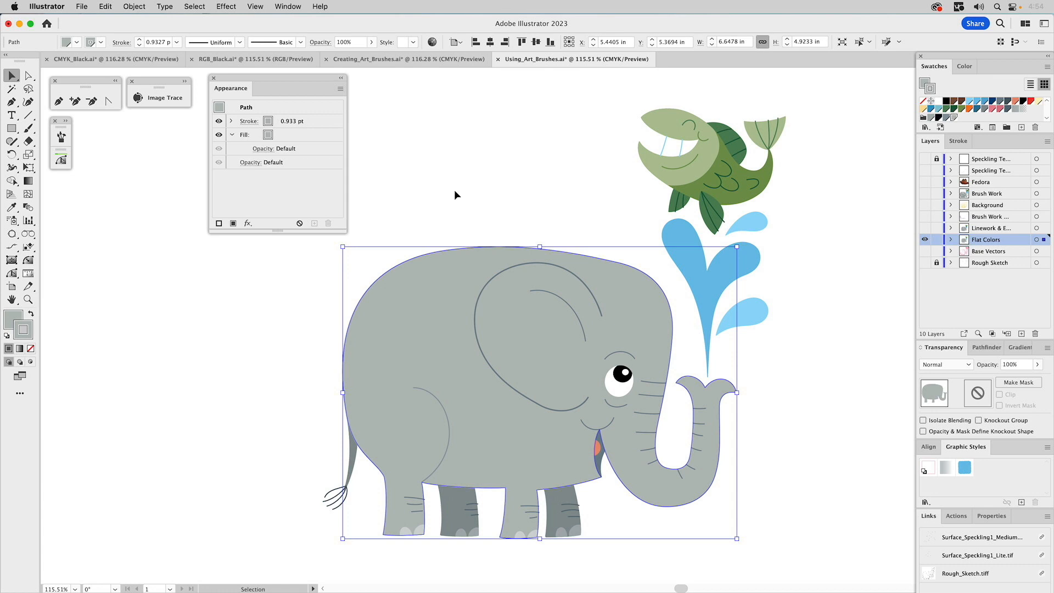
click(66, 121)
scroll(147, 417, down, 2)
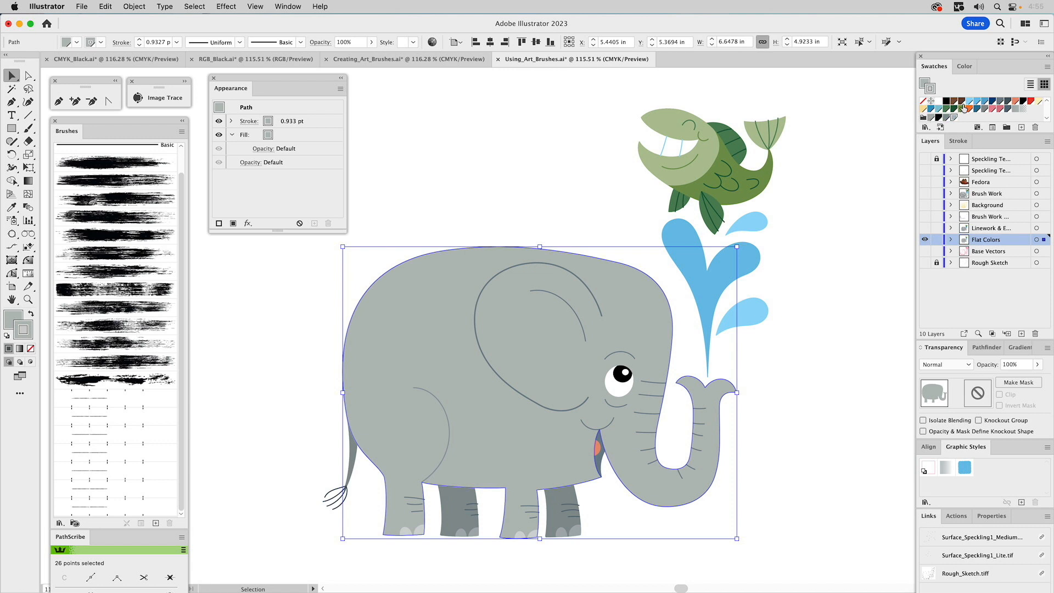
- Try a red Paint_Brush13 stroke on the elephant's body outline, with the weight reduced to 0.5 pt
drag(1030, 103, 936, 90)
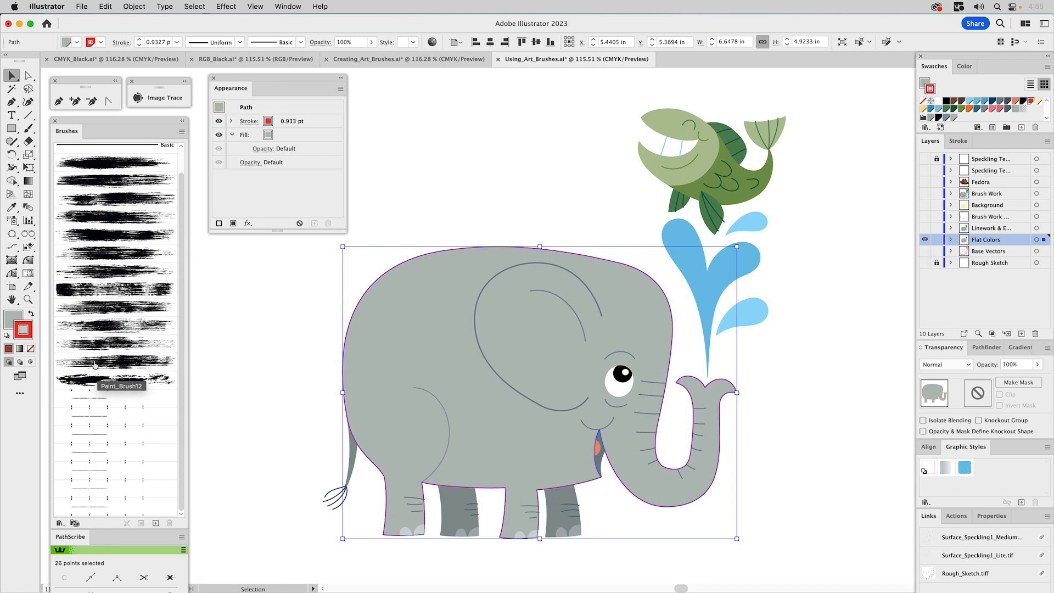
click(96, 381)
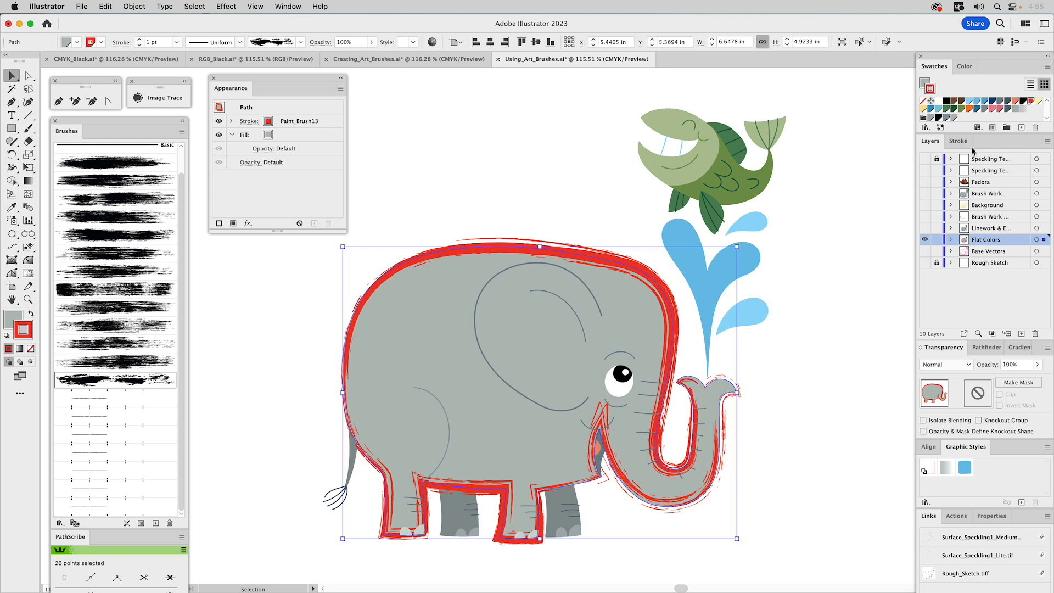
click(960, 142)
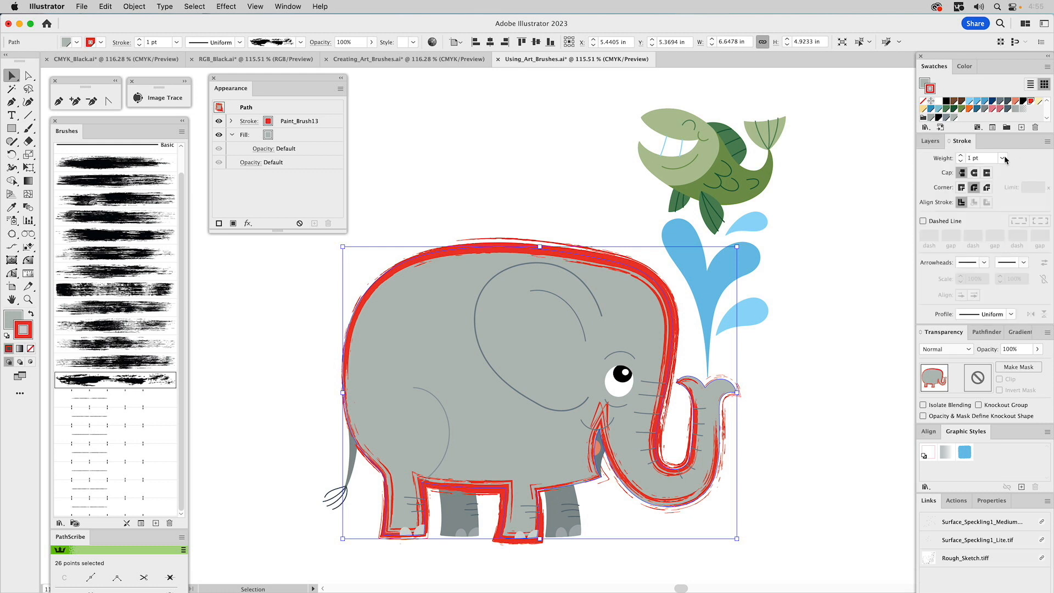
click(1002, 158)
click(1012, 181)
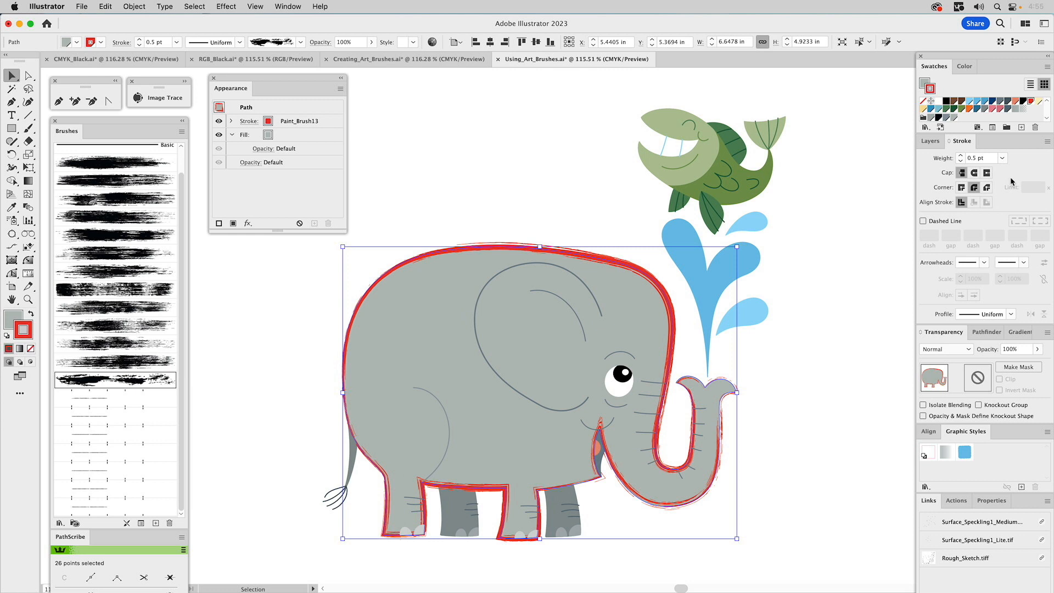
- Undo the red color, paint brush and weight changes on the body outline, and deselect the shape
key(super+z)
key(super+z)
key(super+z)
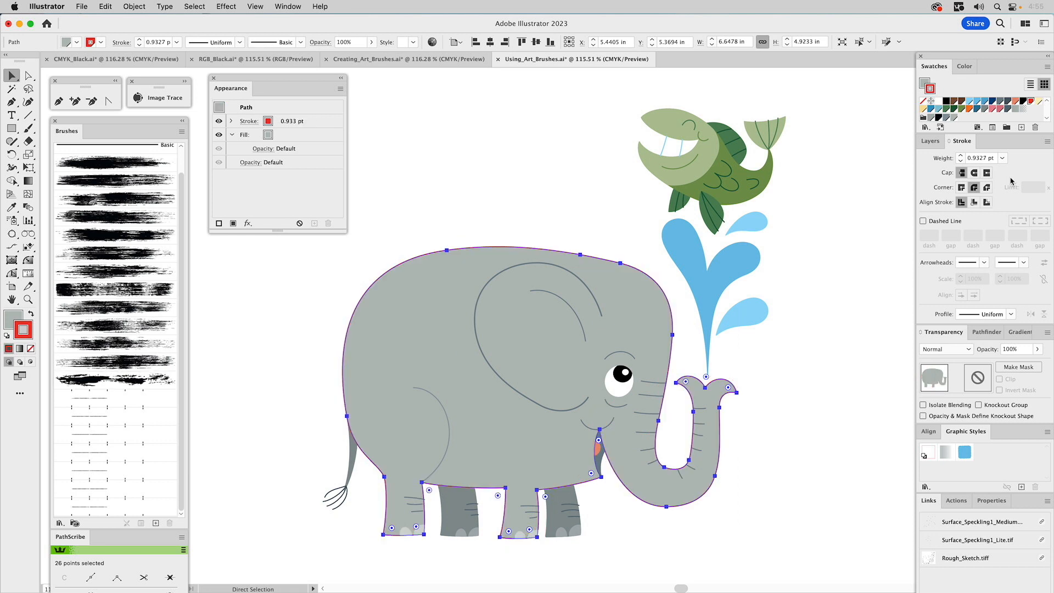
key(v)
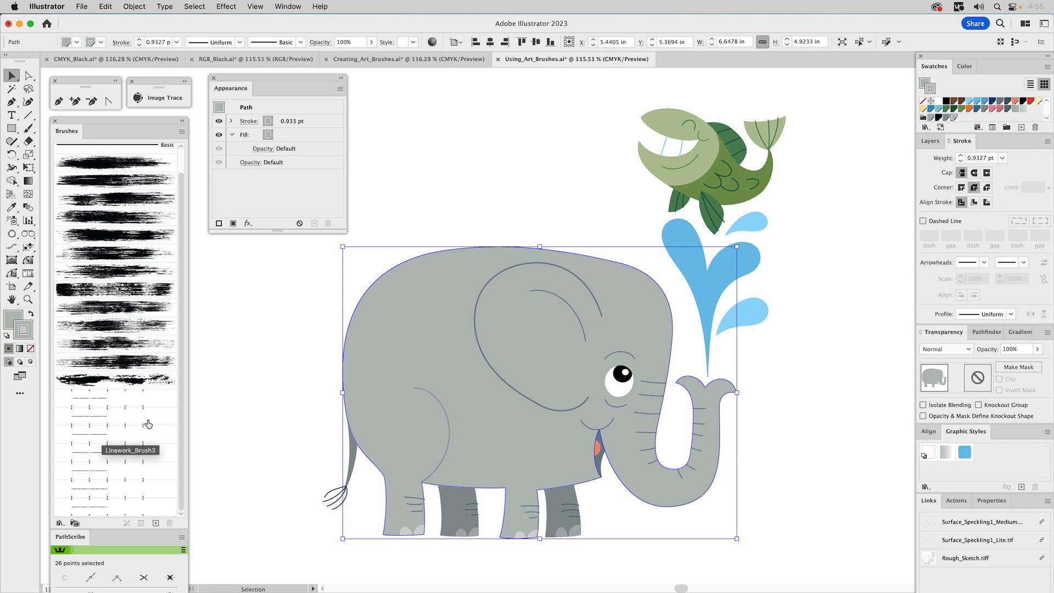
click(528, 220)
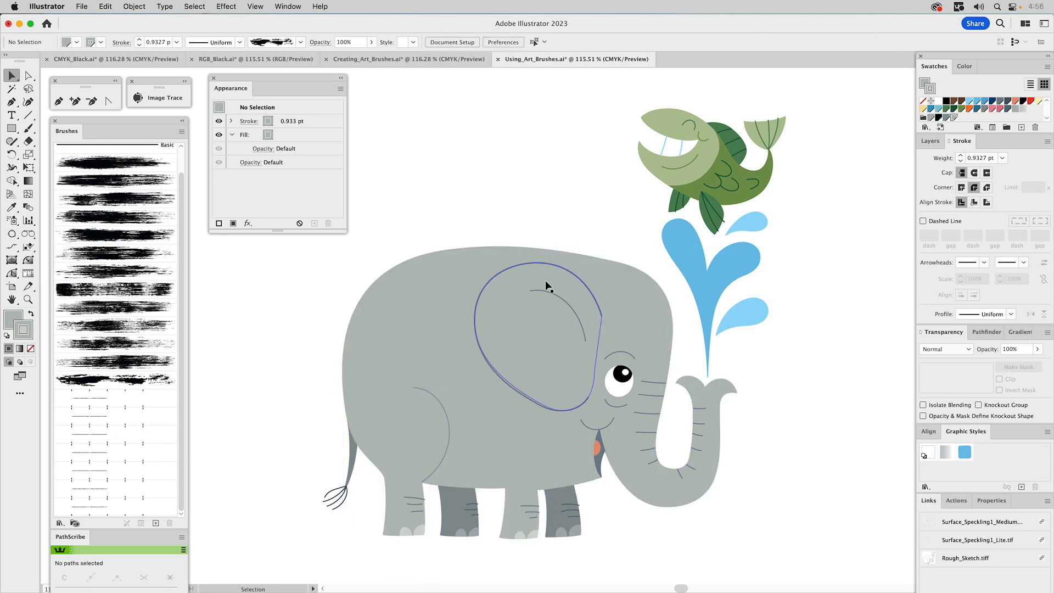
- Apply Linework_Brush3 to the outline of the elephant's body so the trunk's edges get a rough texture
key(z)
drag(681, 337, 794, 506)
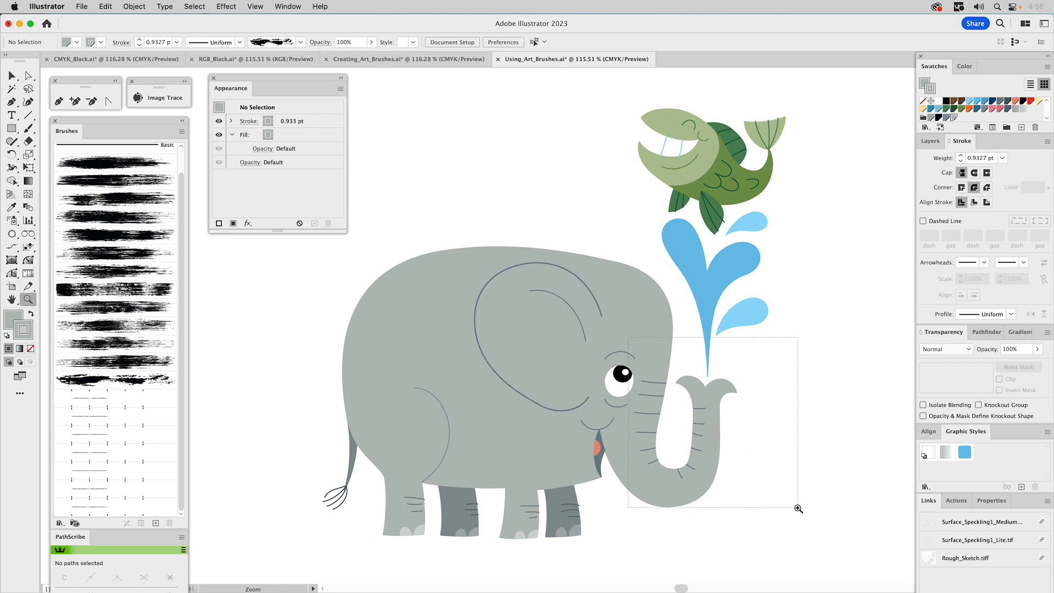
drag(682, 412, 629, 417)
key(v)
click(511, 215)
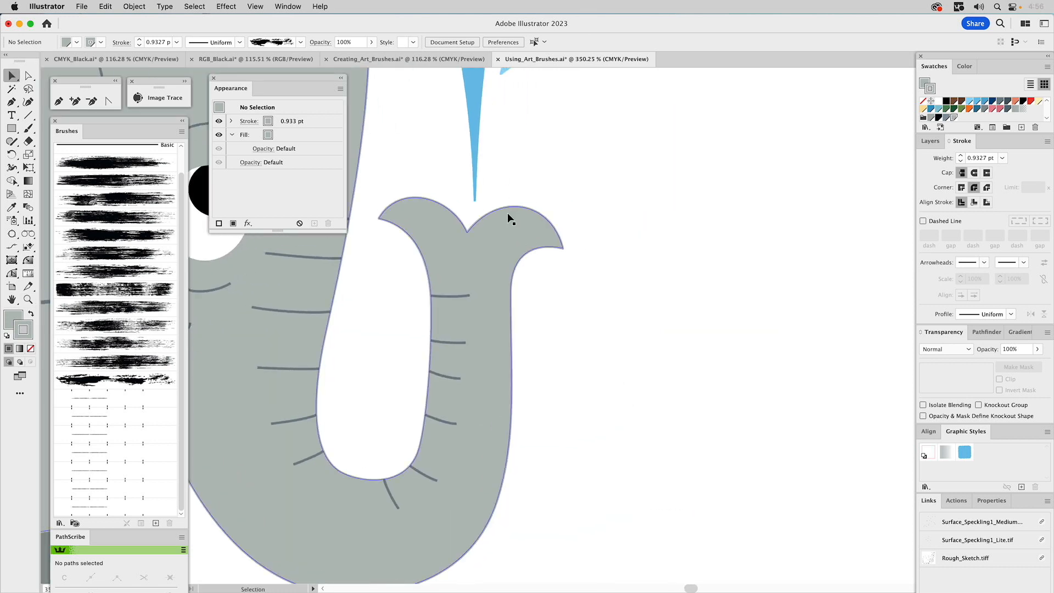
drag(515, 264, 709, 209)
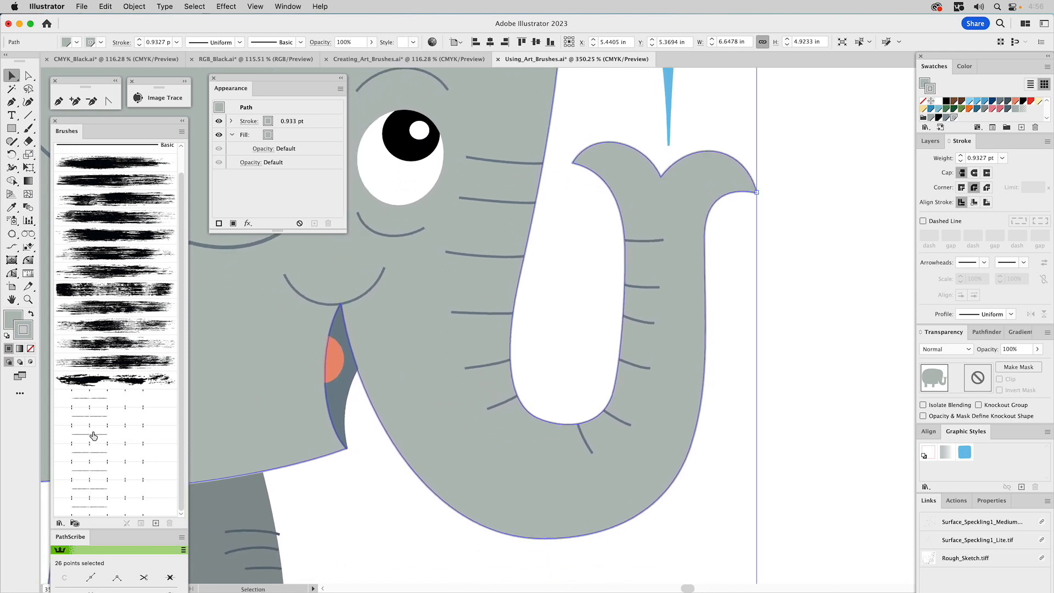
click(92, 437)
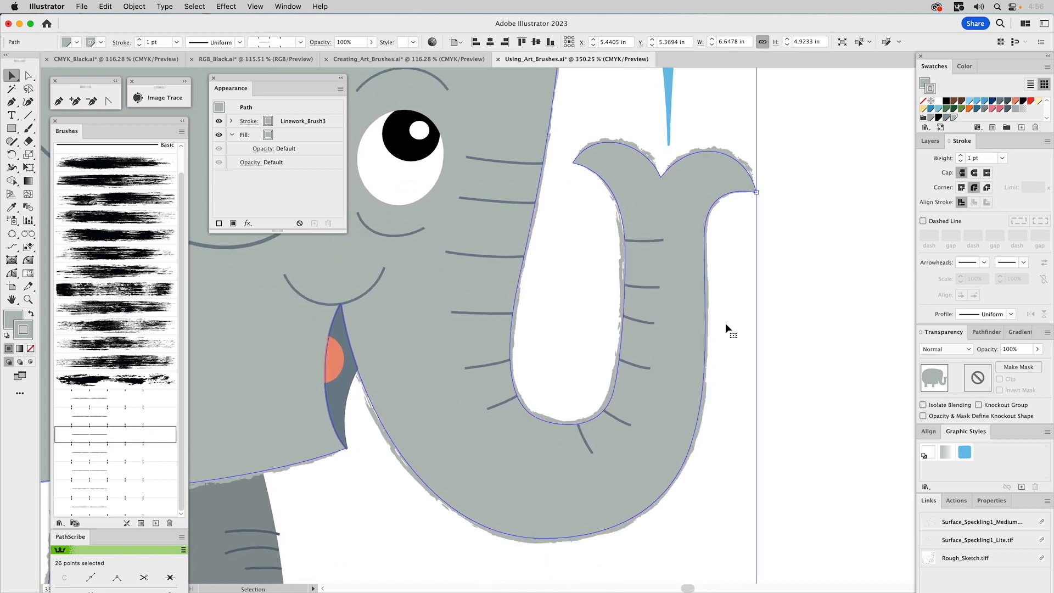
click(820, 316)
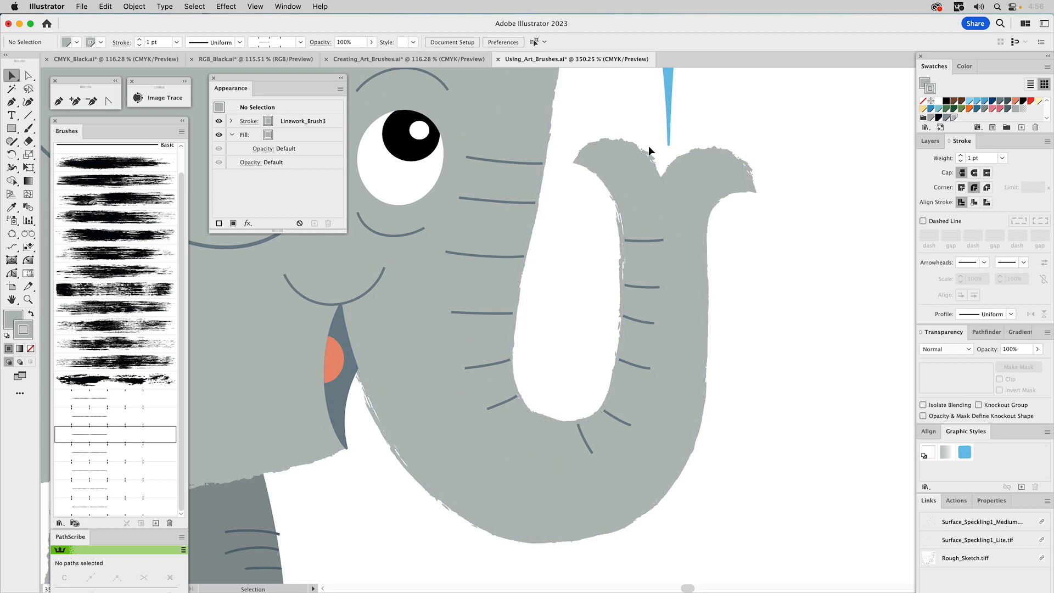
- Apply Linework_Brush3 to the outlines of the two dark gray far legs
drag(479, 313, 891, 324)
drag(355, 347, 601, 267)
drag(582, 346, 361, 275)
click(342, 371)
click(136, 437)
click(652, 390)
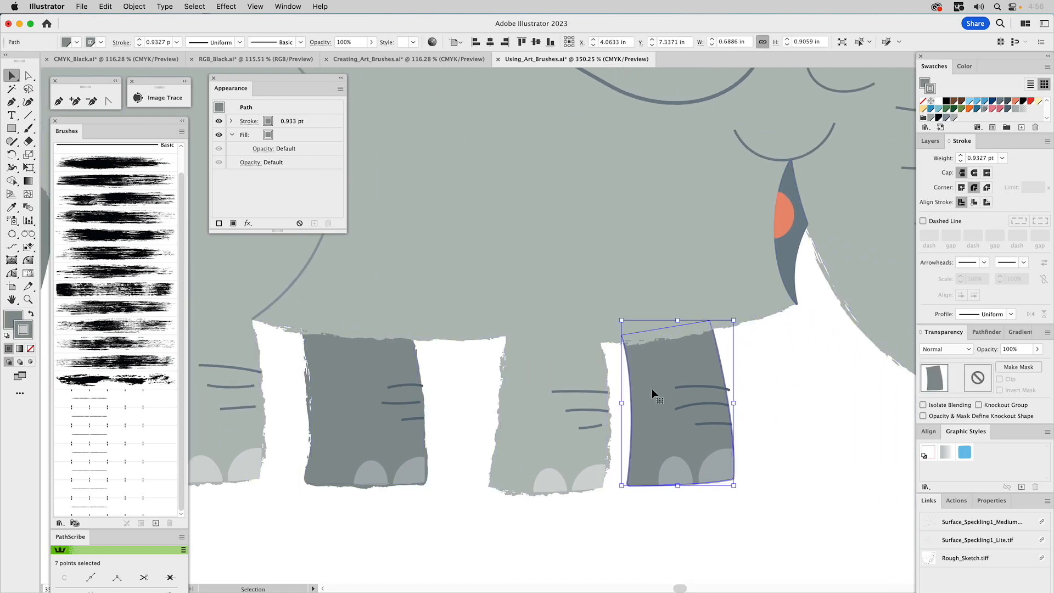
click(117, 433)
key(a)
click(430, 548)
key(space)
- Apply Linework_Brush3 to the outline of the elephant's dark mouth shape
click(791, 275)
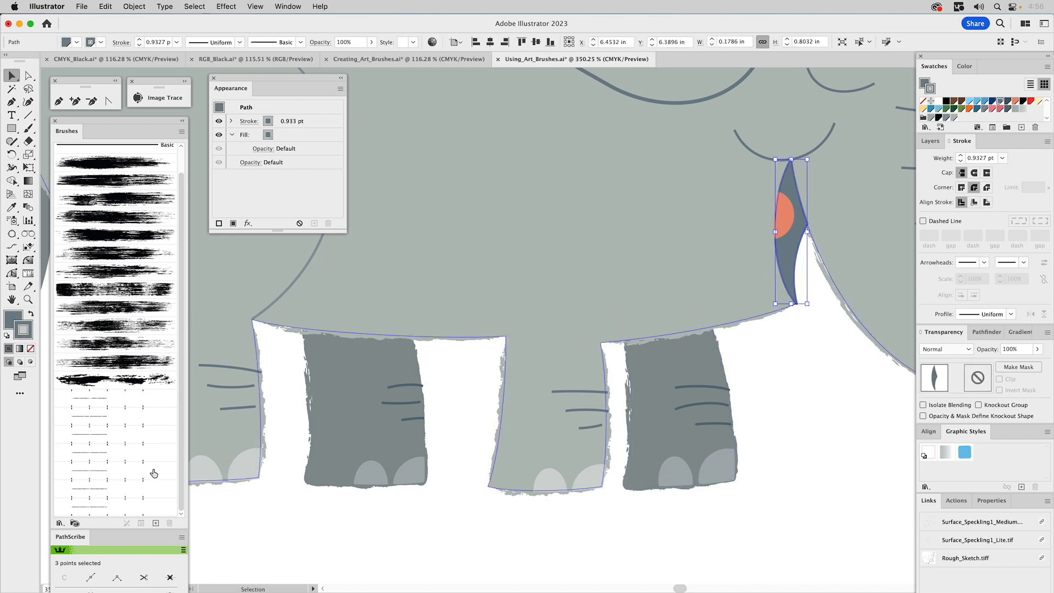
click(107, 435)
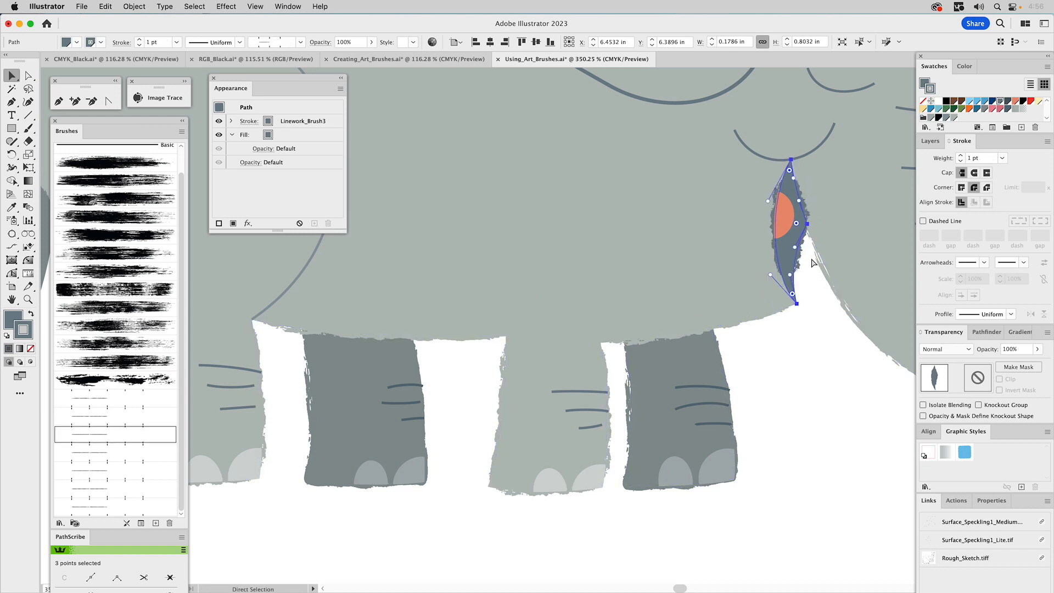
key(v)
click(809, 332)
- Try deleting the mouth shape, and undo the deletion
key(a)
click(789, 270)
key(Delete)
click(825, 211)
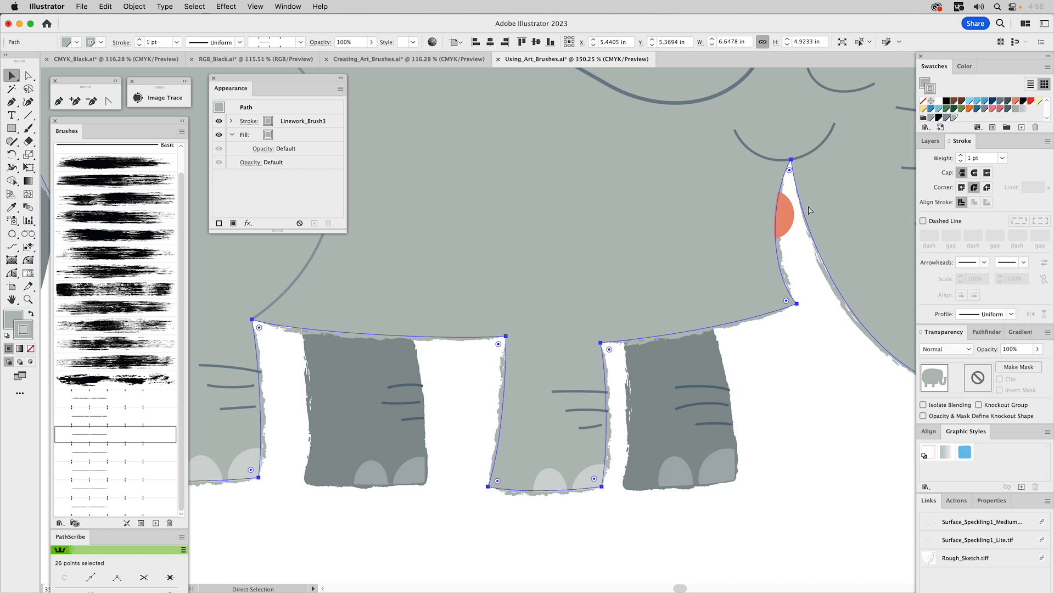
shift+click(785, 209)
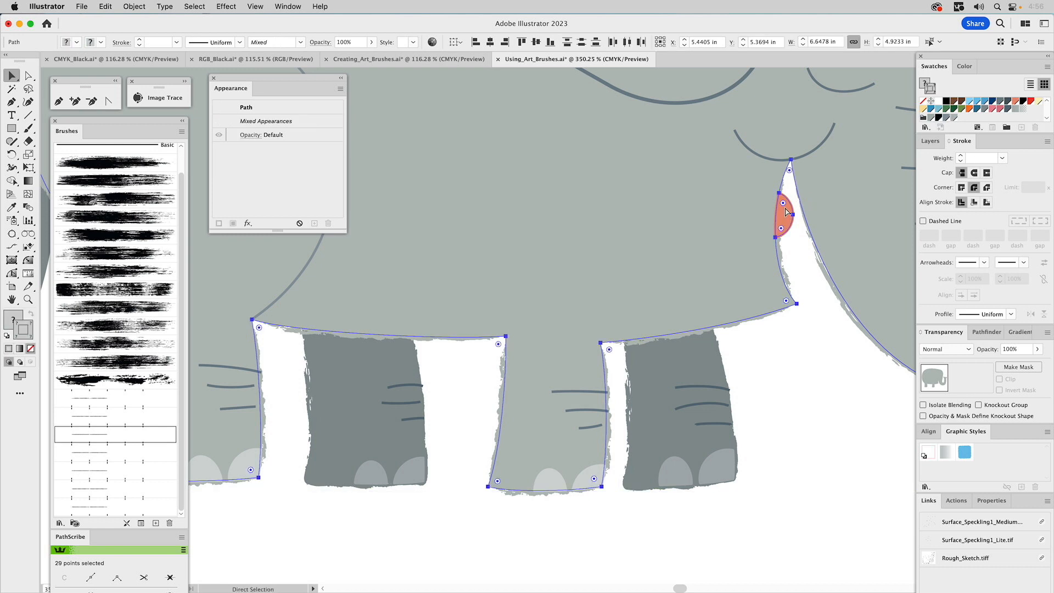
key(super+z)
click(832, 376)
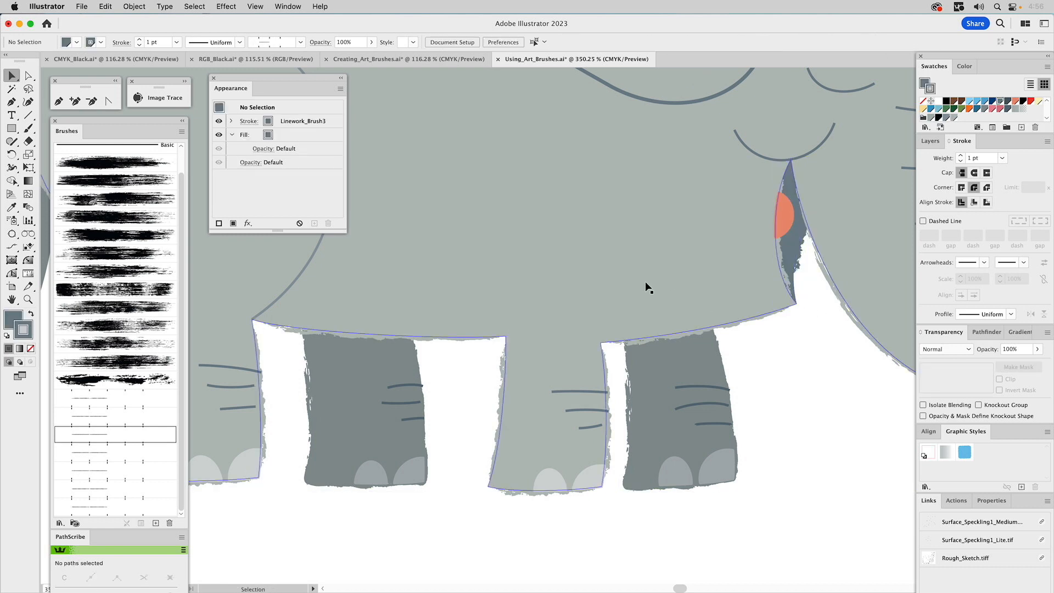
- Apply Linework_Brush3 to the outline of the elephant's tail
scroll(671, 289, left, 15)
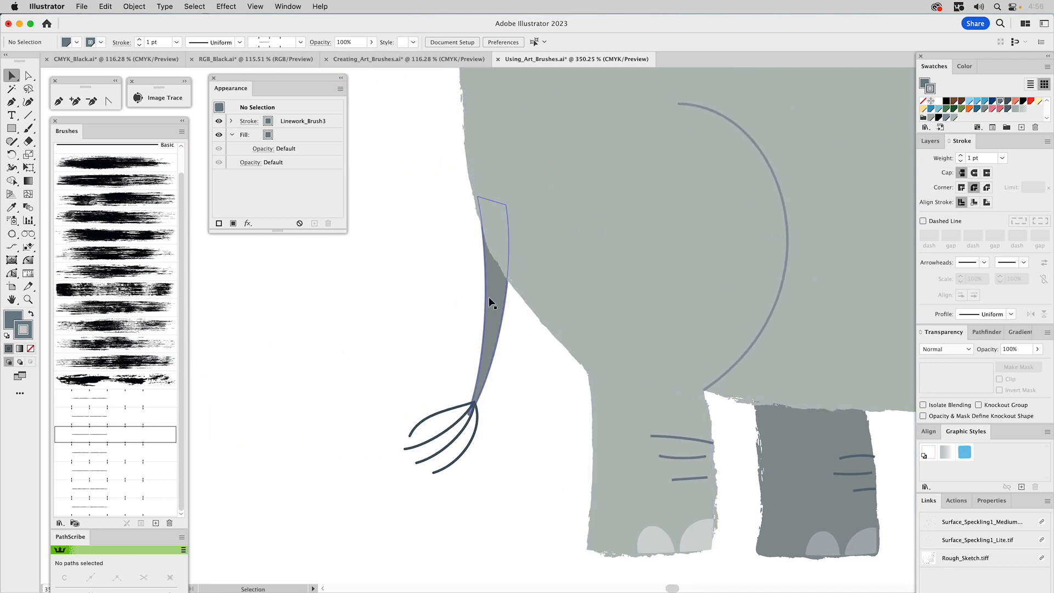
click(489, 298)
click(114, 438)
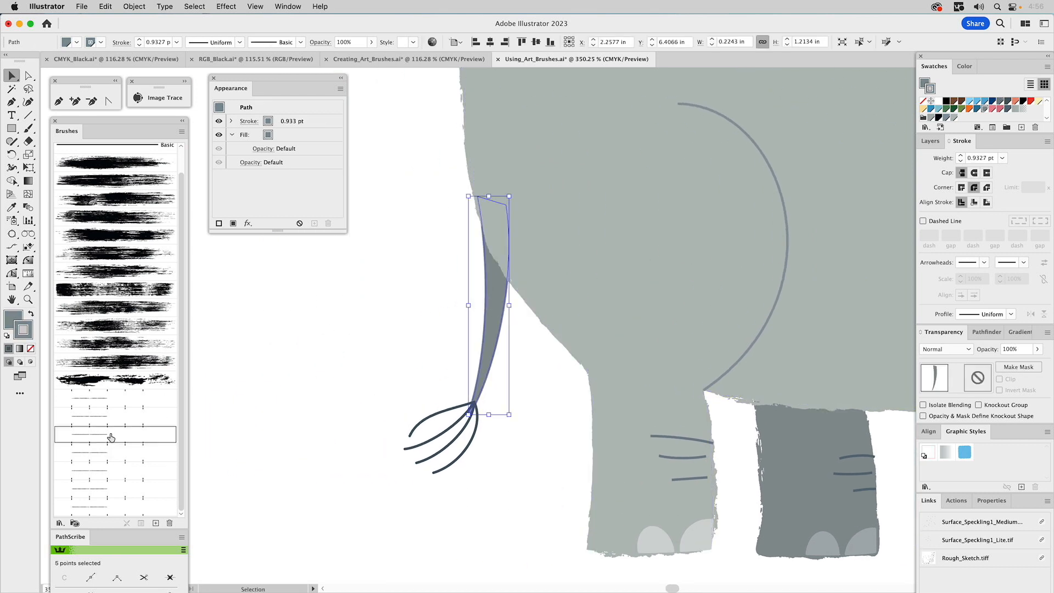
click(367, 322)
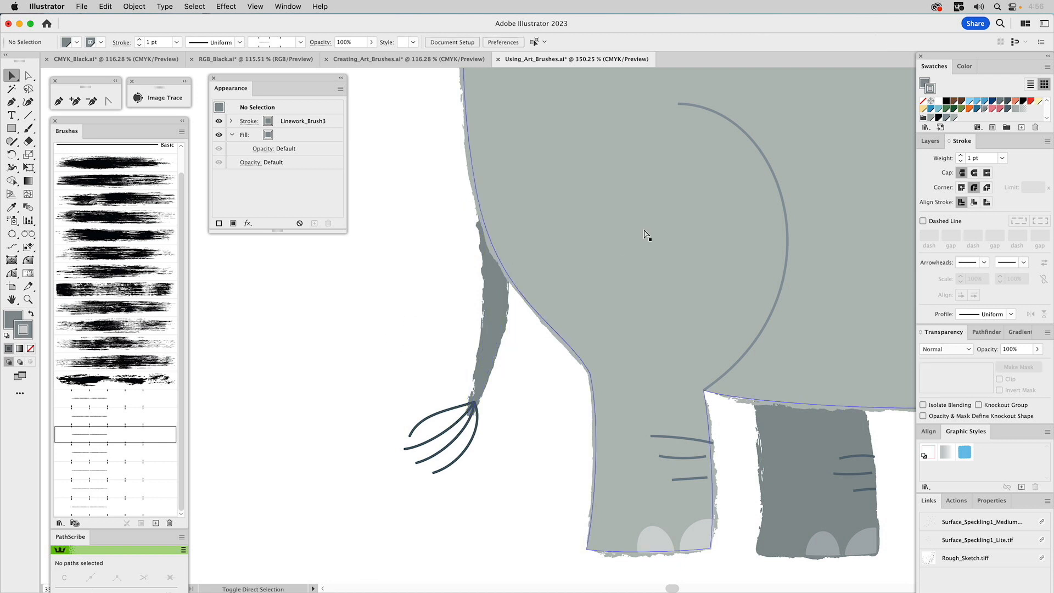
- Draw a 2 in square above the elephant and give it the body's light gray color with the Eyedropper
key(super+0)
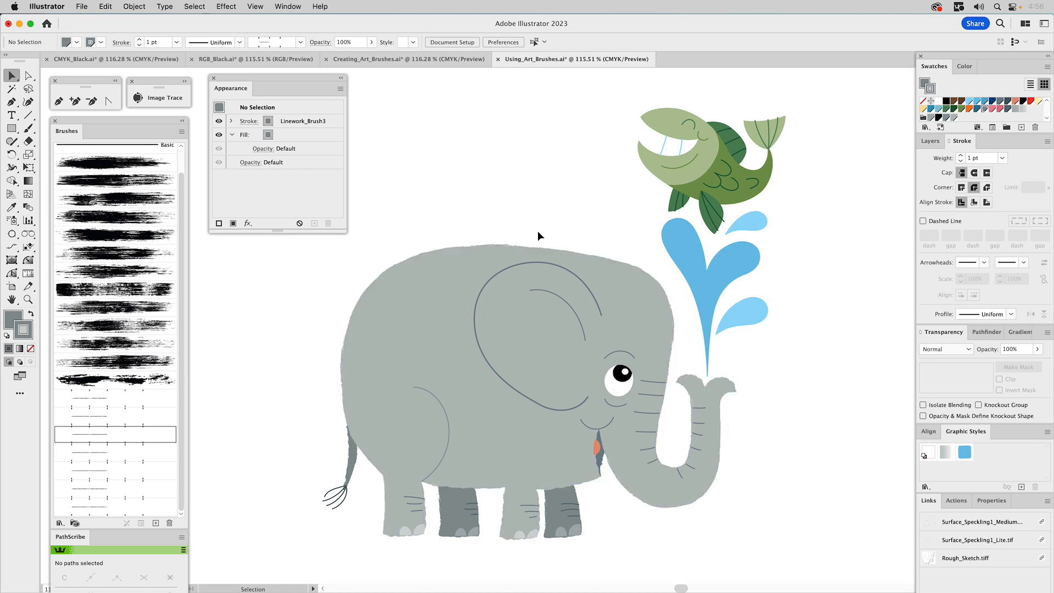
click(12, 130)
drag(441, 103, 560, 221)
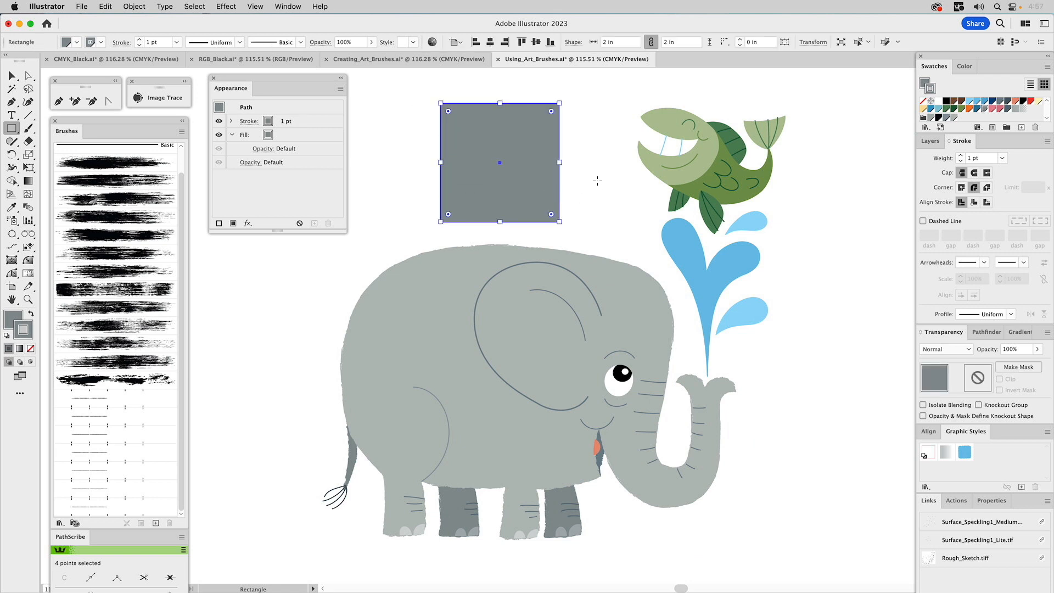
key(v)
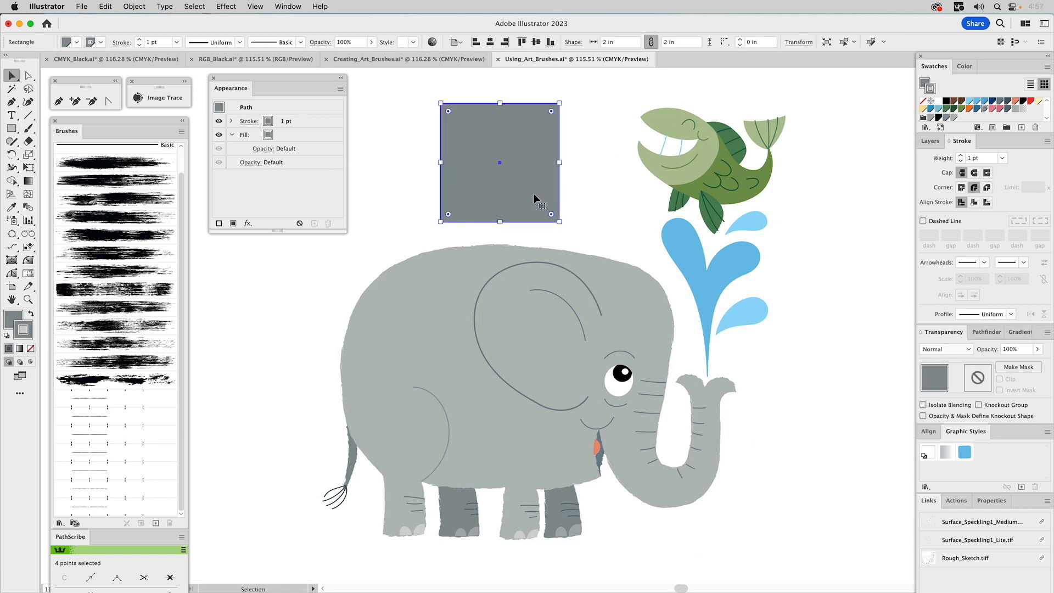
key(i)
click(426, 284)
super+click(604, 157)
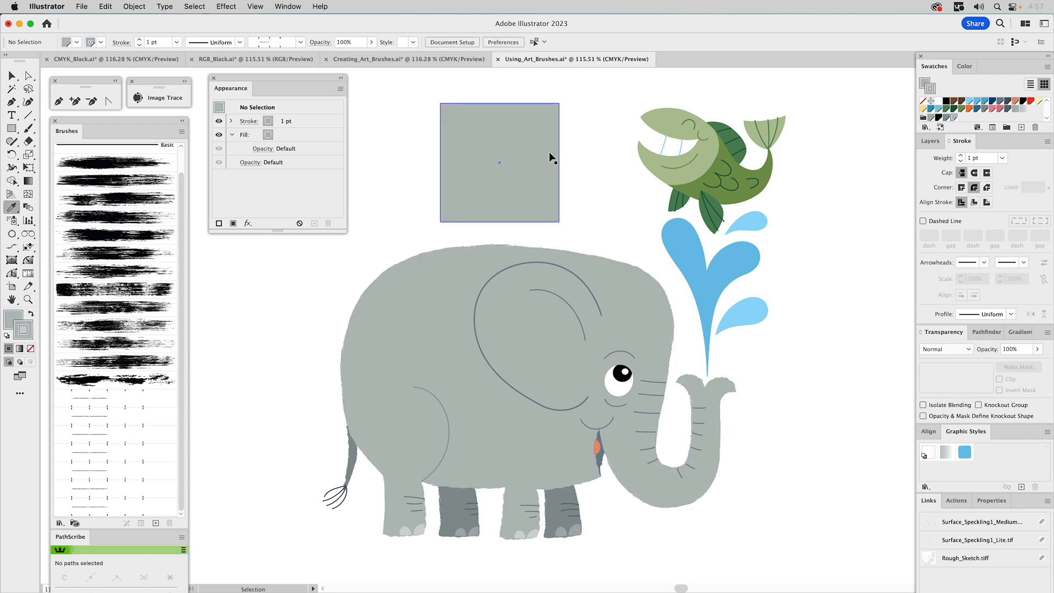
super+click(549, 153)
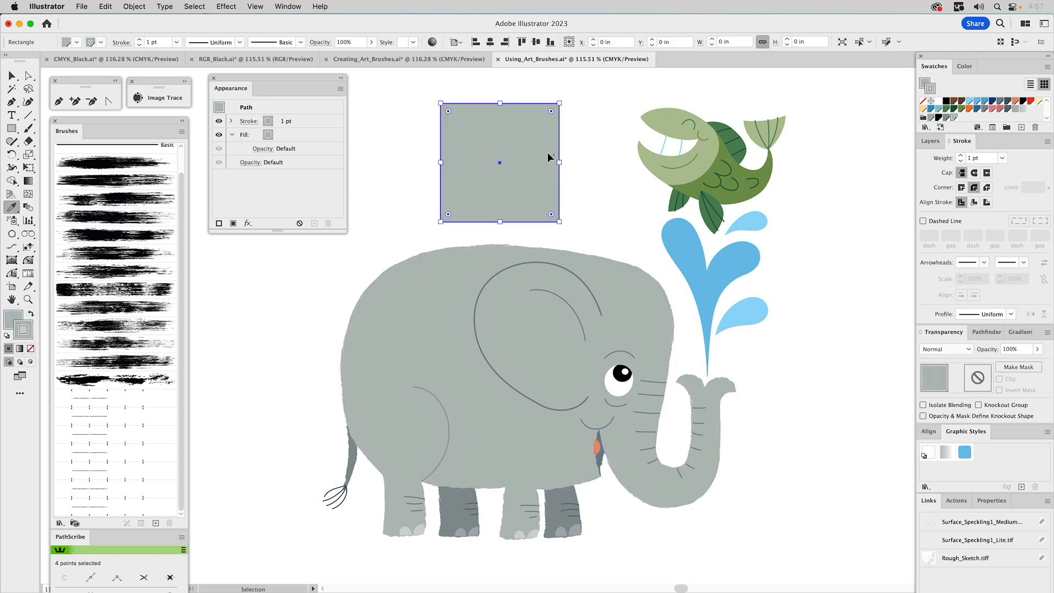
click(927, 87)
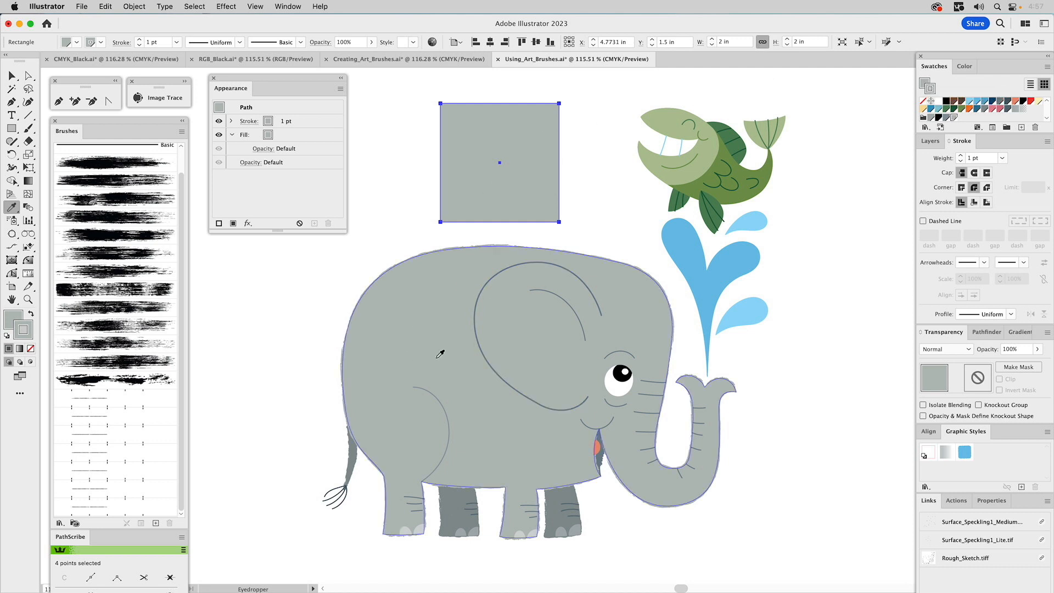
key(v)
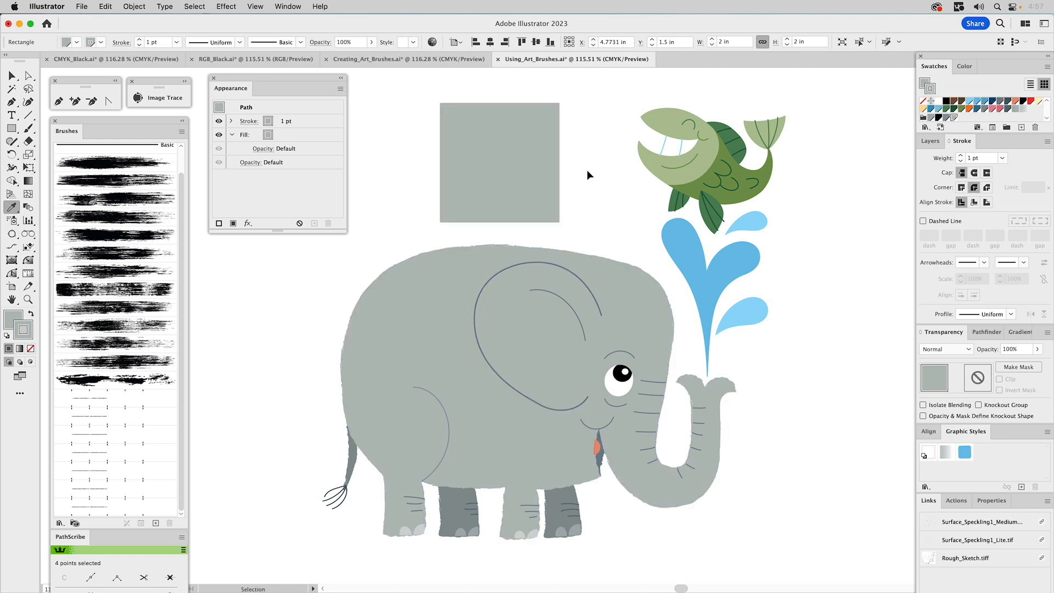
click(587, 169)
key(i)
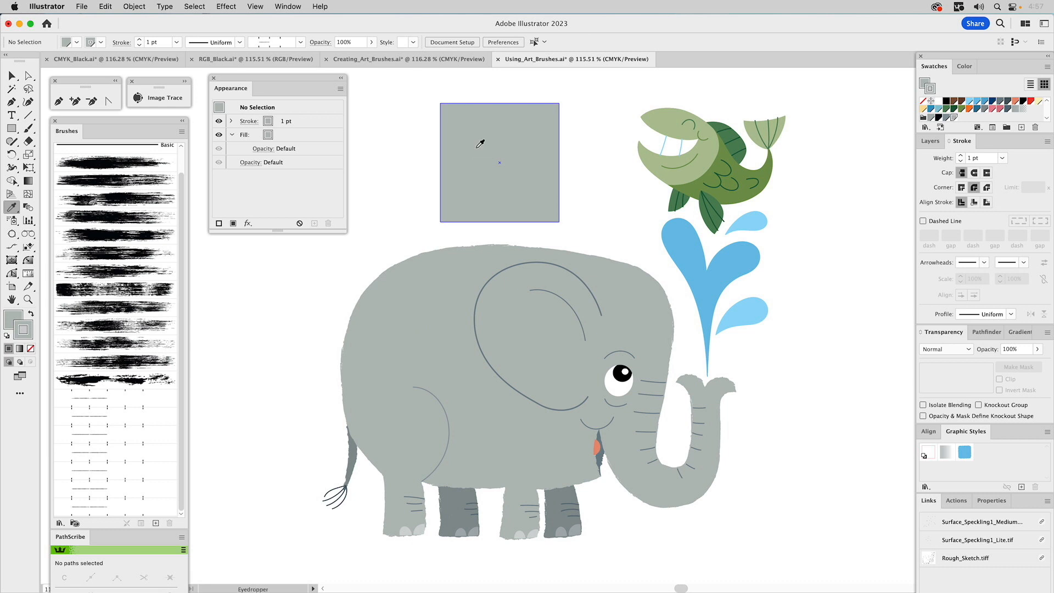
key(v)
- Apply Linework_Brush3 to the gray square's outline and set its stroke weight to 4 pt
click(464, 141)
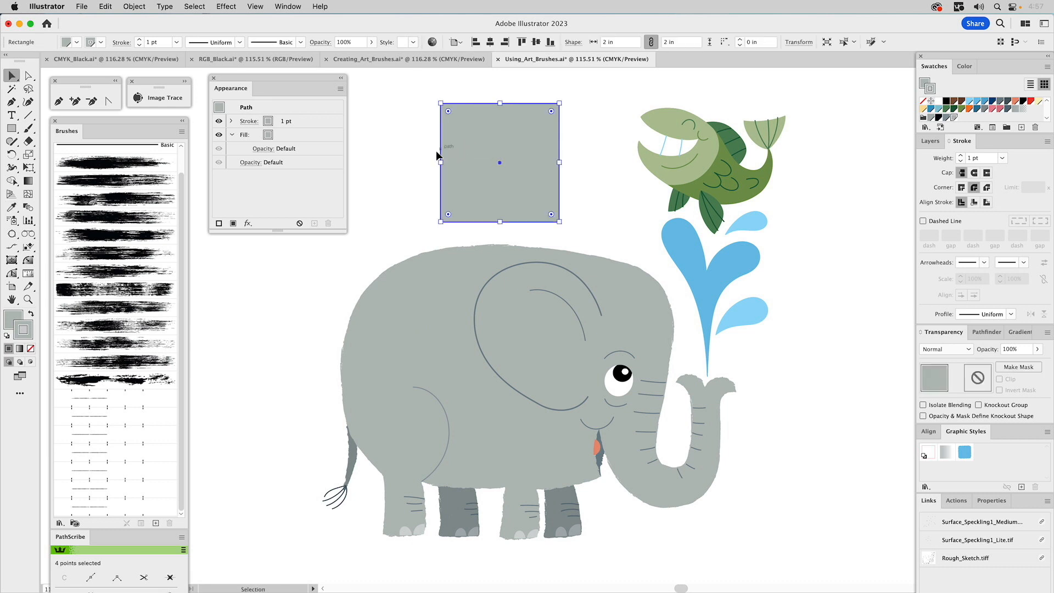
click(89, 436)
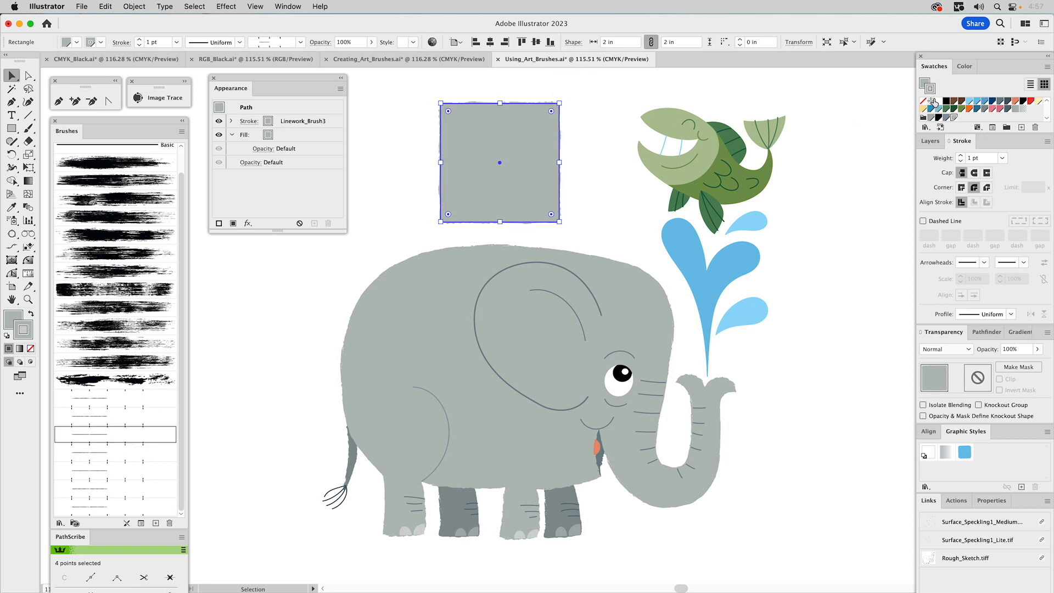
click(962, 156)
click(962, 156)
click(962, 156)
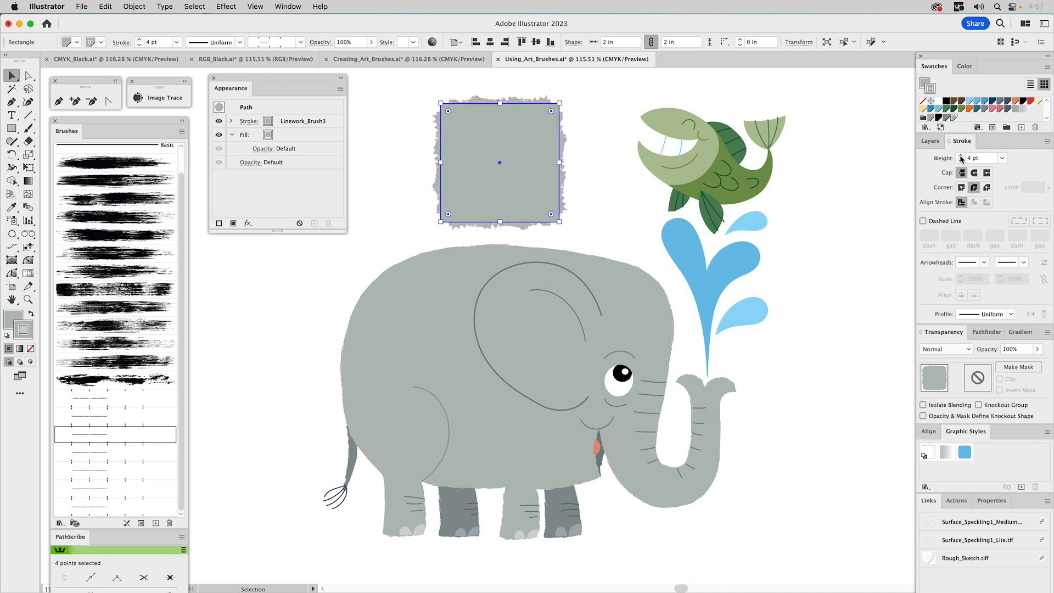
- Set the stroke weight of the gray square's rough outline to 5 pt
click(962, 156)
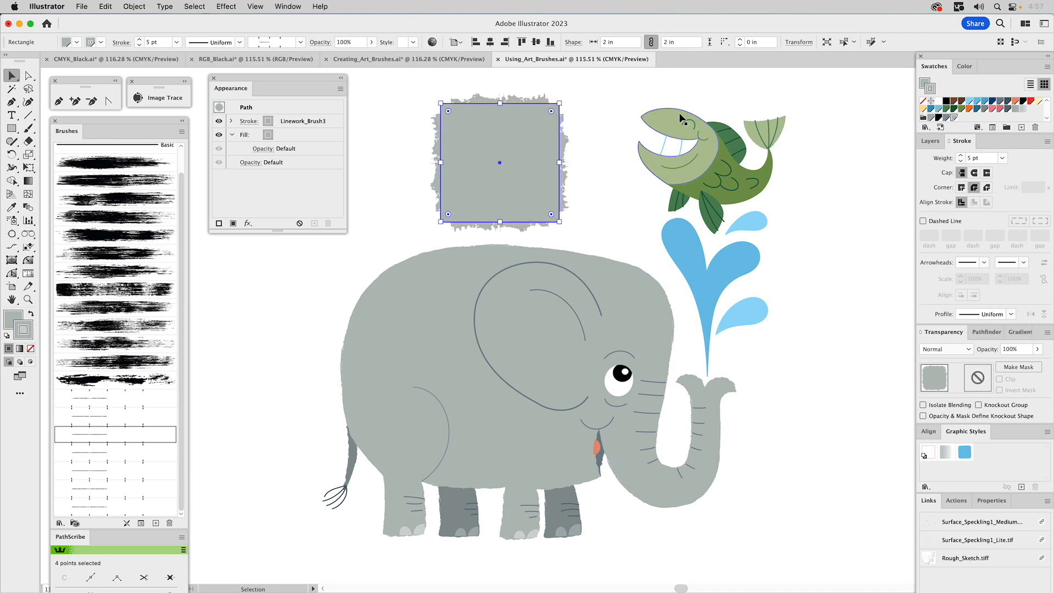
click(599, 111)
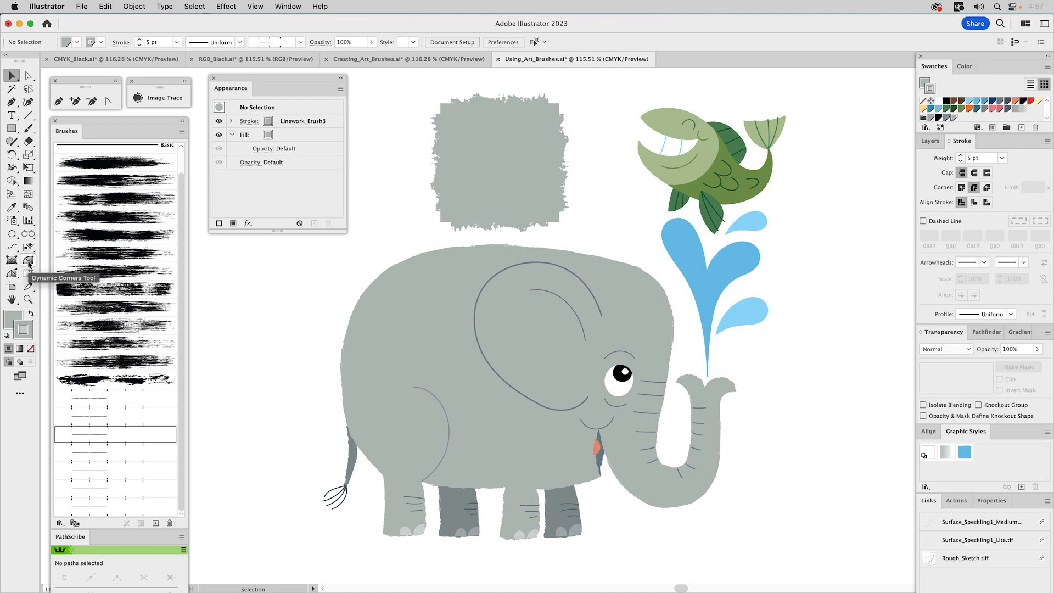
- Round all four corners of the gray square to a radius of about 0.031 in
key(a)
click(441, 104)
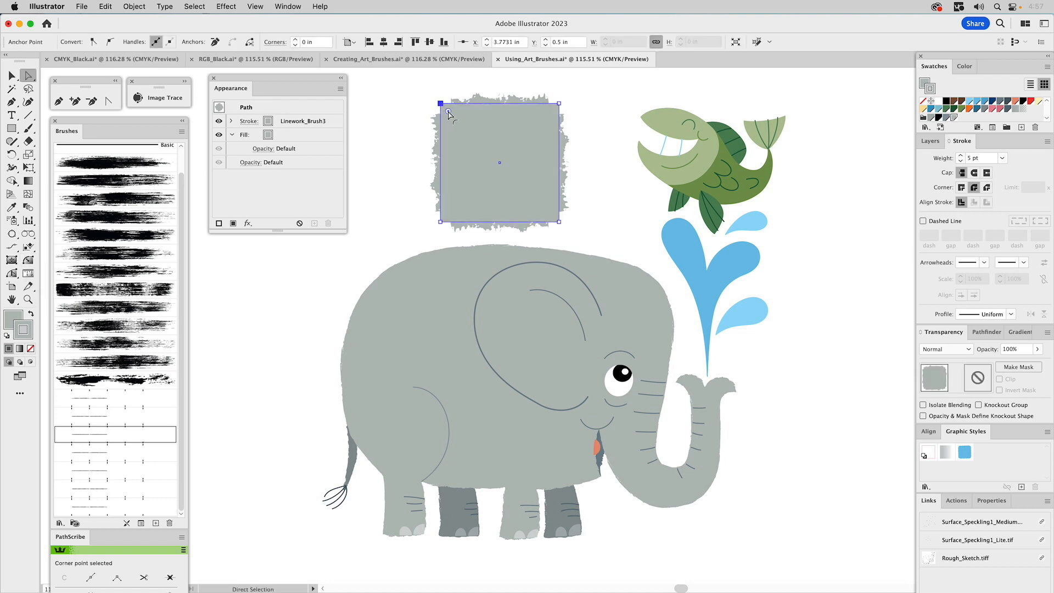
drag(448, 112, 446, 107)
click(559, 104)
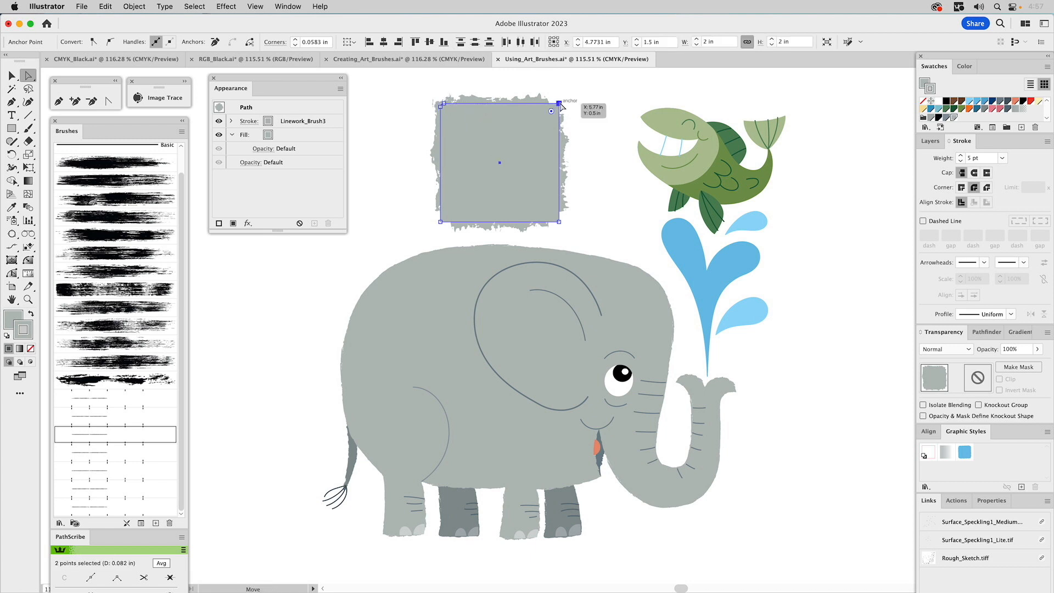
key(super+z)
drag(435, 90, 557, 226)
click(593, 180)
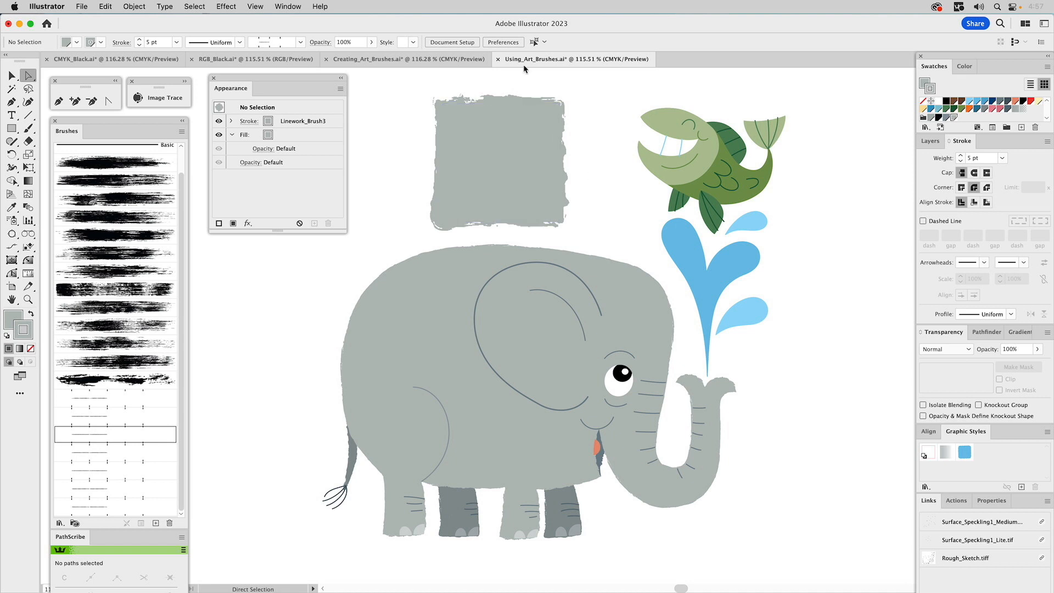
key(v)
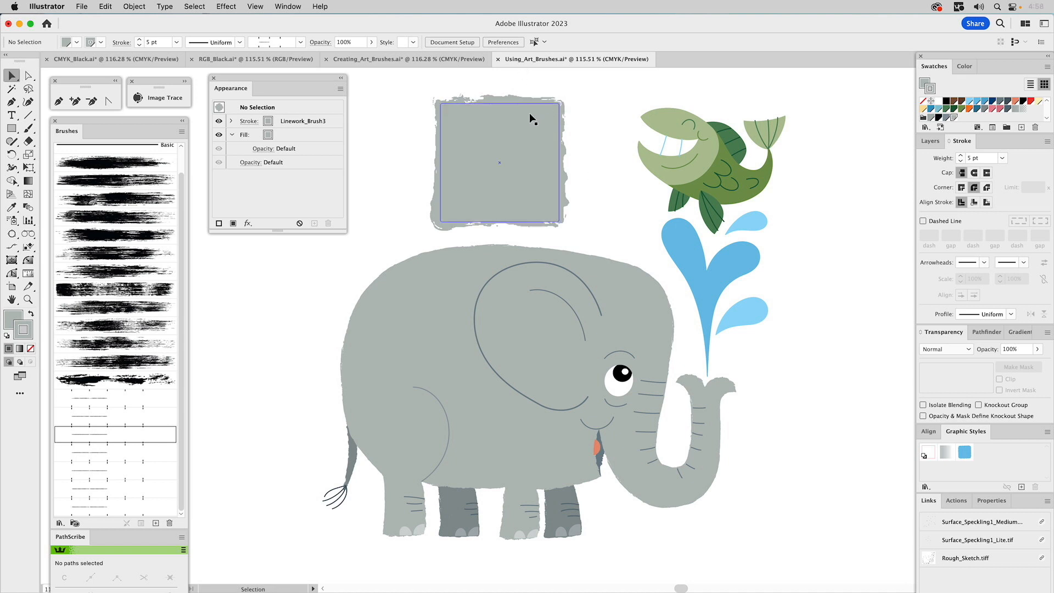
- Try a linear white-to-black gradient on the square's fill and brushed stroke, and undo both changes
click(624, 289)
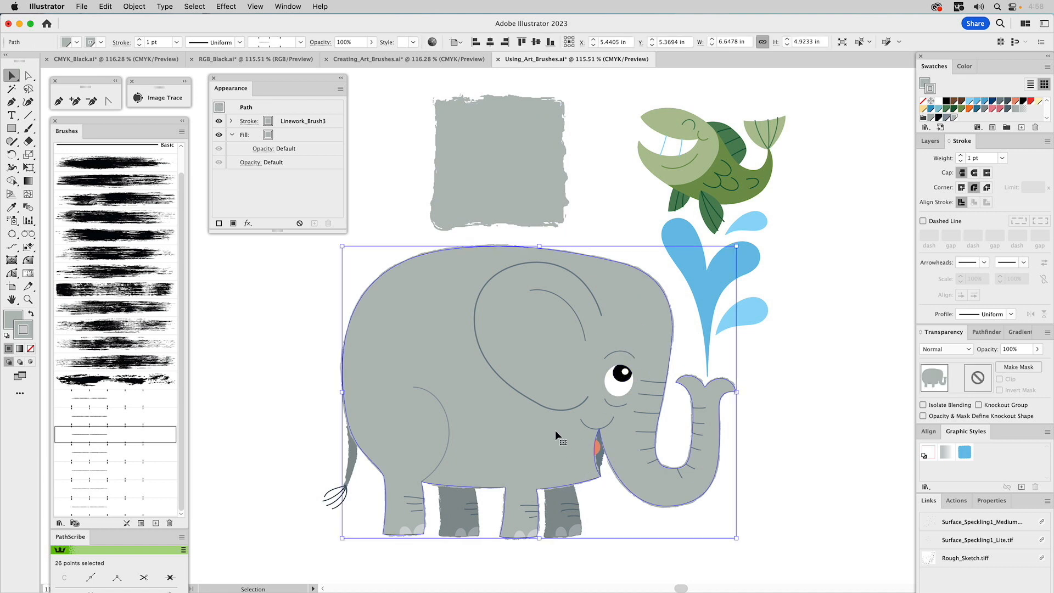
click(516, 121)
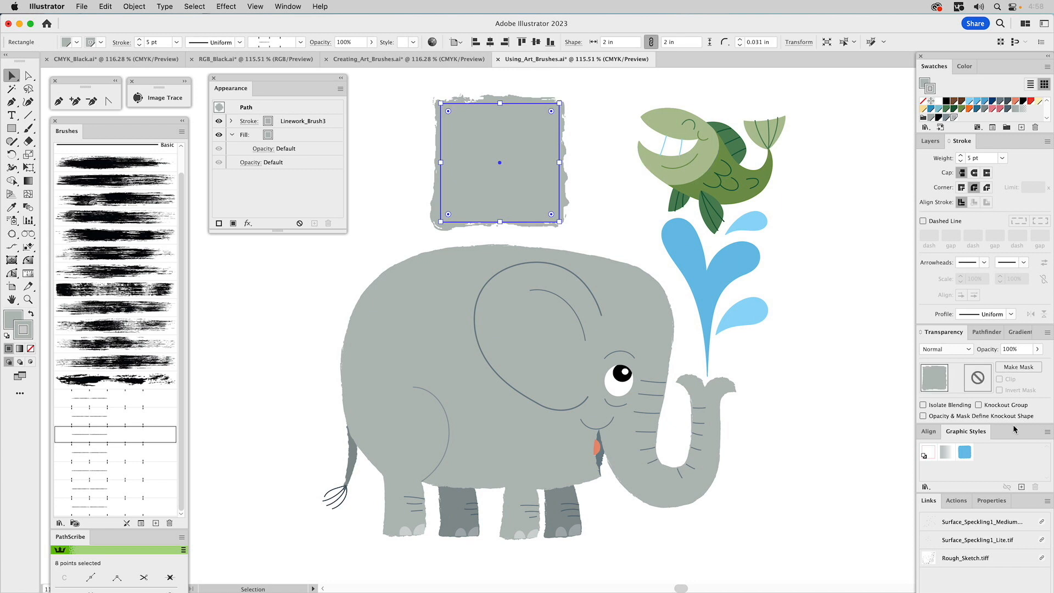
click(1017, 332)
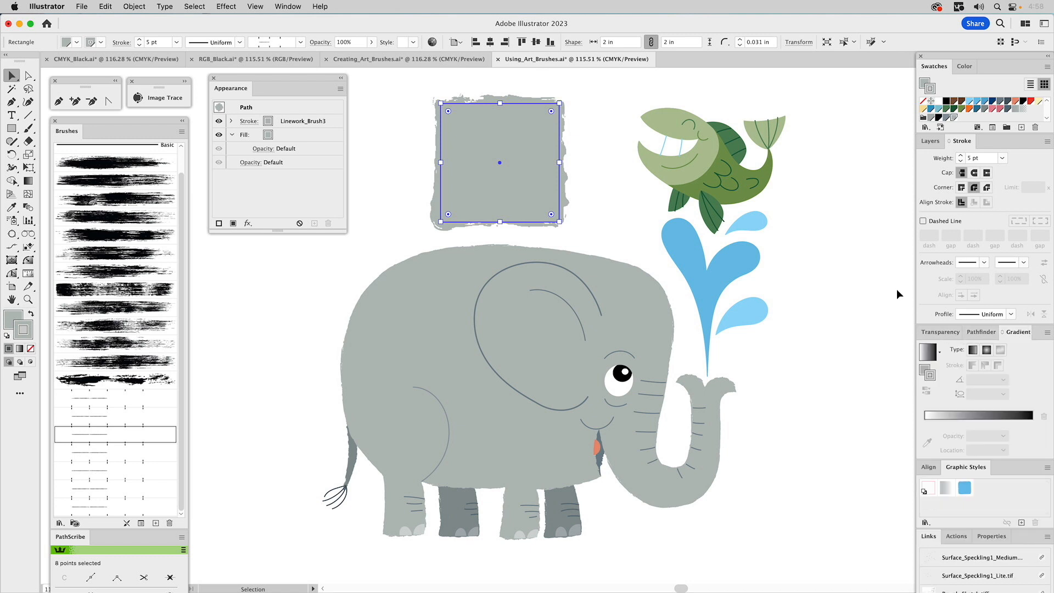
click(925, 83)
click(929, 358)
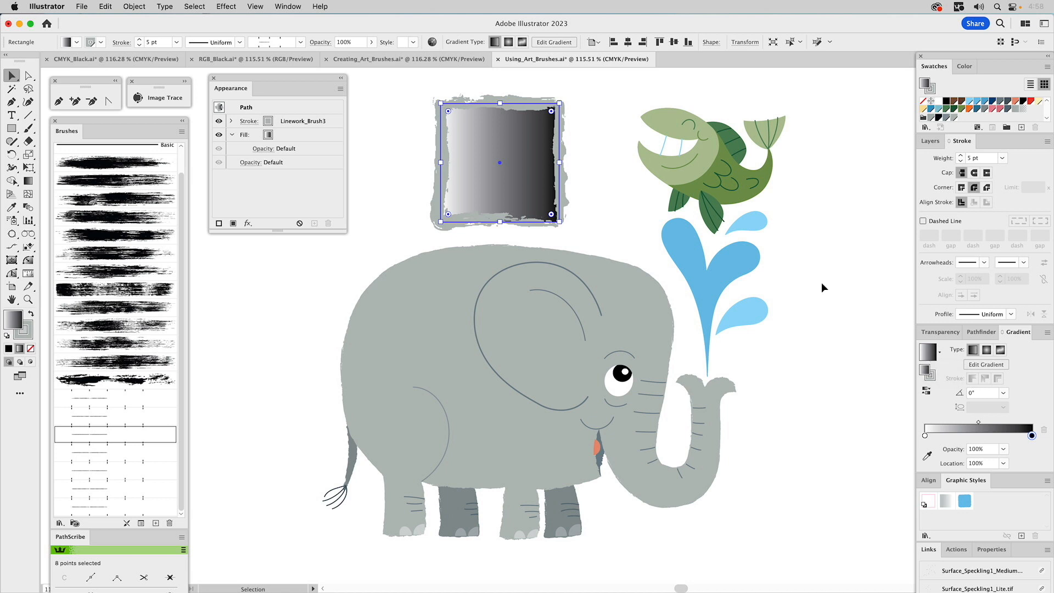
click(933, 90)
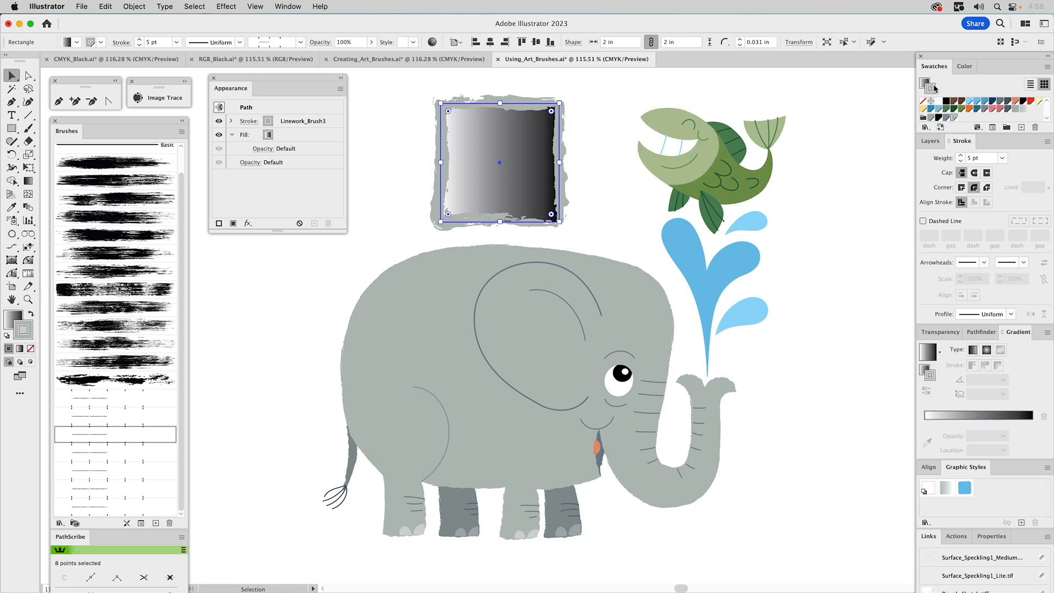
click(928, 351)
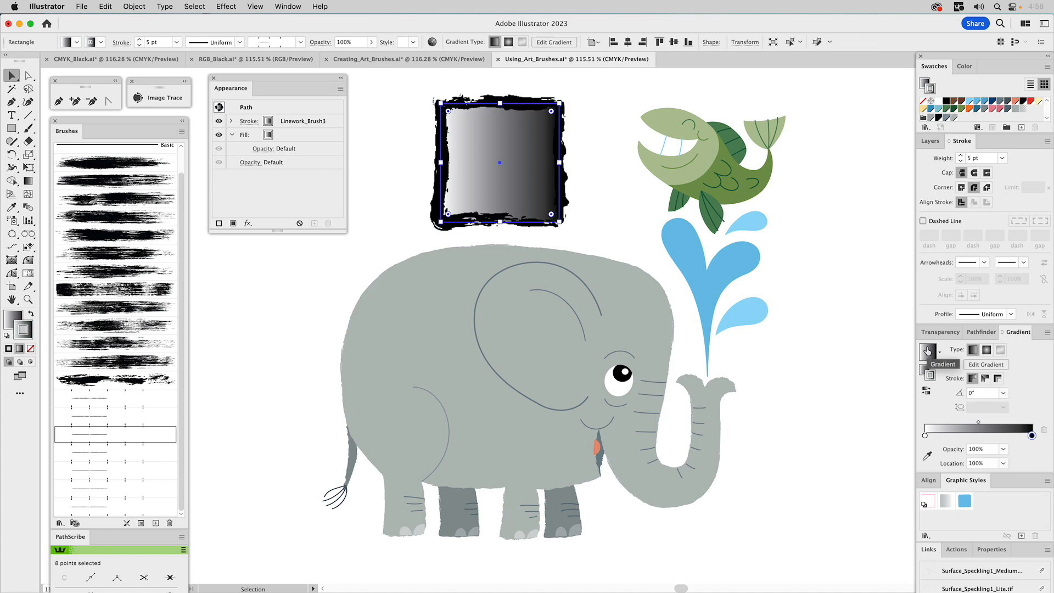
key(super+z)
key(super+z)
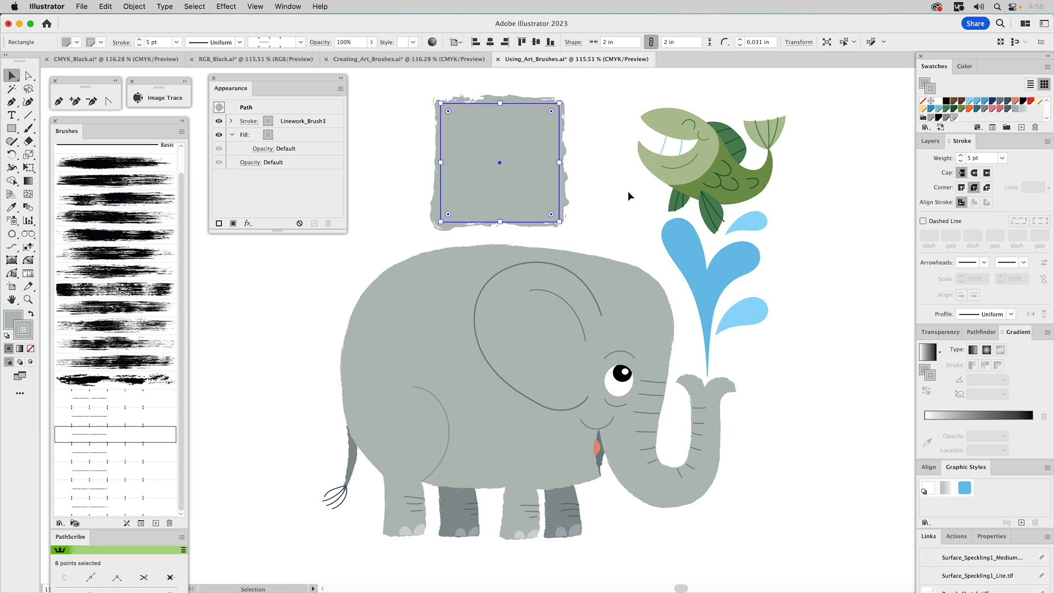
click(597, 155)
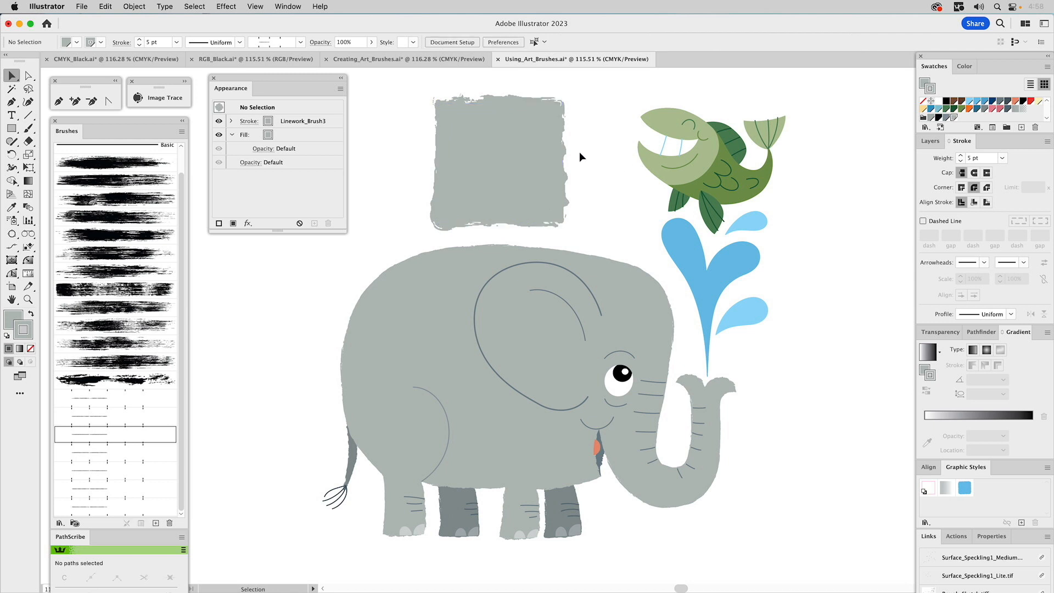
- Group the gray square, add a new fill to the group, and apply the gray gradient swatch to that fill
click(551, 194)
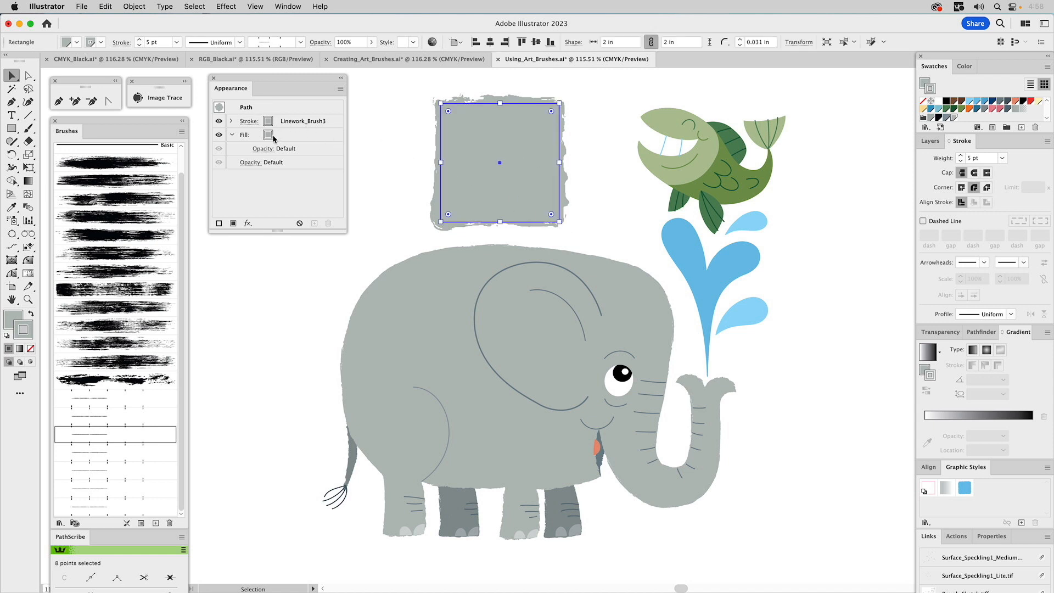
key(a)
key(v)
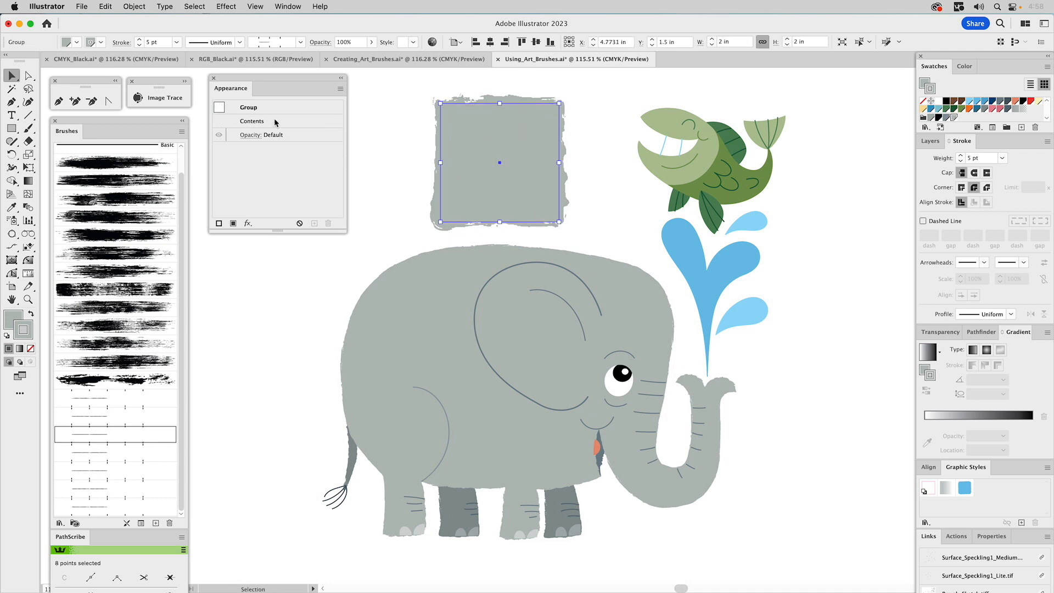
click(258, 109)
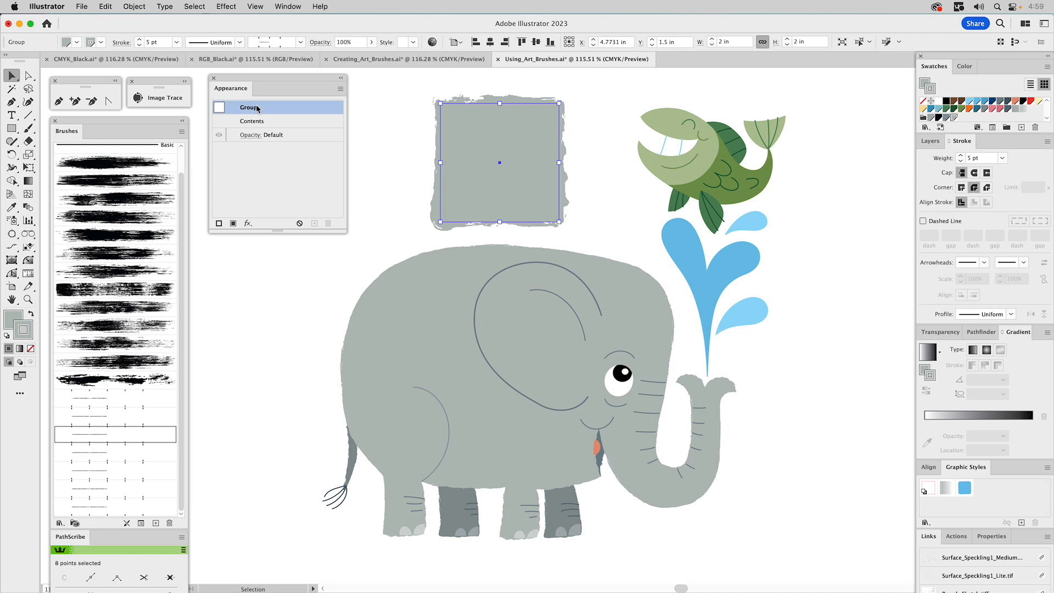
click(341, 89)
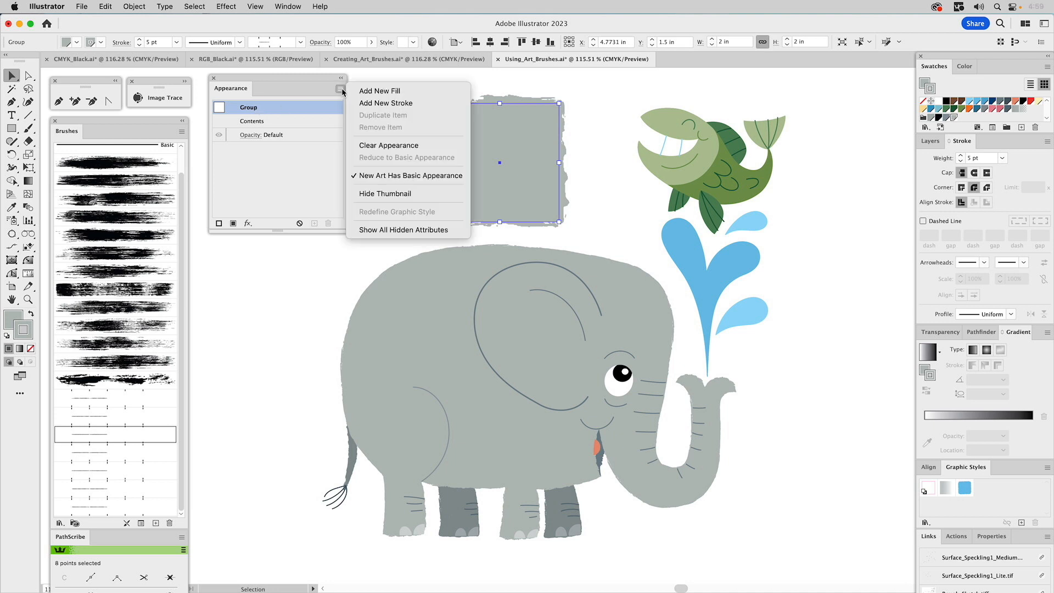
click(377, 94)
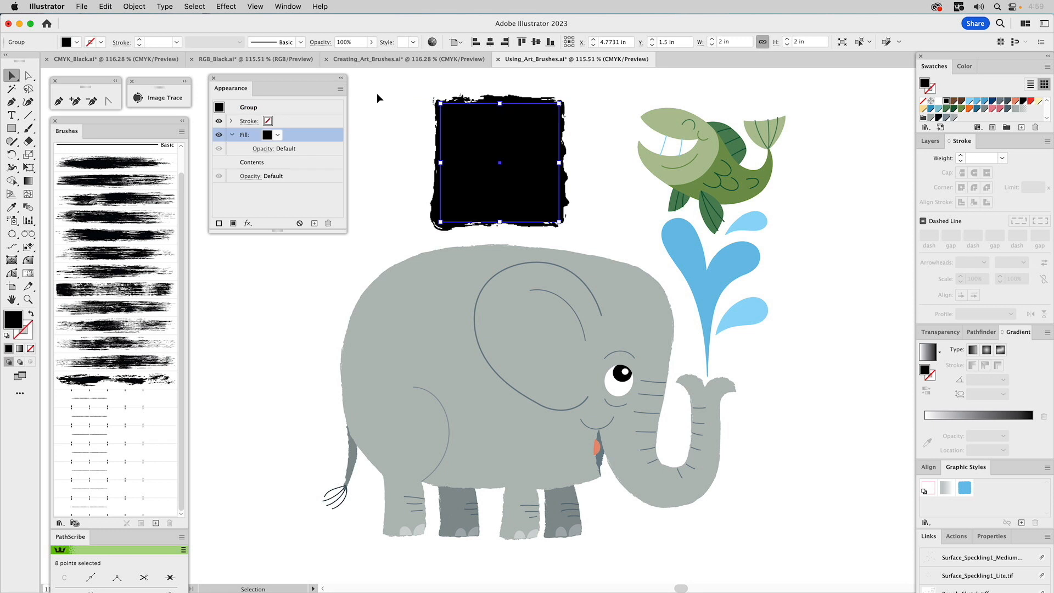
click(277, 135)
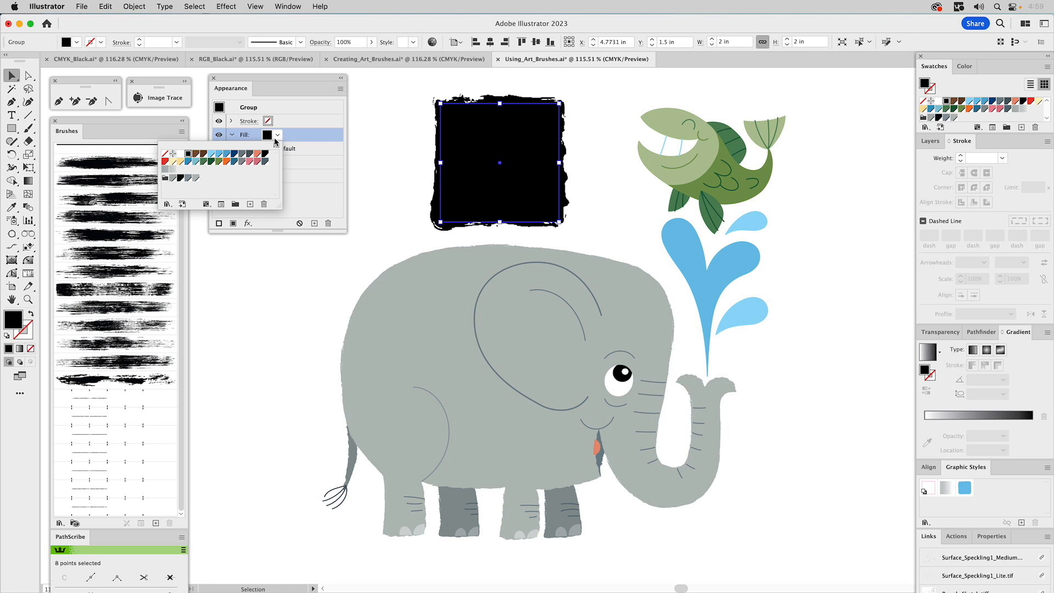
click(166, 174)
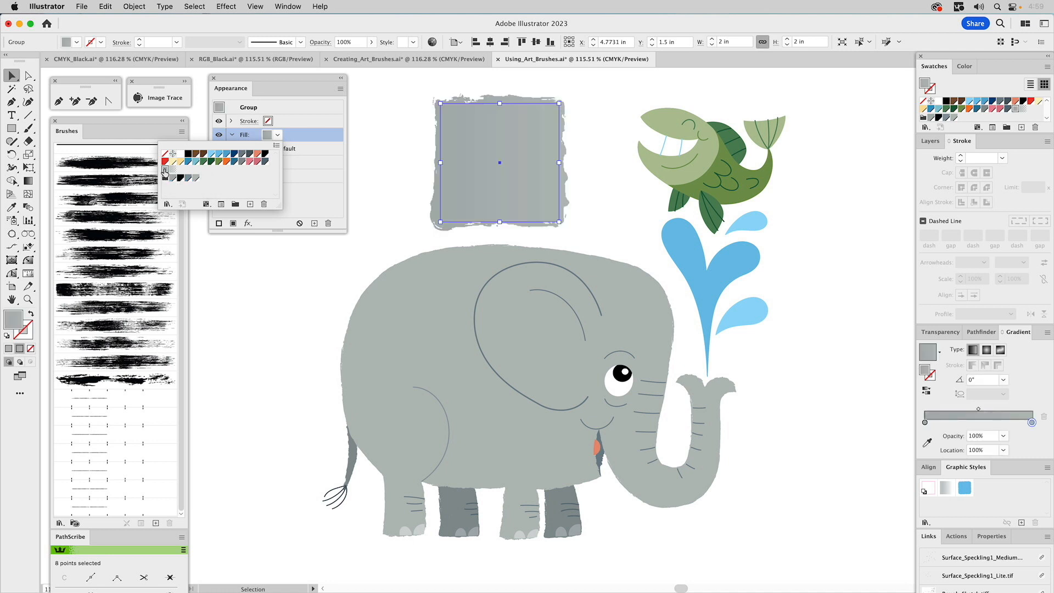
click(396, 148)
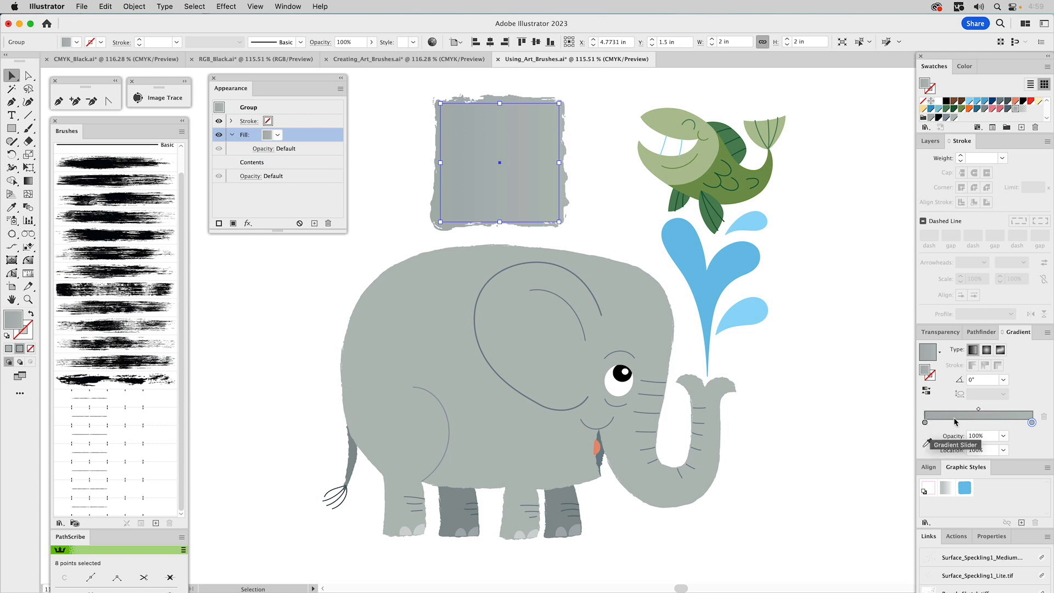
click(599, 105)
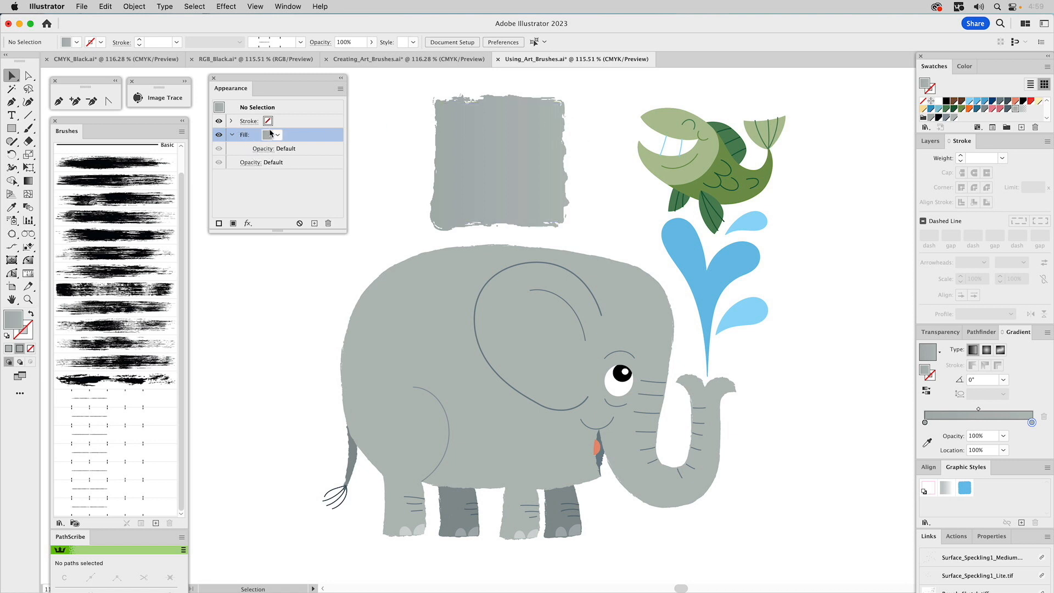
- Examine the appearance attributes of the square's group and of the path inside it
click(294, 108)
click(501, 130)
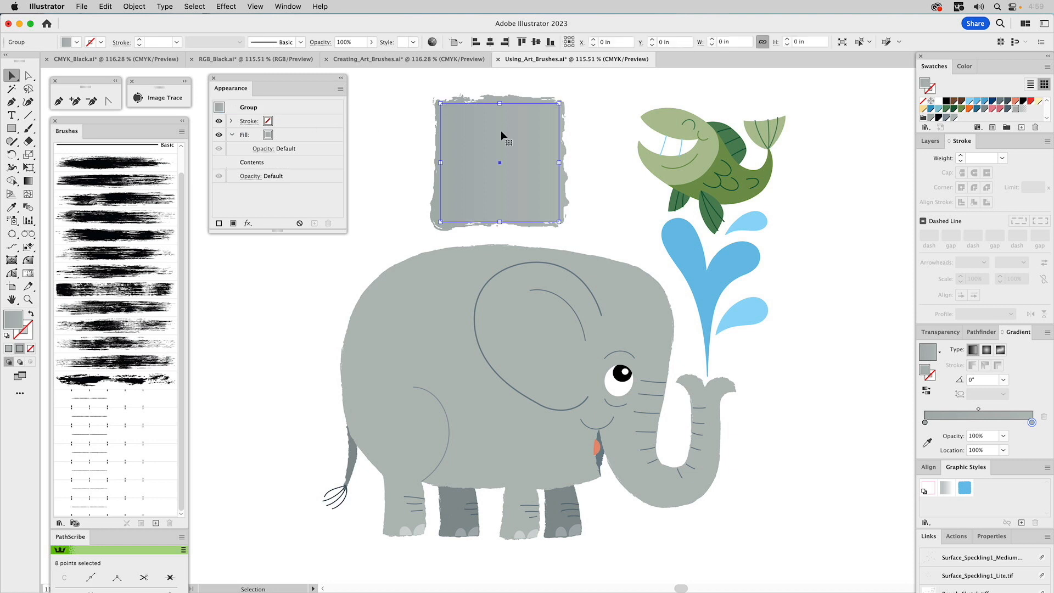
double_click(251, 163)
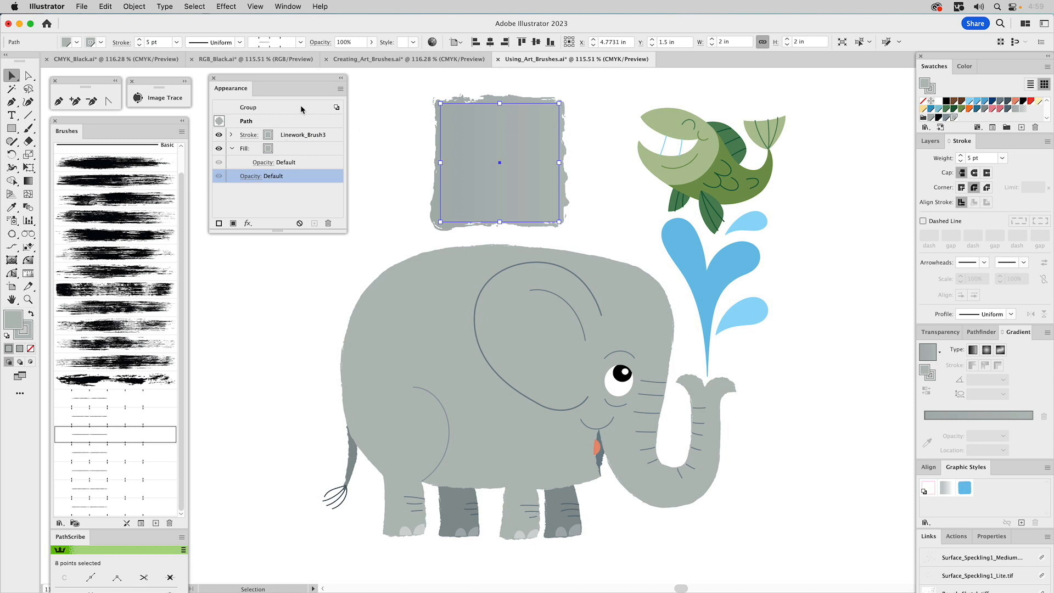
click(377, 103)
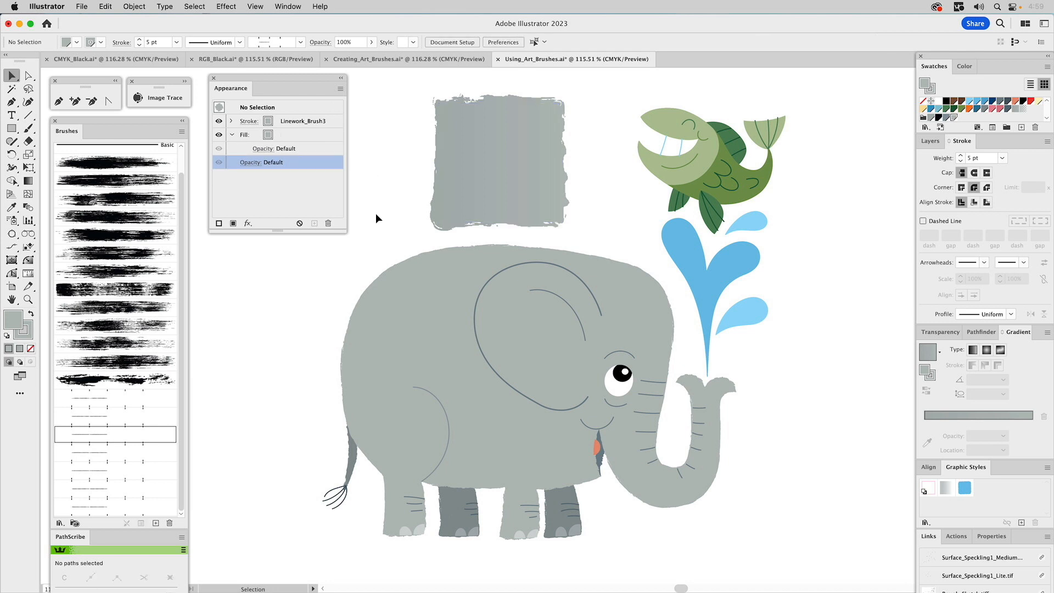
- Group the elephant's body shape, add a new fill to the group, and apply the gray gradient swatch to it
click(393, 287)
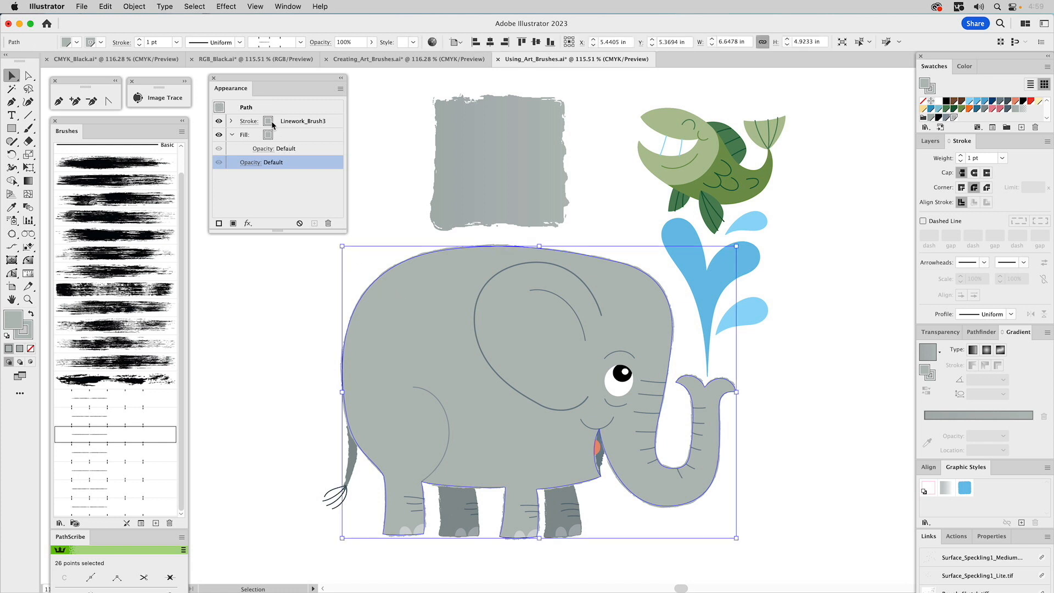
click(232, 134)
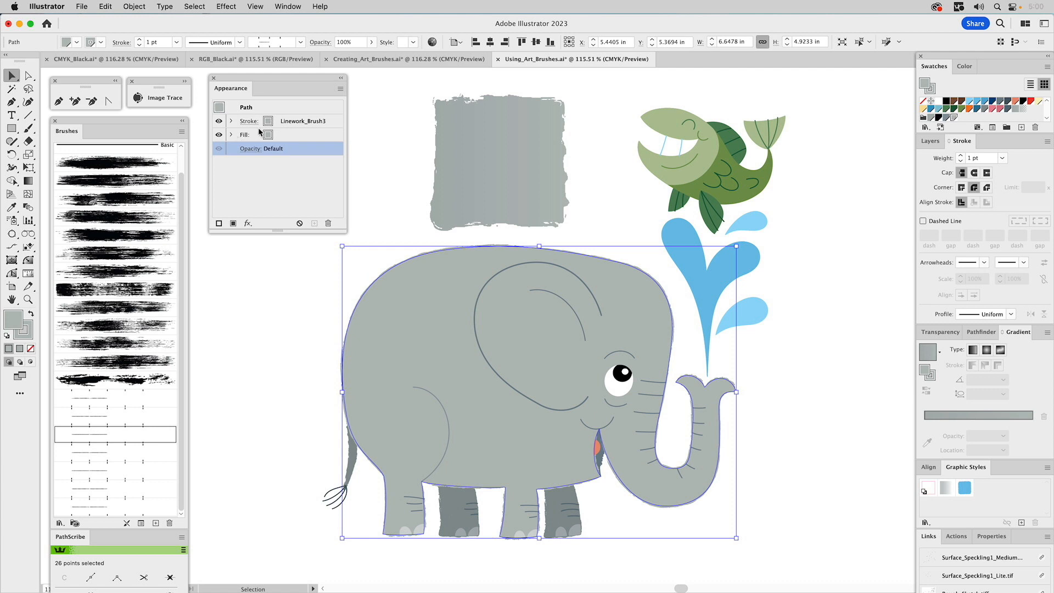
click(282, 107)
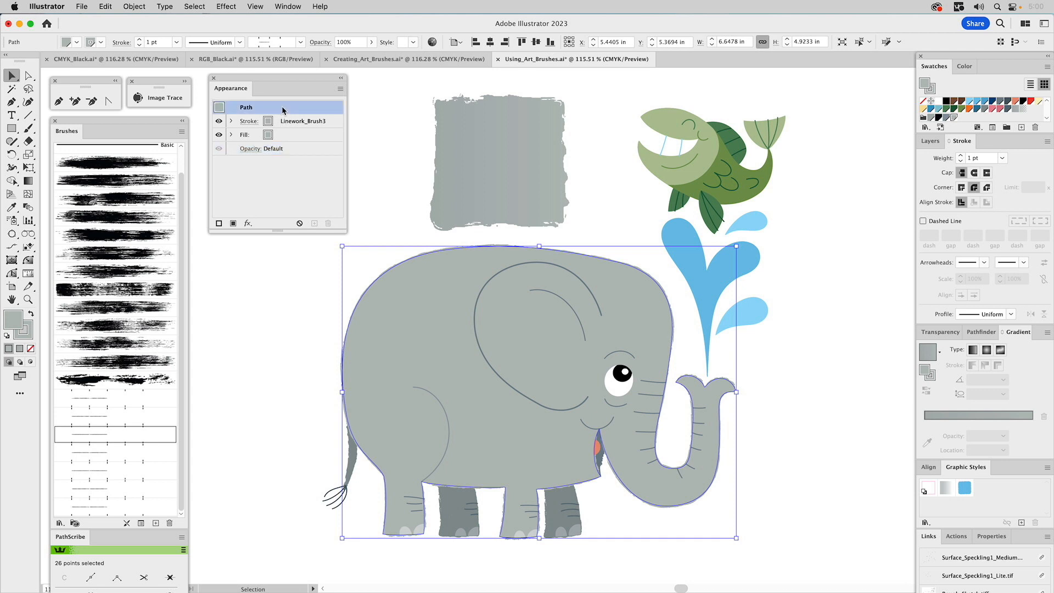
key(super+g)
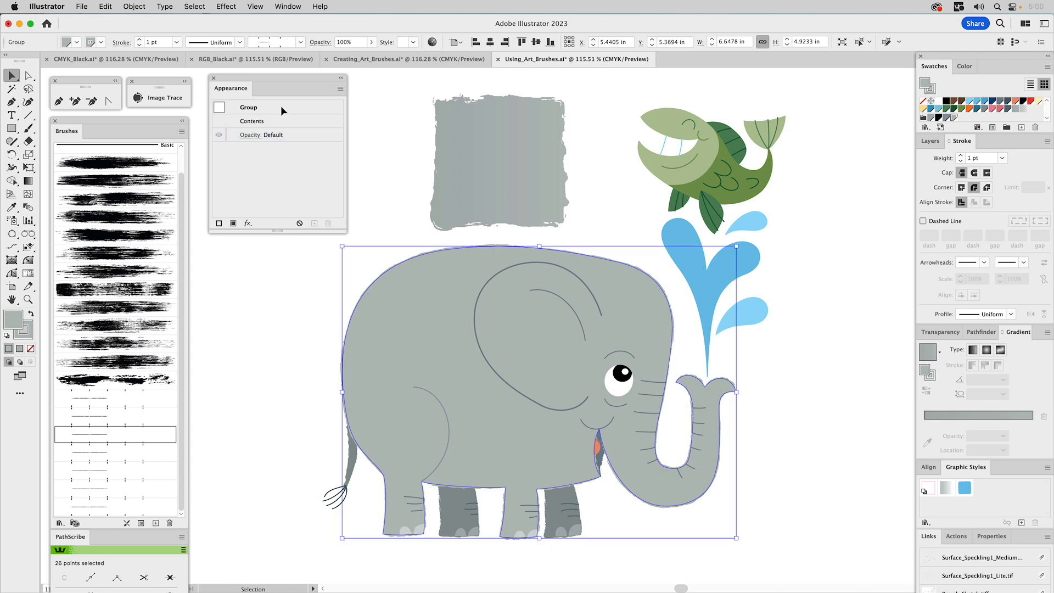
click(269, 107)
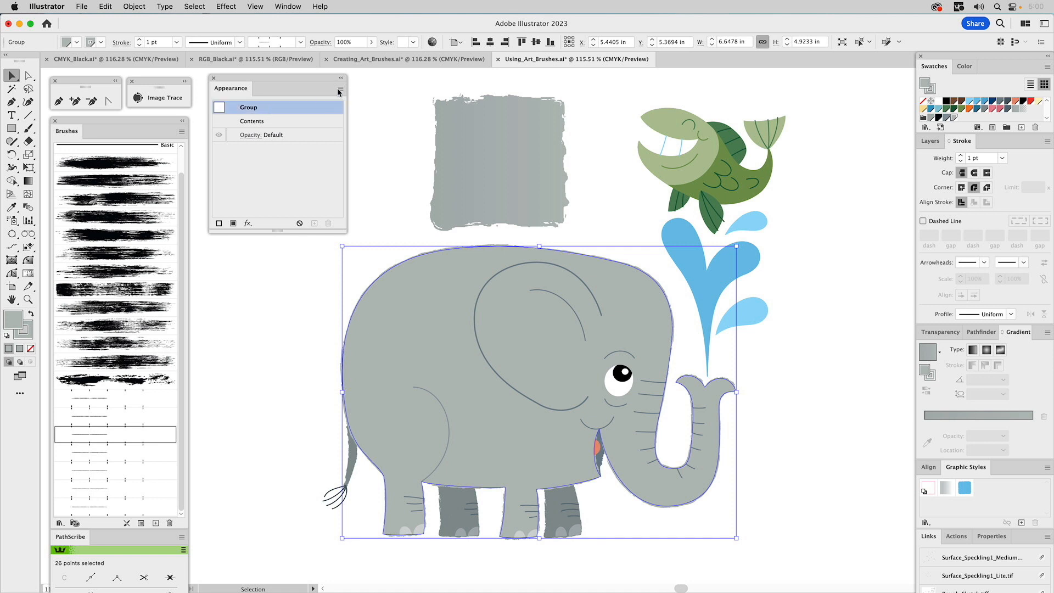
click(340, 89)
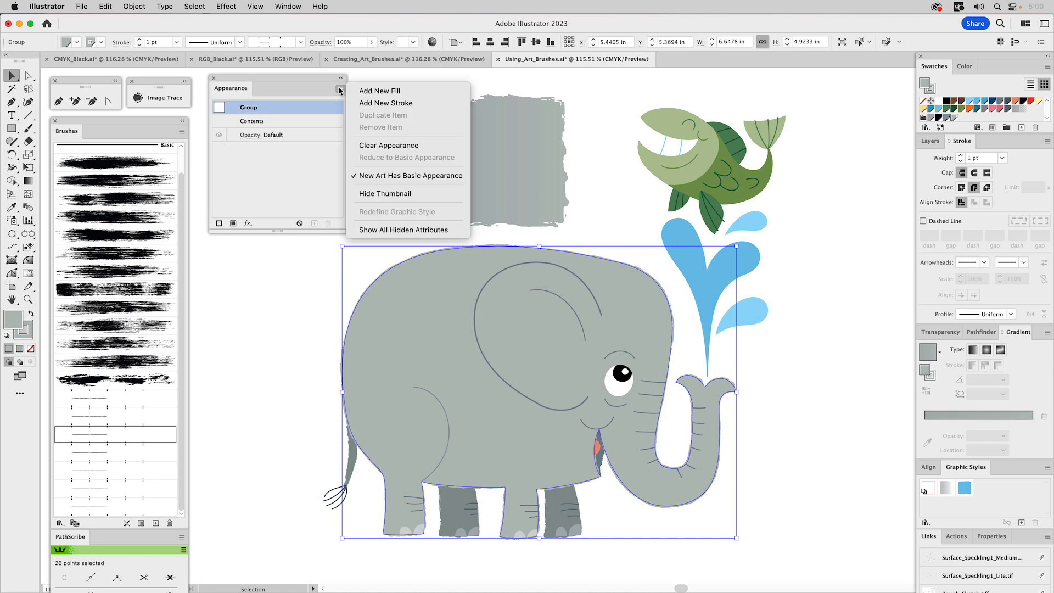
click(374, 90)
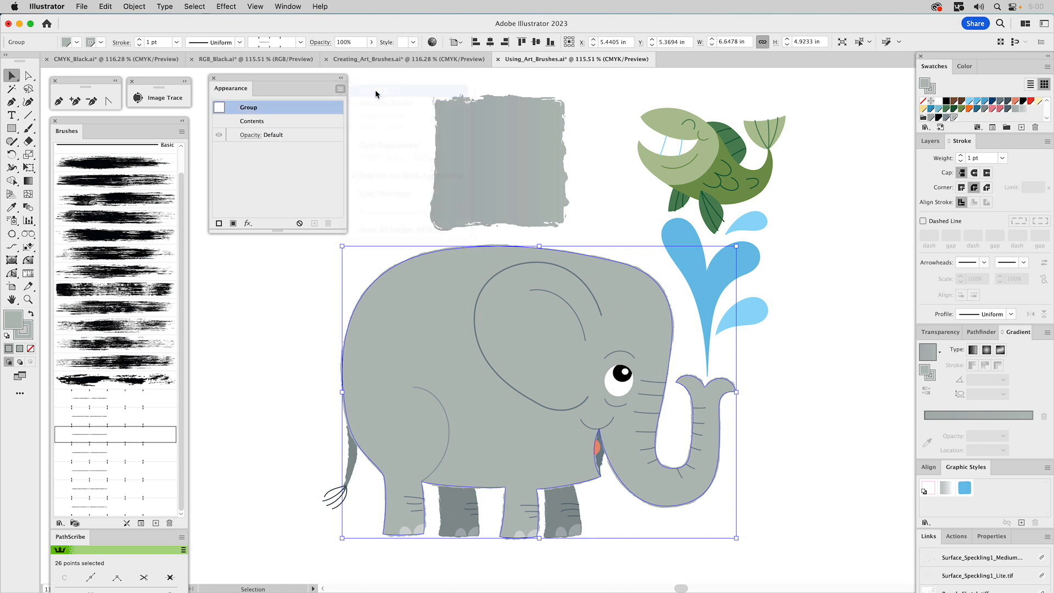
click(279, 135)
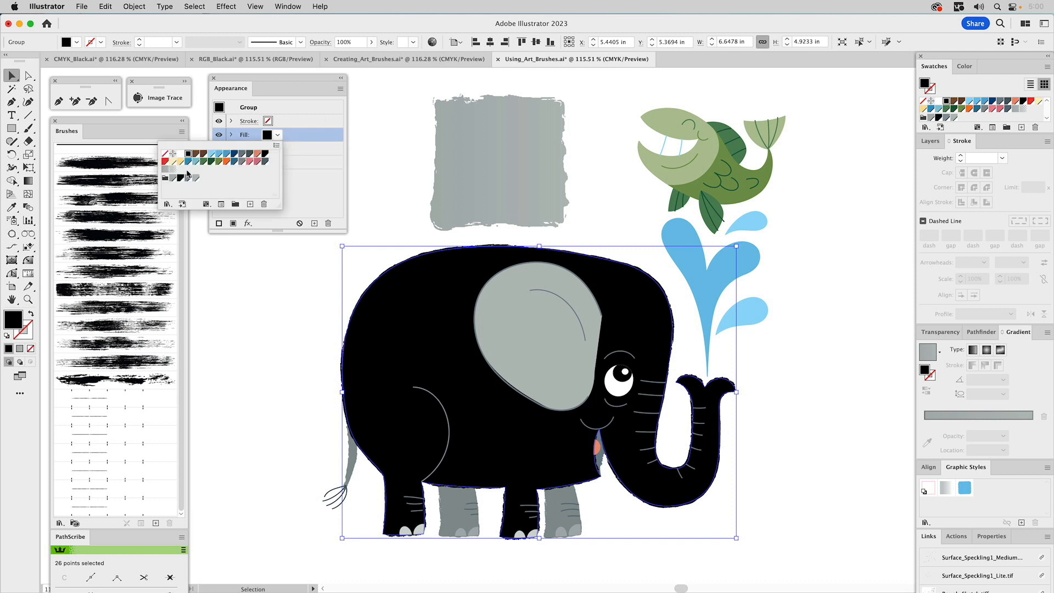
click(164, 169)
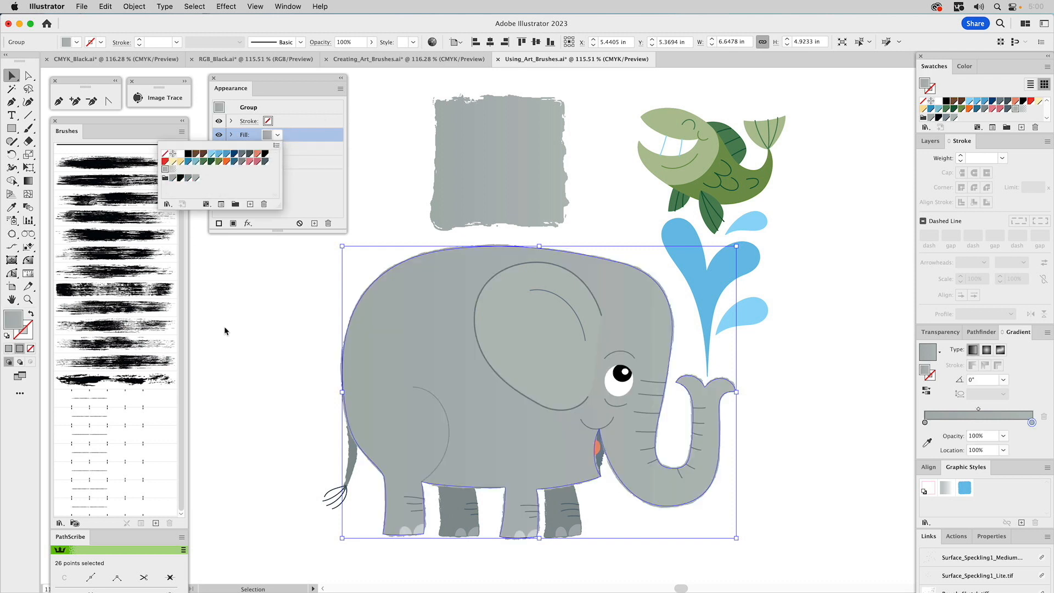
- Delete the gray test square above the elephant
click(259, 318)
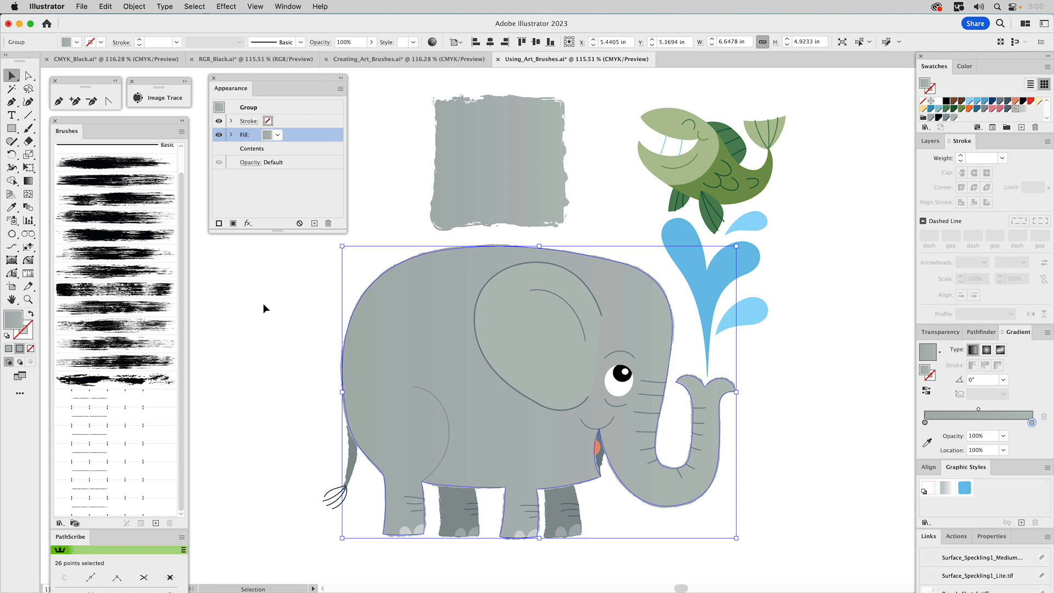
click(268, 308)
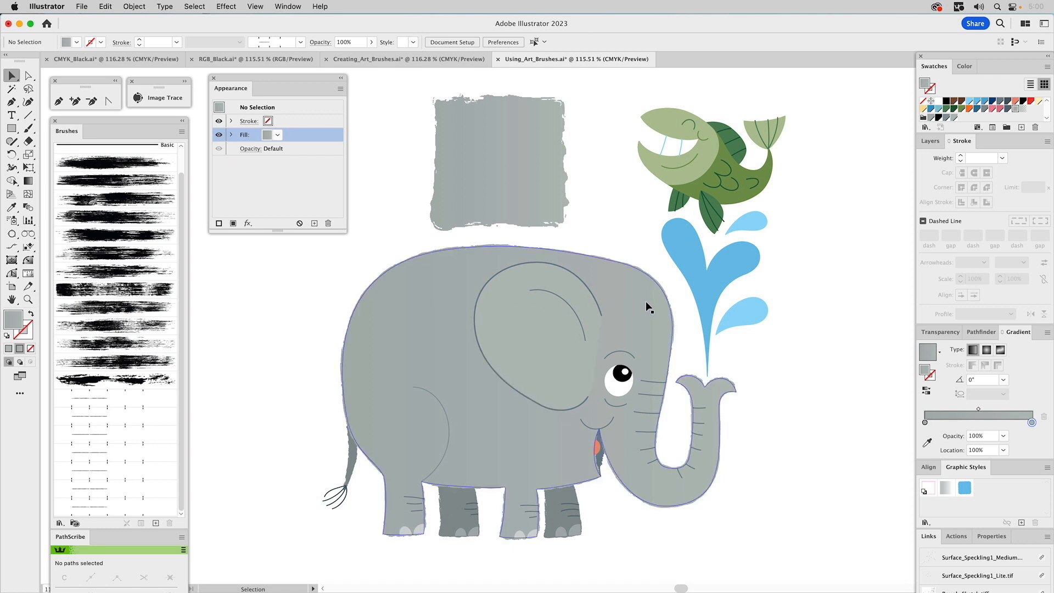
click(504, 316)
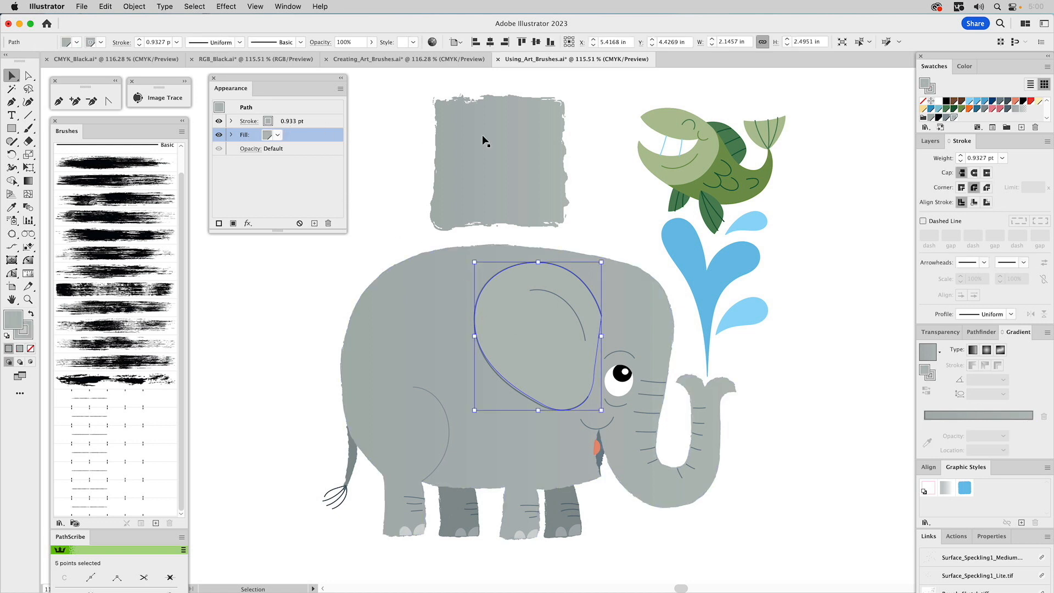
click(486, 116)
key(Delete)
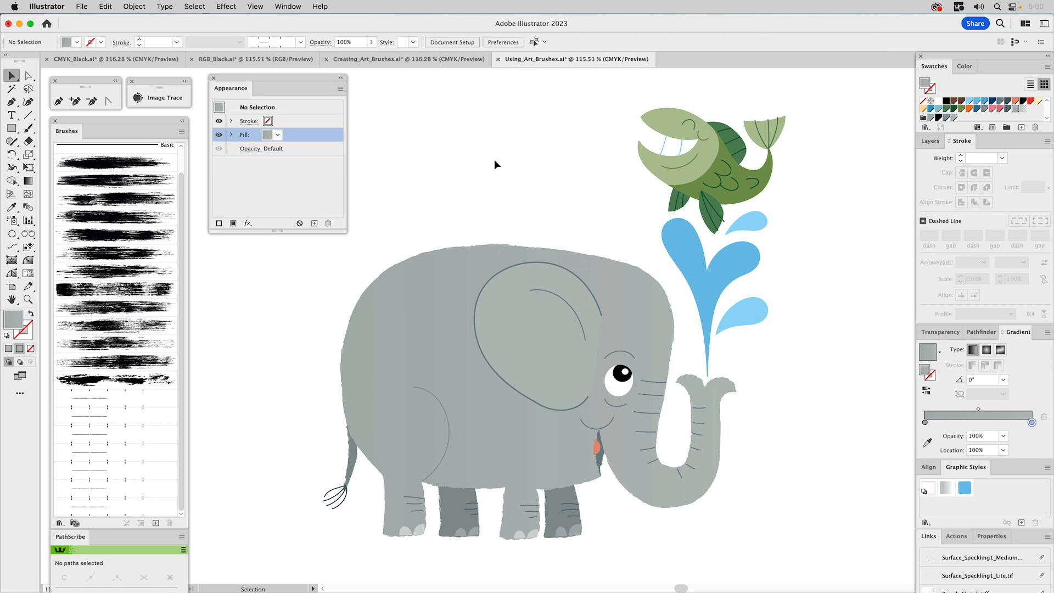
- Fill the elephant's ear shape with the gradient swatch that fades to transparent
click(503, 311)
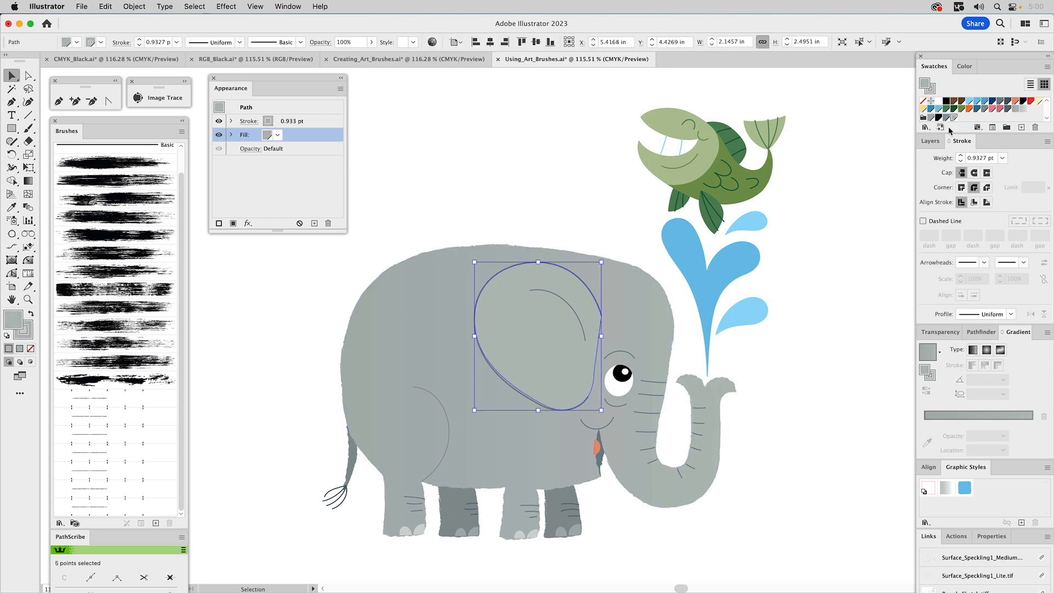
click(930, 141)
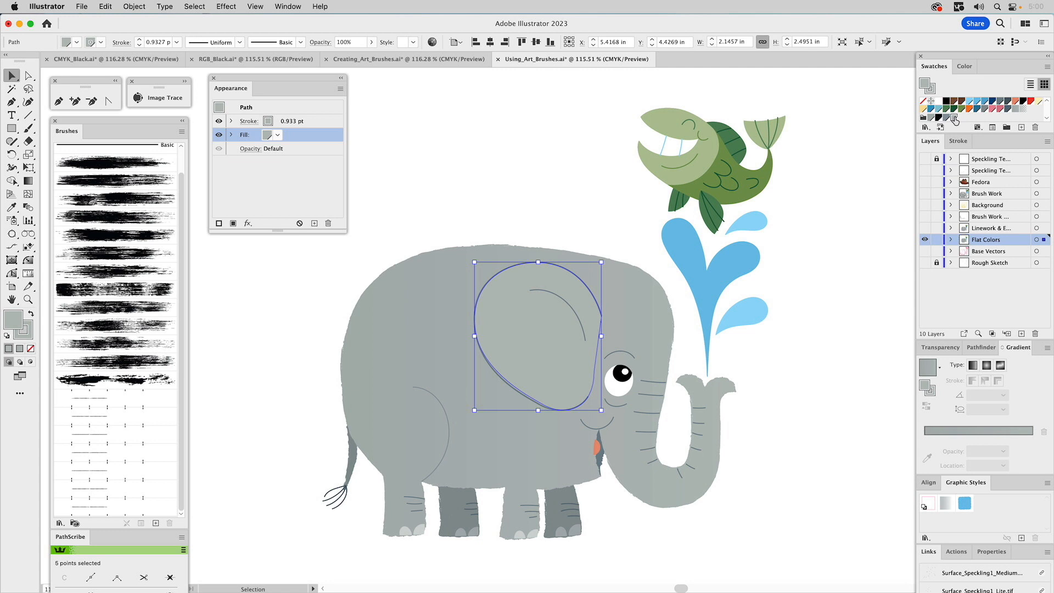
click(1025, 111)
click(549, 162)
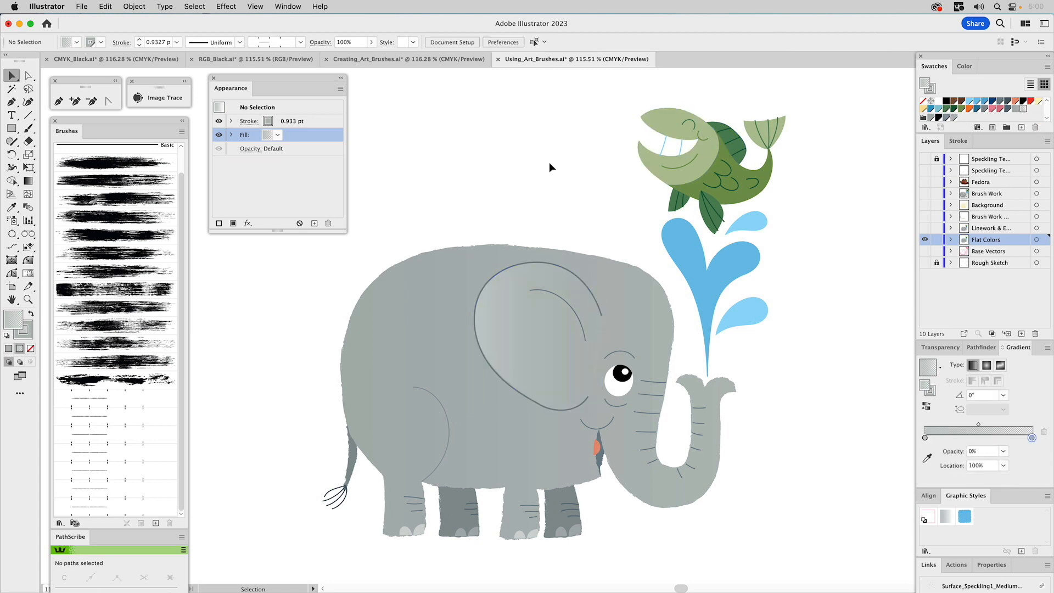
- Apply Linework_Brush3 to the ear's outline and set its stroke weight to 1.4 pt
click(492, 281)
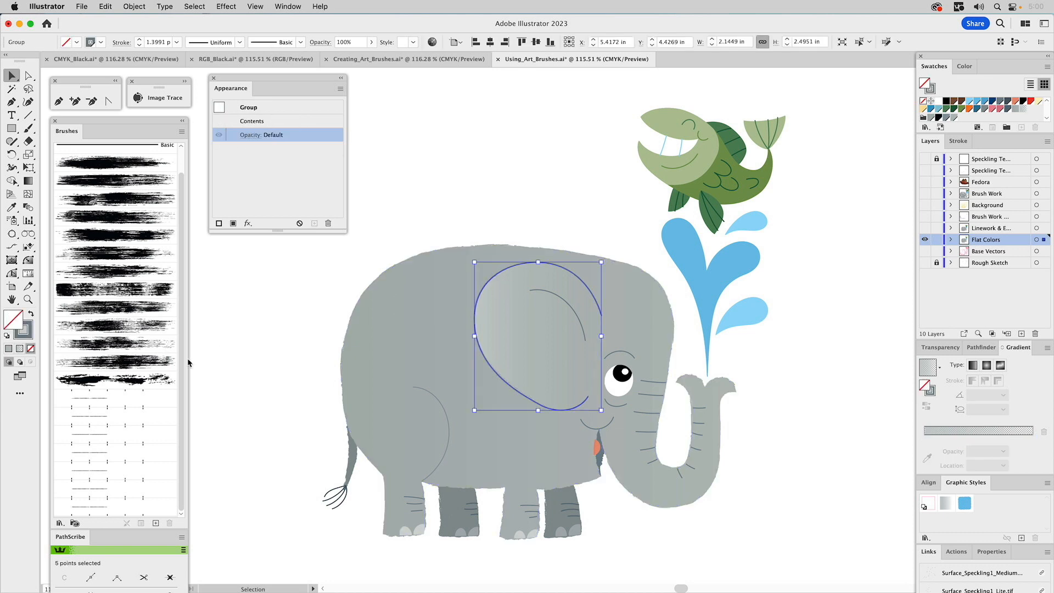
click(115, 431)
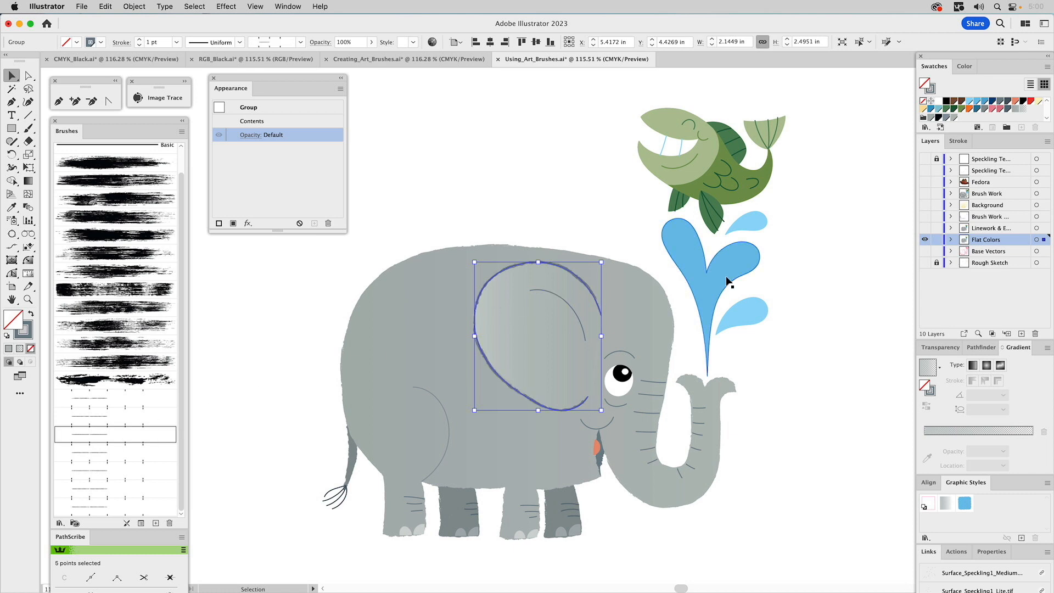
click(967, 142)
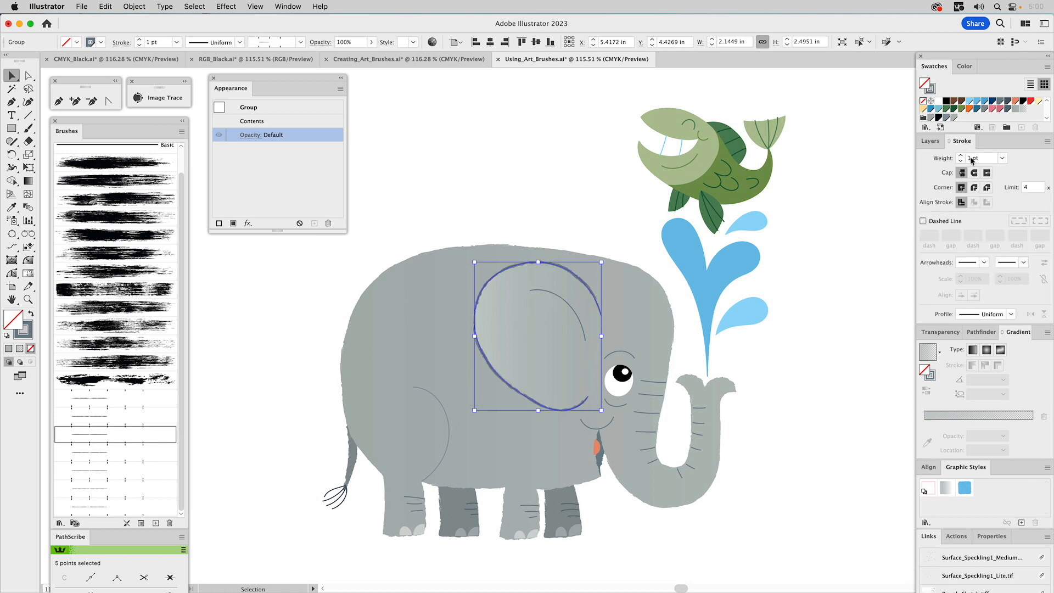
click(976, 158)
text(.4)
key(Return)
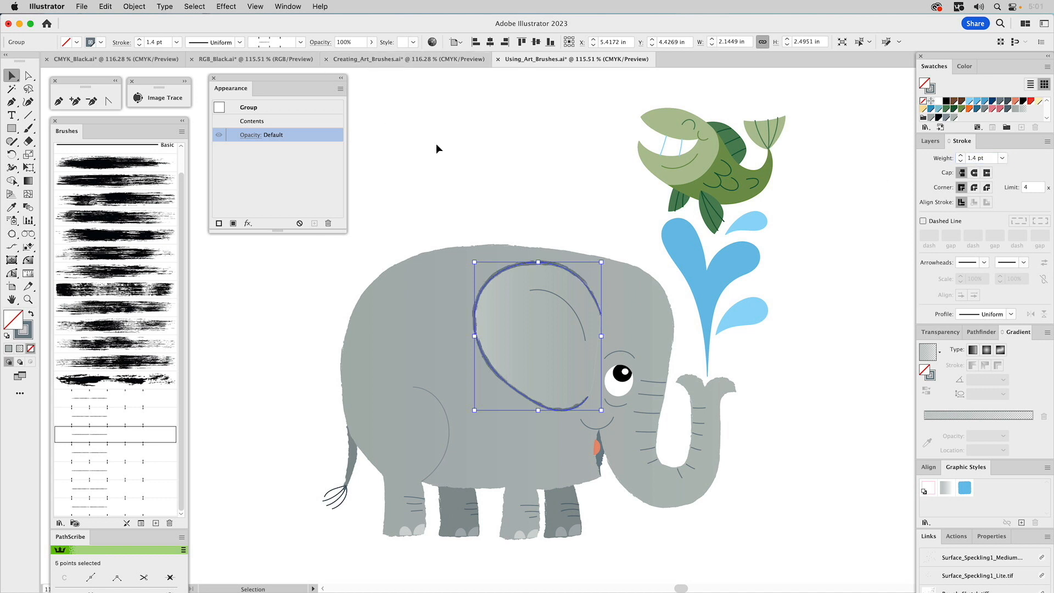
click(522, 207)
- Apply Linework_Brush3 to the curved line inside the ear and to the curve of the hind leg
click(545, 290)
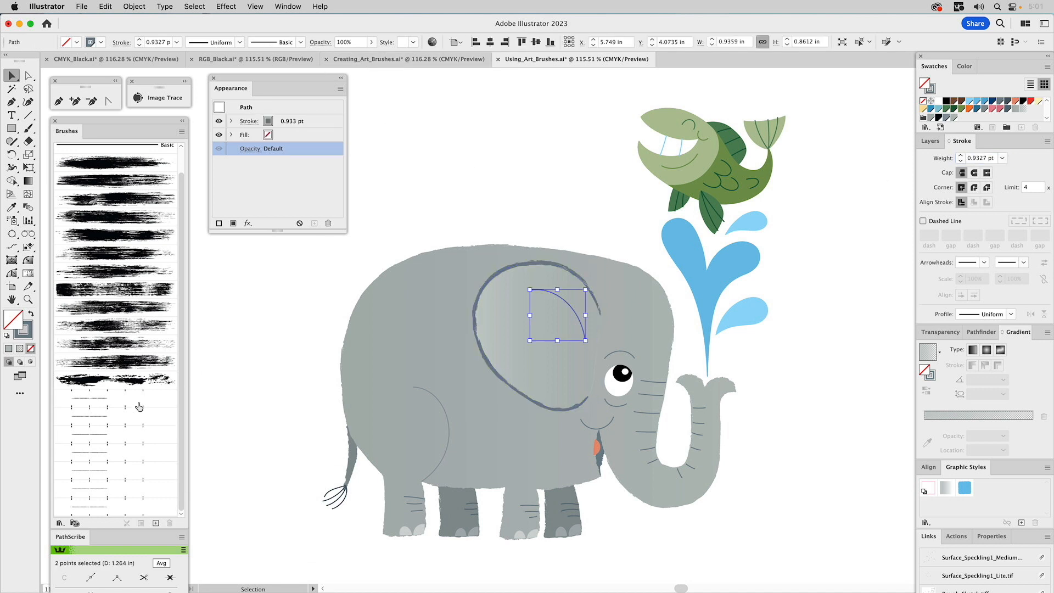
click(115, 434)
click(422, 389)
click(101, 437)
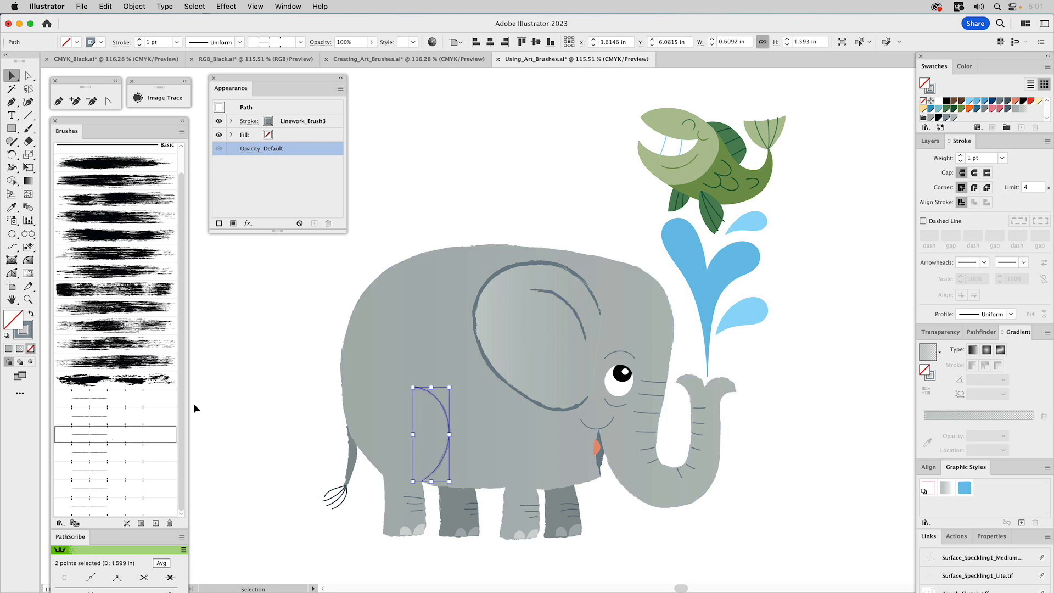
click(272, 328)
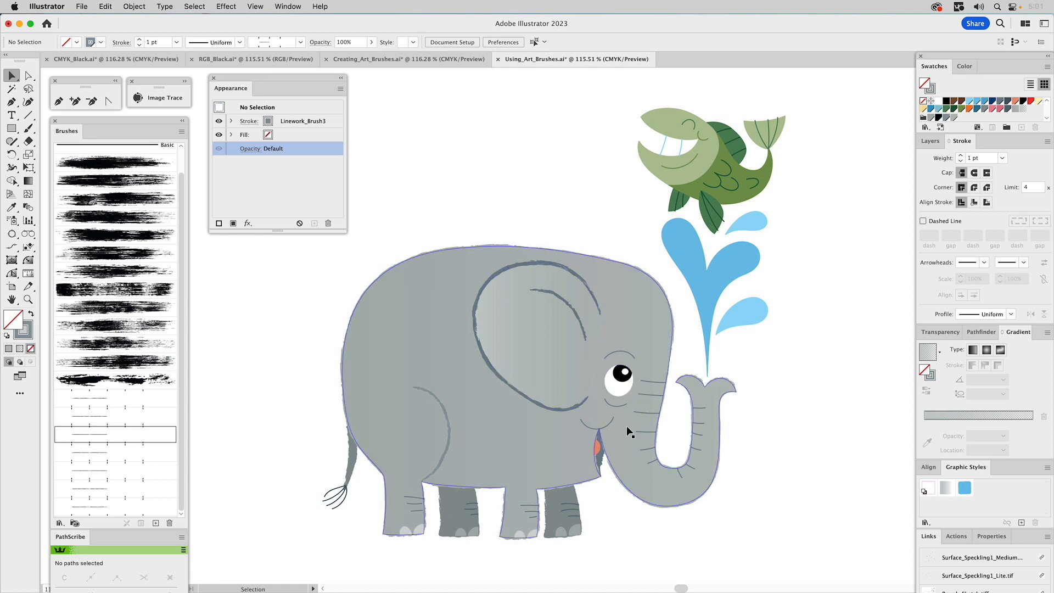
- Apply Linework_Brush7 to the two outermost hairs of the tail tuft and set their stroke weight to 0.7 pt
click(27, 301)
drag(302, 468, 390, 542)
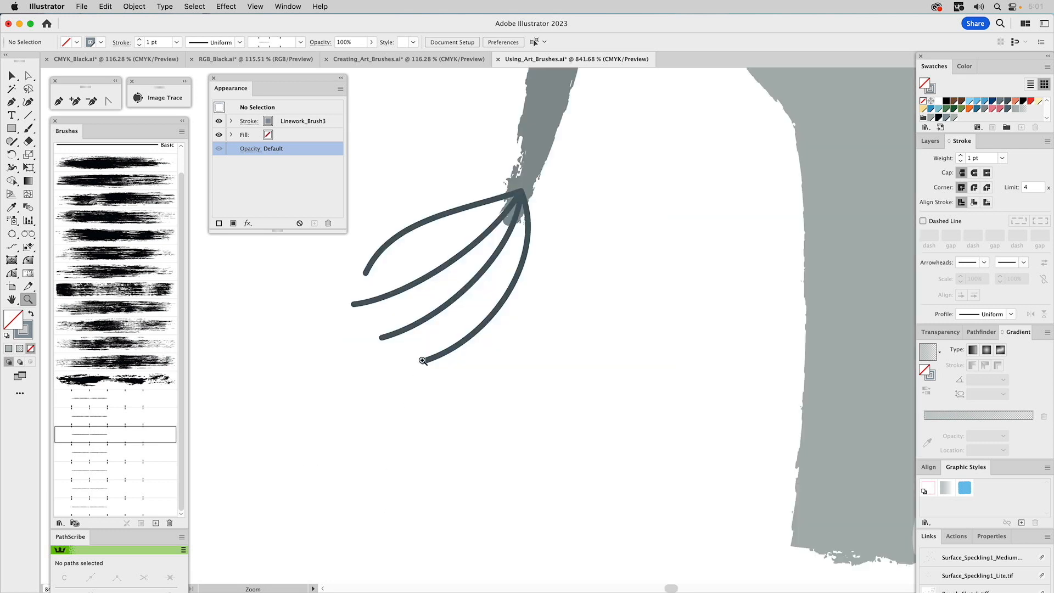
key(a)
drag(436, 204, 533, 254)
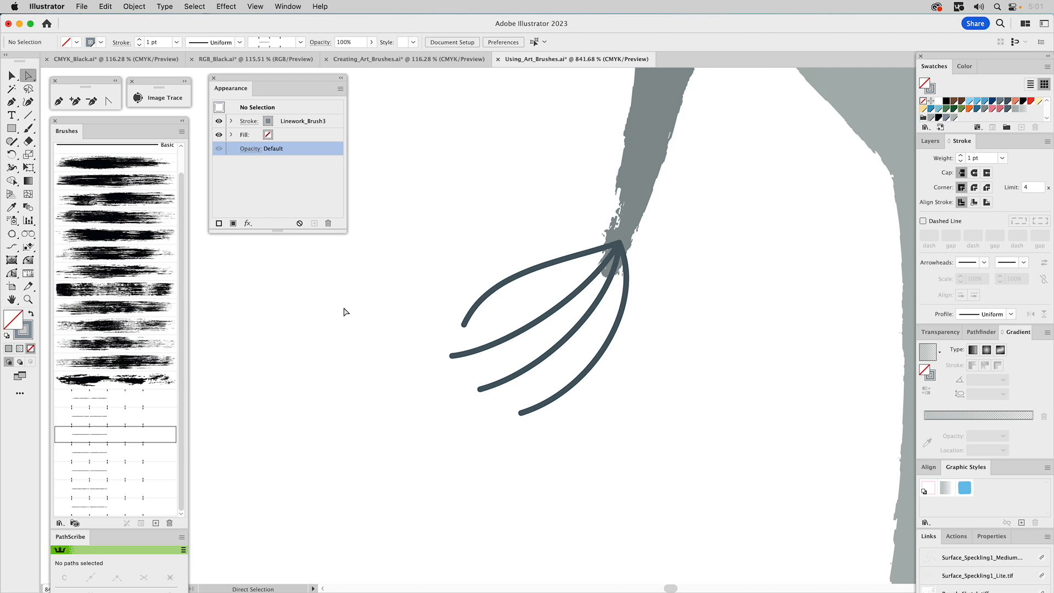
drag(520, 256, 500, 300)
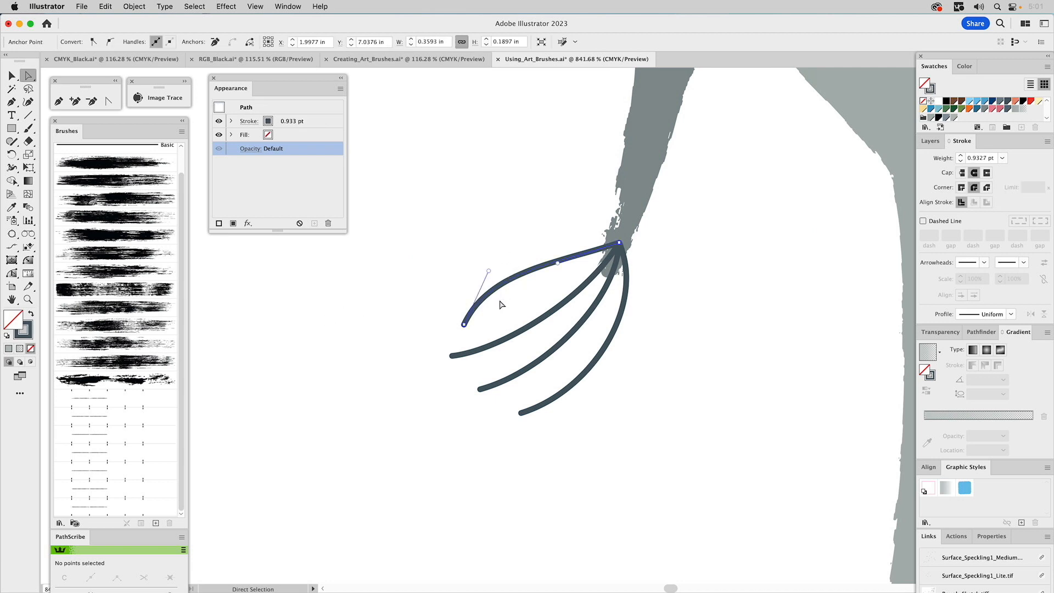
shift+click(588, 372)
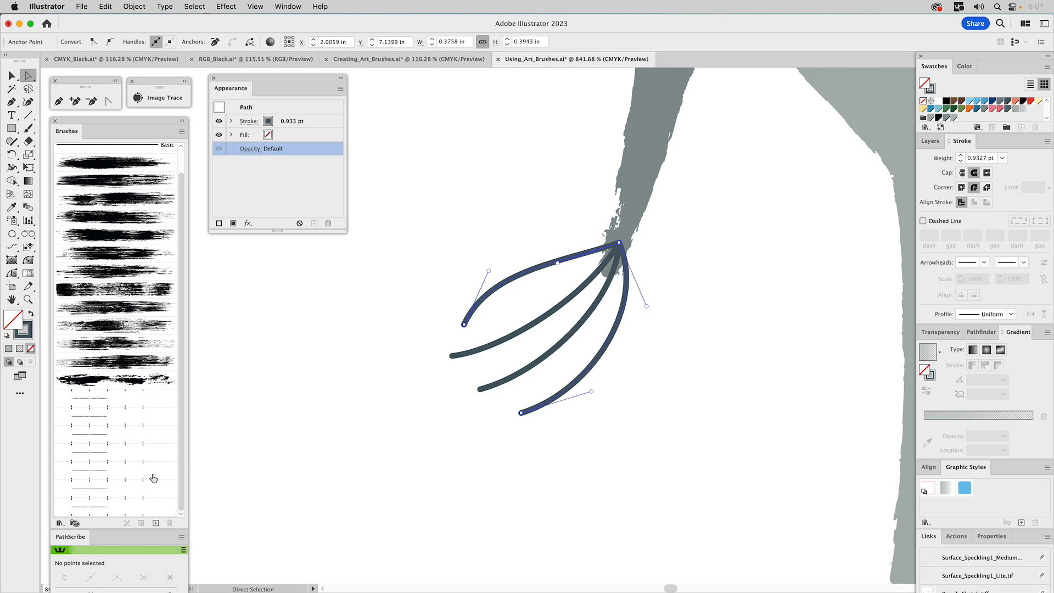
click(118, 508)
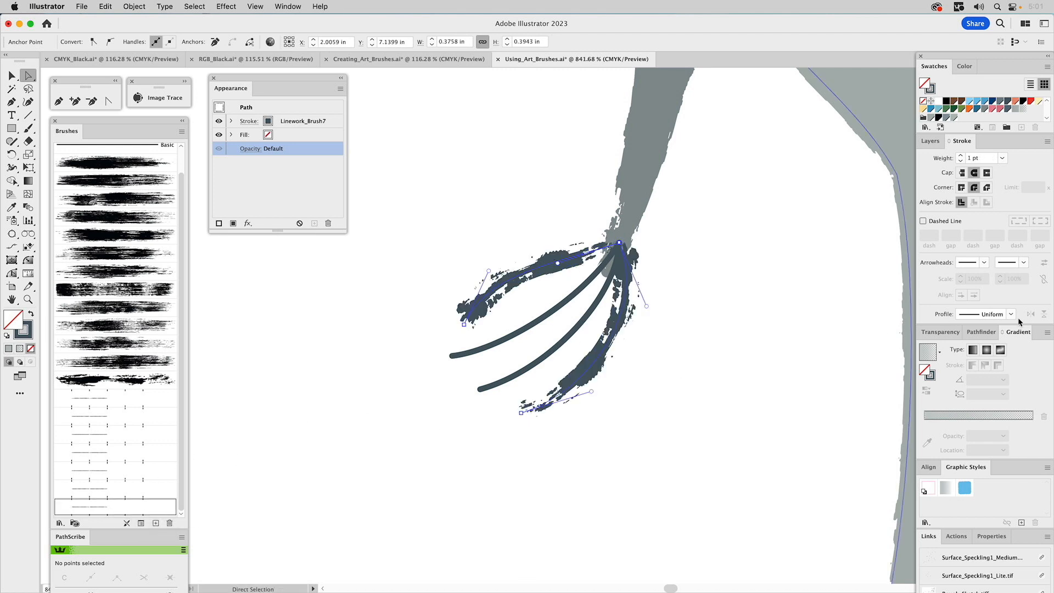
double_click(972, 158)
text(.7)
key(Return)
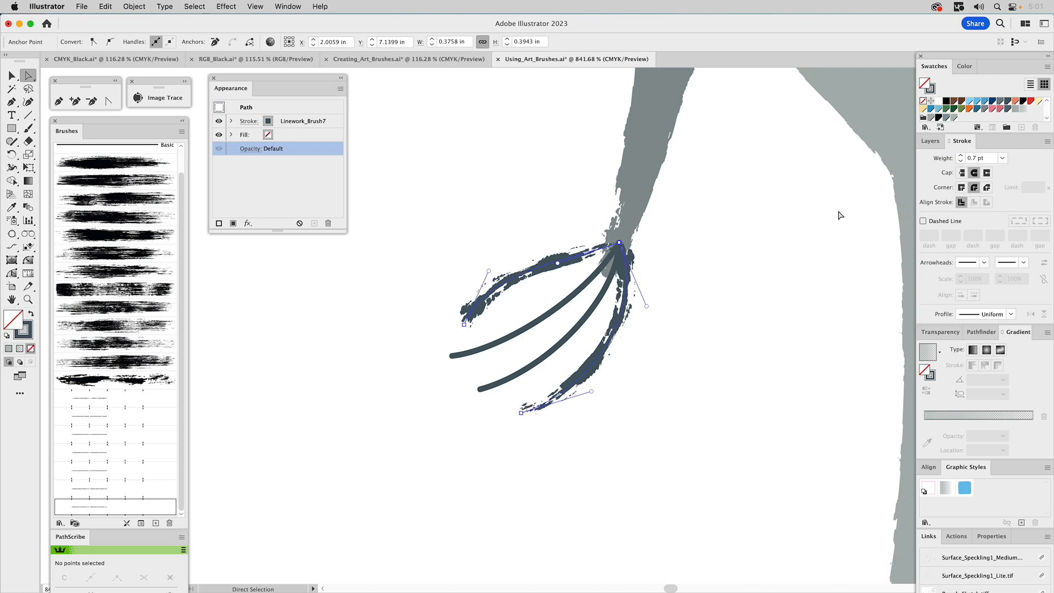
- Apply Linework_Brush1 to the upper middle tail hair and set its stroke weight to 0.7 pt
click(559, 315)
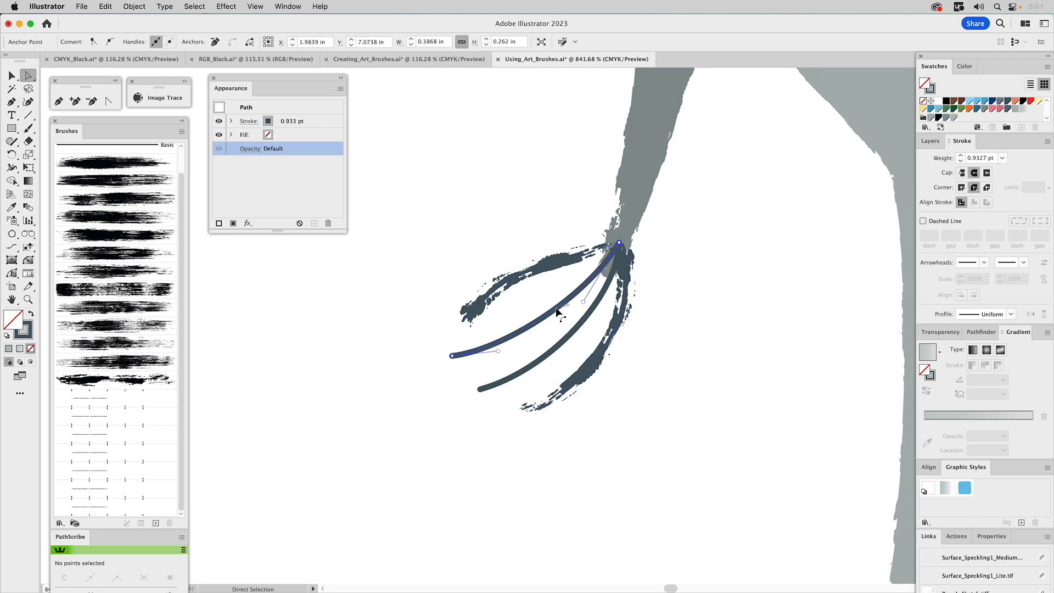
click(124, 399)
double_click(970, 159)
text(.)
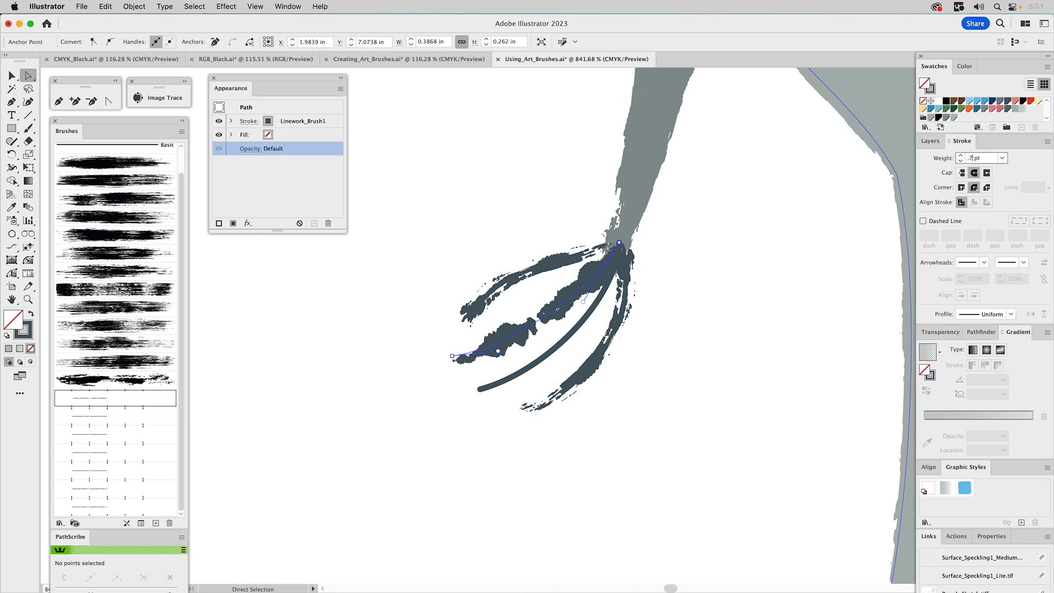
text(7)
key(Return)
- Apply Linework_Brush4 to the lower middle tail hair, try a 0.5 pt stroke weight, and settle on 0.7 pt
click(595, 312)
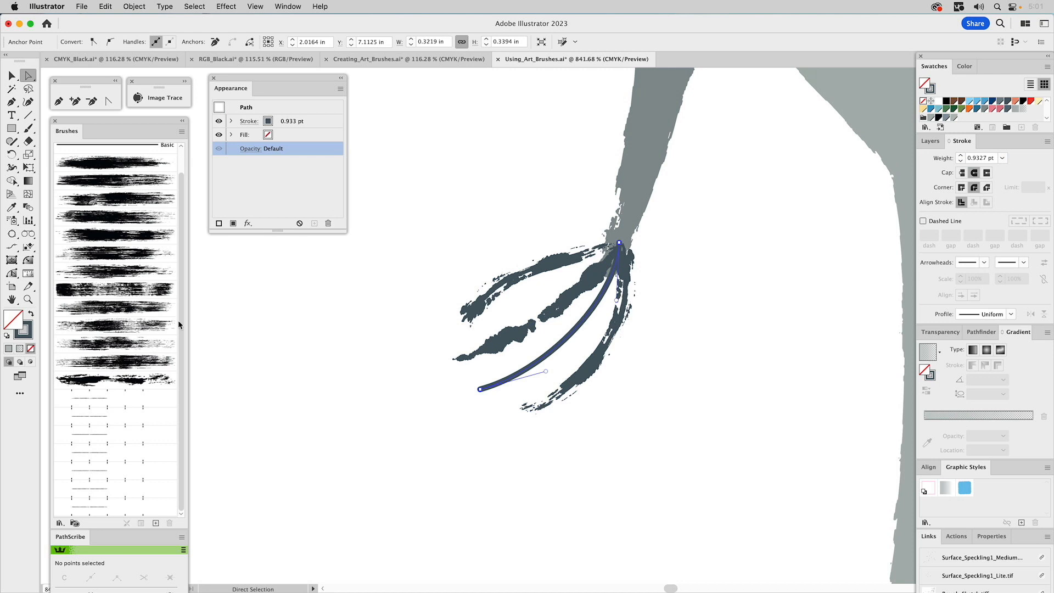
click(91, 454)
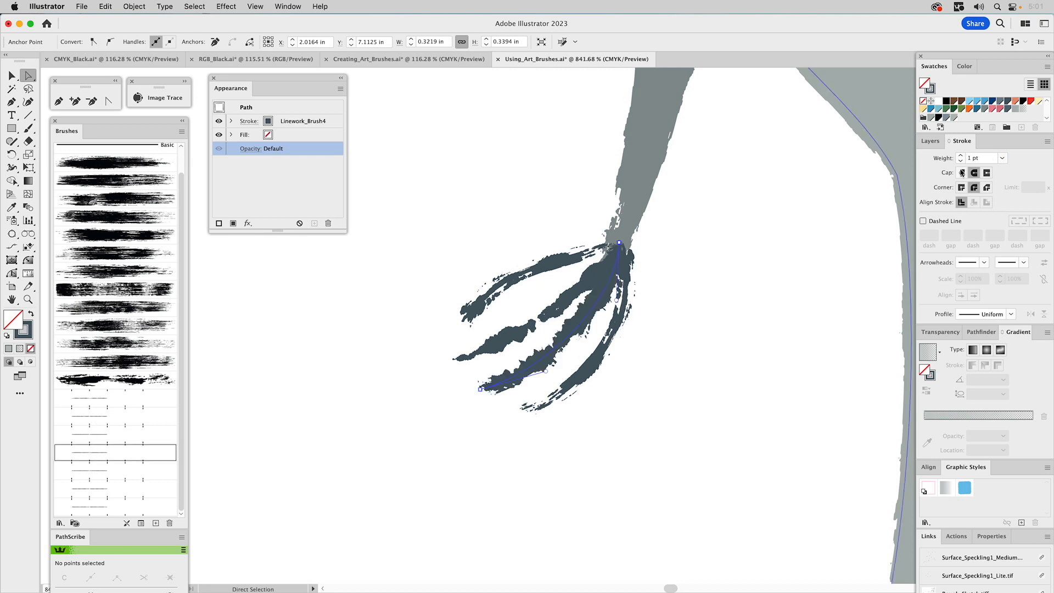
drag(971, 159, 957, 163)
text(.5)
key(Return)
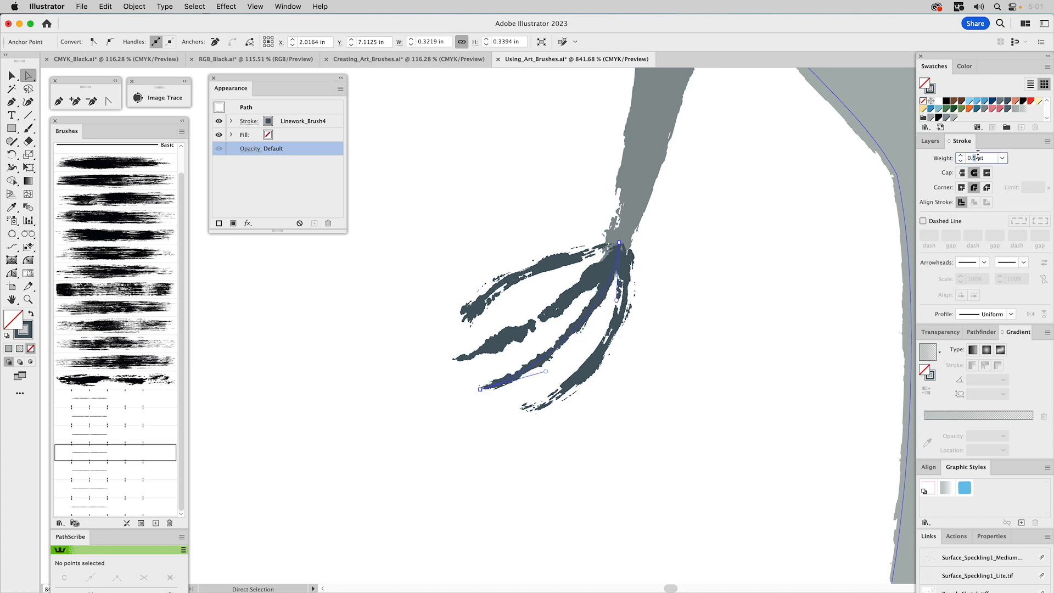
key(Return)
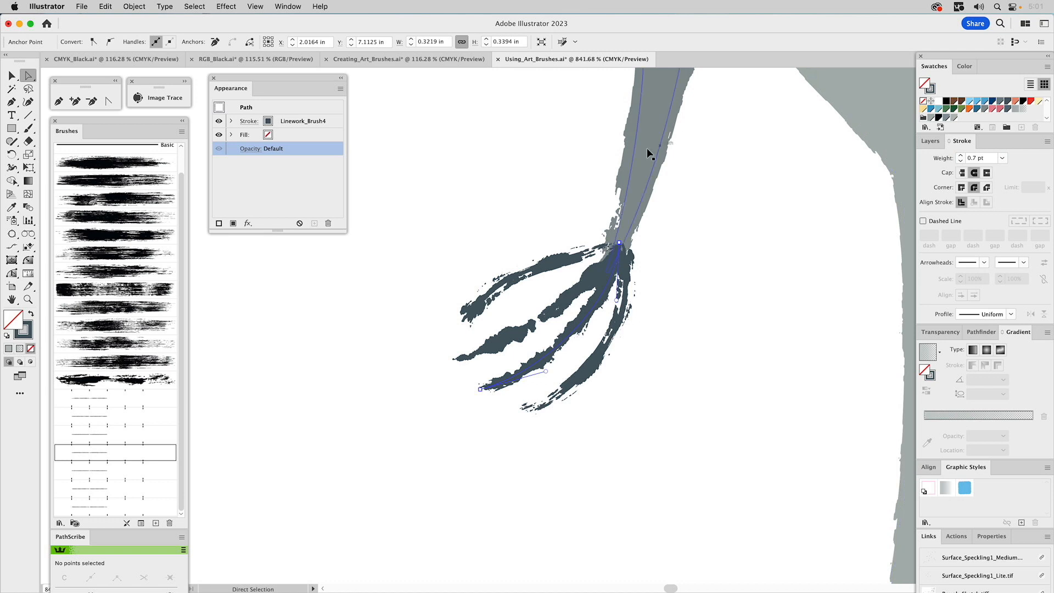
click(594, 160)
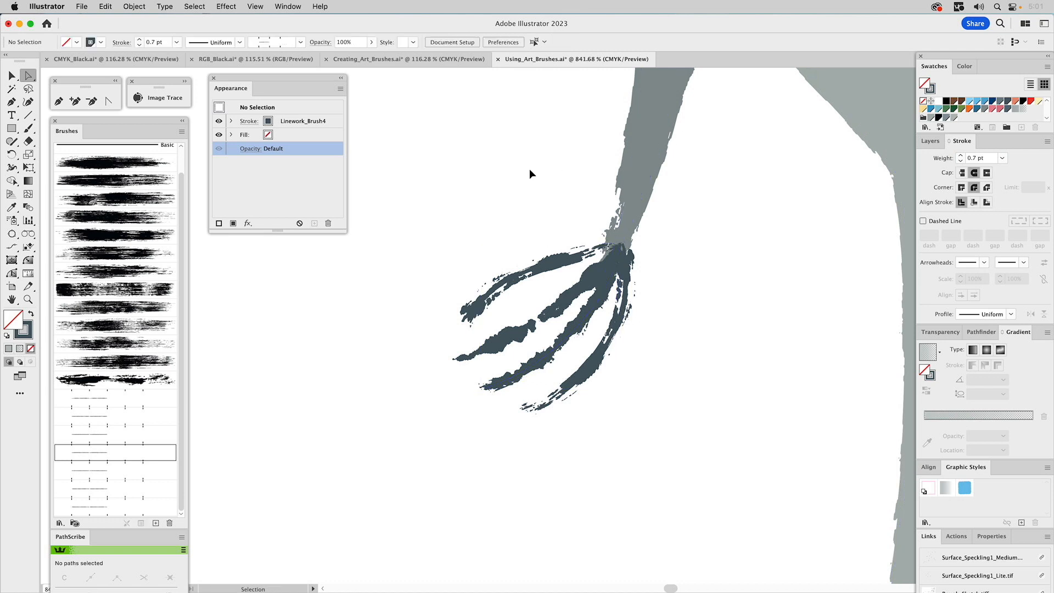
- Apply the blue graphic style to the large water spout above the elephant's trunk
click(29, 301)
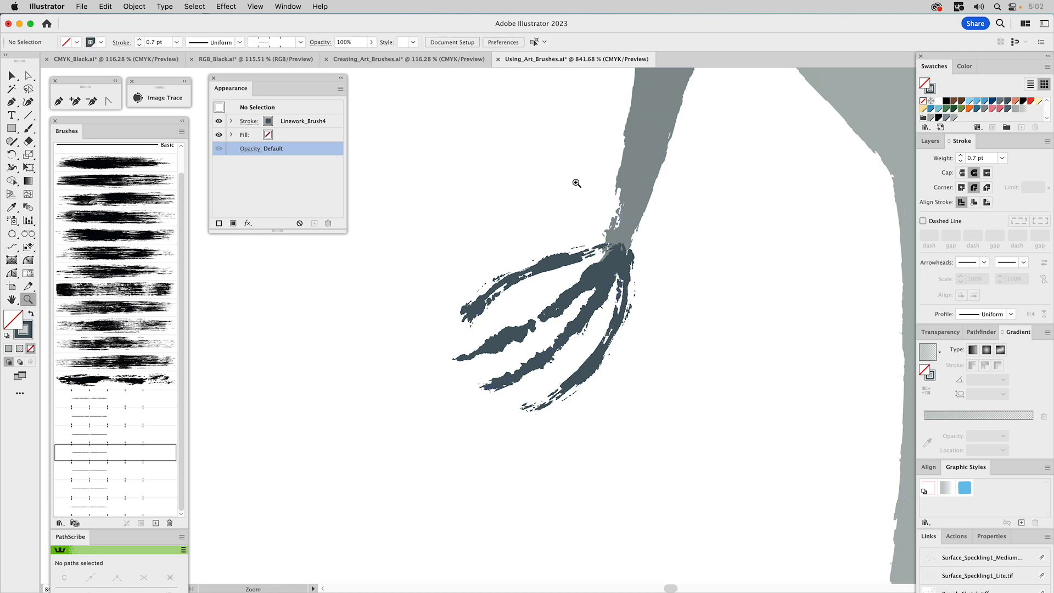
alt+click(632, 228)
alt+click(632, 228)
alt+click(633, 228)
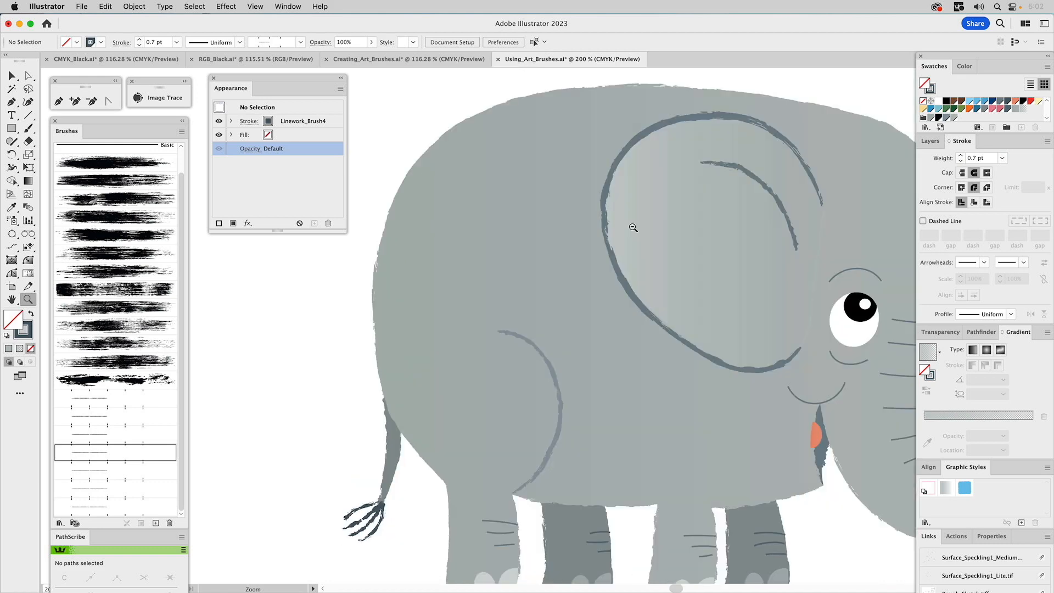
alt+click(633, 228)
drag(631, 255, 618, 196)
drag(713, 188, 668, 197)
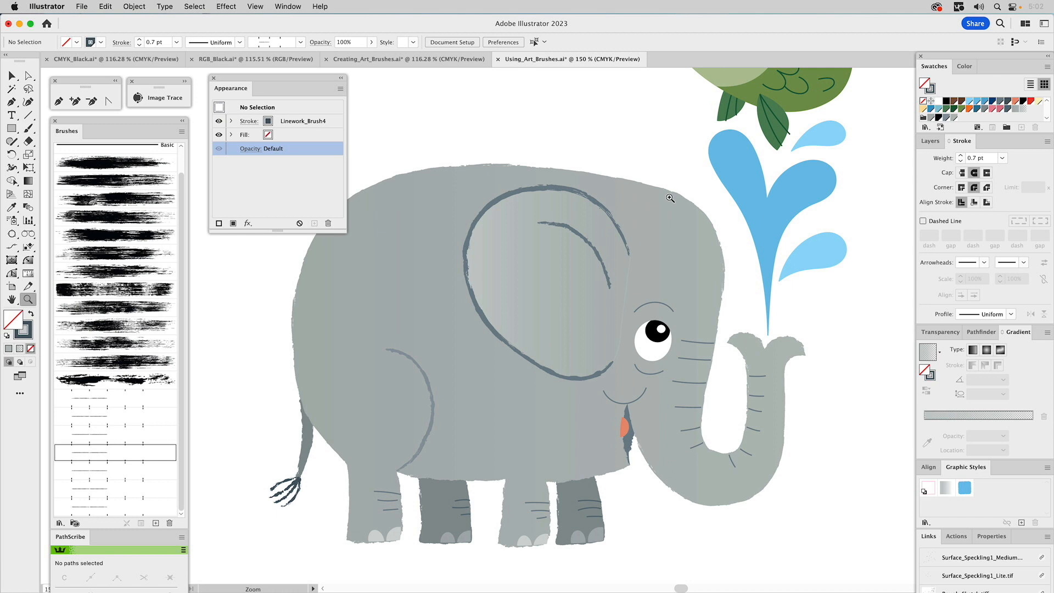
key(v)
click(785, 210)
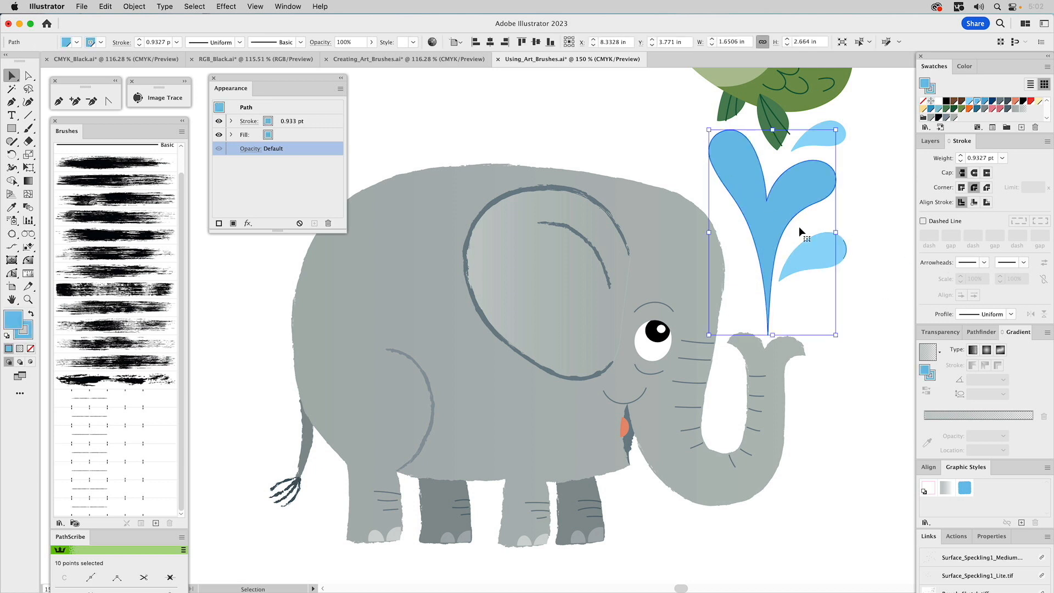
click(965, 488)
click(856, 199)
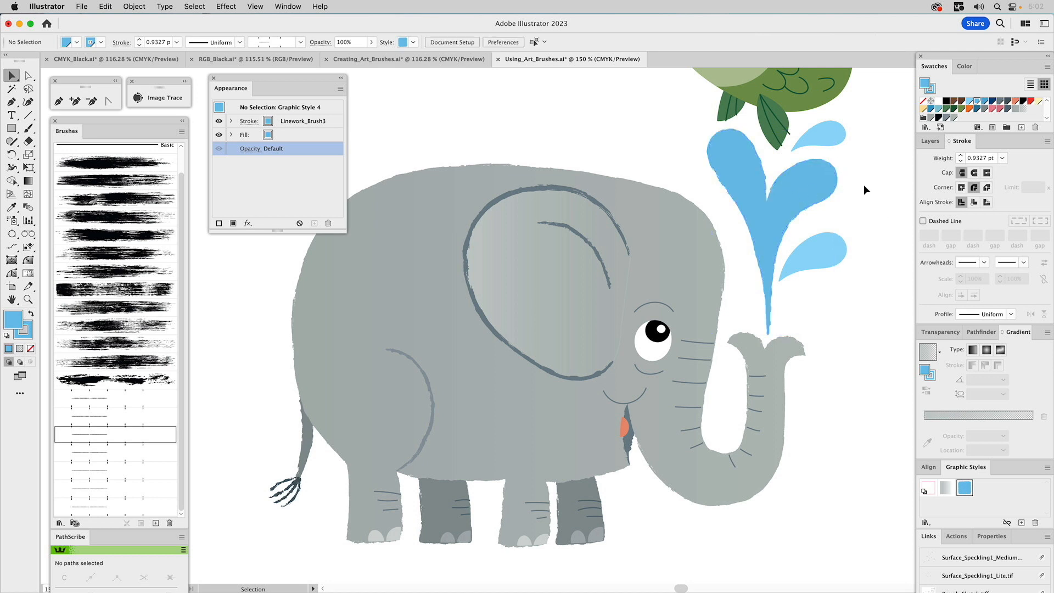
key(super+0)
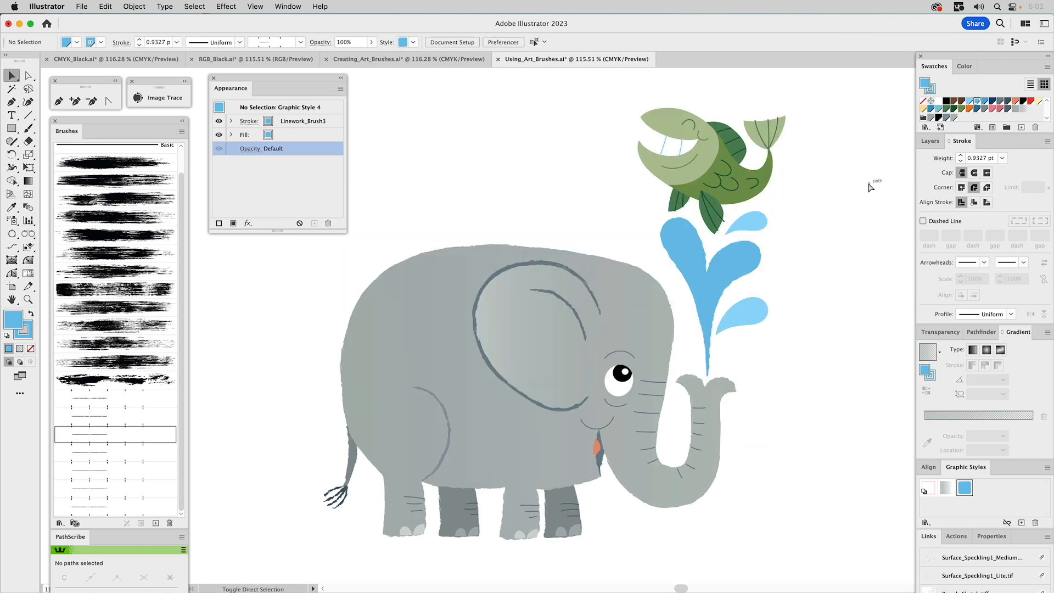
- Choose Paint_Brush6 for new artwork, with the gray C=5 M=0 Y=5 K=30 swatch as stroke color and no fill
click(931, 142)
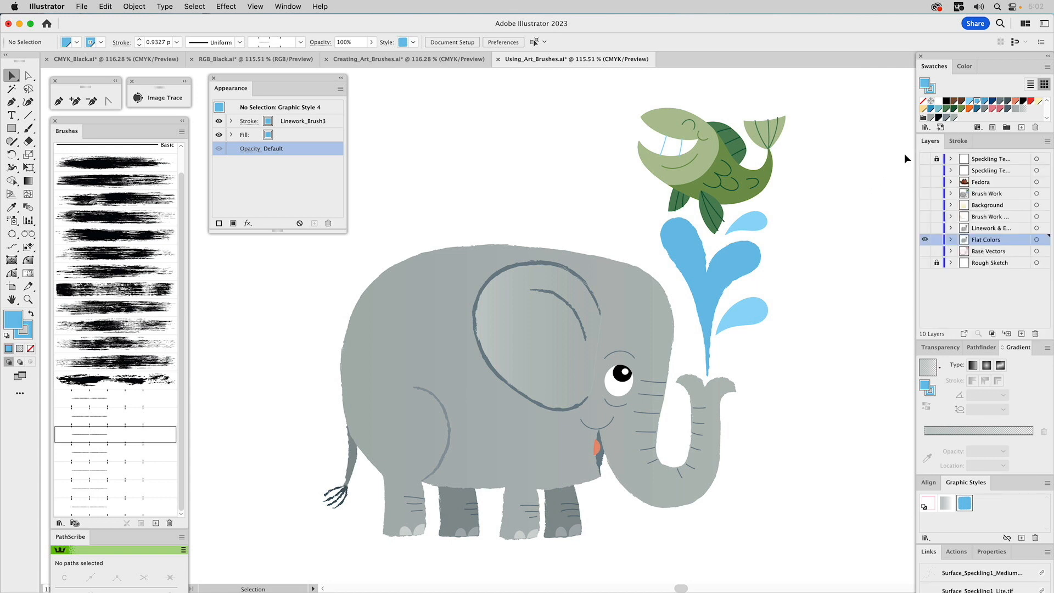
click(115, 182)
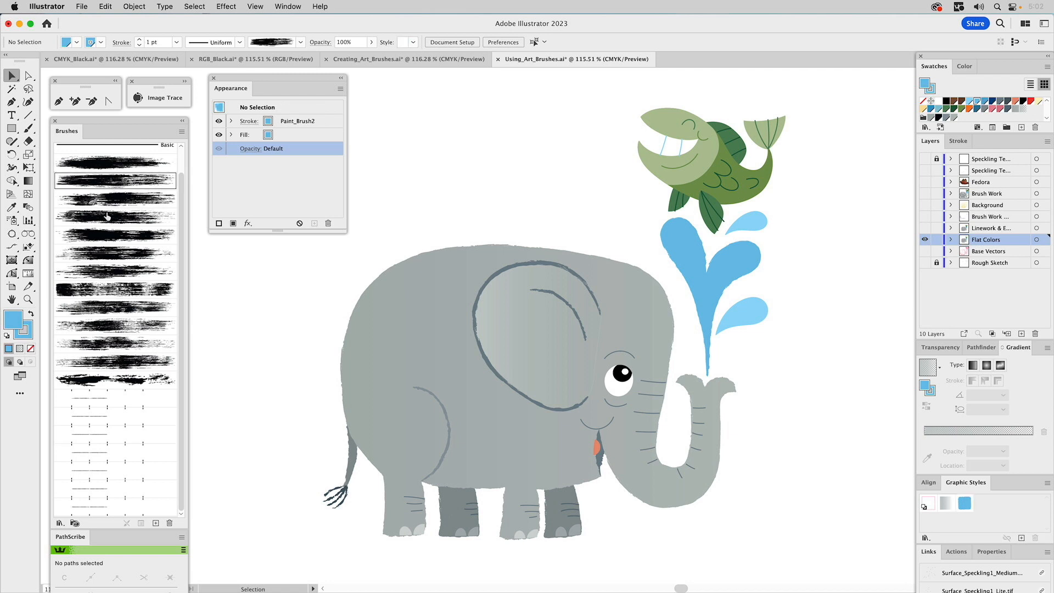
click(100, 253)
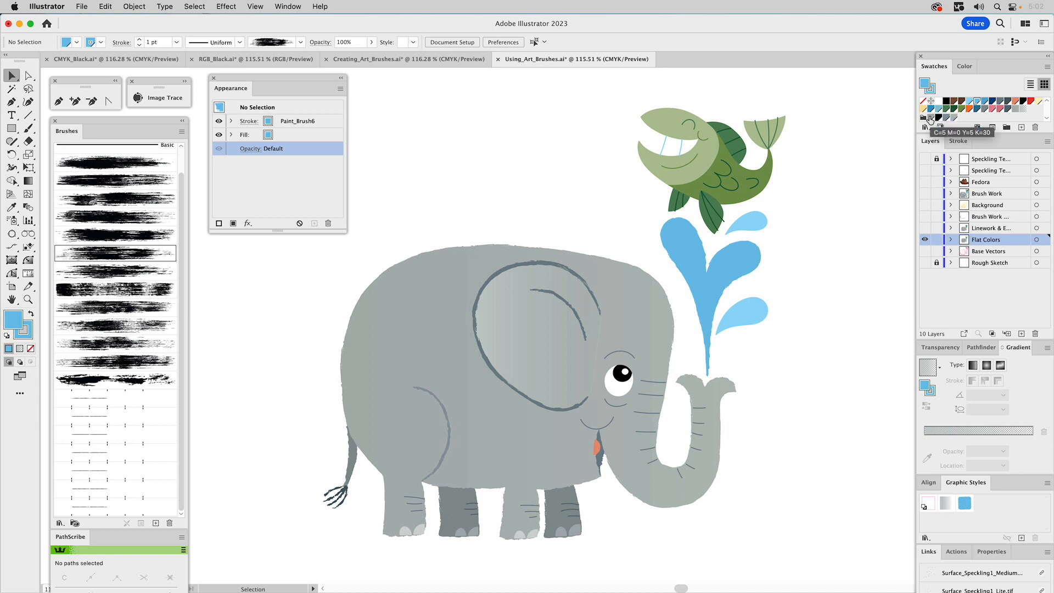
click(935, 88)
click(932, 117)
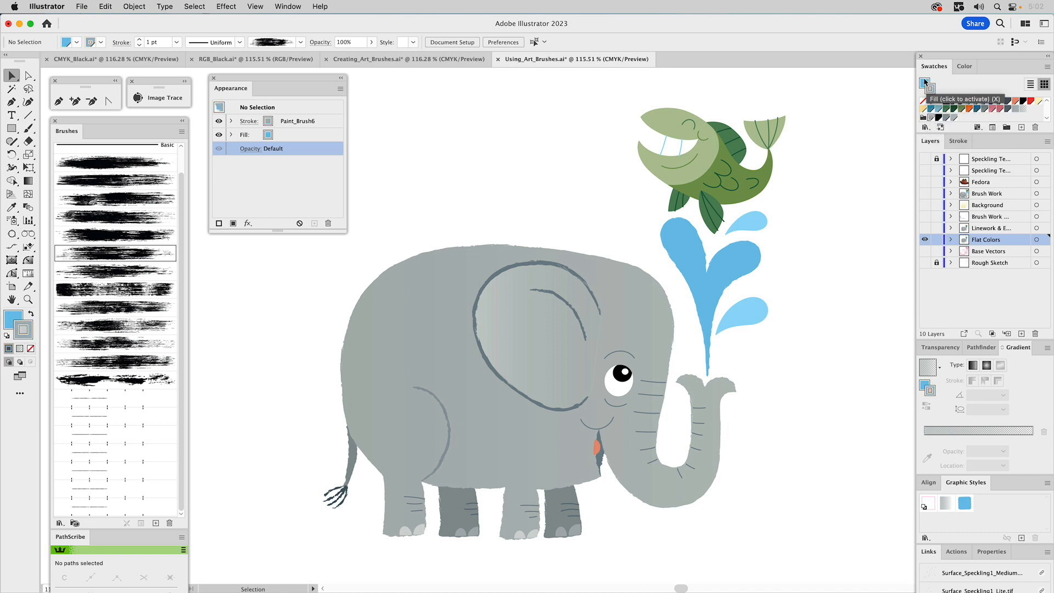
click(925, 86)
click(924, 101)
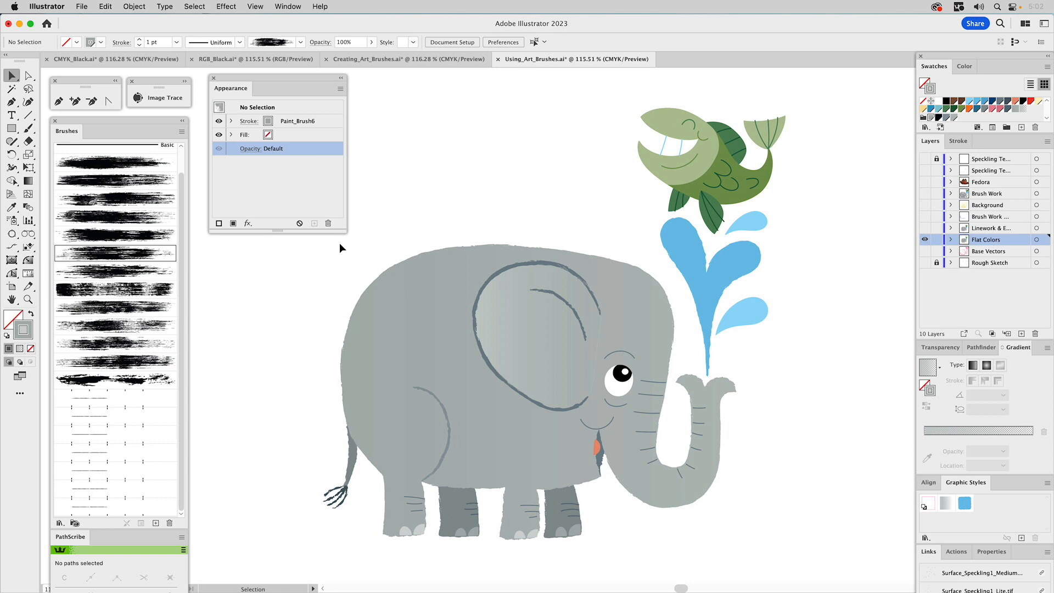
- Paint a curved brush stroke about 1.58 in wide and 2.86 in tall along the elephant's back and rump, and select it
click(28, 128)
mouse_move(439, 248)
mouse_down()
mouse_move(380, 268)
mouse_move(352, 309)
mouse_move(341, 346)
mouse_move(357, 416)
mouse_up()
key(v)
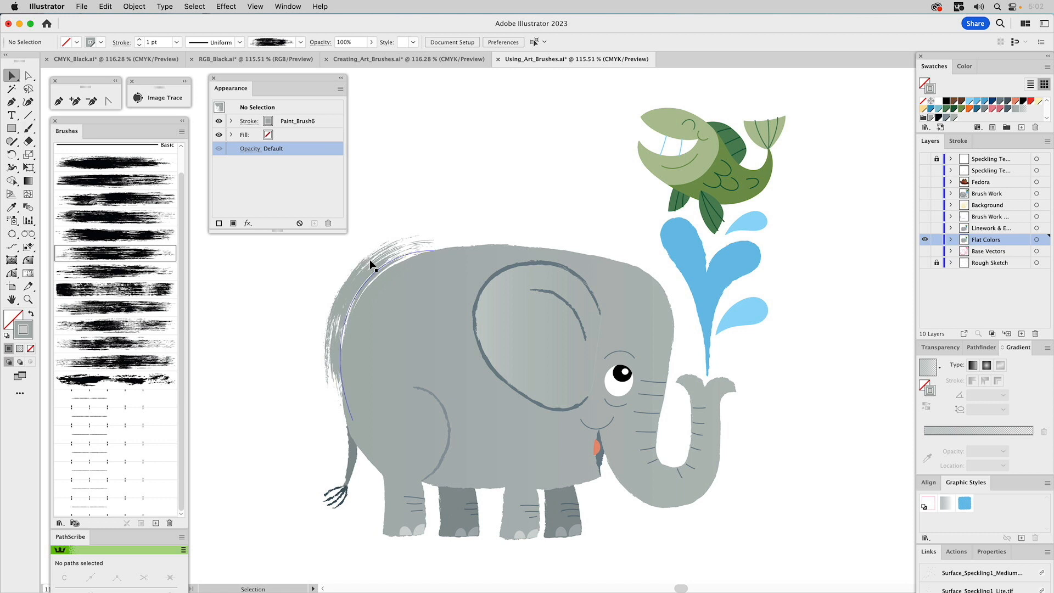
click(369, 277)
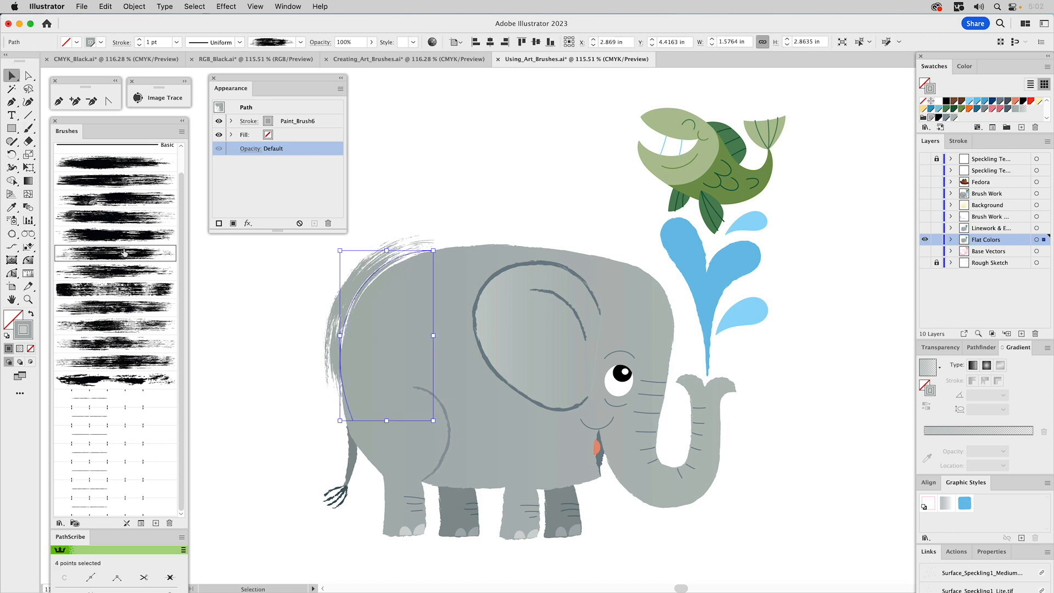
- Try different paint brushes on the selected stroke along the elephant's back and settle on Paint_Brush4
click(109, 290)
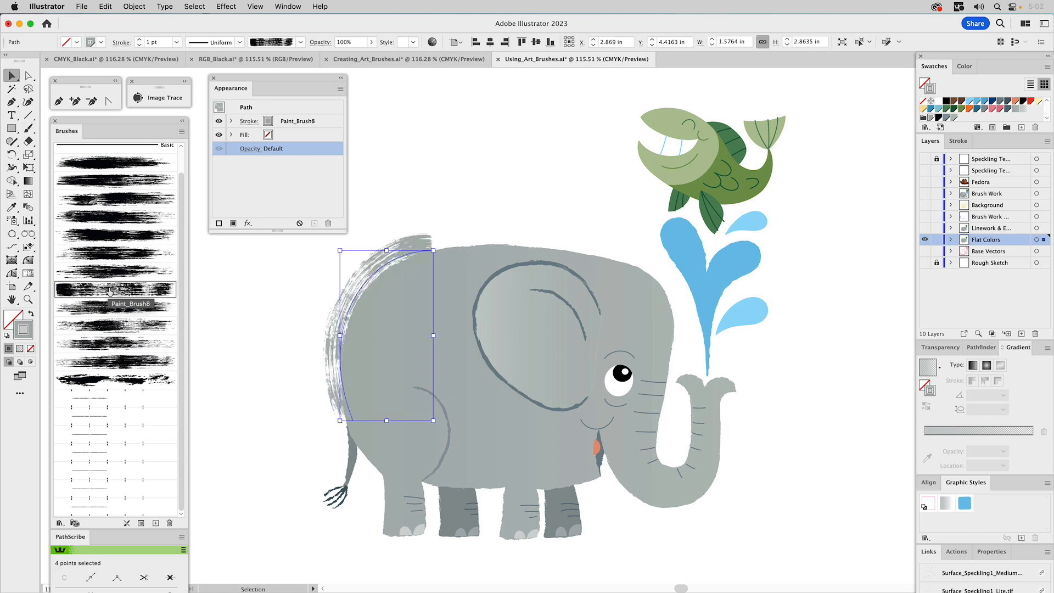
click(110, 255)
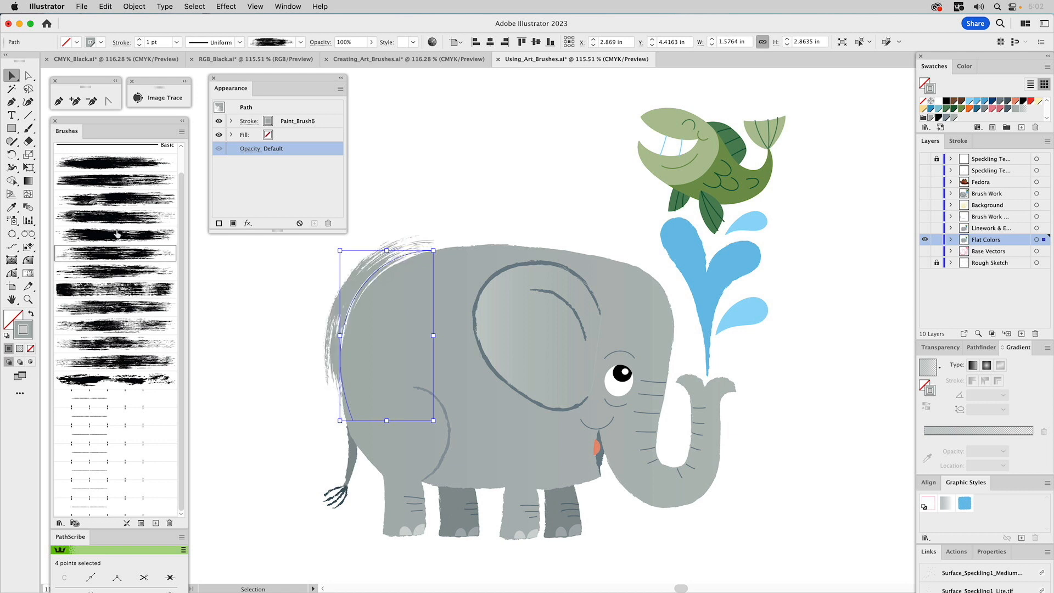
click(117, 234)
click(119, 218)
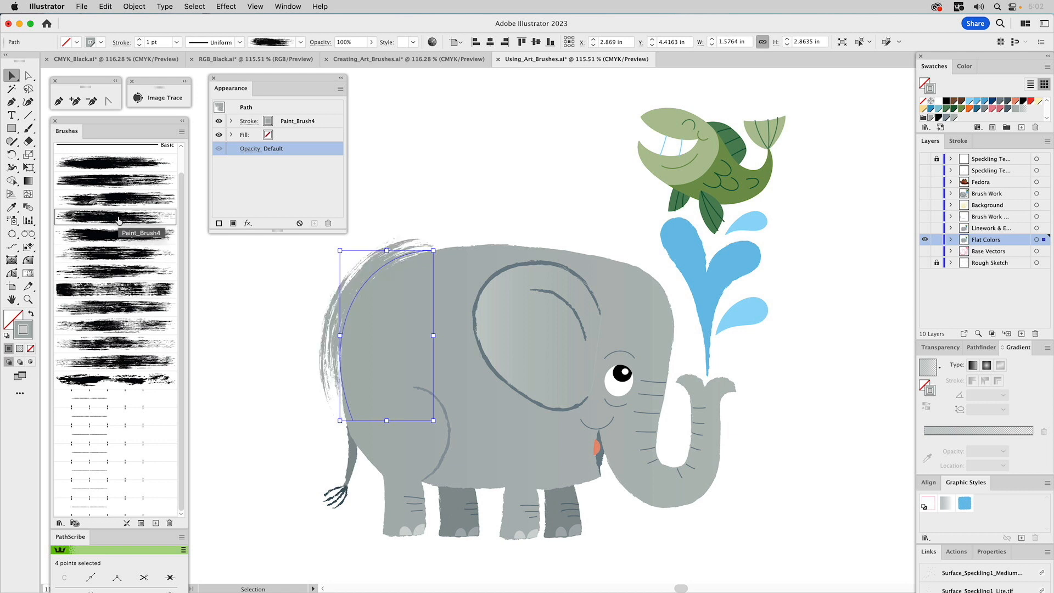
- Move the brushed path slightly inward over the elephant's body, inspect it against the body shape, and deselect everything
mouse_move(372, 258)
mouse_down()
mouse_move(391, 275)
mouse_move(390, 266)
mouse_up()
key(super+shift+a)
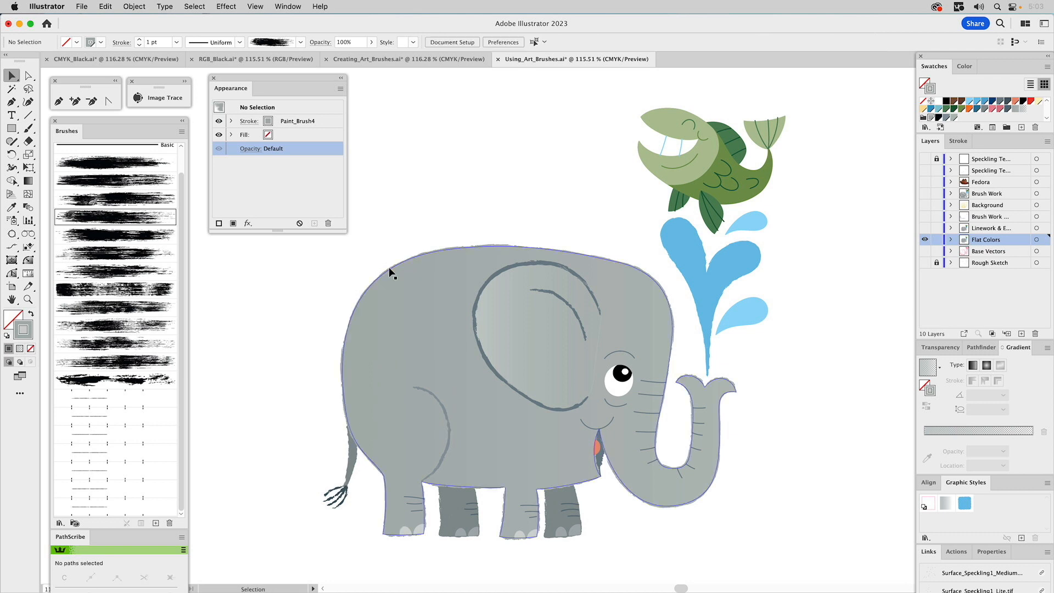
click(388, 281)
key(a)
click(389, 285)
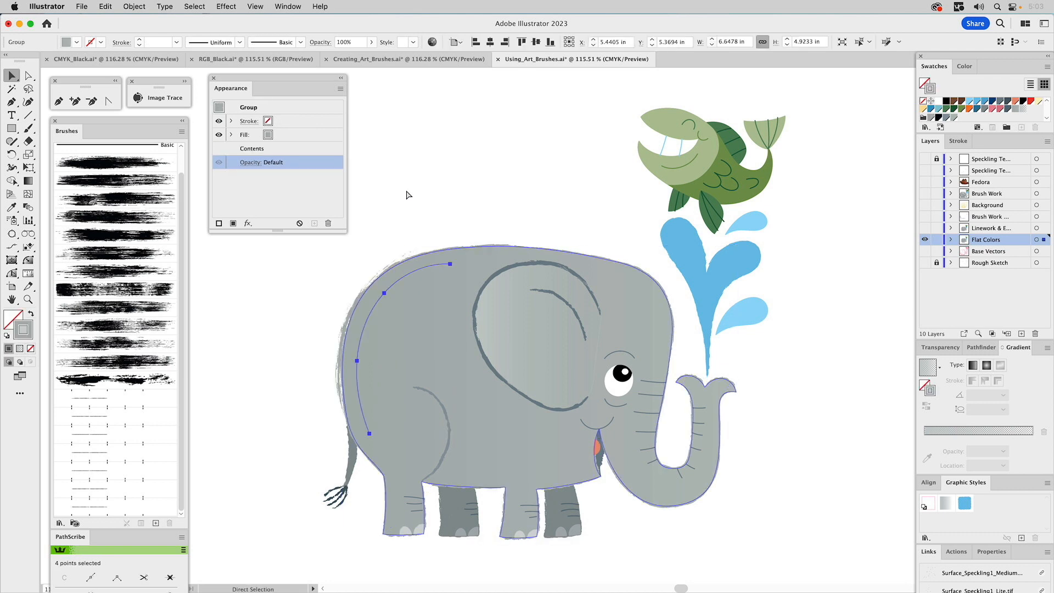
click(407, 194)
key(v)
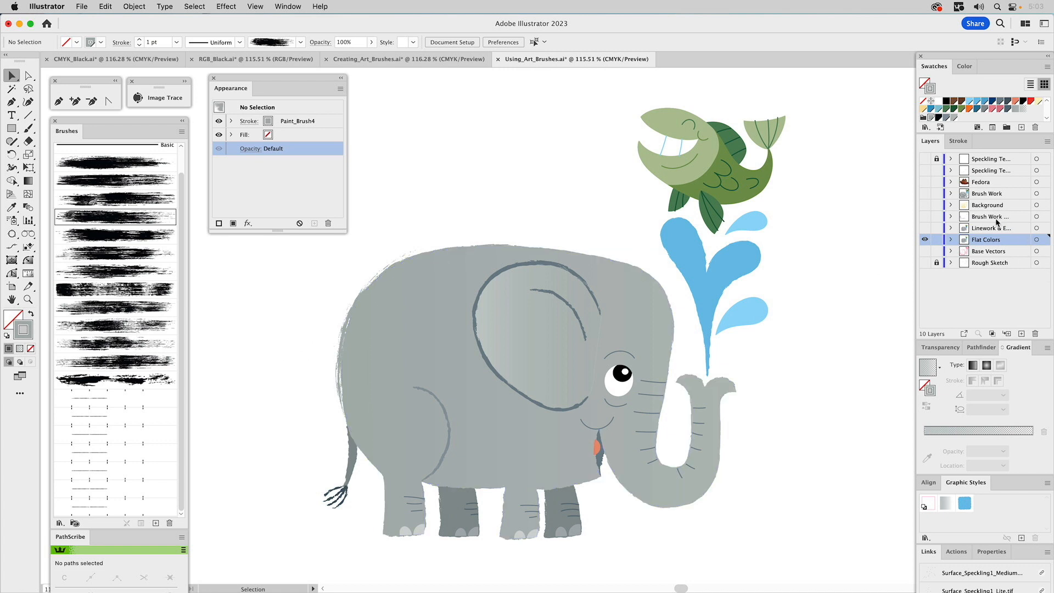
- Compare the artwork with and without the linework layer, leaving that layer visible and the Flat Colors layer hidden
click(926, 230)
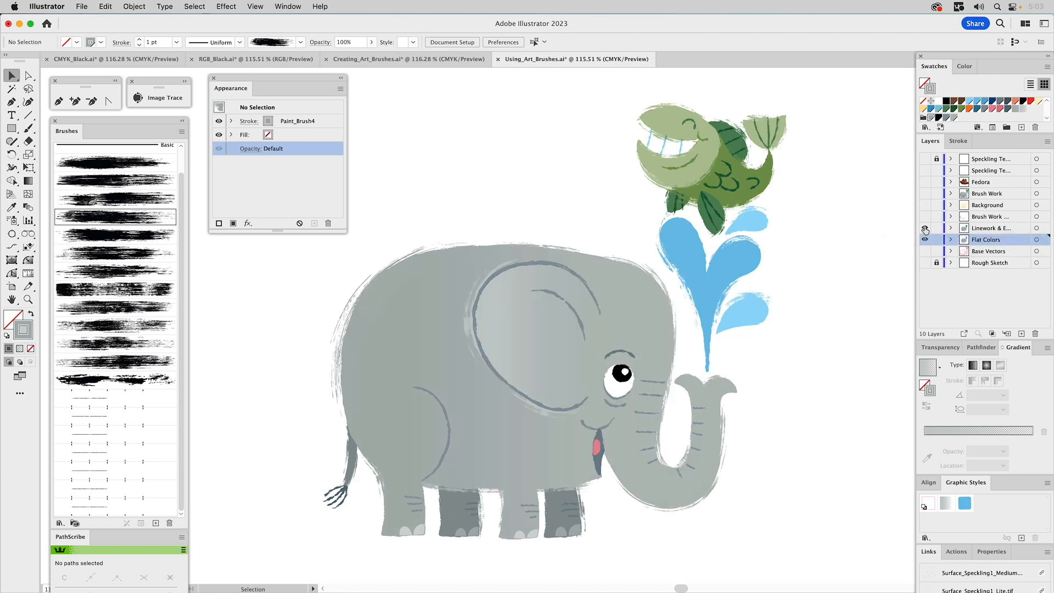
click(926, 228)
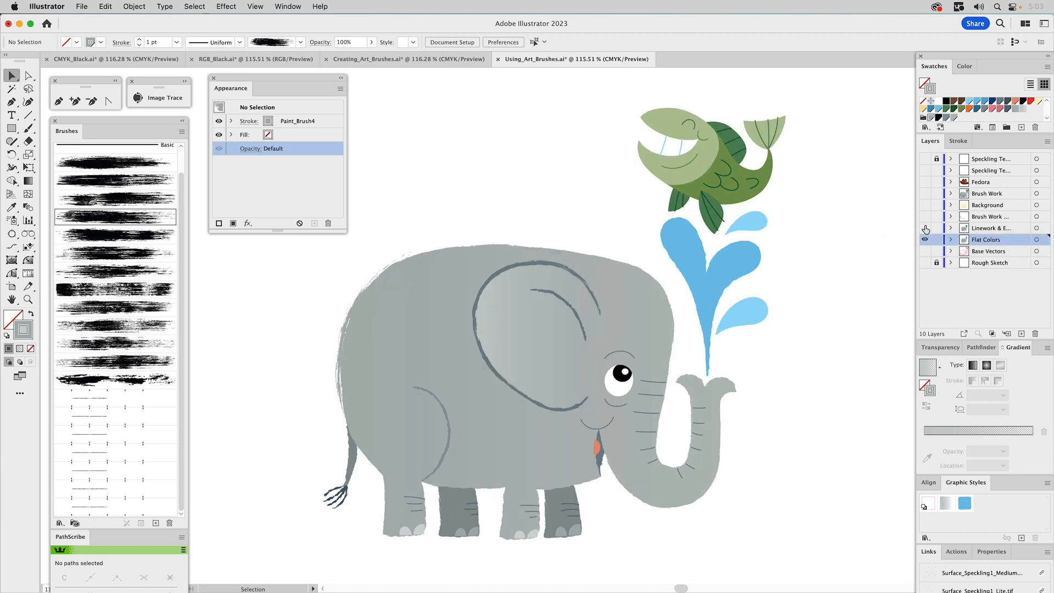
click(926, 230)
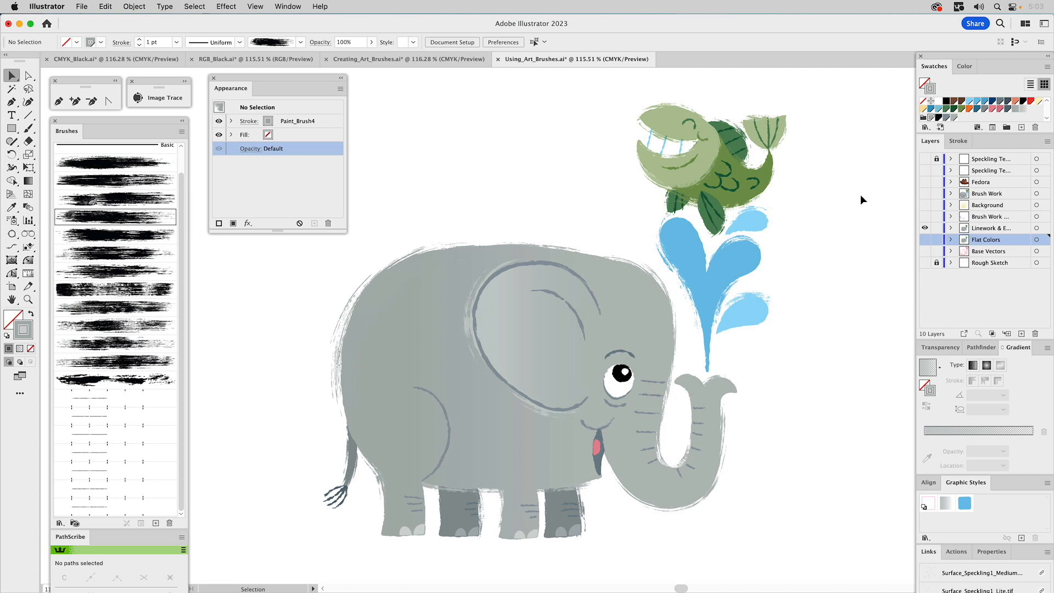
- Compare the artwork with and without the Brush Work layer above the linework, leaving the layer visible
click(925, 218)
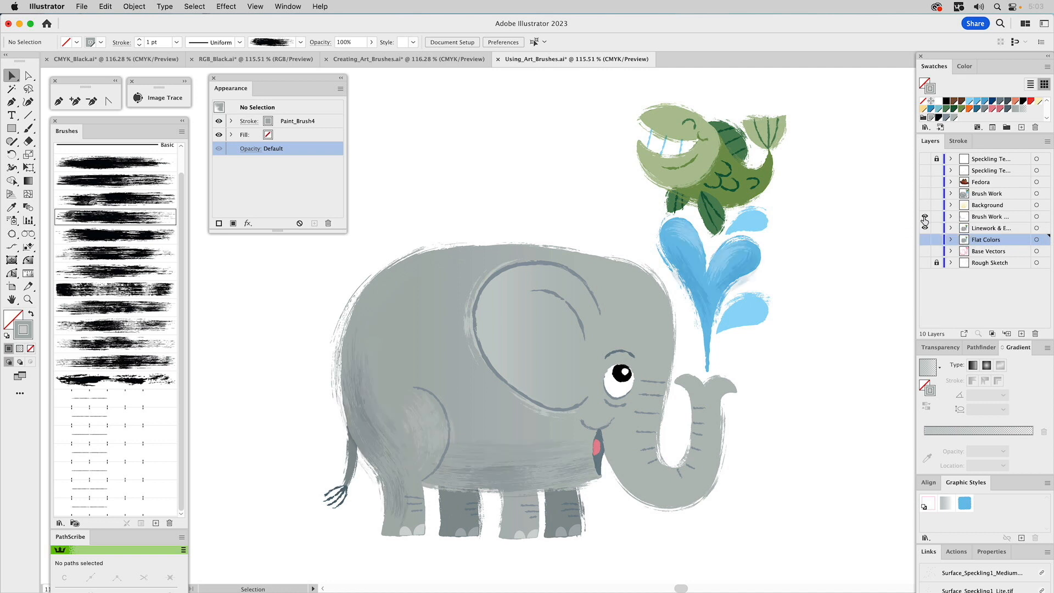
click(925, 218)
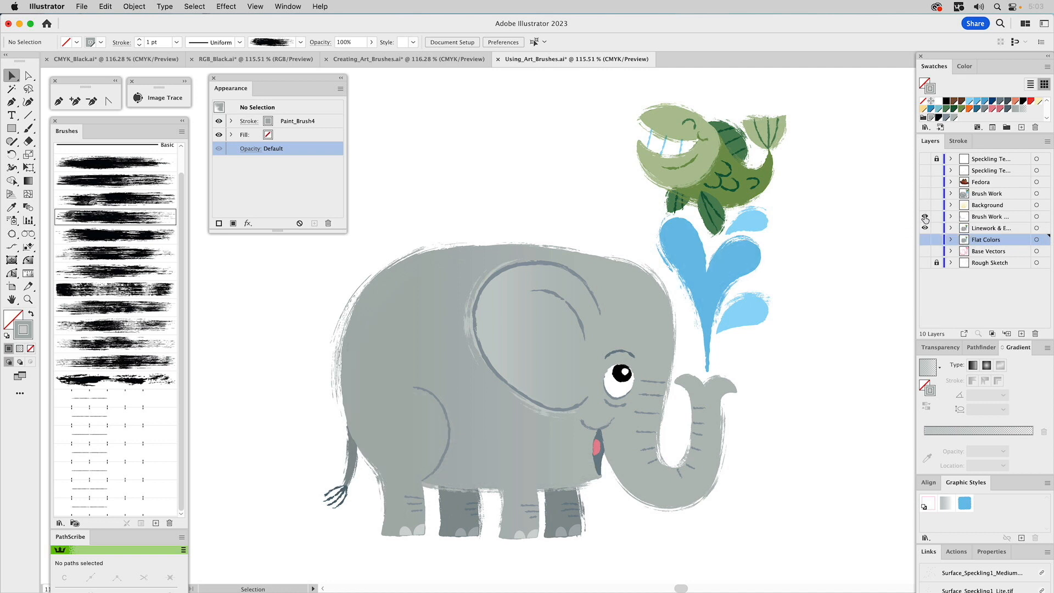
click(924, 217)
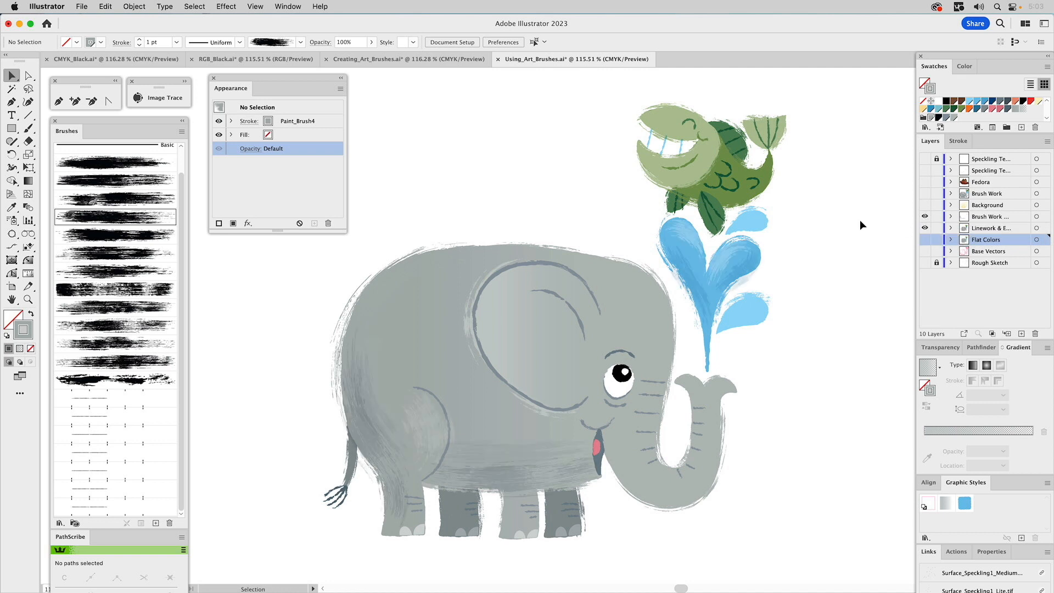
- Pick up the Paint_Brush10, 25% Multiply style from the hind-leg shading stroke and paint a shading stroke along the elephant's back
click(360, 424)
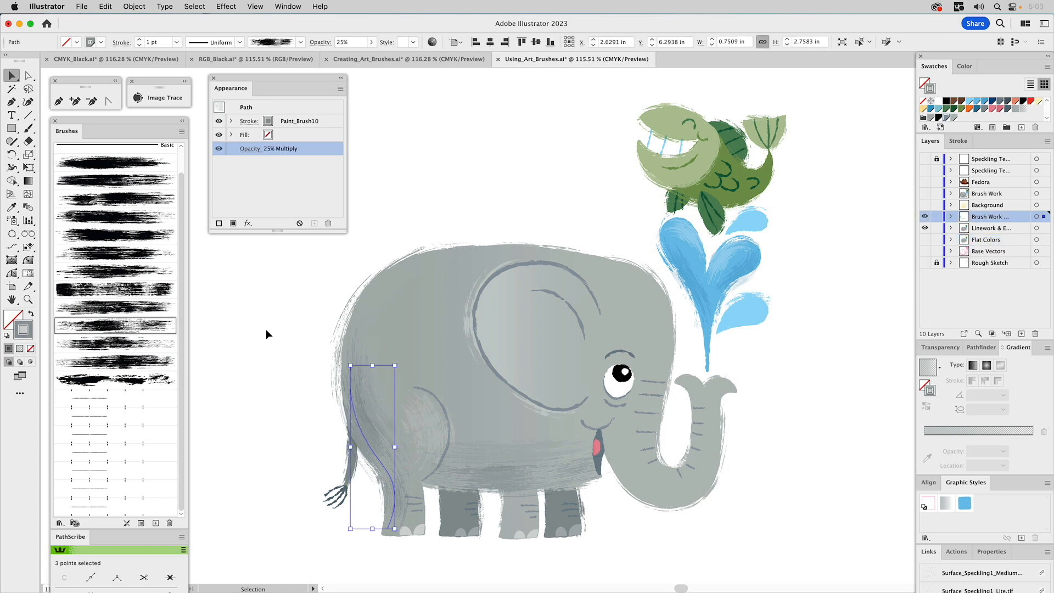
click(254, 273)
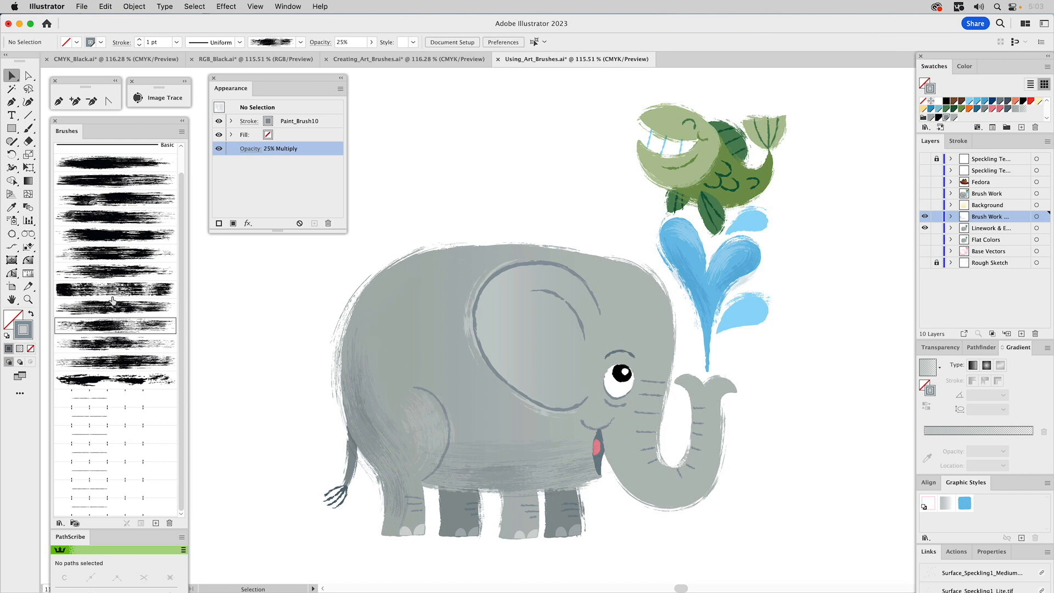
click(28, 128)
mouse_move(363, 416)
mouse_down()
mouse_move(364, 329)
mouse_move(384, 291)
mouse_move(471, 250)
mouse_up()
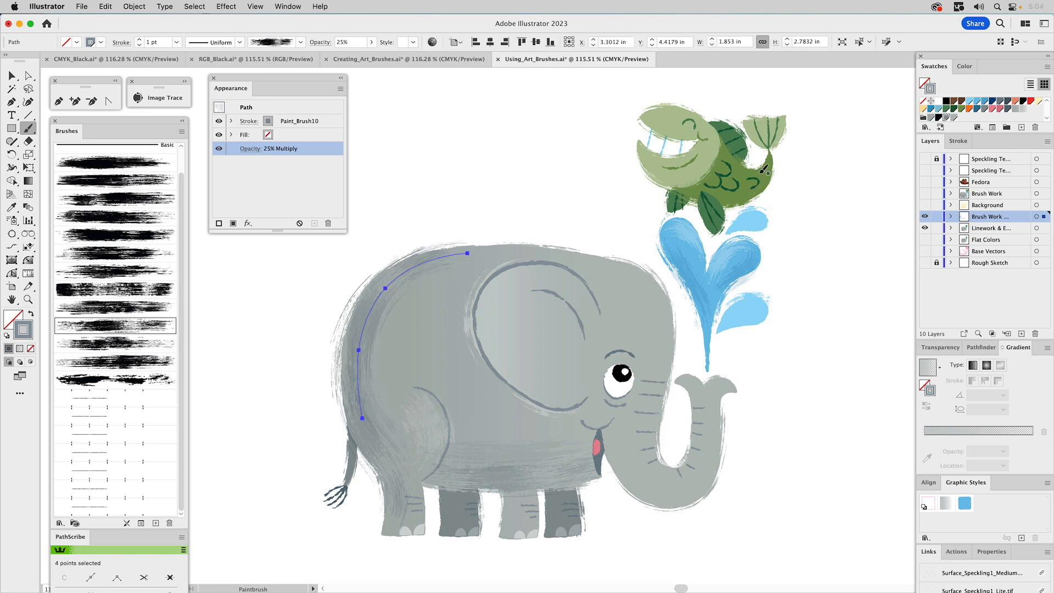
- Set the opacity of the new Multiply shading stroke along the elephant's back to 30% and deselect it
click(962, 142)
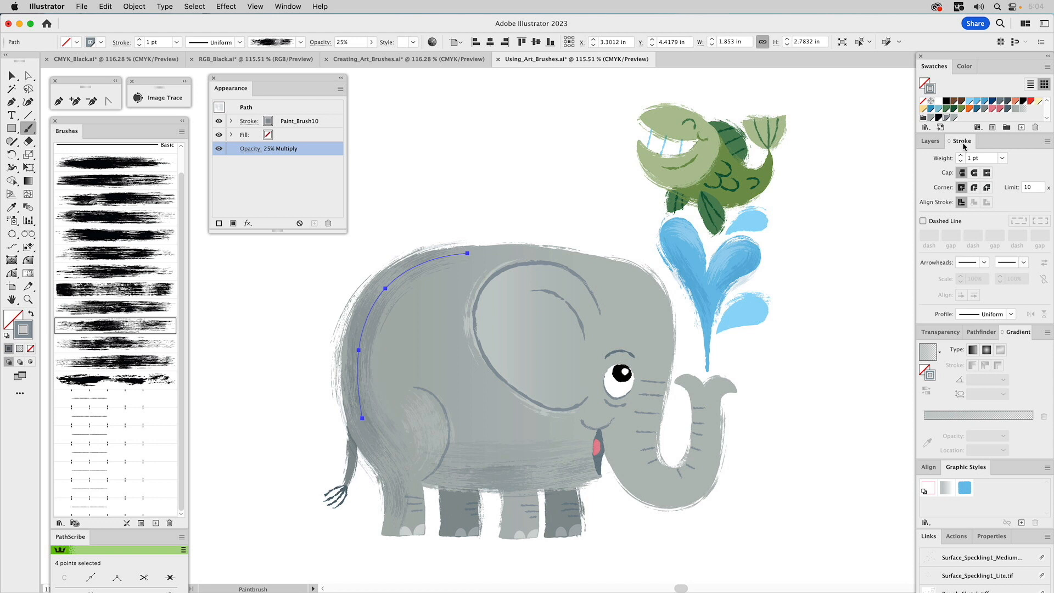
key(v)
click(445, 193)
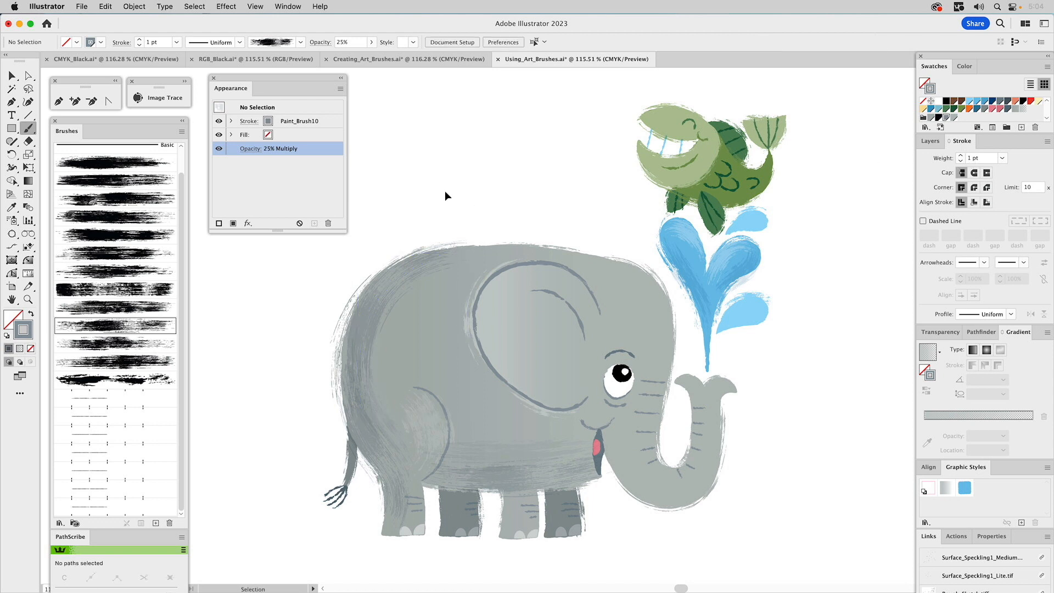
click(368, 312)
key(b)
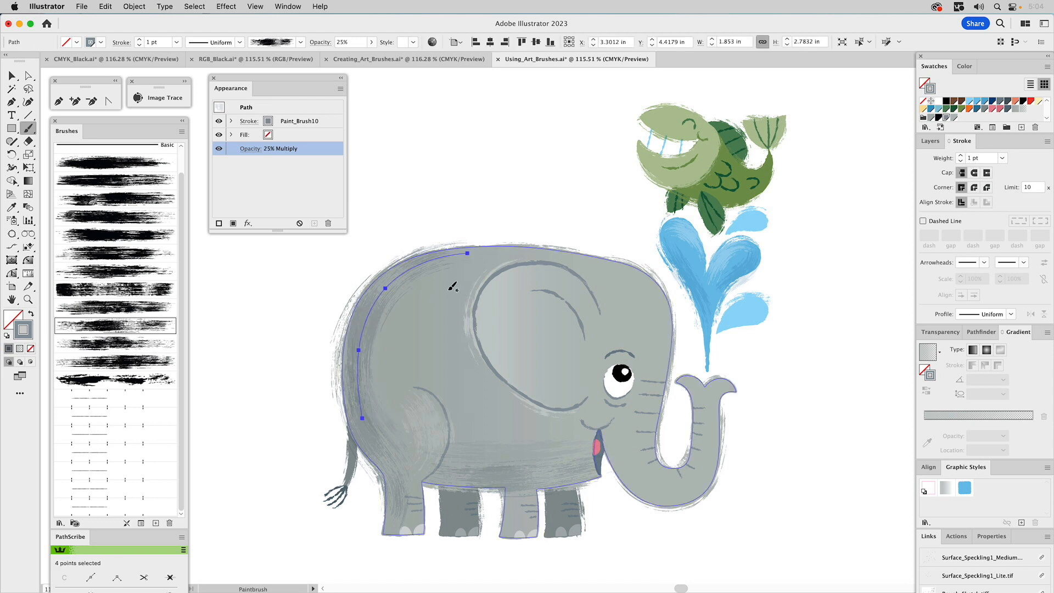
click(946, 334)
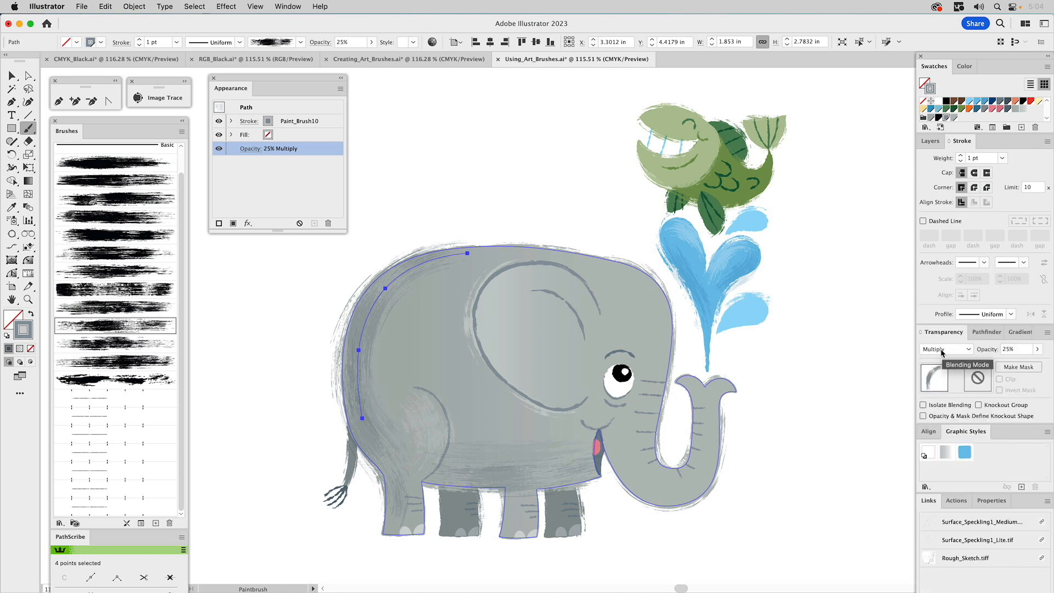
click(994, 350)
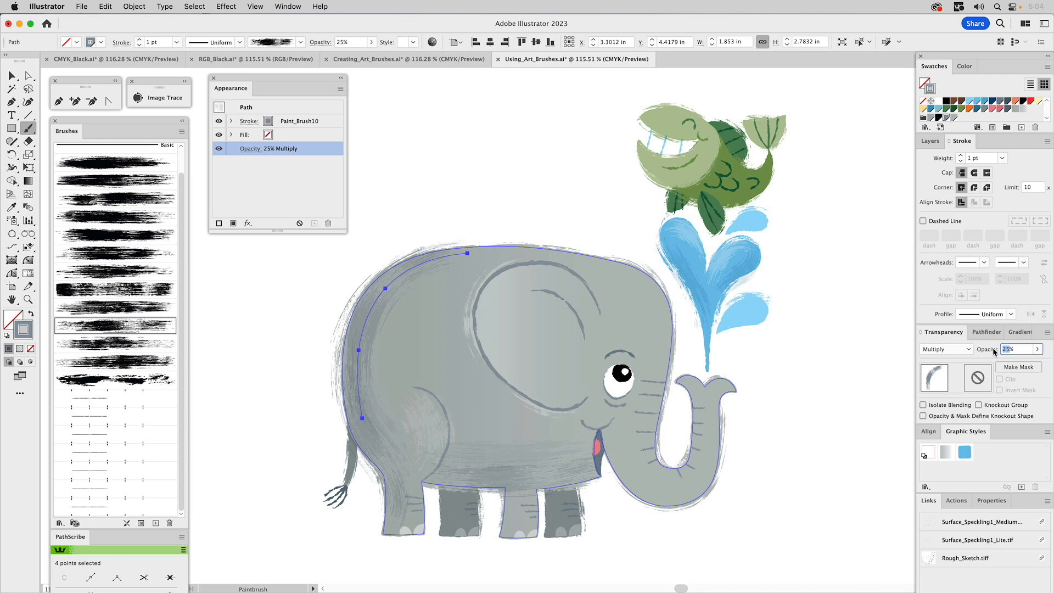
text(30)
key(Return)
key(super+shift+a)
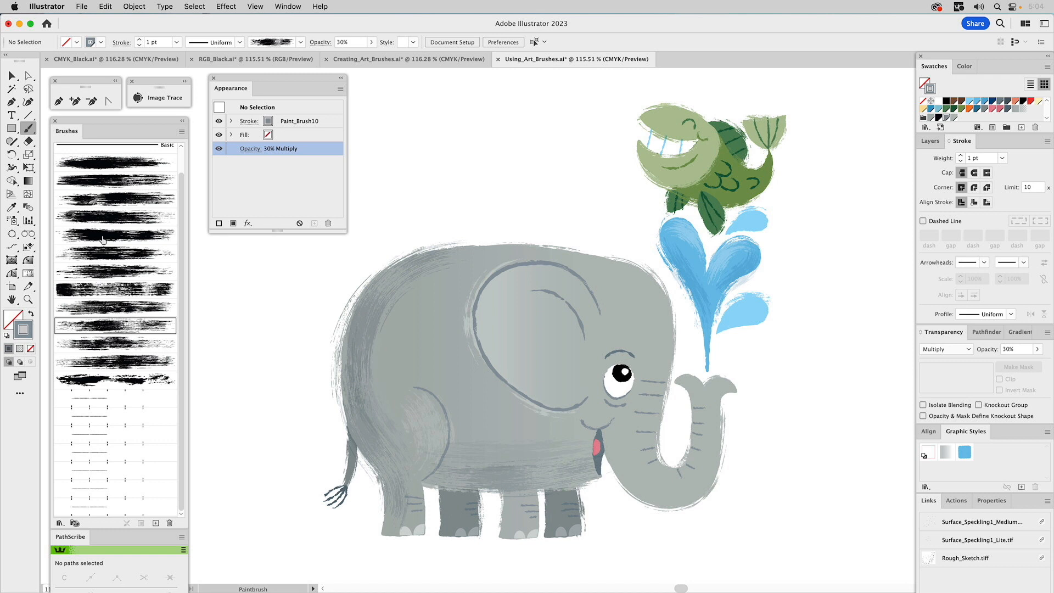
- Paint a second shading stroke with Paint_Brush6 just inside the back stroke, undoing the first try and redrawing it shorter
click(99, 253)
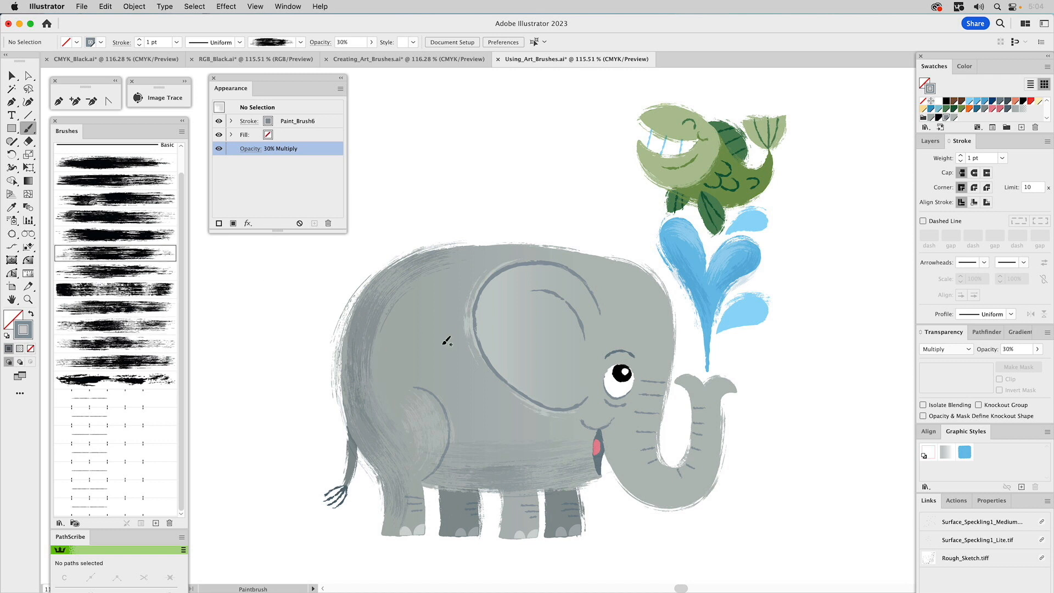
mouse_move(432, 275)
mouse_down()
mouse_move(413, 284)
mouse_move(391, 329)
mouse_move(379, 398)
mouse_move(386, 452)
mouse_up()
key(ctrl+z)
mouse_move(435, 277)
mouse_down()
mouse_move(405, 296)
mouse_move(380, 344)
mouse_move(390, 411)
mouse_up()
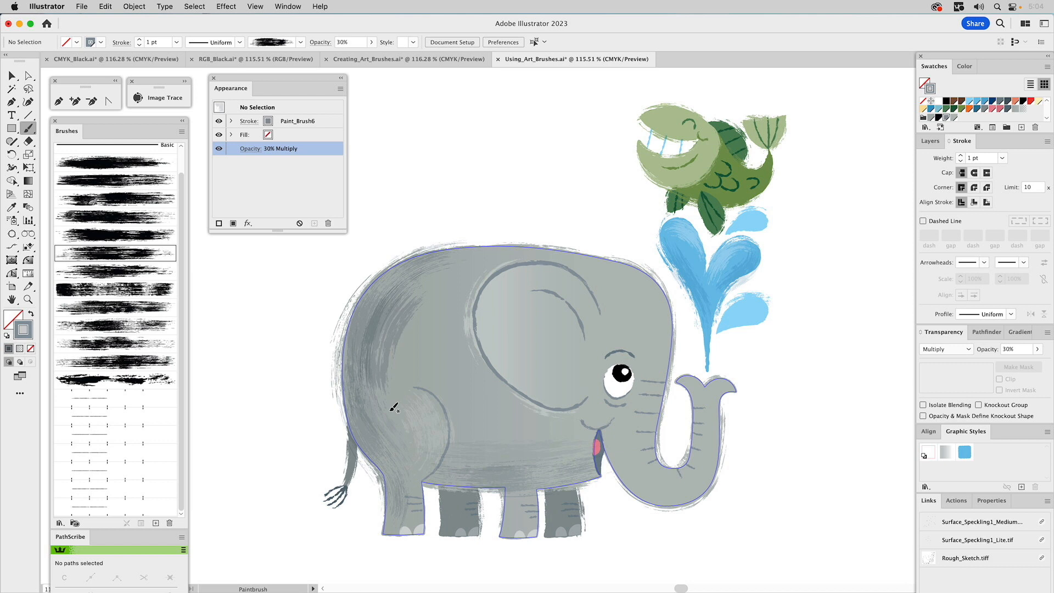
- Set the opacity of the inner Paint_Brush6 shading stroke to 20% and deselect it
super+click(383, 326)
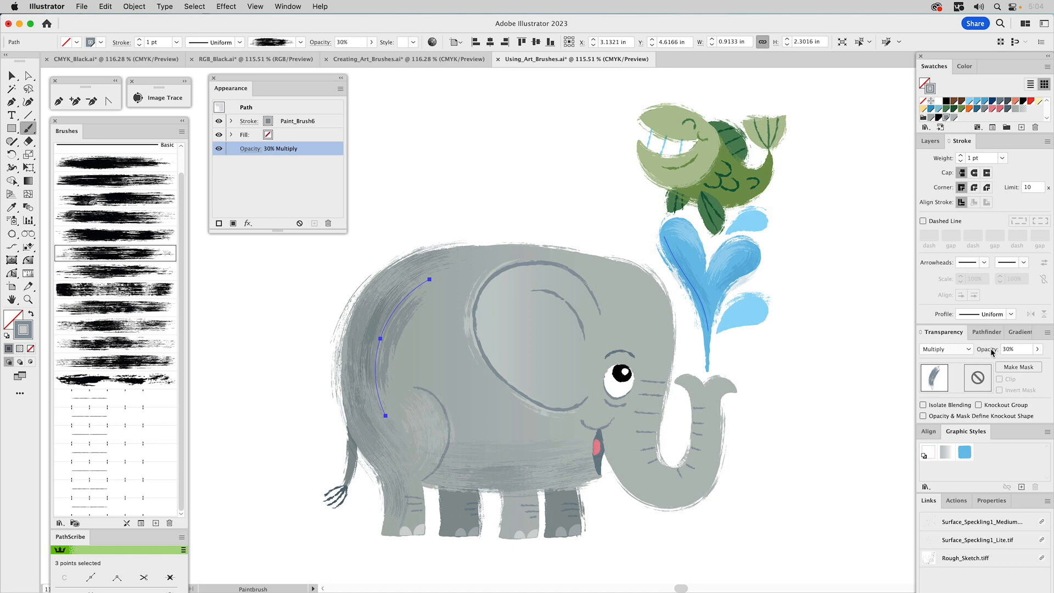
click(1010, 351)
text(20)
key(Return)
super+click(563, 174)
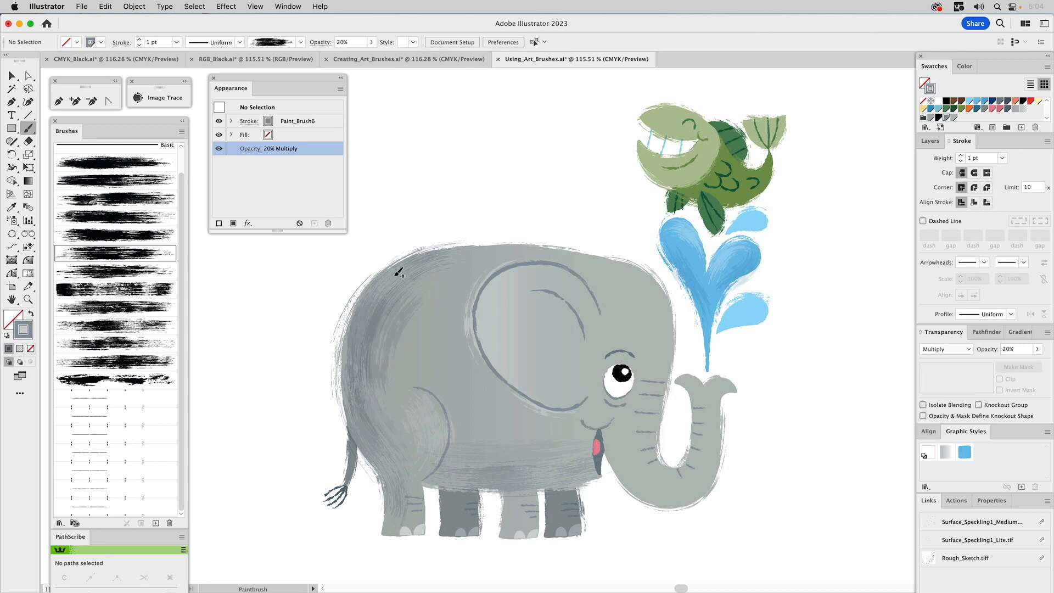
- Reduce the inner shading stroke's weight to 0.75 pt and deselect it
mouse_move(386, 415)
mouse_down()
mouse_move(381, 335)
mouse_move(429, 280)
mouse_up()
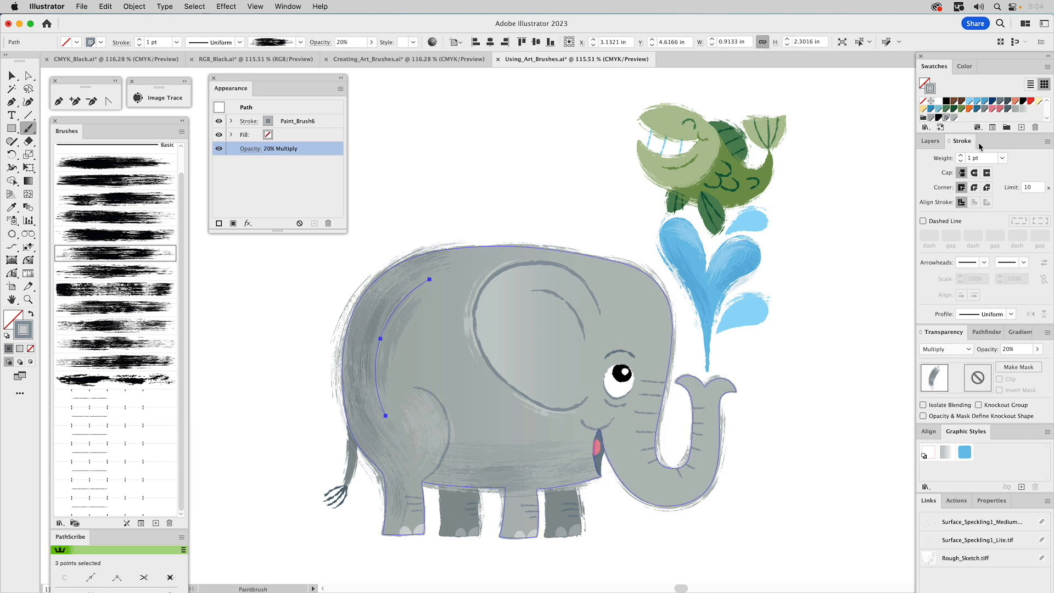
click(1003, 158)
click(1015, 193)
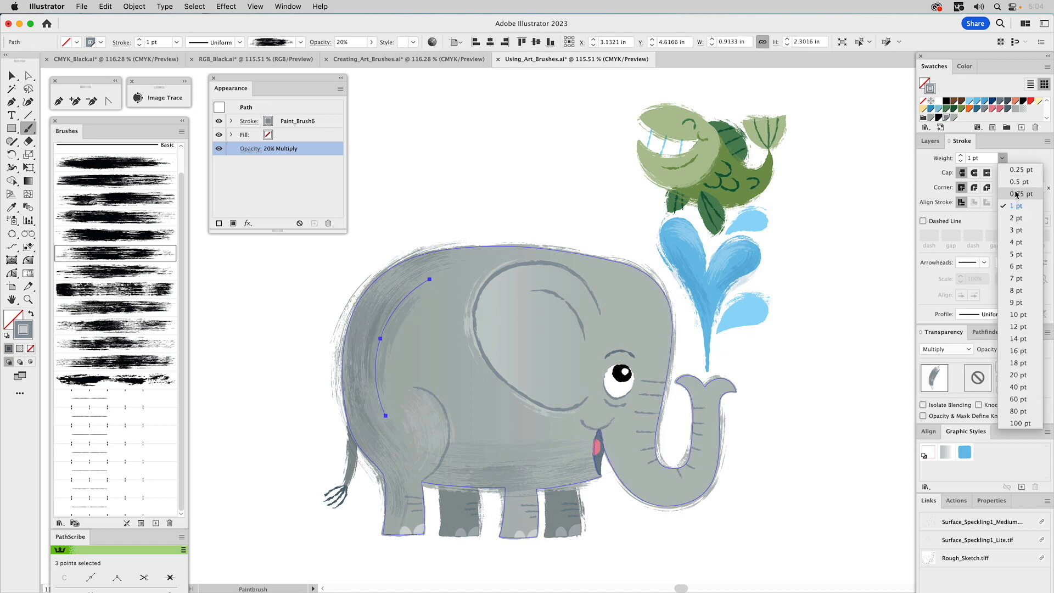
super+click(456, 196)
- Nudge the inner and outer shading strokes on the elephant's back slightly to refine their placement, and clear the selection
mouse_move(401, 308)
mouse_down()
mouse_move(408, 305)
mouse_move(399, 309)
mouse_up()
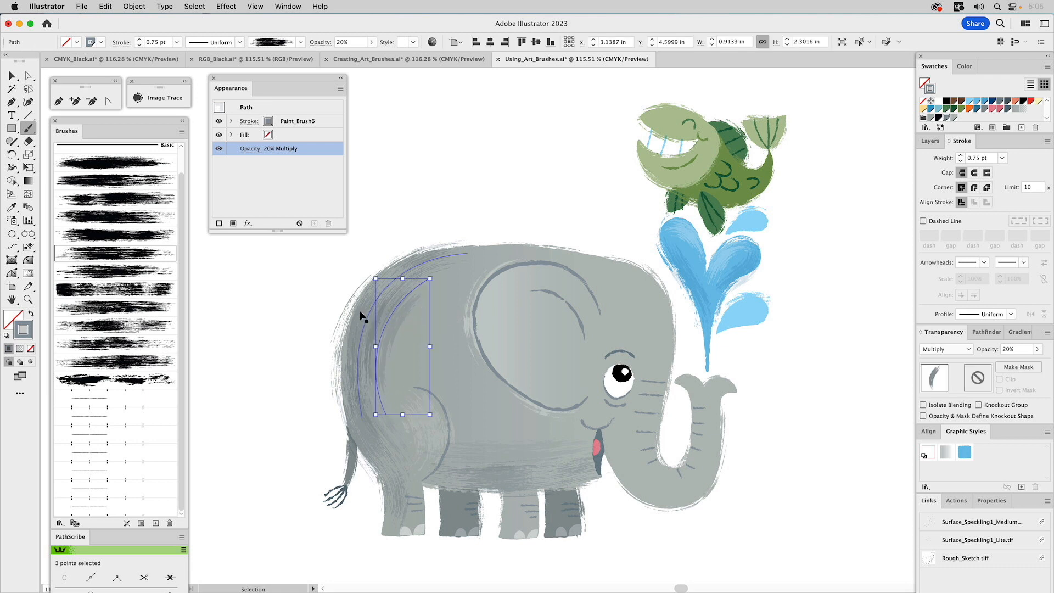
super+click(361, 311)
drag(417, 265, 413, 265)
drag(405, 314, 404, 311)
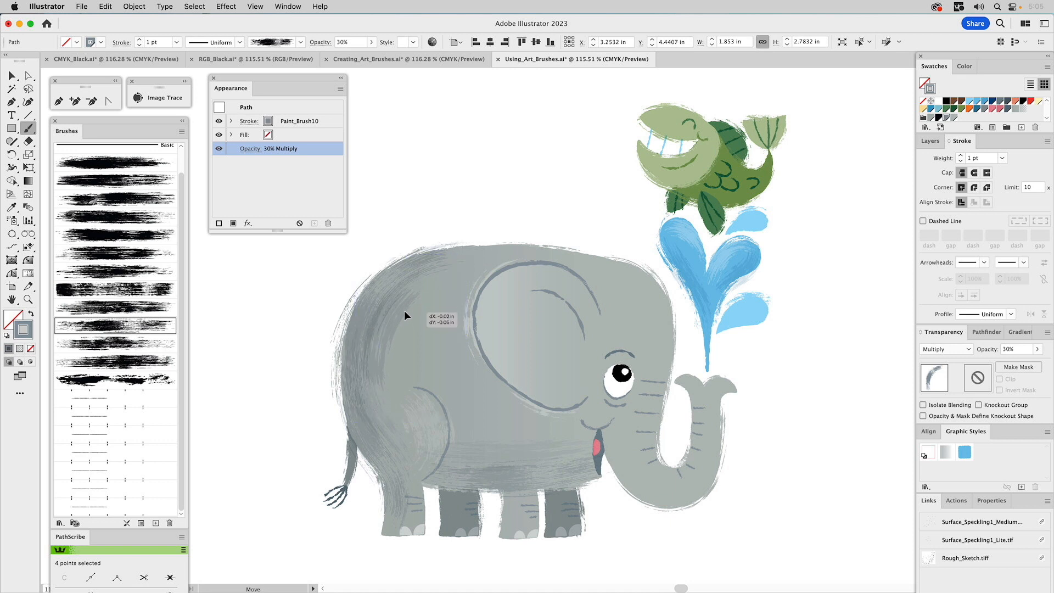
super+click(456, 188)
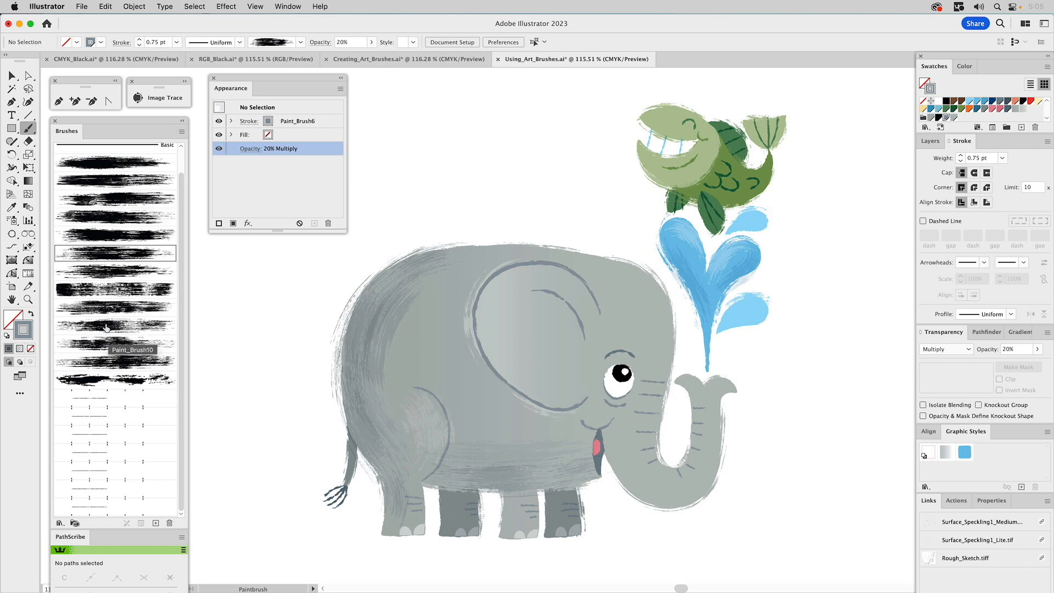
- Set up the next brush stroke with Paint_Brush12, a white stroke color, Normal blending mode and 100% opacity
click(95, 344)
click(114, 364)
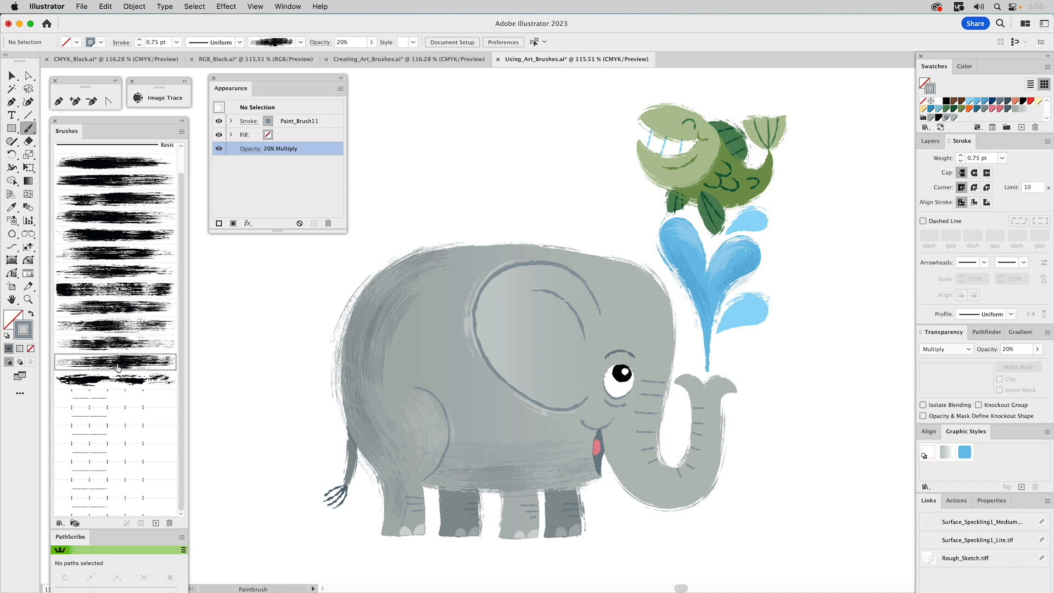
click(940, 101)
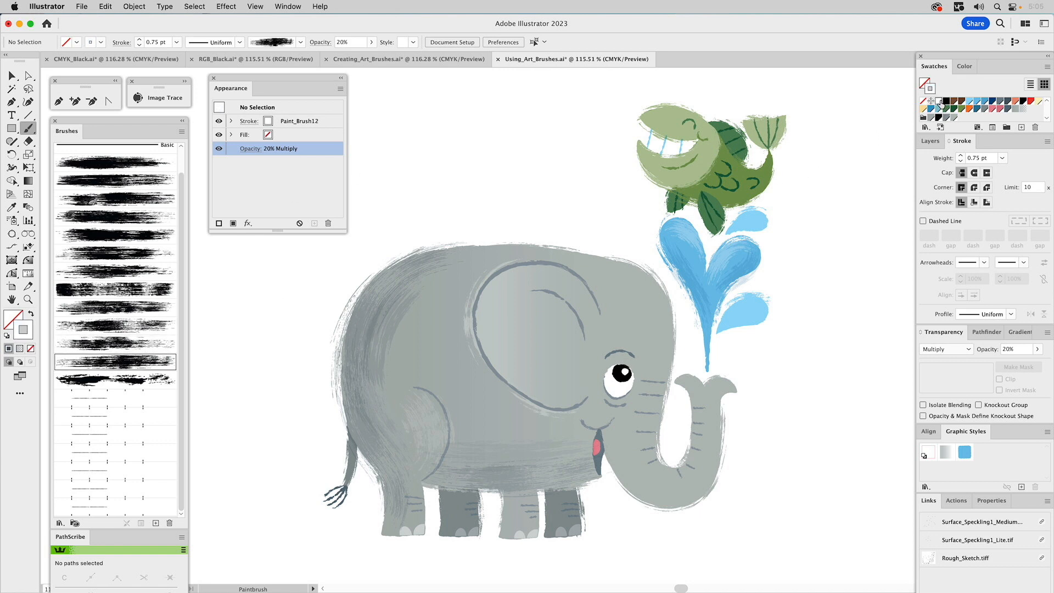
click(939, 350)
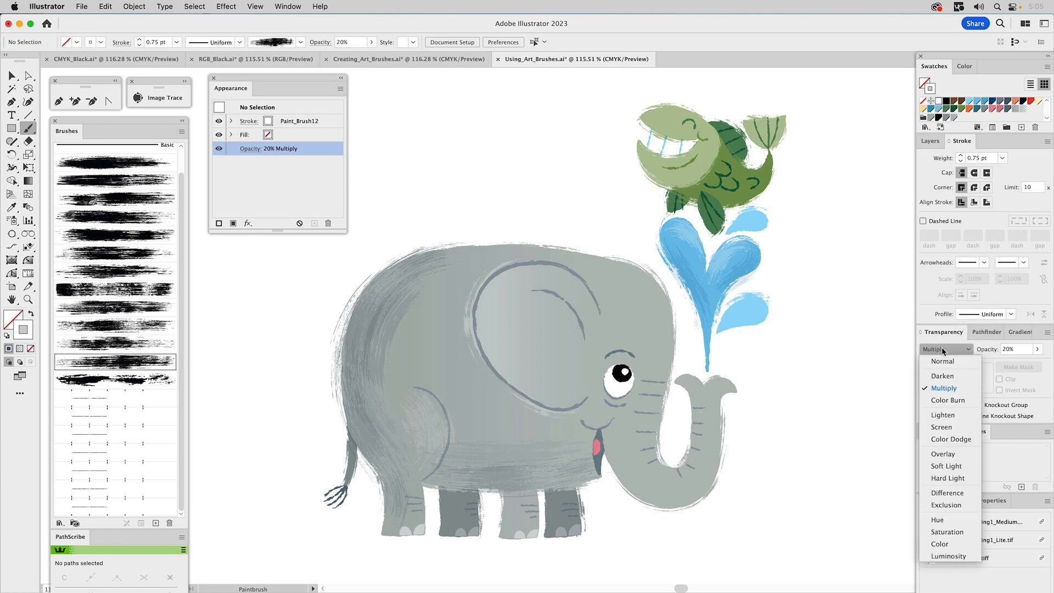
click(943, 360)
click(1039, 352)
drag(1003, 363, 1038, 363)
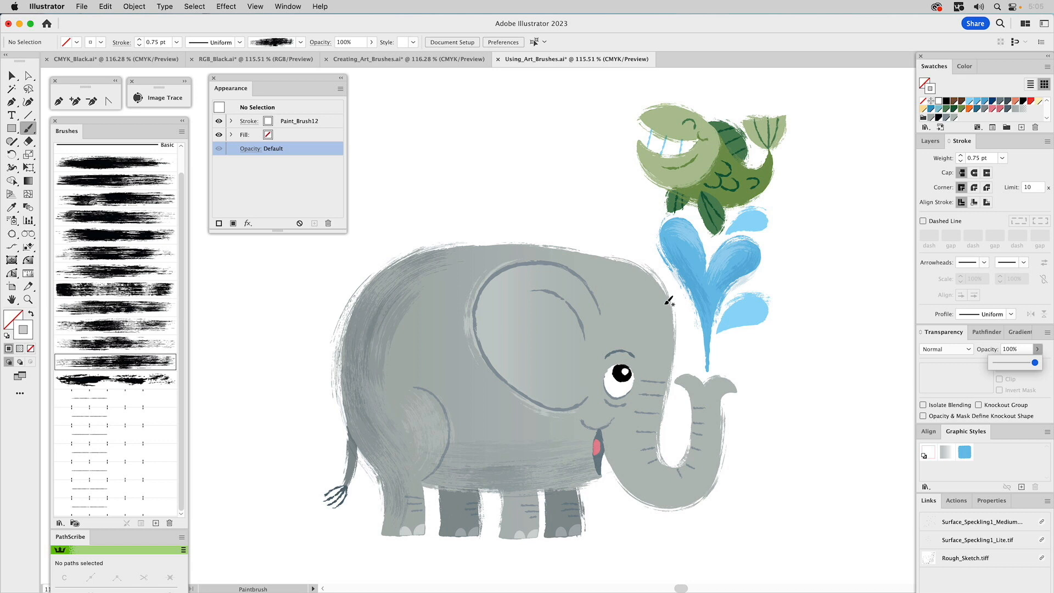
- Paint a white Paint_Brush12 highlight stroke over the top of the elephant, from its forehead back along its body
mouse_move(668, 331)
mouse_down()
mouse_move(651, 291)
mouse_move(612, 270)
mouse_move(452, 266)
mouse_up()
key(super+z)
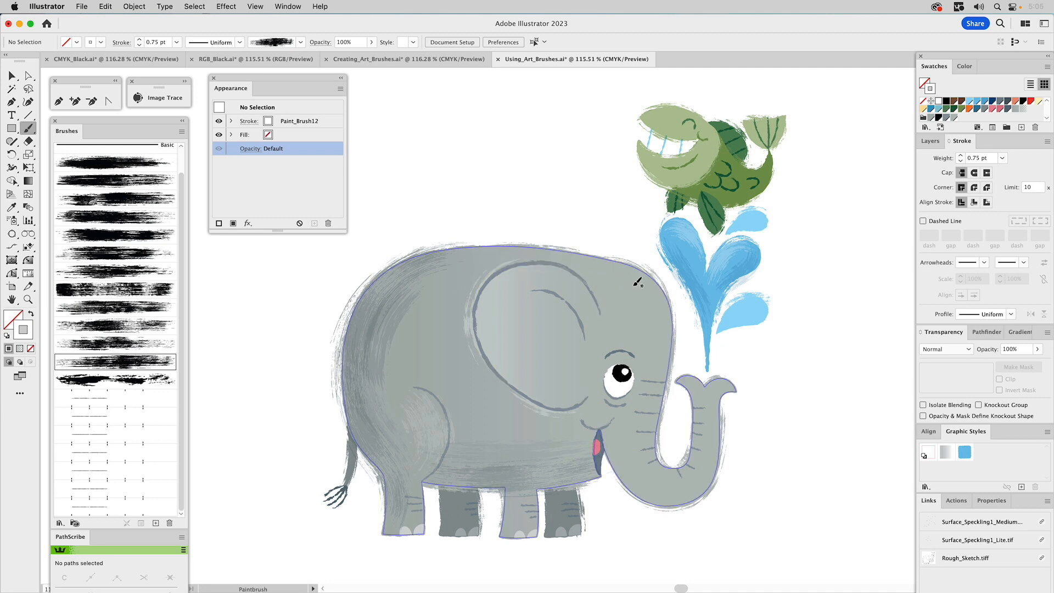
mouse_move(666, 330)
mouse_down()
mouse_move(650, 285)
mouse_move(607, 258)
mouse_move(454, 256)
mouse_up()
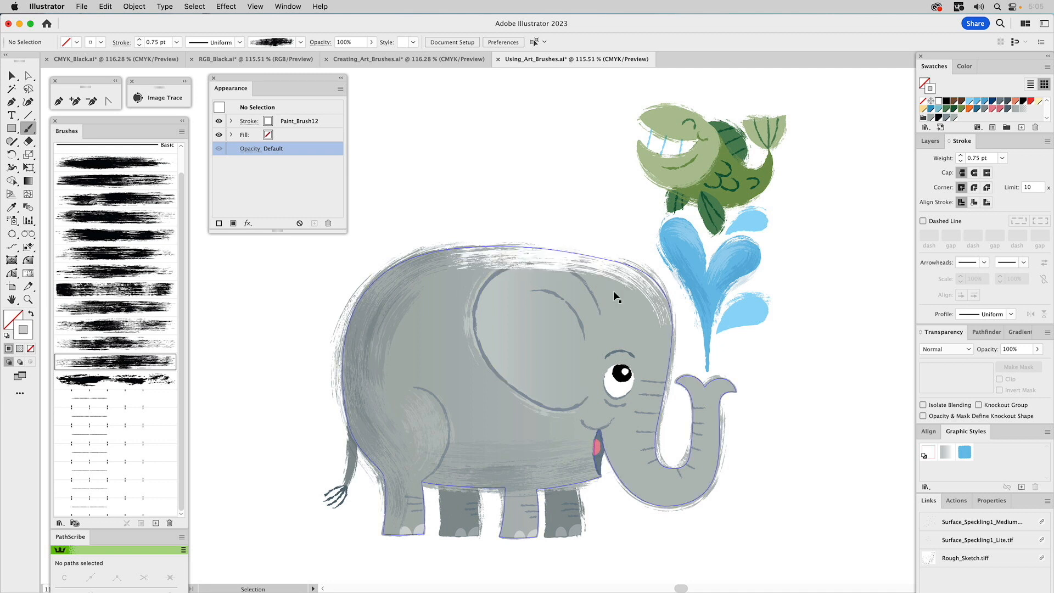
- Set the white highlight stroke's weight to 1 pt and its opacity to 30%
super+click(628, 285)
double_click(971, 158)
text(1)
key(Return)
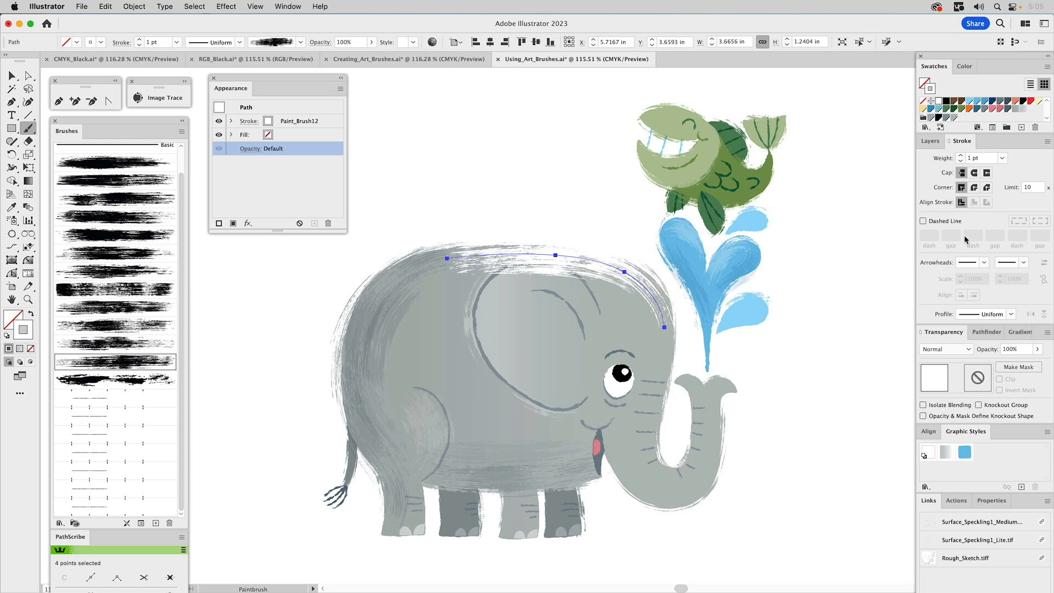
double_click(1011, 349)
text(30)
key(Return)
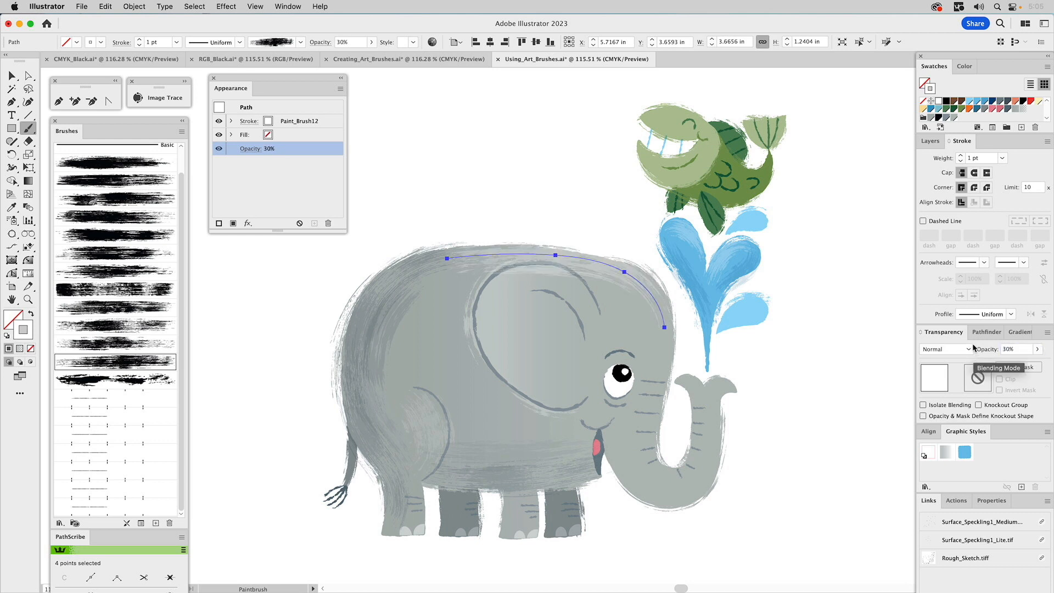
- Cut the highlight stroke and paste it directly behind the elephant's ear shape, then clear the selection
key(v)
click(552, 204)
click(585, 259)
key(a)
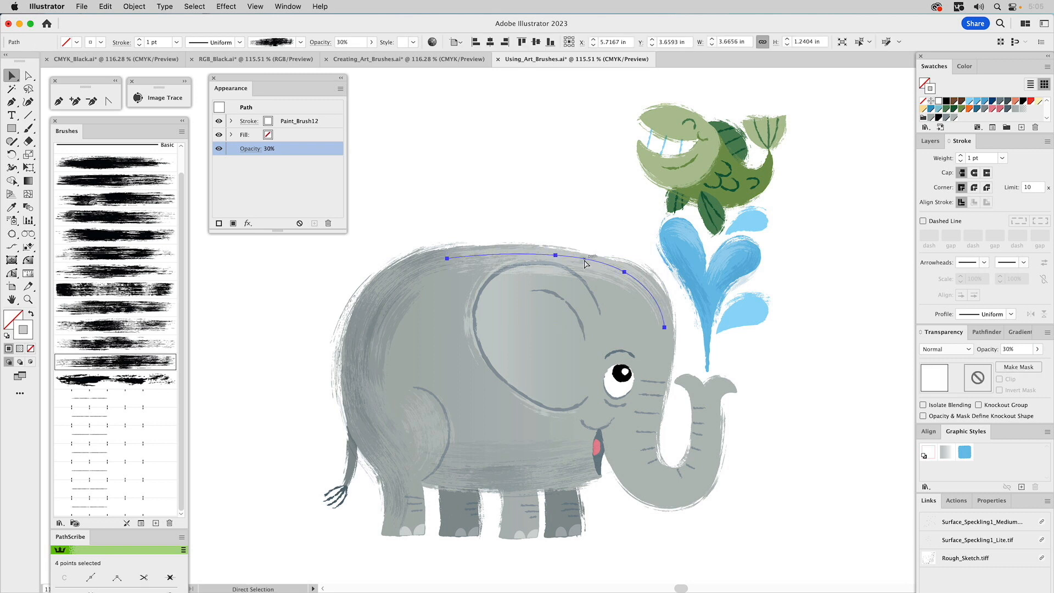
key(super+x)
click(554, 275)
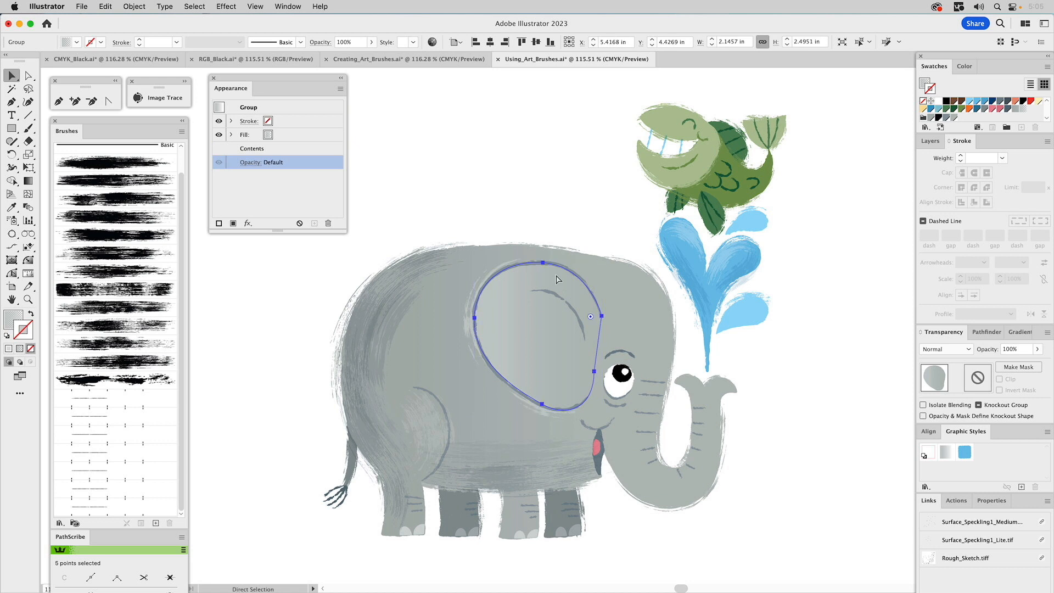
key(super+b)
click(570, 185)
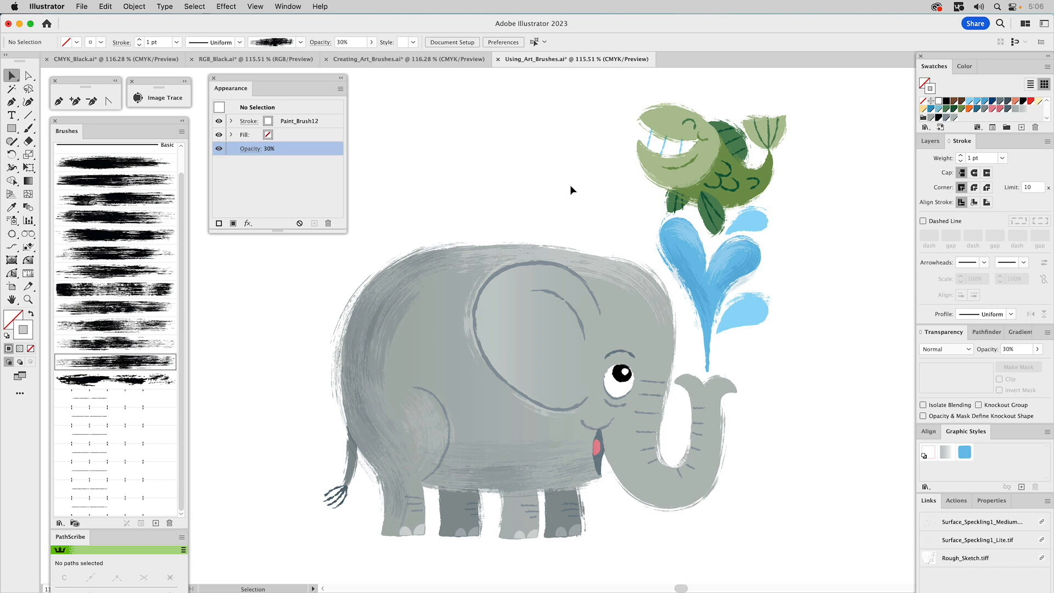
- Hide the active linework layer and the in-progress brush work layer, and show the Brush Work and Background layers
click(931, 141)
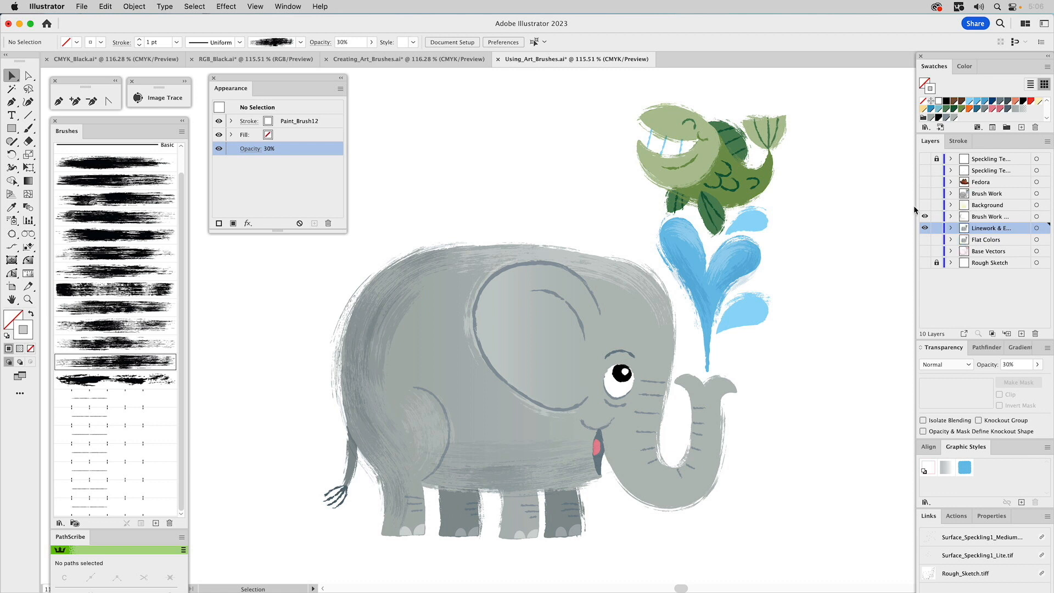
drag(925, 228, 924, 209)
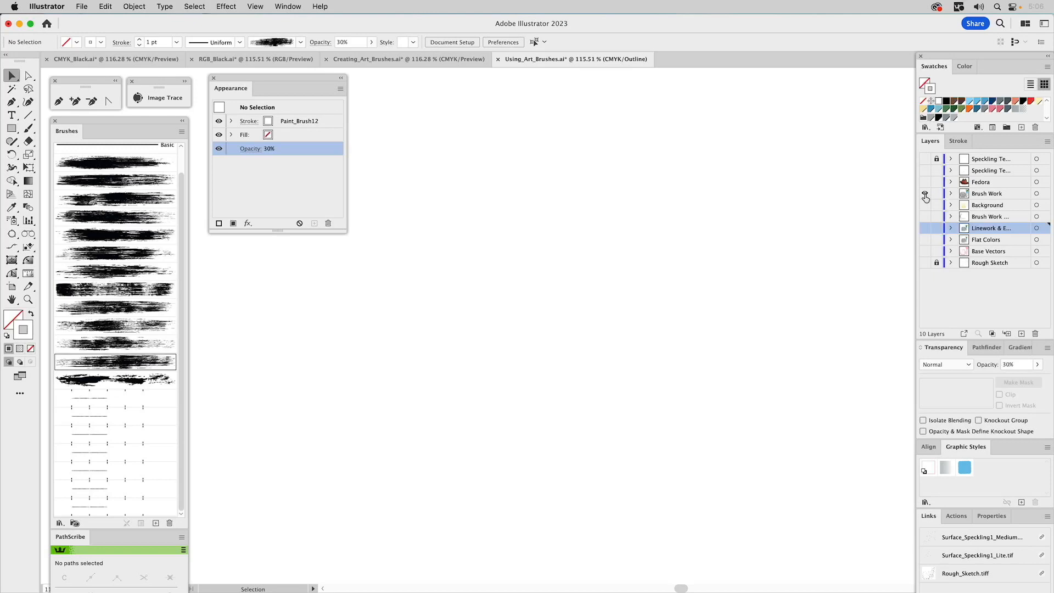
click(926, 195)
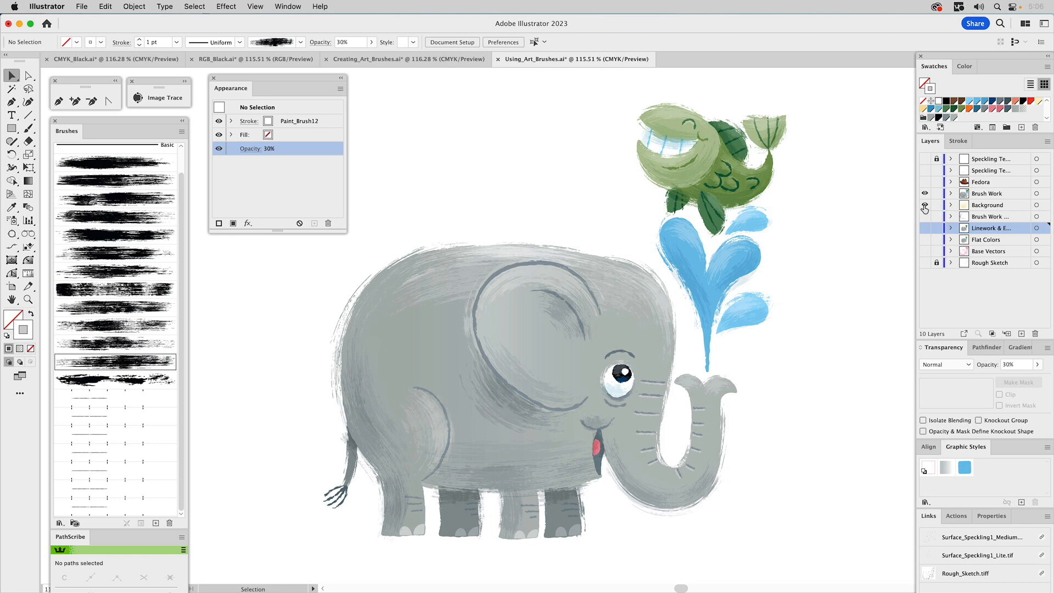
click(925, 206)
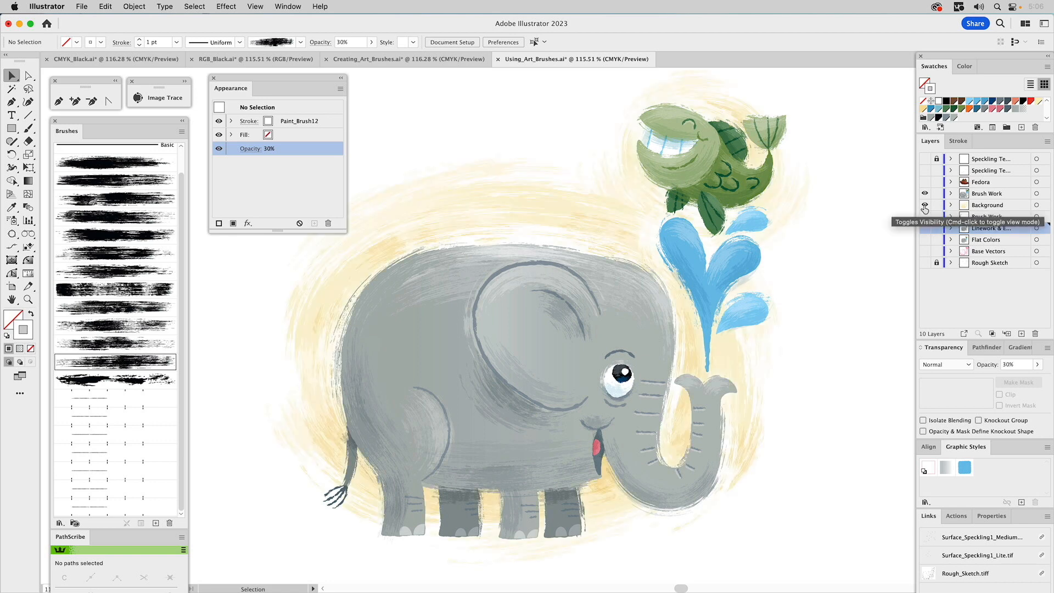
- Check the artwork's paths in outline view, return to preview, show the Fedora layer and collapse the appearance settings
key(super+y)
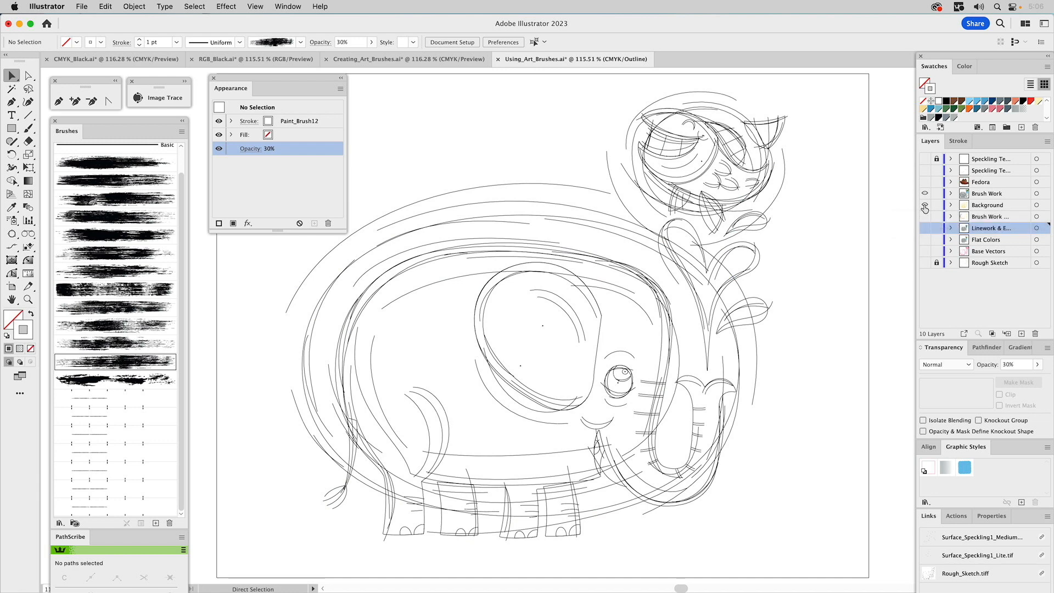
key(super+y)
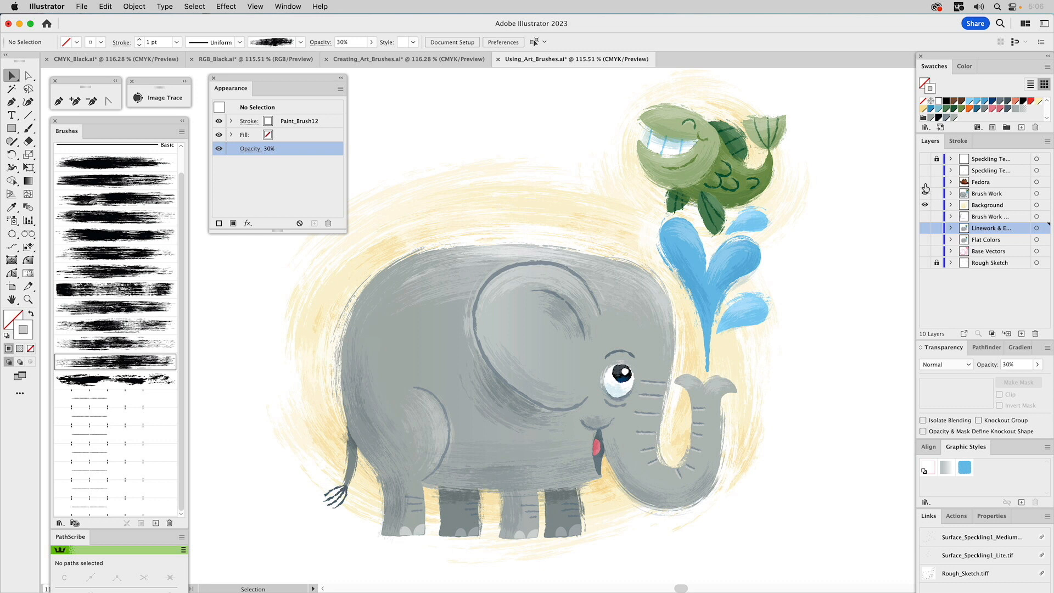
click(925, 185)
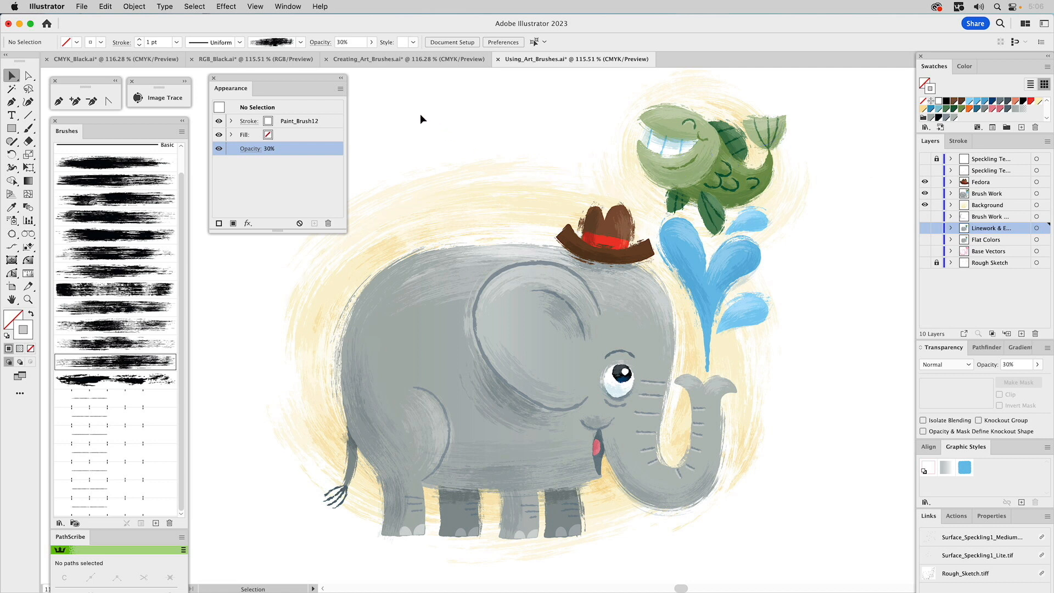
click(343, 77)
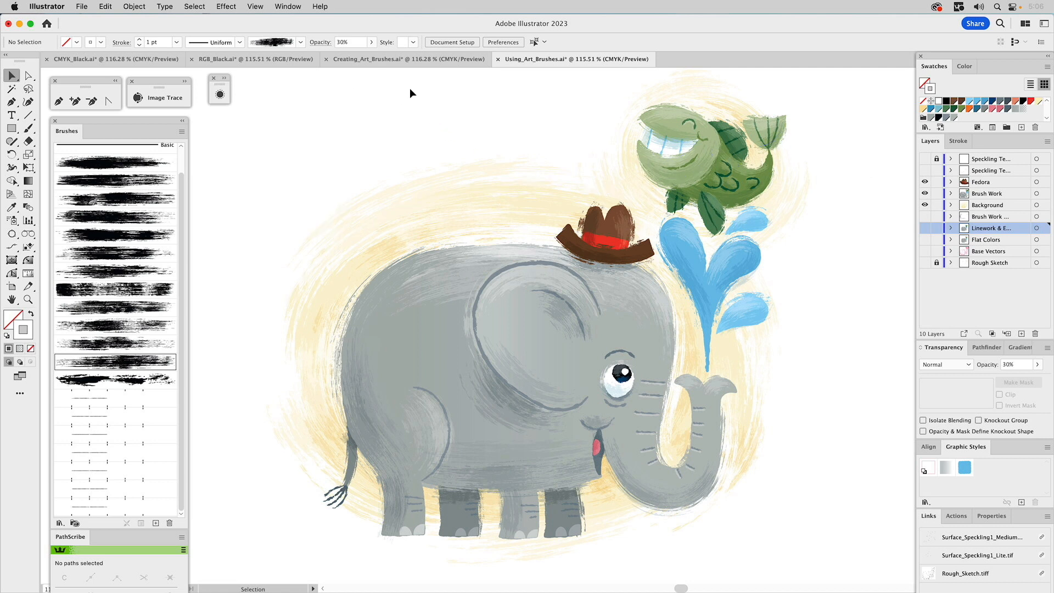
- Show the lower speckling texture layer and center Surface_Speckling1_Lite.tif horizontally on the artboard
click(925, 171)
click(895, 239)
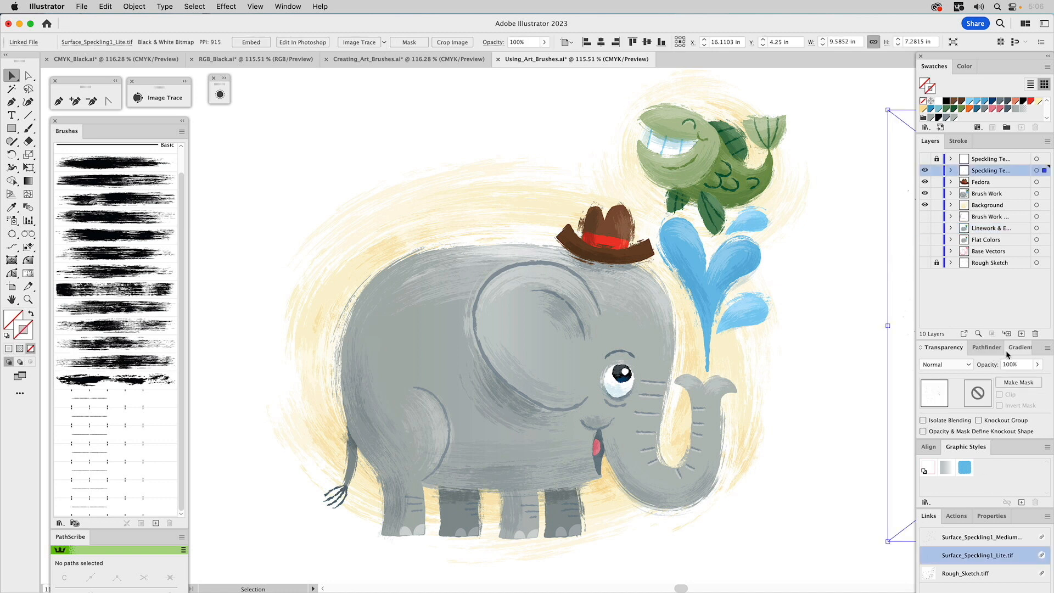
click(929, 447)
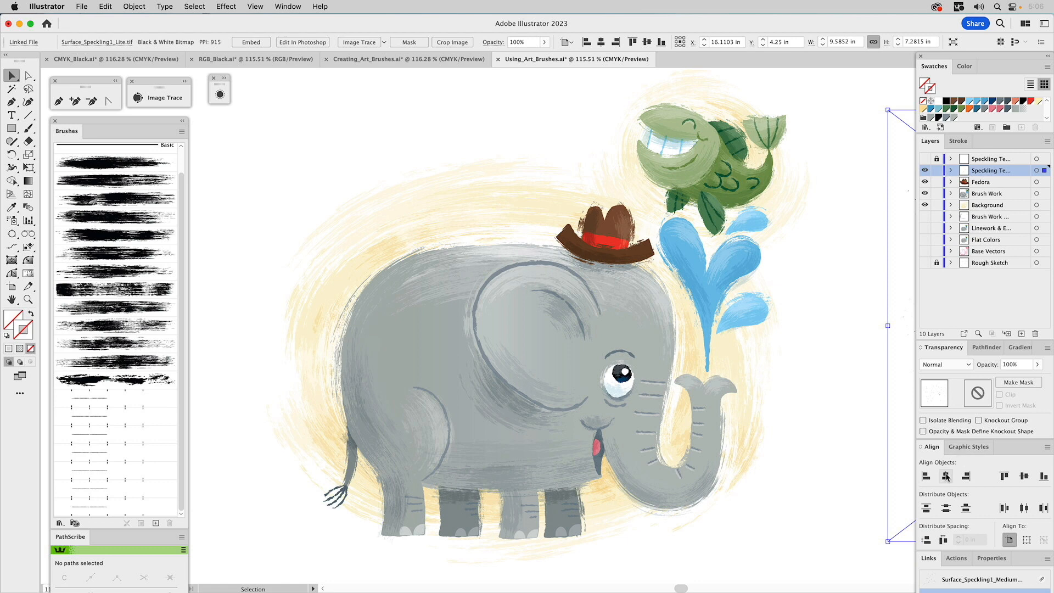
click(947, 476)
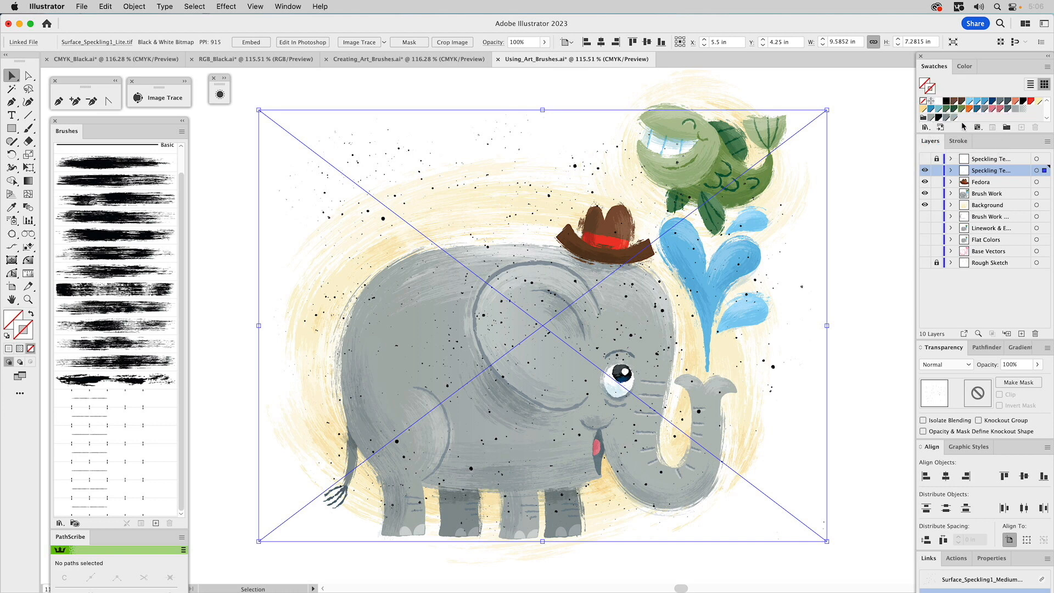
- Color the speckling image with a gray swatch, set it to Multiply at 50% opacity, and deselect it
drag(954, 121, 925, 83)
click(961, 368)
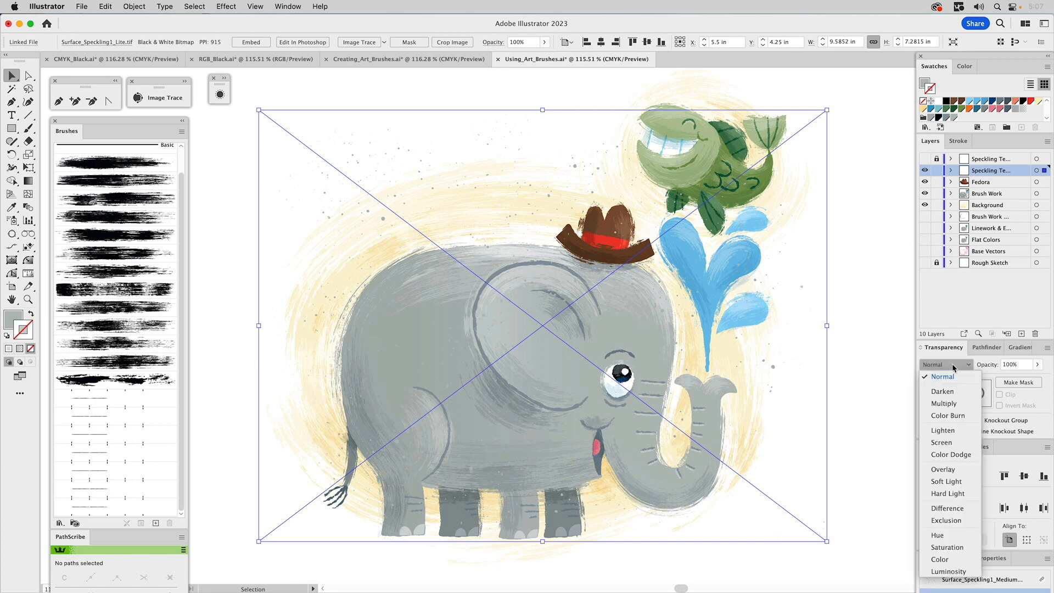
click(952, 405)
click(1010, 365)
text(50)
key(Return)
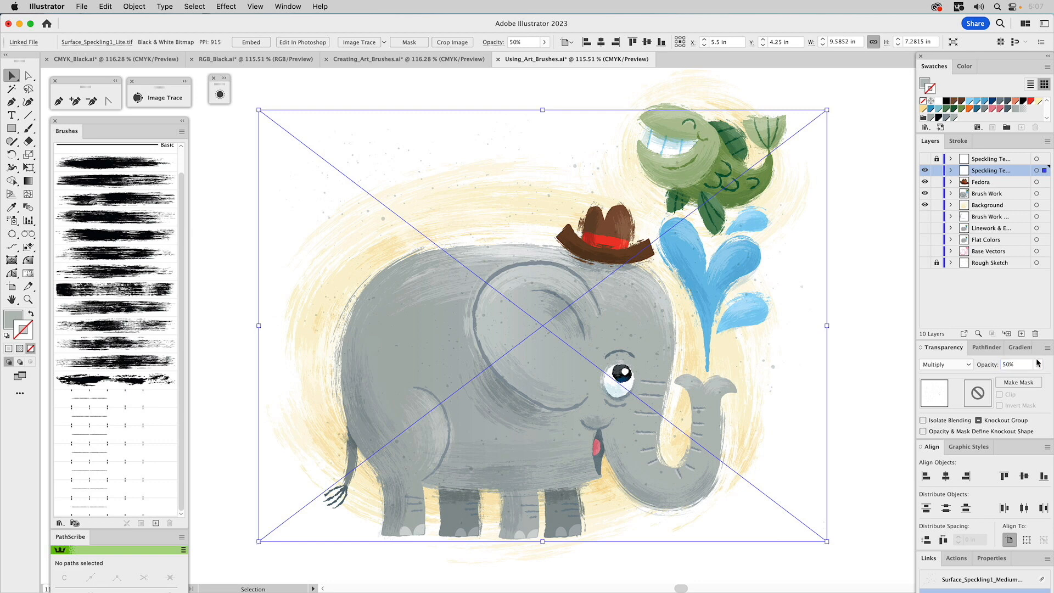
click(890, 248)
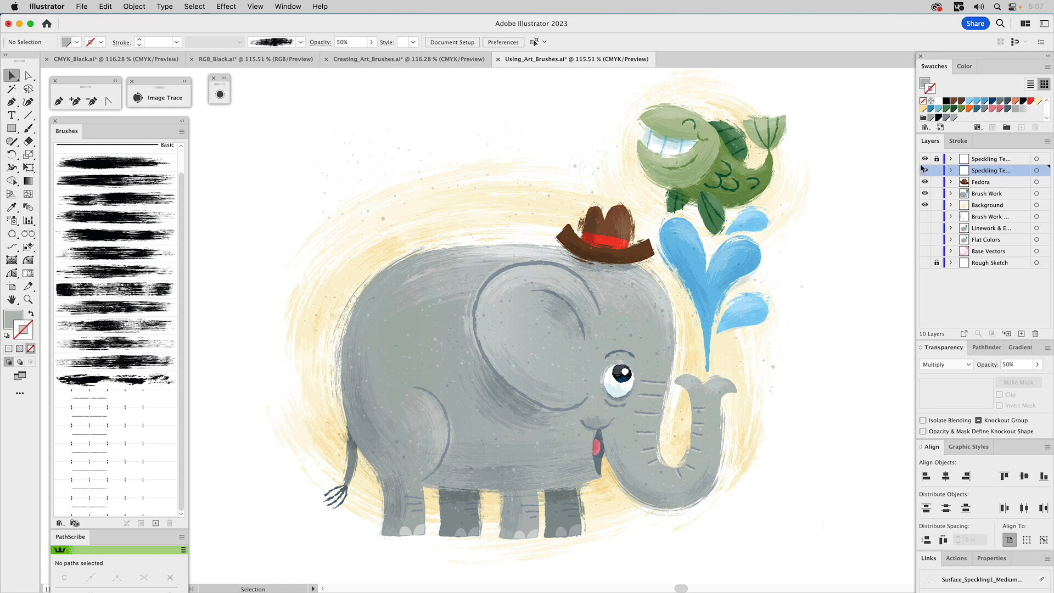
- Compare the two speckling texture layers by toggling their visibility
drag(925, 170, 925, 160)
click(924, 161)
click(925, 170)
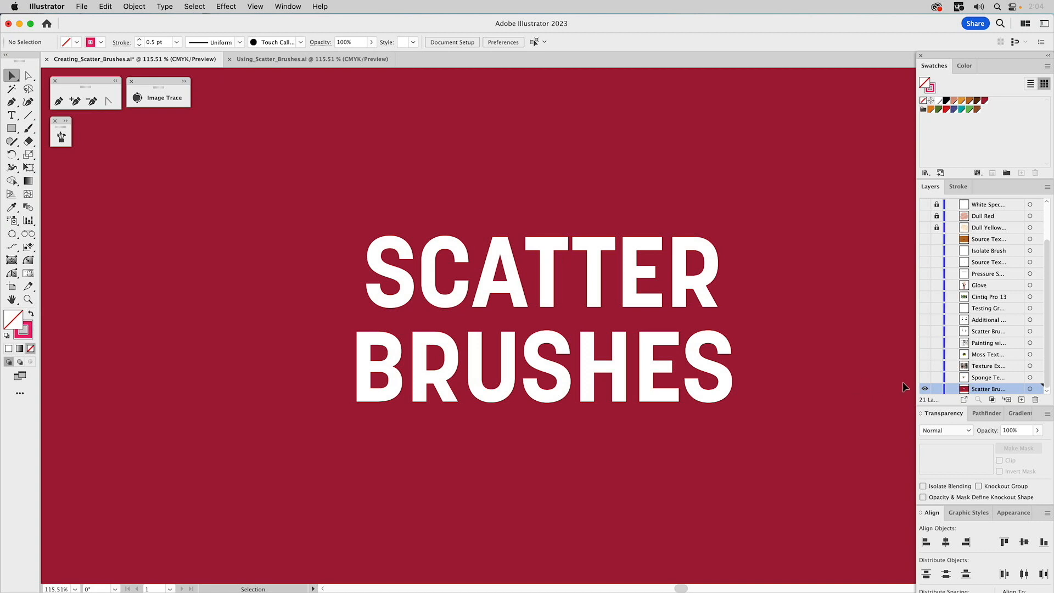
- Examine the sponge, tree bark, moss and paint plate reference photos by switching their layers on in turn
click(926, 378)
click(926, 388)
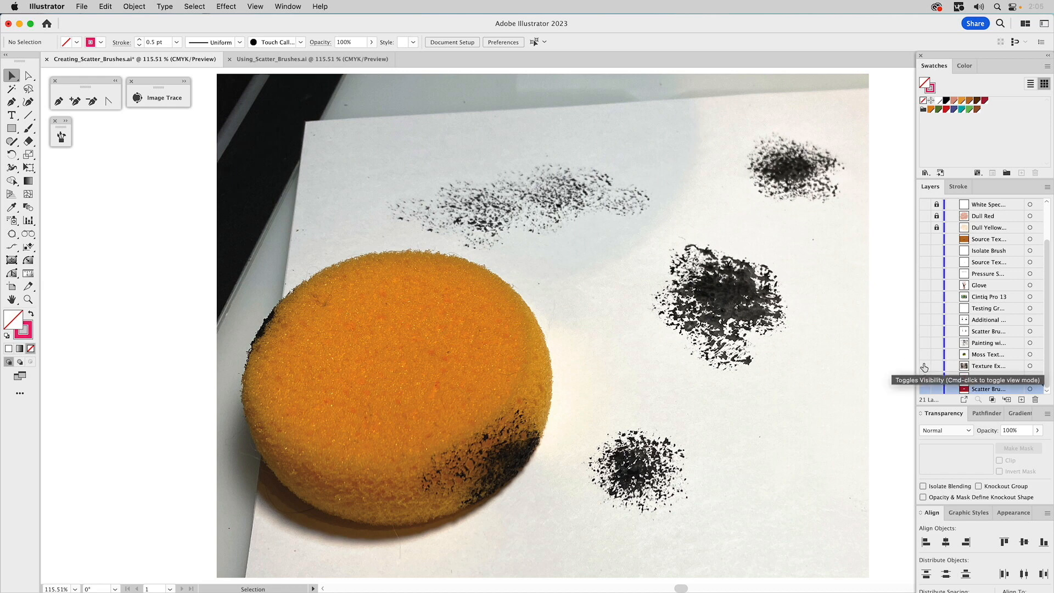
click(924, 365)
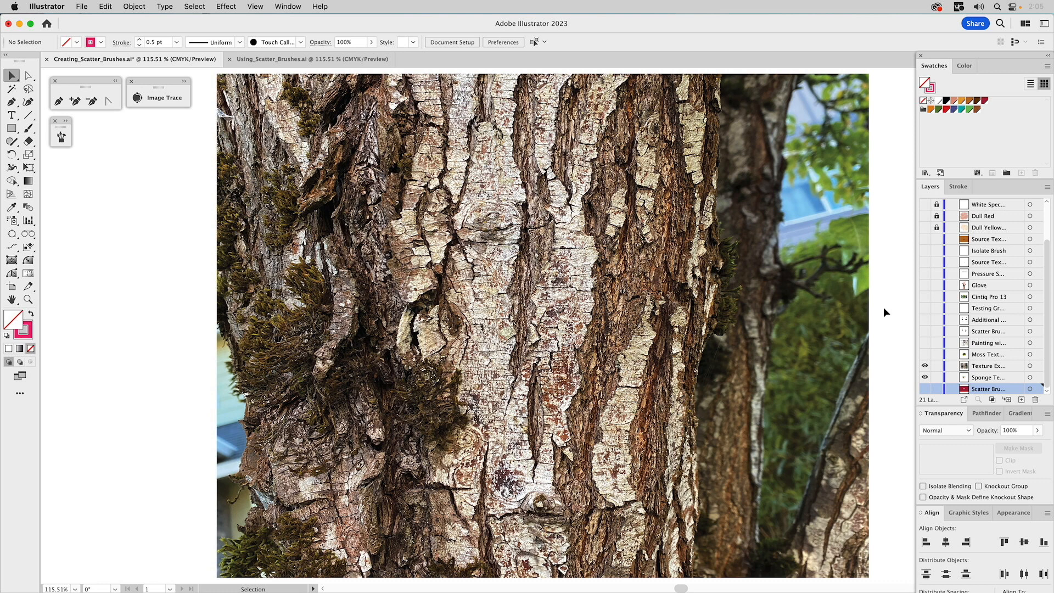
click(925, 355)
click(924, 366)
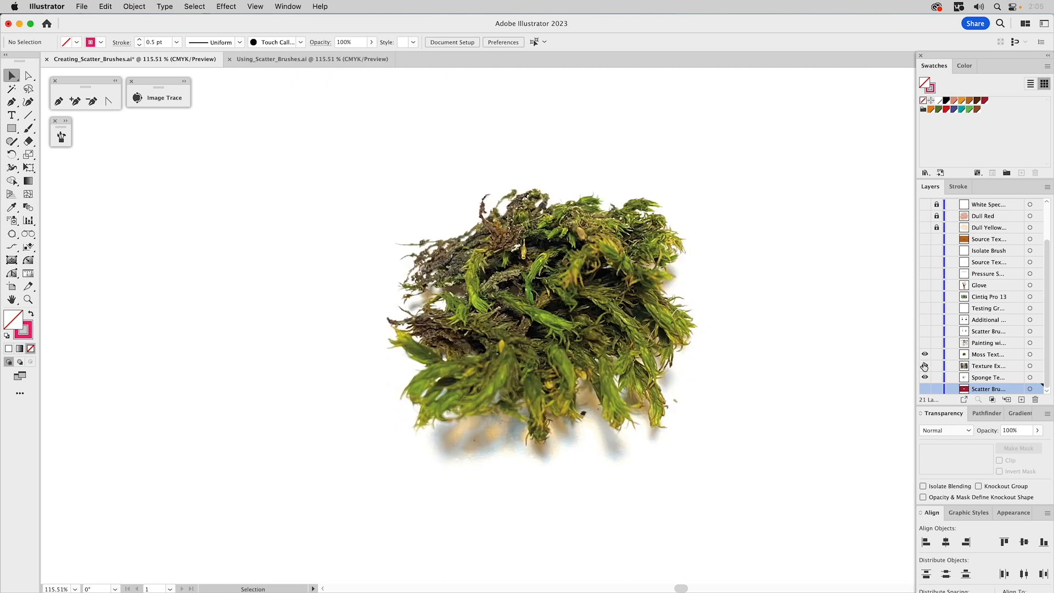
click(925, 377)
click(925, 343)
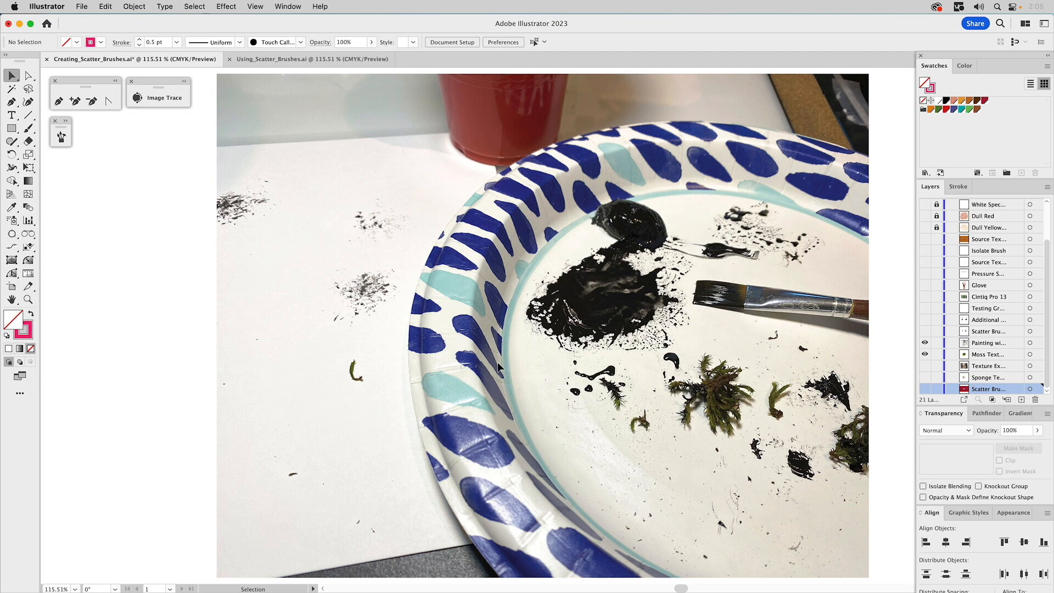
- Hide the reference photo layers, show the scatter brush layer with the sponge and moss textures, and make it active
click(926, 333)
click(926, 343)
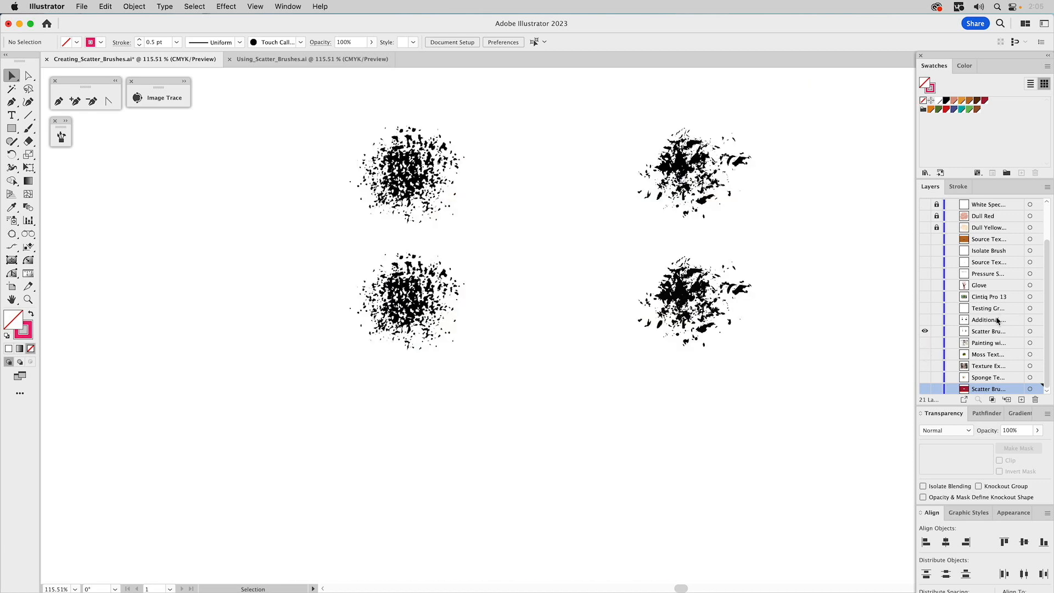
click(993, 333)
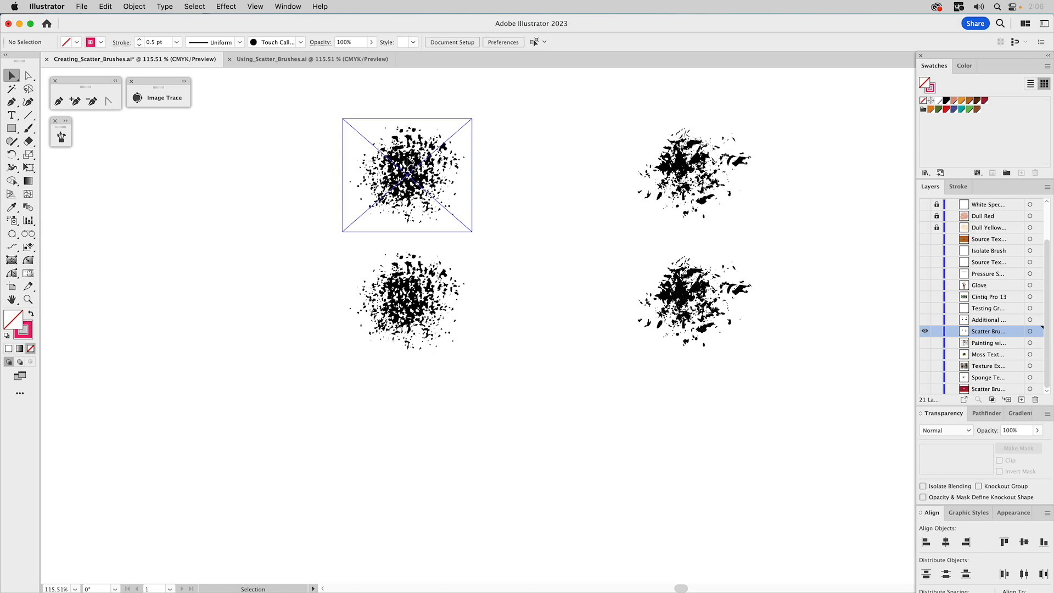
- Select the upper sponge and moss bitmaps and the lower vector moss texture in turn to inspect them
click(413, 168)
click(683, 173)
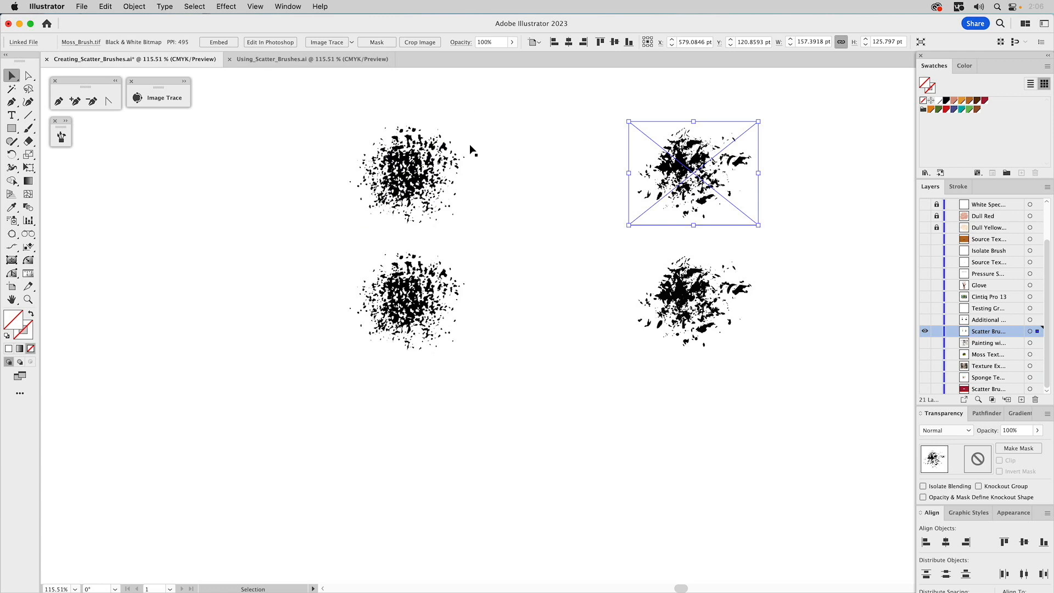
click(661, 297)
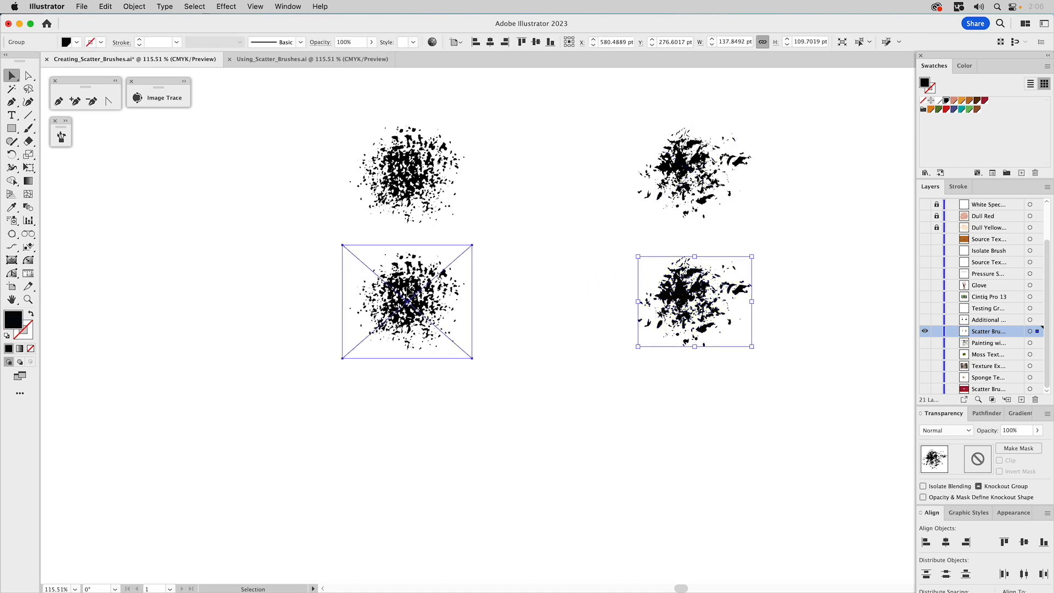
click(373, 274)
click(185, 82)
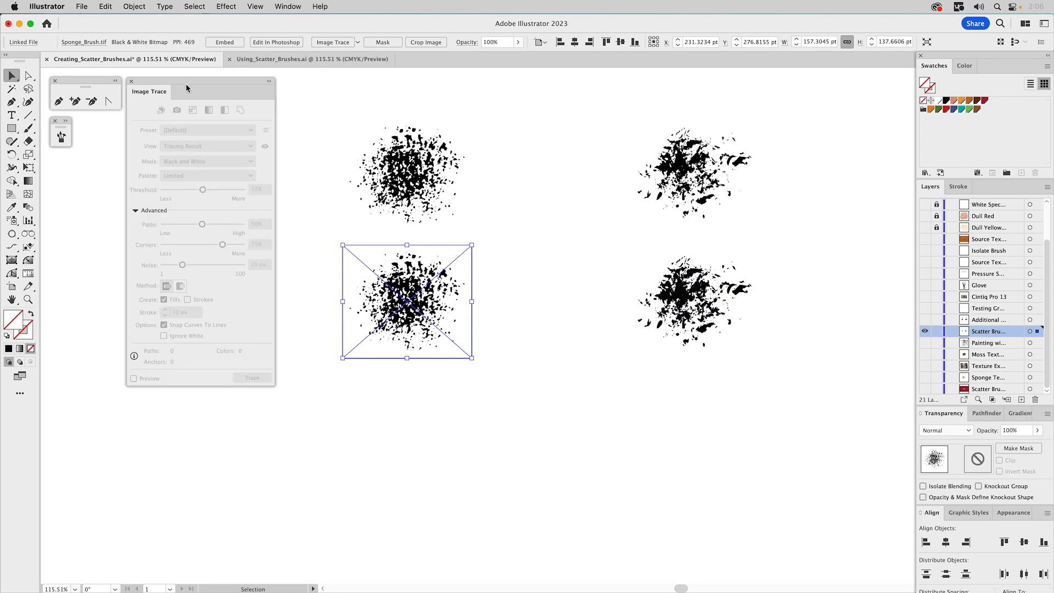
click(315, 188)
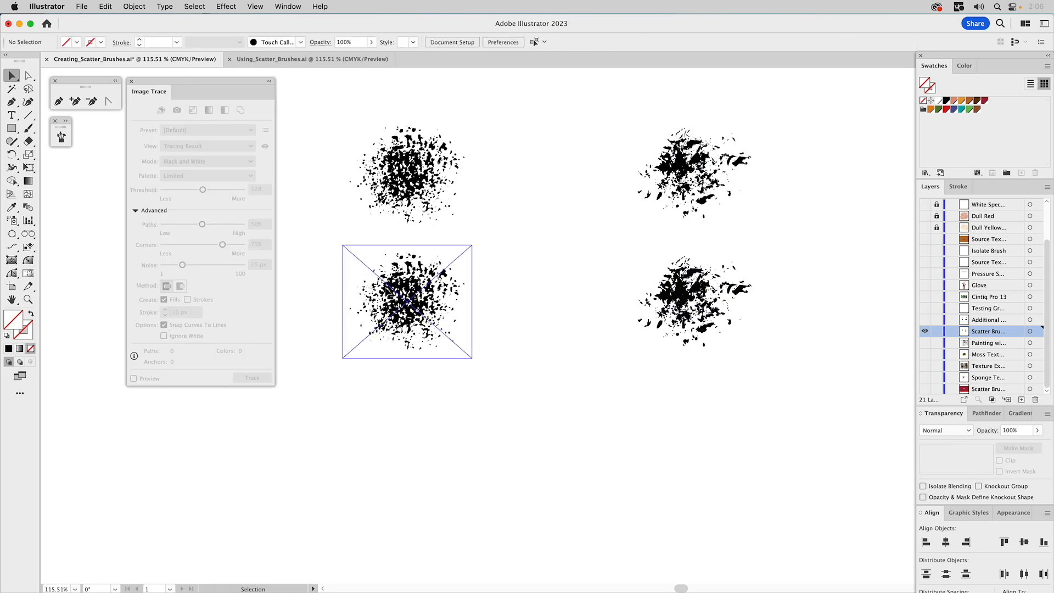
click(400, 291)
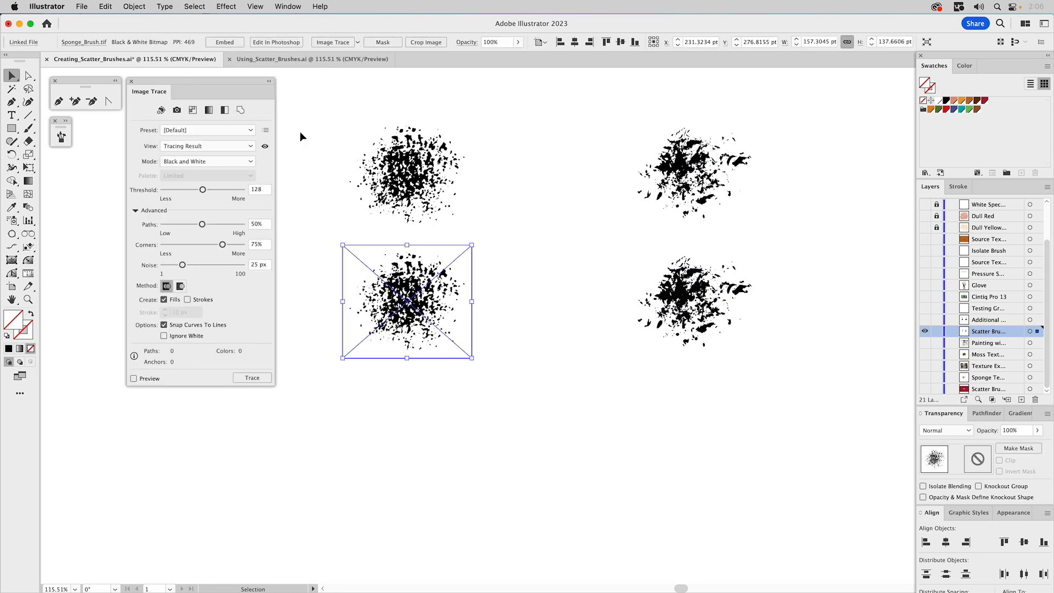
click(269, 81)
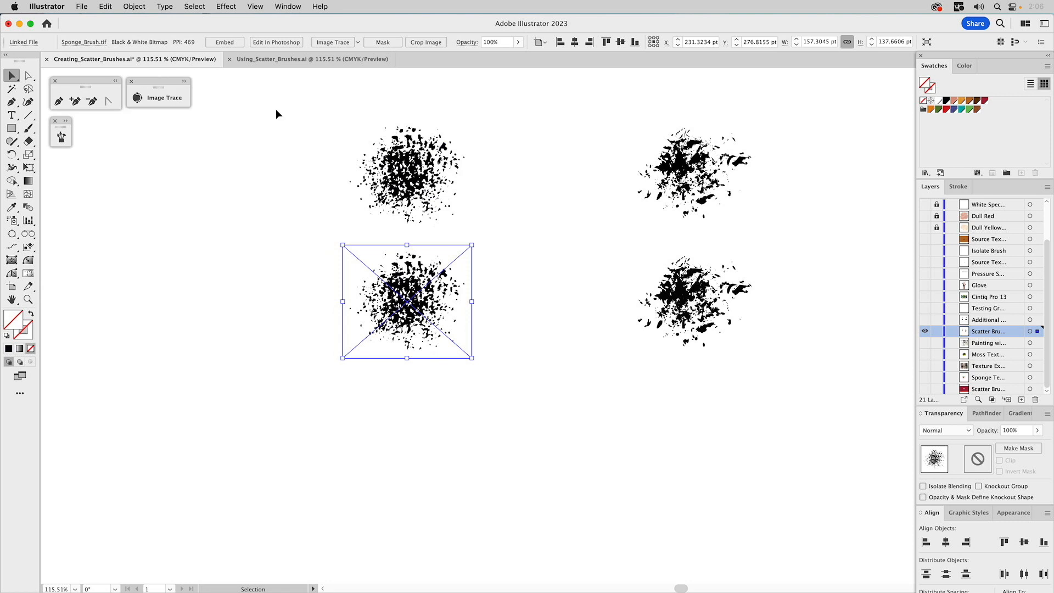
- Image-trace the lower sponge bitmap with Paths 100%, Noise 1 px and Ignore White on, and expand the tracing into vector paths
click(282, 188)
click(383, 322)
click(183, 83)
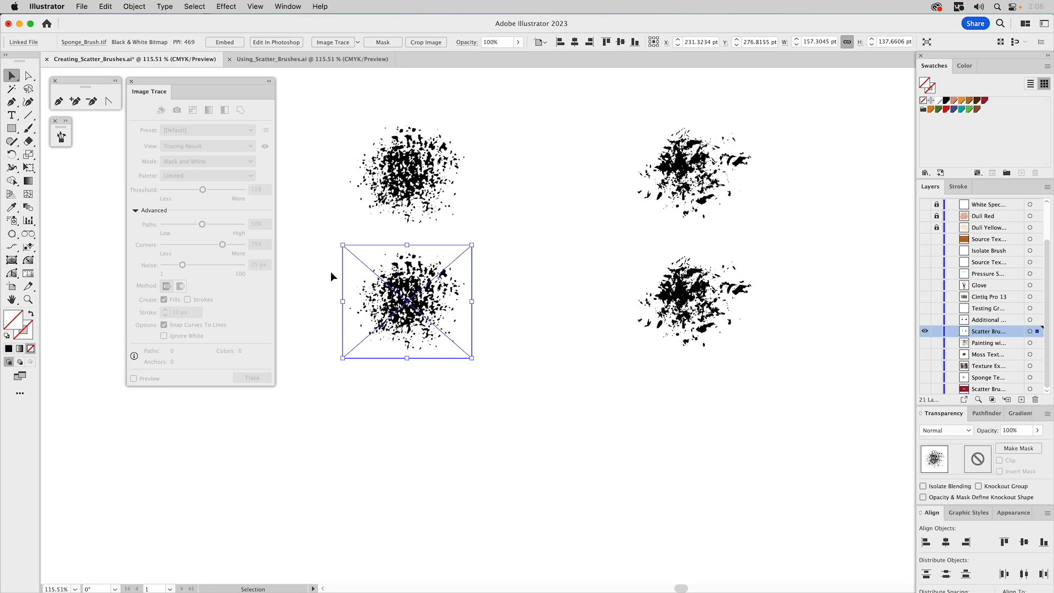
click(307, 248)
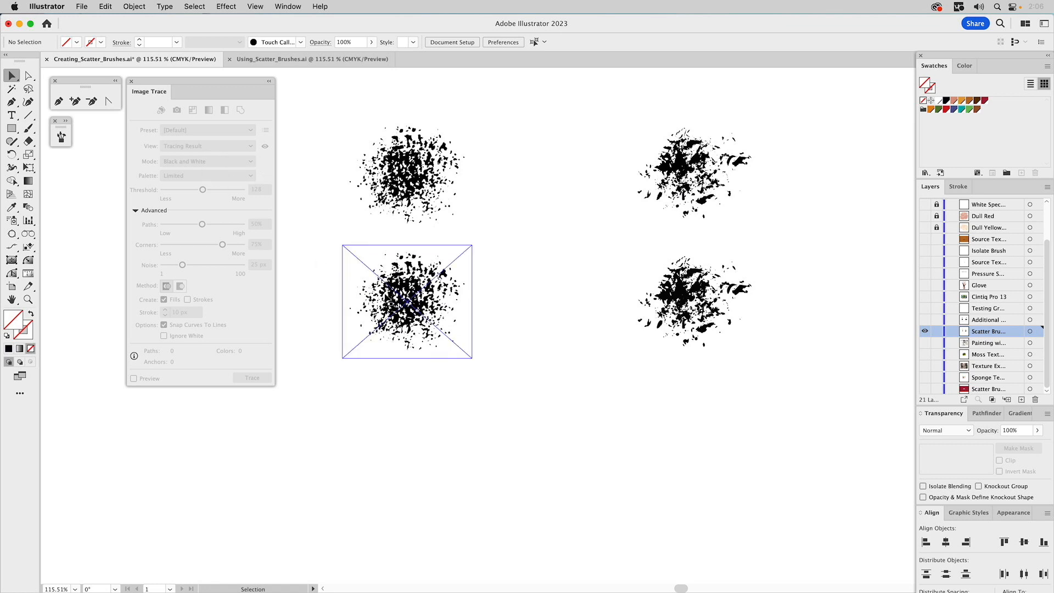
click(391, 300)
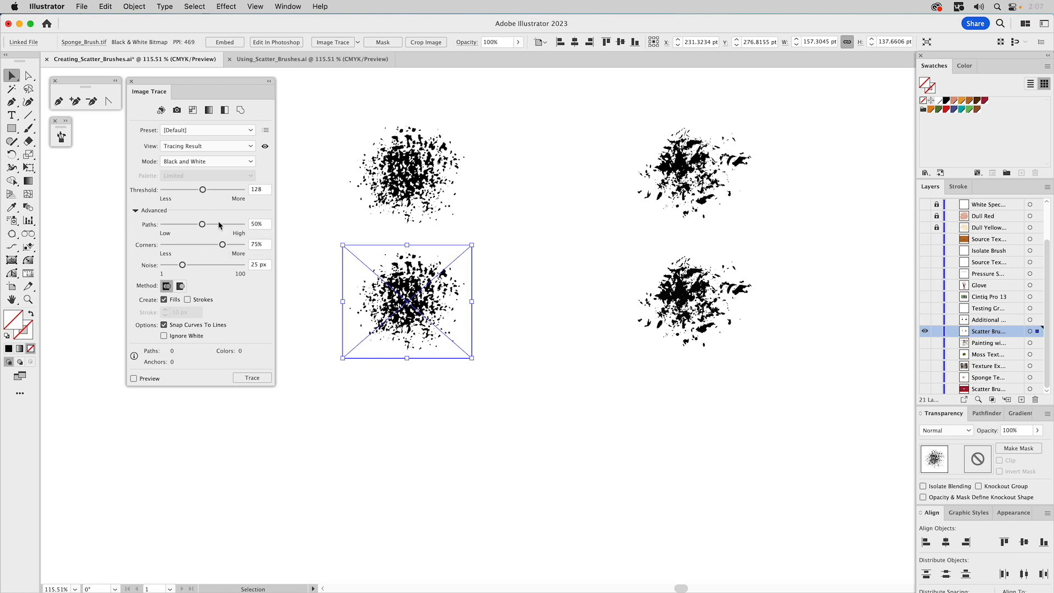
drag(202, 224, 284, 232)
drag(182, 265, 160, 265)
click(177, 336)
click(256, 376)
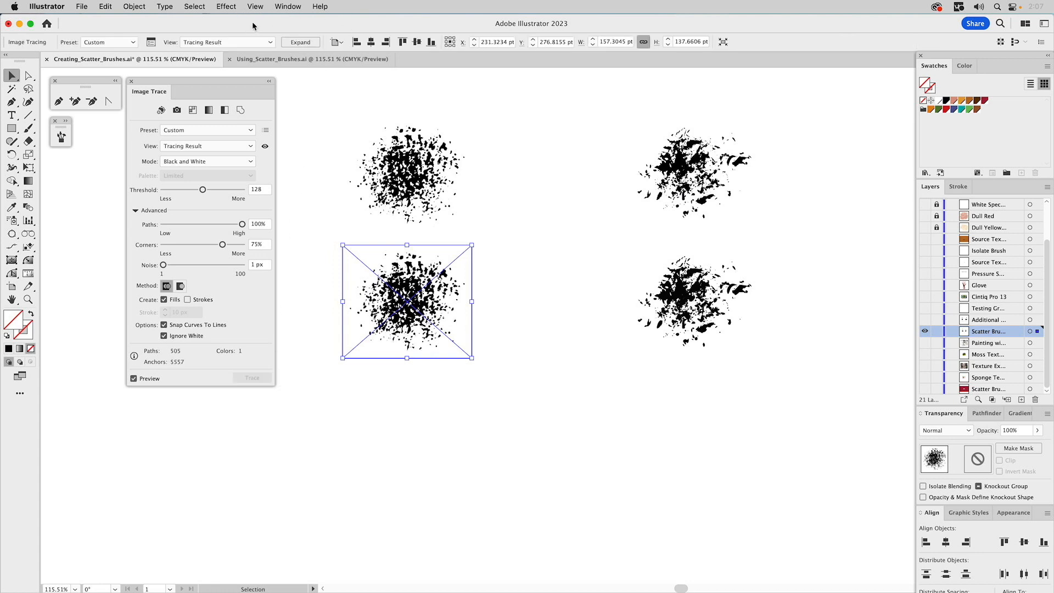
click(301, 42)
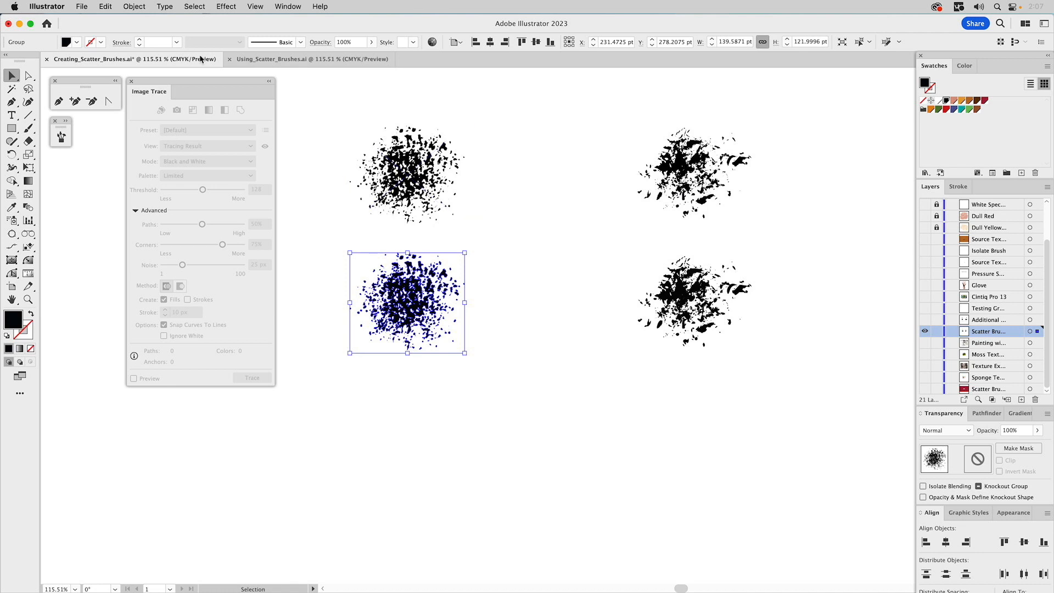
click(270, 84)
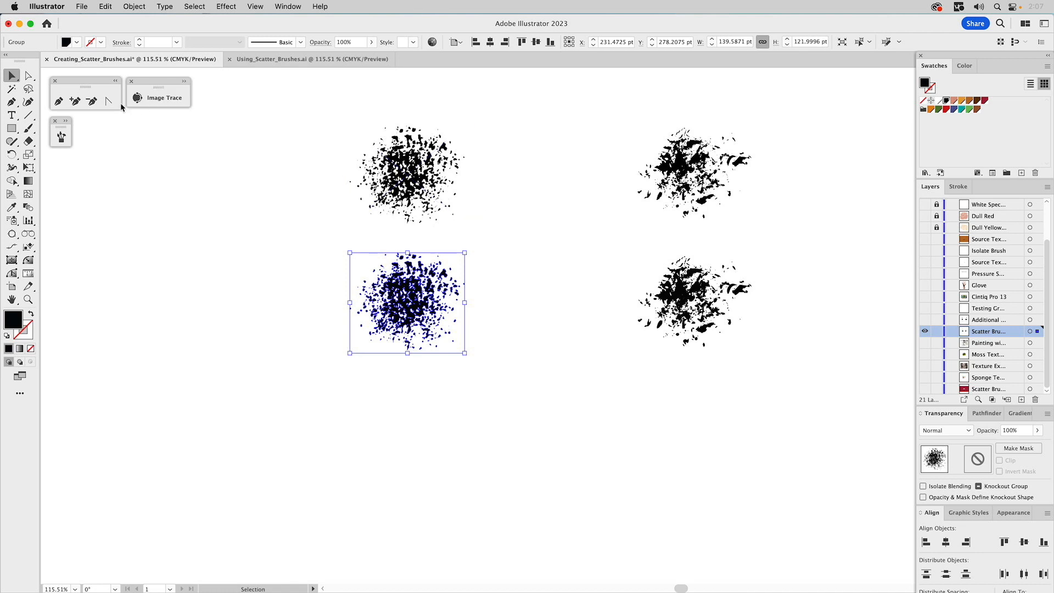
- Start a new scatter brush from the expanded vector sponge texture
click(66, 121)
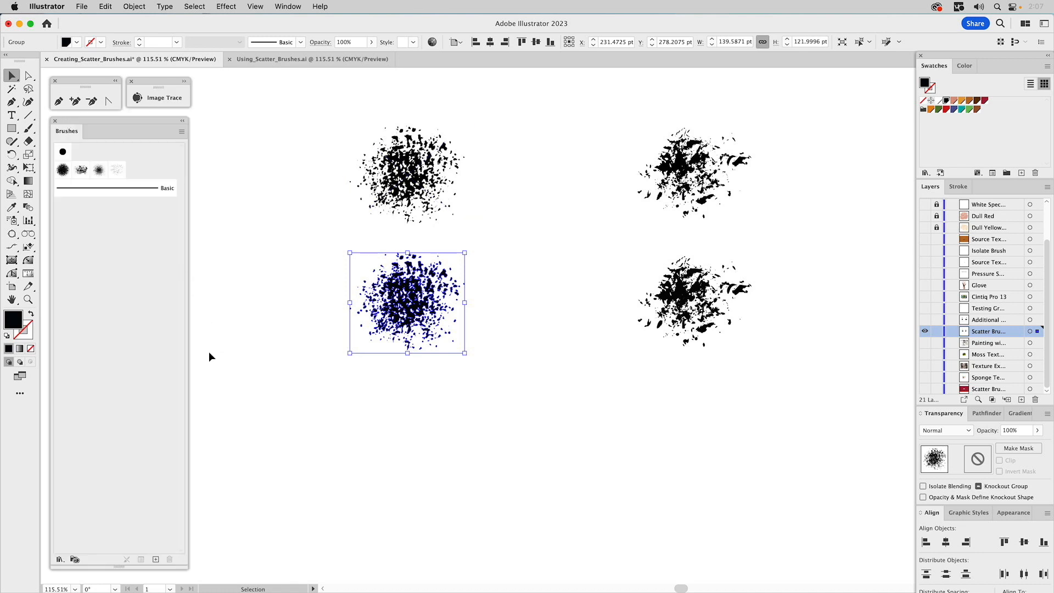
click(155, 559)
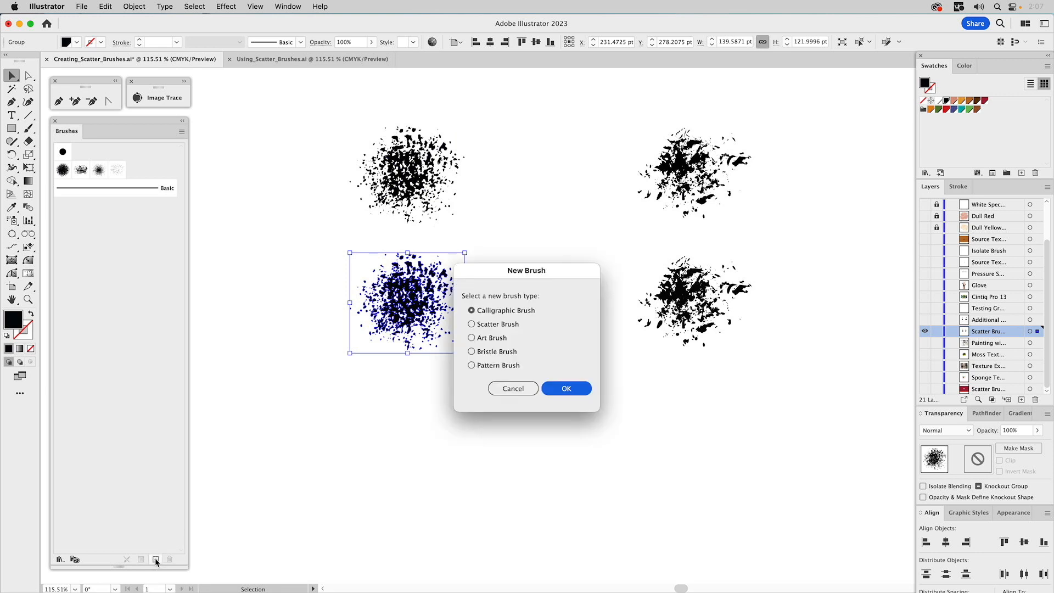
click(495, 325)
click(559, 389)
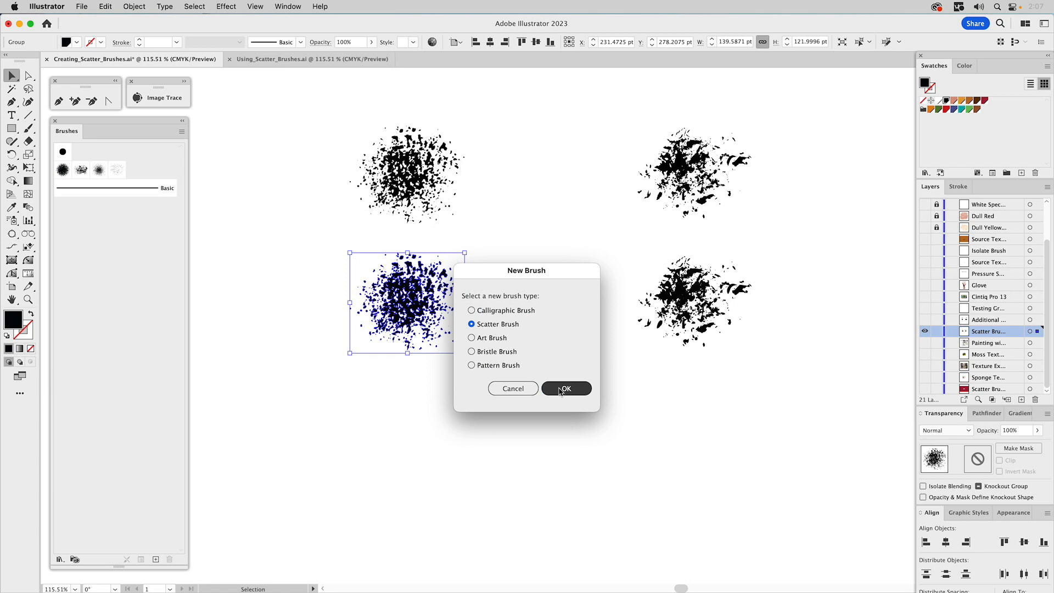
click(560, 389)
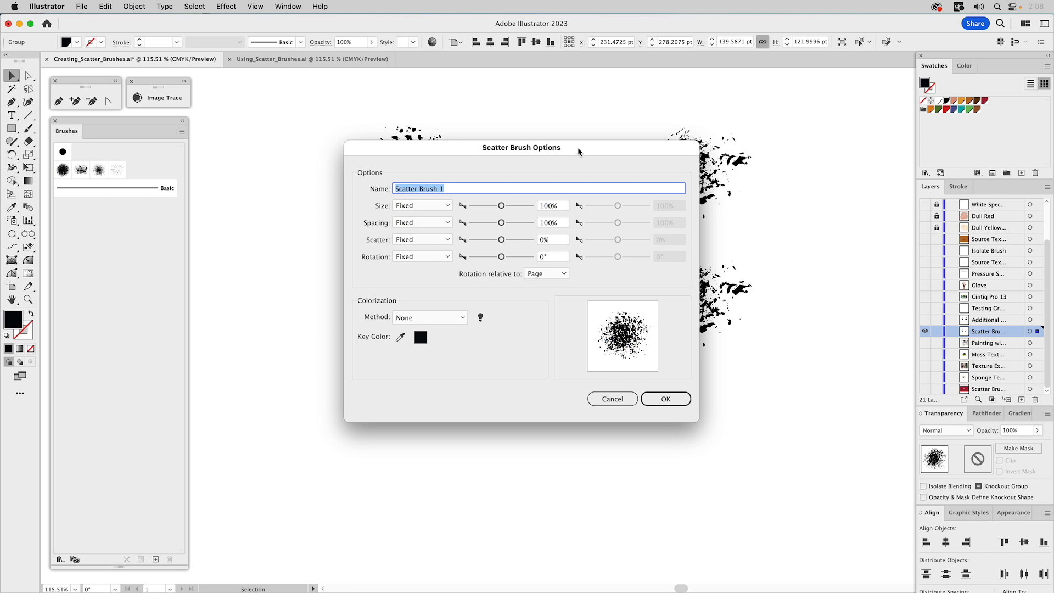
drag(578, 146, 600, 158)
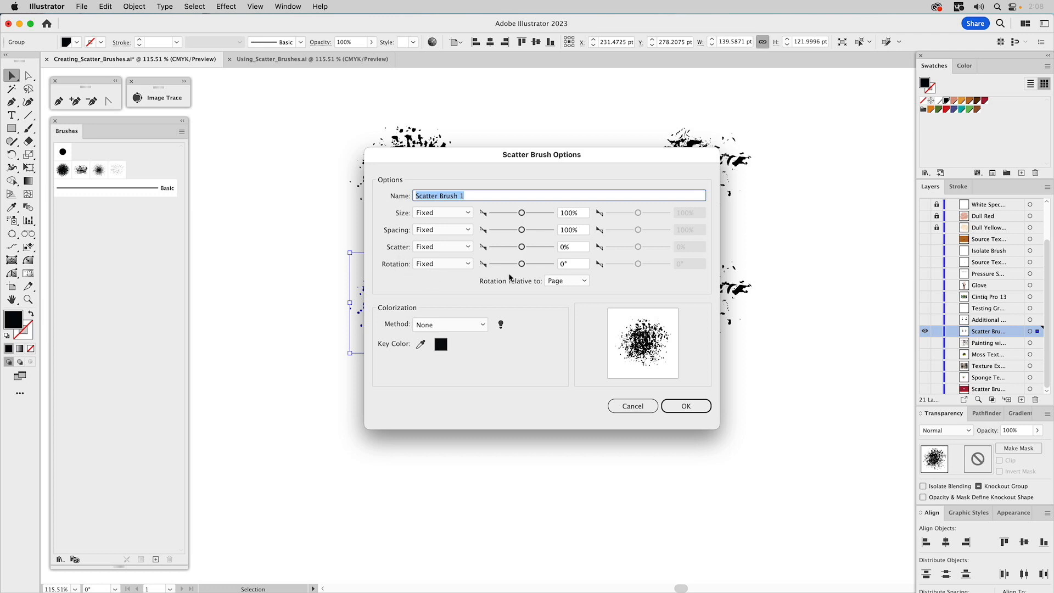
- Set the new brush's rotation relative to Path and its colorization method to Tints, and name it Spongy
click(574, 280)
click(566, 305)
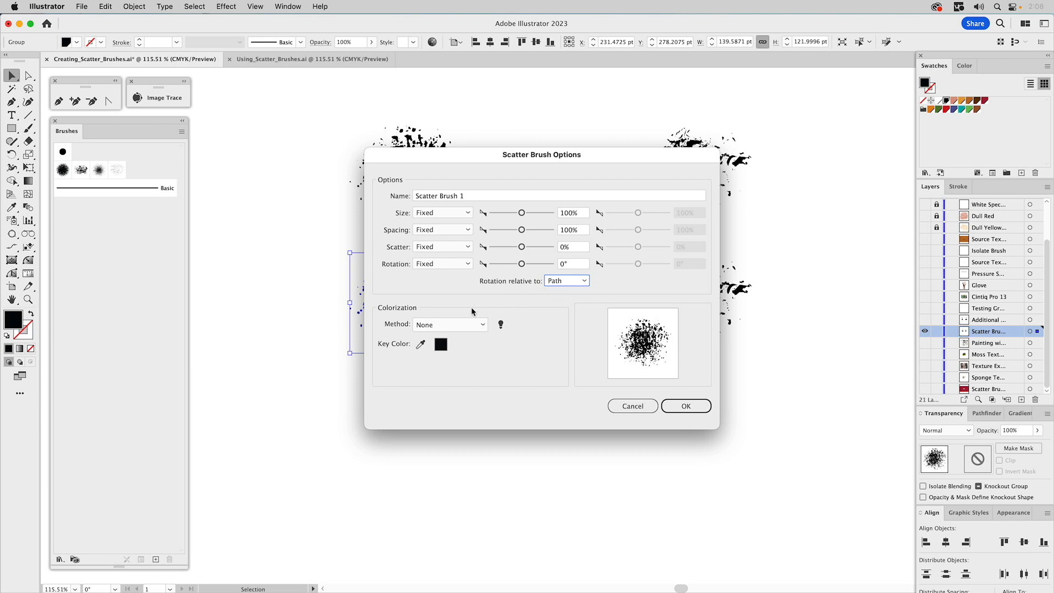
click(458, 325)
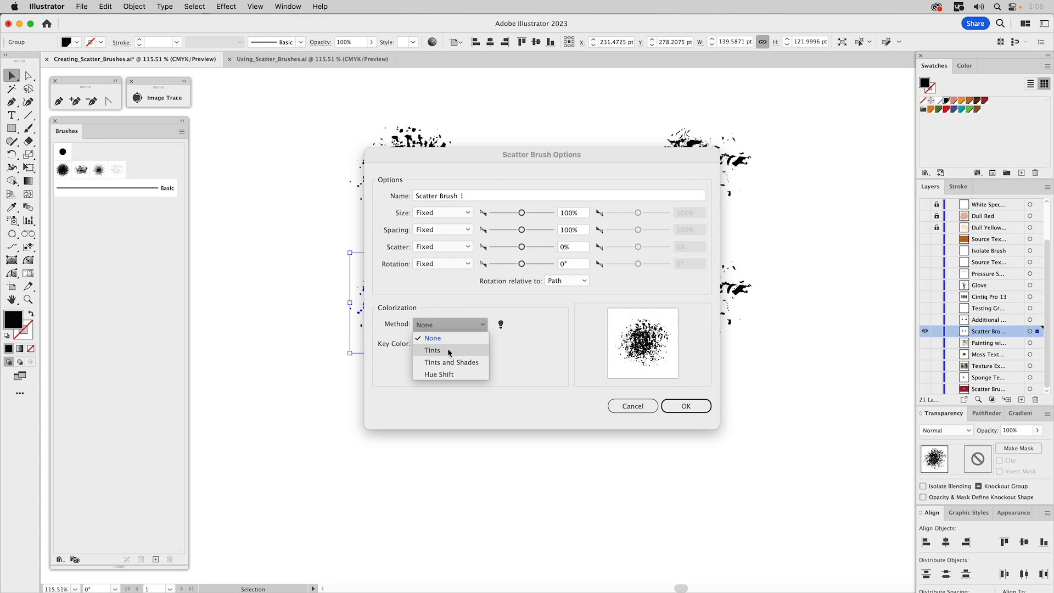
click(447, 349)
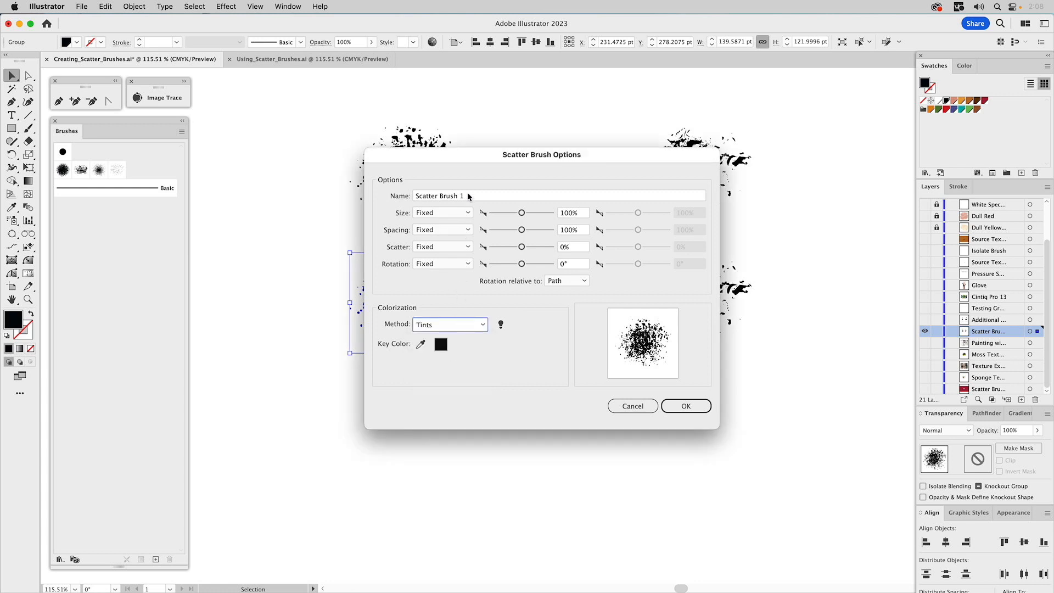
drag(468, 194, 380, 189)
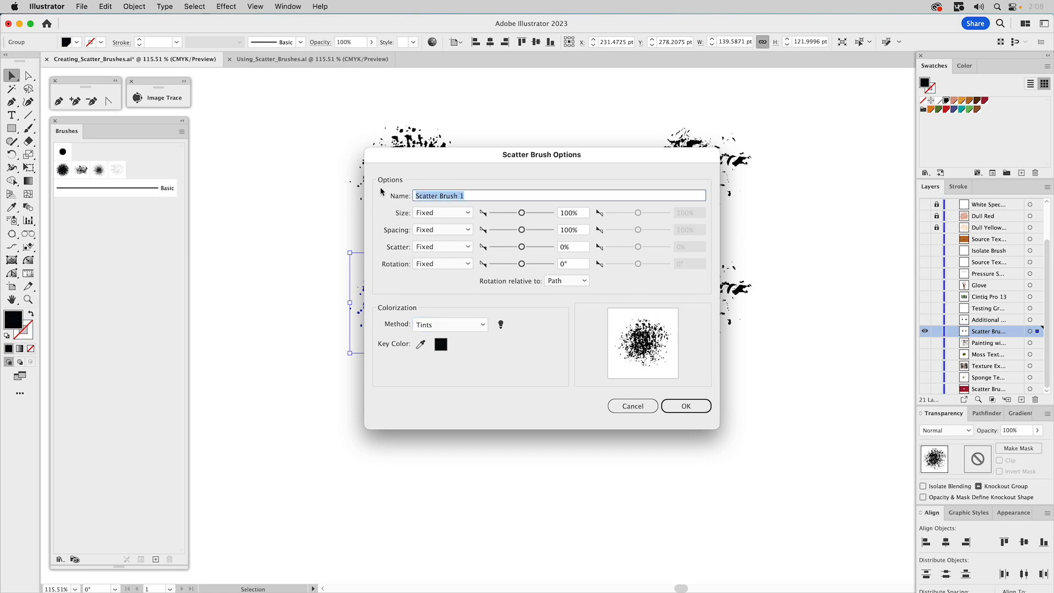
text(Spongy)
- Set the Spongy brush's size, spacing, scatter and rotation variation all to Random
click(447, 214)
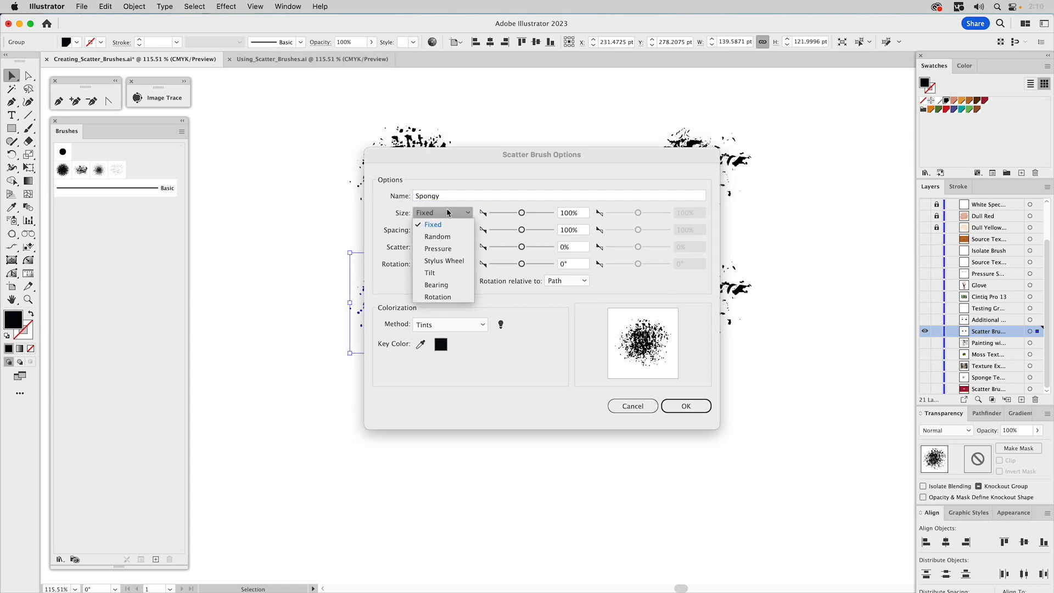
click(437, 236)
click(437, 231)
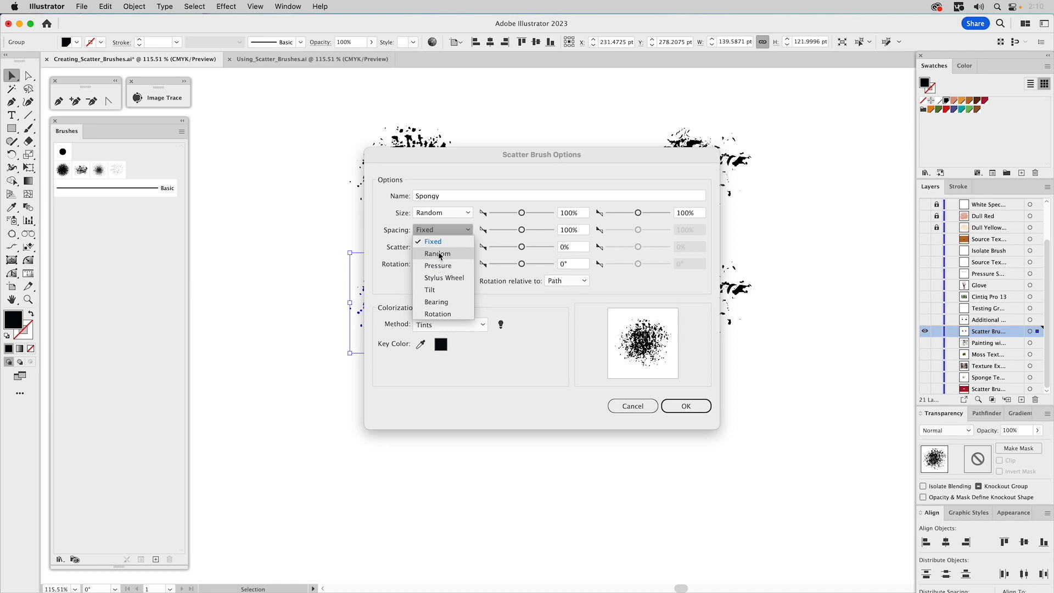
click(437, 253)
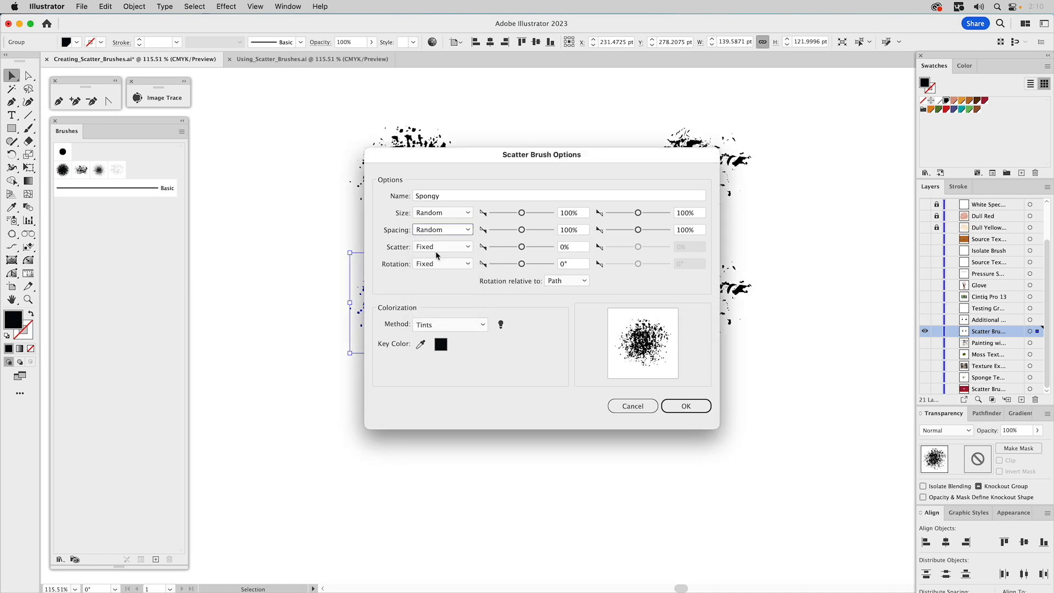
click(436, 252)
click(434, 269)
click(436, 265)
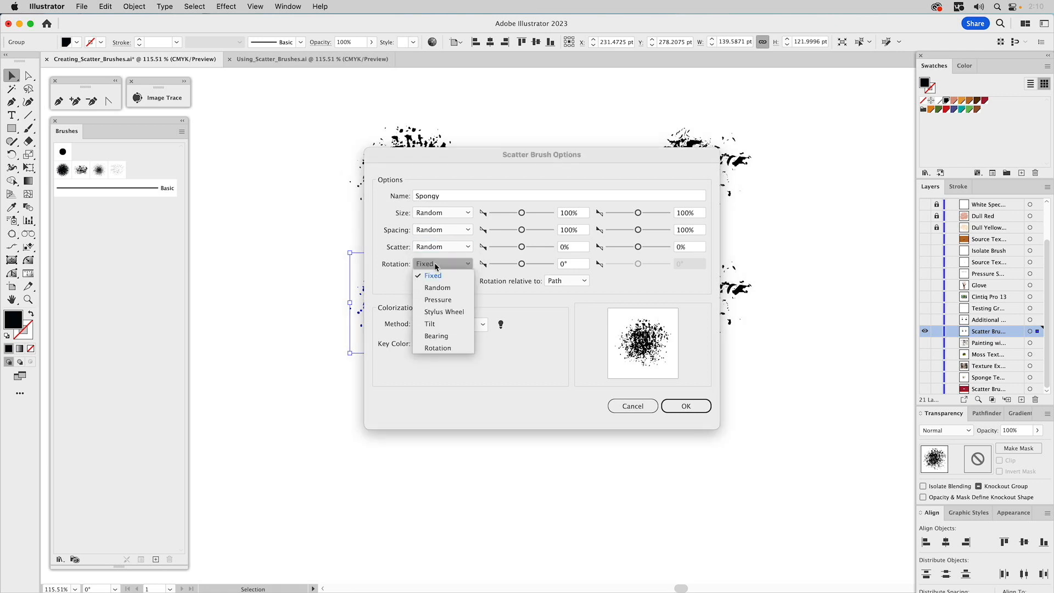
click(439, 300)
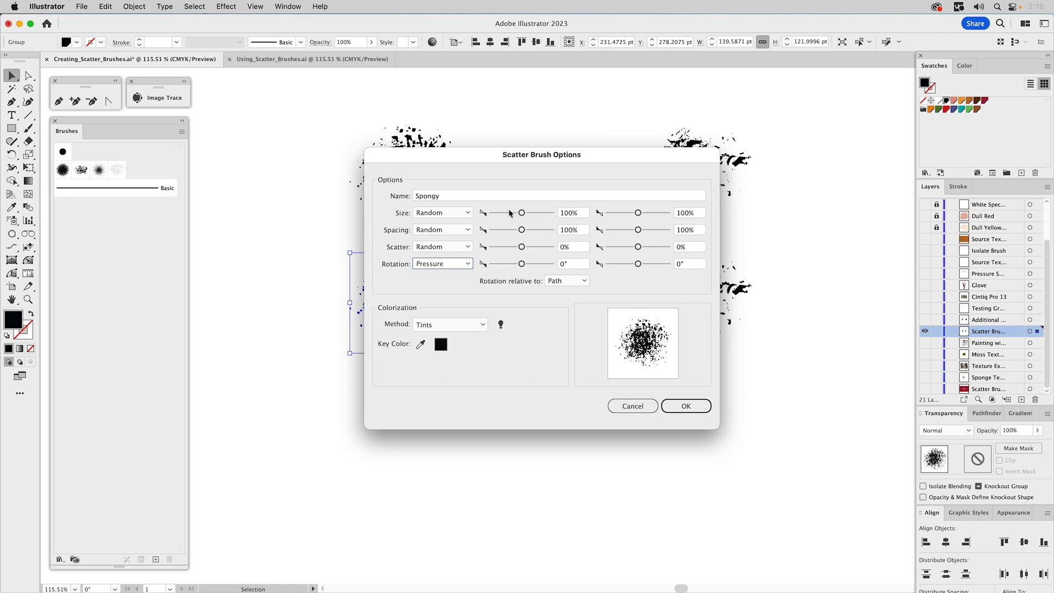
click(438, 264)
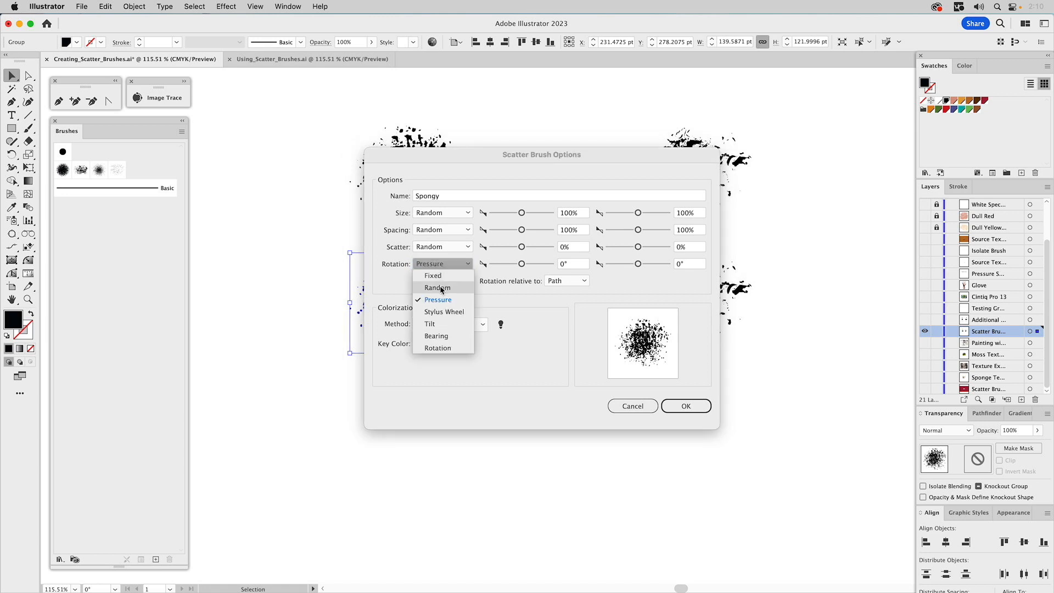
click(440, 285)
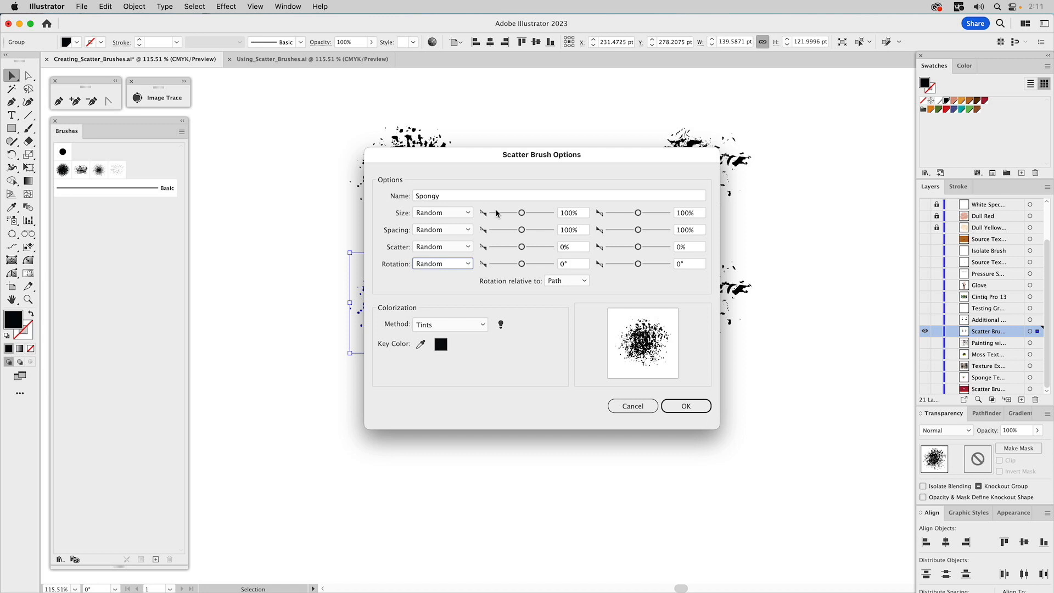
- Set the Spongy brush's random size range to 85% minimum and 128% maximum
drag(482, 154, 631, 159)
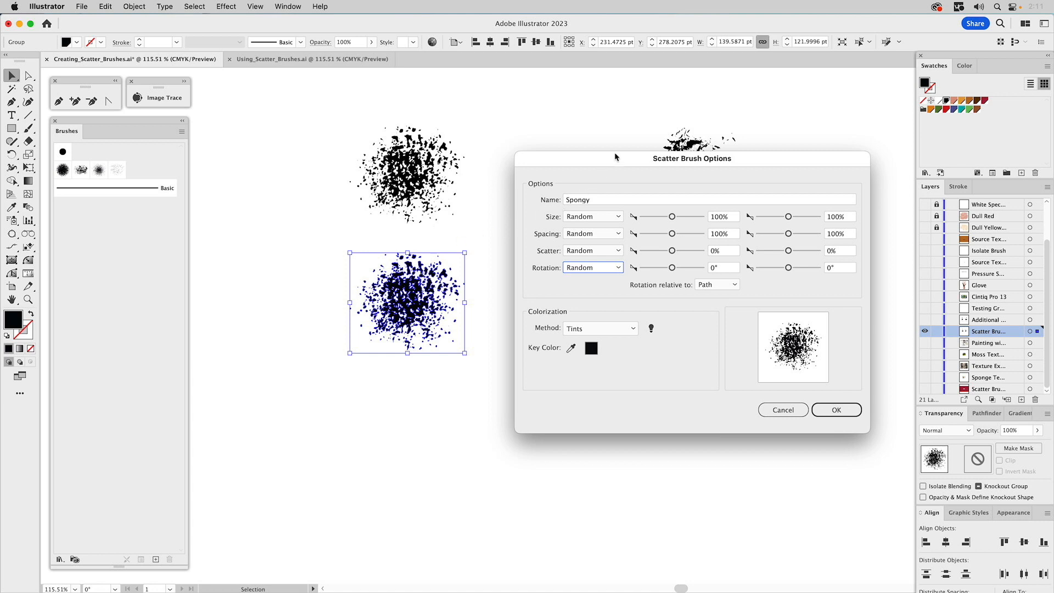
drag(608, 157, 405, 164)
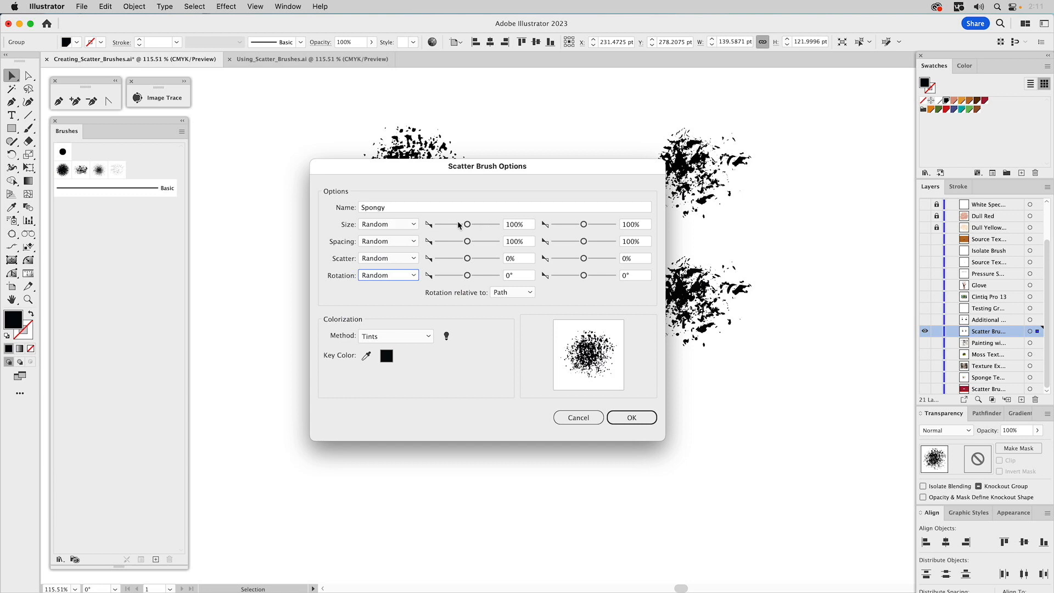
drag(467, 225, 467, 226)
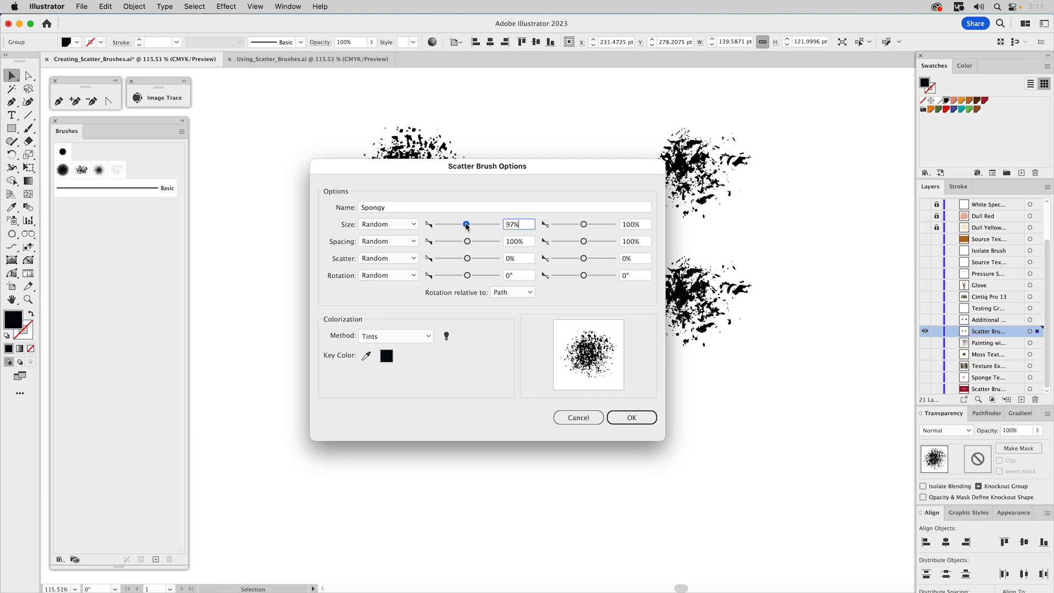
double_click(510, 226)
text(85)
click(631, 225)
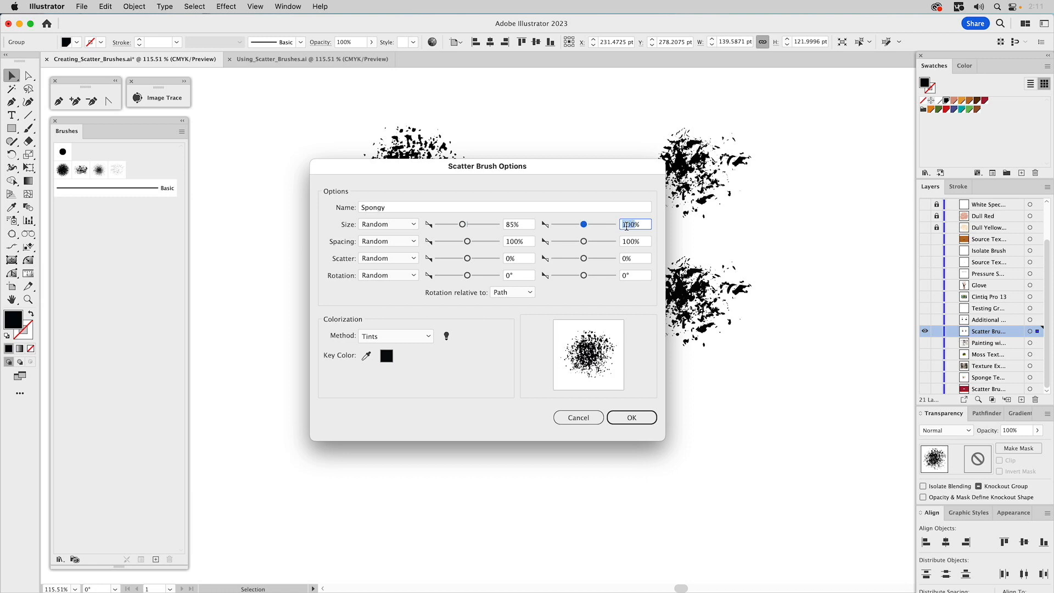
text(128)
- Set the Spongy brush's spacing range to 30% and 40%, and its scatter range to 40% and 3%
double_click(514, 241)
text(30)
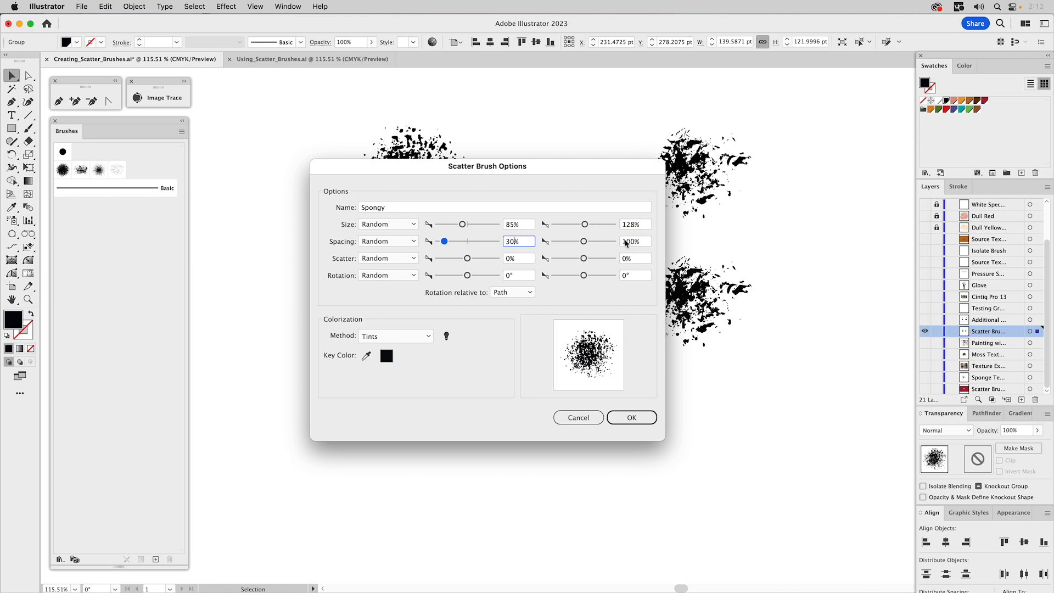
double_click(631, 242)
text(40)
click(509, 259)
text(40)
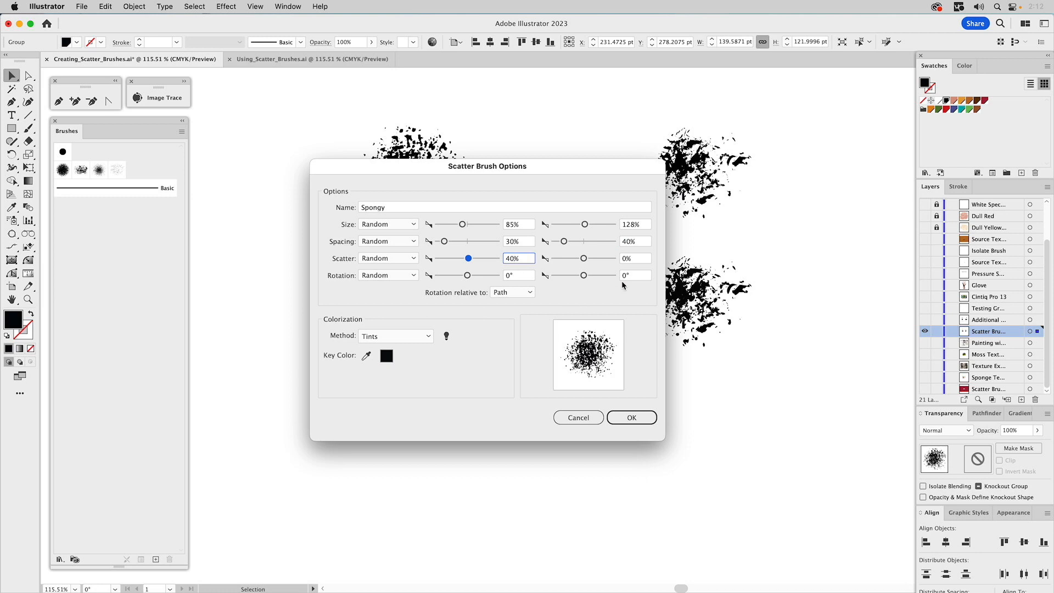
click(627, 260)
text(3)
- Set the rotation range to -170° and 180°, save the Spongy scatter brush, and deselect the artwork
click(508, 275)
text(-170)
click(626, 275)
text(180)
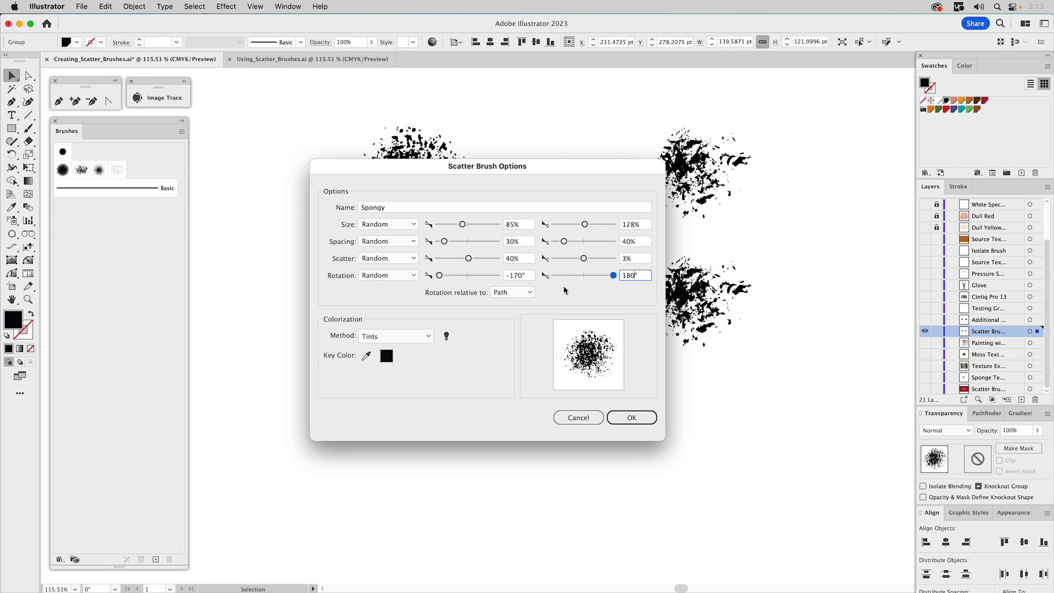
click(631, 418)
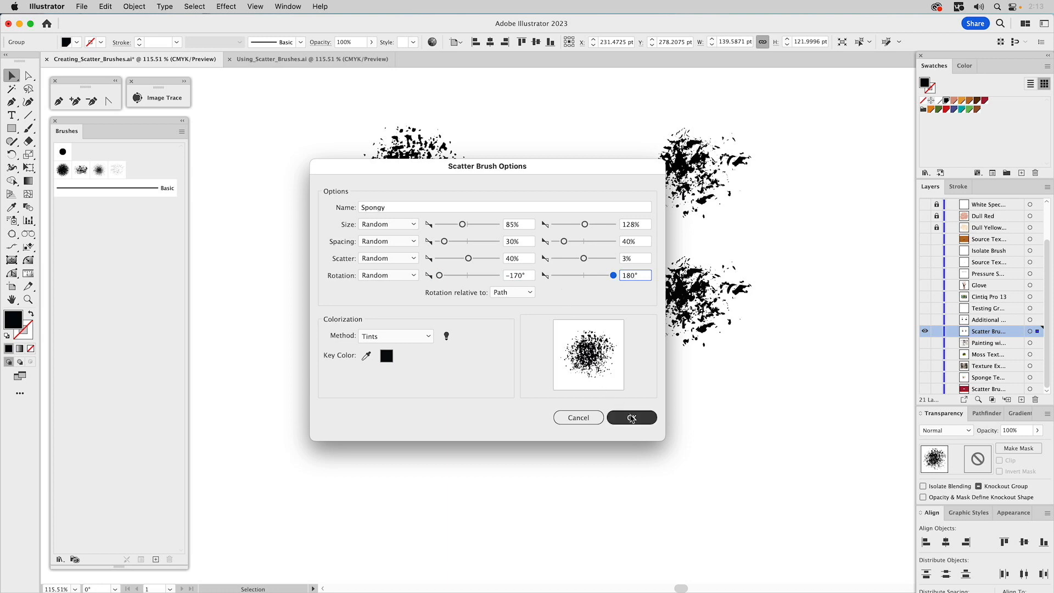
click(561, 399)
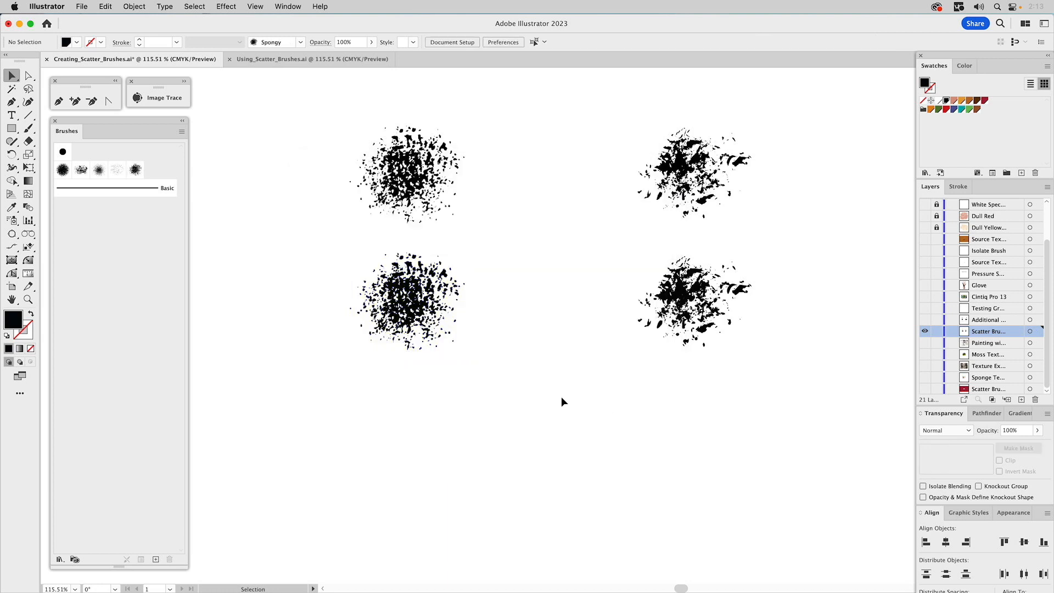
- Paint a long, wavy teal test stroke with the Spongy brush across the empty area below the sponge and moss textures
drag(547, 402, 541, 262)
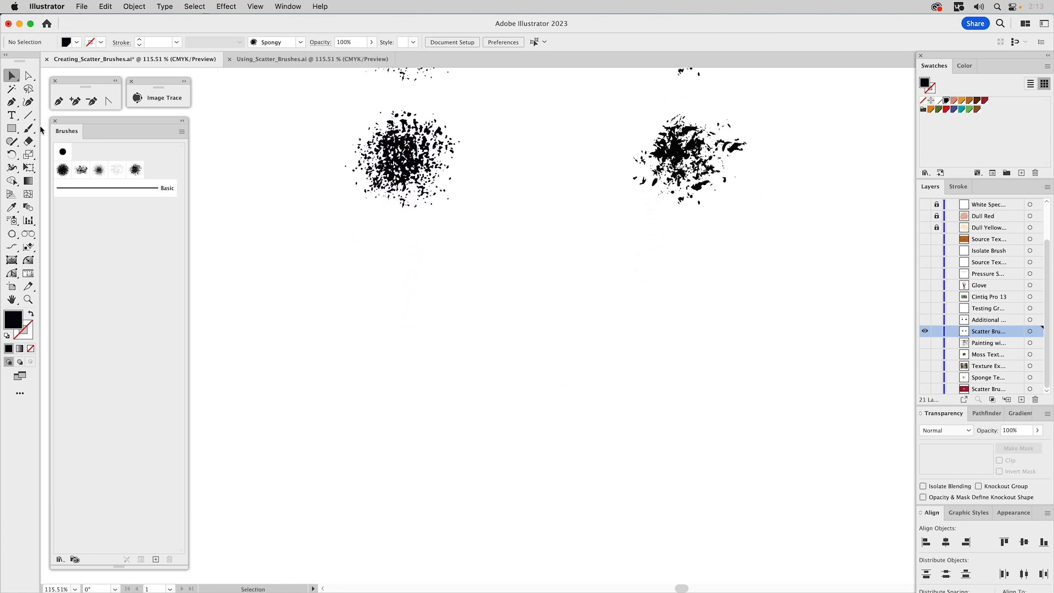
click(28, 129)
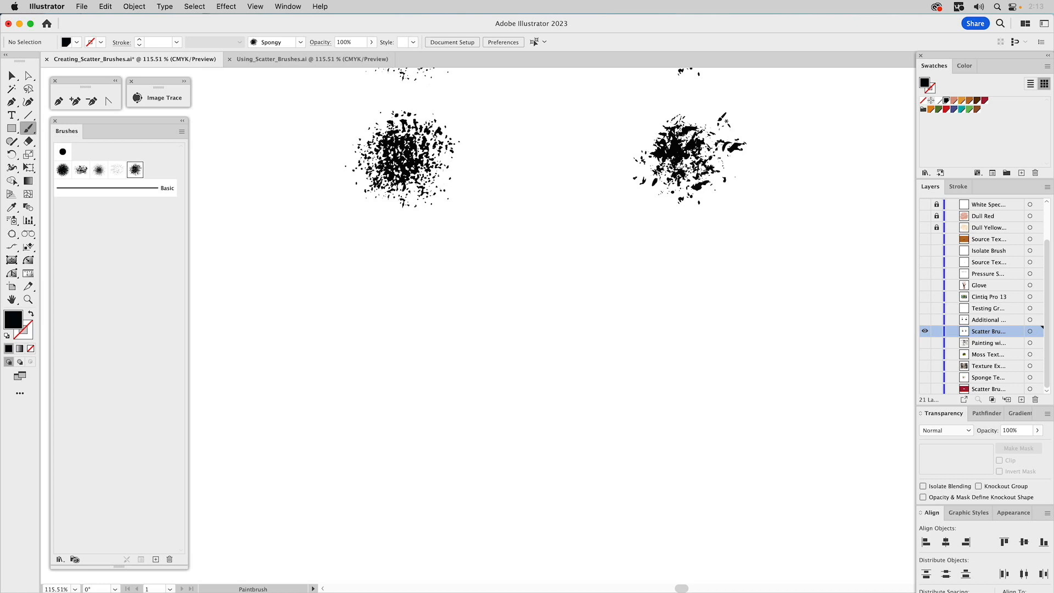
click(961, 113)
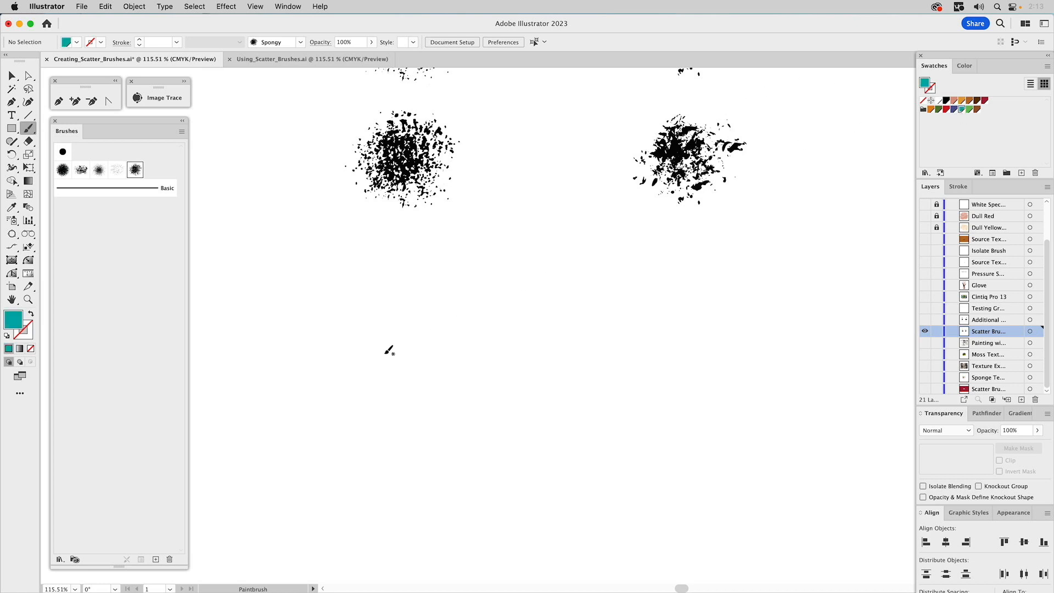
mouse_move(284, 401)
mouse_down()
mouse_move(370, 373)
mouse_move(684, 392)
mouse_move(829, 374)
mouse_up()
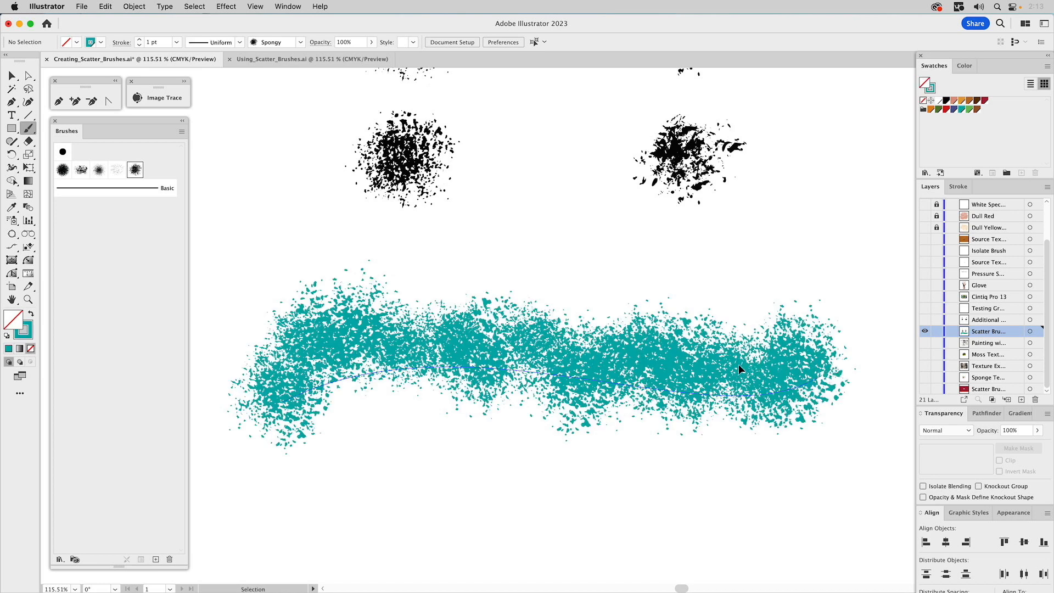
key(super+shift+a)
key(v)
- Reapply the Spongy brush to the teal stroke several times to generate different random variations
click(591, 363)
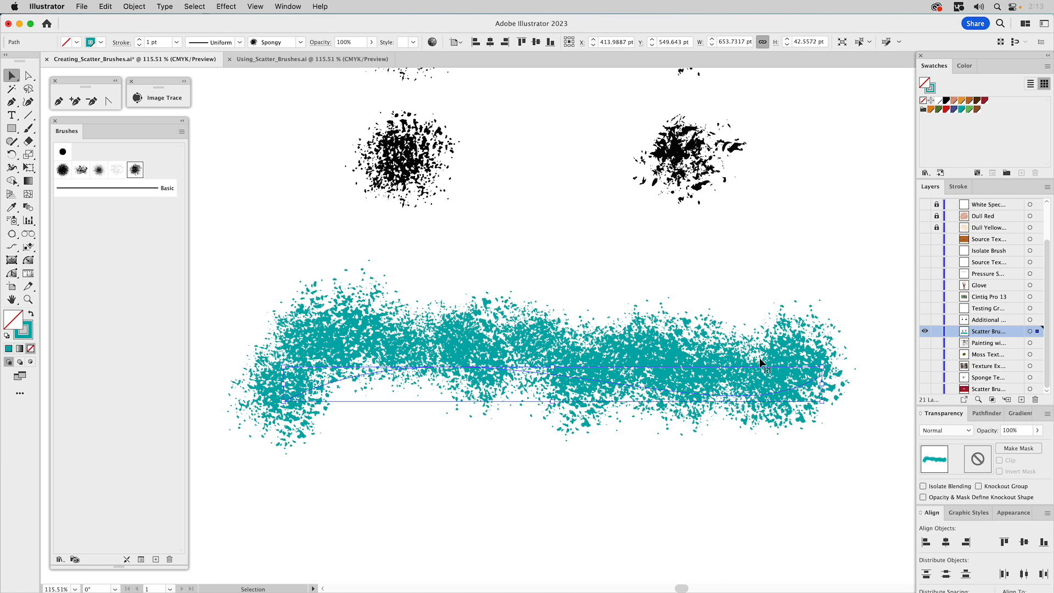
click(136, 174)
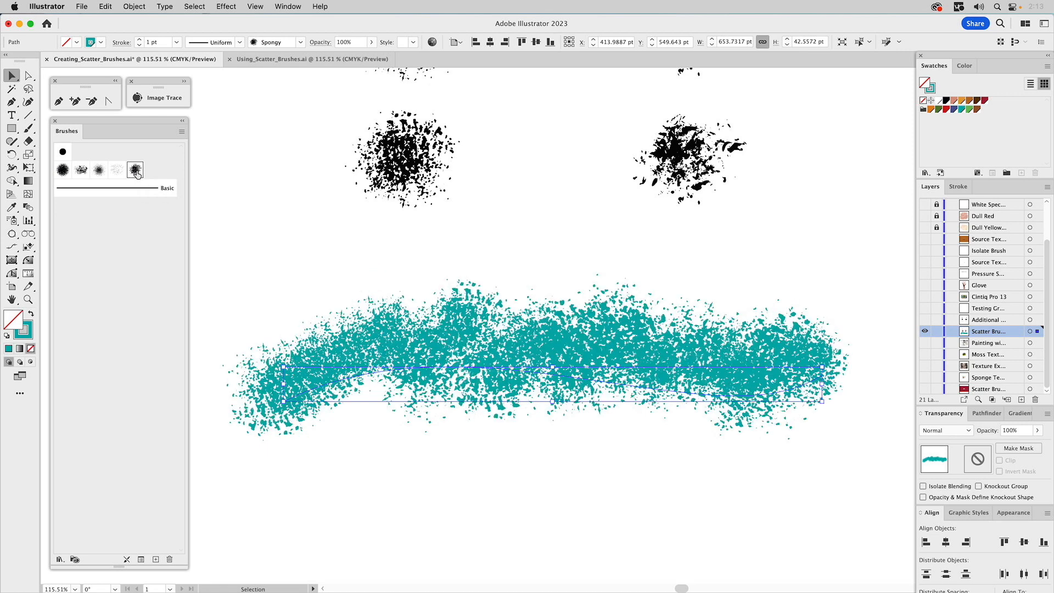
click(137, 174)
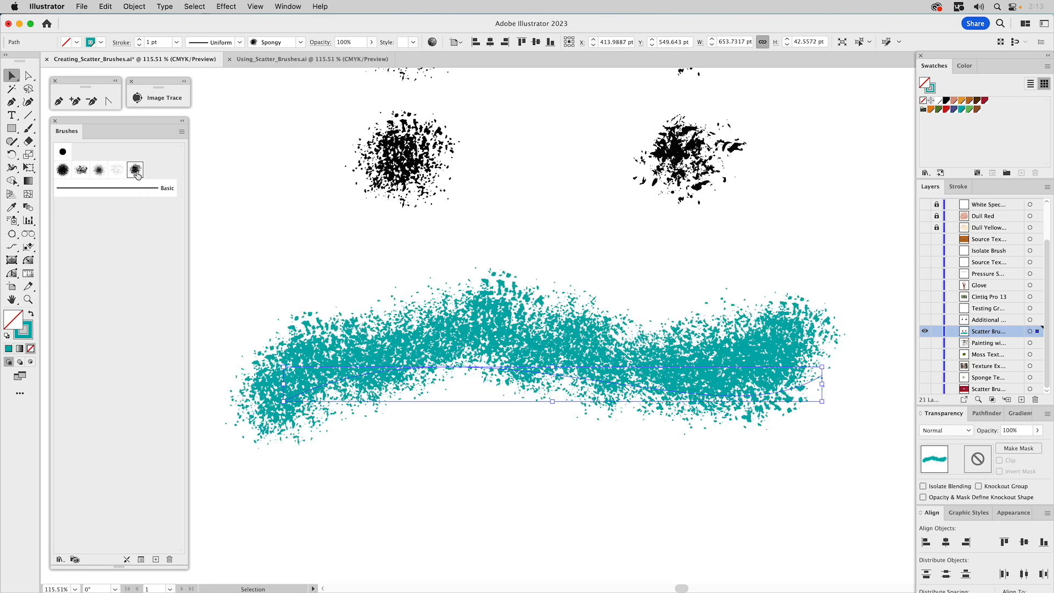
click(137, 174)
click(137, 174)
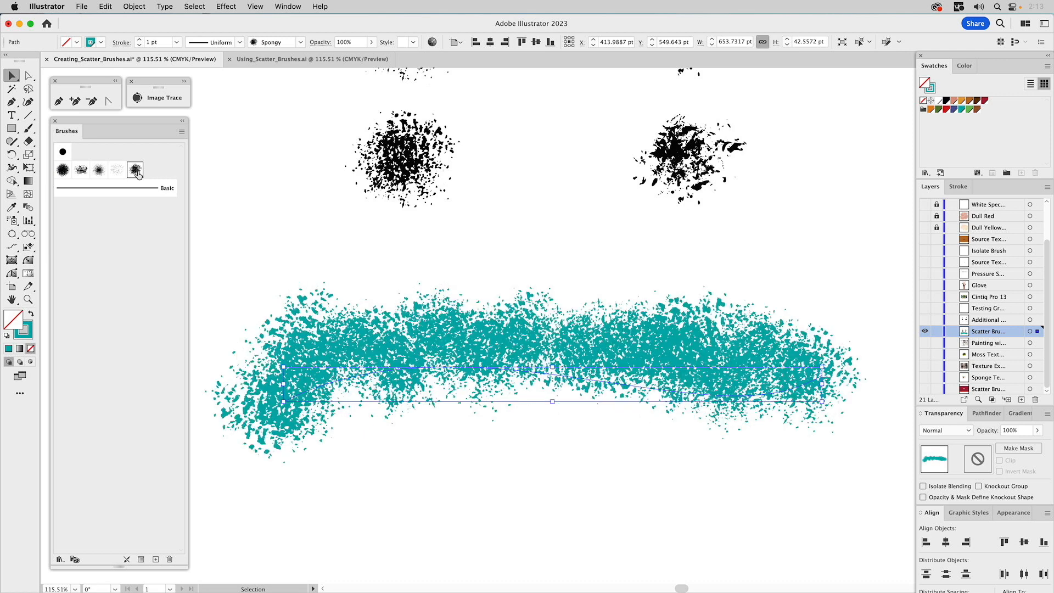
click(137, 173)
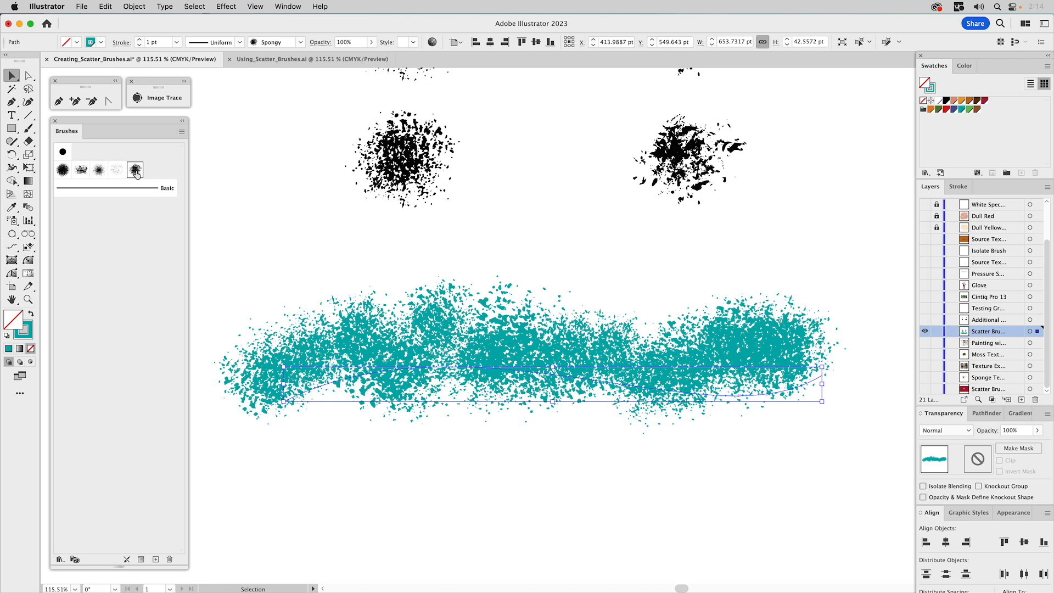
- Set the Spongy brush's first scatter value to 2%, apply the change to existing strokes, and deselect the stroke
double_click(132, 172)
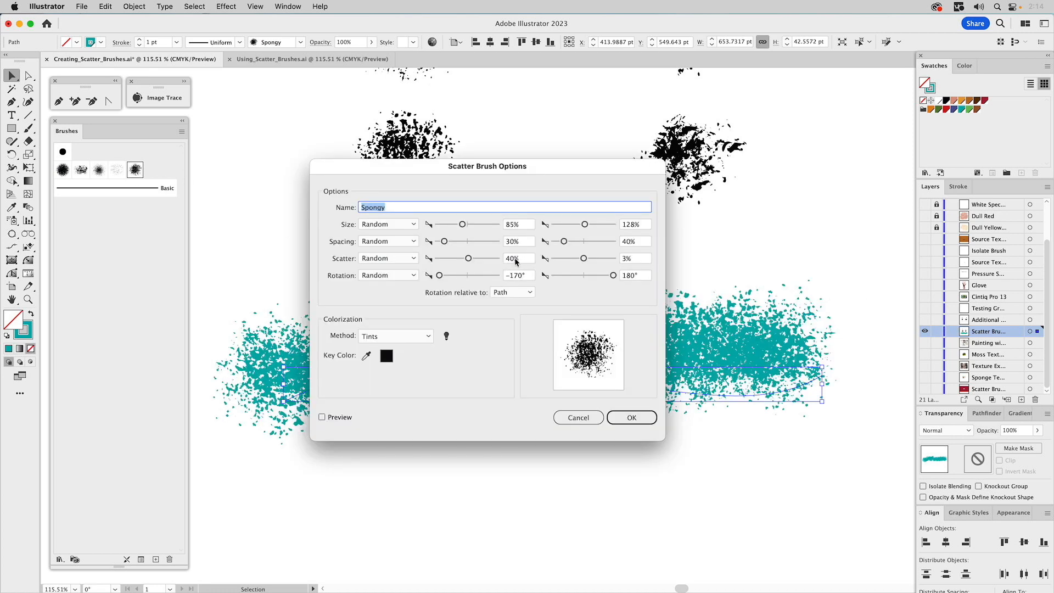
click(503, 258)
text(2)
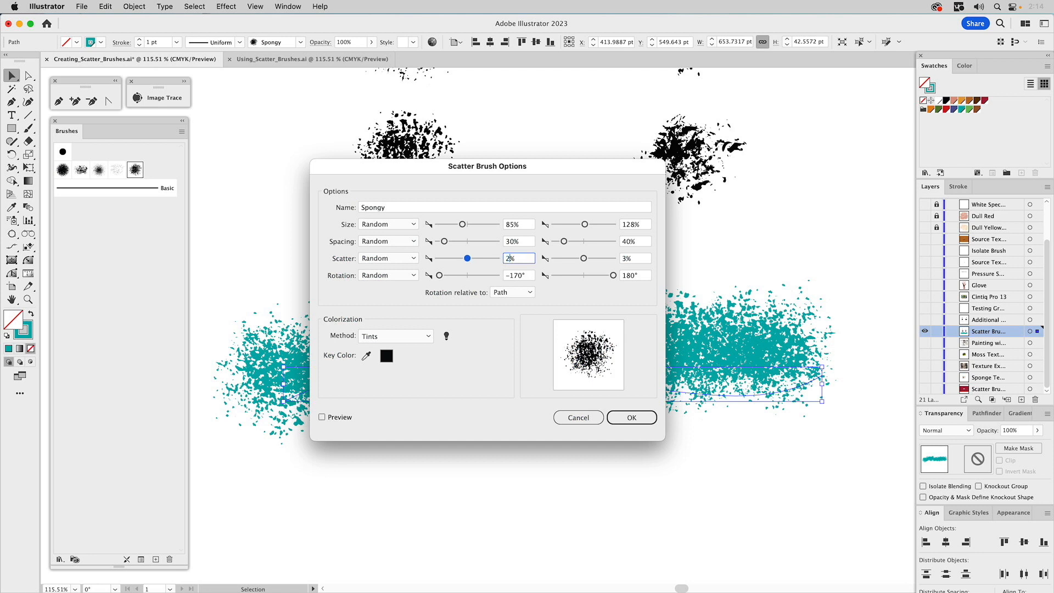
click(632, 419)
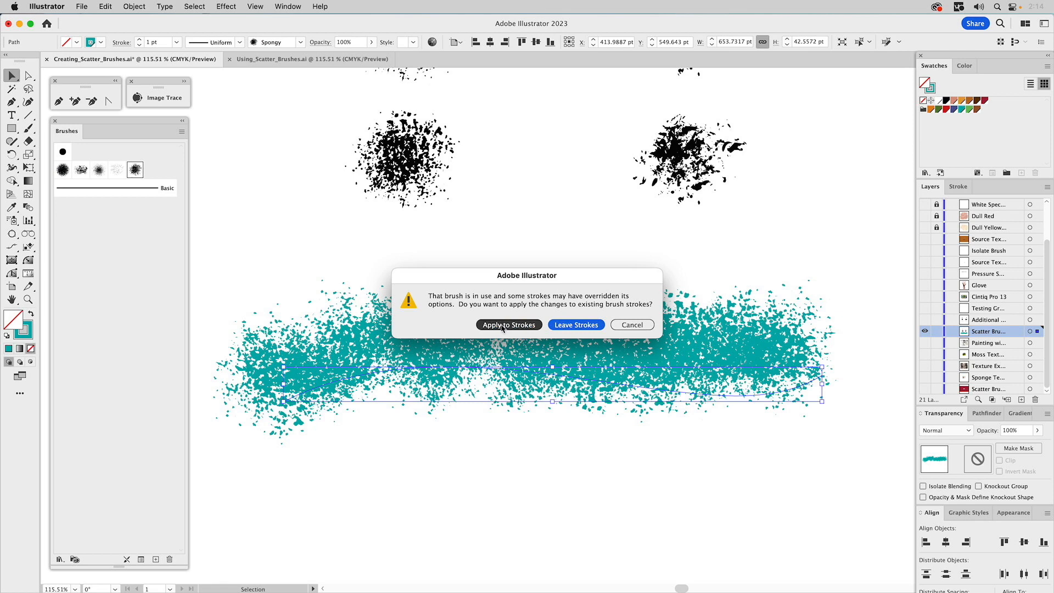
click(503, 325)
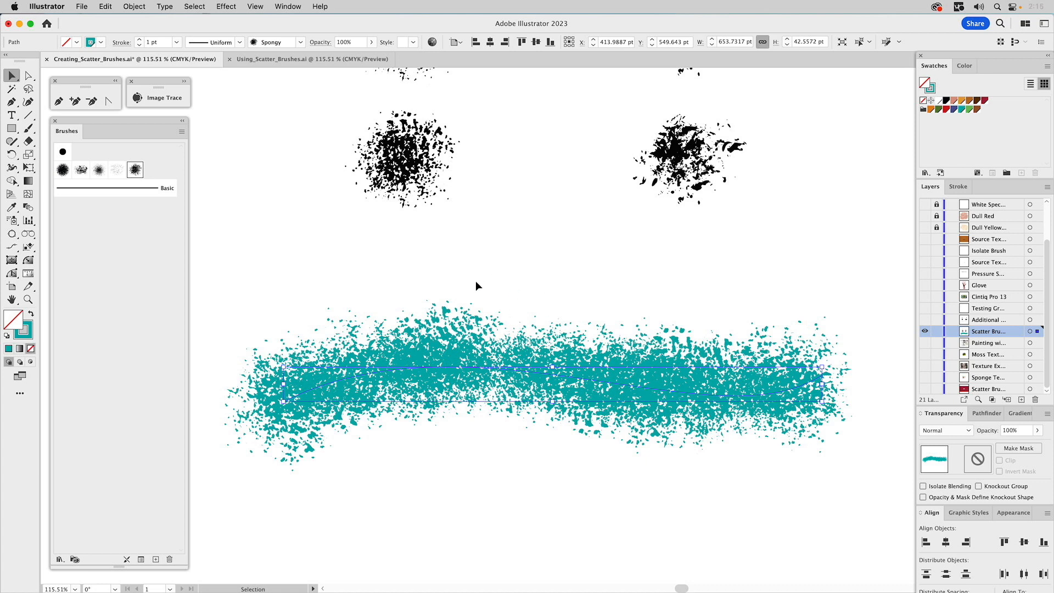
click(830, 228)
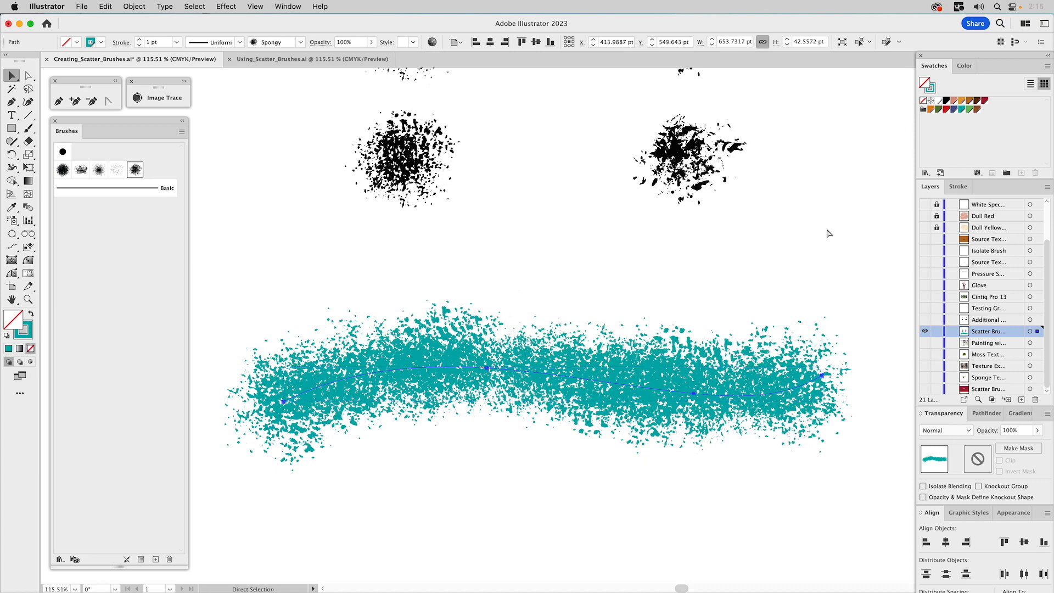
- Paint an orange (C=0 M=45 Y=100 K=10) Spongy stroke over the teal one, using Multiply blending at 70% opacity
click(934, 89)
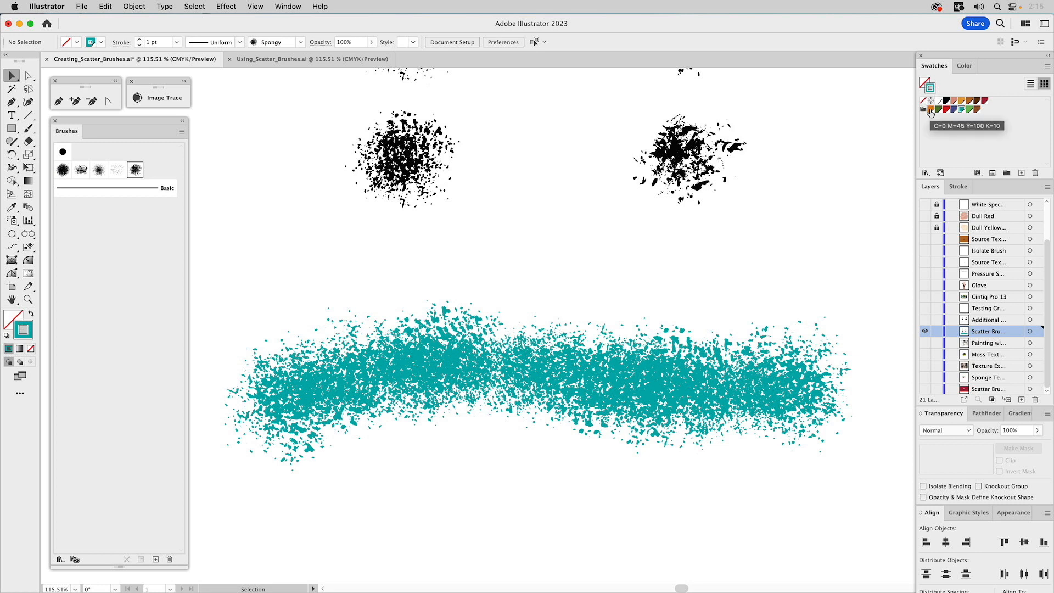
click(931, 112)
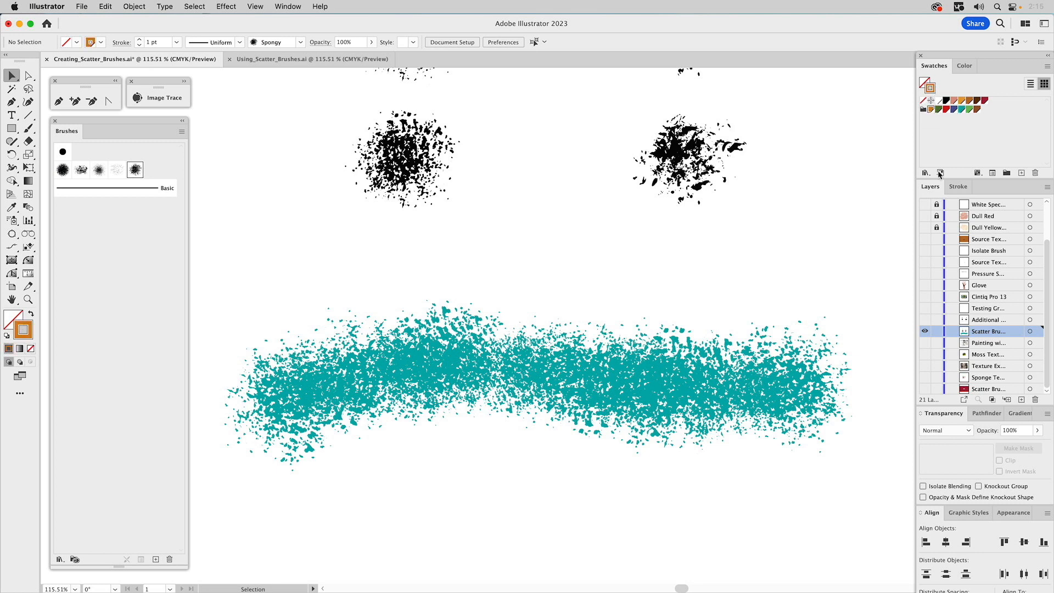
click(959, 431)
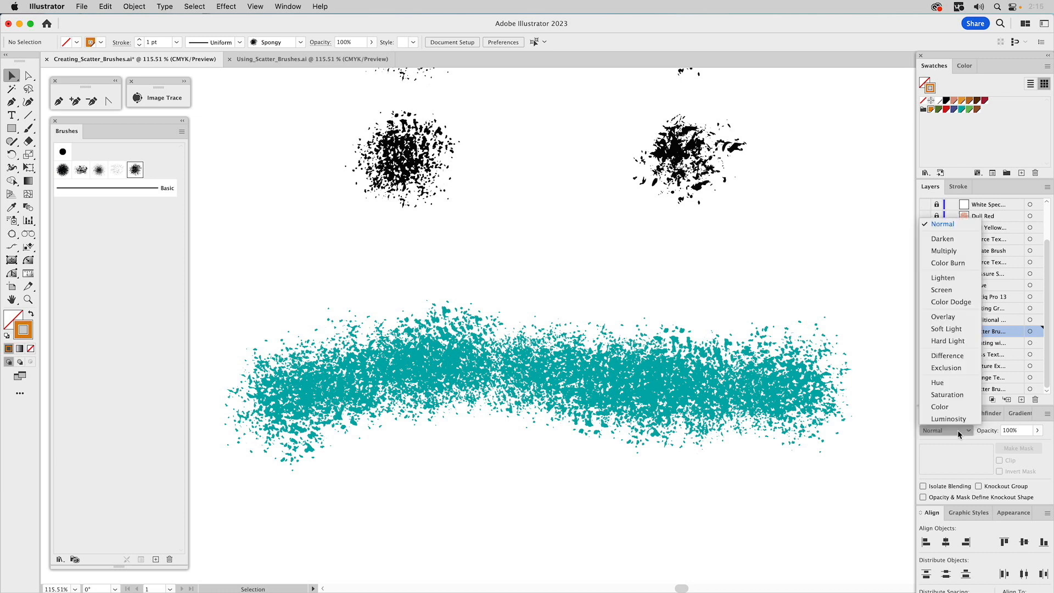
click(950, 251)
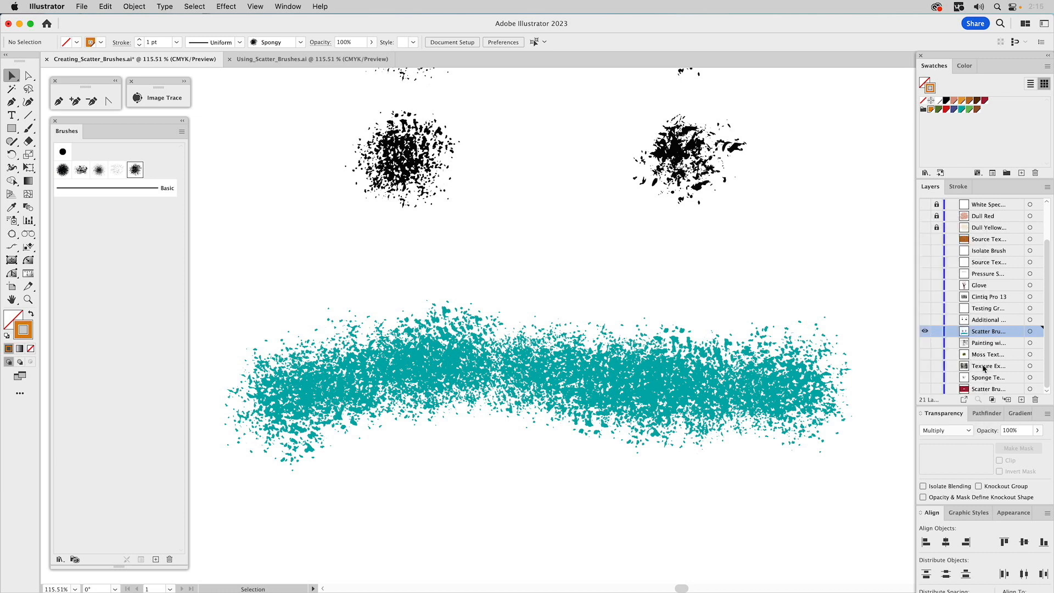
click(1011, 432)
text(70)
key(Return)
click(28, 128)
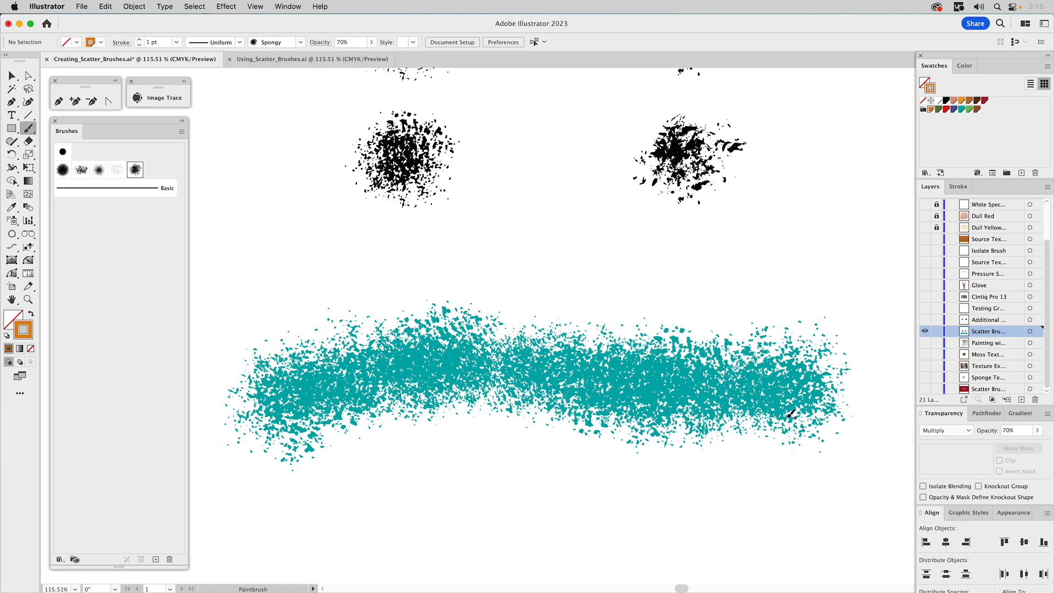
mouse_move(608, 383)
mouse_down()
mouse_move(416, 393)
mouse_move(299, 371)
mouse_up()
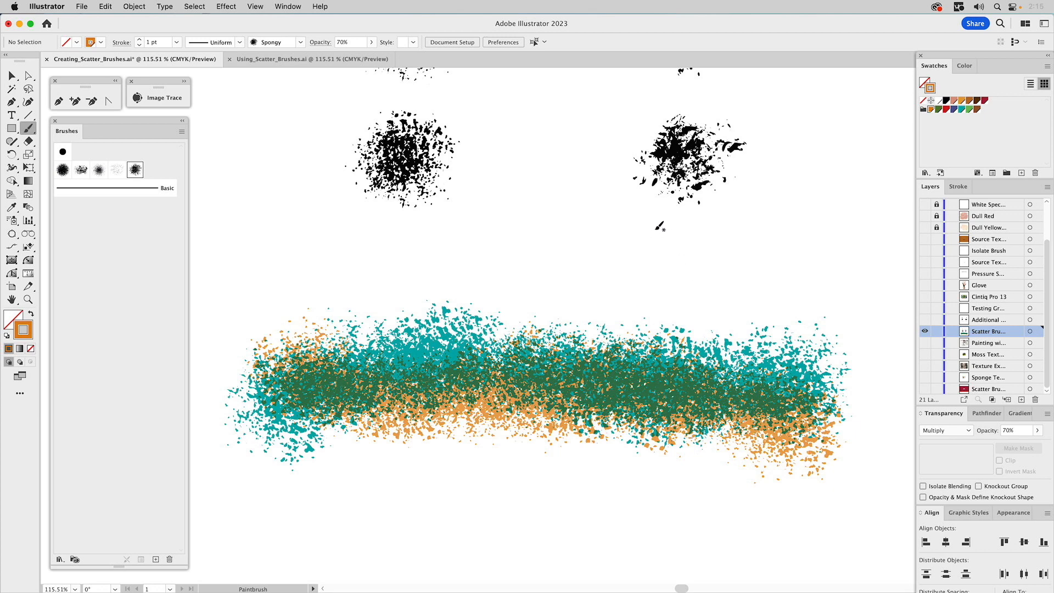
- Delete both the teal and orange test strokes
key(v)
mouse_move(671, 245)
mouse_down()
mouse_move(560, 327)
mouse_move(522, 434)
mouse_up()
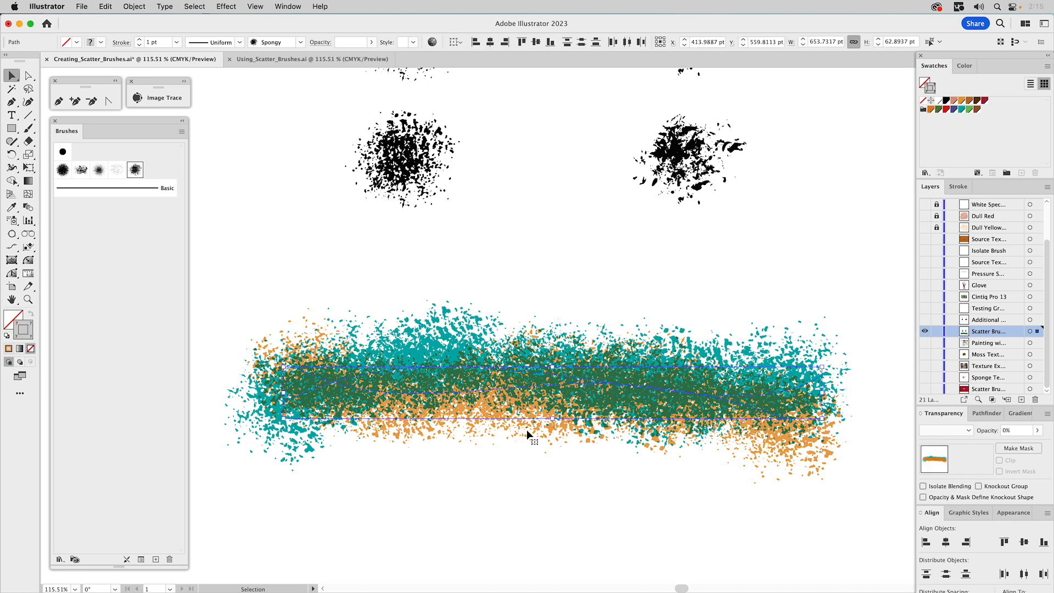
key(Delete)
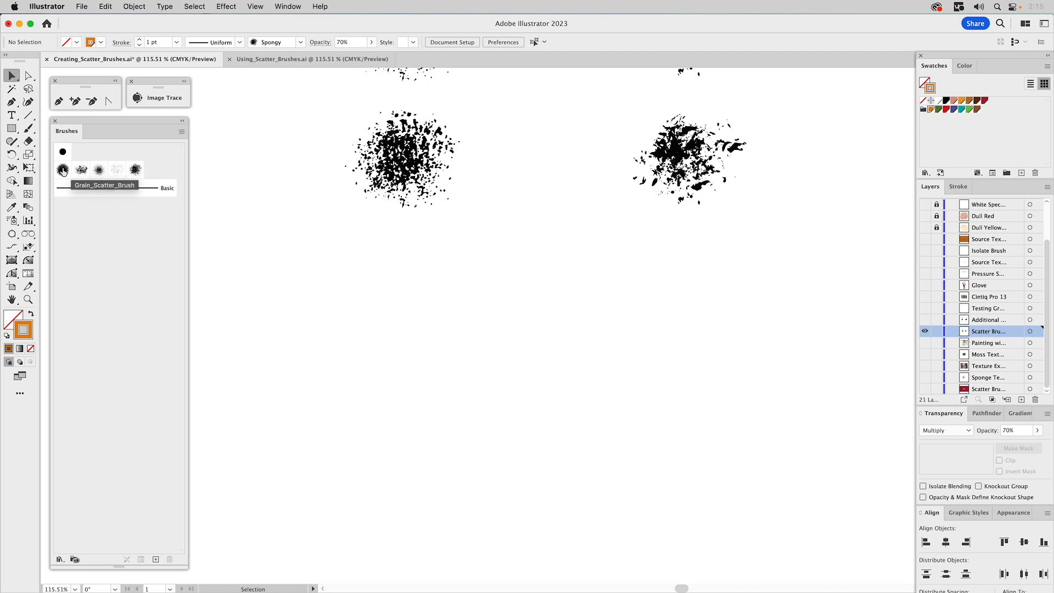
click(674, 155)
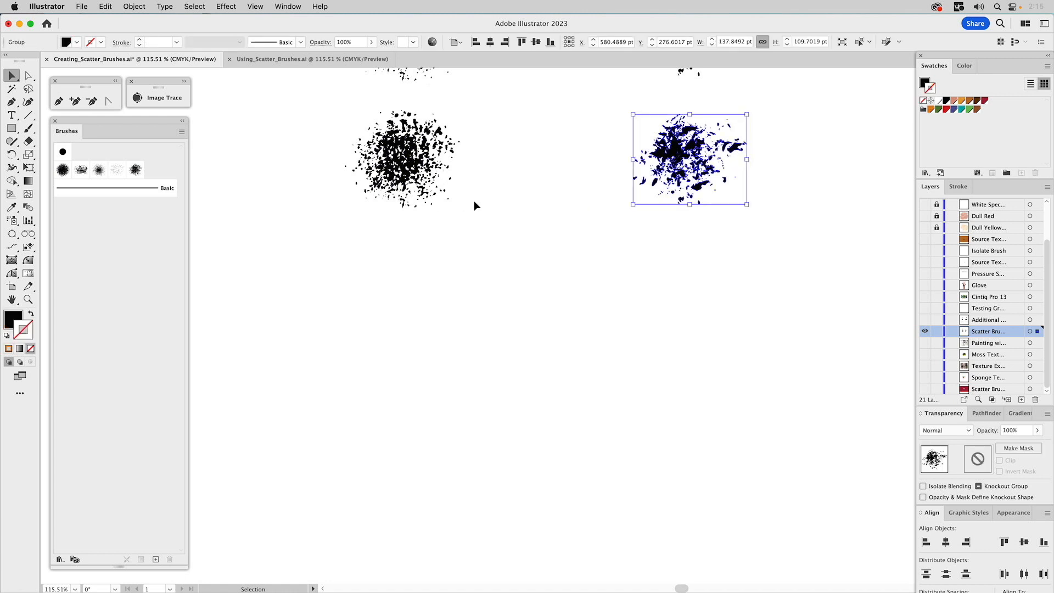
click(156, 560)
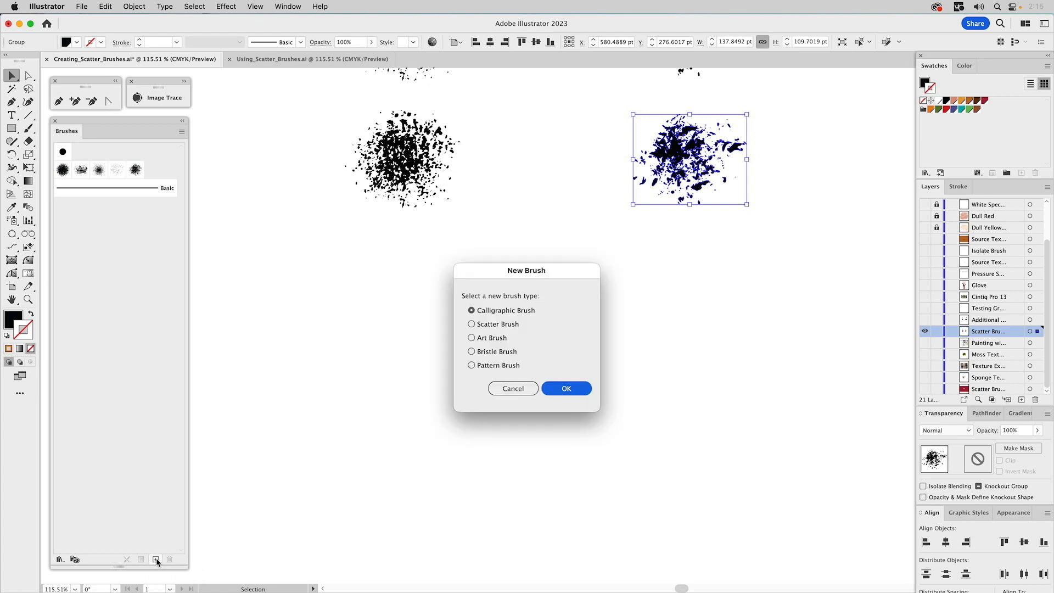
click(514, 389)
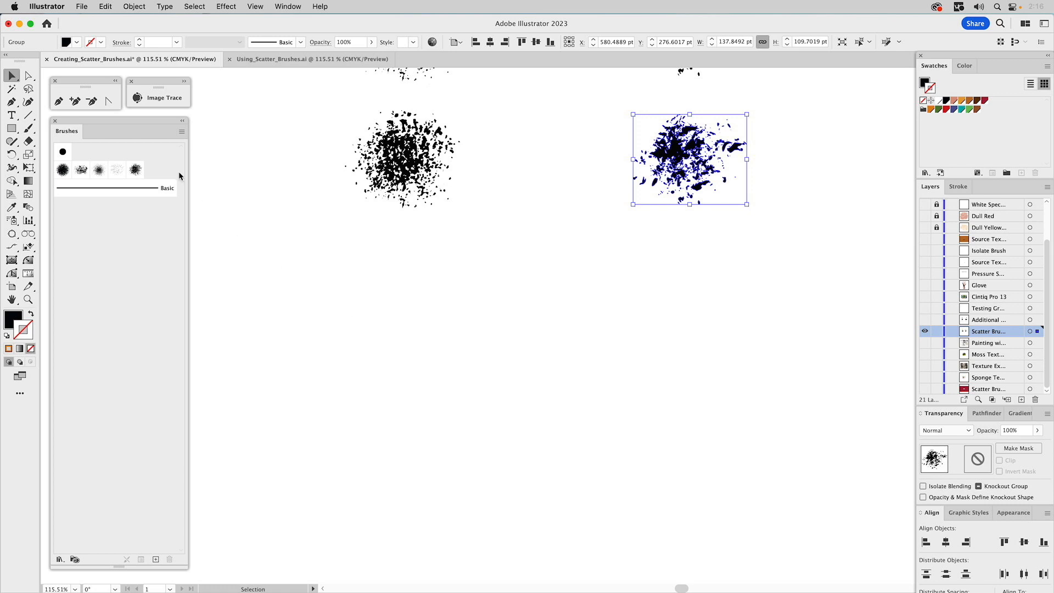
click(137, 171)
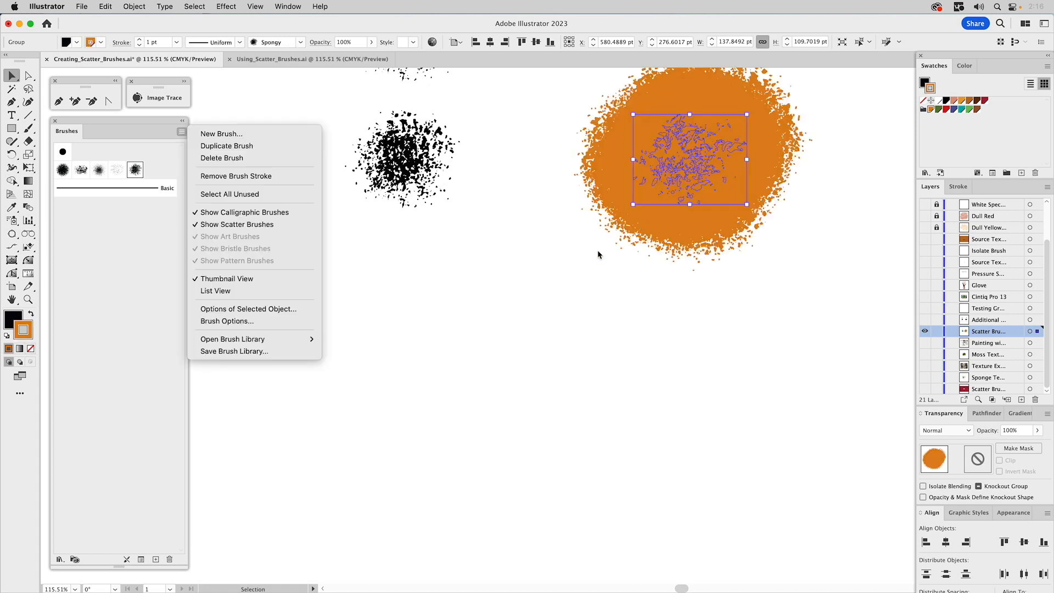
click(580, 311)
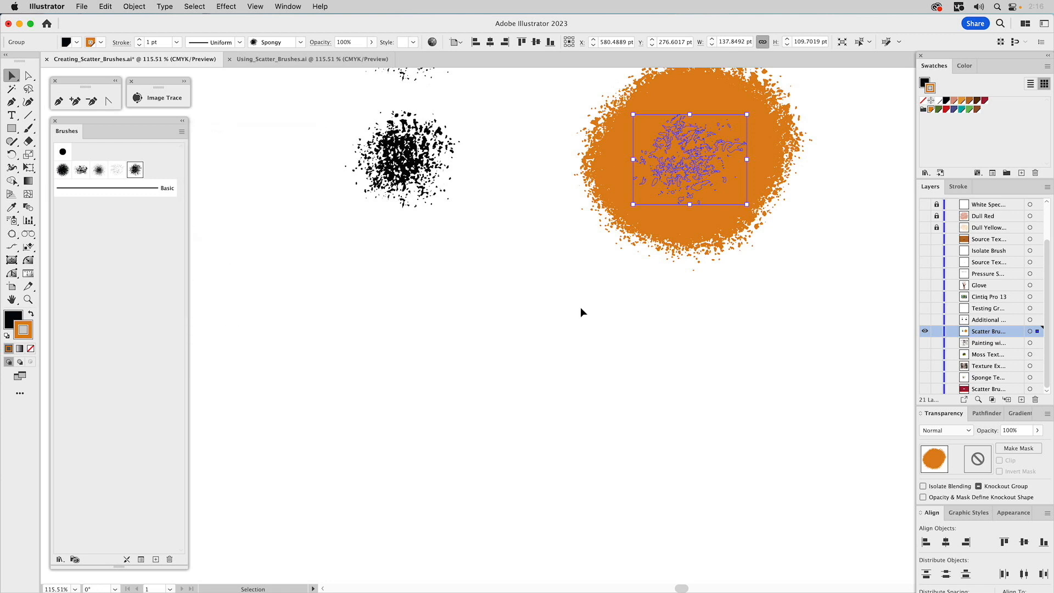
key(super+z)
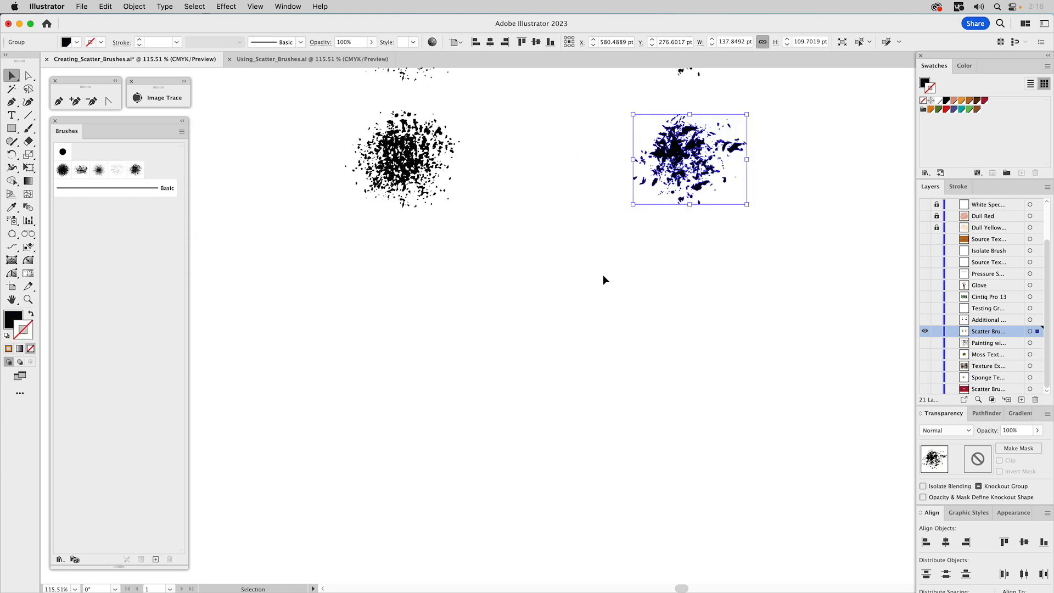
click(595, 278)
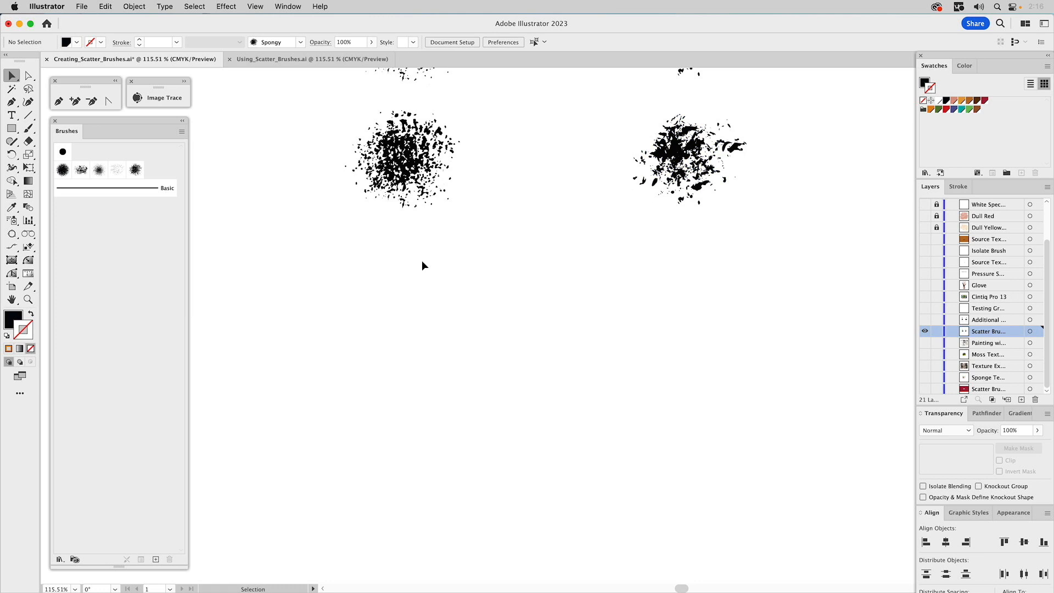
- Duplicate the Spongy scatter brush with no artwork selected
click(136, 171)
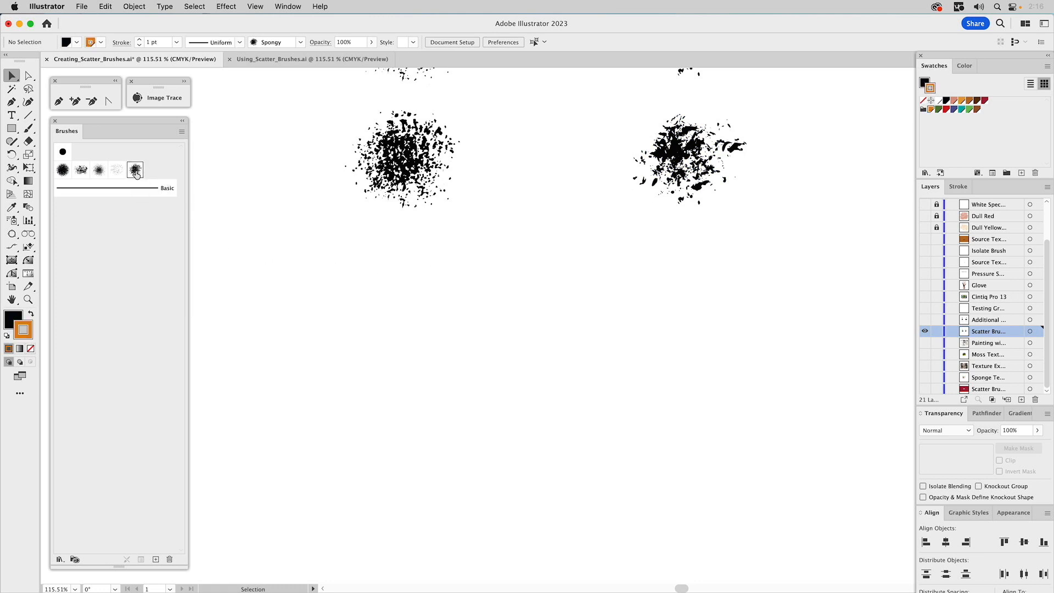
click(182, 132)
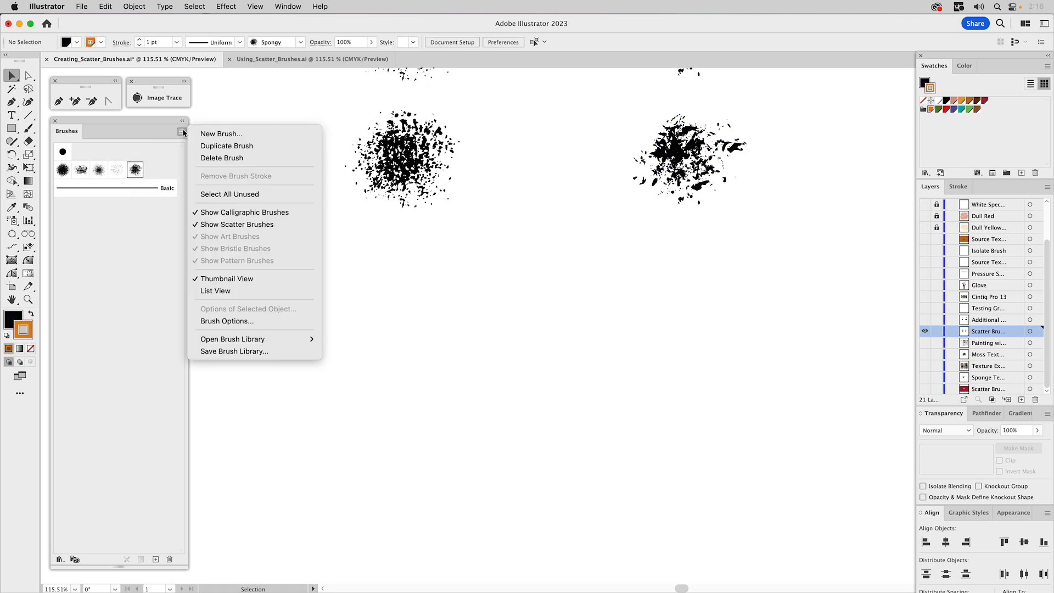
click(231, 145)
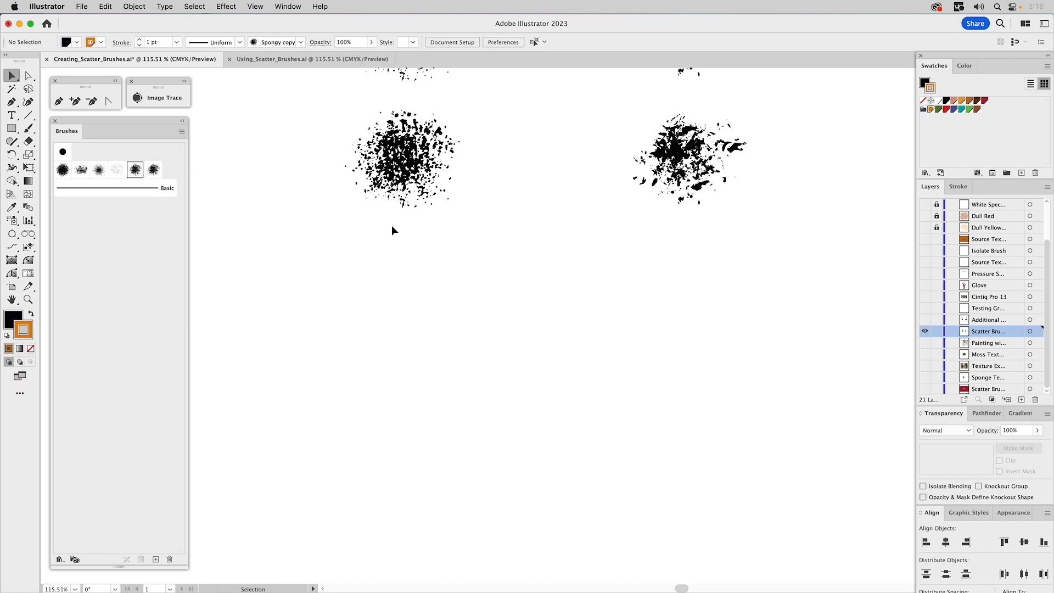
- Replace the duplicated Spongy brush's artwork with the lower moss texture group and rename the brush Moss_Brush
click(671, 160)
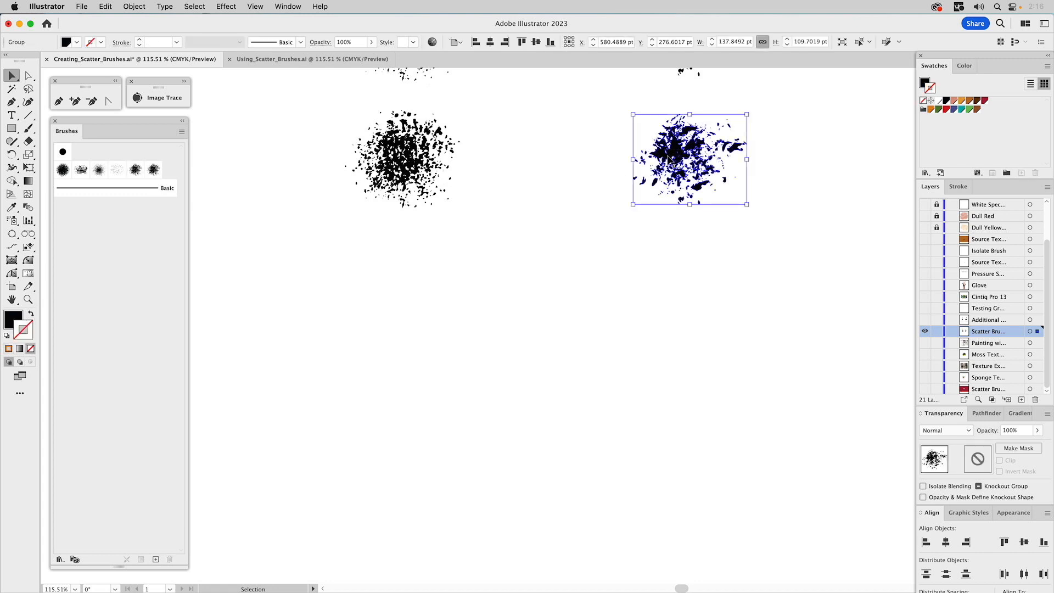
drag(671, 159, 154, 170)
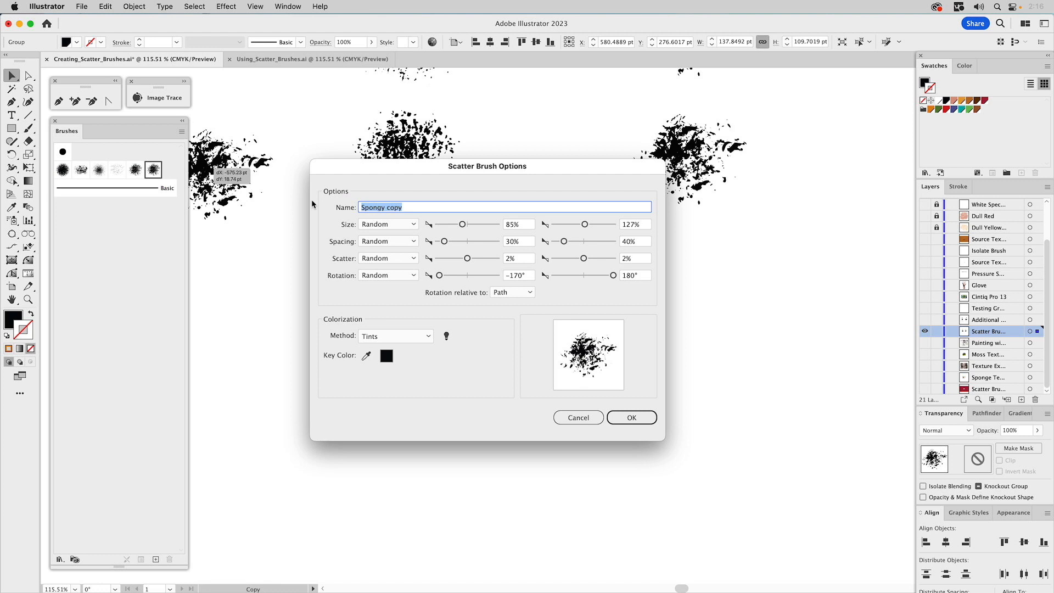
text(Moss_Brush)
key(Return)
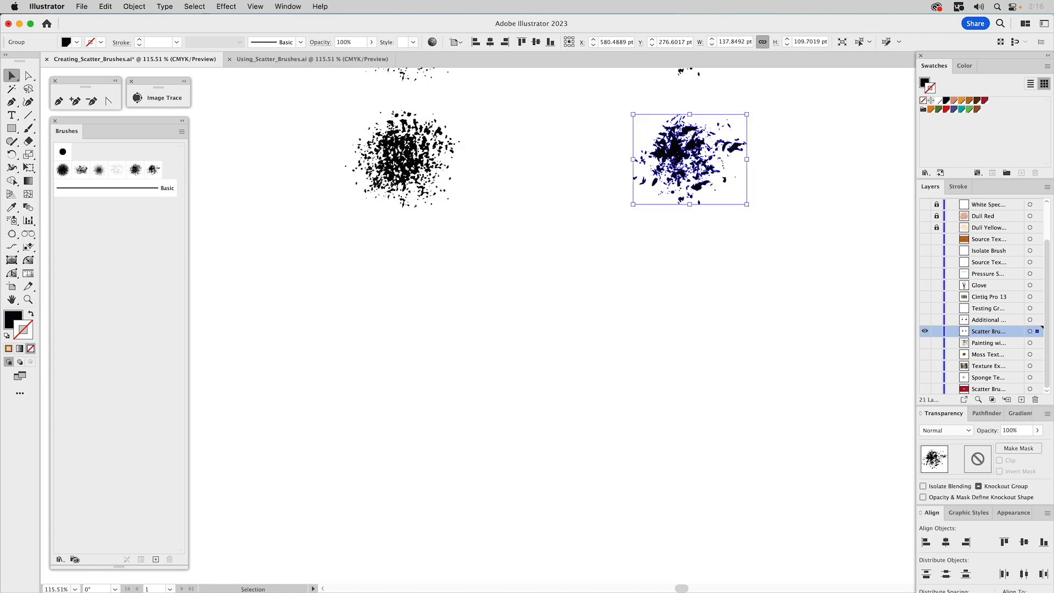
- Paint a wavy green test stroke with the Moss_Brush across the empty area below the two texture groups
click(342, 289)
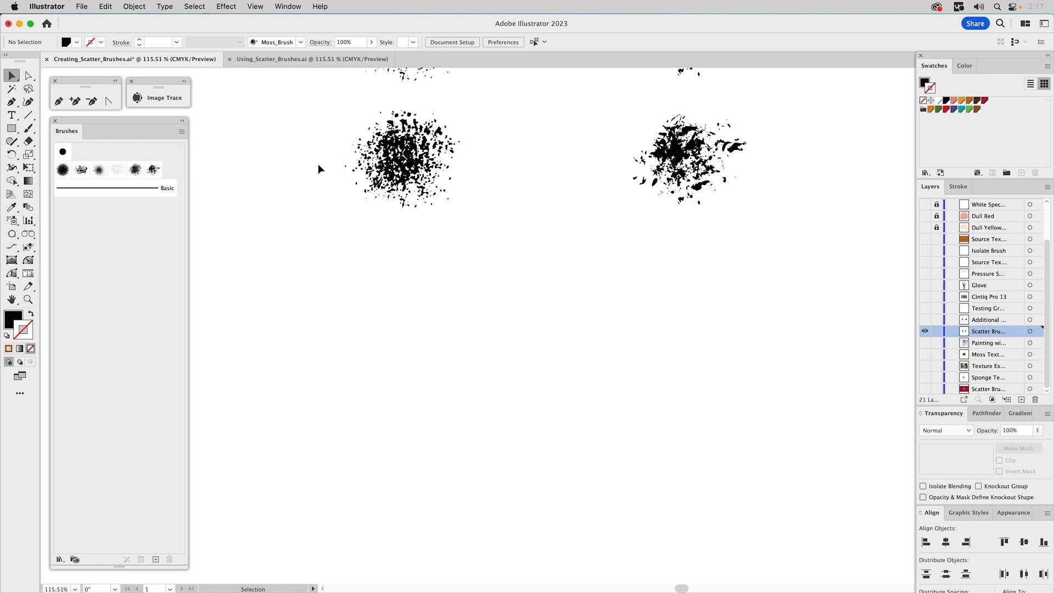
click(28, 128)
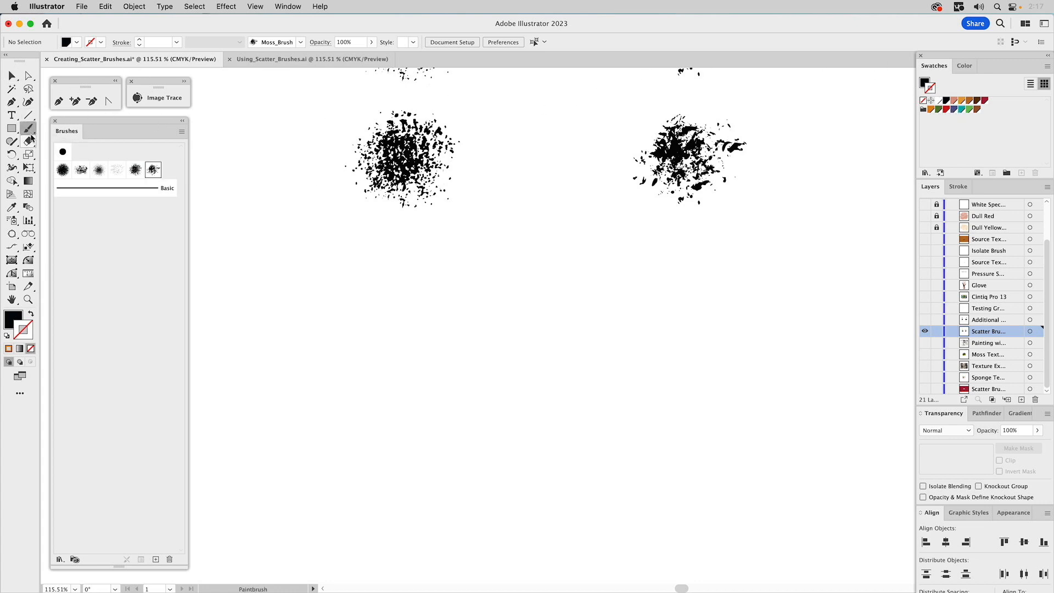
key(x)
click(940, 112)
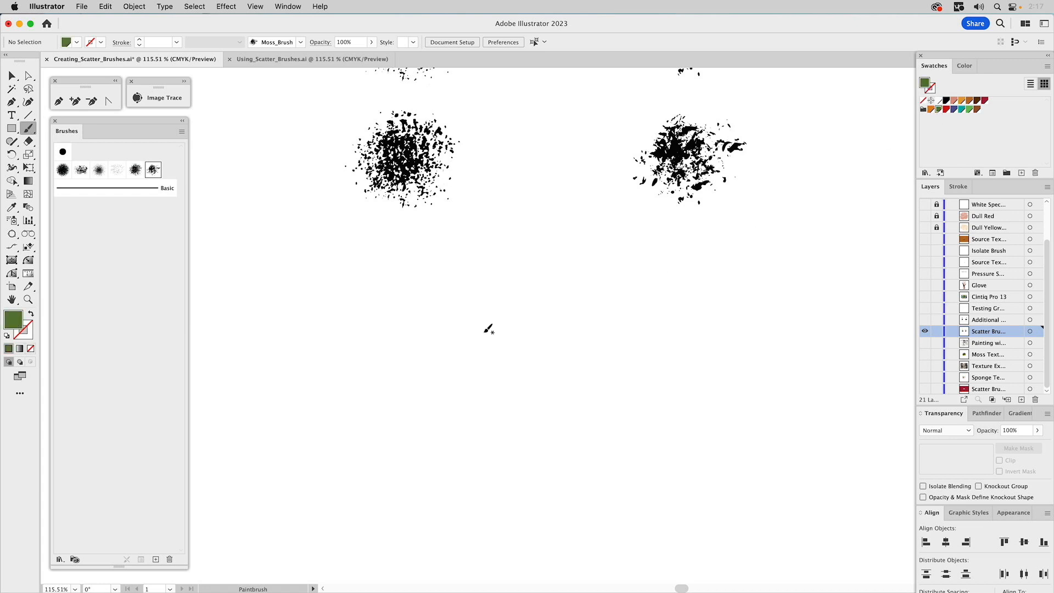
mouse_move(303, 360)
mouse_down()
mouse_move(458, 337)
mouse_move(712, 363)
mouse_move(797, 339)
mouse_up()
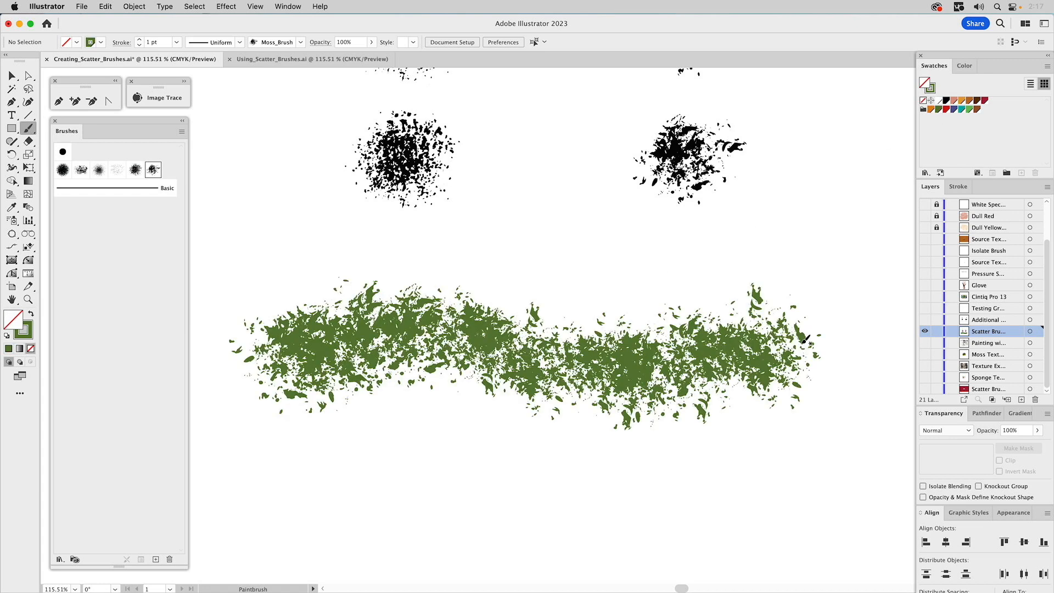
- Paint an orange-brown Moss_Brush stroke over the green one, using Multiply blending at 80% opacity
click(970, 103)
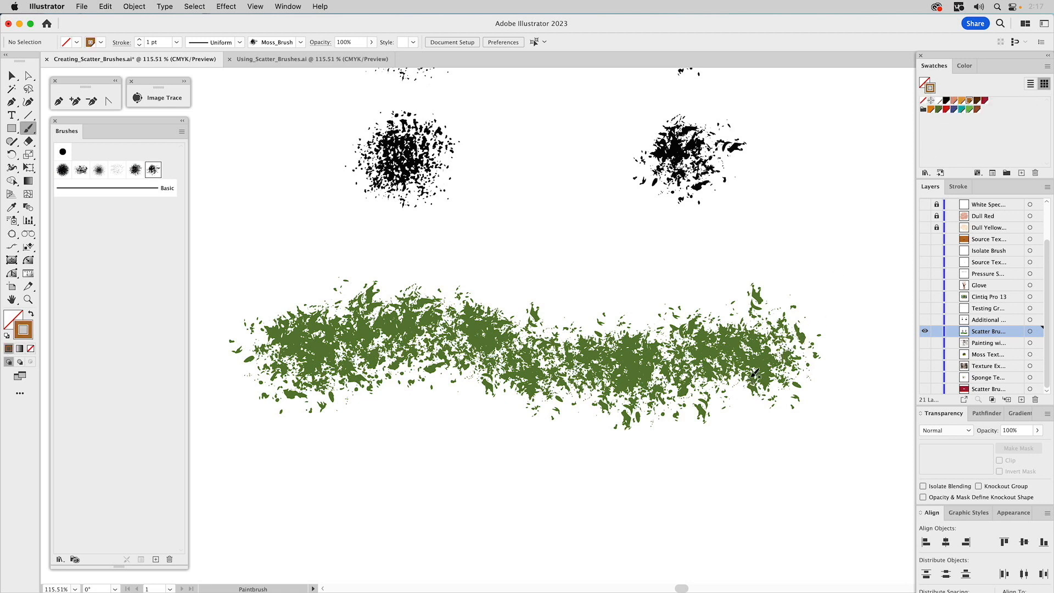
click(942, 433)
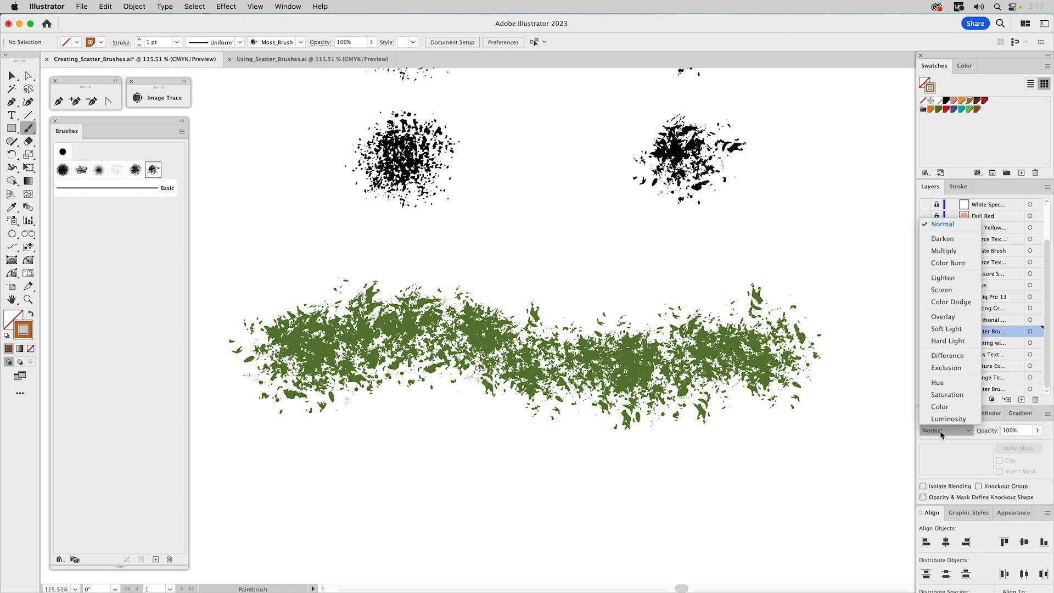
click(958, 251)
click(1012, 432)
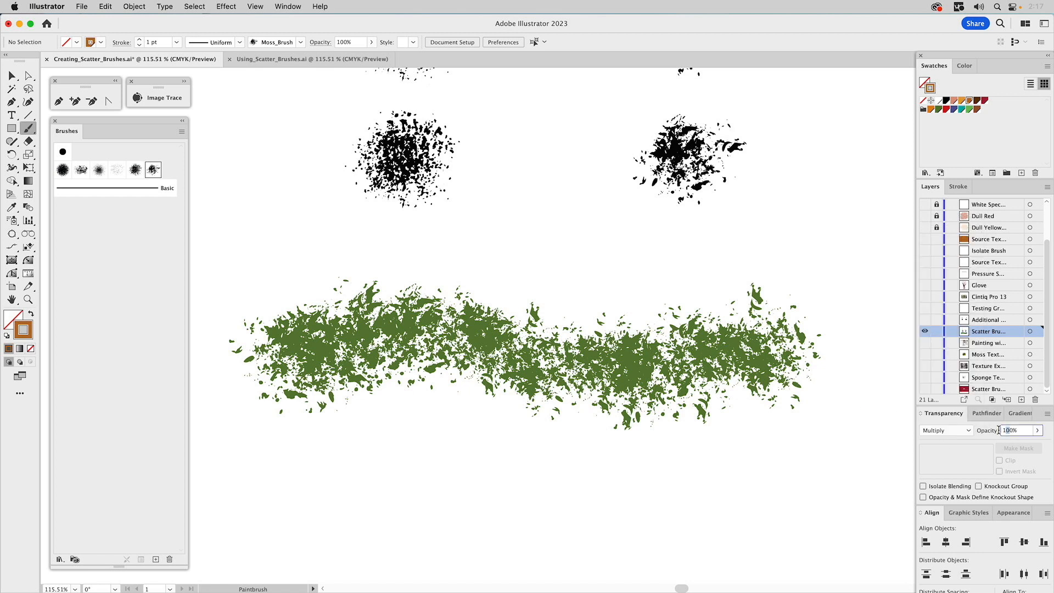
text(80)
key(Return)
drag(308, 334, 757, 379)
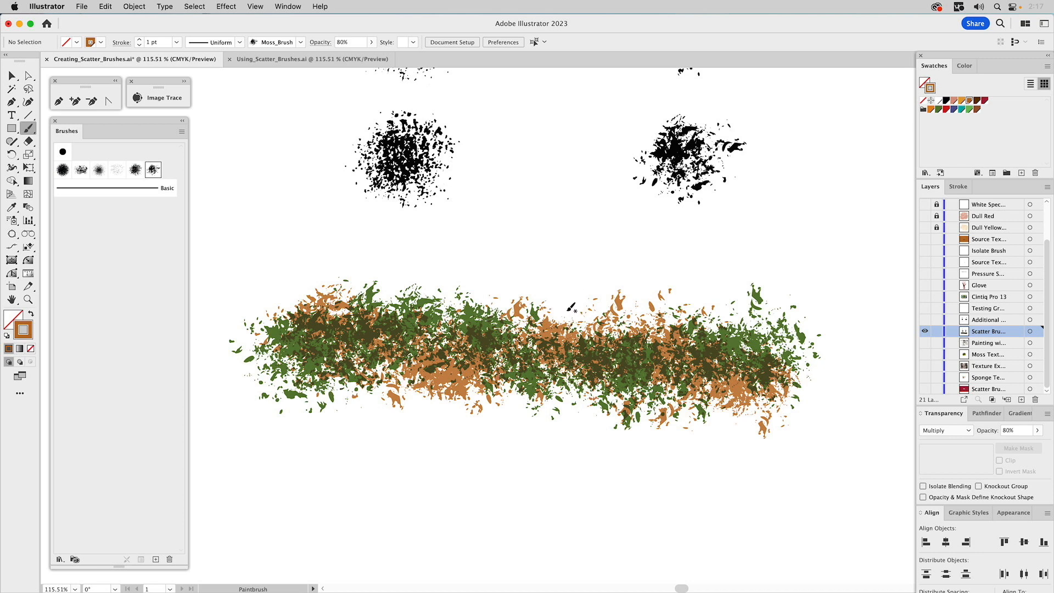
- Dab extra orange-brown moss texture at five spots along the overlapping strokes
drag(571, 308, 566, 310)
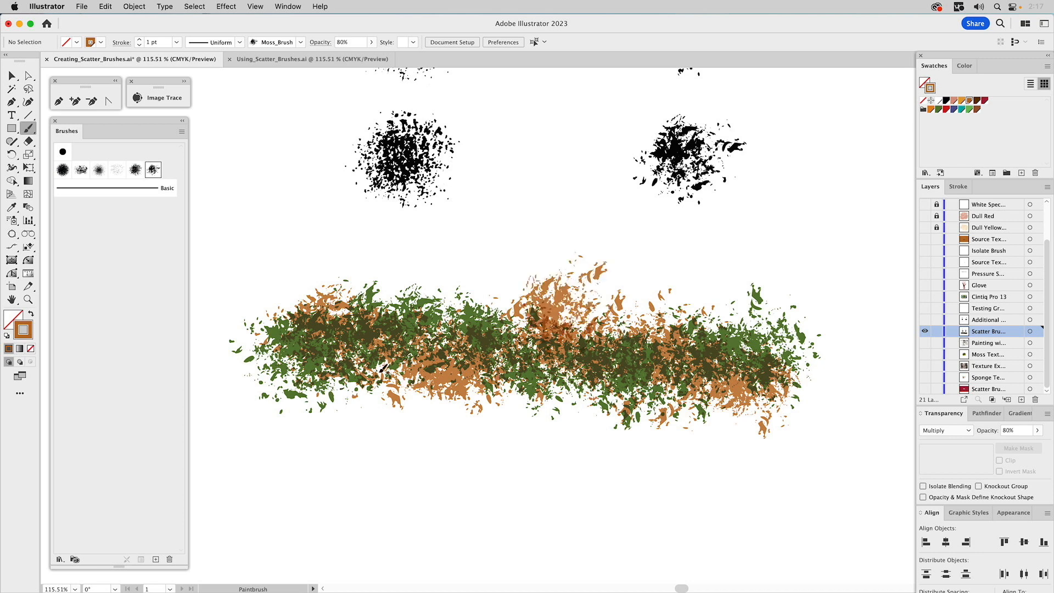
drag(377, 380, 379, 378)
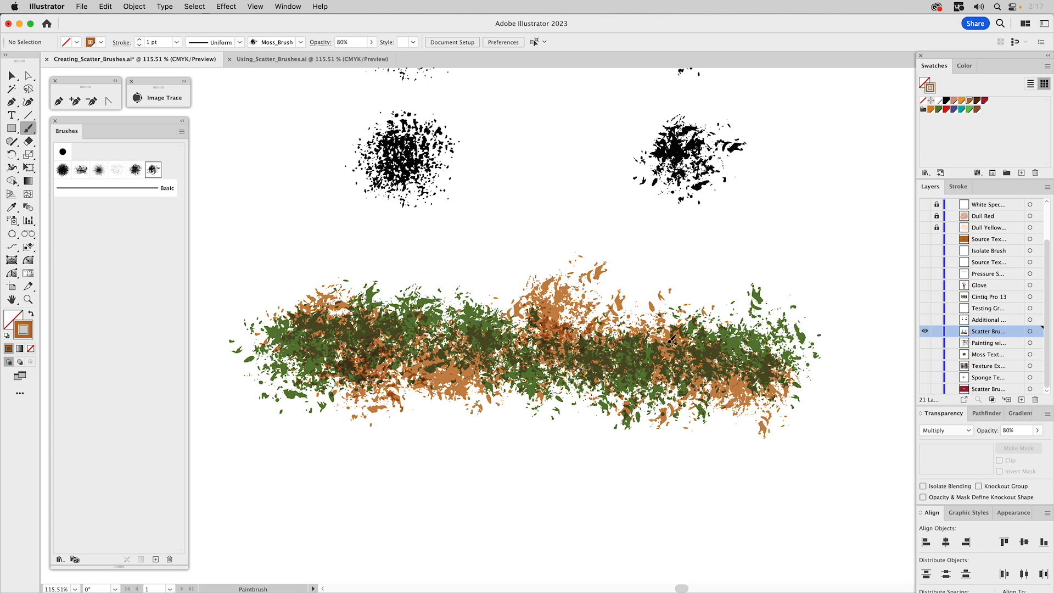
drag(667, 344, 668, 343)
drag(497, 335, 492, 336)
drag(432, 308, 429, 308)
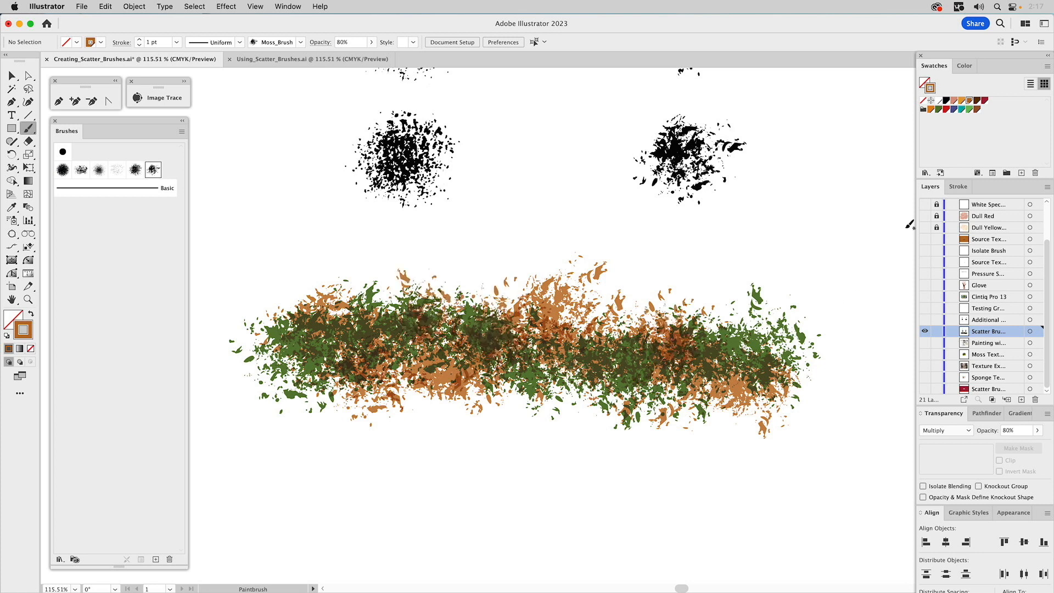
- Dab green moss texture at 50% opacity at several spots around the edges of the painted band
click(939, 109)
click(1008, 432)
text(50)
key(Return)
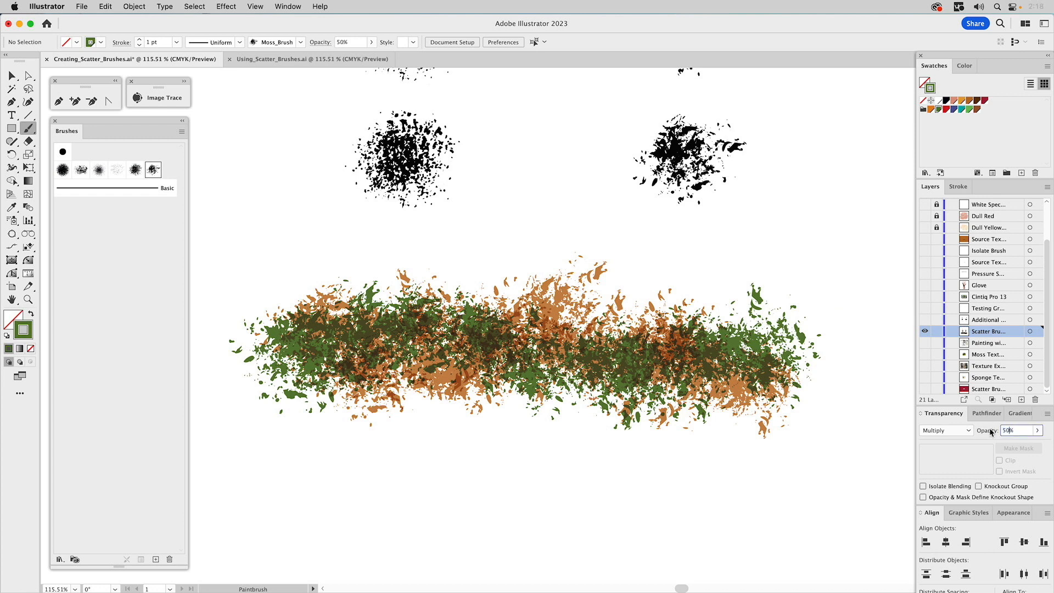
drag(640, 313, 639, 315)
drag(494, 392, 496, 393)
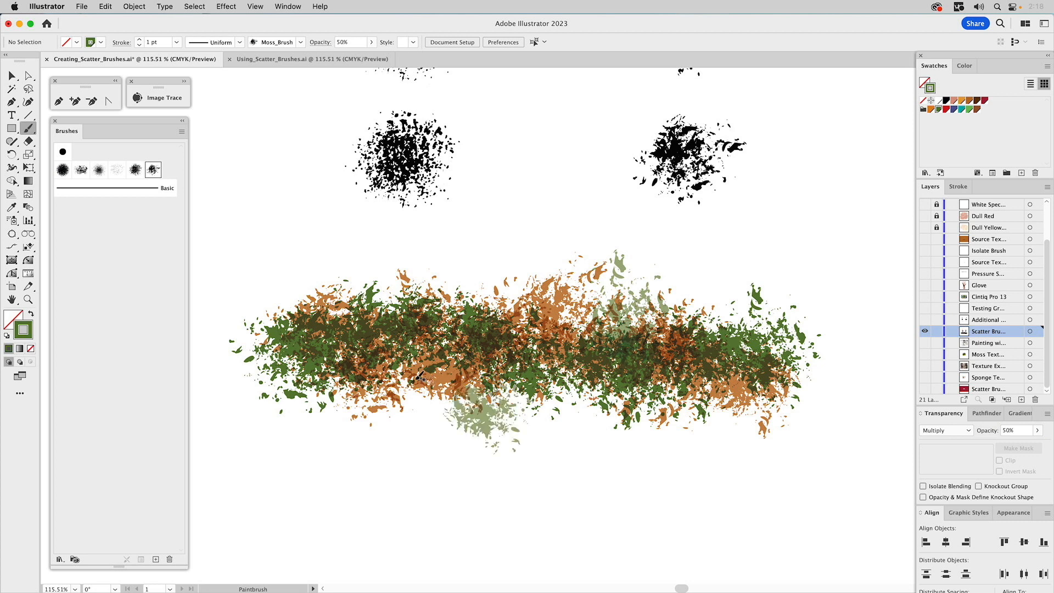
drag(421, 379, 421, 380)
drag(361, 284, 363, 285)
drag(301, 297, 302, 298)
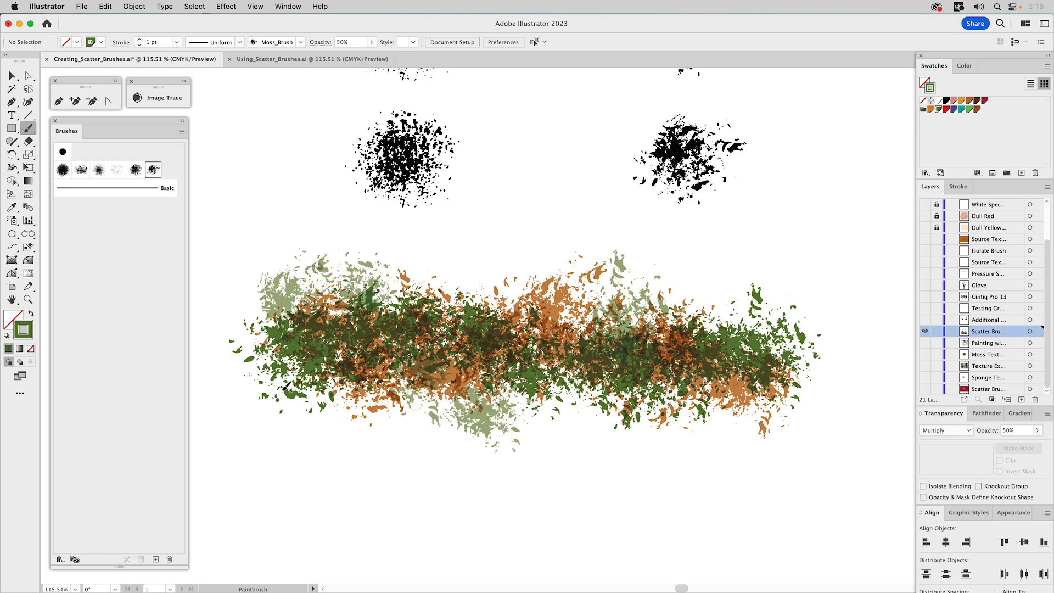
drag(267, 383, 268, 384)
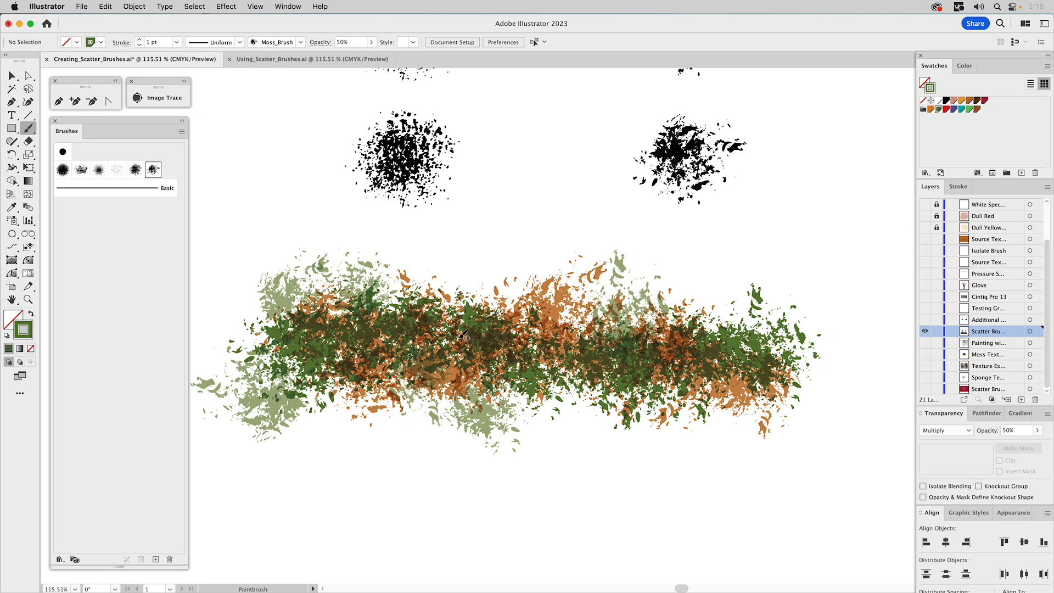
- Hide the scatter brush layer holding the moss strokes, then show the "Additional" layer directly above it and make it active
key(v)
drag(231, 247, 835, 458)
drag(833, 459, 830, 484)
click(830, 485)
click(925, 319)
click(925, 332)
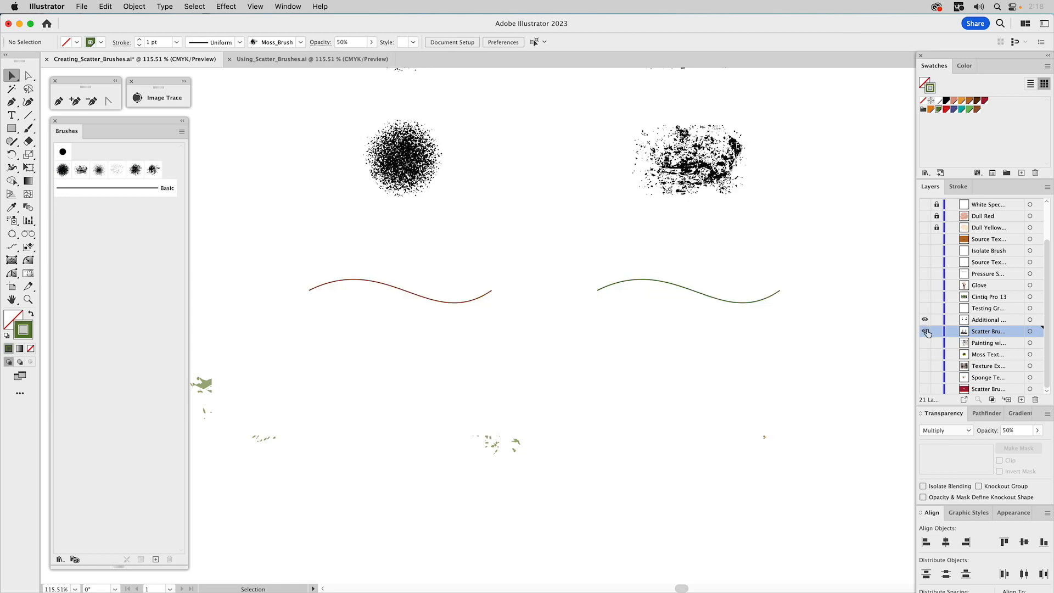
click(983, 323)
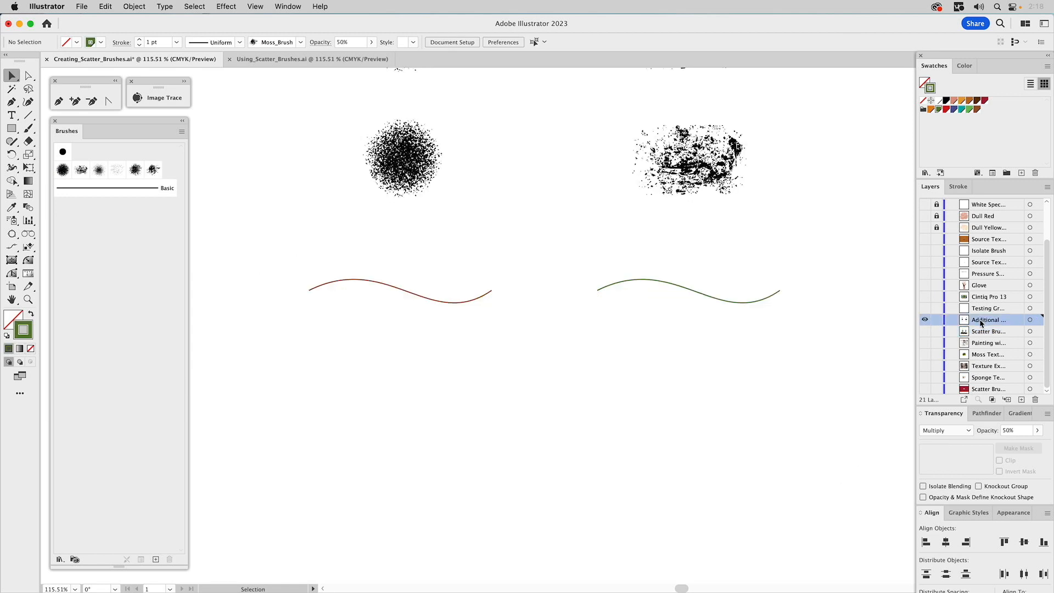
- Duplicate the brown wavy path about 140 pt straight down and give the copy a red stroke
click(404, 167)
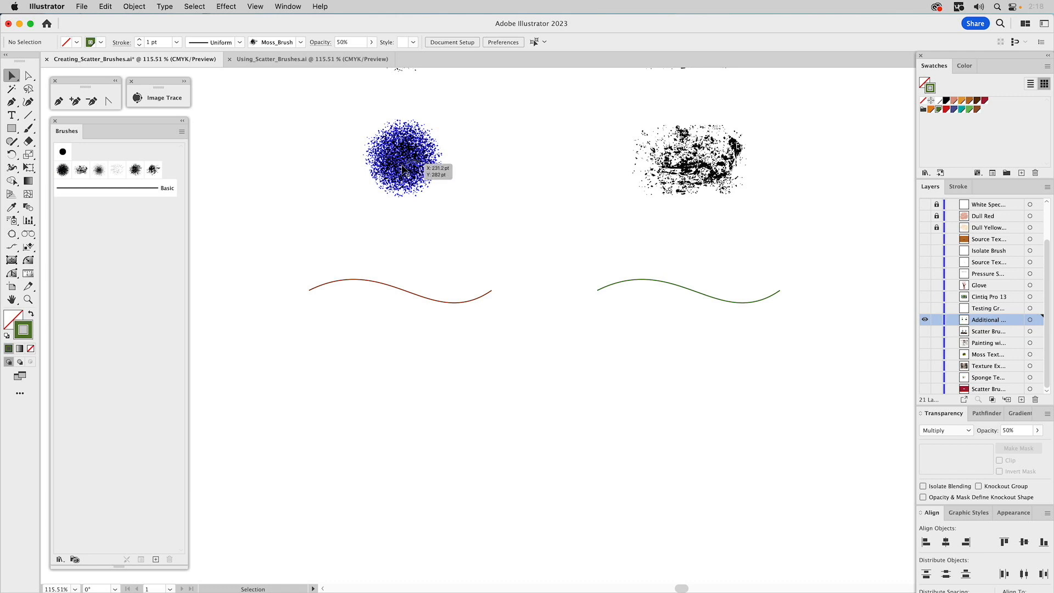
click(377, 292)
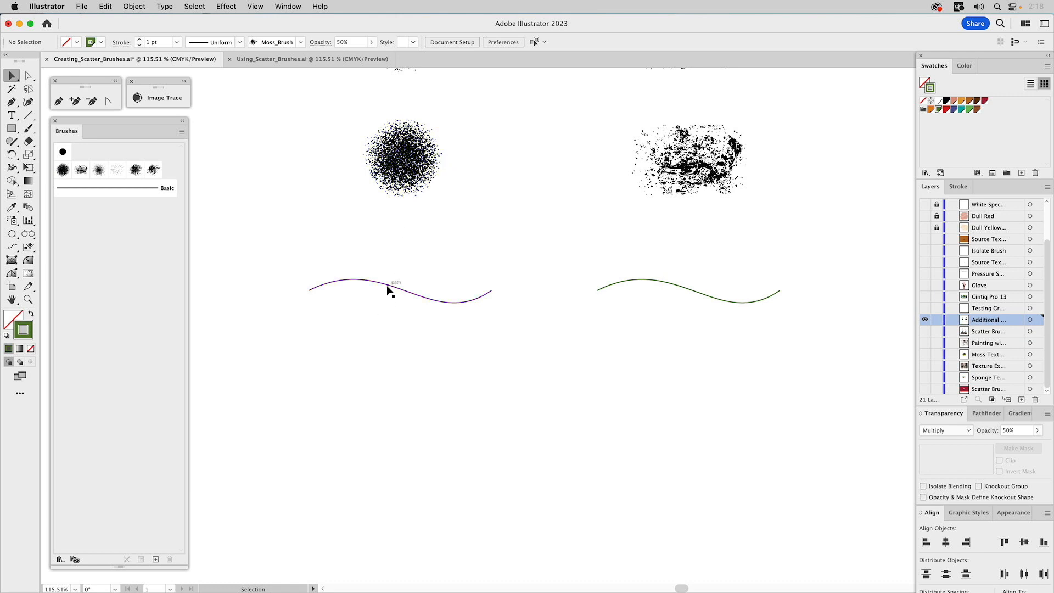
click(388, 286)
drag(415, 292, 414, 407)
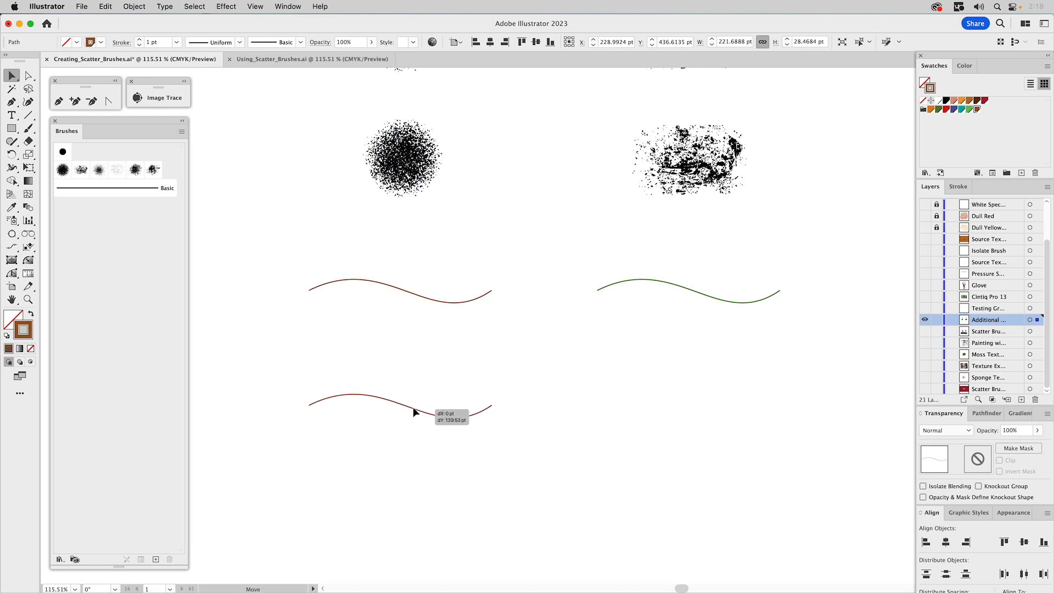
click(955, 110)
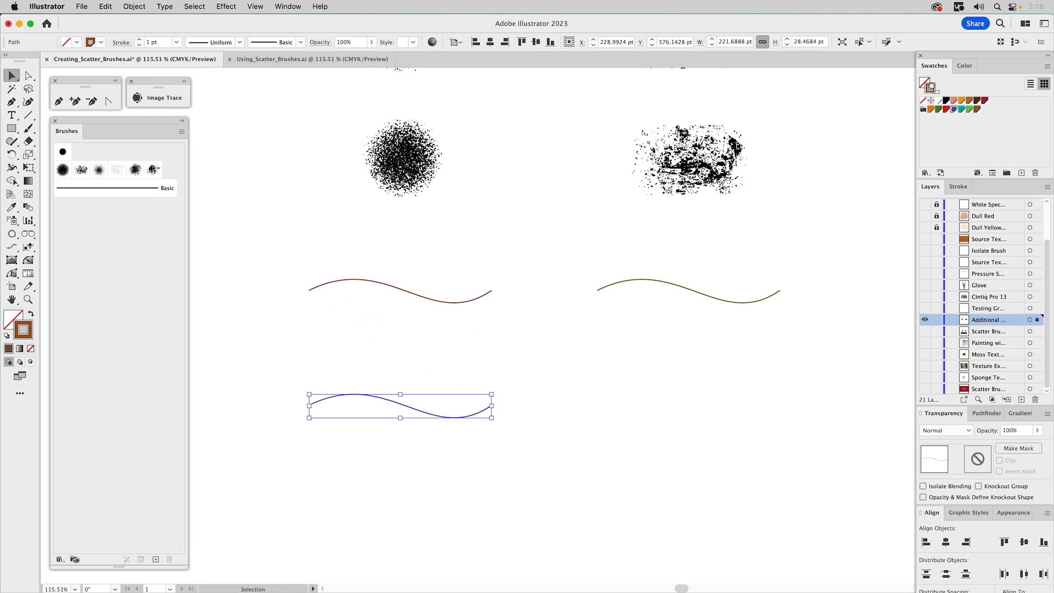
click(946, 110)
- Apply the Grain scatter brush to the upper brown wavy path
click(427, 269)
click(415, 296)
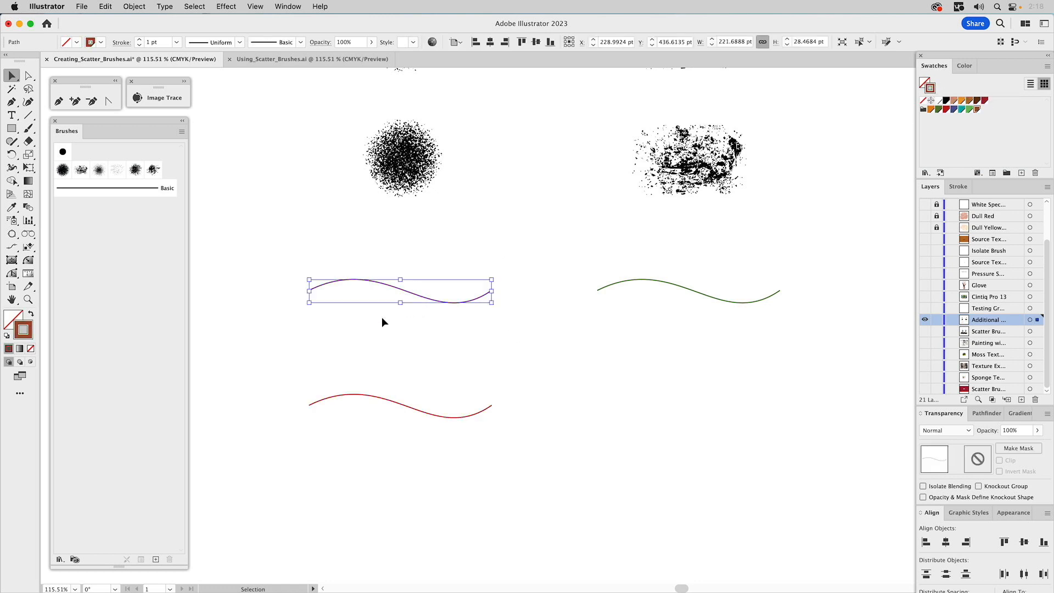
click(62, 170)
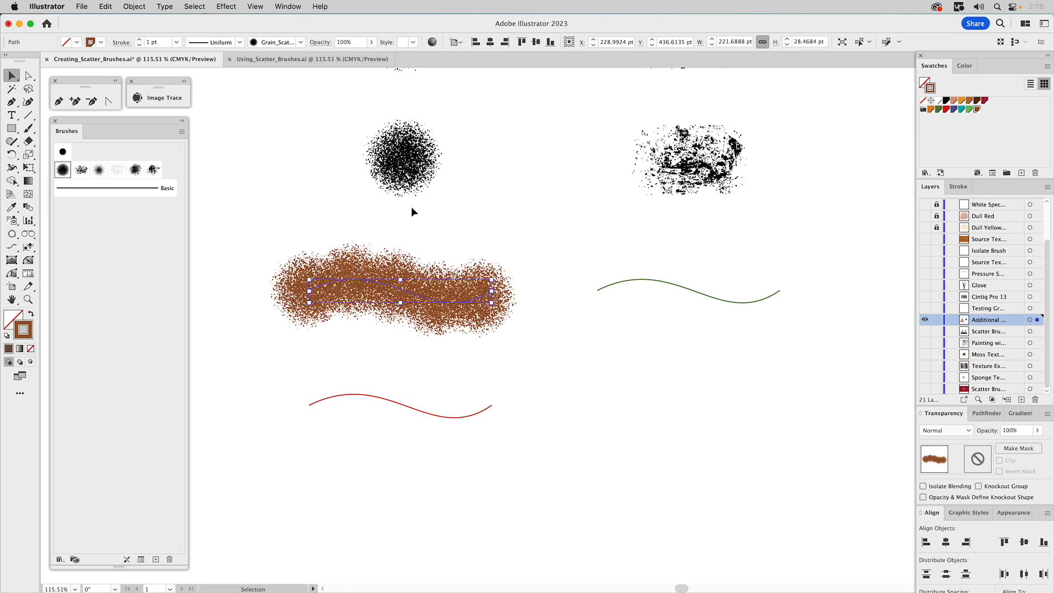
click(548, 212)
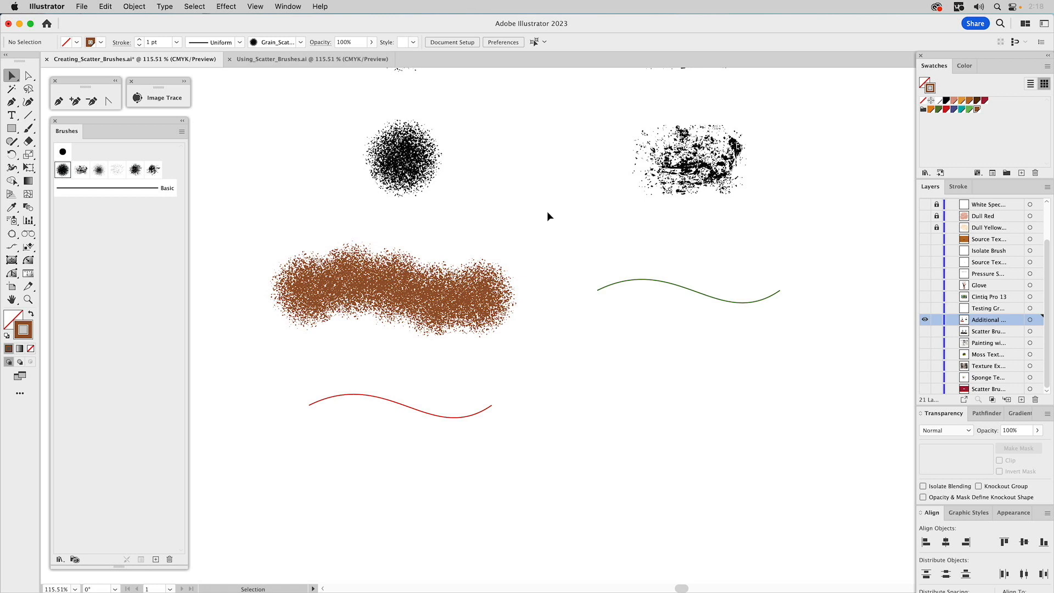
- Apply the Spongy brush to the red wavy path below the brown one
click(372, 400)
click(135, 170)
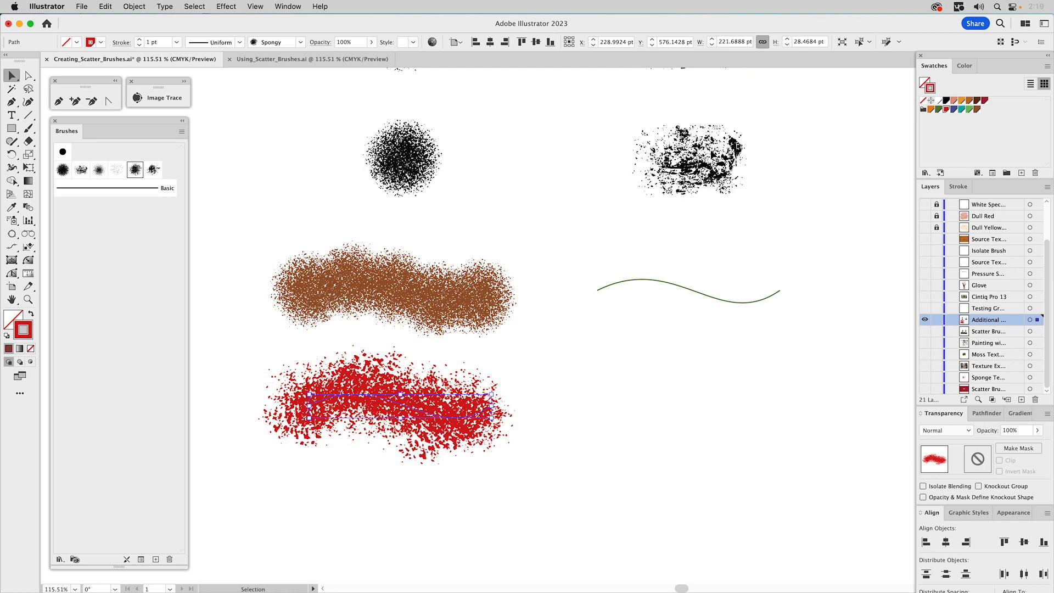
- Apply the Plastered scatter brush to the green wavy path
key(space)
drag(746, 172, 734, 265)
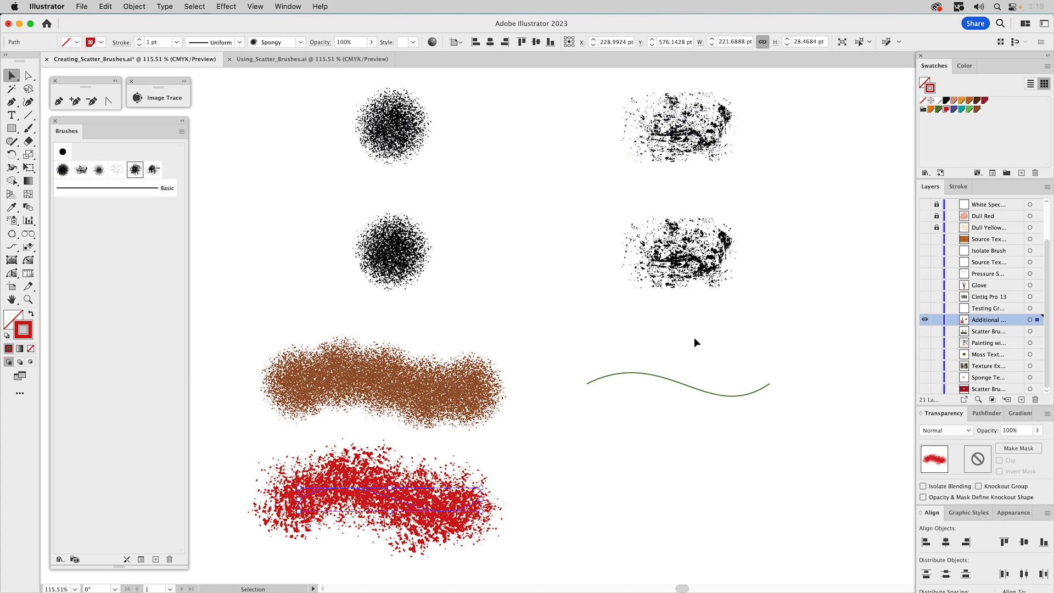
click(672, 381)
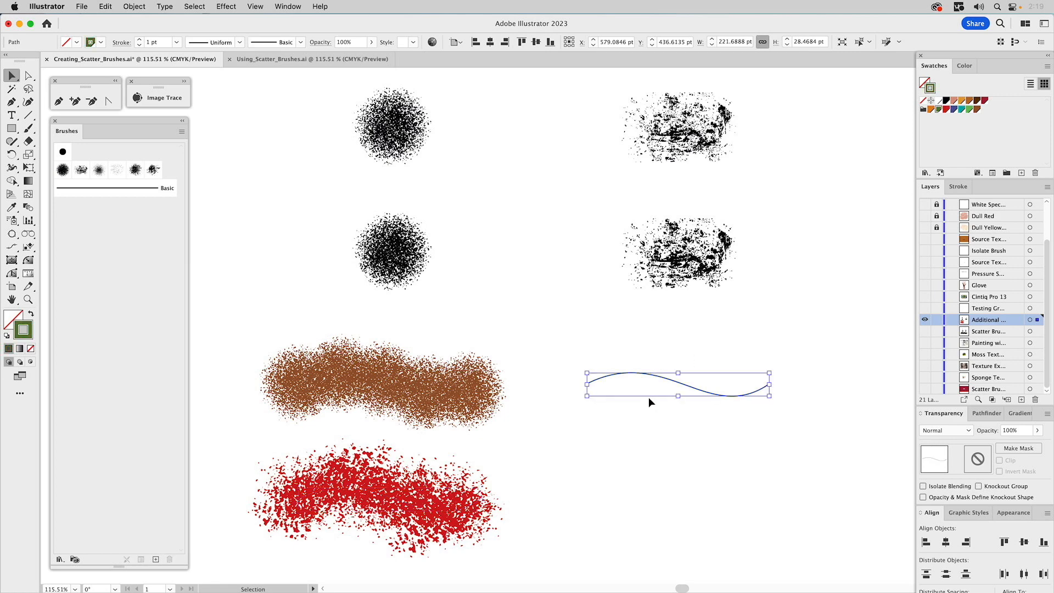
click(81, 170)
click(812, 322)
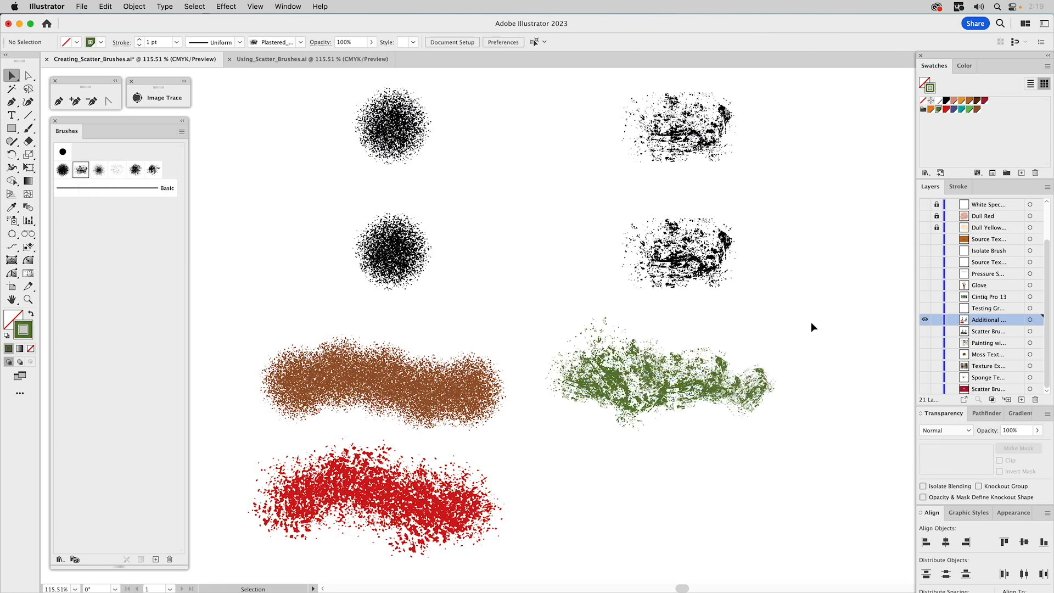
- Delete the red Spongy stroke below the brown grain stroke
scroll(687, 286, down, 5)
scroll(686, 285, right, 4)
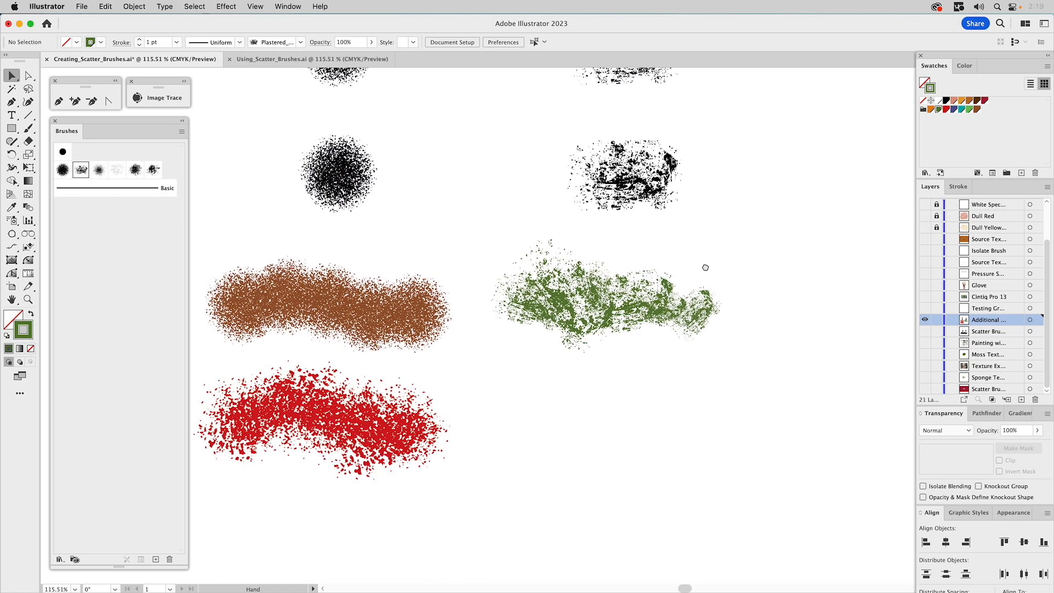
click(28, 128)
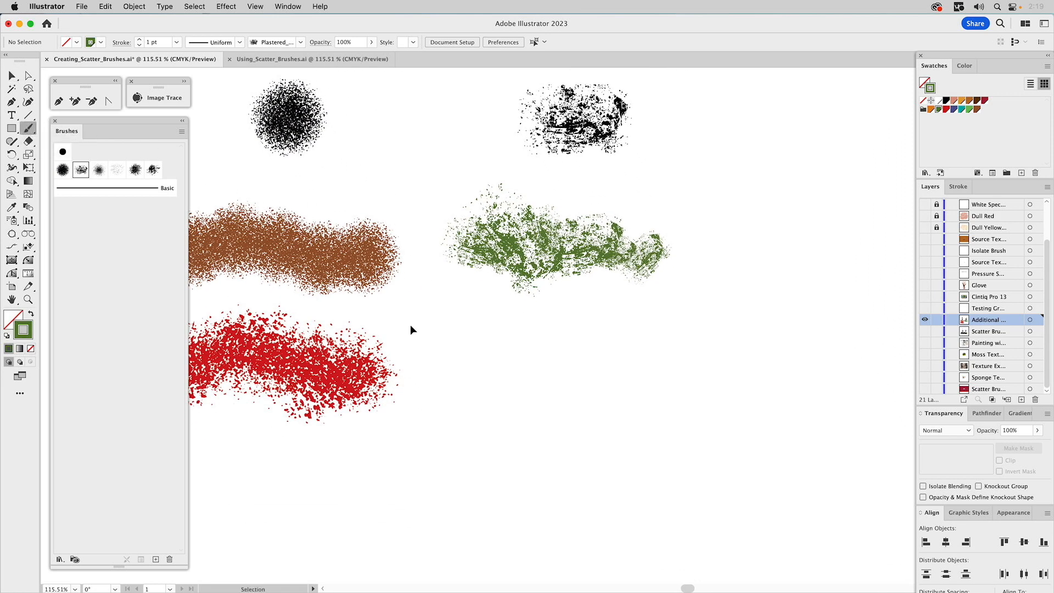
key(v)
click(280, 394)
key(Delete)
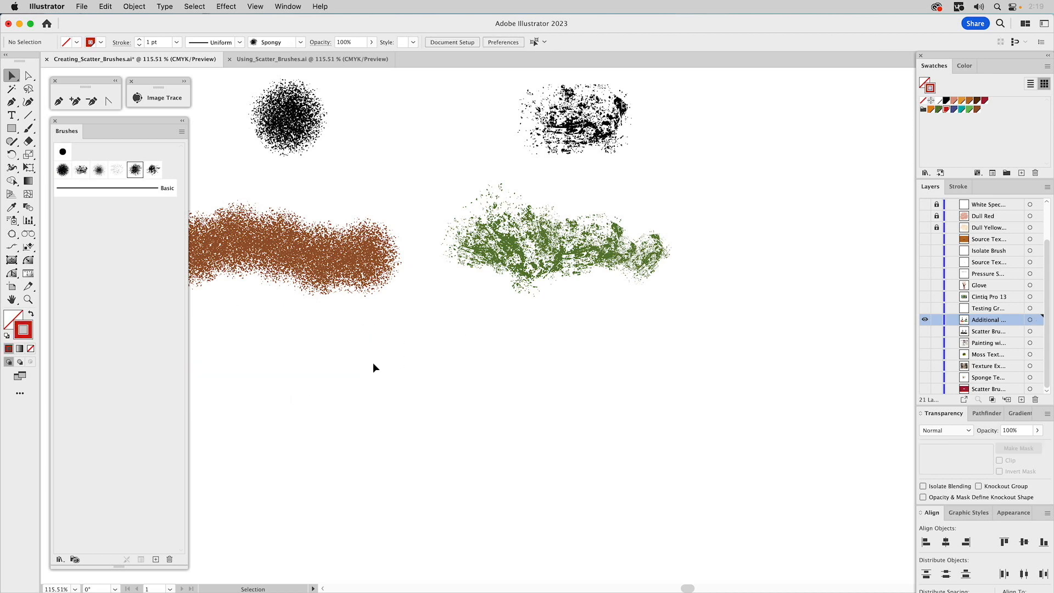
- Show the "Testing" layer in place of the "Additional" layer and make it active, with the artboard fitted to the window
drag(372, 364, 475, 344)
click(30, 127)
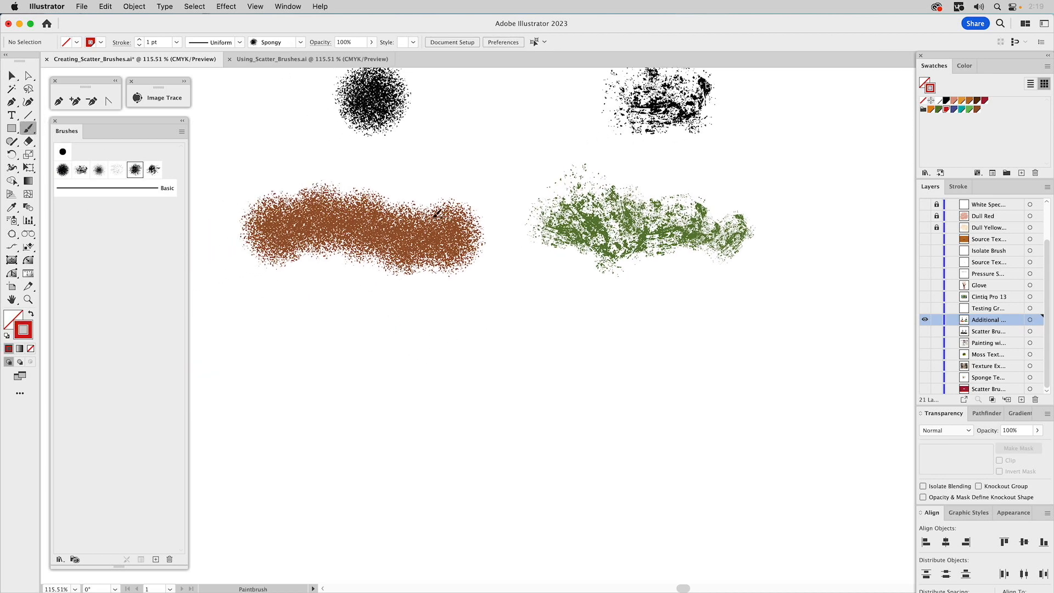
key(super+0)
click(925, 308)
click(925, 321)
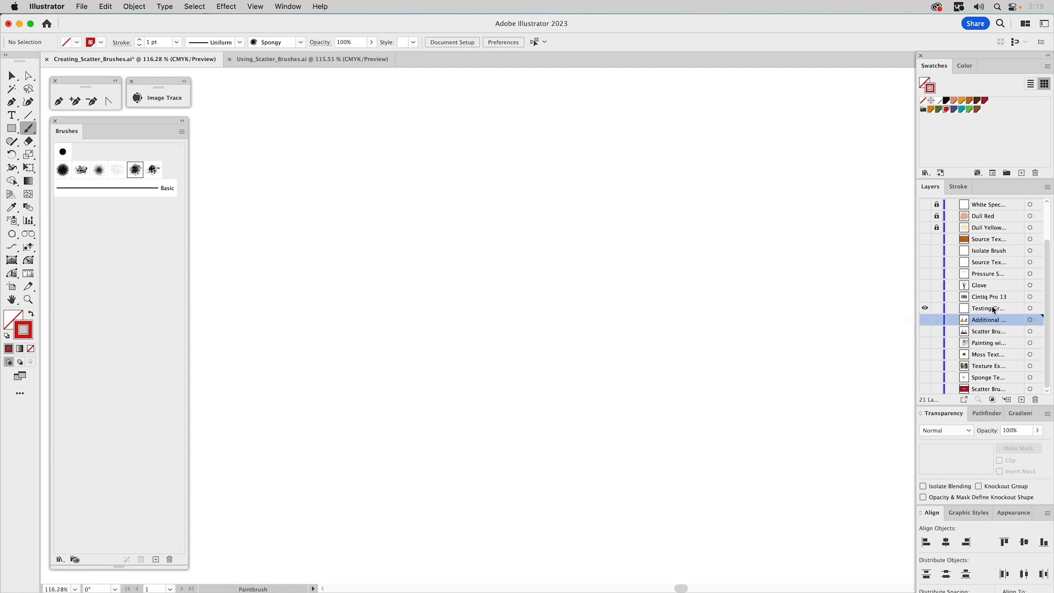
click(990, 308)
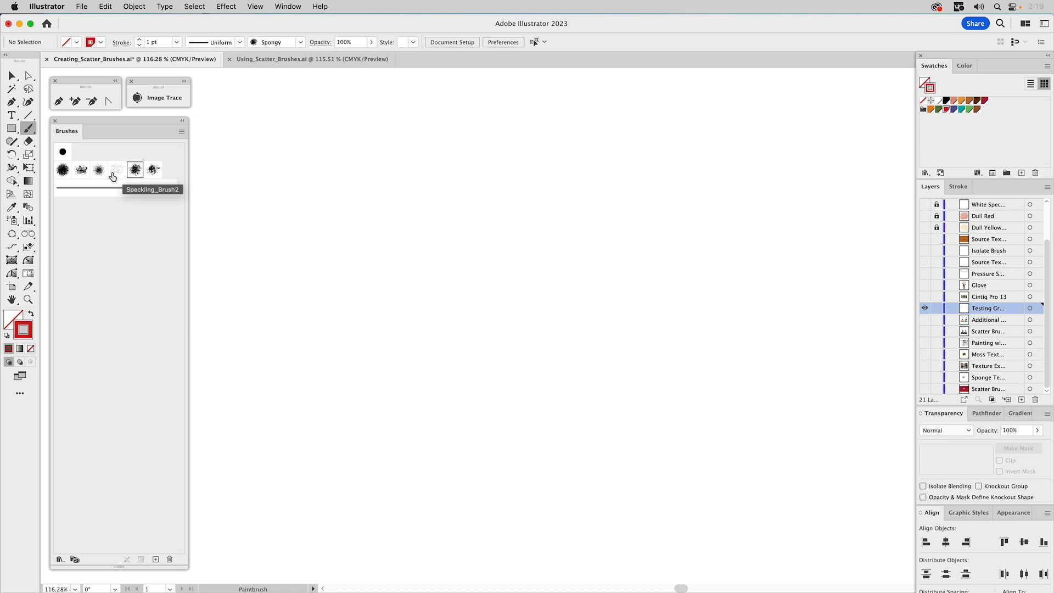
- Paint a long wavy red stroke with the Plastered scatter brush across the upper part of the empty canvas
click(81, 170)
mouse_move(300, 210)
mouse_down()
mouse_move(377, 185)
mouse_move(600, 222)
mouse_move(856, 183)
mouse_up()
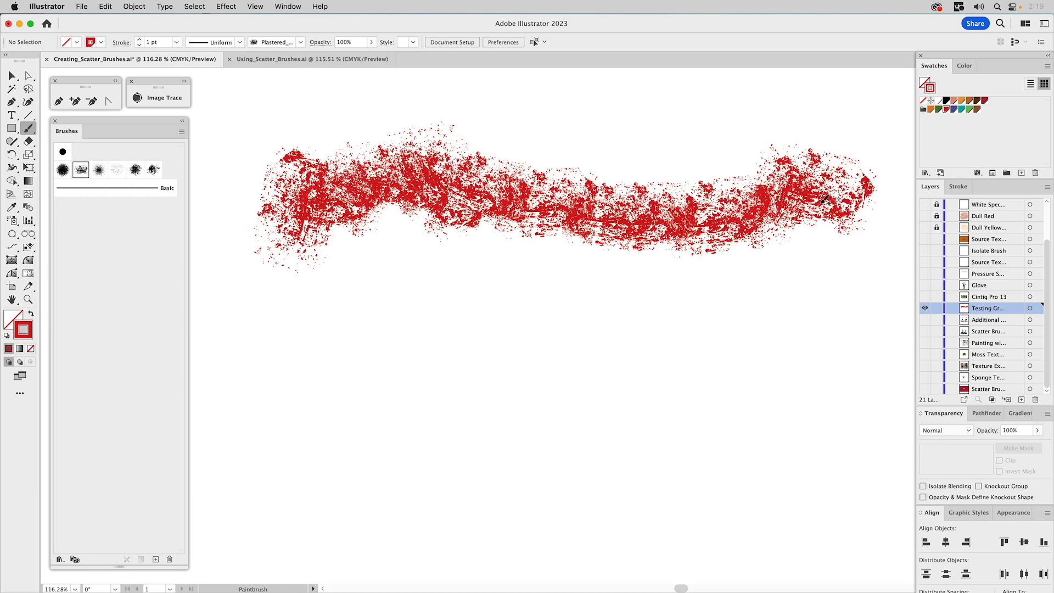
- Recolor the red Plastered stroke brown with the C=30 M=65 Y=90 K=15 swatch and deselect it
super+click(798, 197)
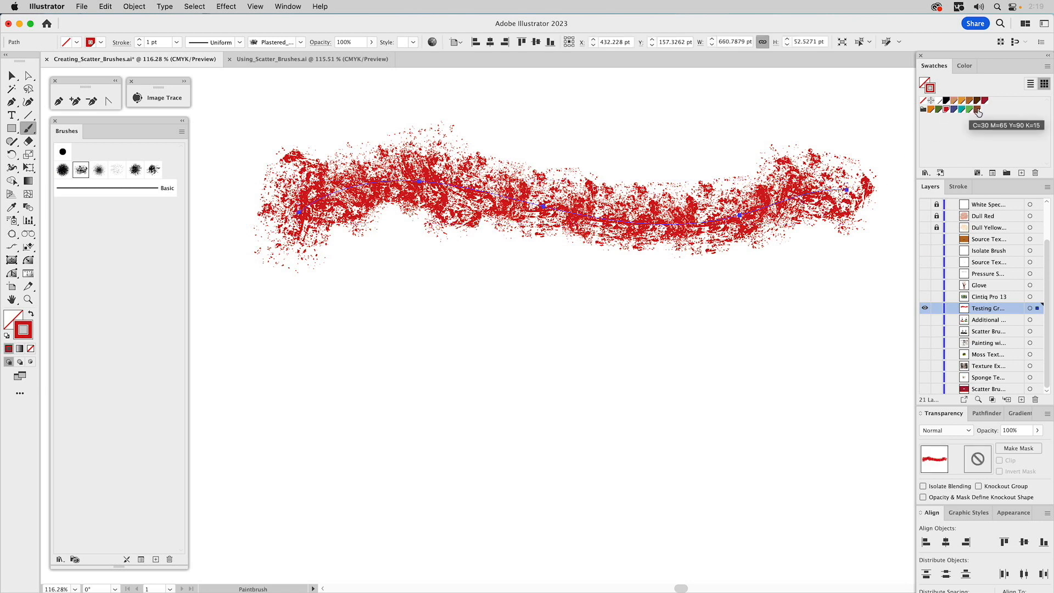
click(977, 111)
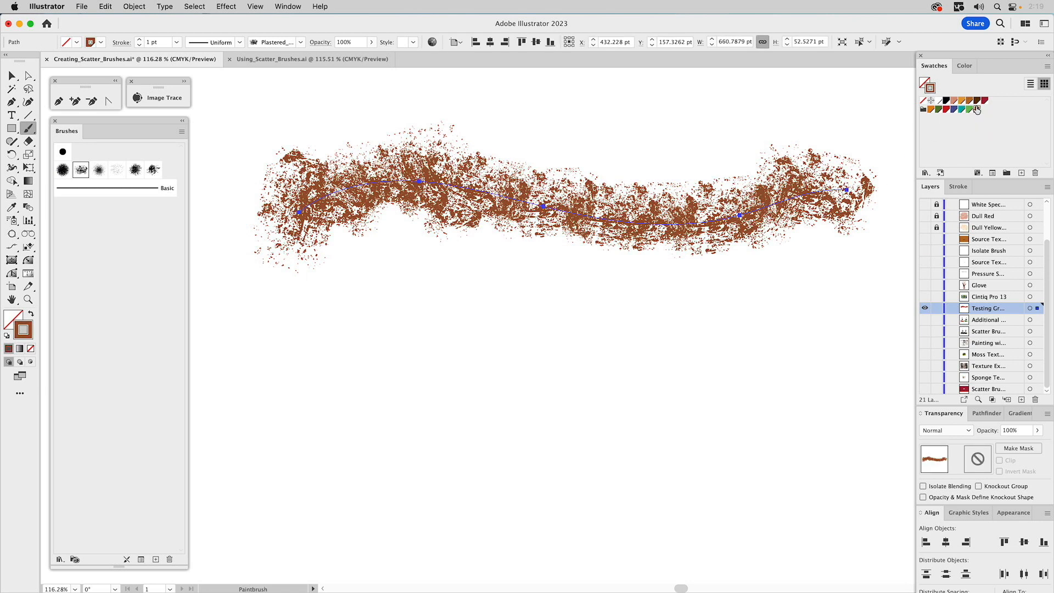
super+click(741, 124)
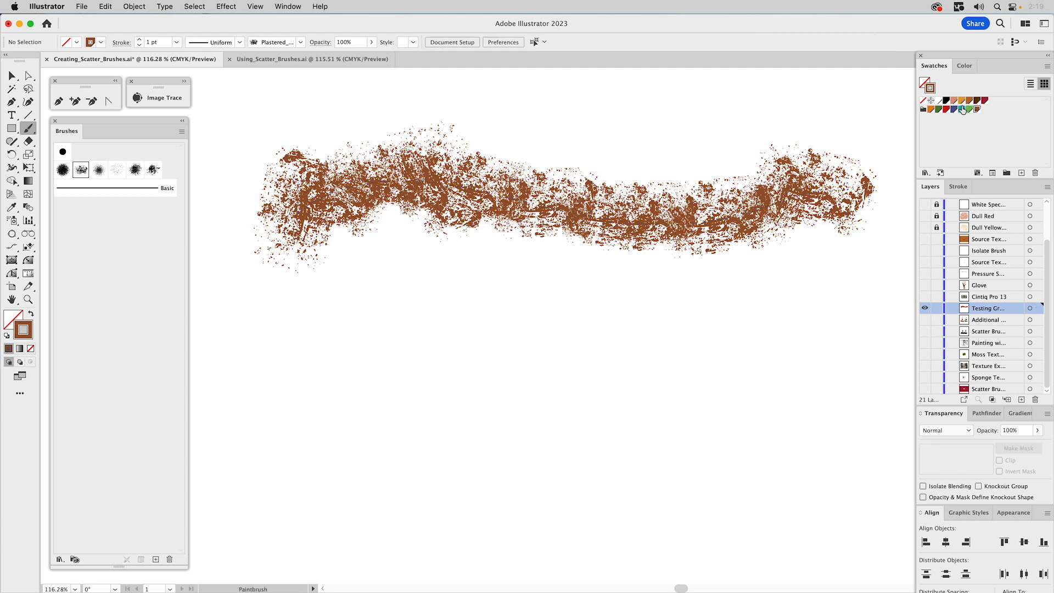
- Paint an orange Plastered stroke over the brown one, using Overlay blending and 80% opacity
click(961, 101)
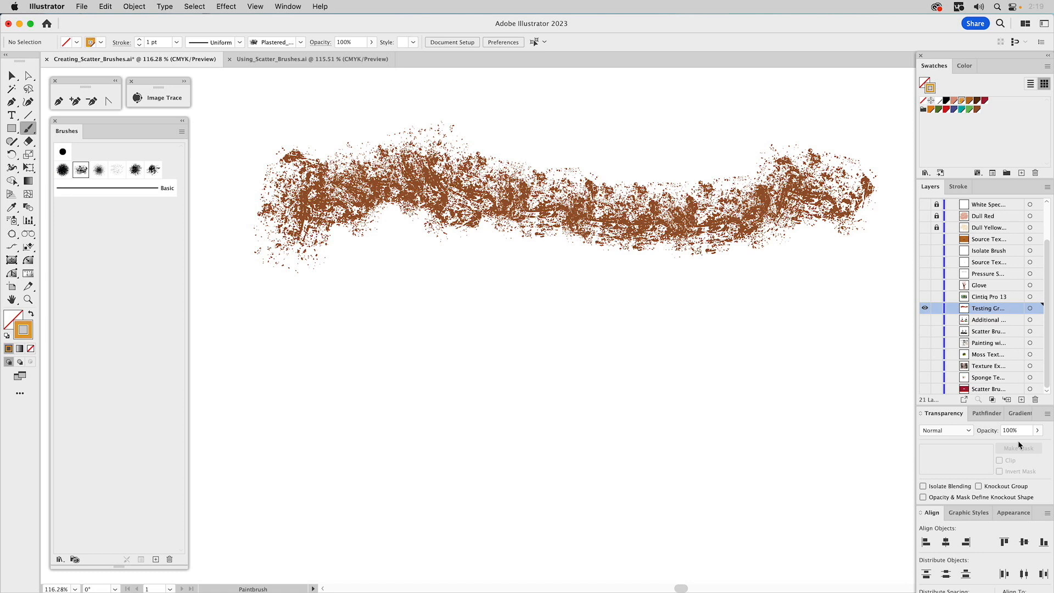
click(944, 431)
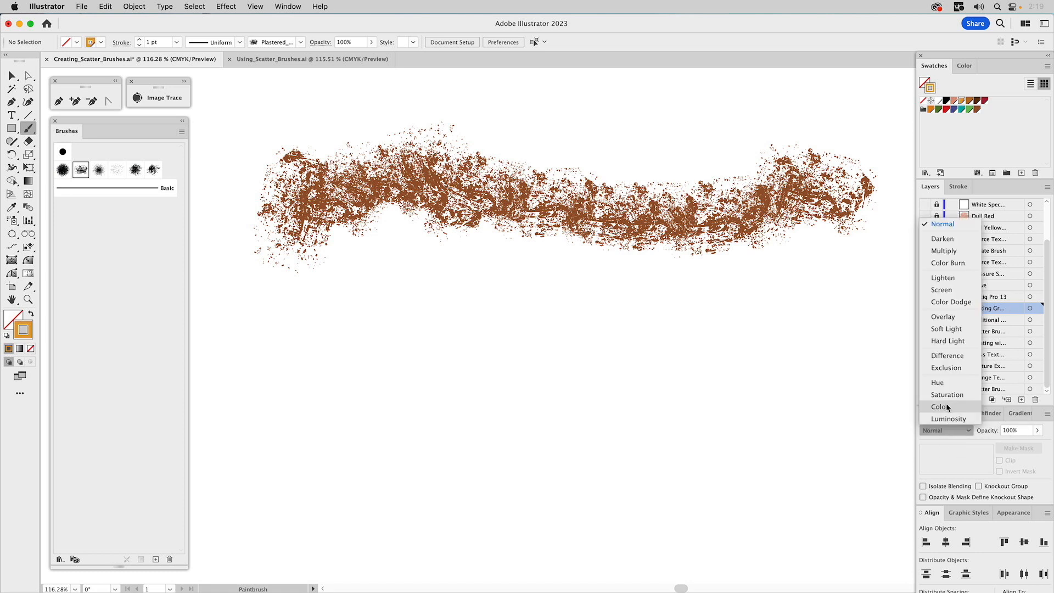
click(945, 316)
click(1003, 431)
text(80)
key(Return)
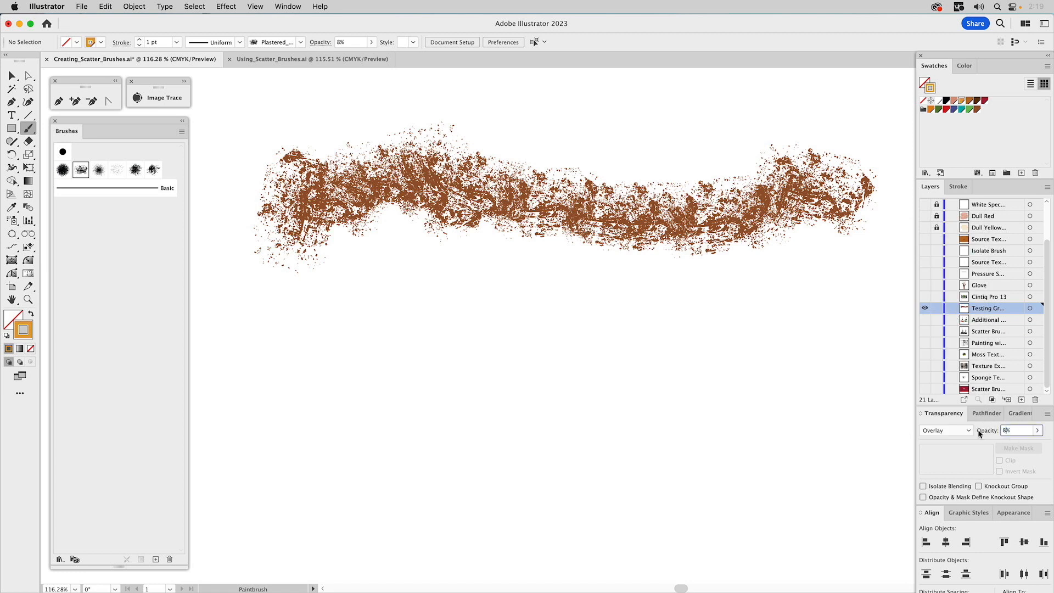
mouse_move(826, 218)
mouse_down()
mouse_move(674, 195)
mouse_move(324, 174)
mouse_up()
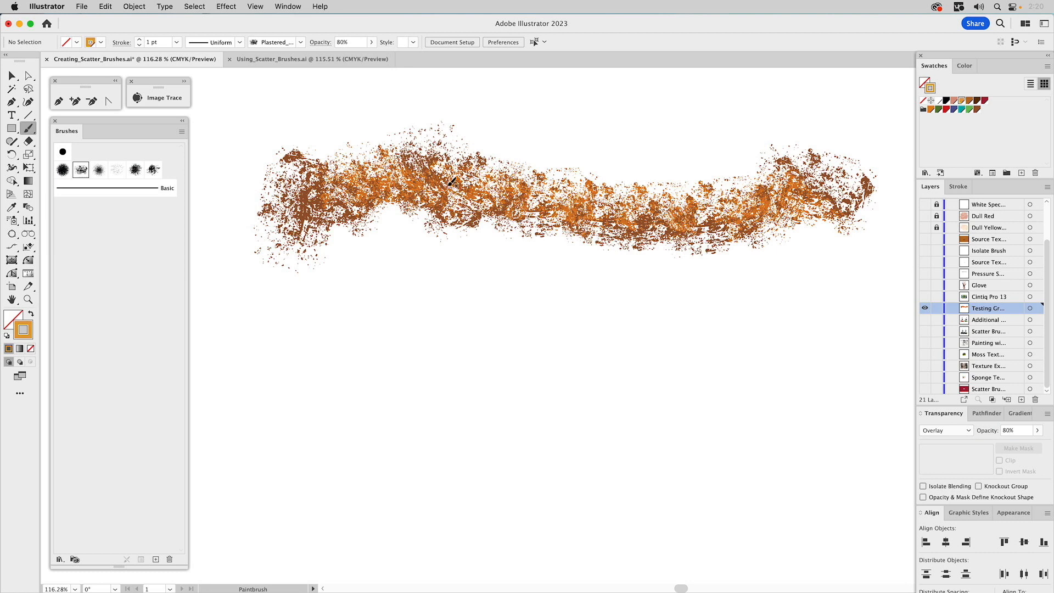
- Paint a light green (C=55 M=0 Y=80 K=0) Plastered stroke across the brown and orange strokes in Multiply mode
click(945, 432)
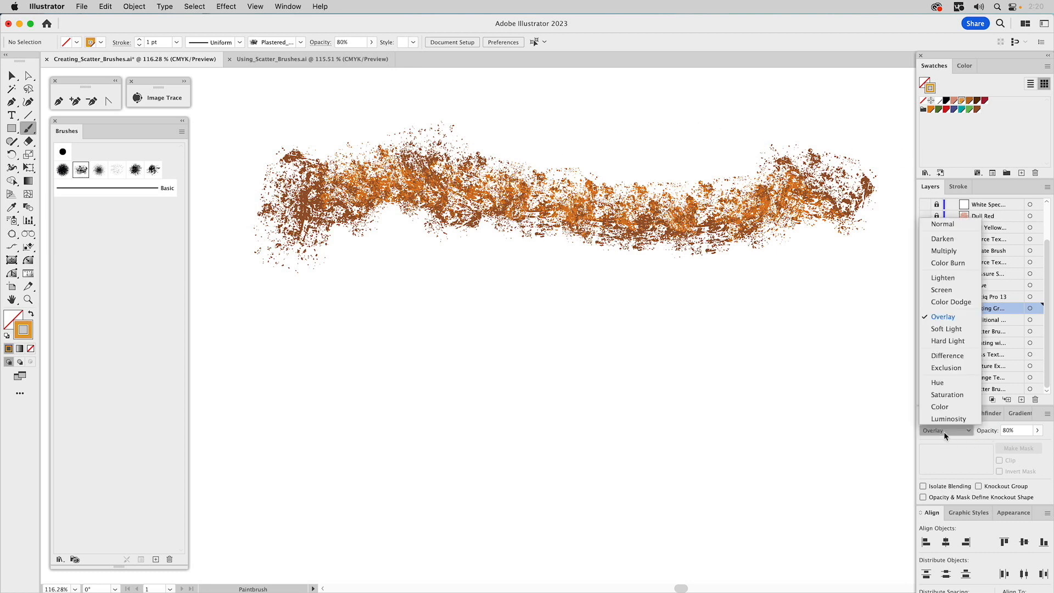
click(942, 251)
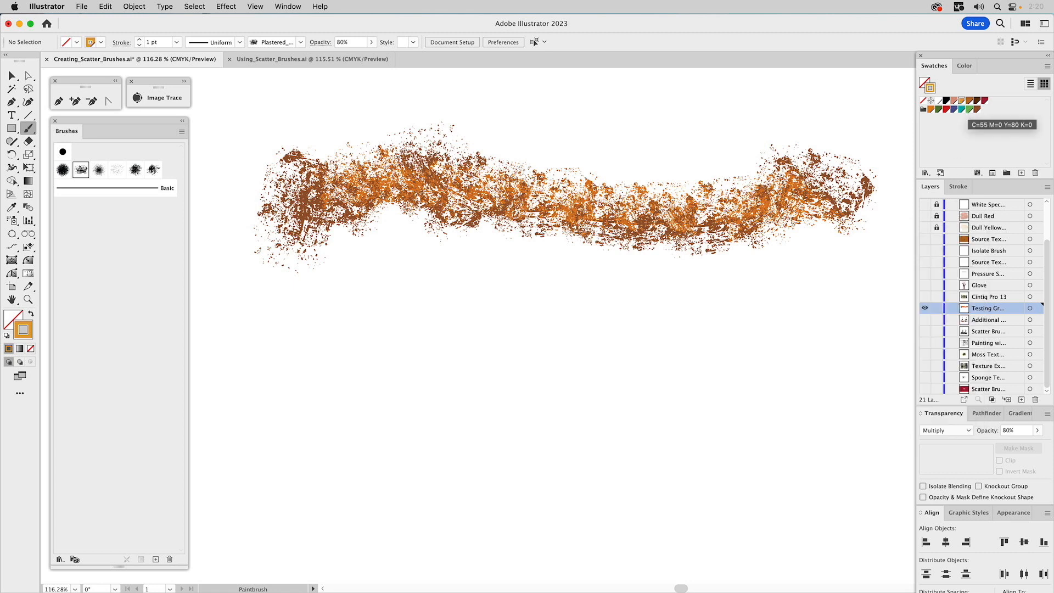
click(969, 111)
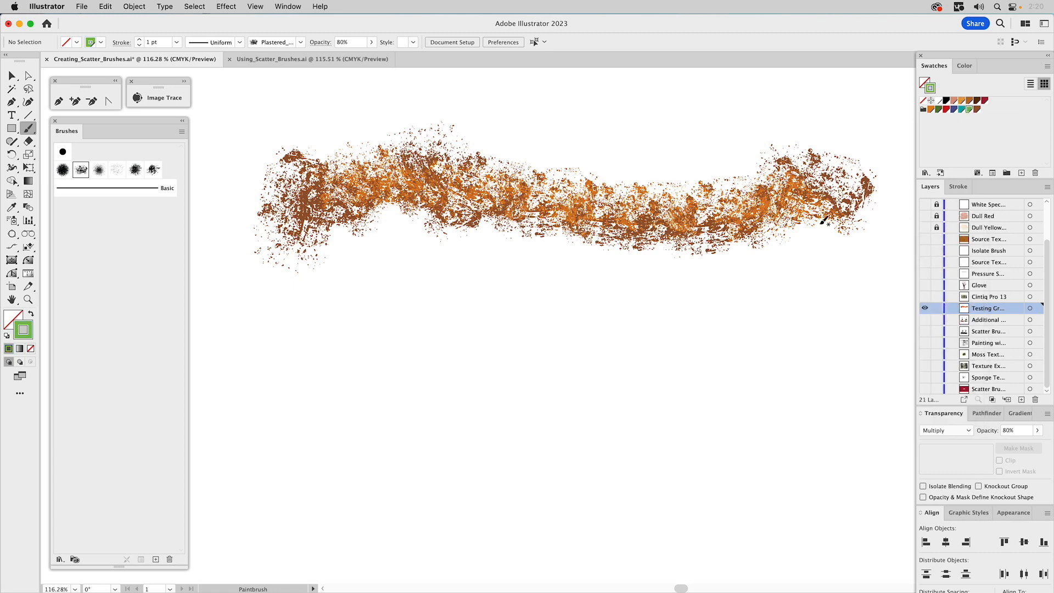
mouse_move(822, 226)
mouse_down()
mouse_move(621, 192)
mouse_move(335, 224)
mouse_up()
- Set the light green Plastered stroke's weight to 2 pt and deselect it
key(v)
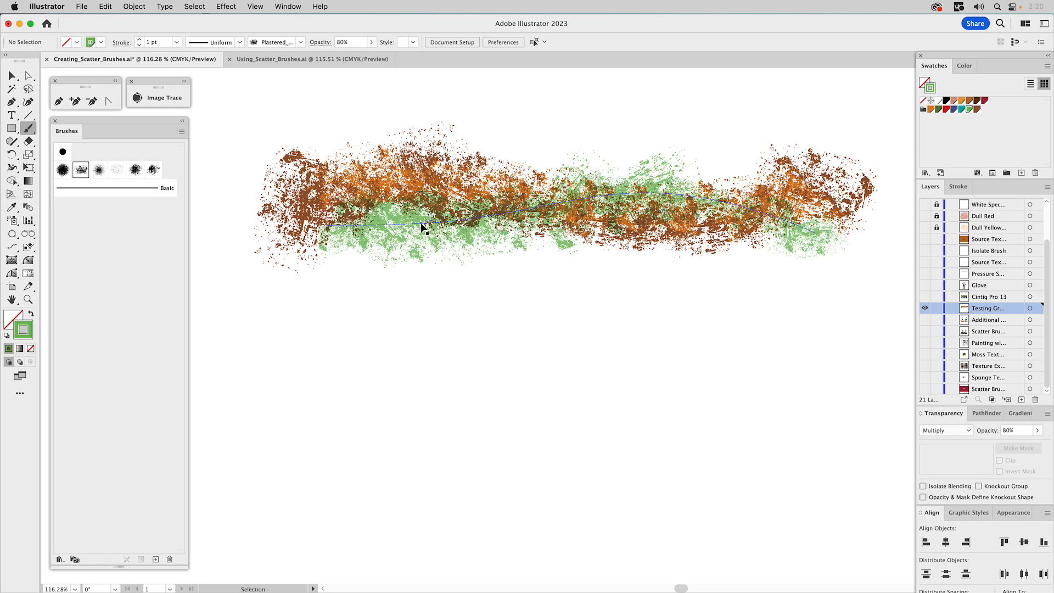
super+click(423, 228)
click(960, 187)
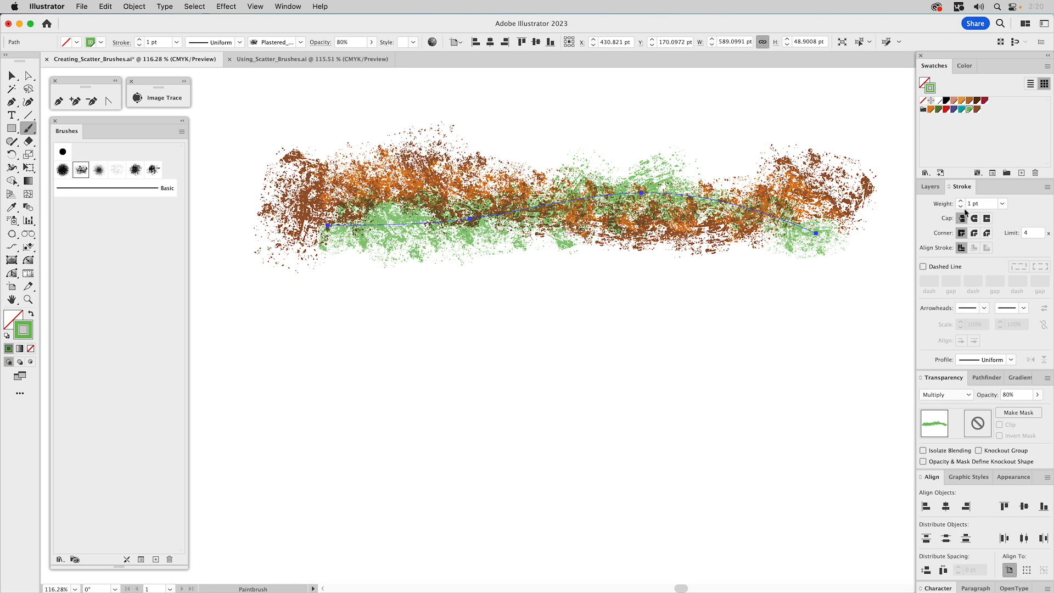
click(962, 201)
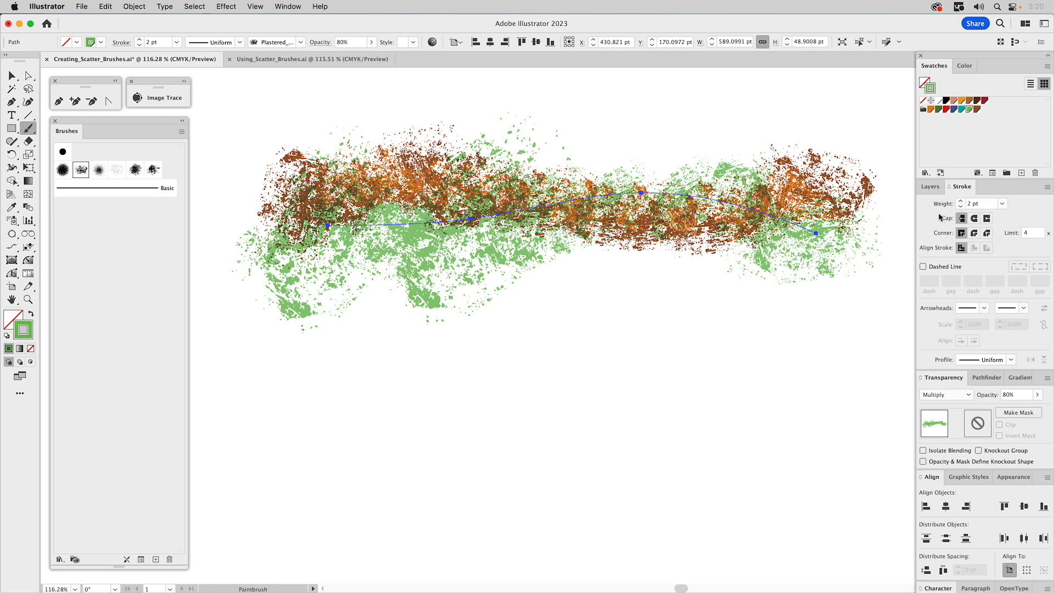
super+click(484, 404)
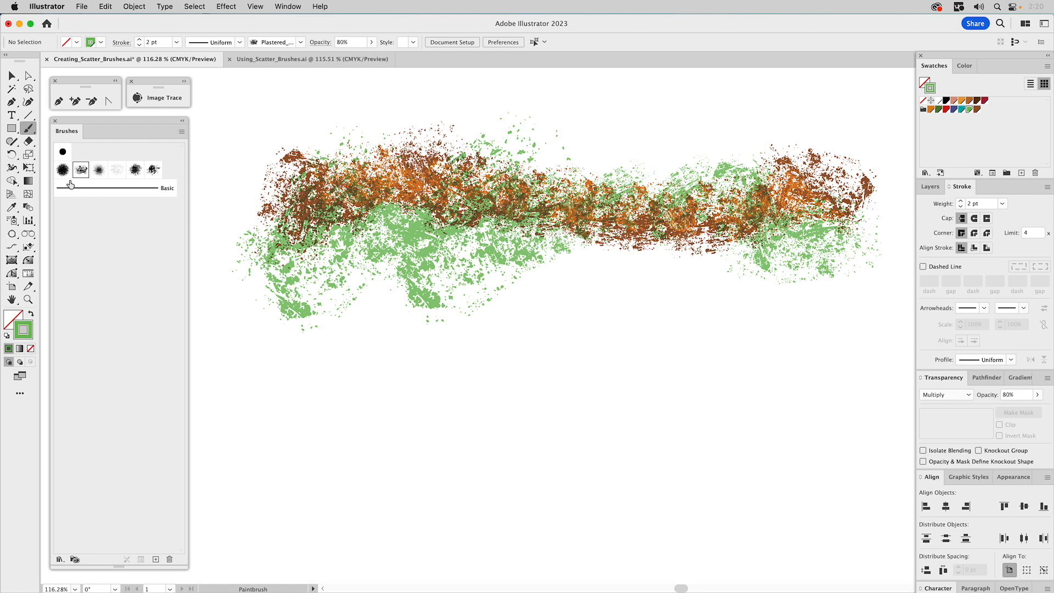
- Paint a long wavy light green stroke with the Grain scatter brush across the lower canvas and overlap it with a teal one
click(63, 171)
mouse_move(262, 407)
mouse_down()
mouse_move(655, 398)
mouse_move(860, 441)
mouse_up()
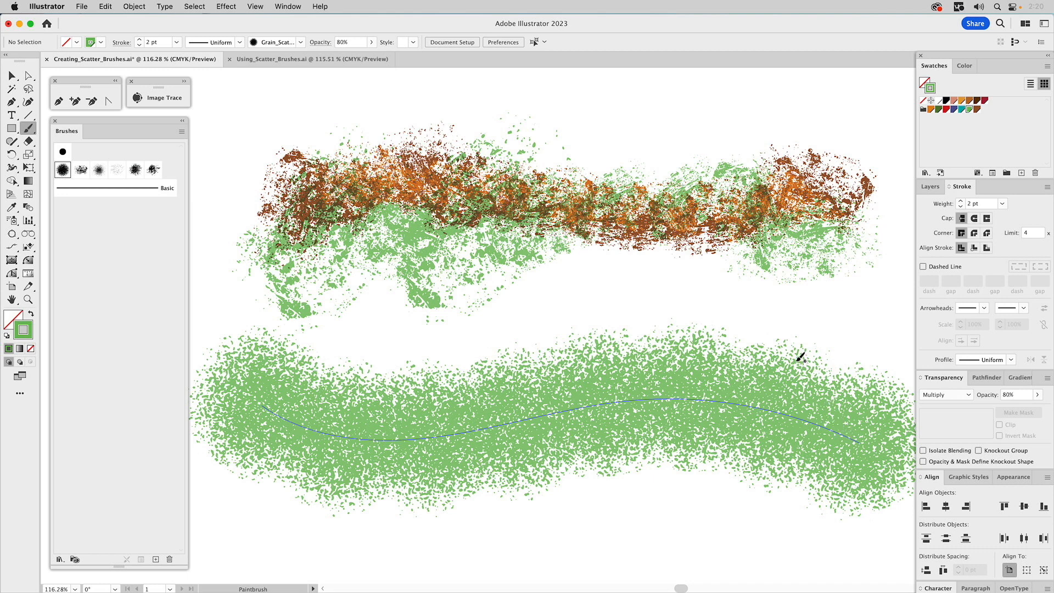
click(963, 109)
drag(280, 396, 262, 406)
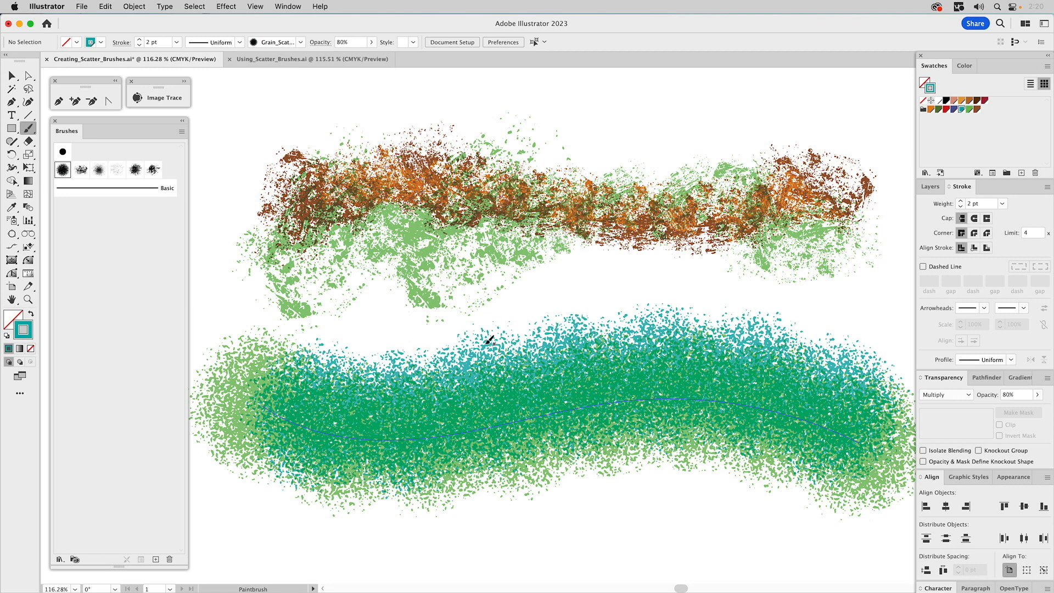
- Delete all the test strokes from the canvas
key(super+a)
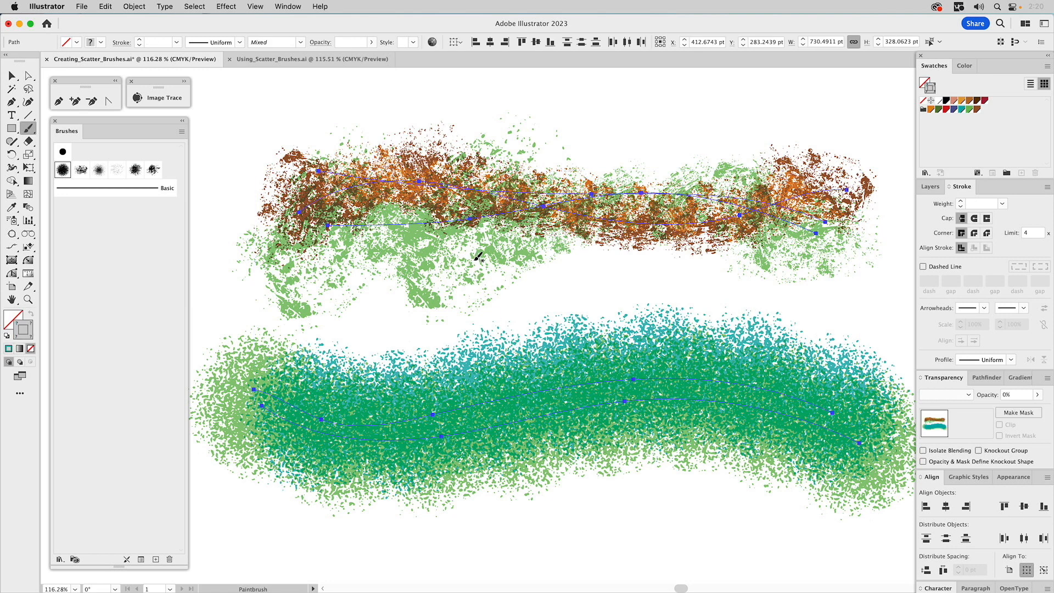
key(Delete)
- Try a wavy teal stroke with the Speckle scatter brush, then delete it
click(99, 170)
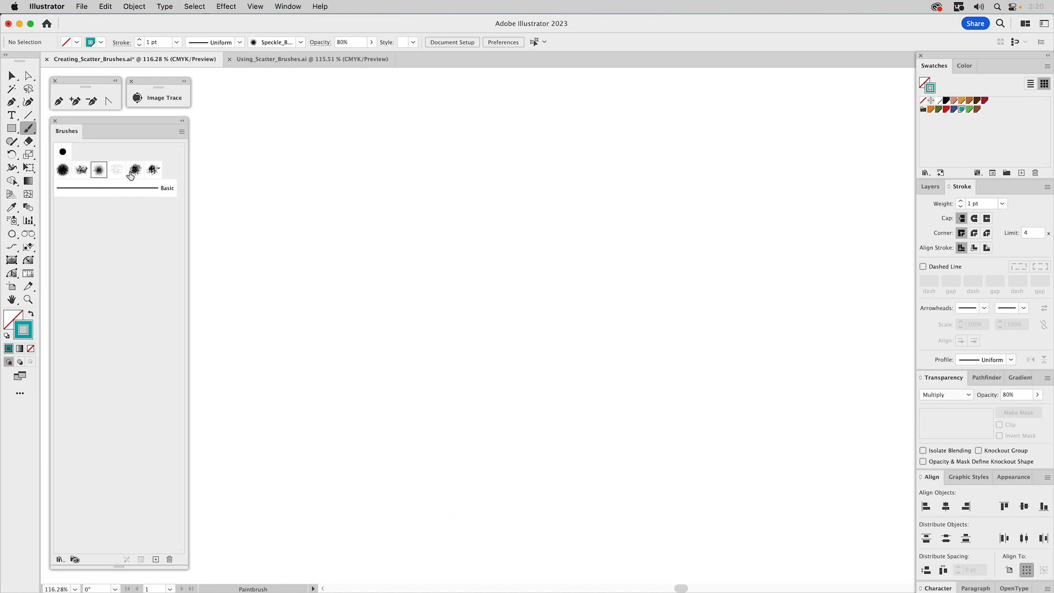
mouse_move(333, 190)
mouse_down()
mouse_move(372, 214)
mouse_move(732, 232)
mouse_up()
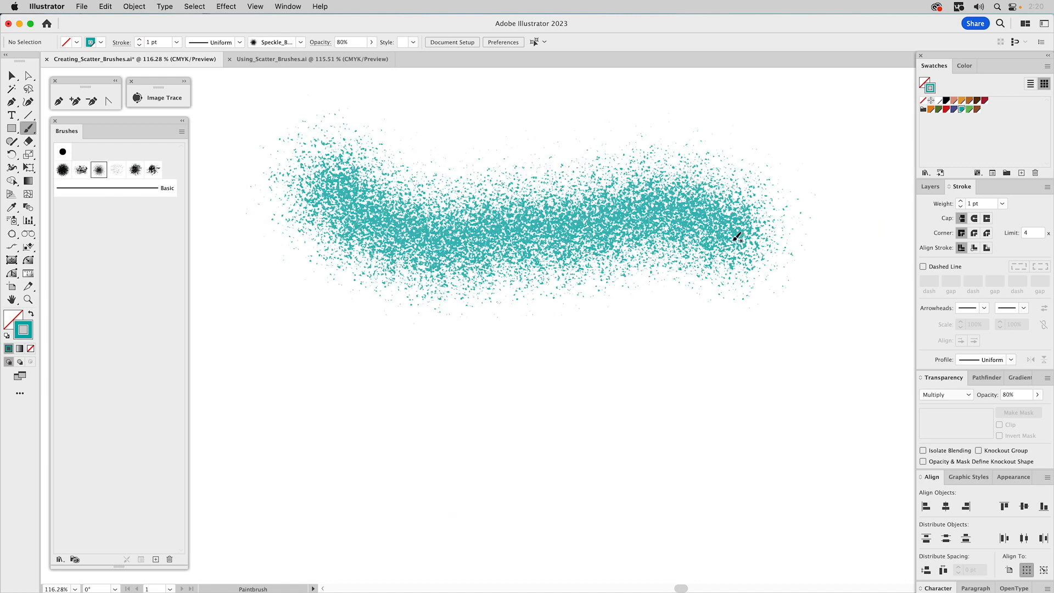
key(Delete)
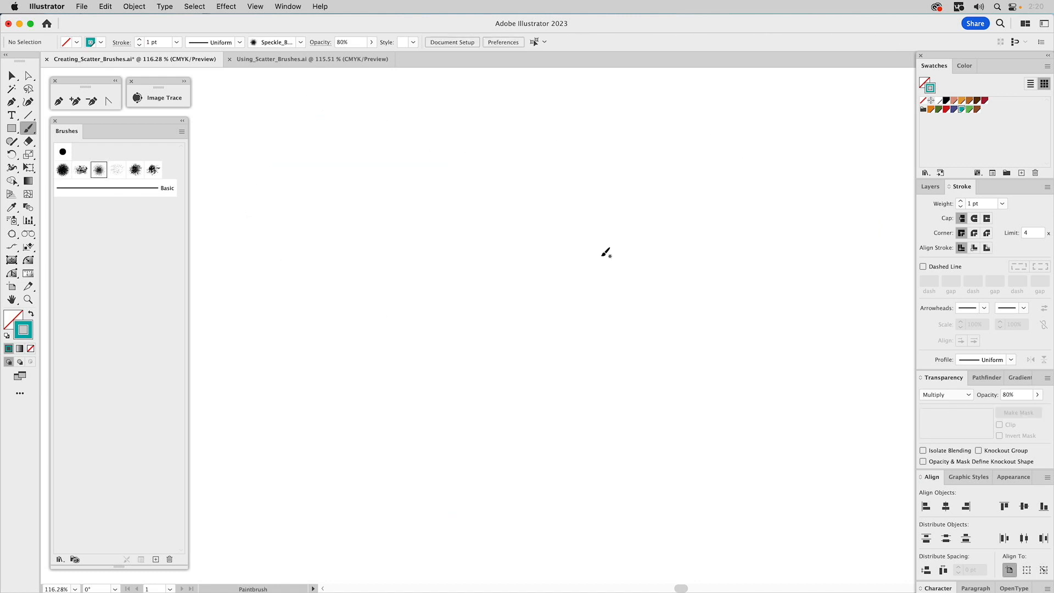
- Paint a wavy teal stroke with the Spongy brush and overlap it with a teal Moss brush stroke, with the artboard fitted to the window
click(135, 170)
mouse_move(437, 269)
mouse_down()
mouse_move(474, 288)
mouse_move(831, 266)
mouse_up()
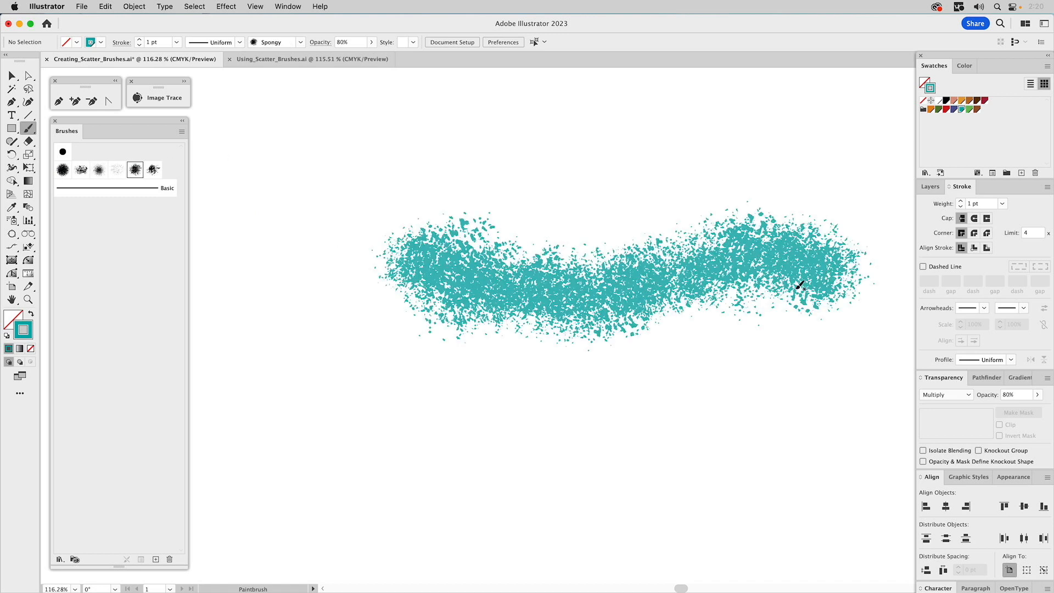
click(154, 171)
mouse_move(375, 293)
mouse_down()
mouse_move(651, 237)
mouse_move(799, 228)
mouse_up()
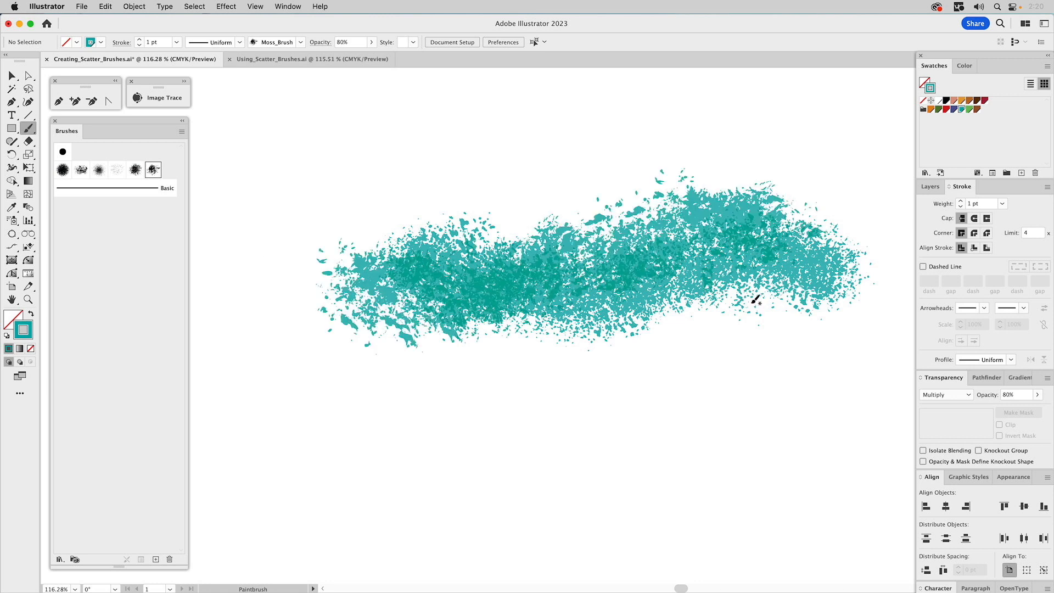
key(super+0)
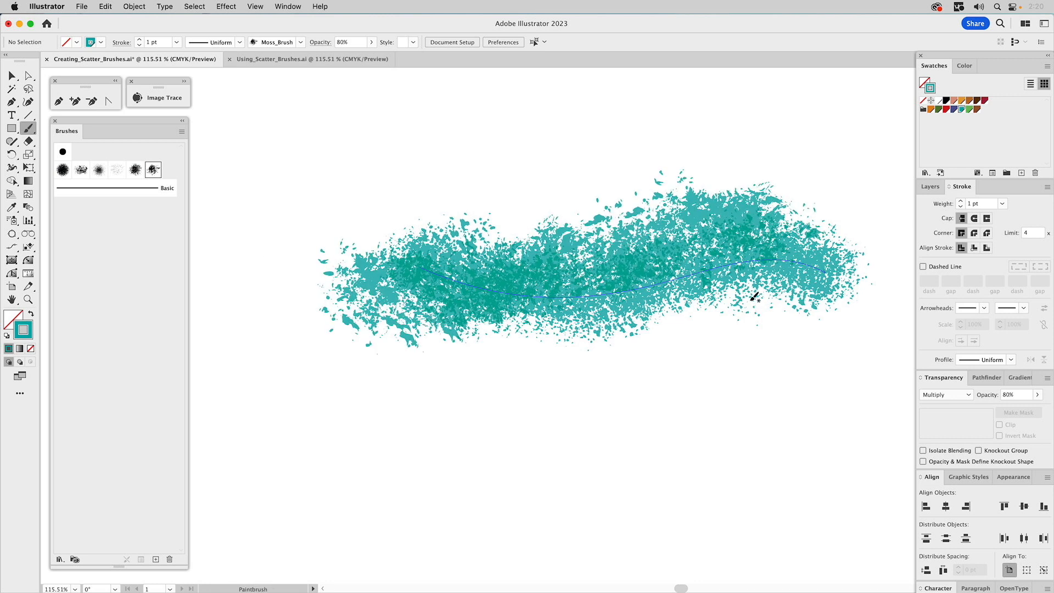
- Delete the Moss stroke and move the remaining Spongy stroke slightly up and to the left
click(931, 187)
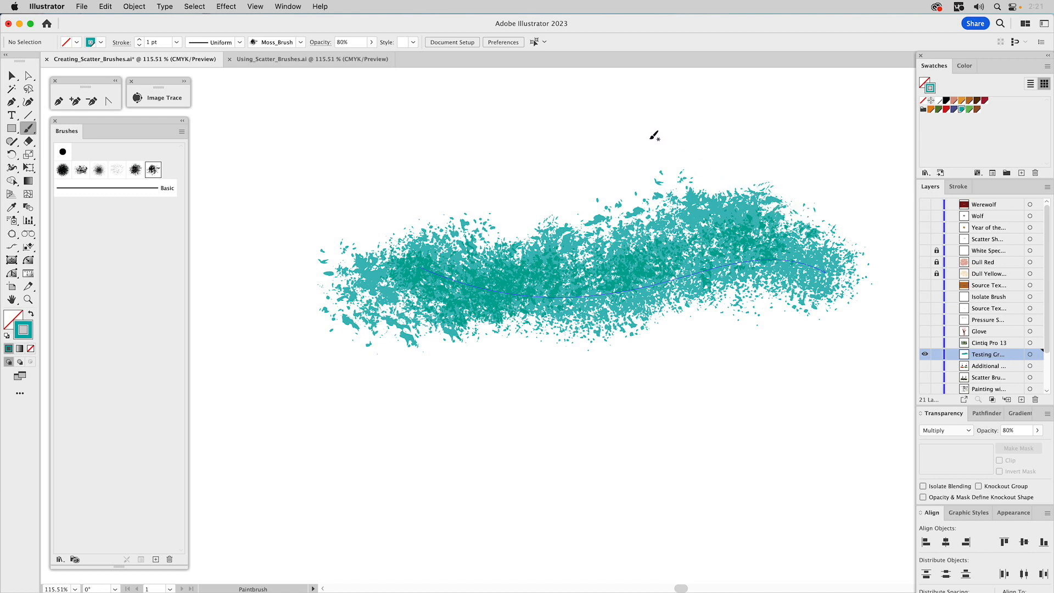
key(v)
click(604, 279)
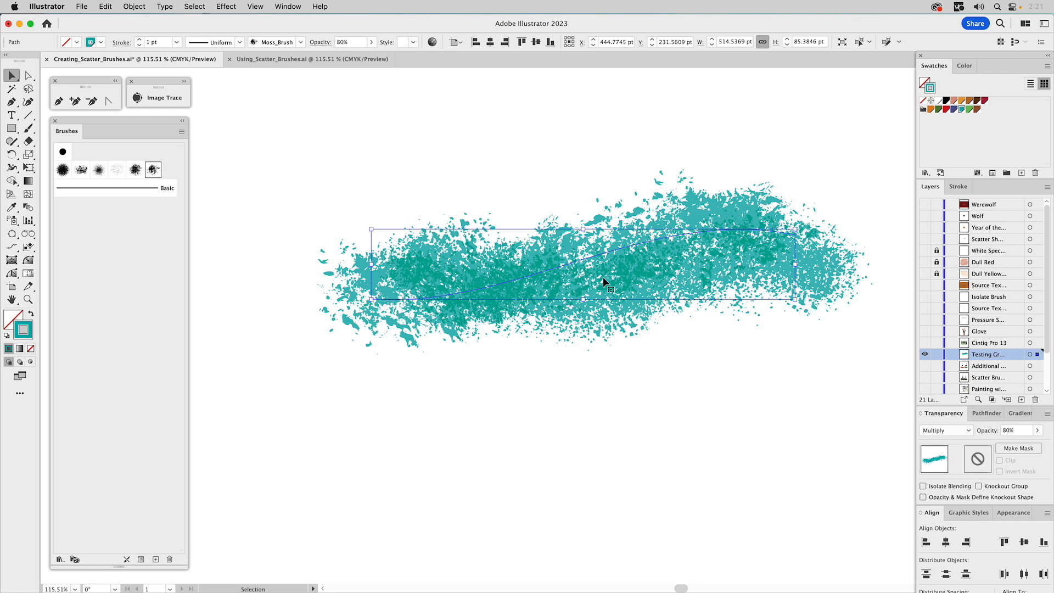
key(Delete)
mouse_move(602, 280)
mouse_down()
mouse_move(517, 254)
mouse_move(506, 264)
mouse_up()
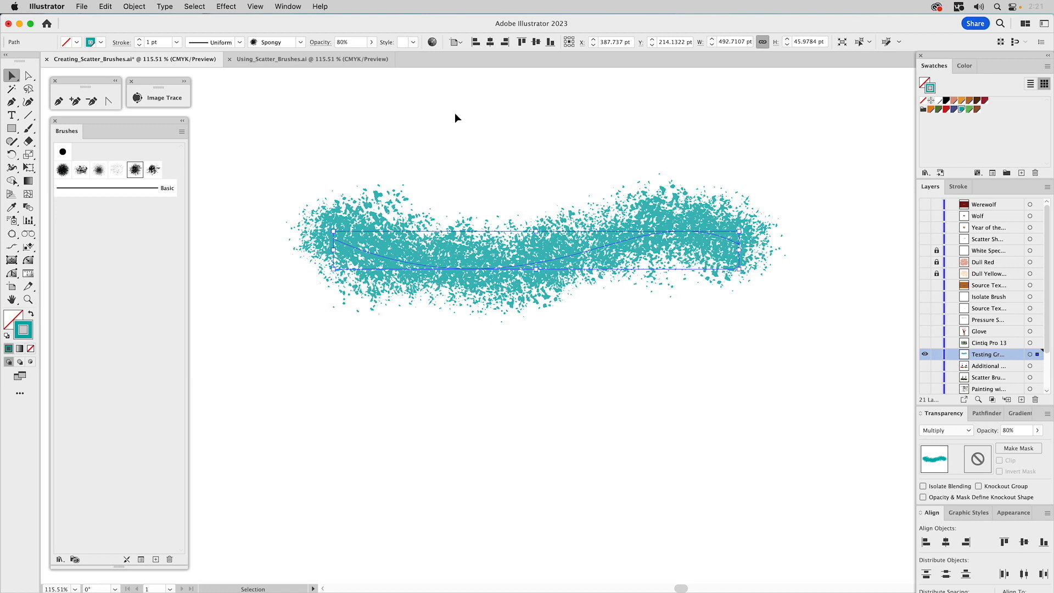
- Expand the appearance of the teal Spongy stroke and ungroup it so its individual shapes can be selected
click(134, 6)
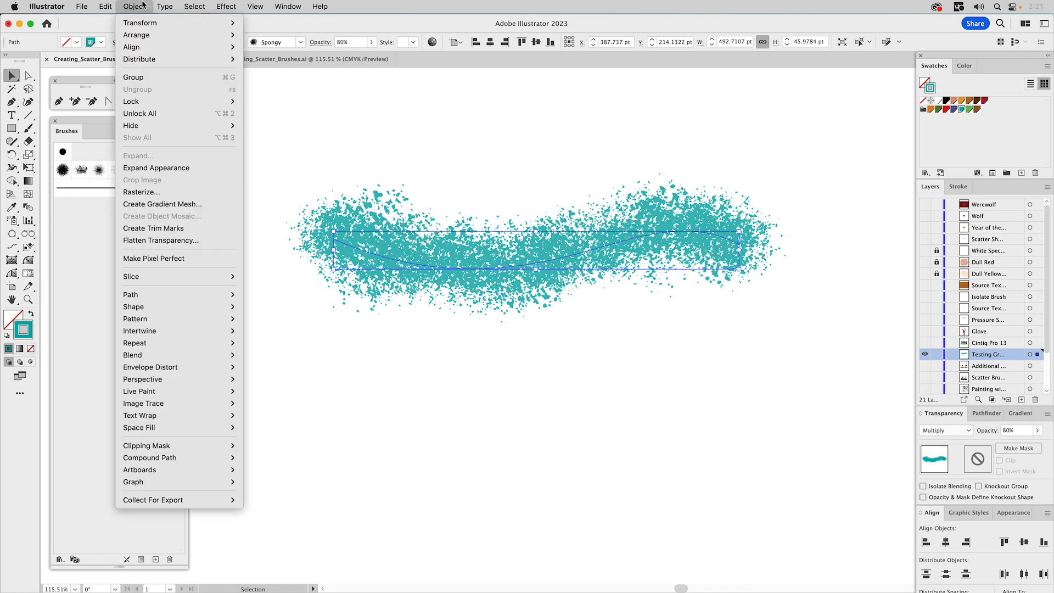
click(163, 173)
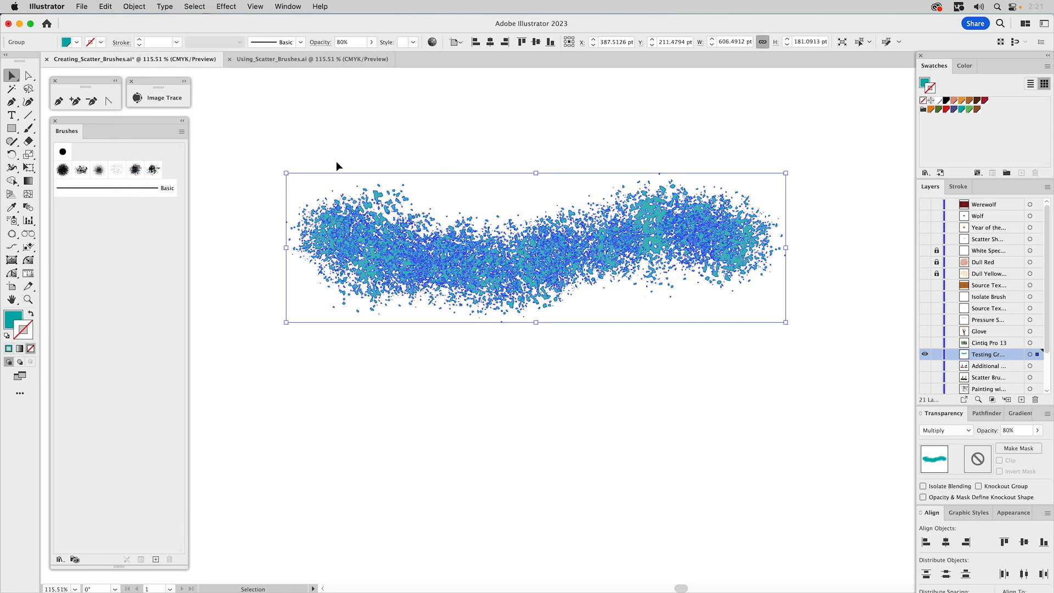
click(365, 158)
click(378, 197)
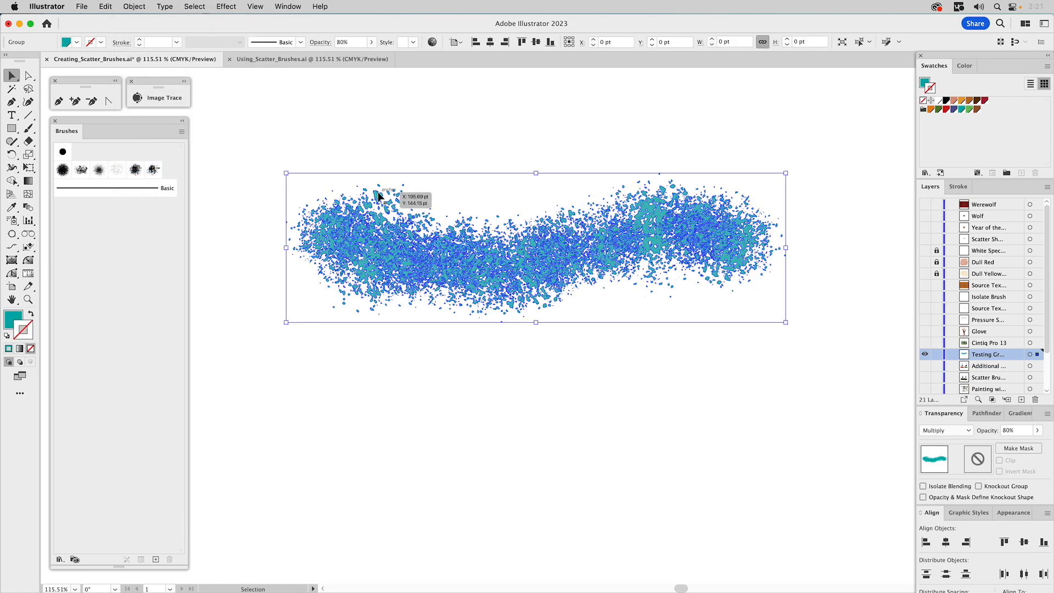
click(404, 121)
click(378, 192)
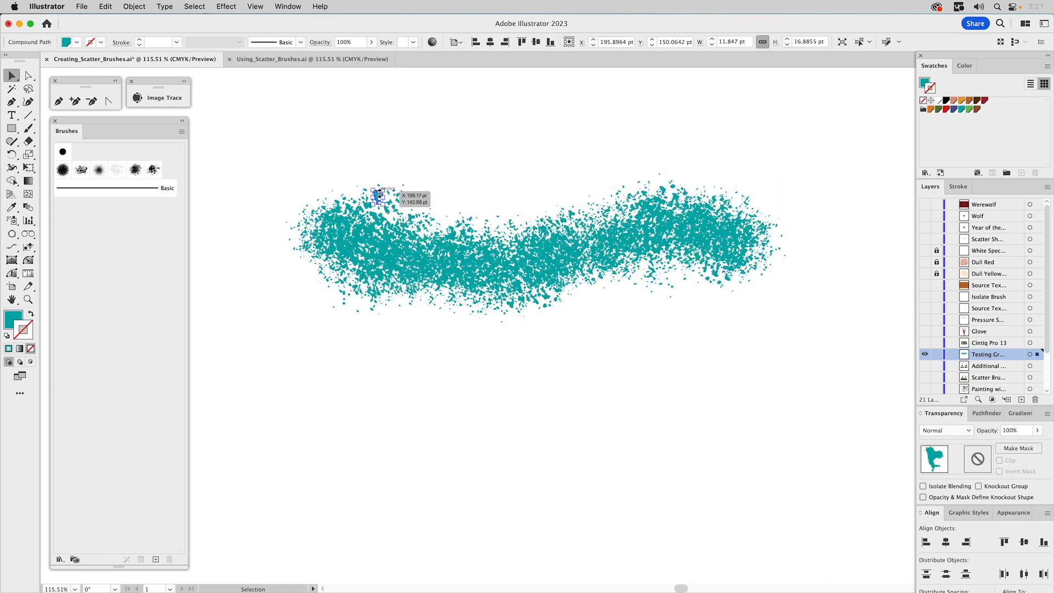
click(339, 205)
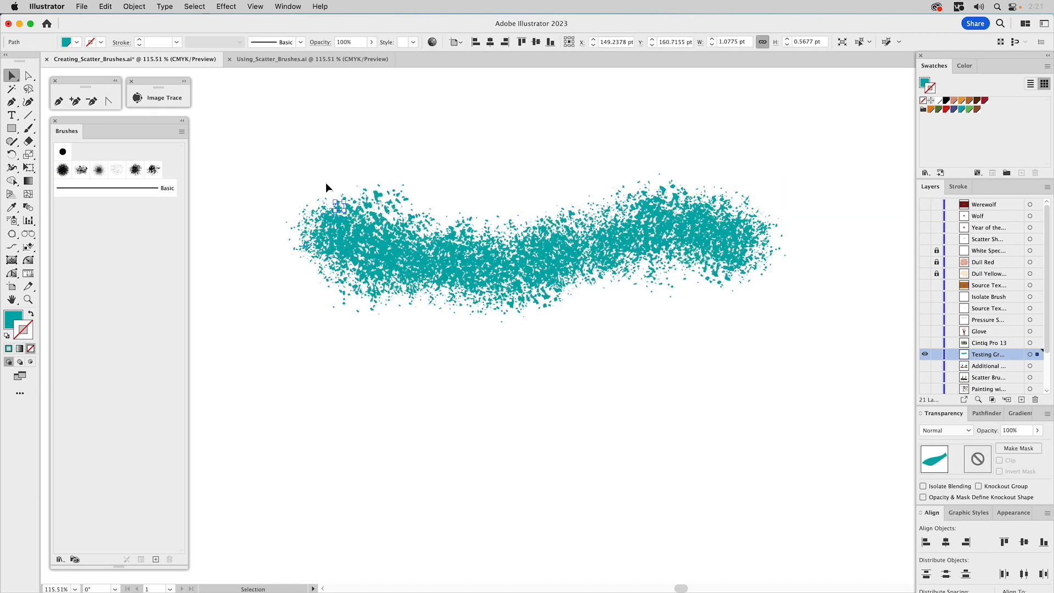
- Pull two splatter clusters out of the expanded stroke's left end, placing one above it and the other beneath the first
key(super+a)
key(super+g)
click(327, 154)
drag(329, 213, 284, 151)
drag(349, 233, 286, 269)
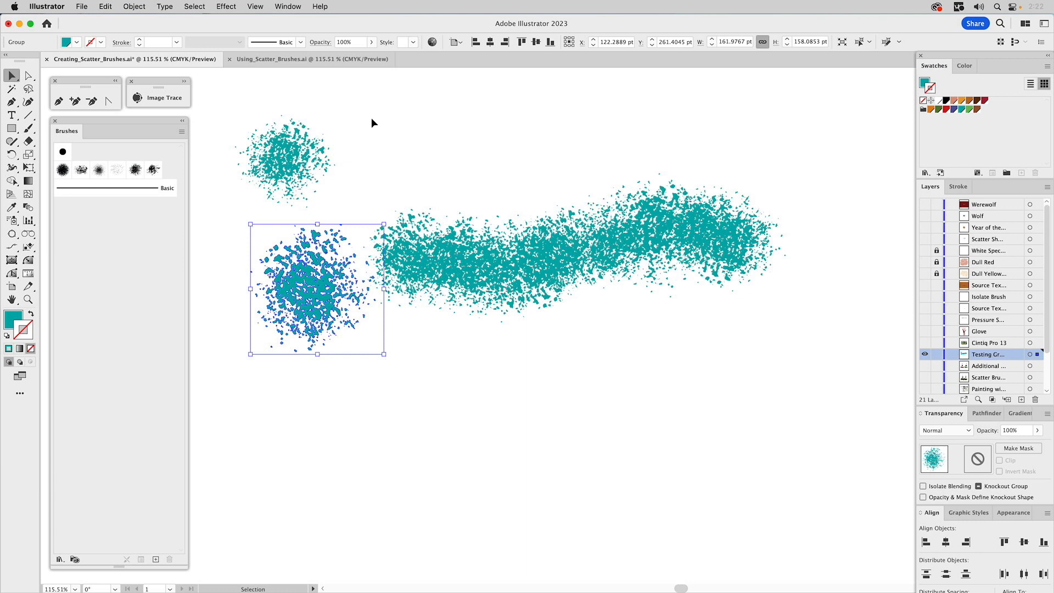
- Select all the expanded clusters to inspect their paths, deselect them, and collapse the floating brush library
mouse_move(263, 102)
mouse_down()
mouse_move(545, 337)
mouse_move(723, 357)
mouse_up()
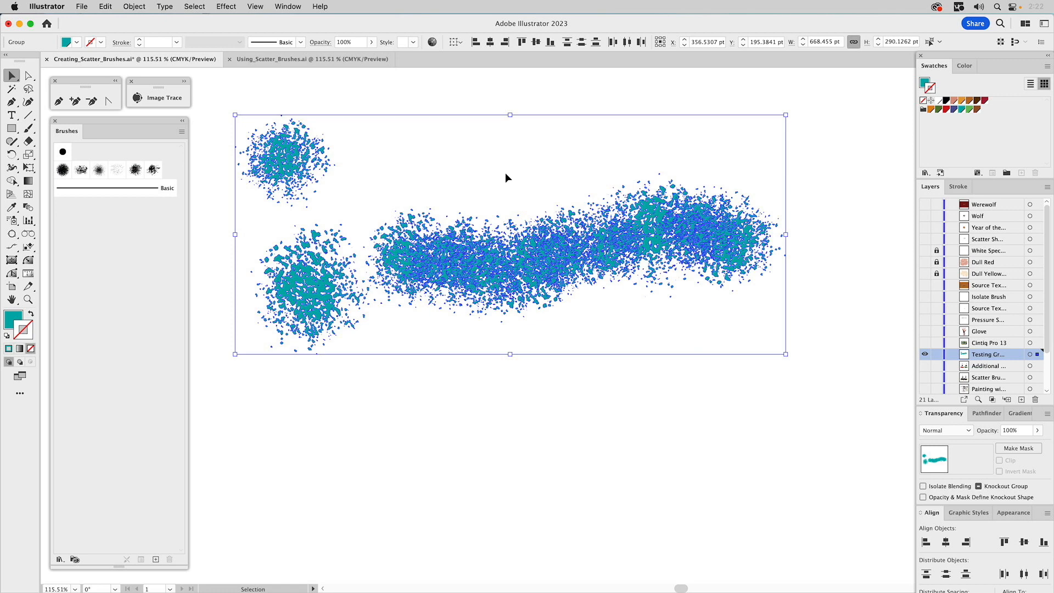
click(440, 157)
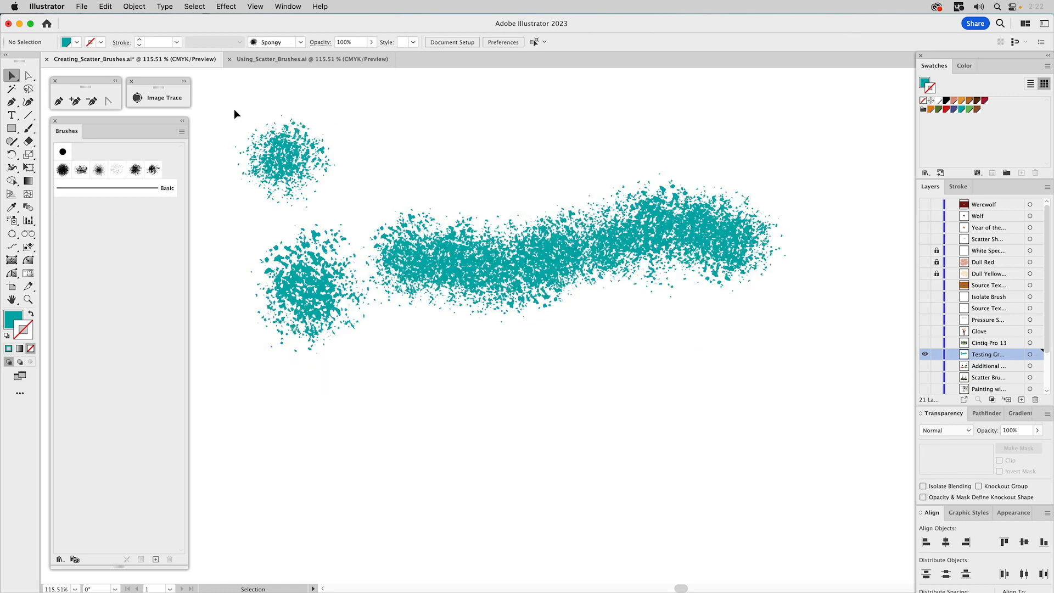
click(183, 121)
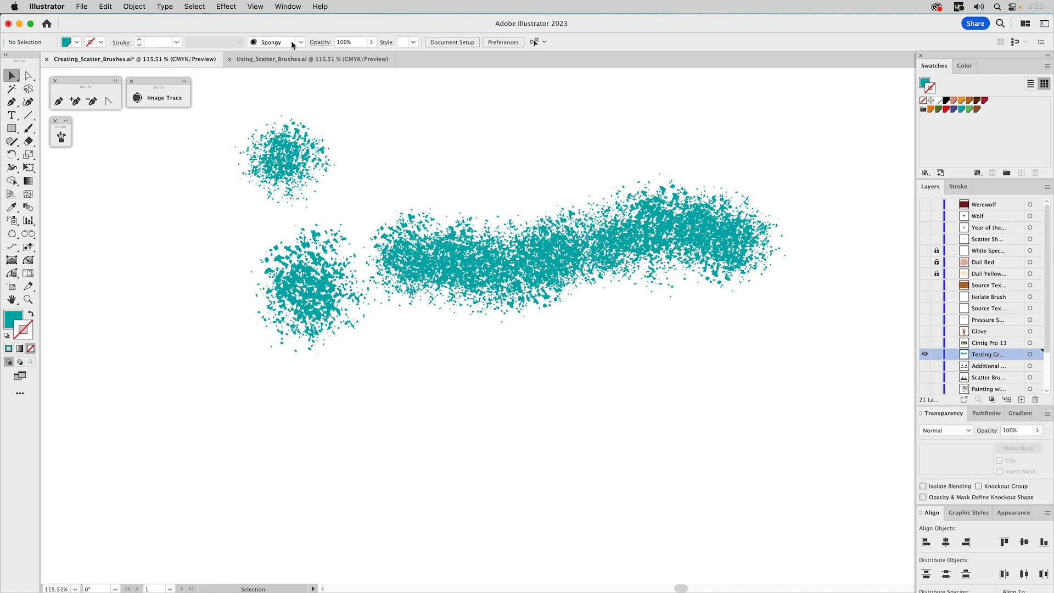
- Use the PathScribe panel to check point and path counts for the upper splatter cluster and for all clusters together, and close the panel
click(286, 6)
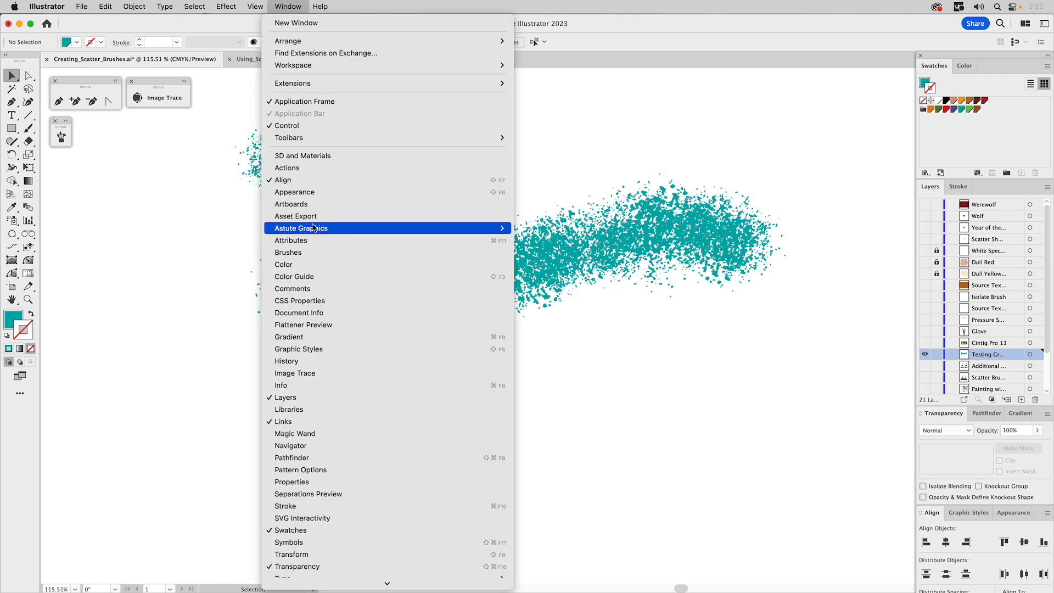
mouse_move(312, 232)
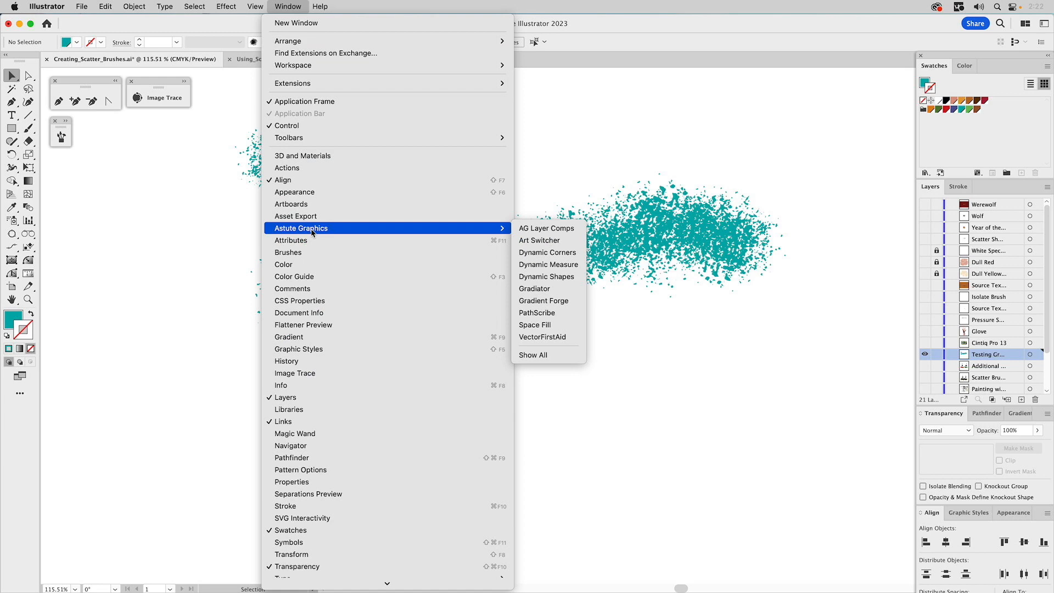
click(555, 313)
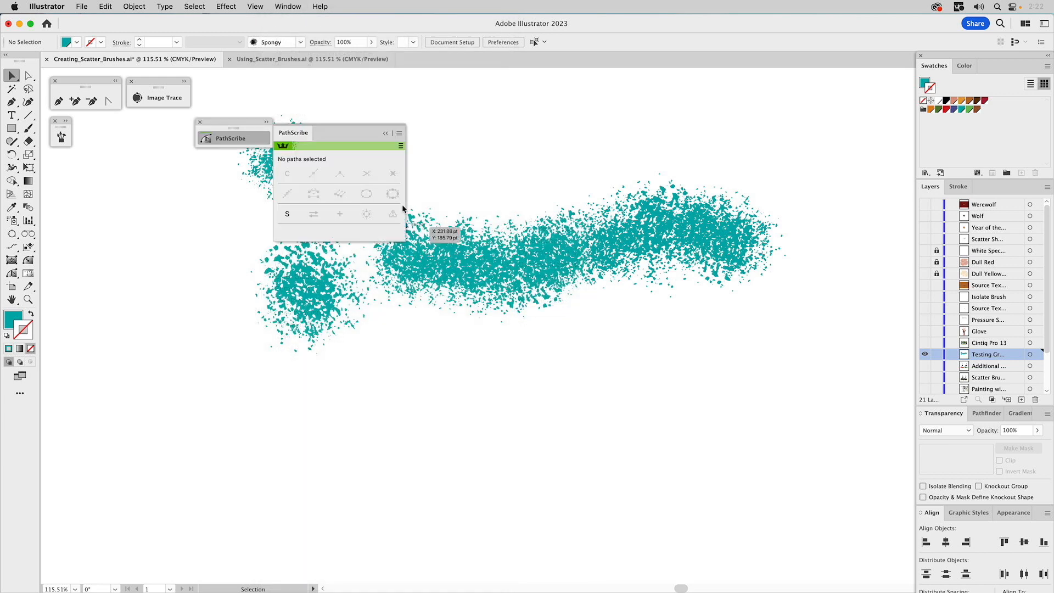
click(267, 122)
drag(331, 143, 124, 216)
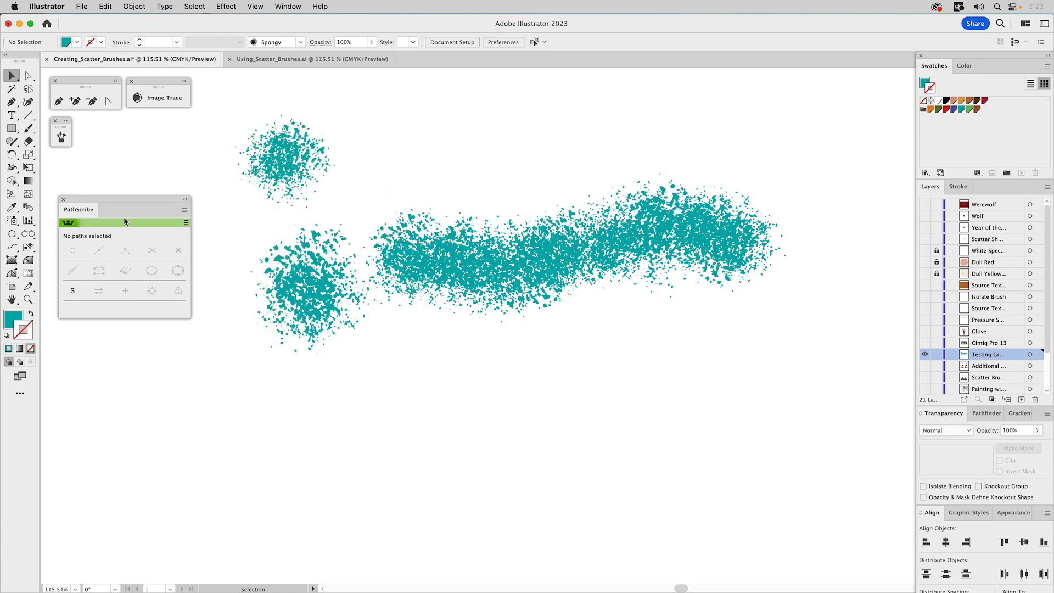
click(283, 158)
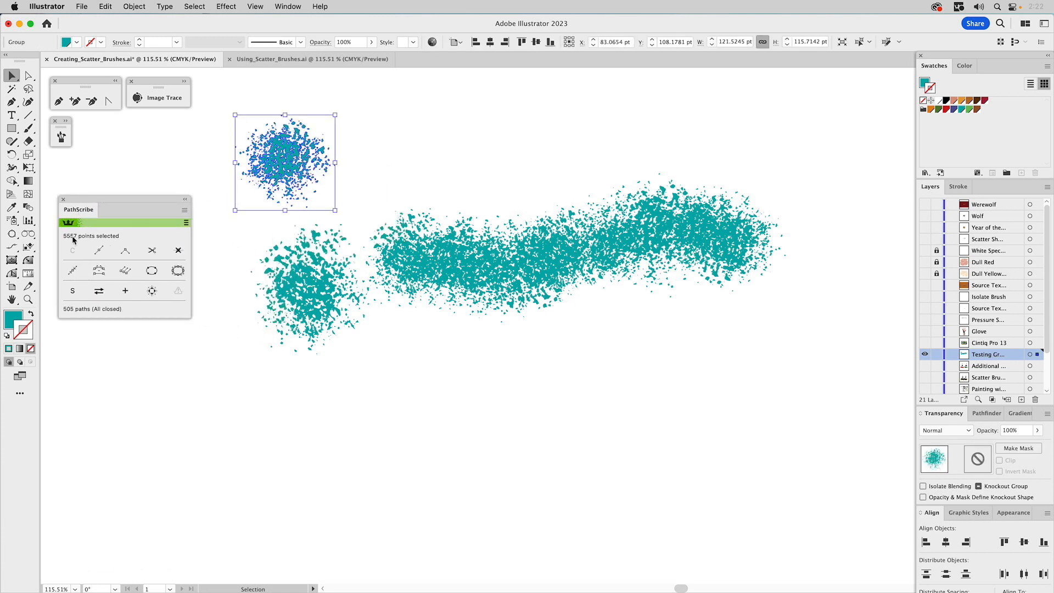
drag(219, 106, 818, 375)
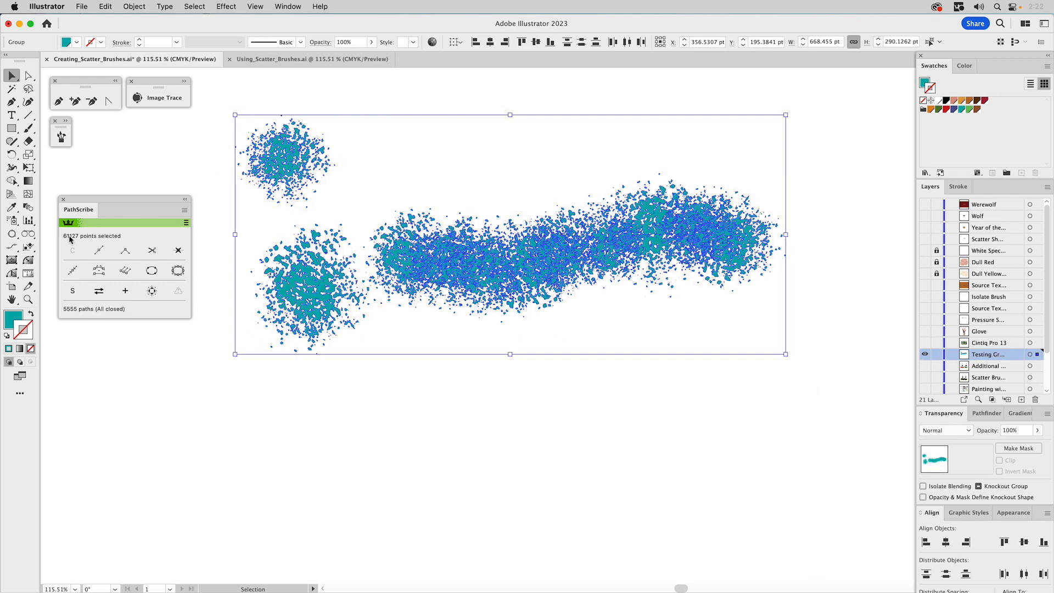
click(142, 162)
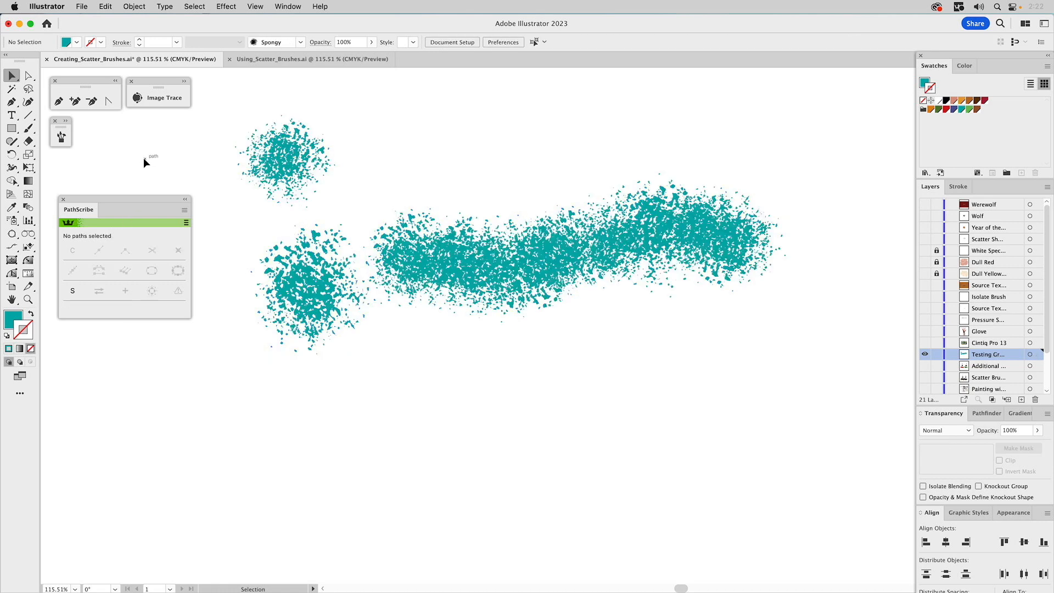
click(63, 200)
- Delete all the expanded teal clusters and make the Cintiq Pro 13 layer the only visible, active layer
drag(212, 122, 837, 395)
key(Delete)
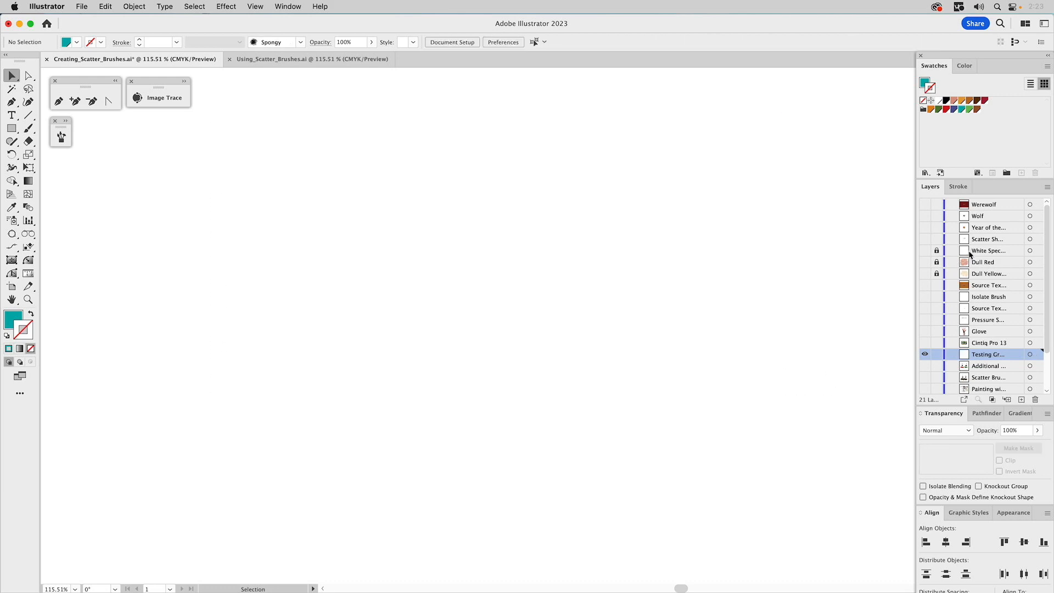
click(925, 344)
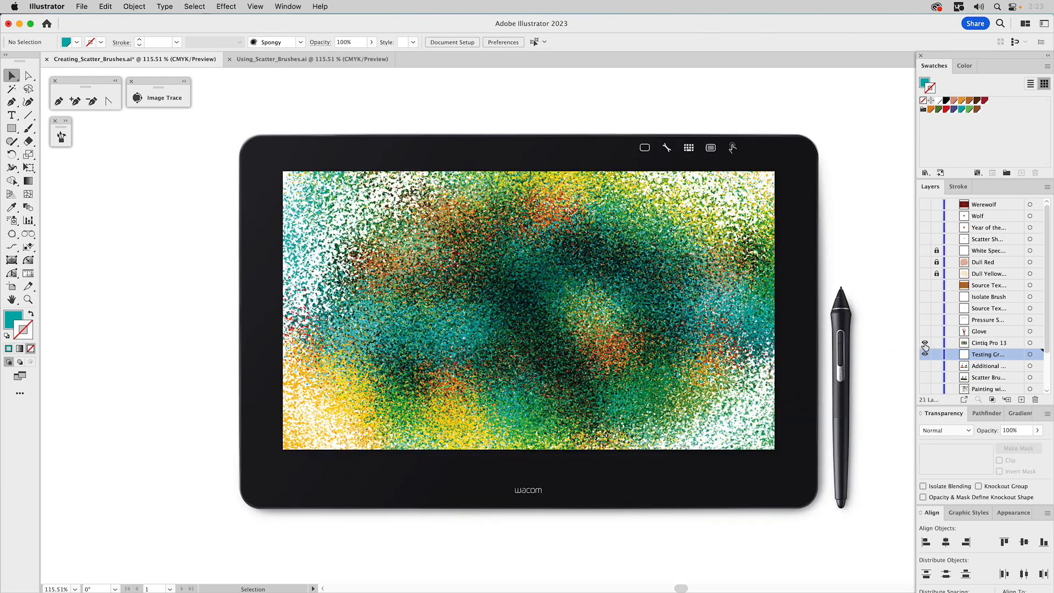
click(989, 342)
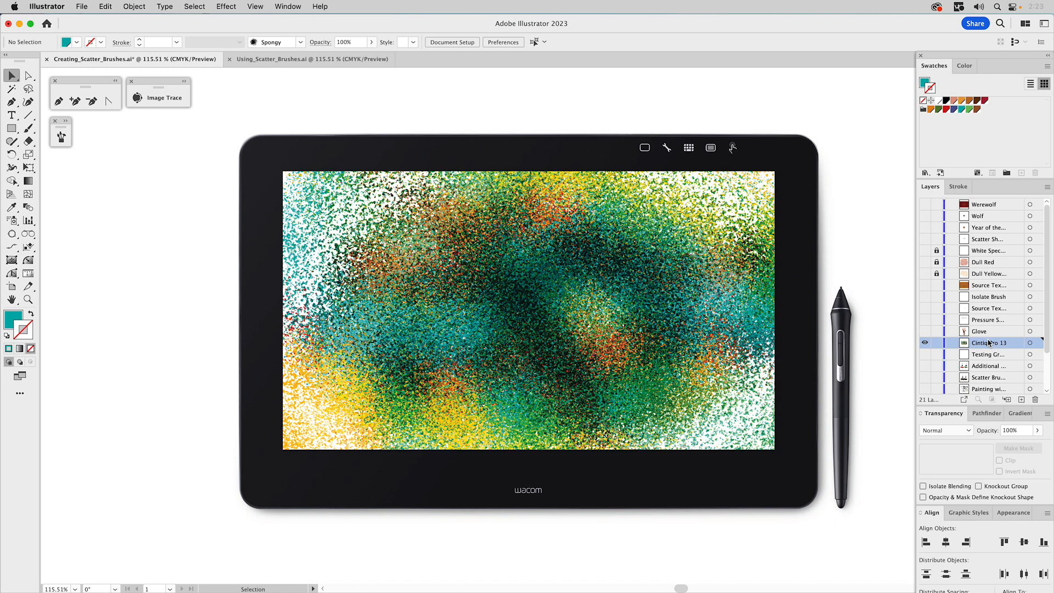
- Reveal the Glove and pressure stroke layers in turn, leaving only the black speckle source texture layer visible and active
click(926, 332)
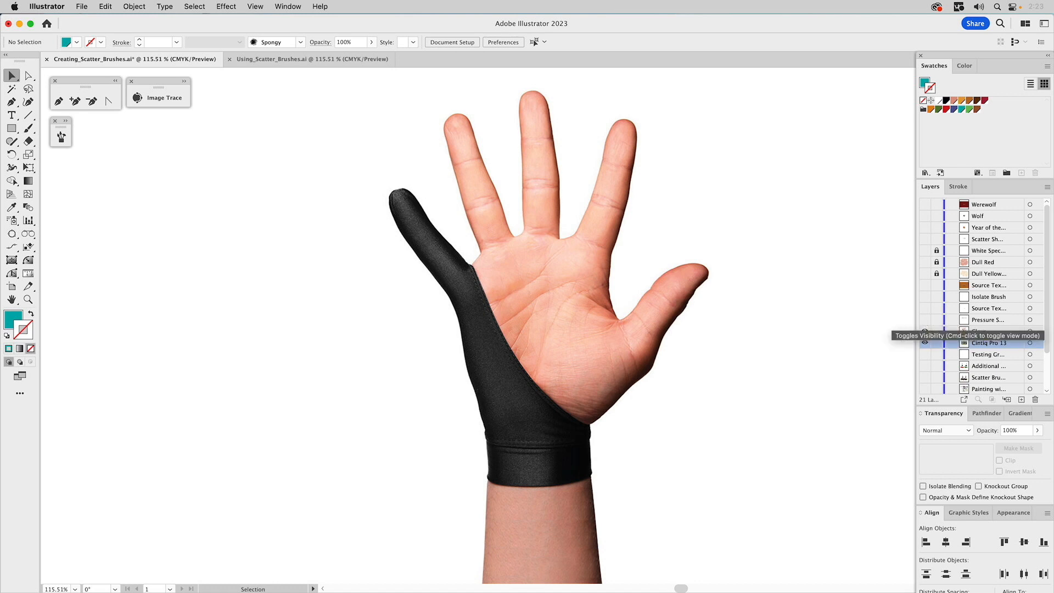
click(926, 321)
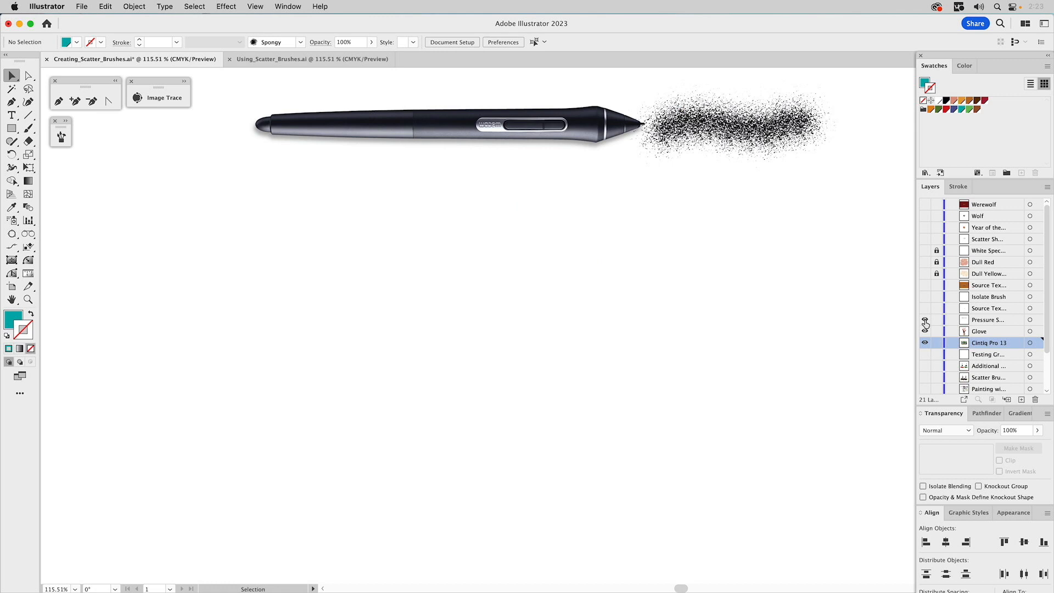
click(926, 309)
click(926, 319)
click(926, 331)
click(926, 342)
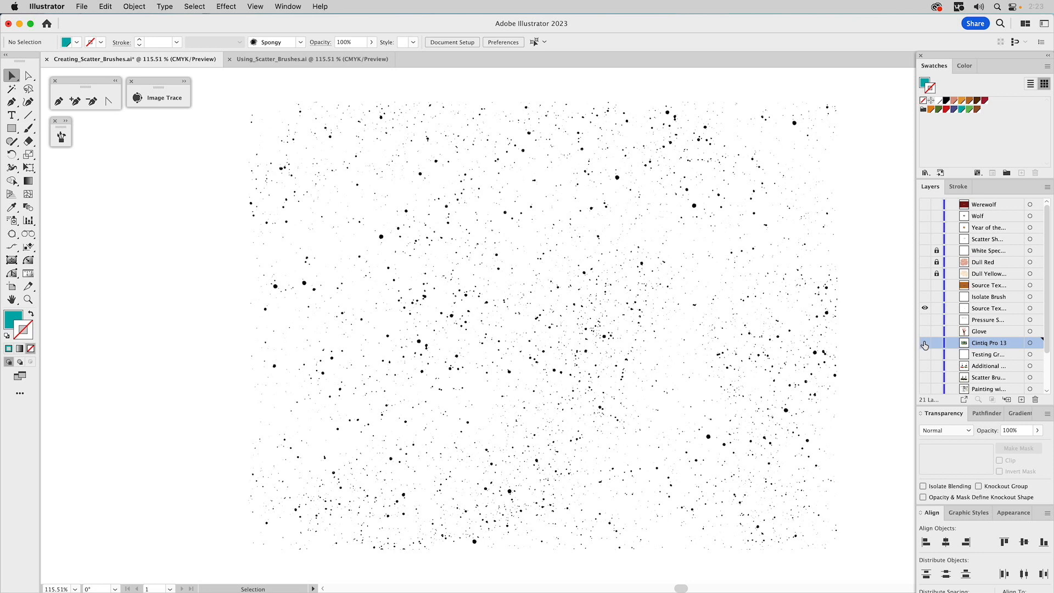
click(989, 308)
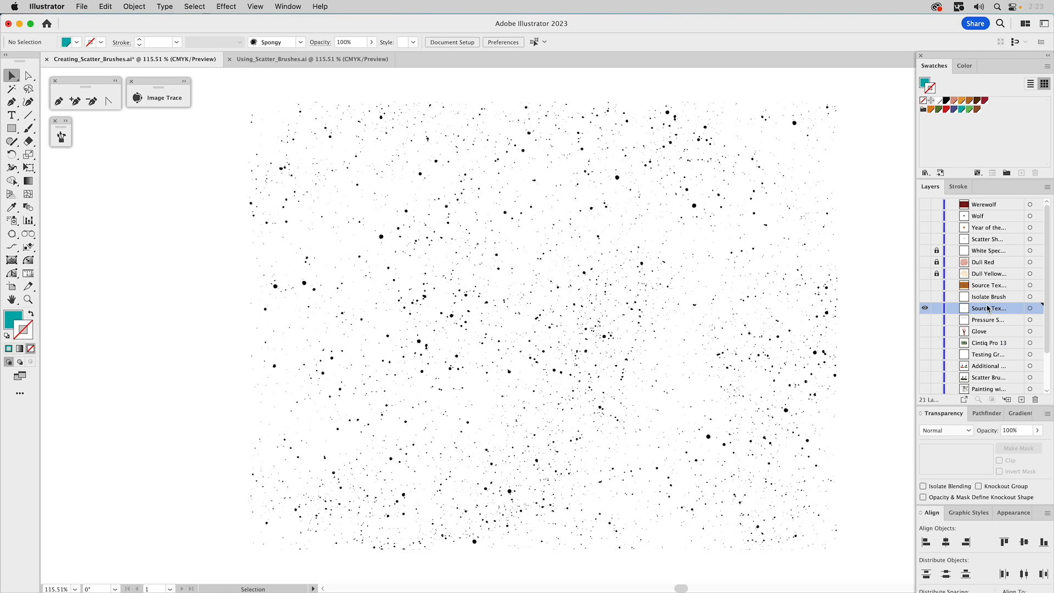
- Show only the Isolate Brush layer and select its linked image Speckling_Brush.tif to inspect it
click(925, 297)
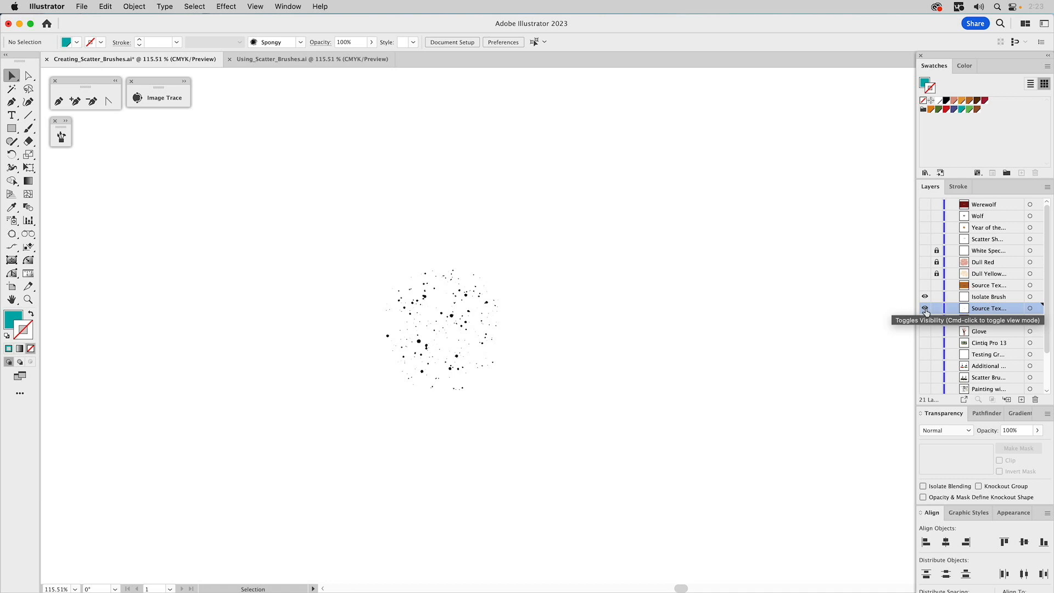
click(926, 297)
click(925, 298)
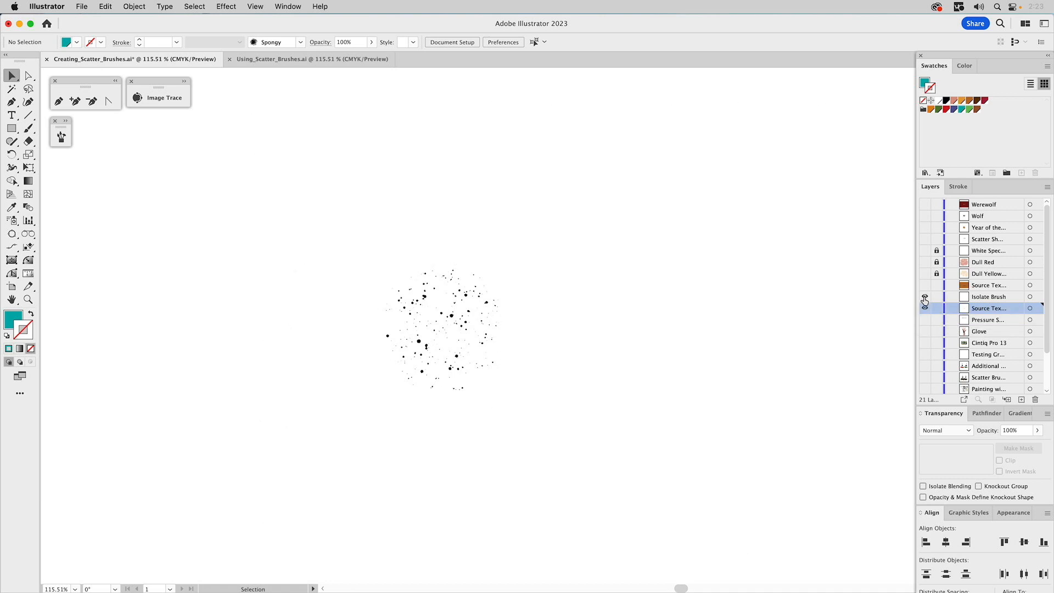
click(464, 319)
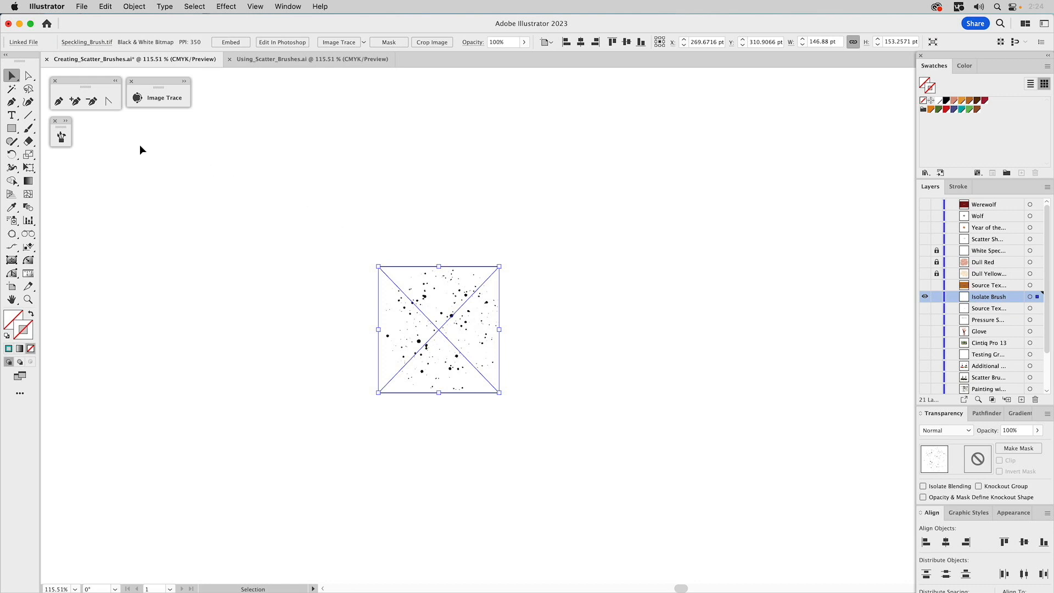
- Deselect the image, expand the floating brush library and activate the Paintbrush tool
click(68, 121)
click(252, 183)
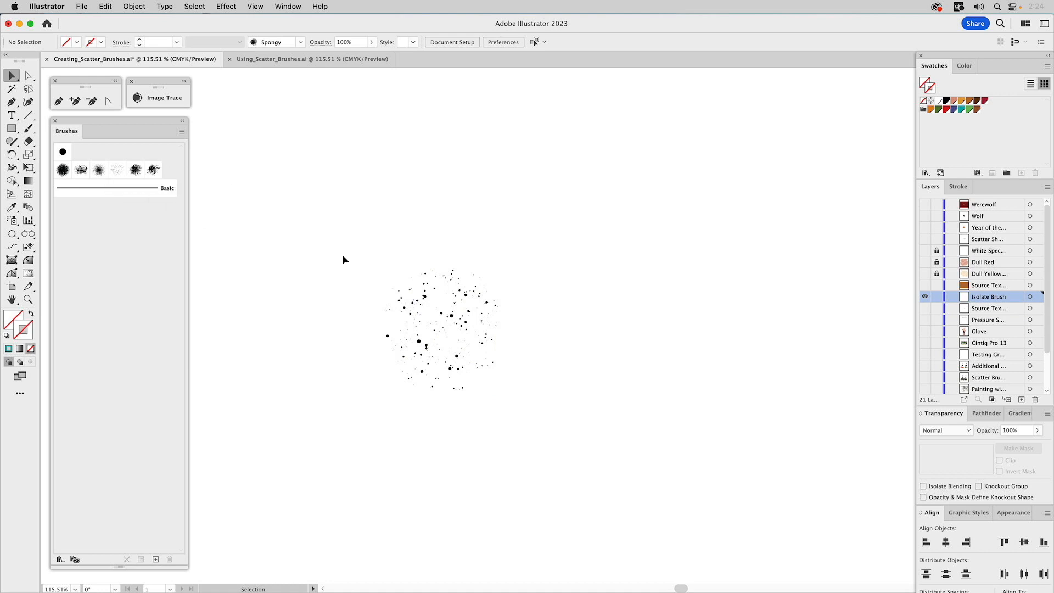
click(28, 128)
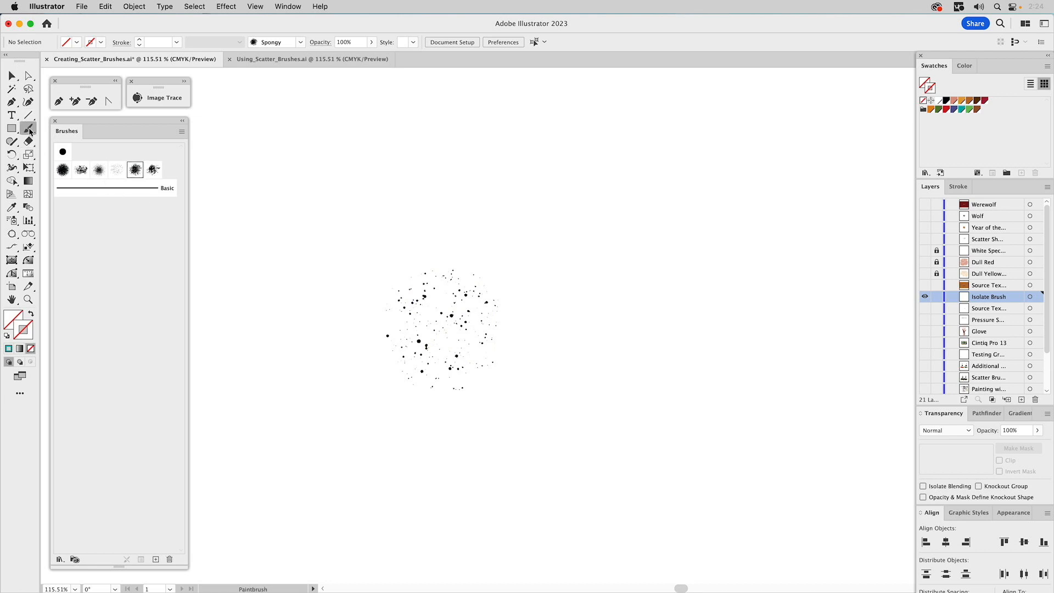
- Paint a long wavy teal stroke with the Speckling brush above the speckle sample, and undo it
click(119, 168)
mouse_move(284, 168)
mouse_down()
mouse_move(309, 179)
mouse_move(625, 170)
mouse_move(806, 199)
mouse_up()
key(v)
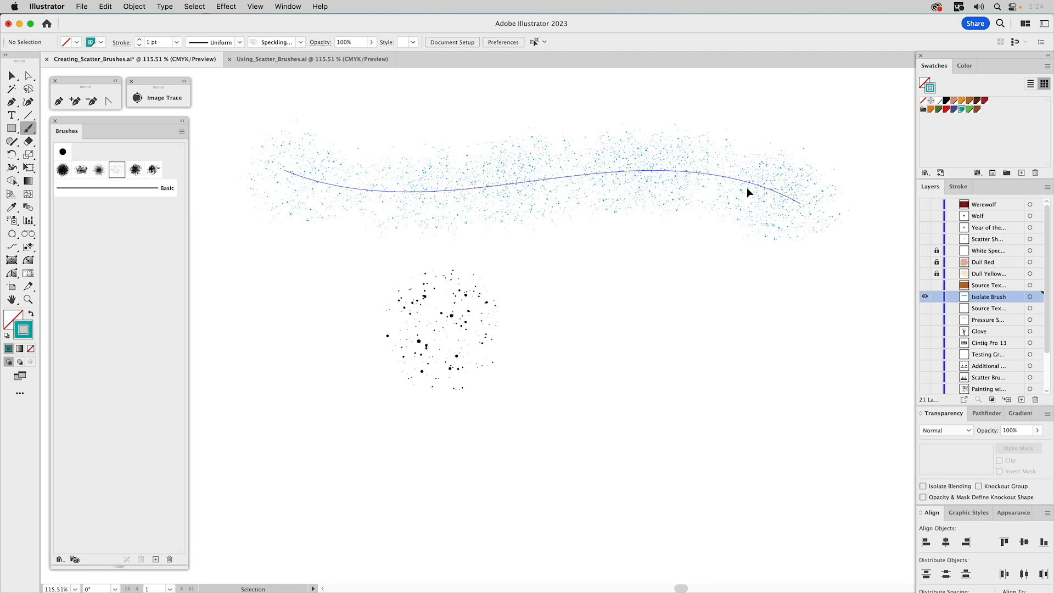
key(b)
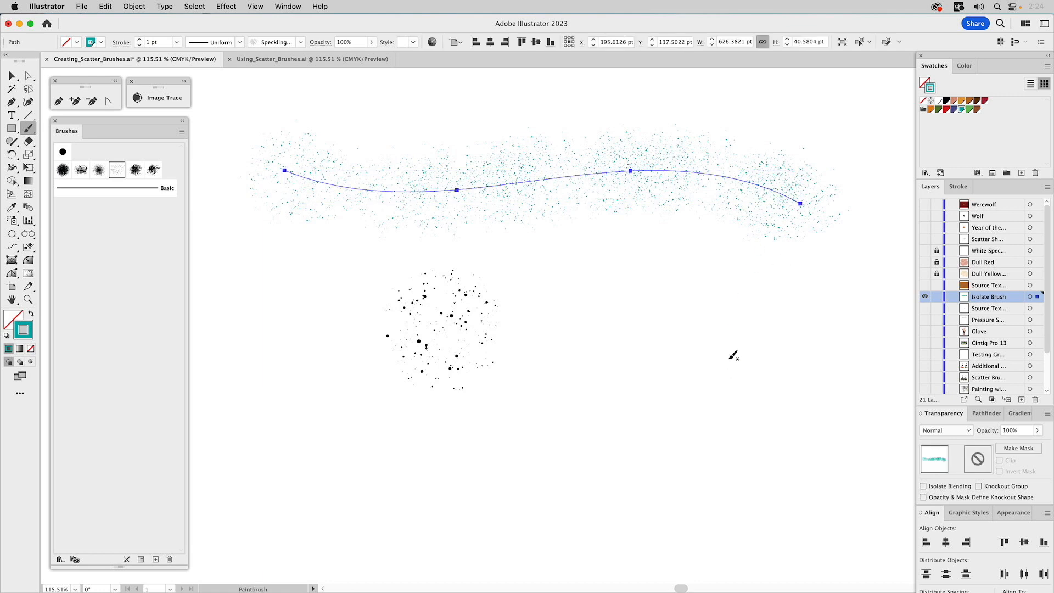
key(super+z)
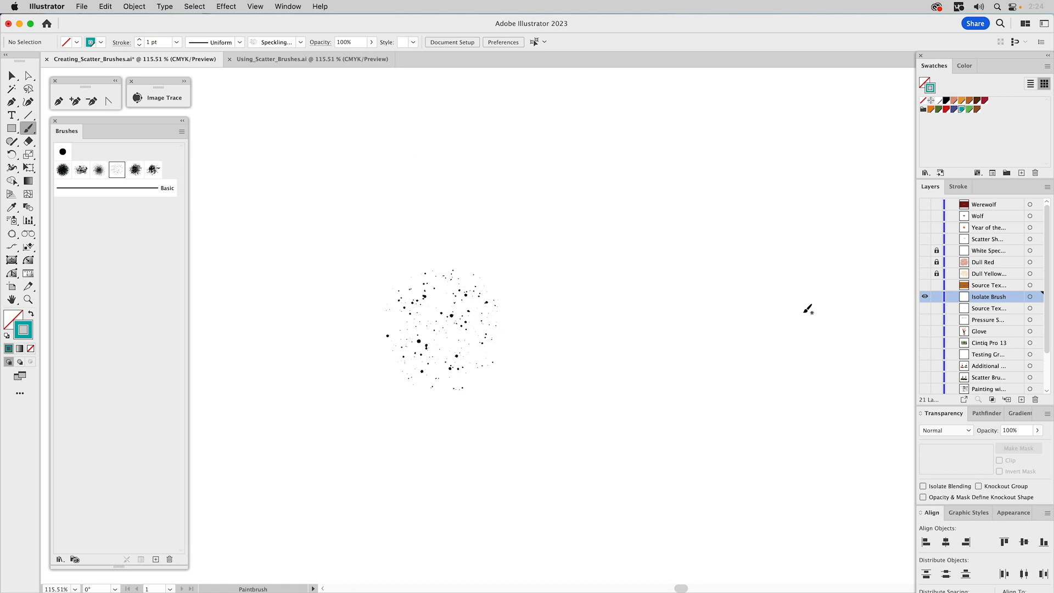
- Make the layer with the orange and brown lettering the only visible, active layer and choose the Plastered brush
click(925, 287)
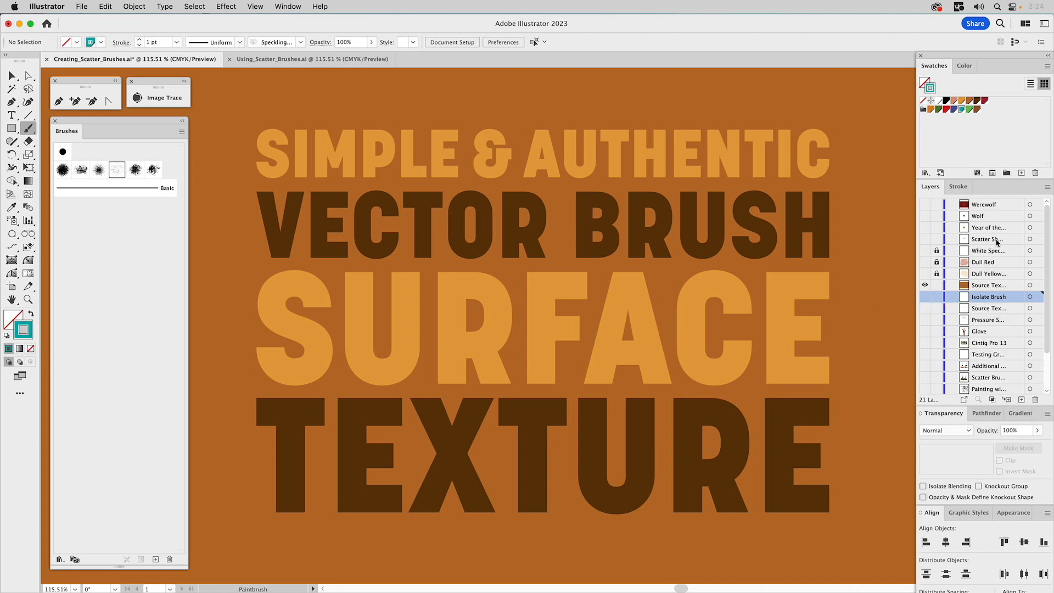
click(977, 285)
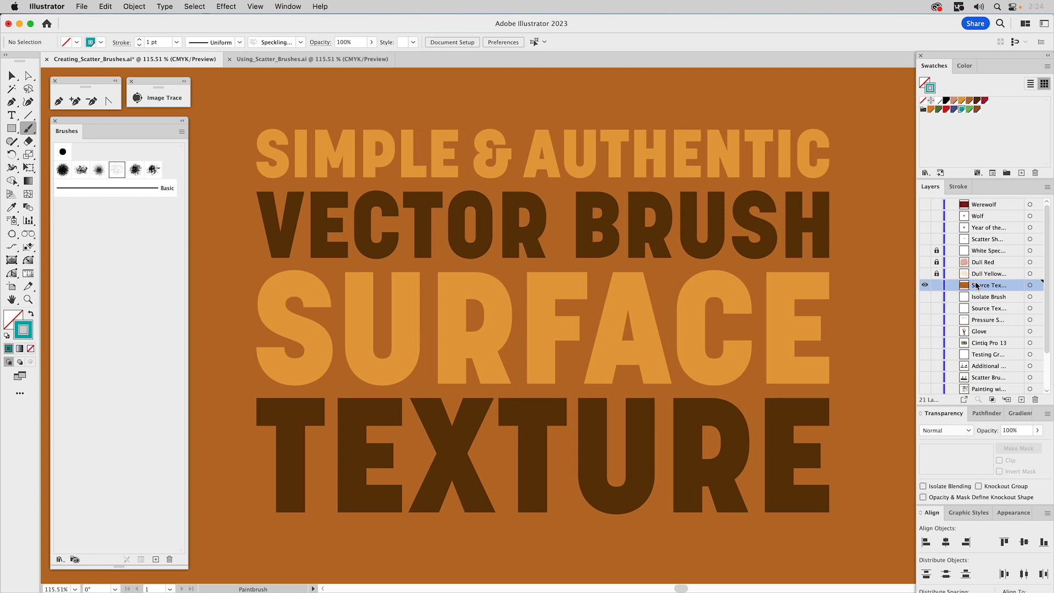
click(154, 172)
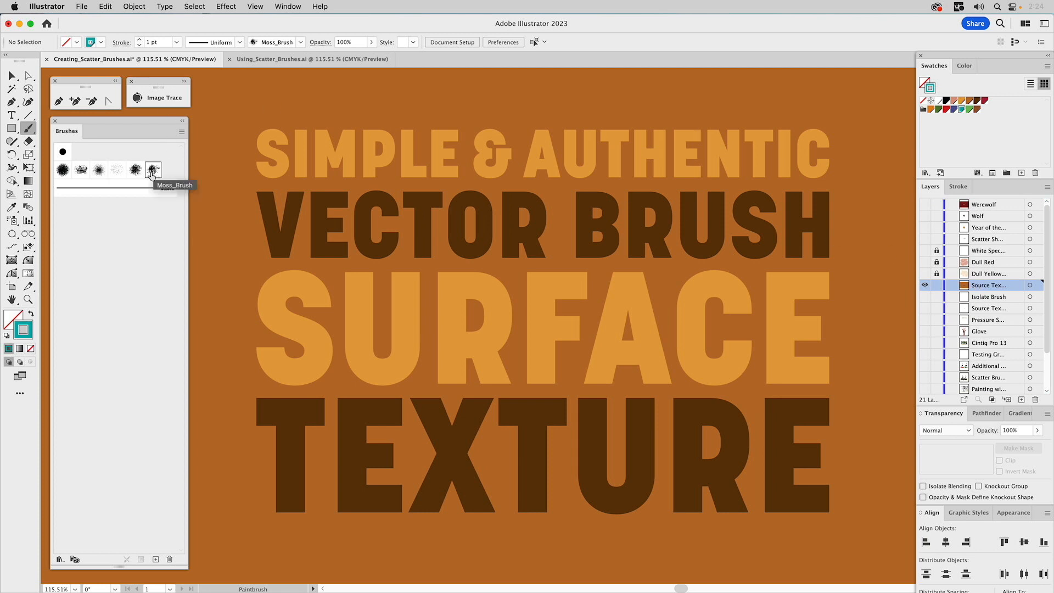
click(81, 170)
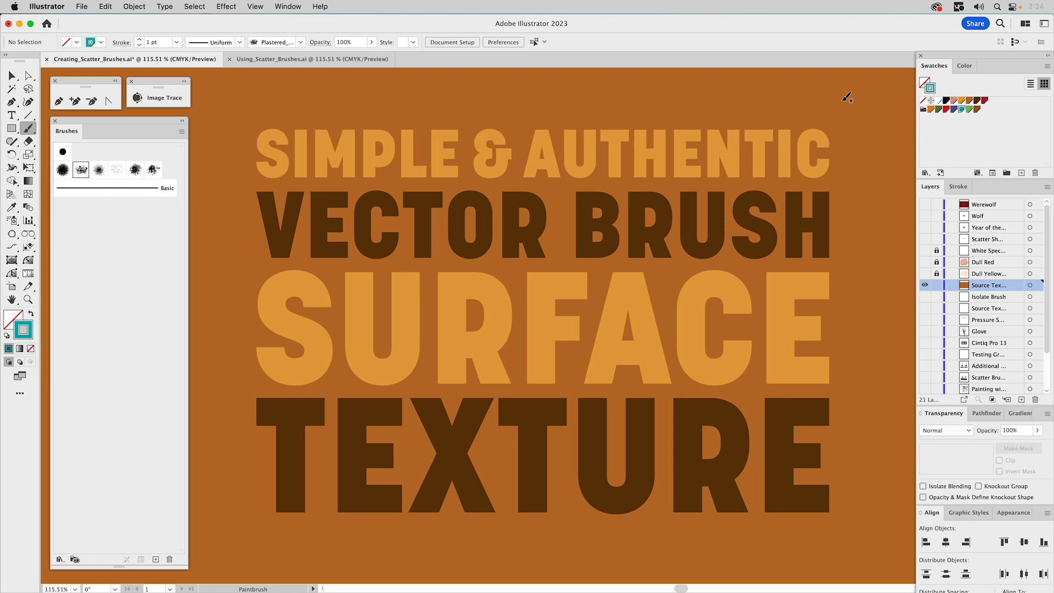
- Paint a 2 pt orange Plastered stroke along the top of "SIMPLE & AUTHENTIC" and recolor it to the background brown
click(931, 110)
click(959, 187)
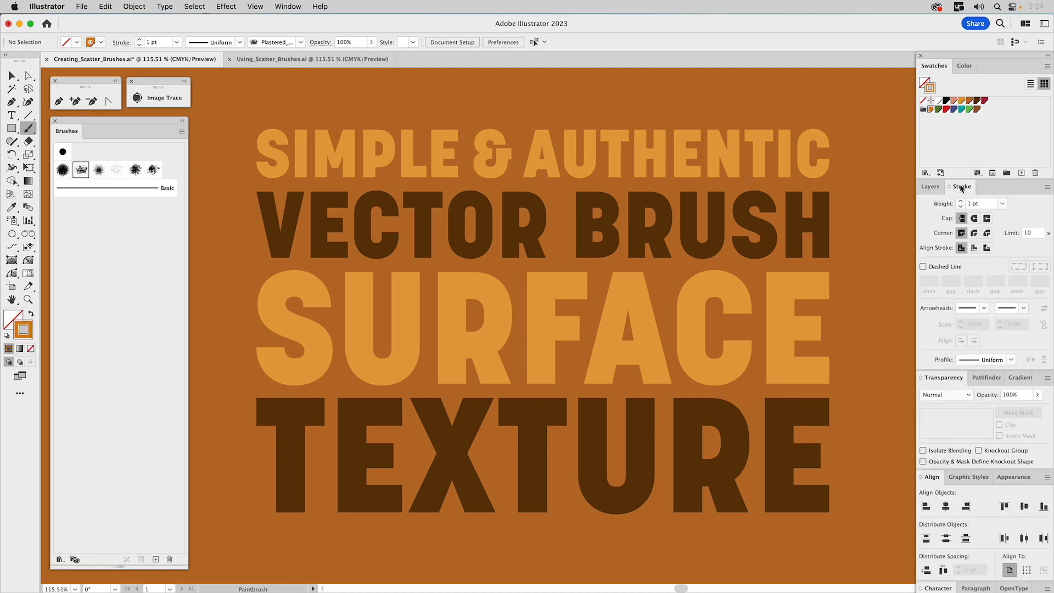
click(961, 201)
mouse_move(231, 141)
mouse_down()
mouse_move(339, 111)
mouse_move(779, 115)
mouse_move(806, 146)
mouse_up()
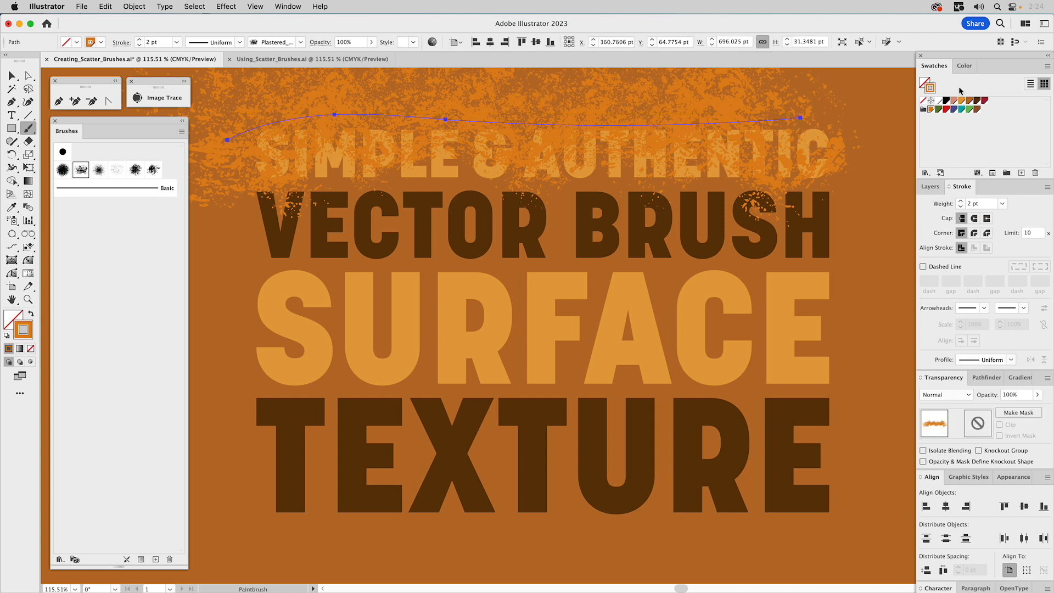
click(970, 102)
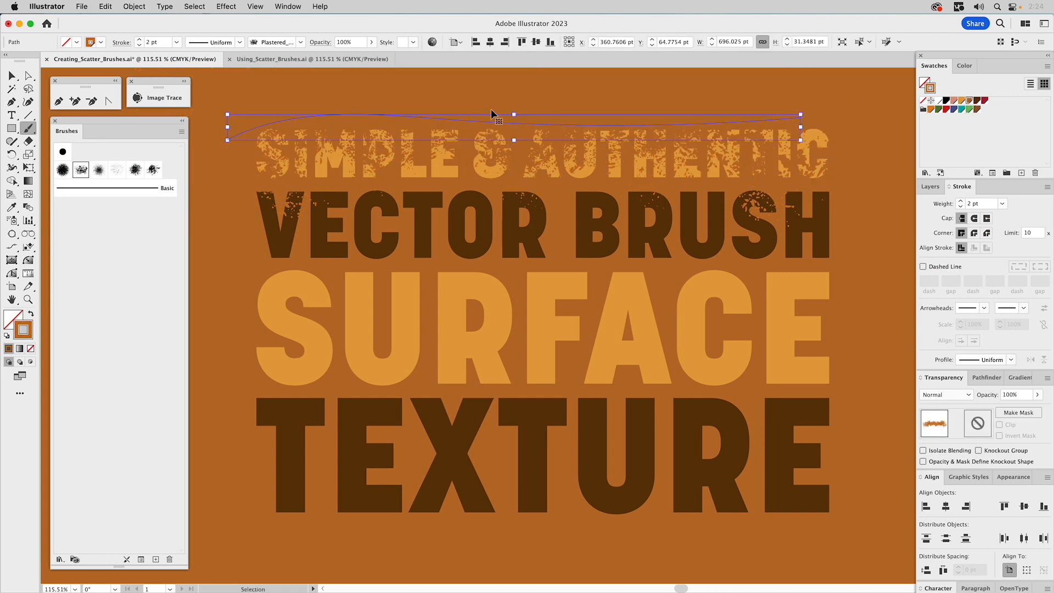
- Set the Plastered stroke's weight to 1 pt and reposition it so it erodes only the top edge of "SIMPLE & AUTHENTIC"
drag(482, 109, 498, 85)
double_click(968, 204)
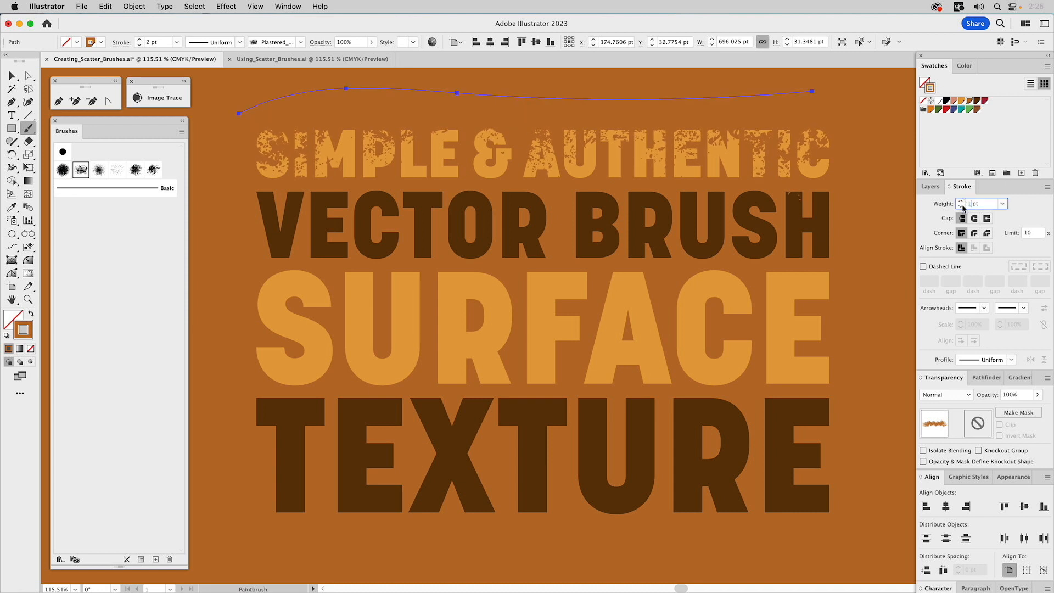
drag(704, 110, 717, 120)
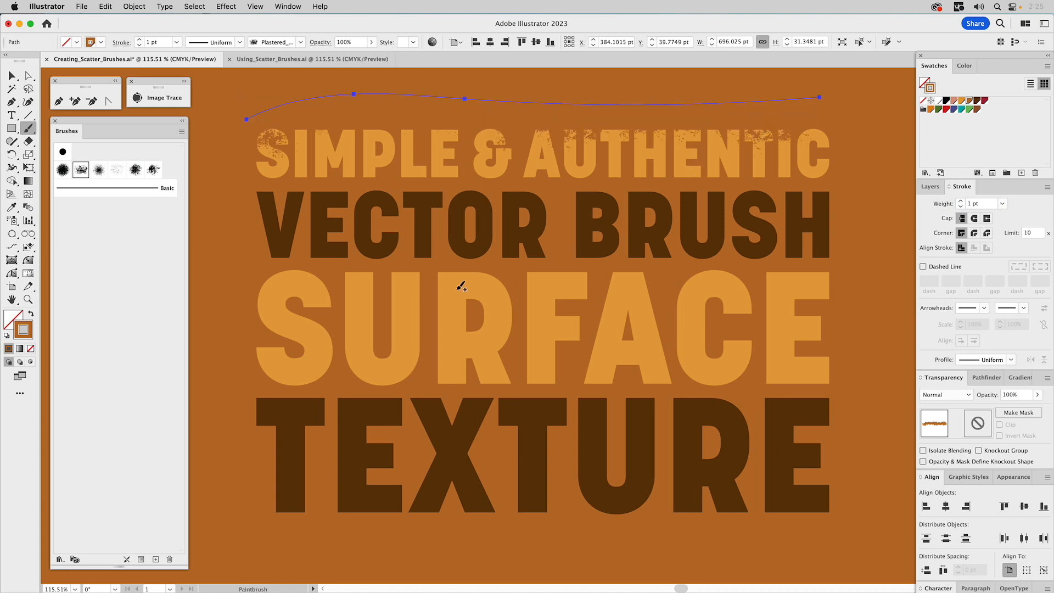
- Erode the lettering's left and lower-left edges with a 1 pt Plastered stroke, and its right edge with a 1.5 pt one
mouse_move(238, 258)
mouse_down()
mouse_move(258, 400)
mouse_move(296, 528)
mouse_move(415, 542)
mouse_move(460, 523)
mouse_up()
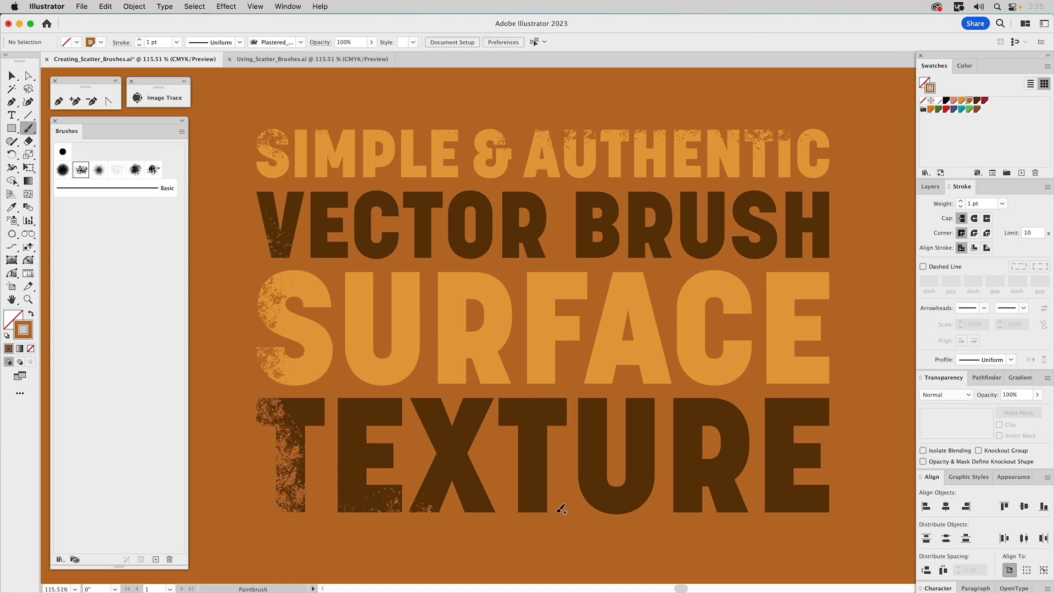
click(969, 204)
text(.5)
key(Return)
drag(851, 264, 846, 439)
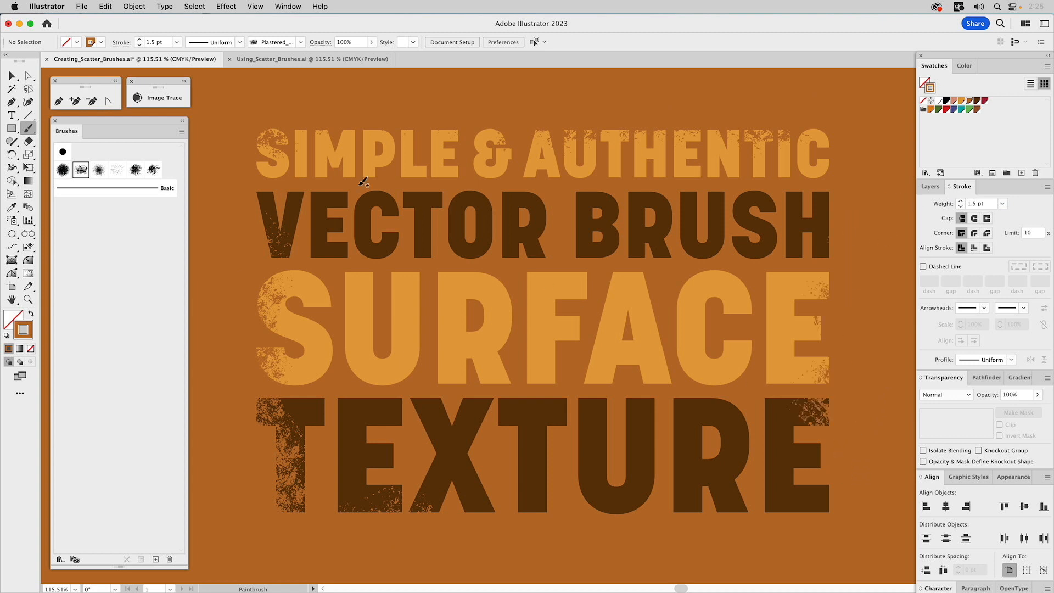
- Scatter 3 pt Speckling strokes diagonally across the lettering, one in the background brown and one in the gold of the light lettering
click(118, 173)
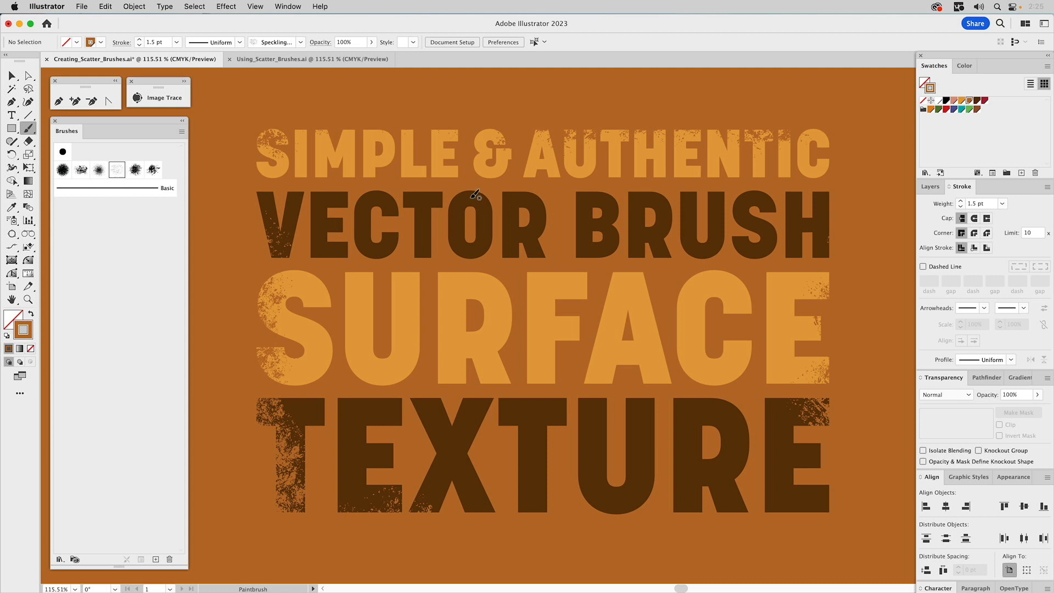
click(960, 202)
click(960, 202)
mouse_move(400, 235)
mouse_down()
mouse_move(734, 313)
mouse_move(898, 370)
mouse_move(867, 360)
mouse_up()
click(962, 101)
mouse_move(800, 265)
mouse_down()
mouse_move(570, 220)
mouse_move(439, 229)
mouse_move(297, 395)
mouse_move(612, 424)
mouse_up()
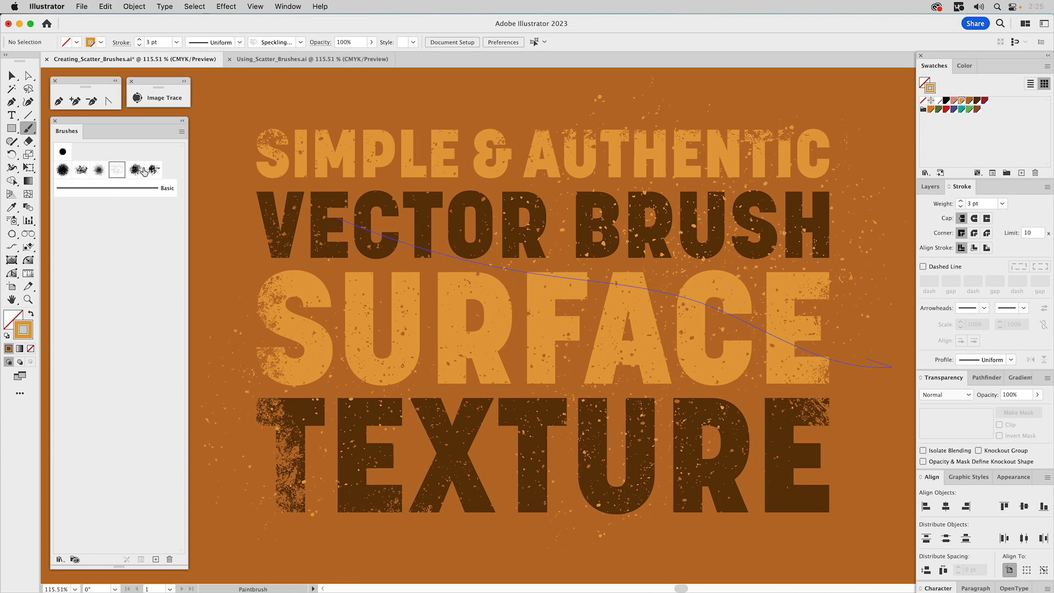
- Set up the Moss_Brush with a dark brown stroke, Multiply blending and 20% opacity
click(153, 172)
click(978, 102)
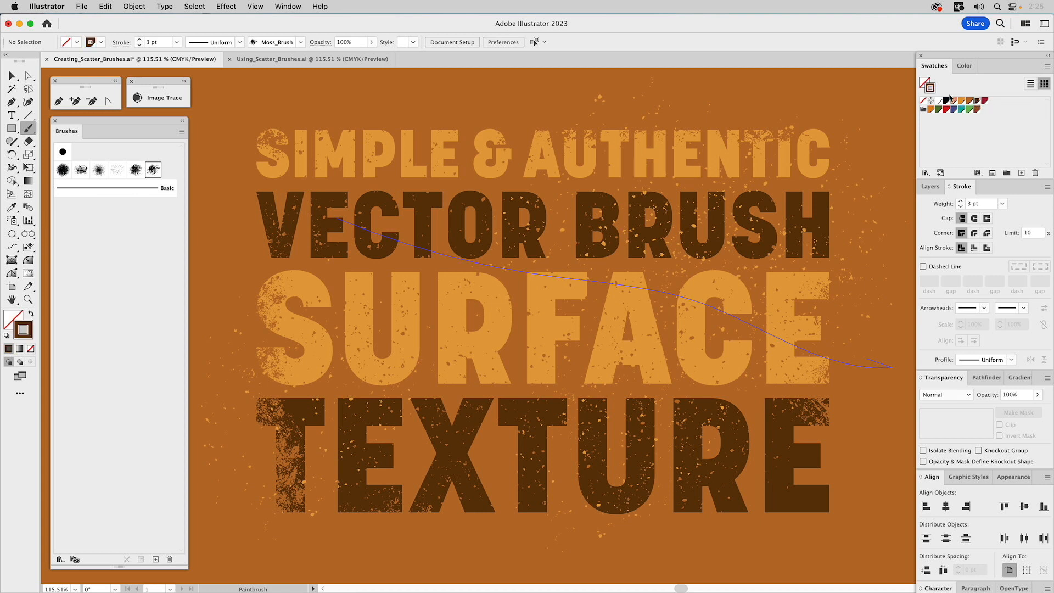
click(943, 395)
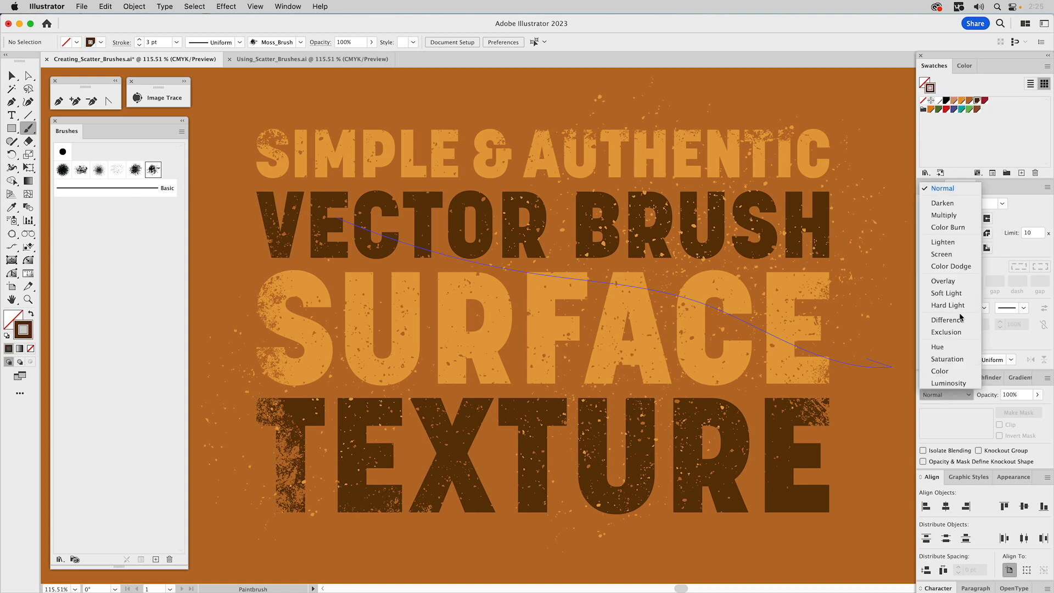
click(946, 216)
click(1012, 393)
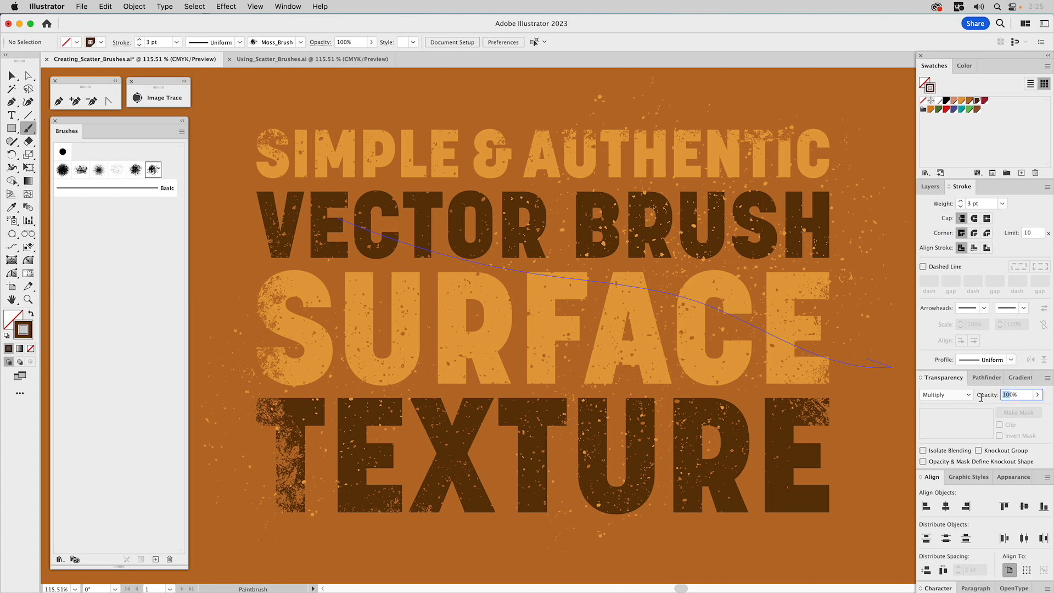
text(20)
key(Return)
- Try the Moss_Brush across the lower-left lettering at 3 pt, set its weight to 1 pt, and undo both trial strokes
drag(225, 358, 549, 398)
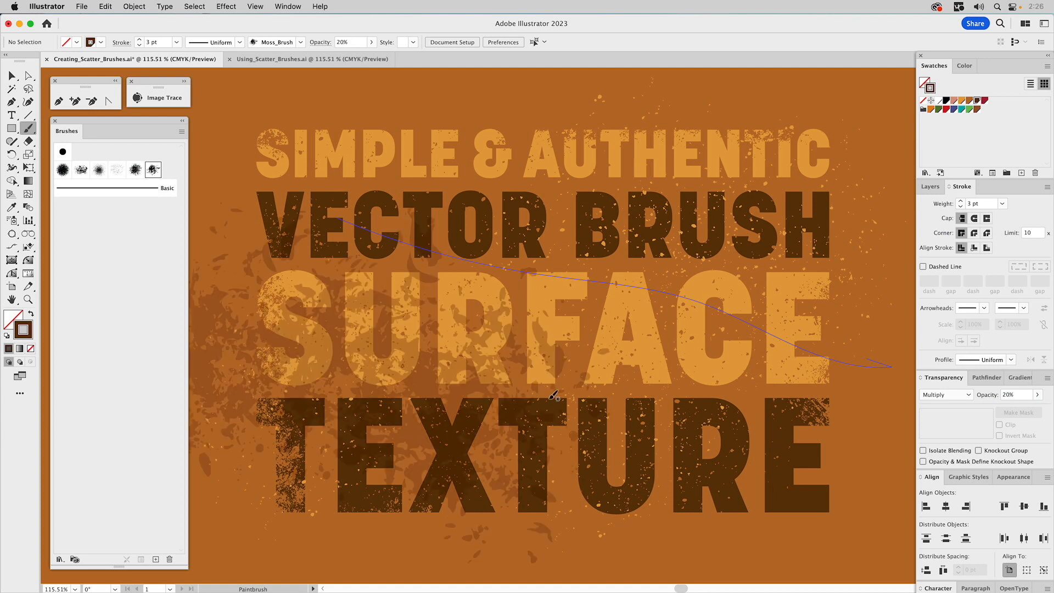
key(super+z)
click(960, 207)
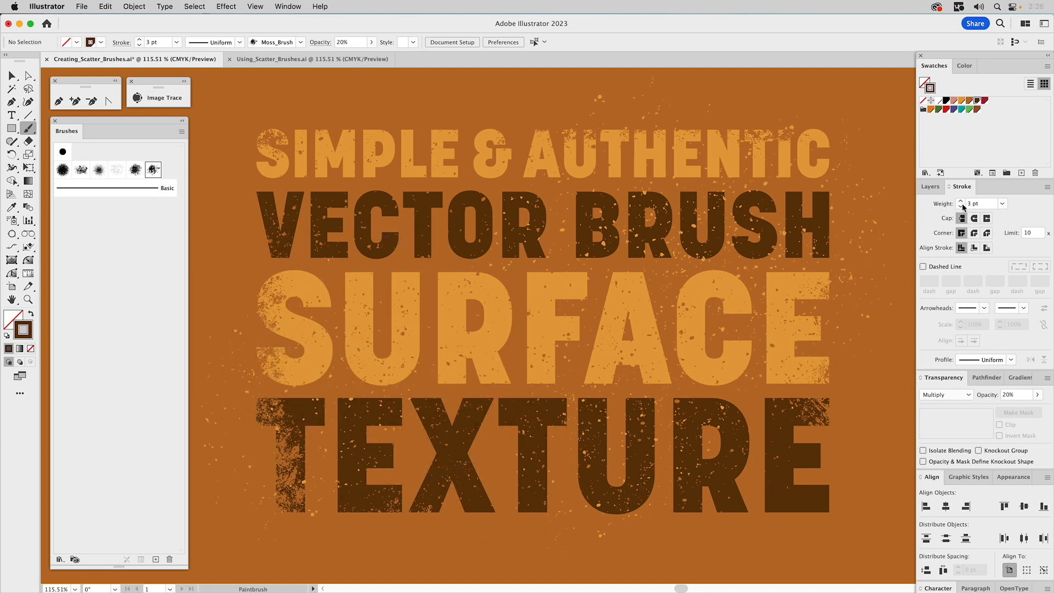
click(960, 207)
drag(253, 370, 394, 407)
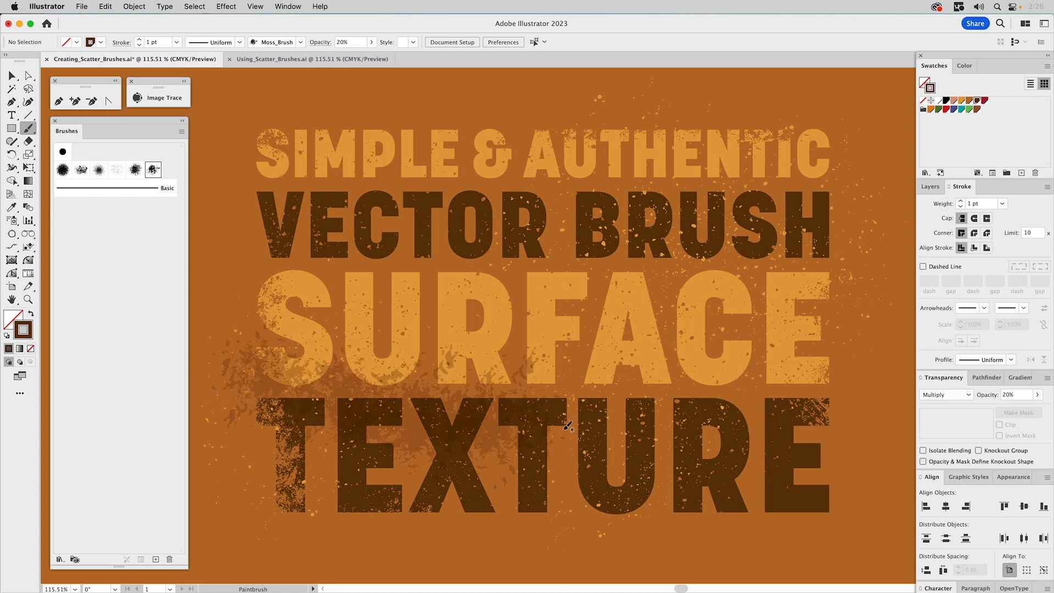
key(super+z)
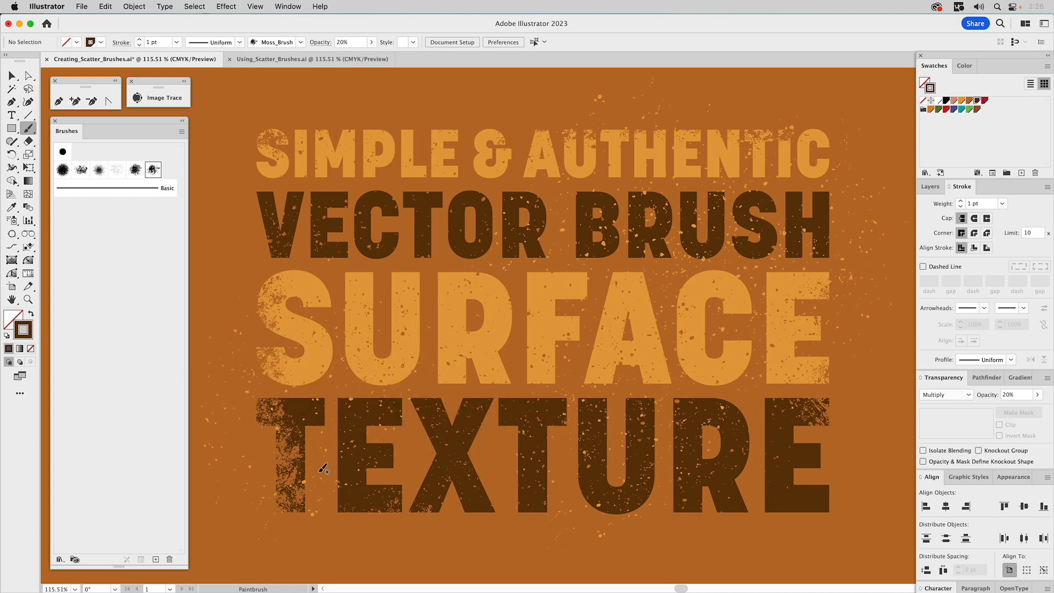
- Try two short dark brown 1 pt moss strokes around "TEXTURE" and delete both
mouse_move(711, 442)
mouse_down()
mouse_move(711, 458)
mouse_move(677, 461)
mouse_up()
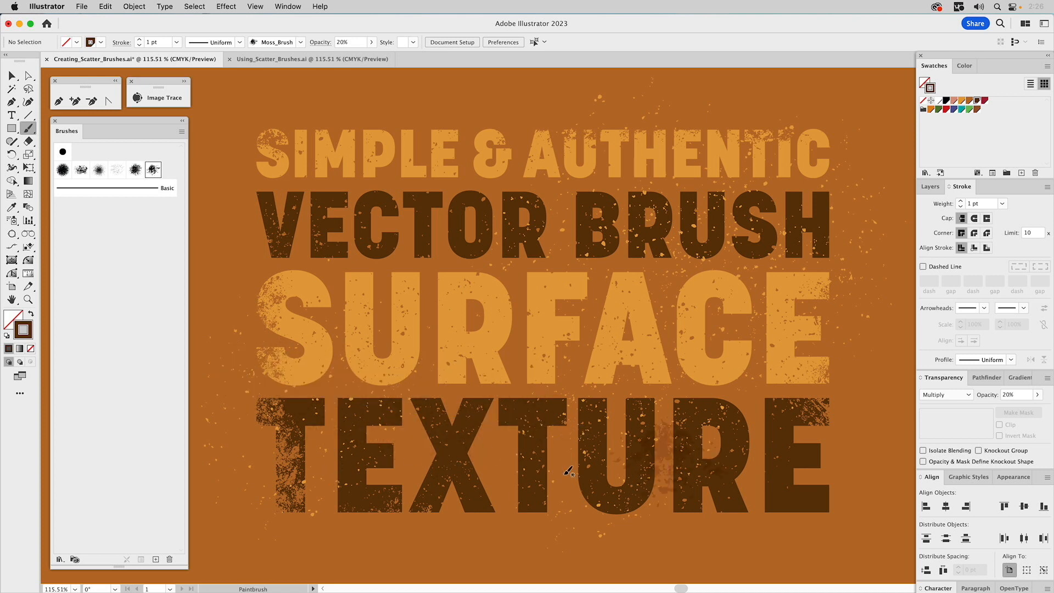
mouse_move(389, 420)
mouse_down()
mouse_move(352, 410)
mouse_move(423, 385)
mouse_up()
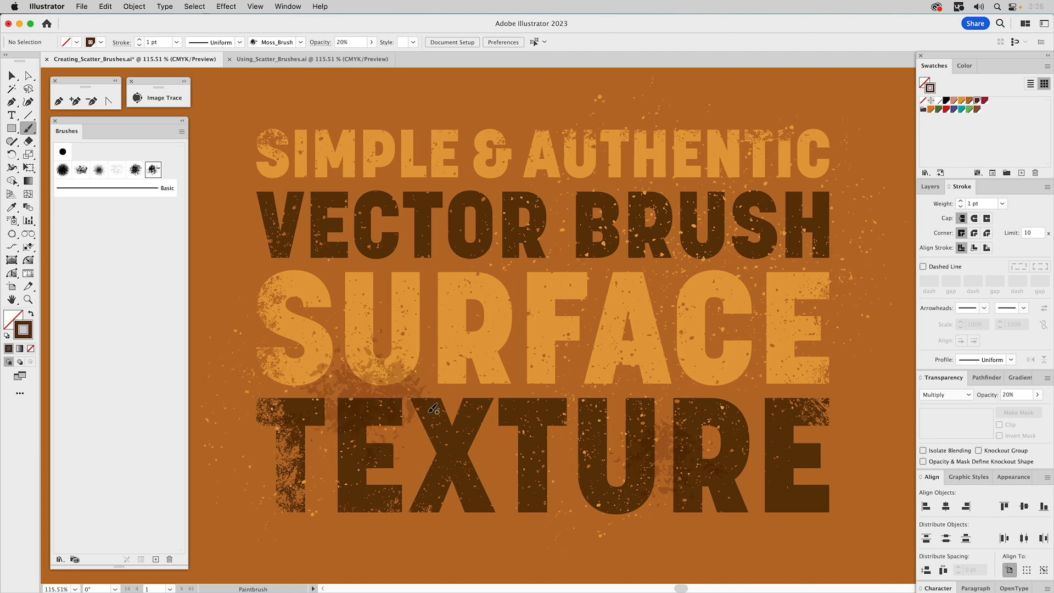
super+click(666, 444)
super+click(368, 393)
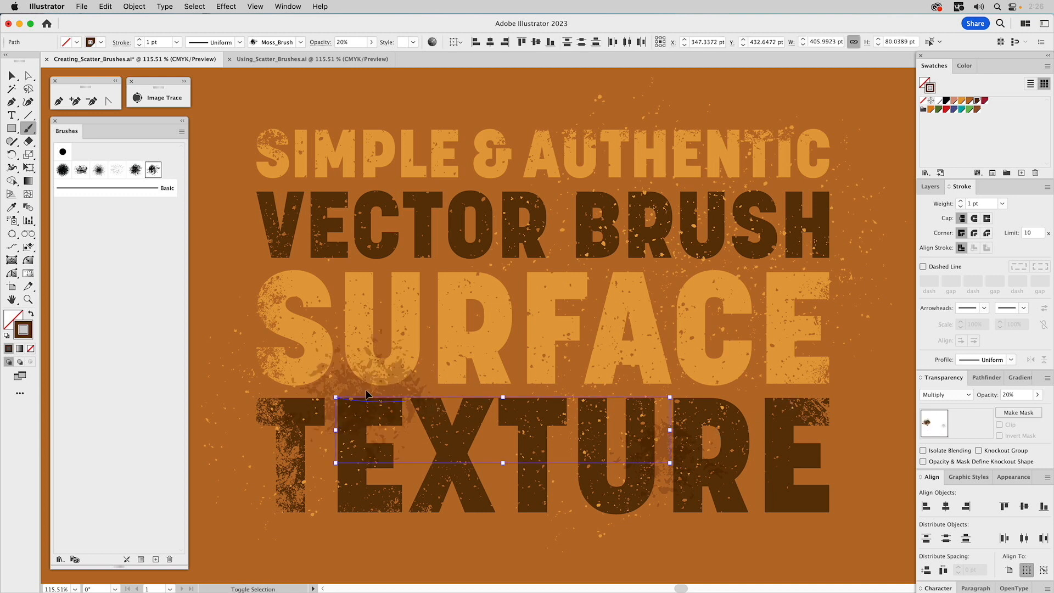
super+click(670, 463)
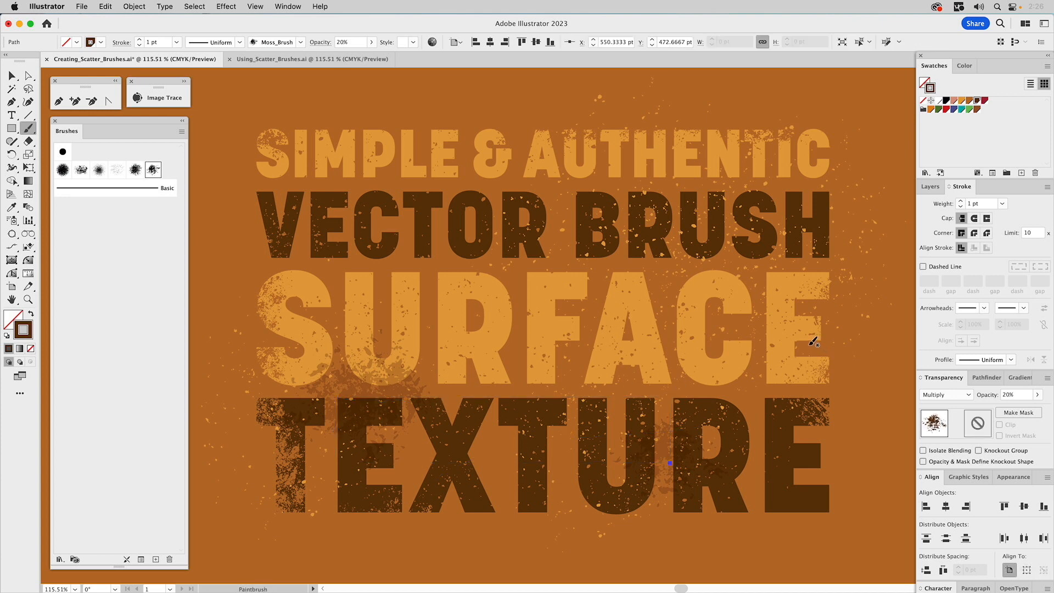
key(Delete)
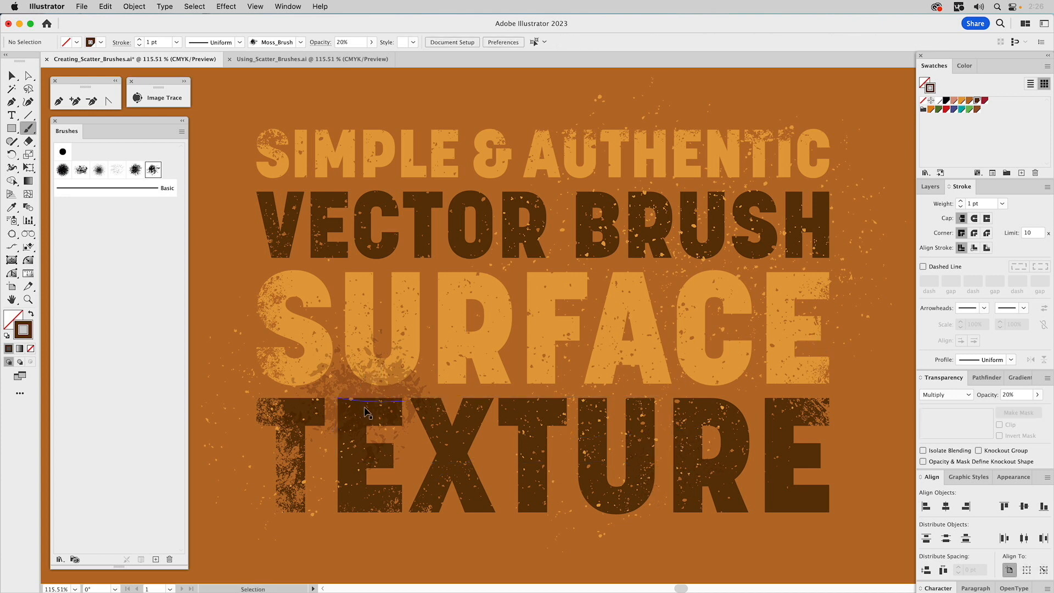
super+click(365, 405)
key(Delete)
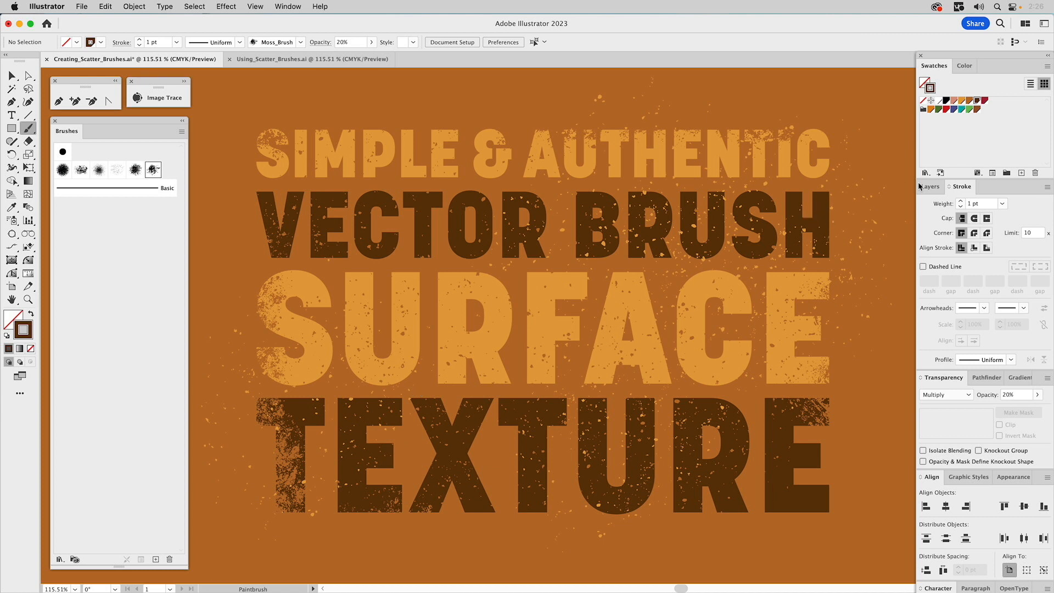
- Paint 1 pt moss strokes in the background brown at several places across the lettering, using Multiply at 20% opacity
click(970, 101)
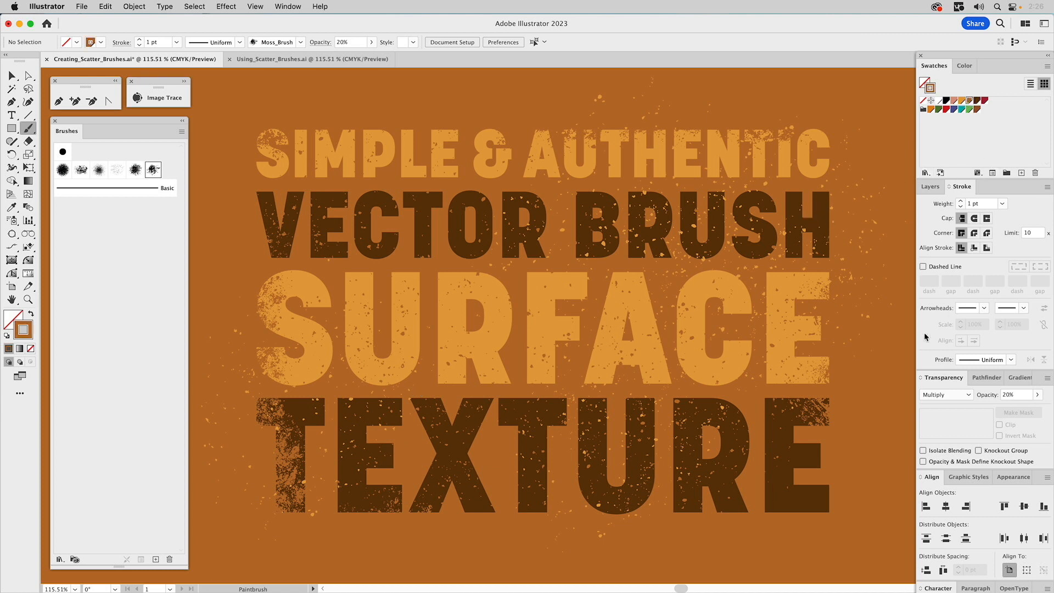
drag(652, 379, 734, 407)
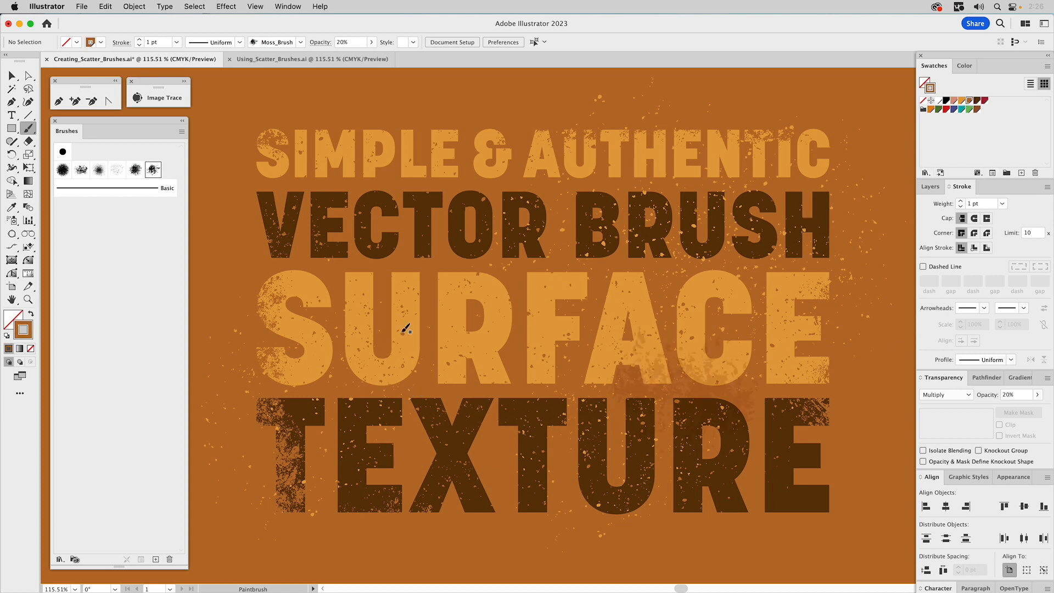
drag(303, 258, 629, 243)
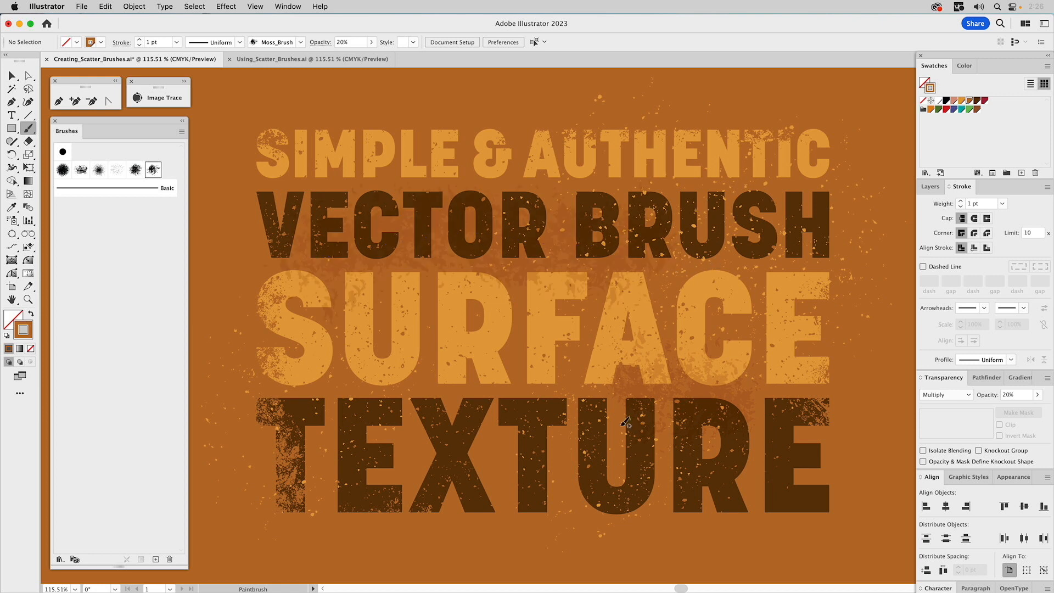
drag(392, 399, 392, 400)
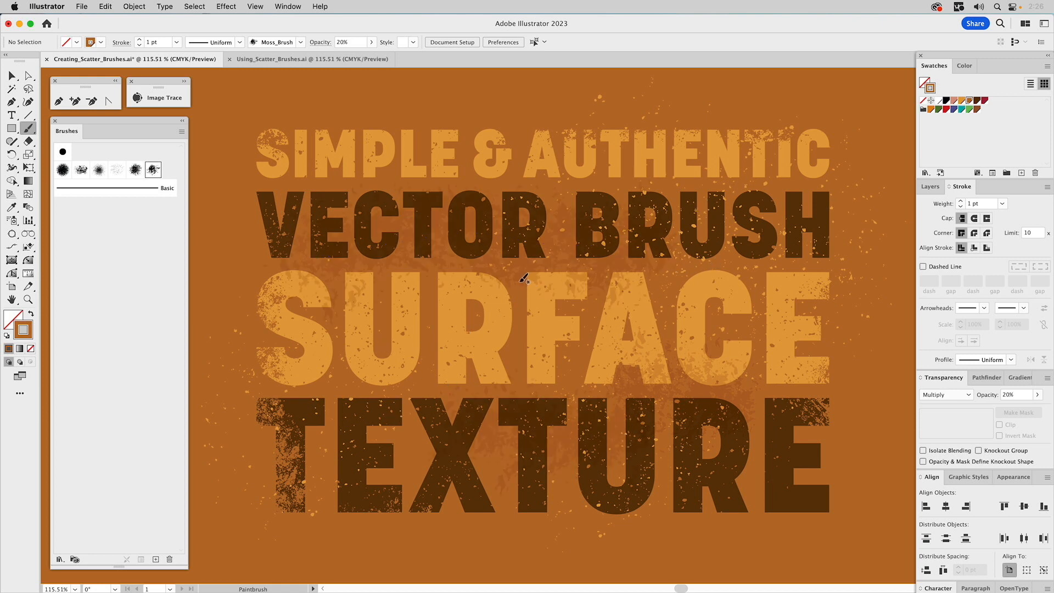
- Show the dull yellow, dull red and white speckle texture layers over the lettering
click(929, 187)
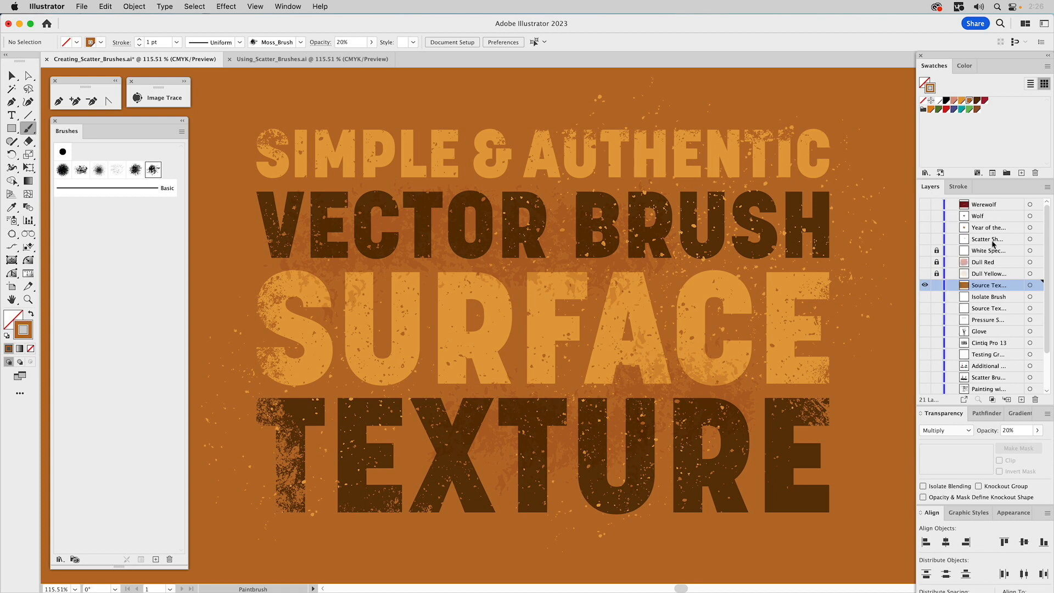
click(925, 274)
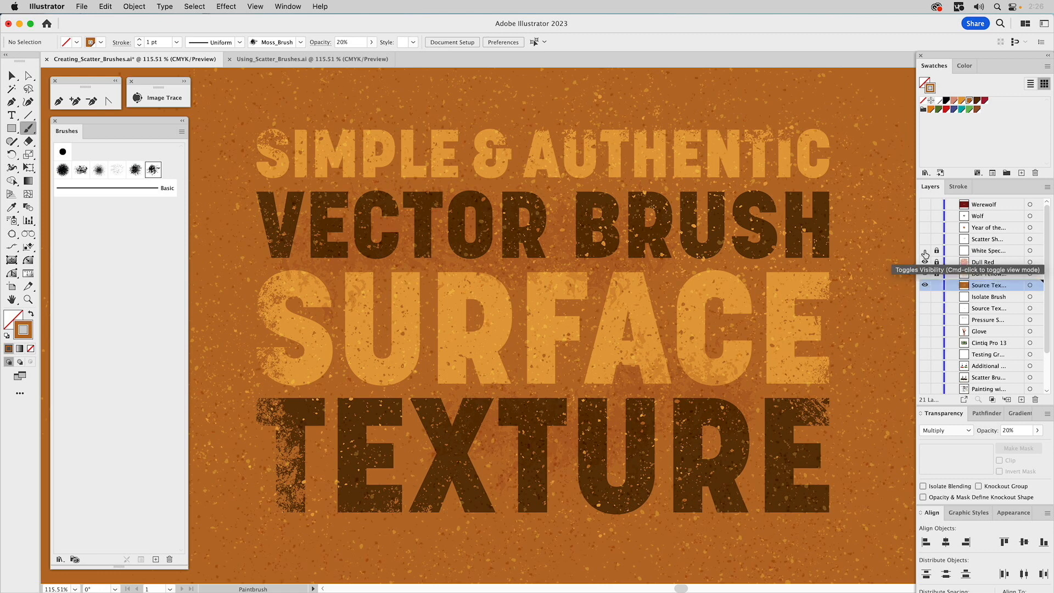
click(925, 251)
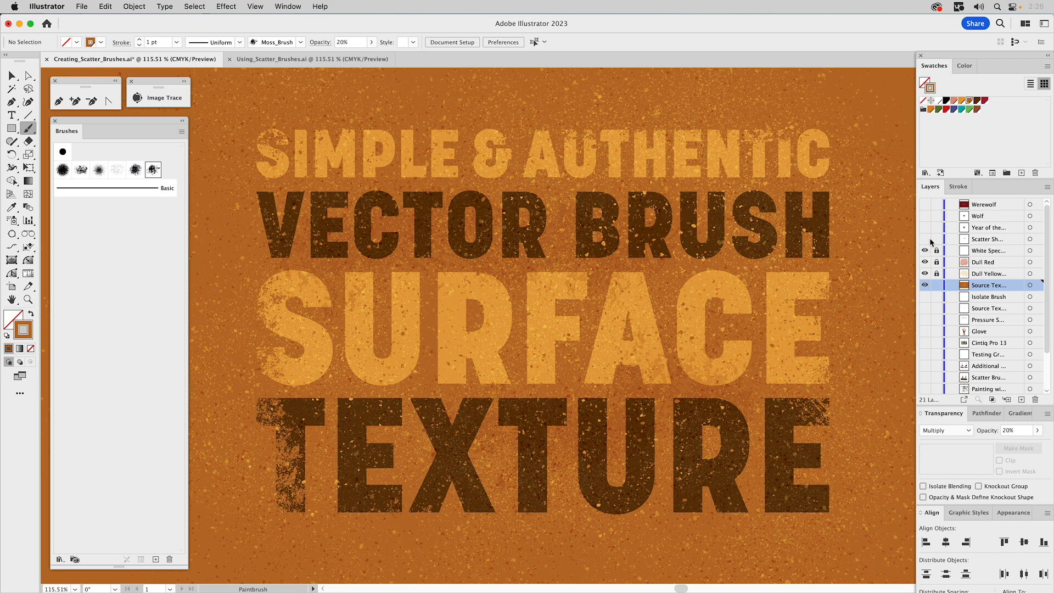
- Examine the scatter brush samples and the textured pig, wolf and werewolf artwork by showing each of their layers on its own
alt+click(926, 239)
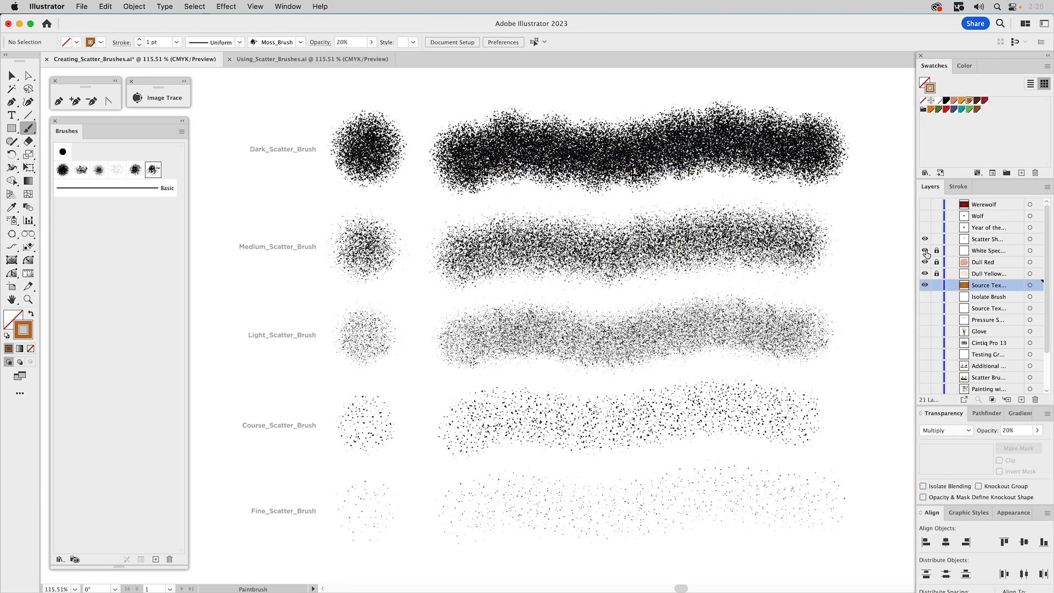
click(981, 241)
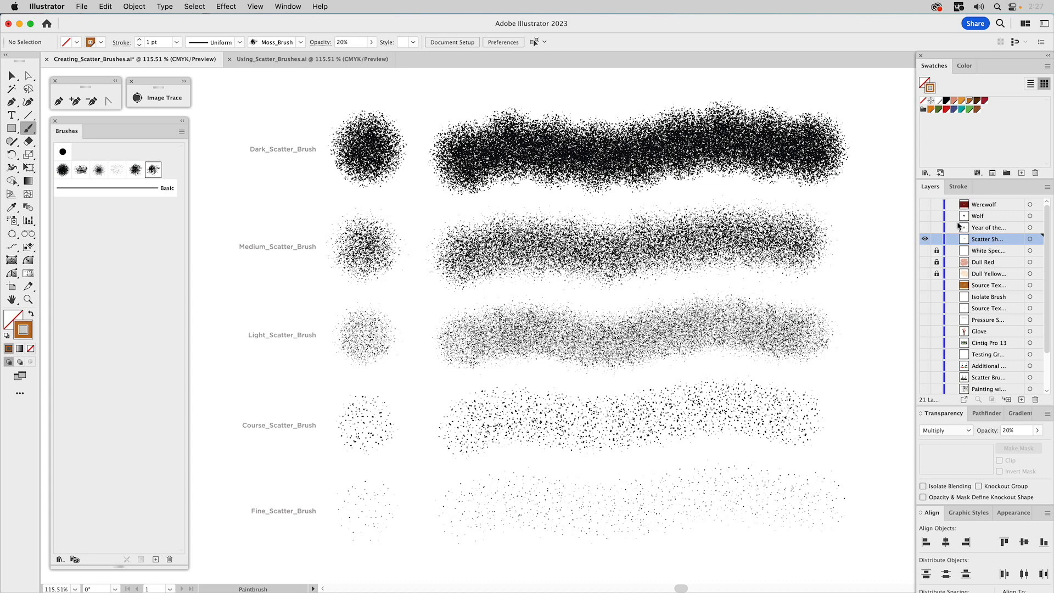
click(926, 229)
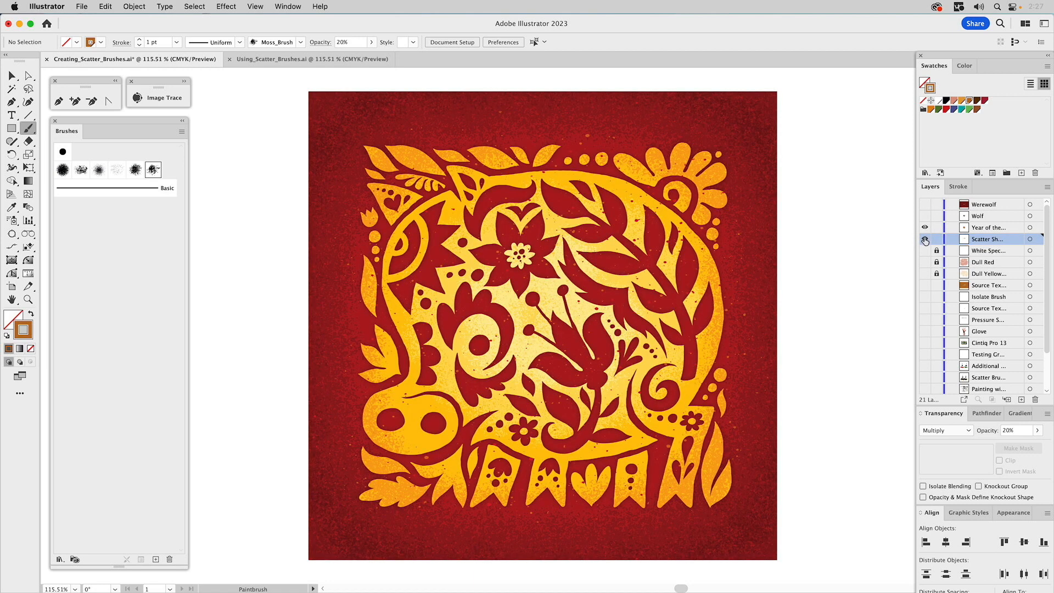
click(989, 227)
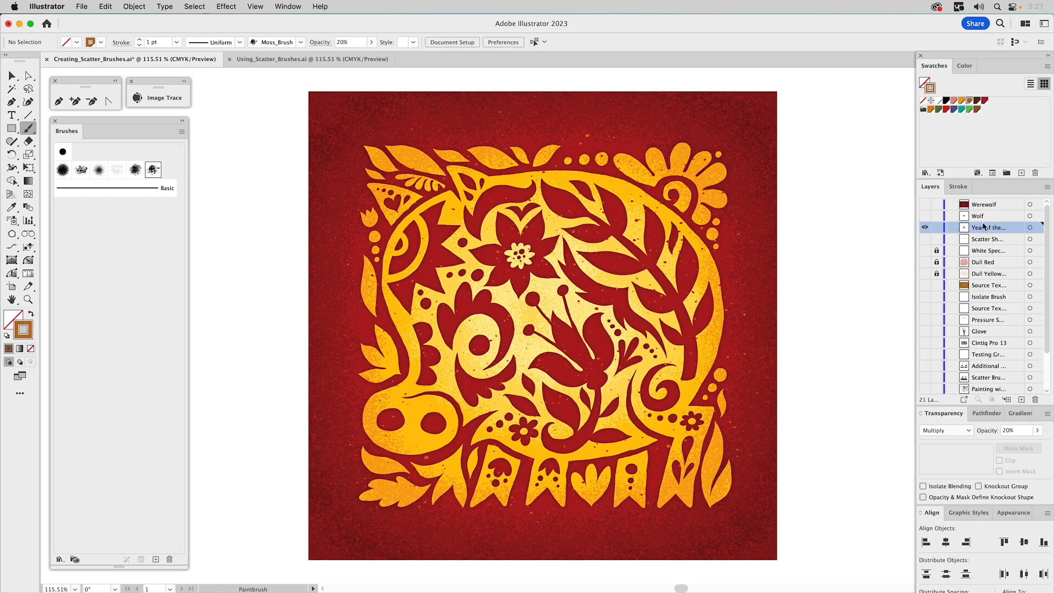
click(926, 216)
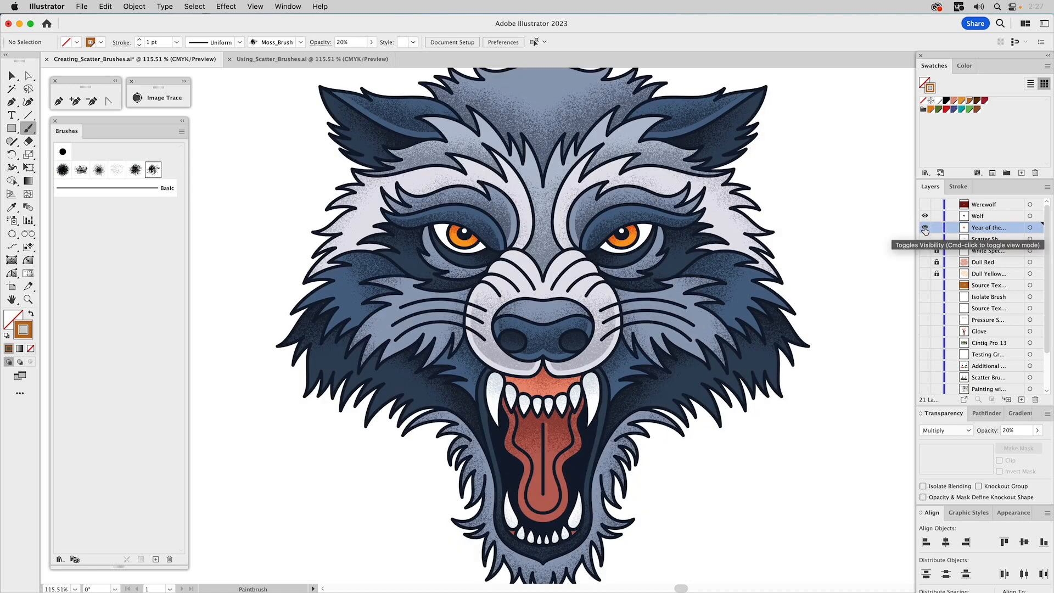
click(995, 216)
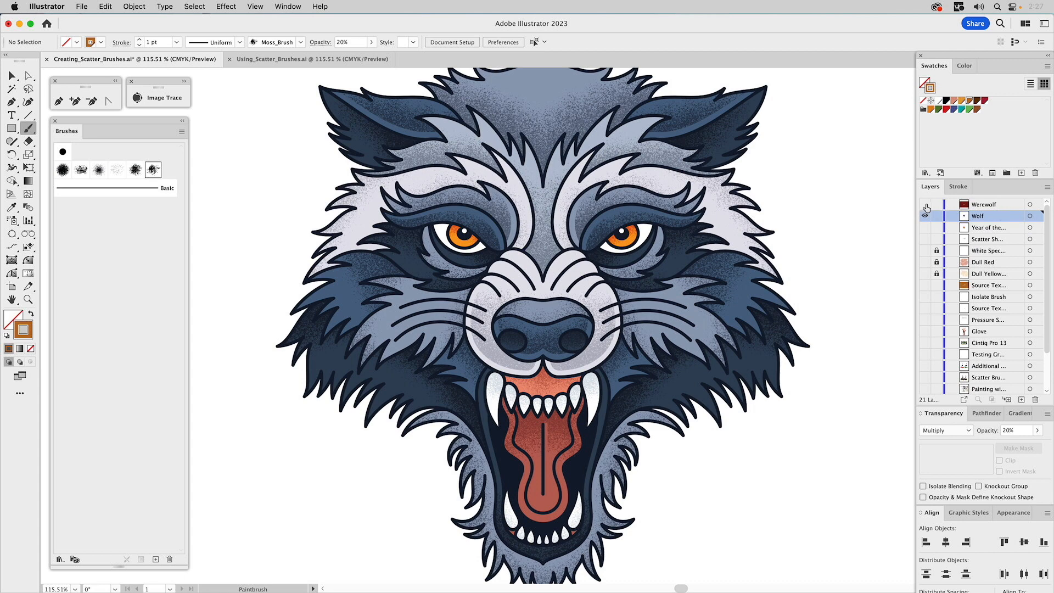
click(925, 207)
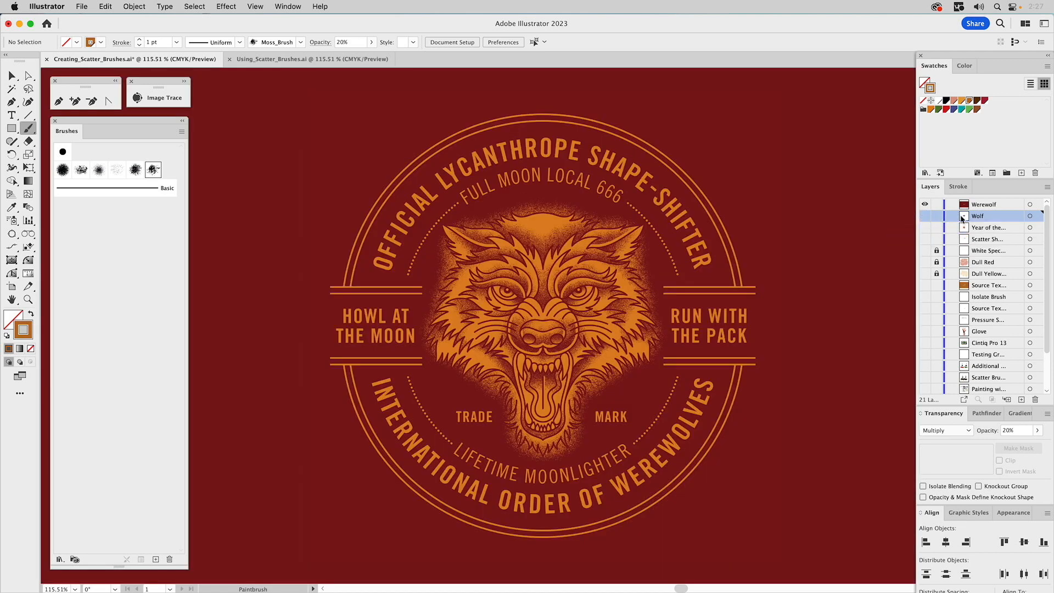
click(984, 205)
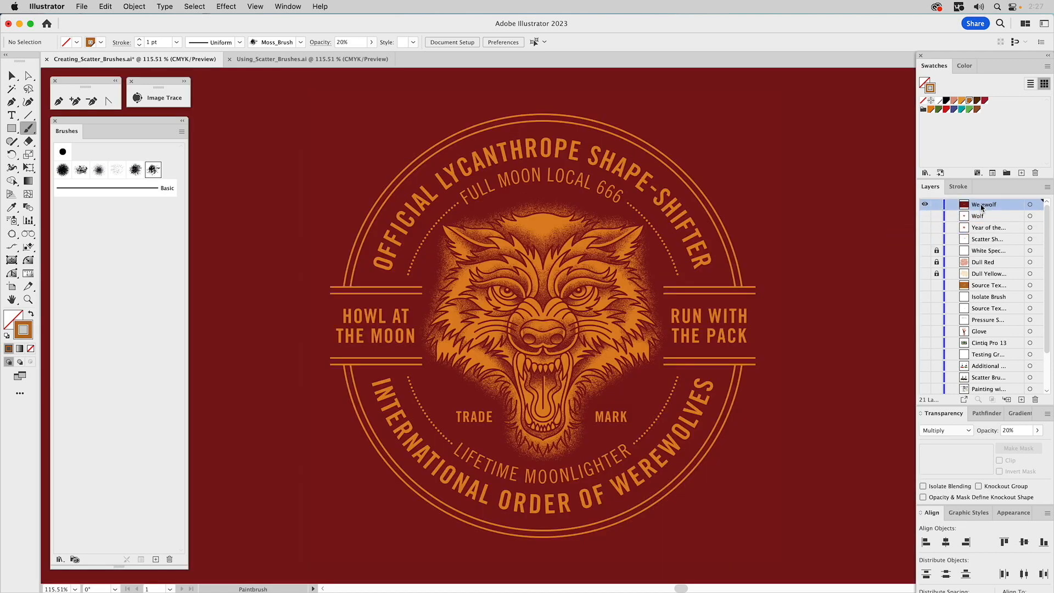
- Switch to Using_Scatter_Brushes.ai, pull the red, green and light blue speckle groups apart to examine the brush's construction, and undo the moves
click(286, 59)
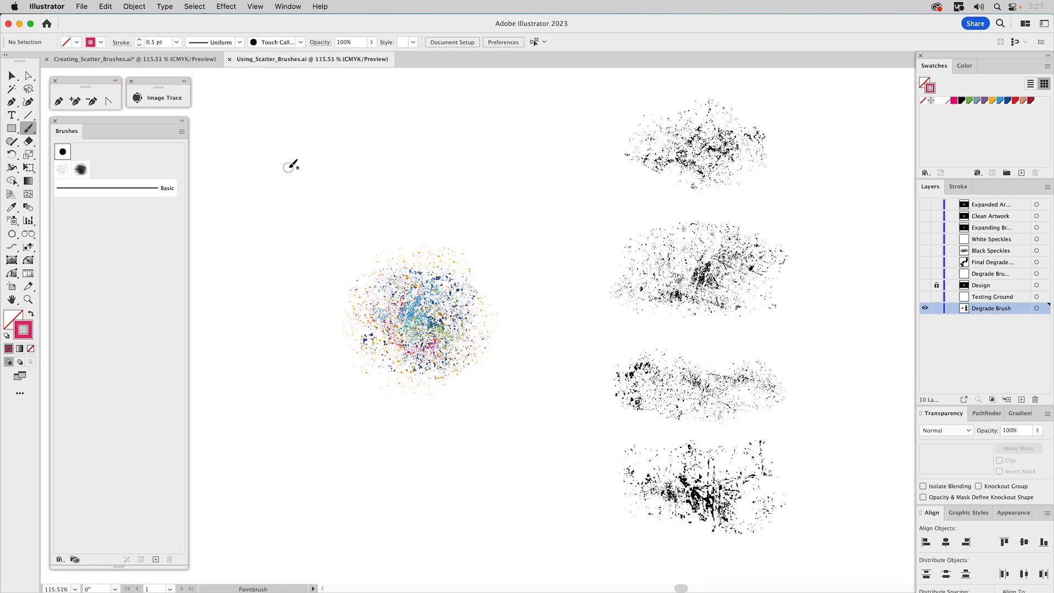
click(15, 77)
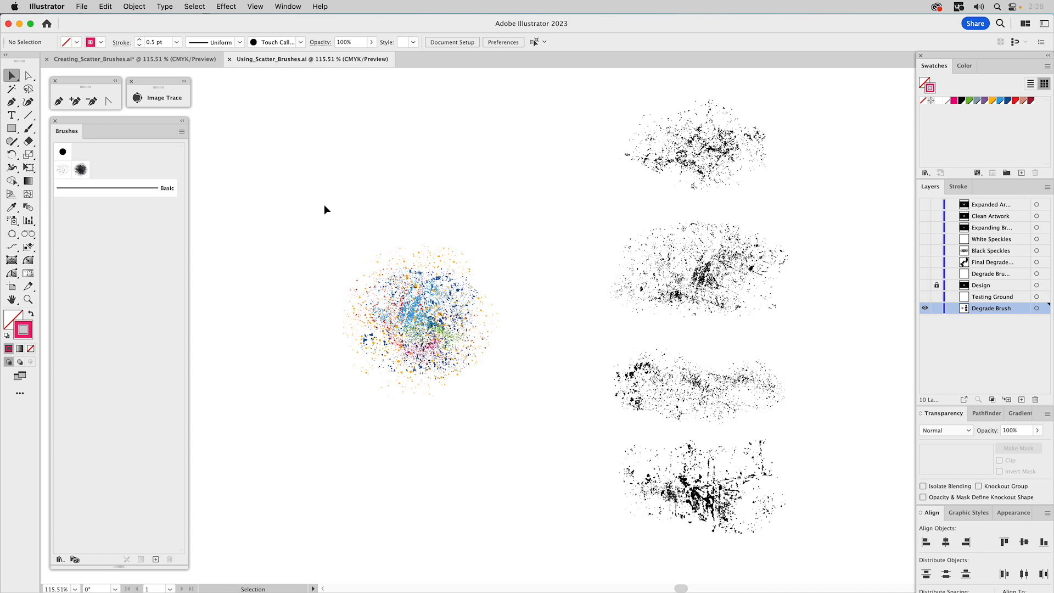
drag(431, 318, 361, 230)
drag(410, 314, 272, 315)
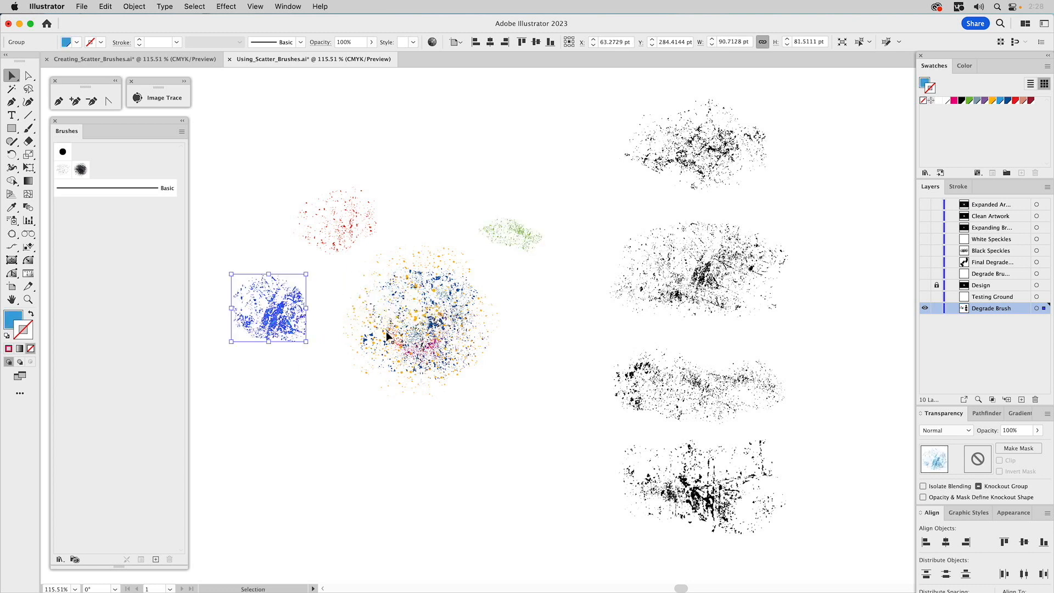
key(a)
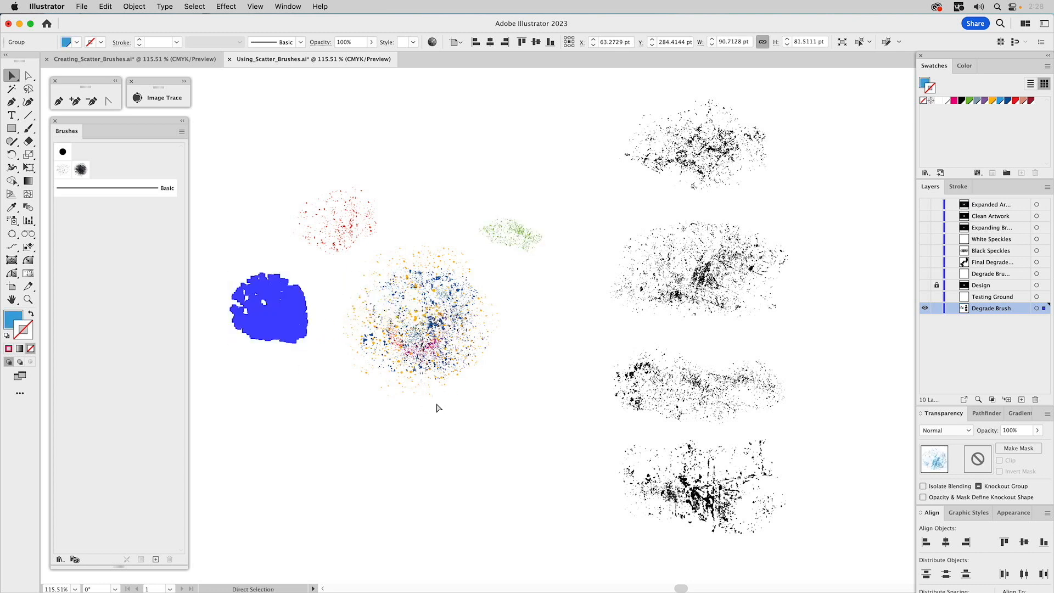
key(super+z)
key(super+z)
key(super+z)
key(super+z)
key(super+z)
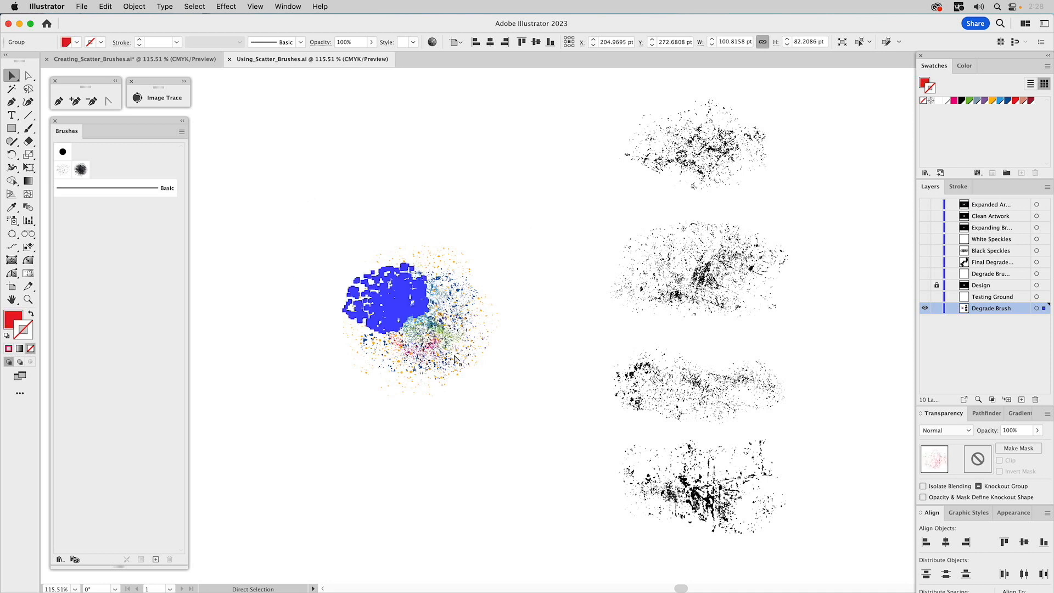
- Lasso most of the uppermost black speckle texture and delete it, leaving only a small patch of speckles
click(29, 89)
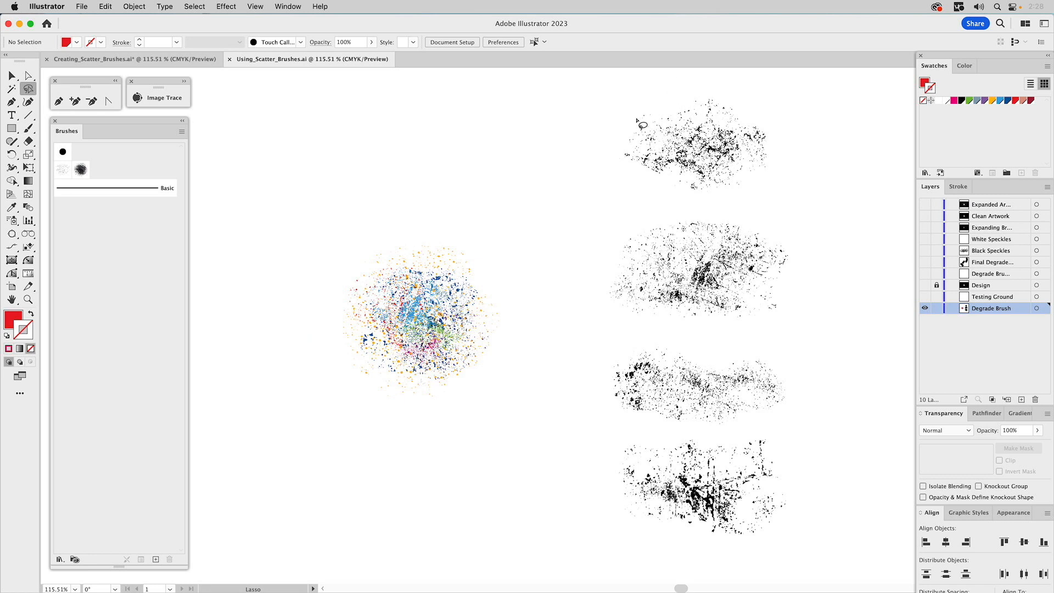
mouse_move(638, 122)
mouse_down()
mouse_move(678, 147)
mouse_move(703, 118)
mouse_move(700, 102)
mouse_move(739, 92)
mouse_move(815, 140)
mouse_move(800, 200)
mouse_move(622, 207)
mouse_move(590, 138)
mouse_move(614, 128)
mouse_up()
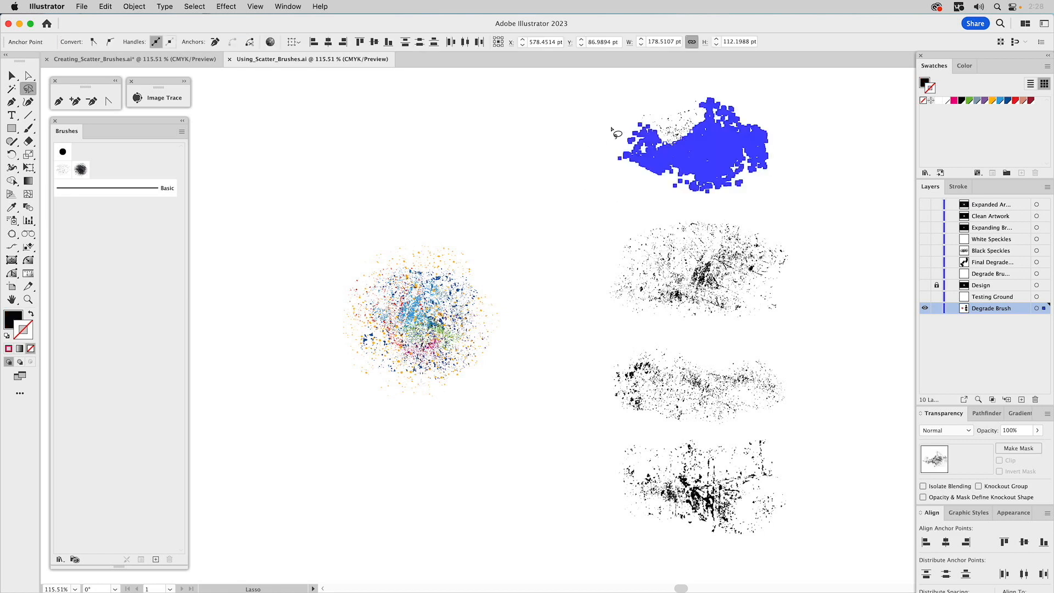
key(Delete)
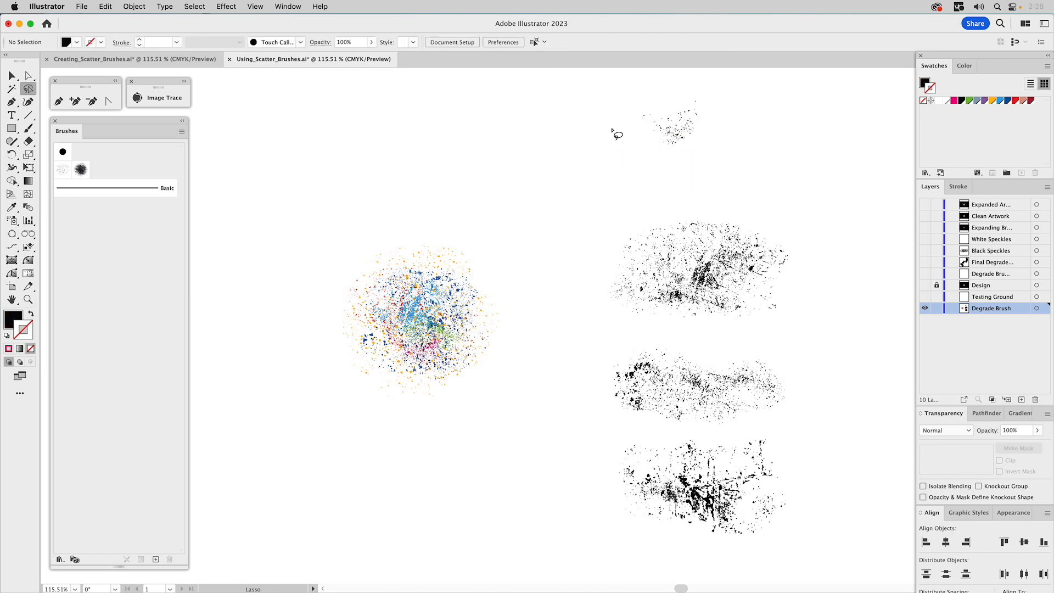
- Try the leftover speckle patch rotated over the coloured speckle cluster, and remove the patch
key(v)
click(678, 130)
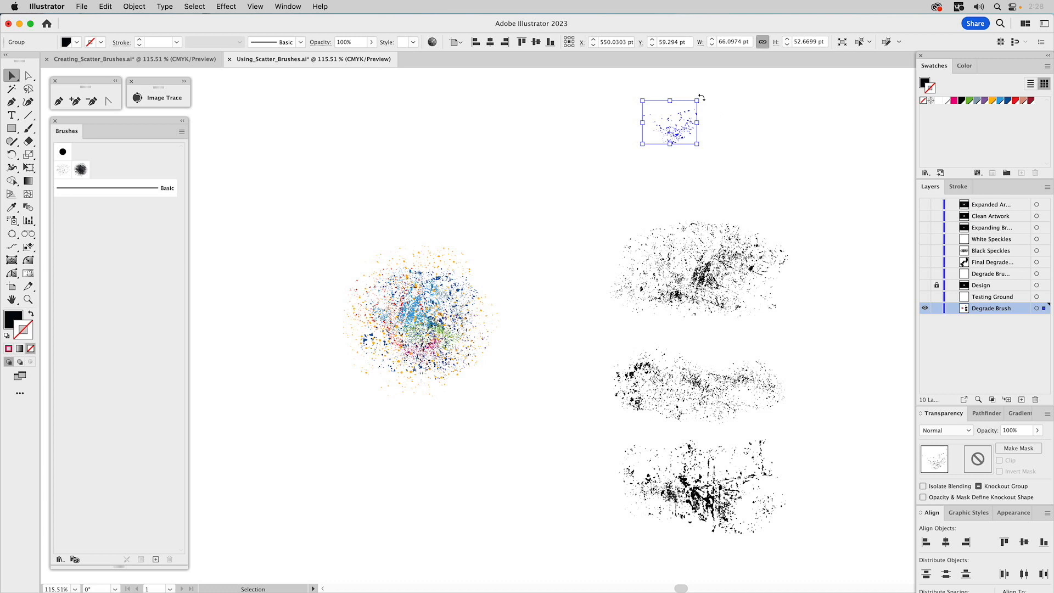
mouse_move(701, 97)
mouse_down()
mouse_move(708, 150)
mouse_move(632, 170)
mouse_move(462, 290)
mouse_move(469, 317)
mouse_move(464, 305)
mouse_up()
click(686, 134)
click(566, 250)
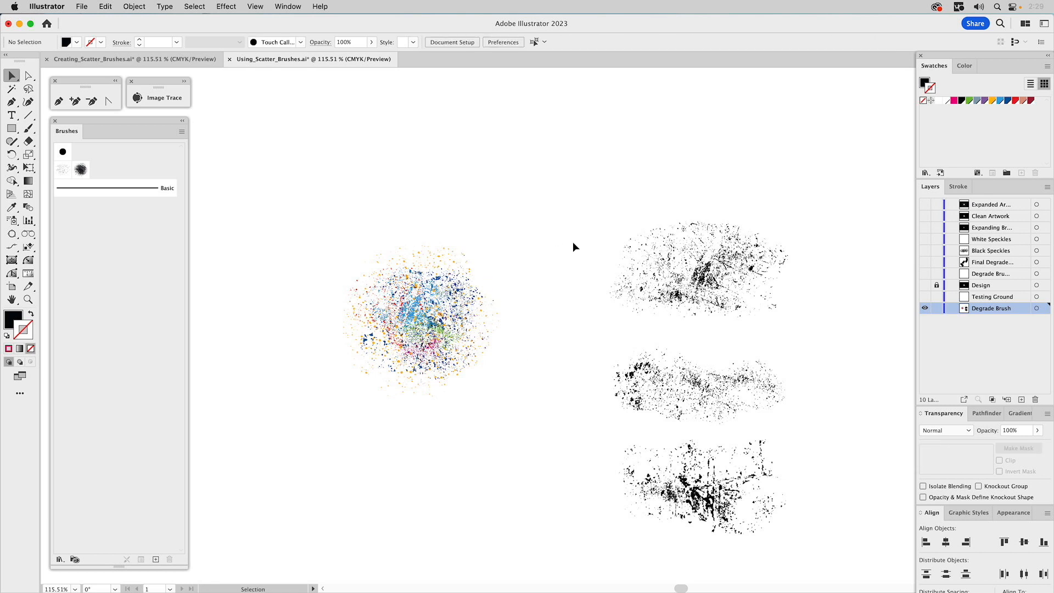
click(649, 371)
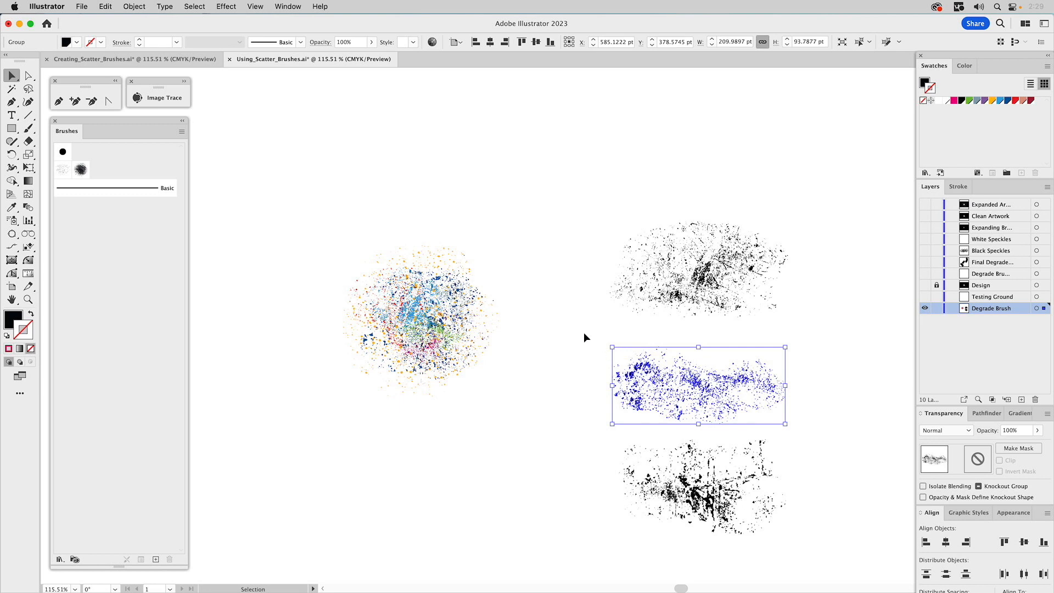
click(545, 310)
- Unite all the coloured speckle groups of the round cluster into one shape and fill it with black
drag(502, 216, 315, 408)
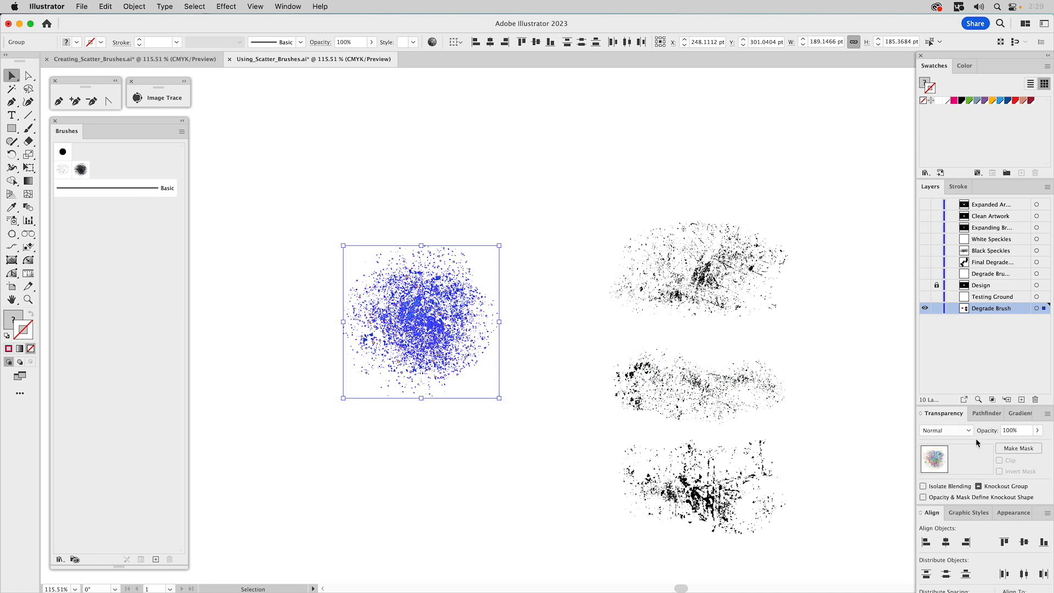
click(986, 419)
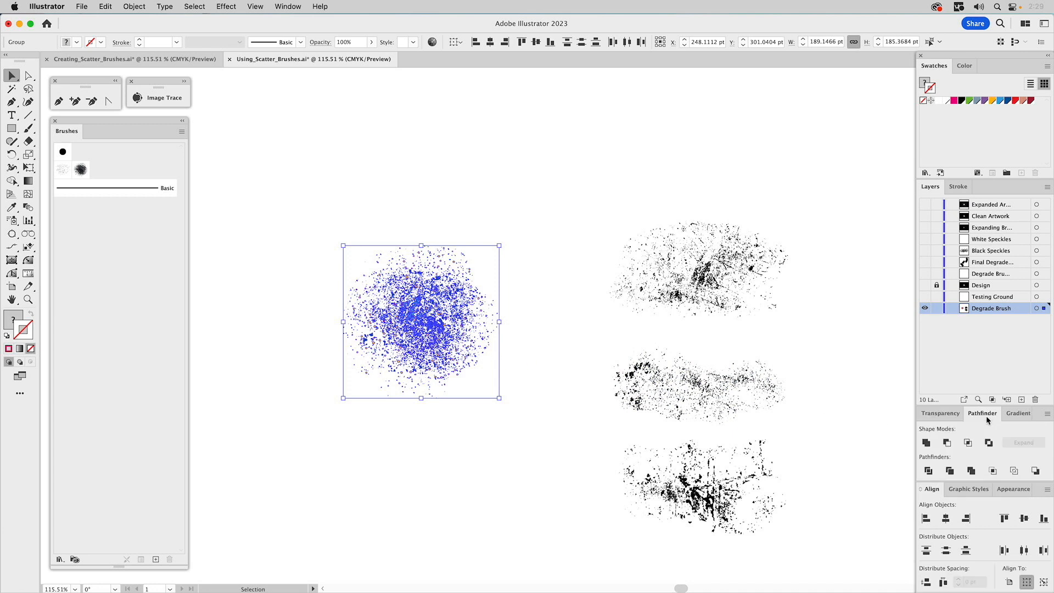
click(928, 442)
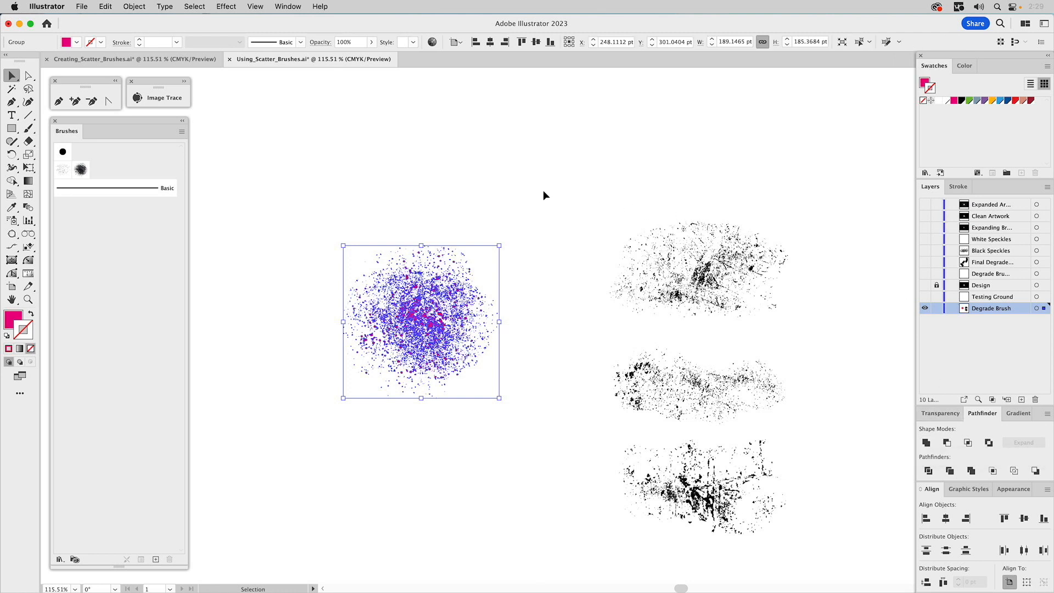
click(555, 160)
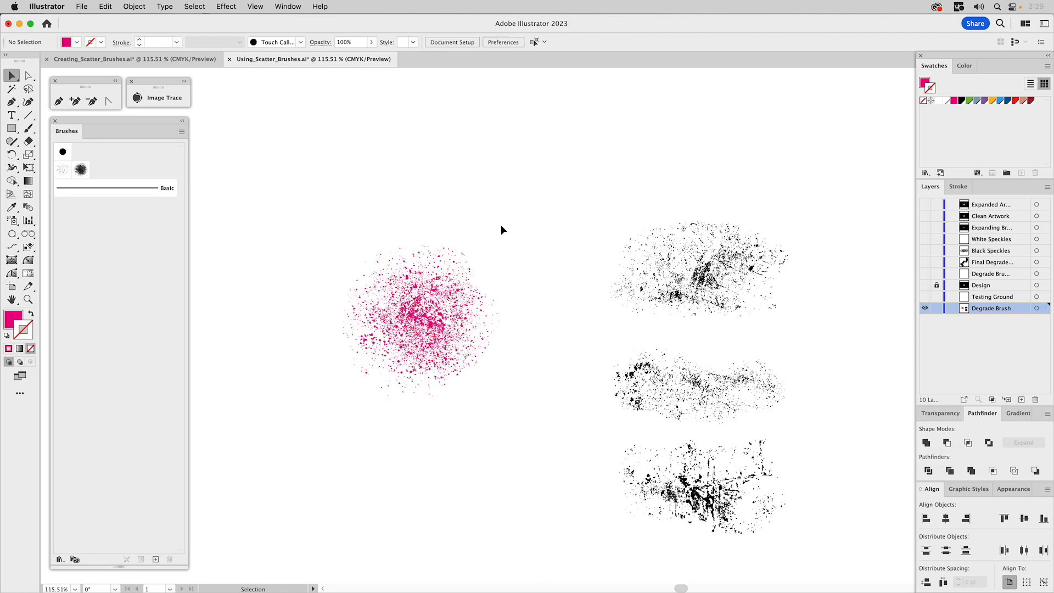
click(416, 302)
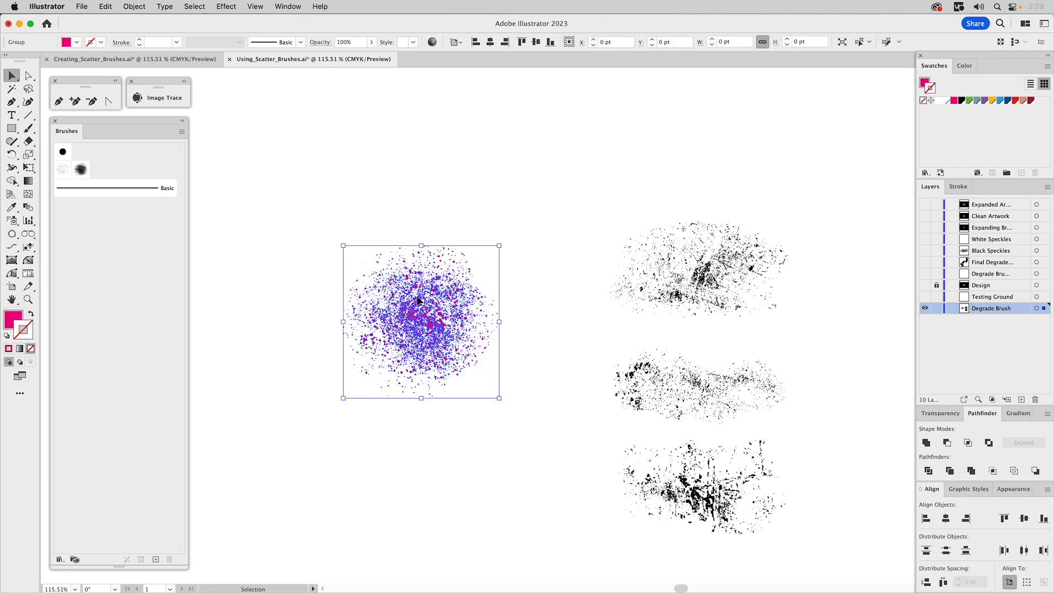
click(962, 100)
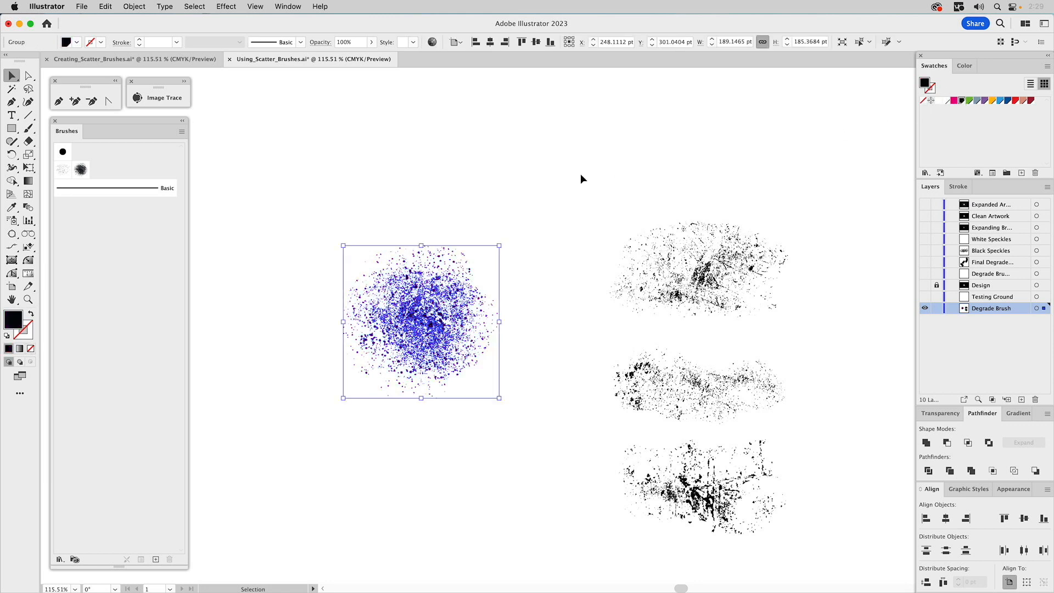
click(552, 191)
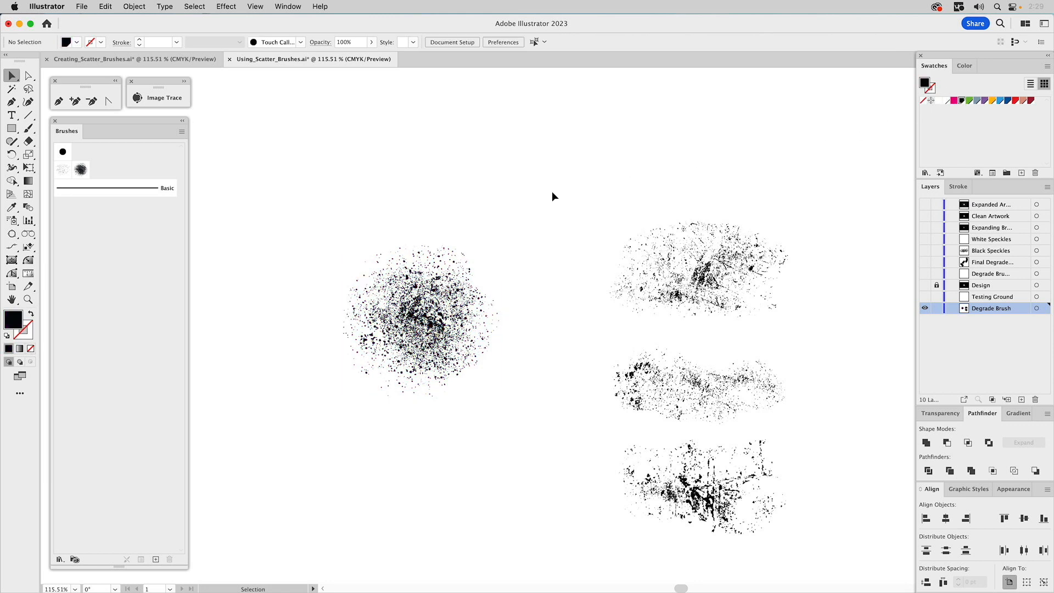
- Move the black speckle cluster up, place a duplicate directly below it, and scale the duplicate uniformly to 50%
click(438, 294)
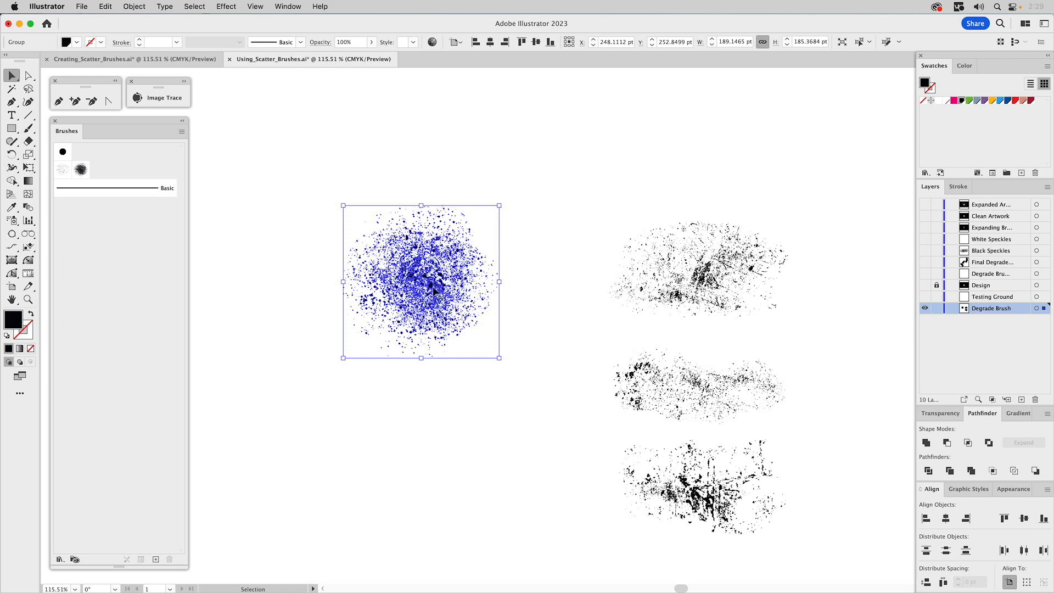
drag(434, 287, 446, 444)
double_click(29, 154)
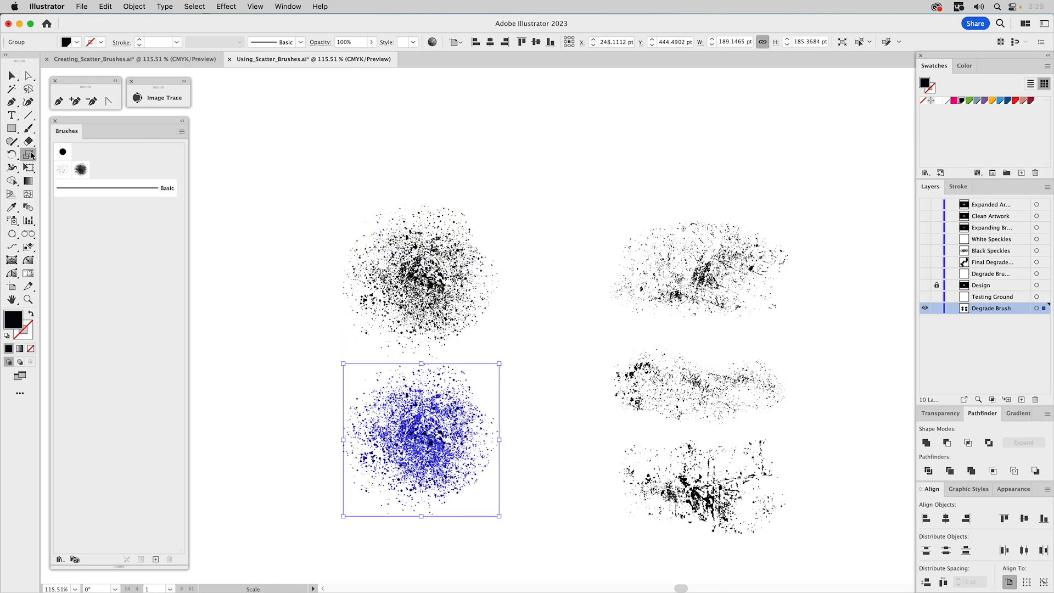
text(50)
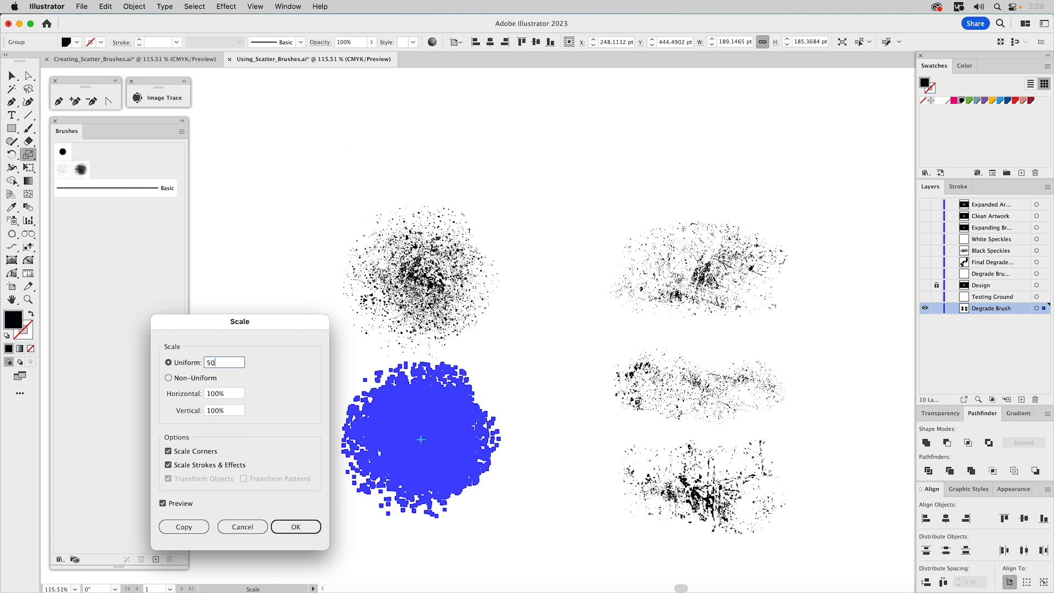
key(Return)
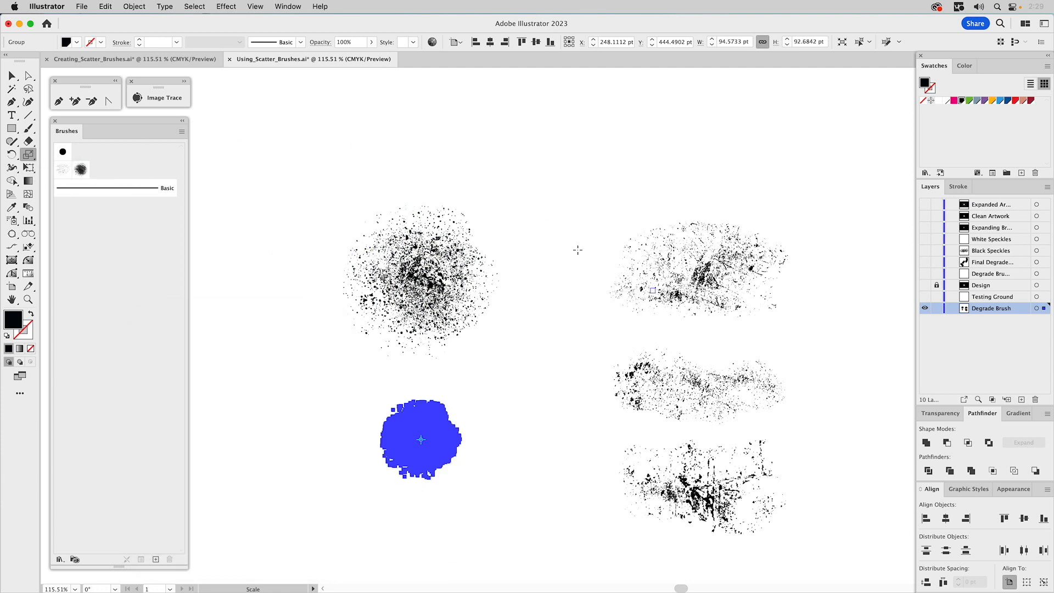
key(v)
click(571, 253)
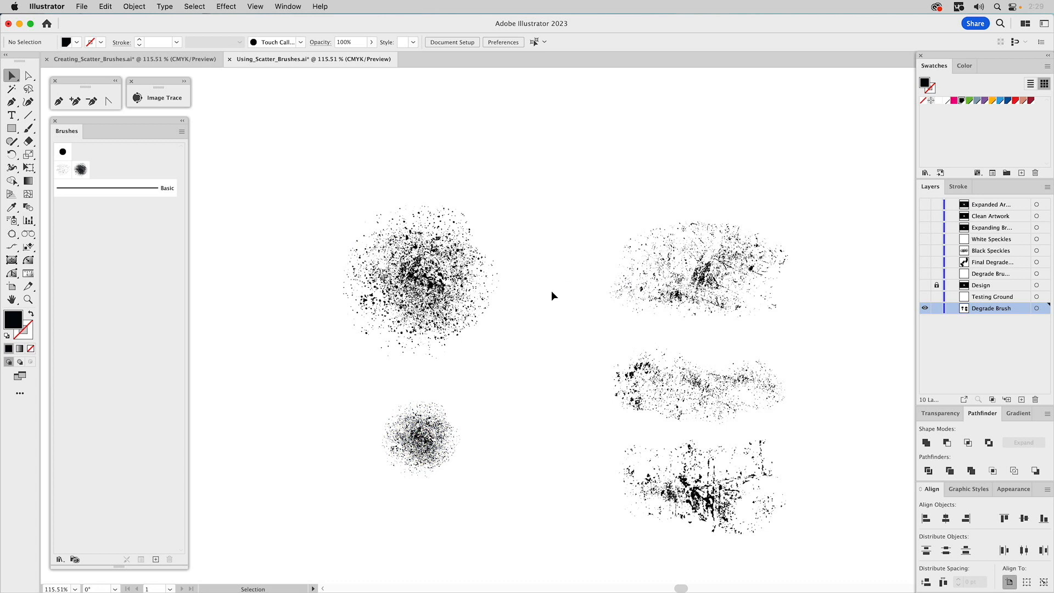
- Check the small cluster's anchor point and path counts in PathScribe, and collapse the panel beside Image Trace
click(429, 424)
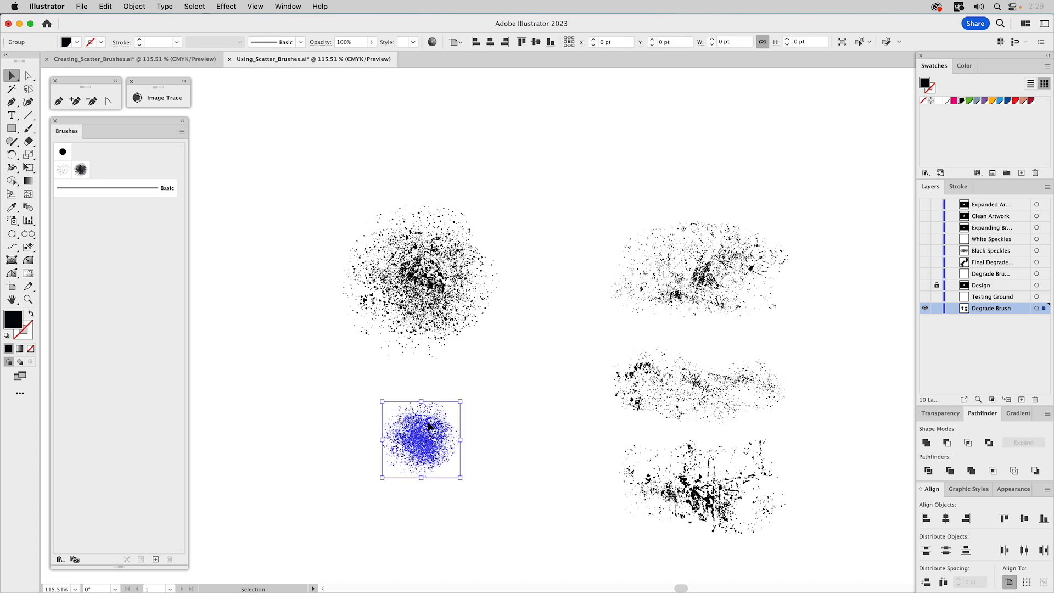
click(286, 7)
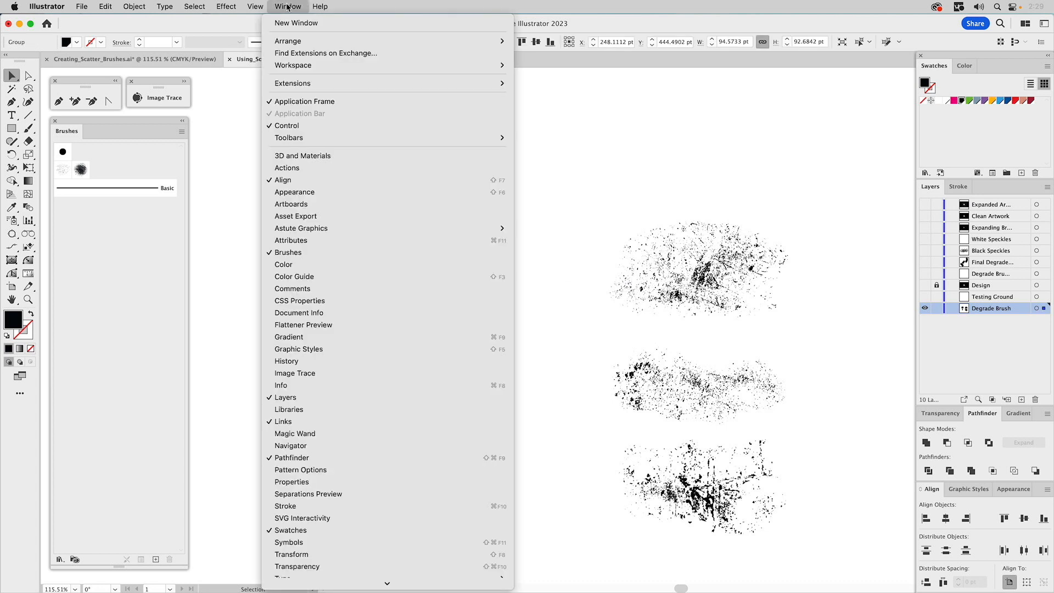
mouse_move(296, 233)
click(541, 312)
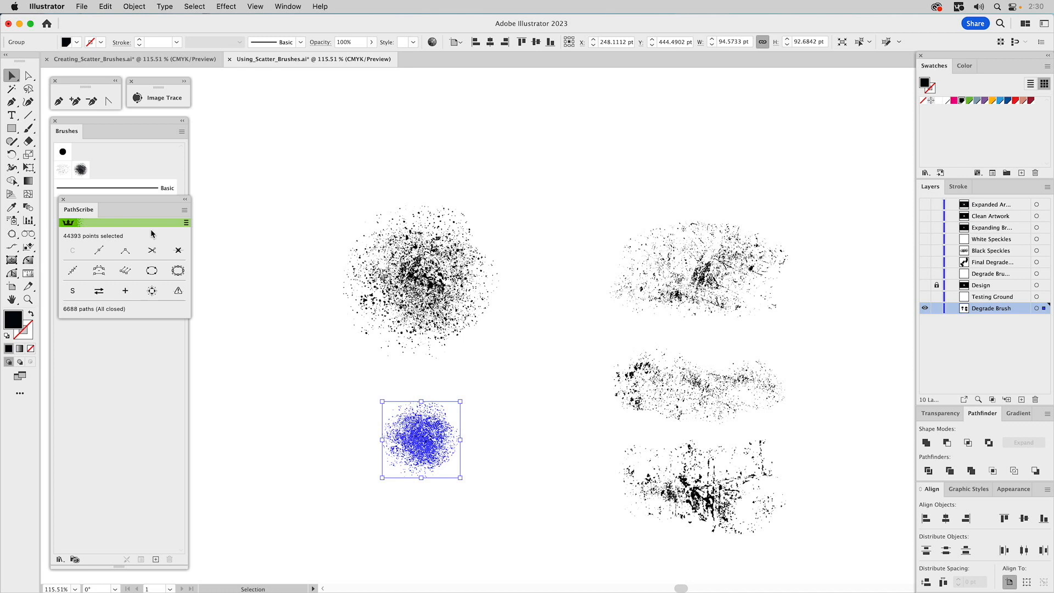
mouse_move(108, 202)
mouse_down()
mouse_move(296, 131)
mouse_move(241, 87)
mouse_move(252, 81)
mouse_up()
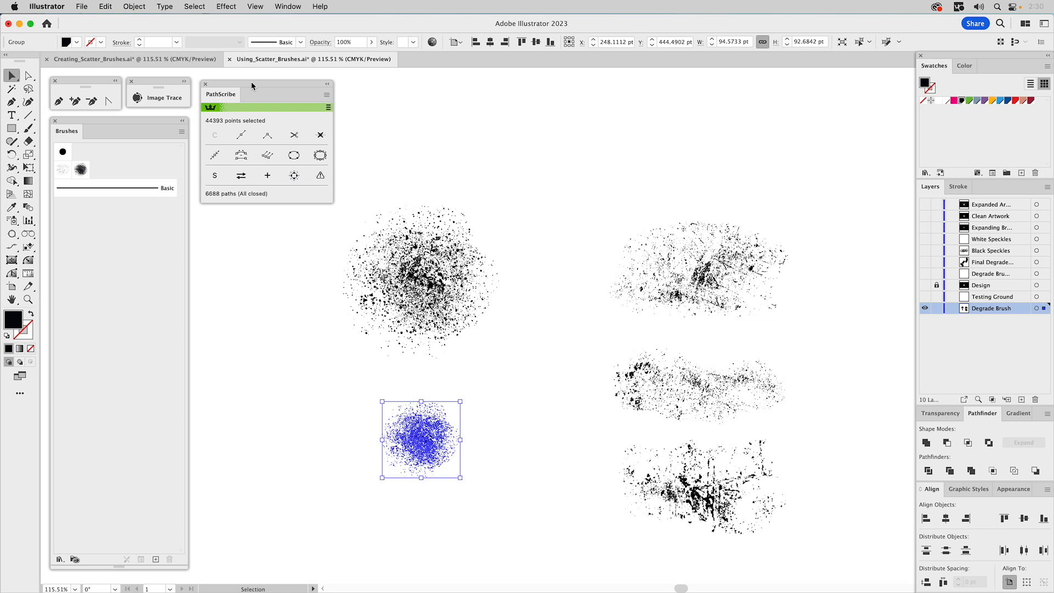
click(327, 84)
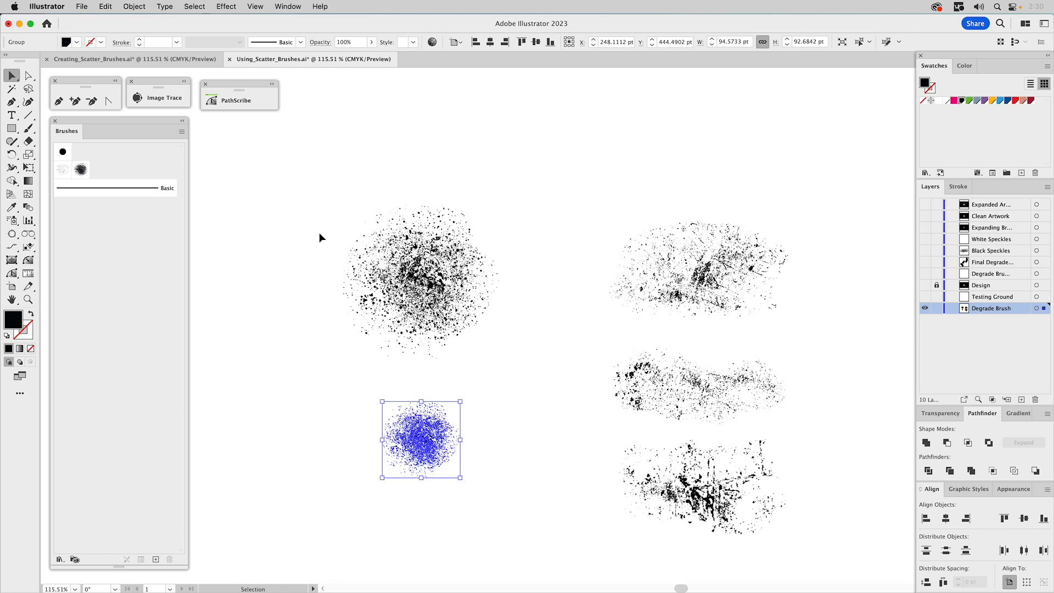
- Simplify the small cluster's paths with a 51% simplify curve and a 55° corner point angle threshold
click(134, 6)
mouse_move(148, 302)
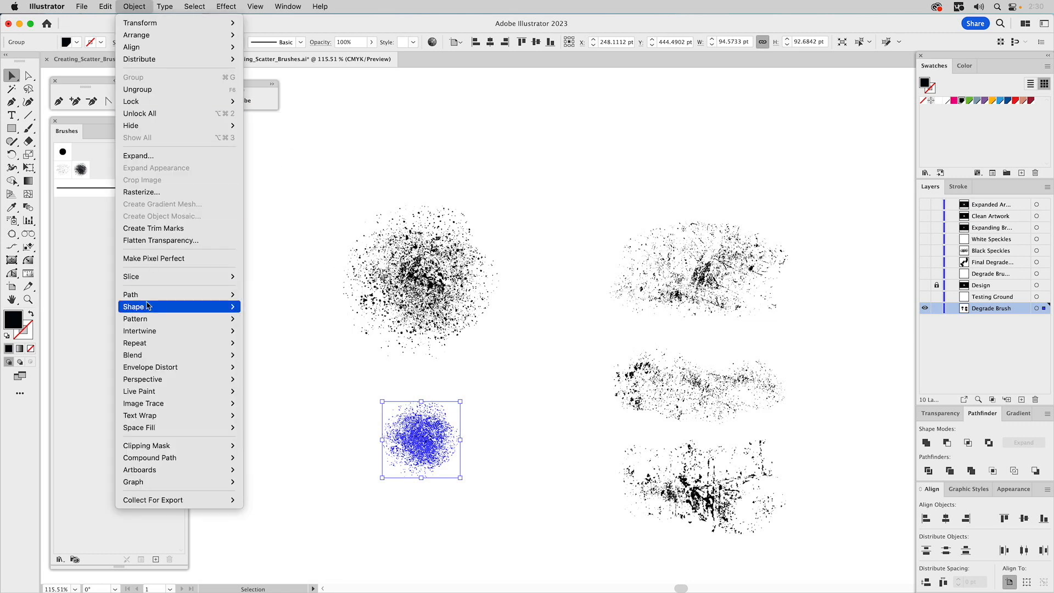
click(262, 380)
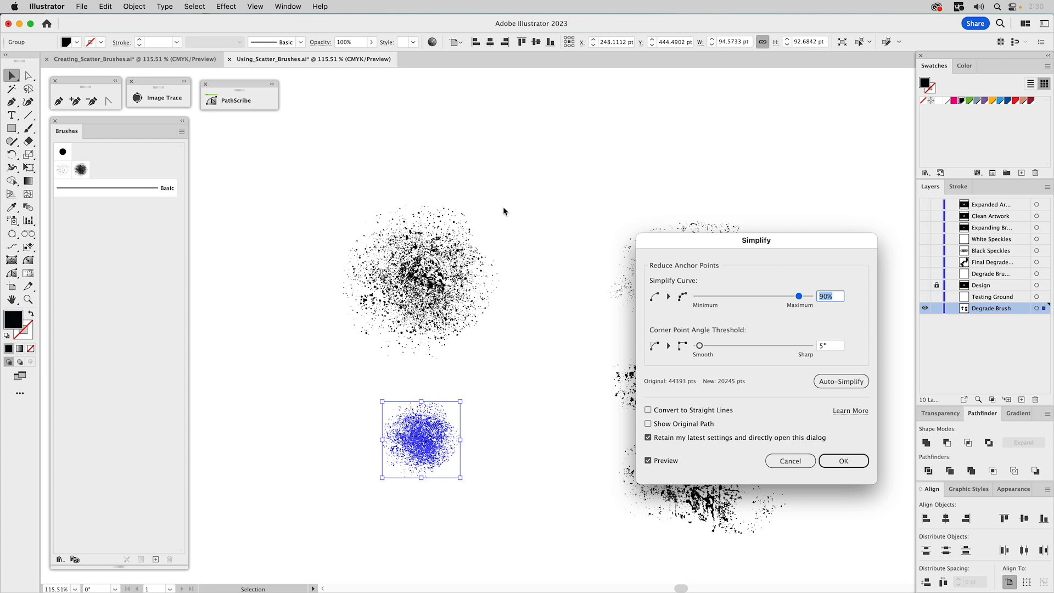
drag(782, 245, 628, 151)
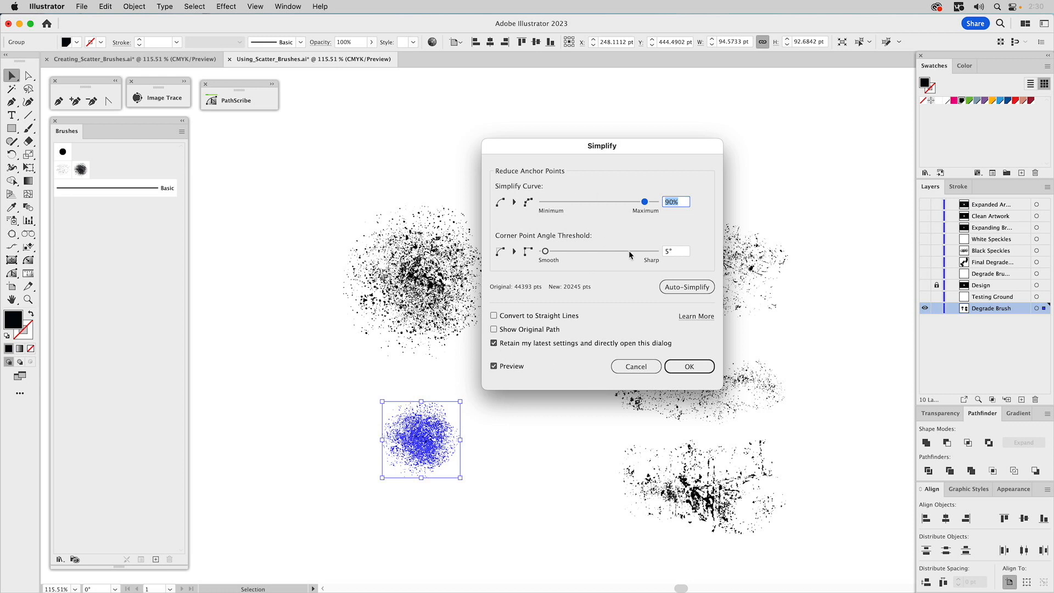
drag(568, 144, 566, 273)
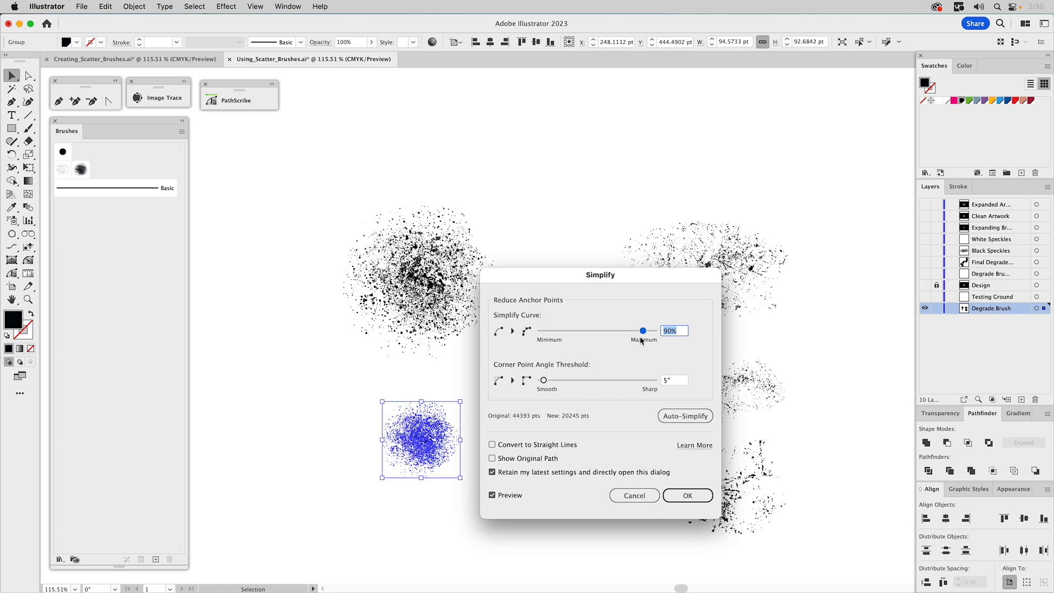
drag(643, 331, 598, 338)
drag(544, 382, 577, 387)
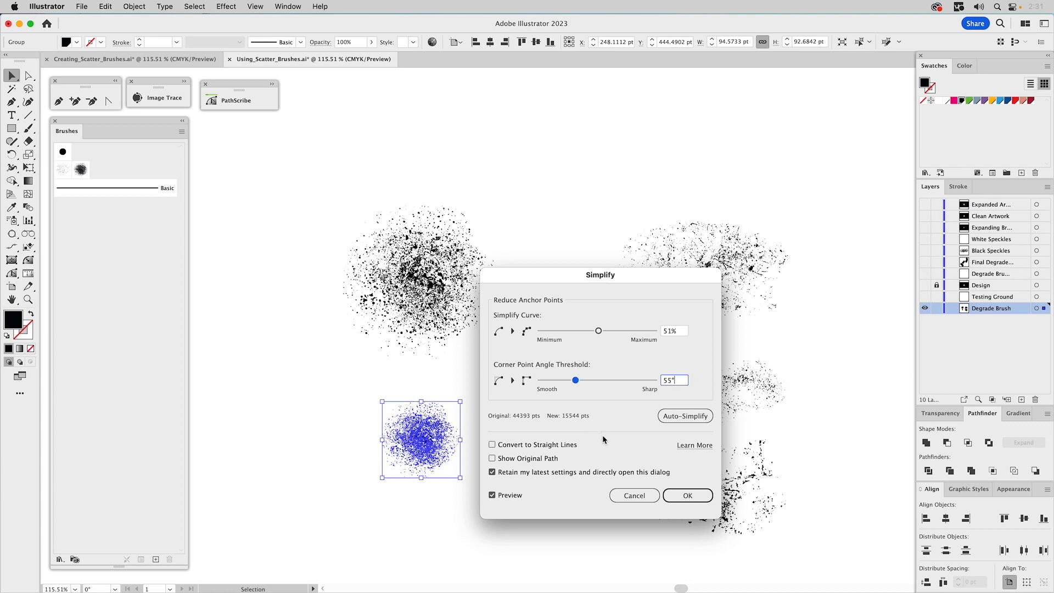
click(673, 494)
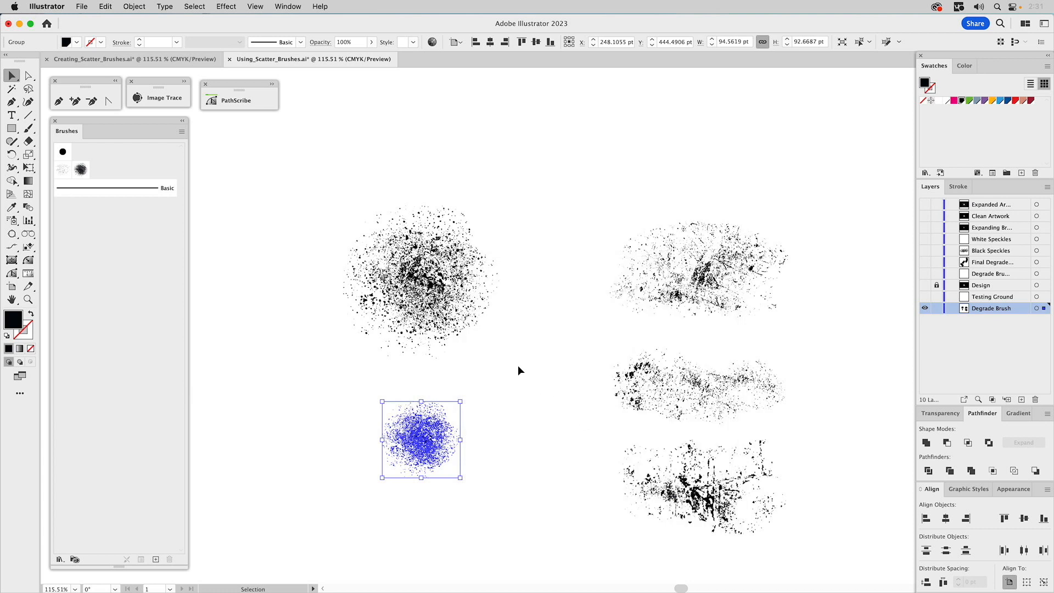
click(518, 367)
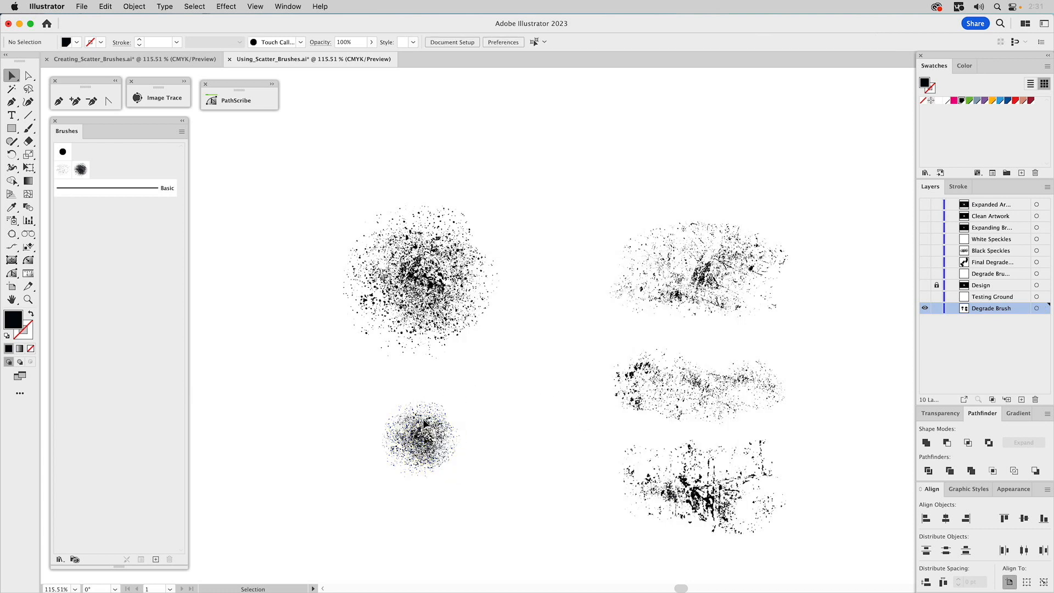
- Start a new scatter brush from the simplified small cluster and name it Degrade_Brush
click(425, 423)
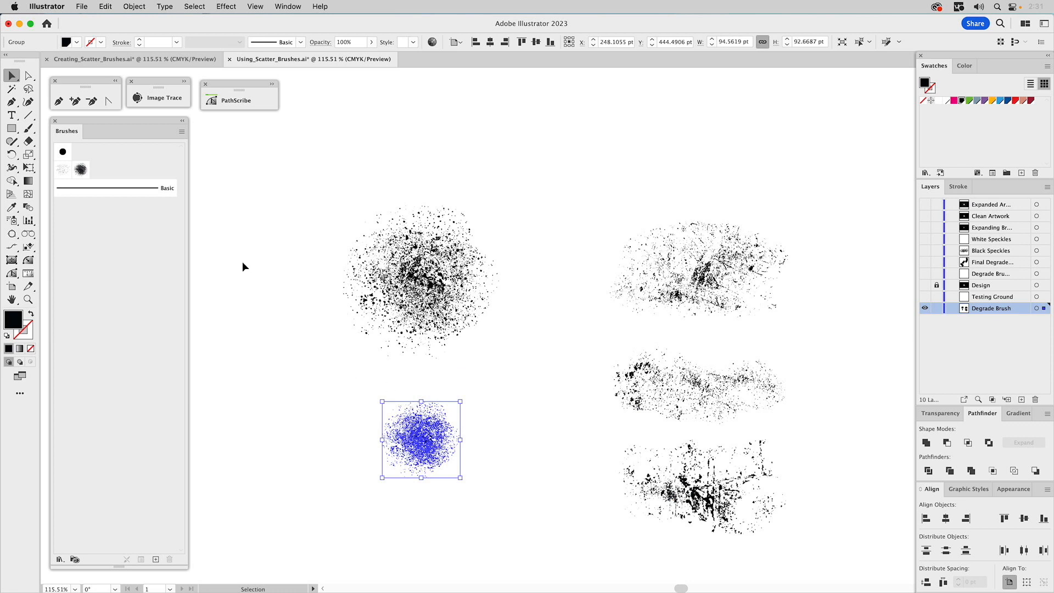
click(156, 559)
click(489, 324)
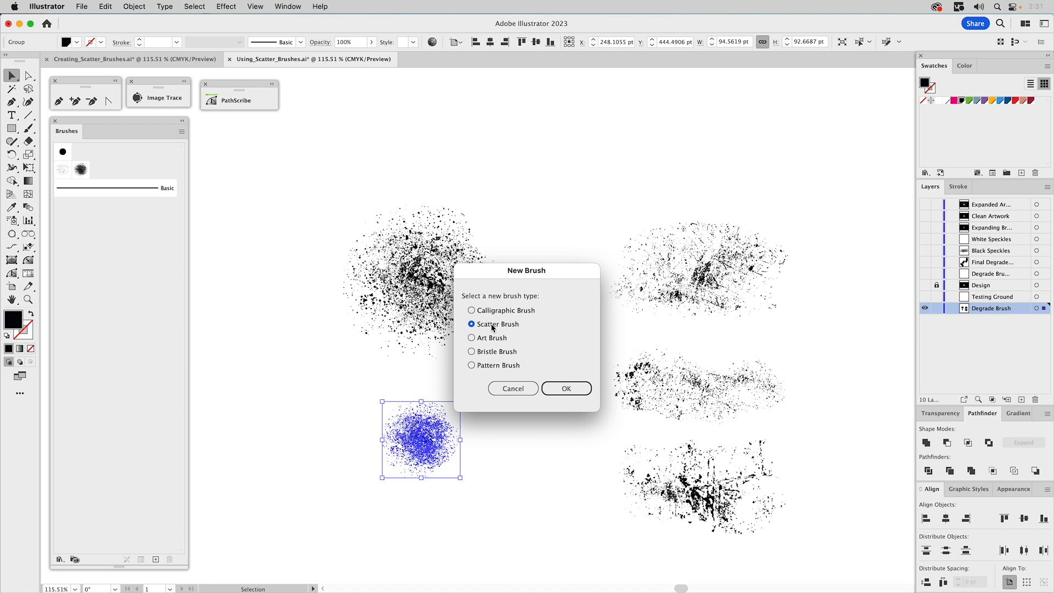
click(571, 387)
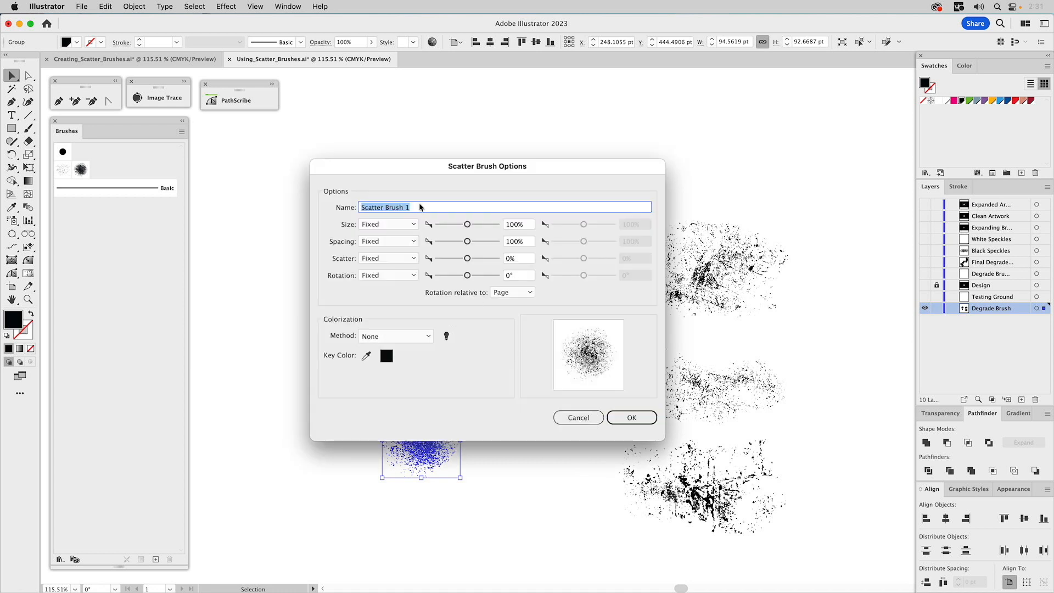
text(Degrade Br)
- Set the brush's size, spacing, scatter and rotation to Random variation
click(395, 222)
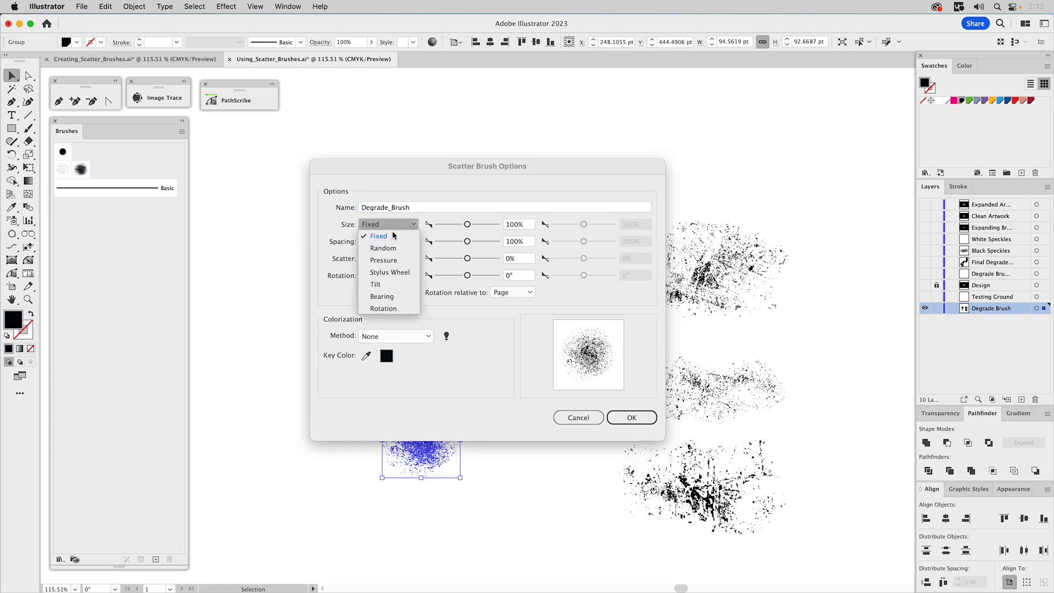
click(393, 244)
click(394, 245)
click(395, 264)
click(395, 258)
click(394, 282)
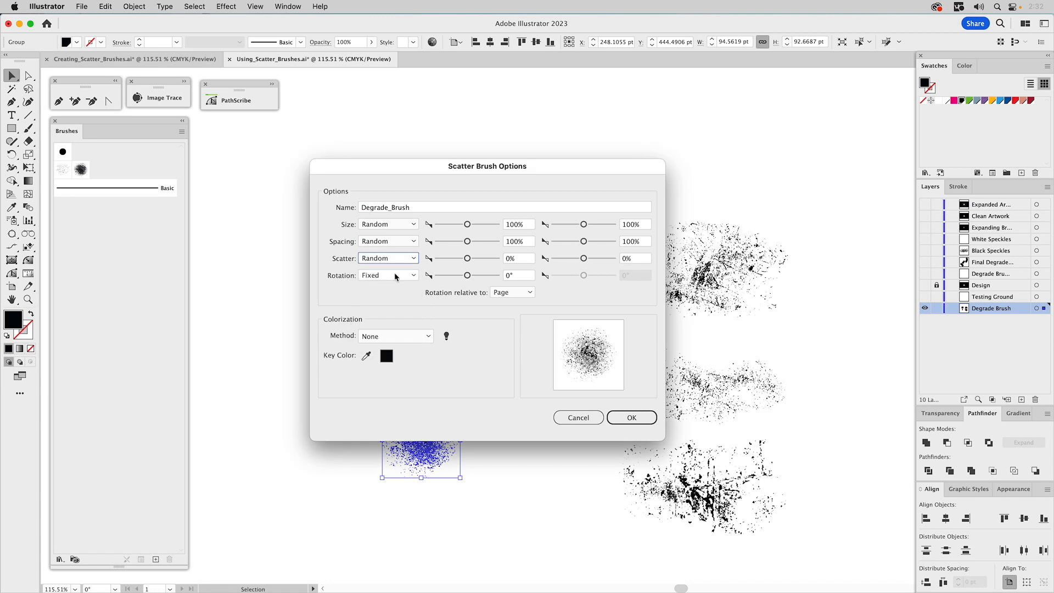
click(393, 275)
click(391, 300)
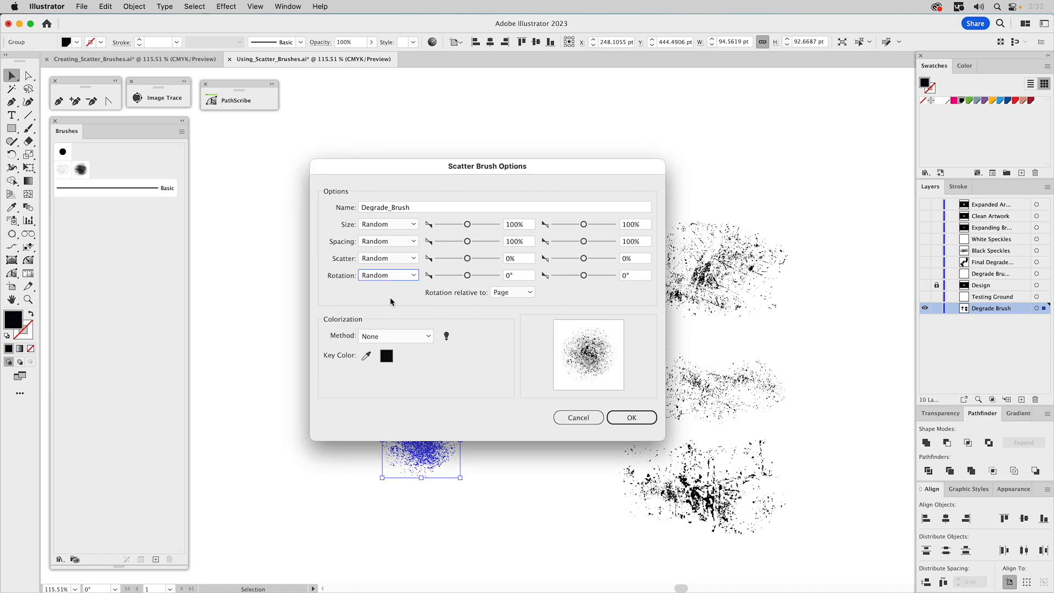
- Make the brush rotation relative to the path and set the colorization method to Tints
click(513, 294)
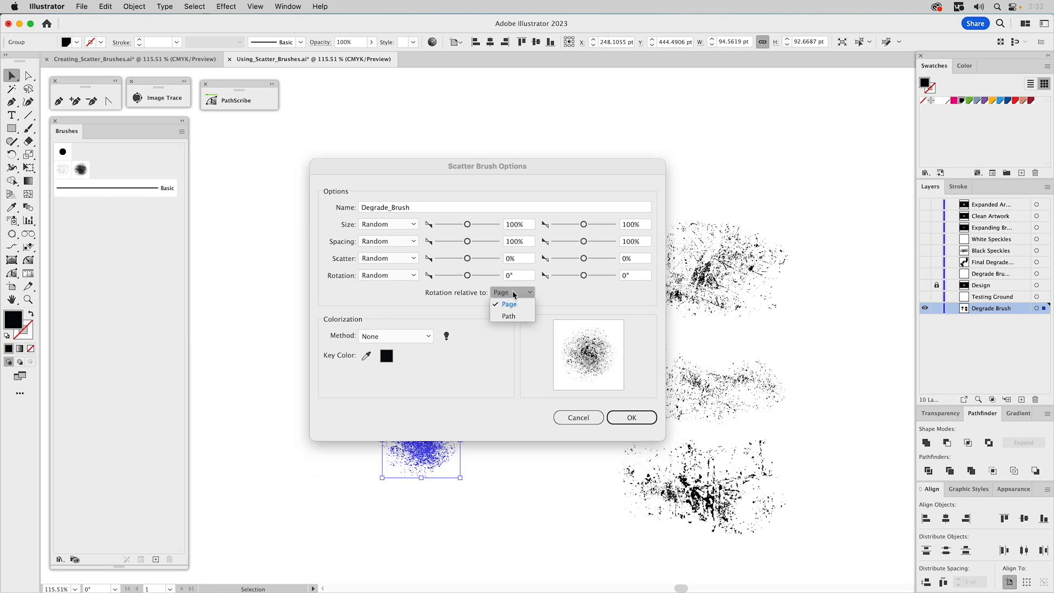
click(509, 317)
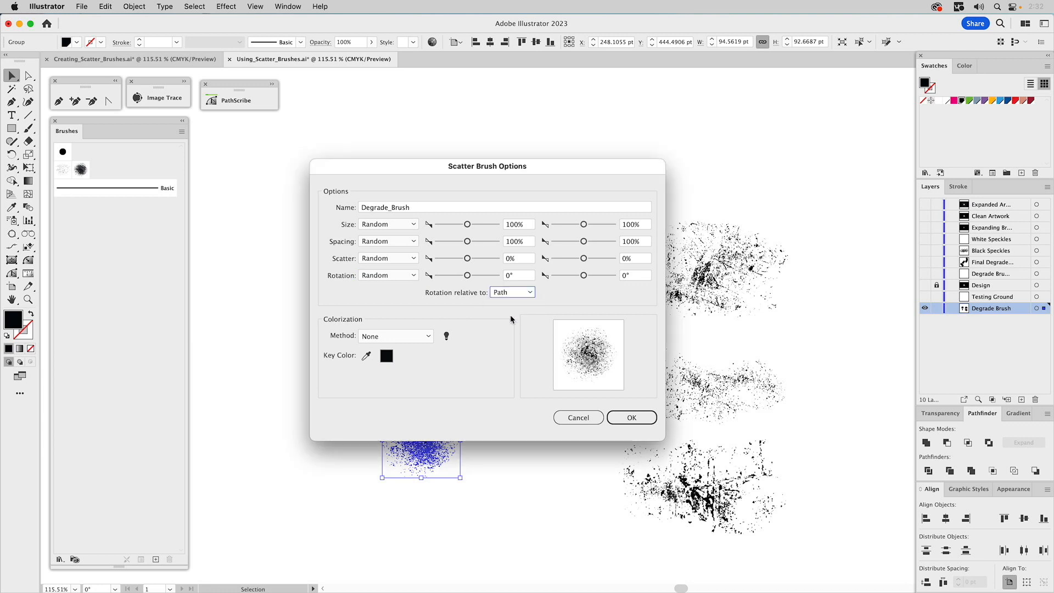
click(410, 337)
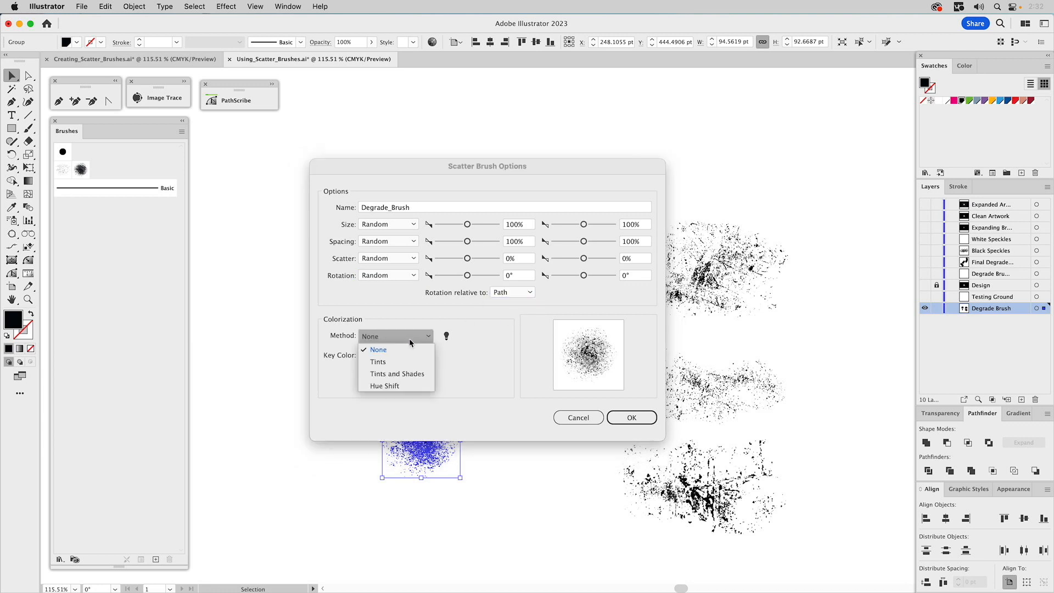
click(388, 362)
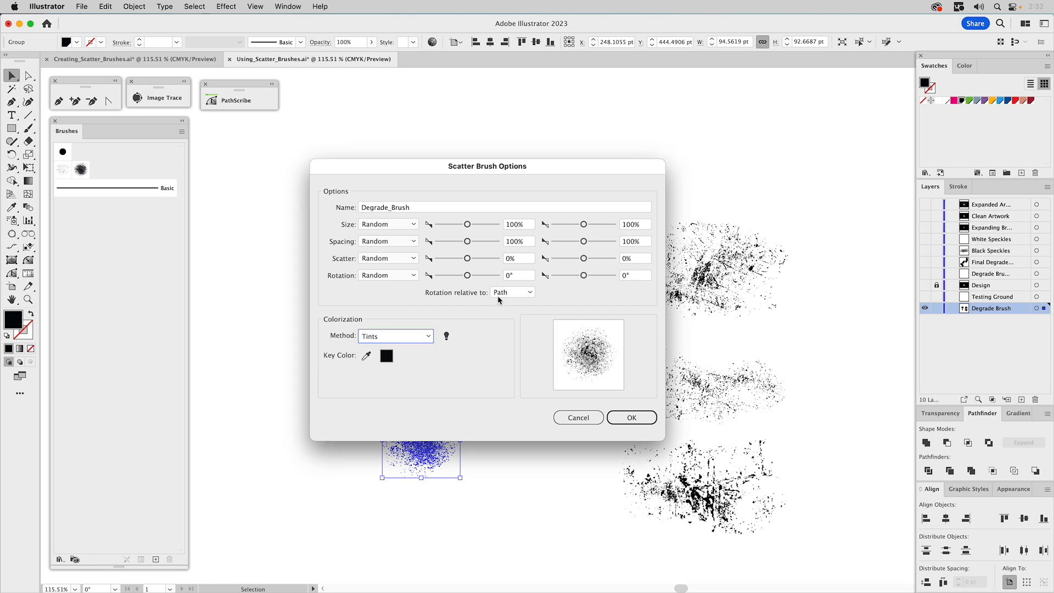
- Set the brush's random size range to 90–110% and its spacing range to 30–40%
click(514, 225)
text(90)
click(630, 225)
text(110)
click(513, 242)
text(30)
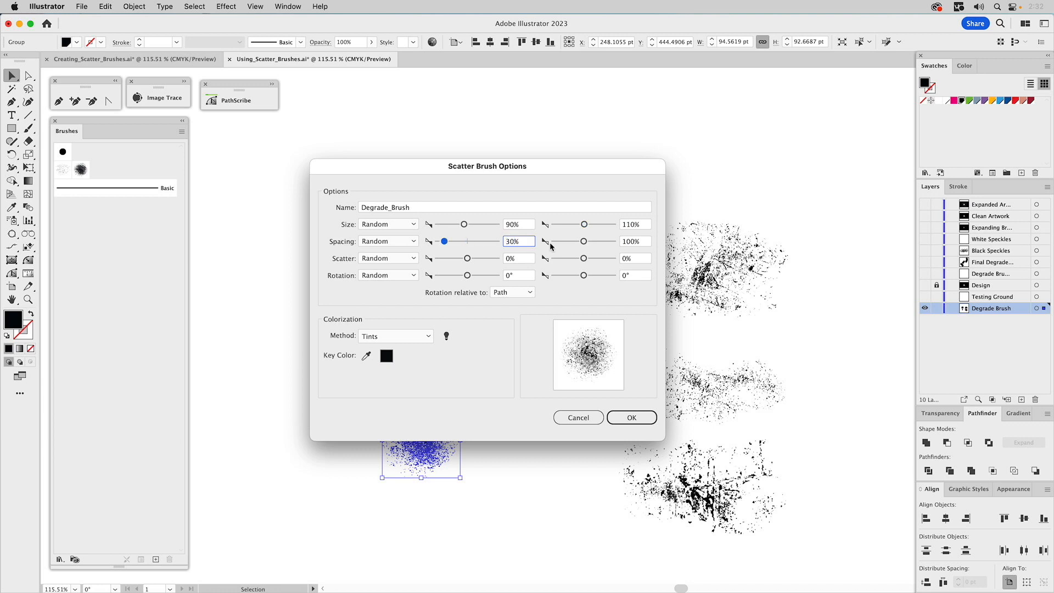
click(625, 242)
text(40)
- Set the scatter range to 2–3% and the rotation range to -170° to 180°, save the brush, and deselect the artwork
click(509, 260)
text(2)
click(626, 259)
click(510, 276)
text(-170)
click(625, 278)
text(180)
click(639, 240)
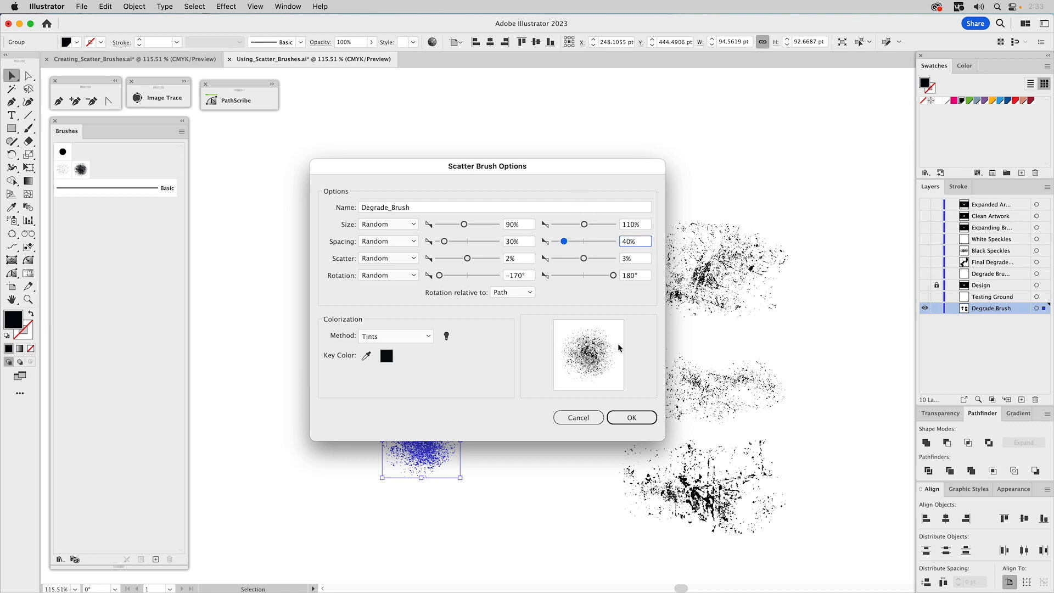
click(635, 418)
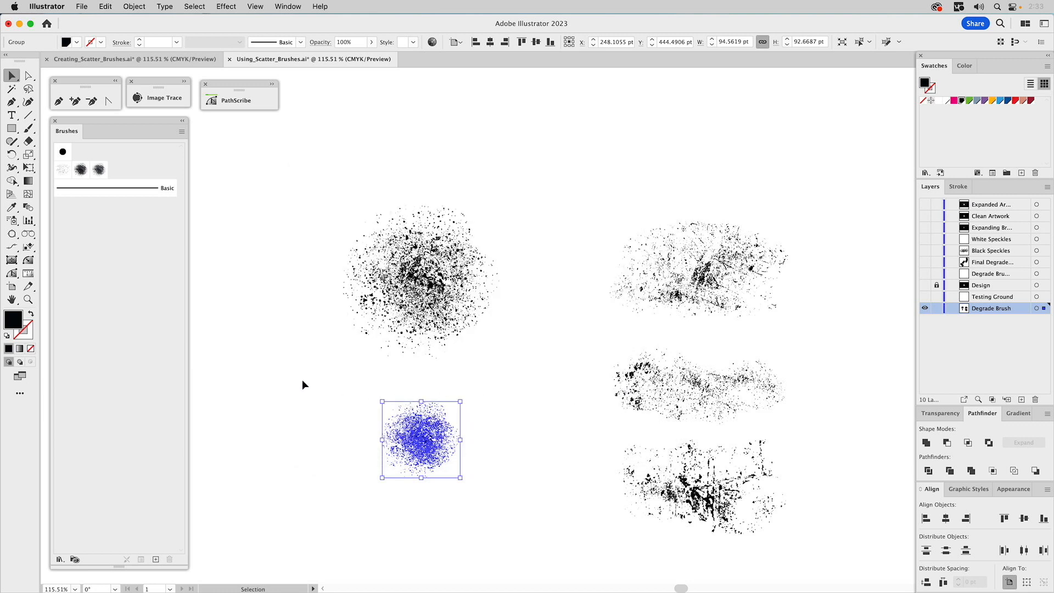
click(300, 381)
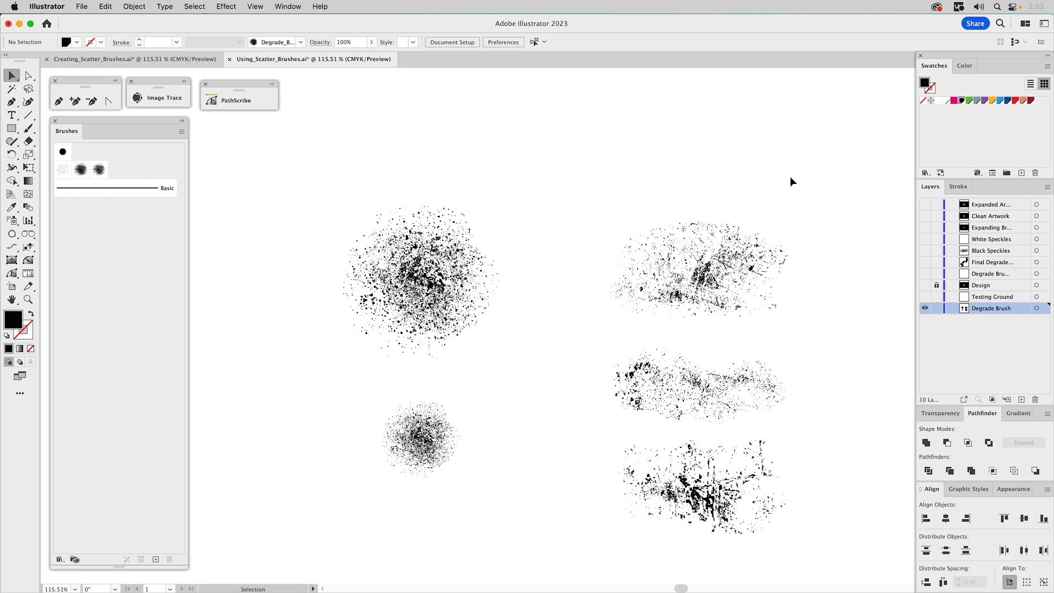
- Show only the Testing Ground layer in place of Degrade Brush, make it active, and choose the dark red swatch as the fill color
click(925, 297)
click(925, 308)
click(987, 299)
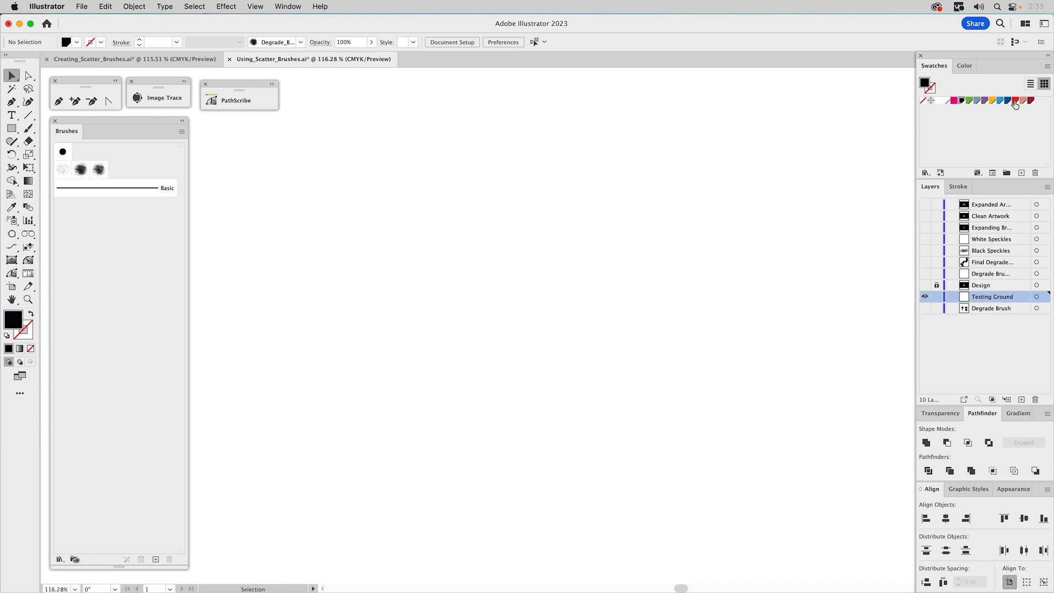
click(1032, 102)
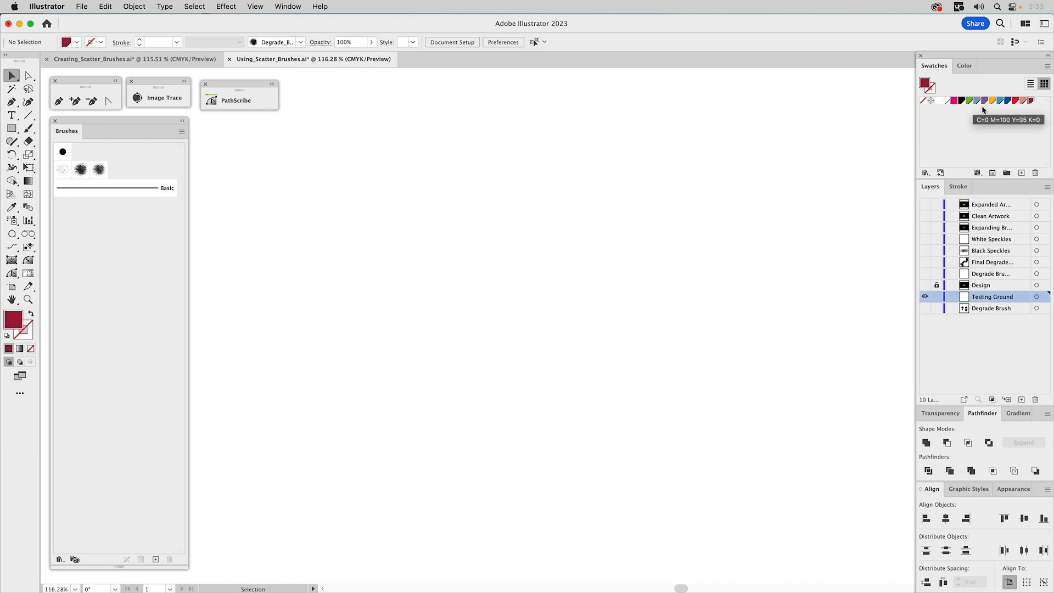
- Paint a wavy dark red test stroke across the artboard with the Degrade scatter brush at 1 pt, and delete it
click(25, 132)
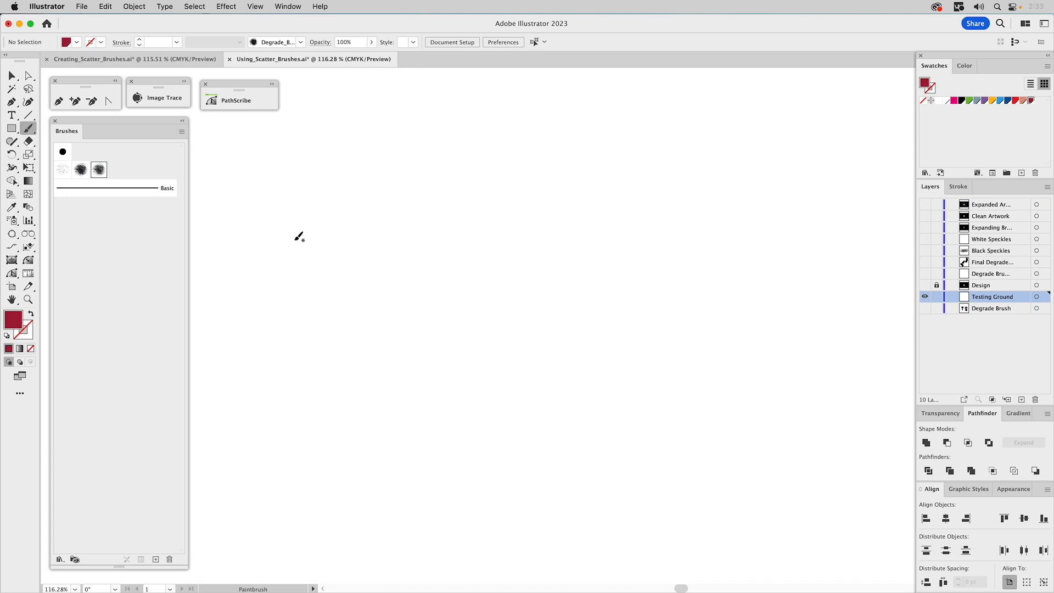
mouse_move(285, 278)
mouse_down()
mouse_move(427, 231)
mouse_move(734, 265)
mouse_move(855, 248)
mouse_up()
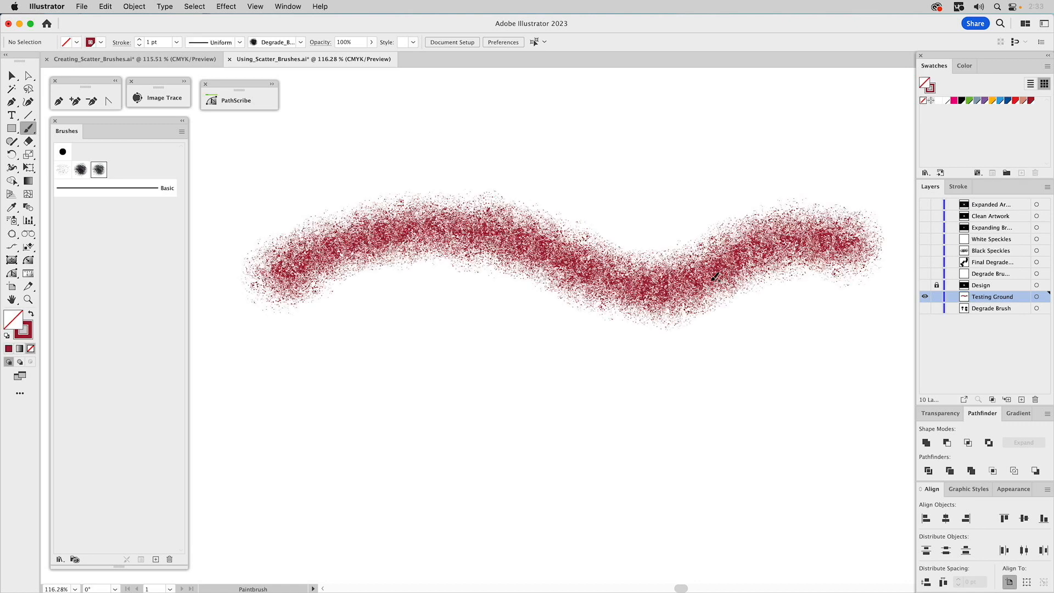
super+click(587, 261)
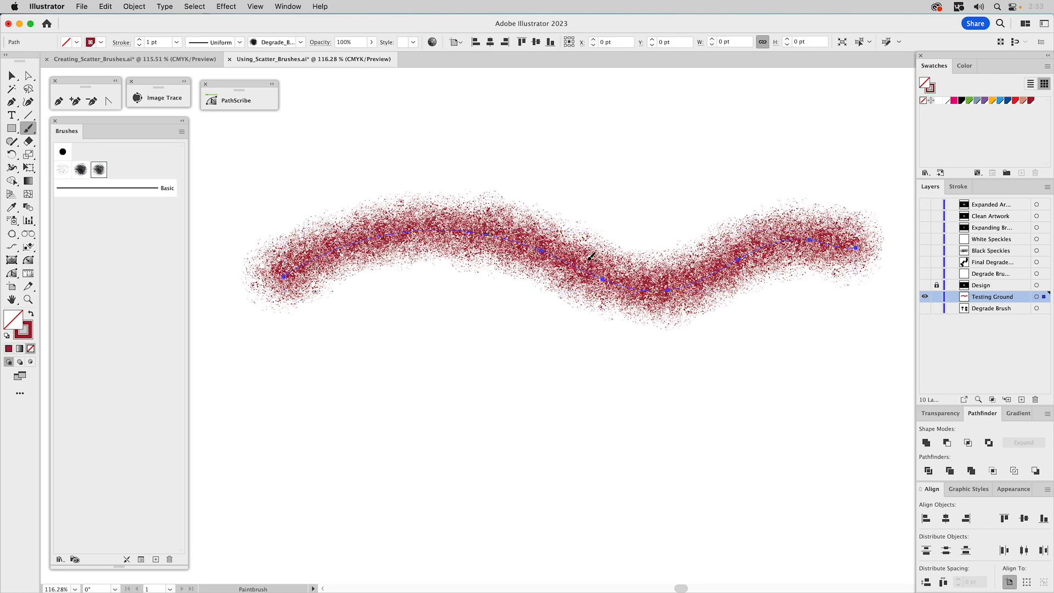
key(Delete)
- Set the stroke weight to 3 pt, paint a coarser test stroke across the artboard, and delete it
click(960, 187)
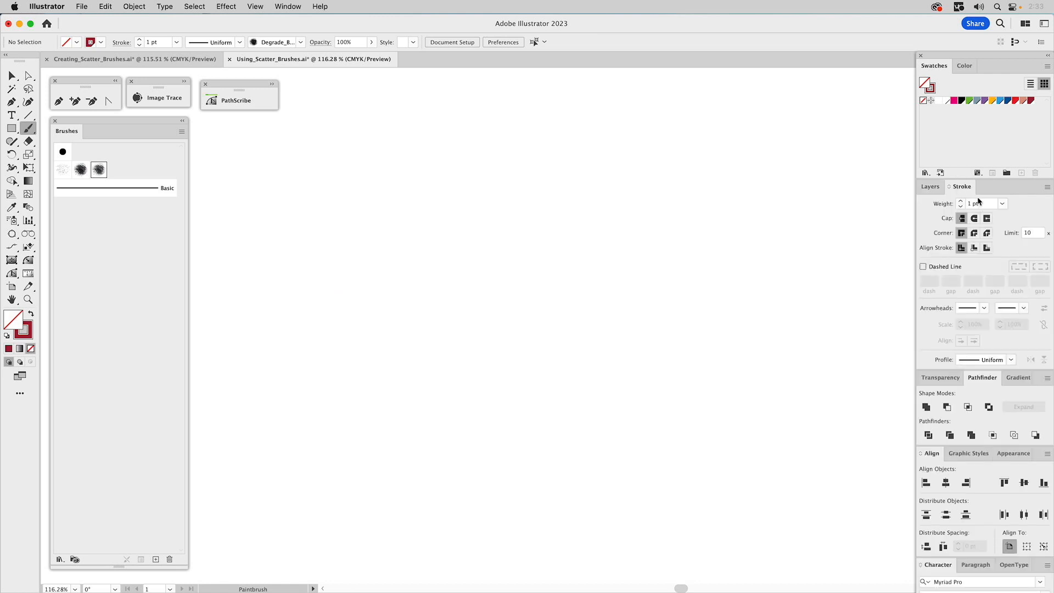
click(963, 202)
click(961, 203)
mouse_move(346, 282)
mouse_down()
mouse_move(676, 308)
mouse_move(769, 283)
mouse_up()
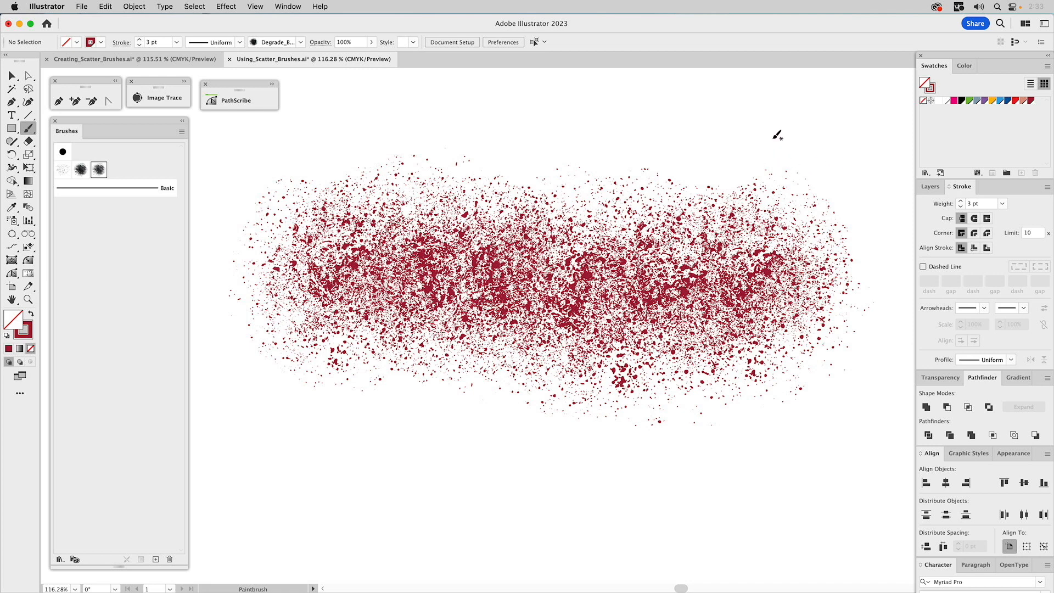
key(super+a)
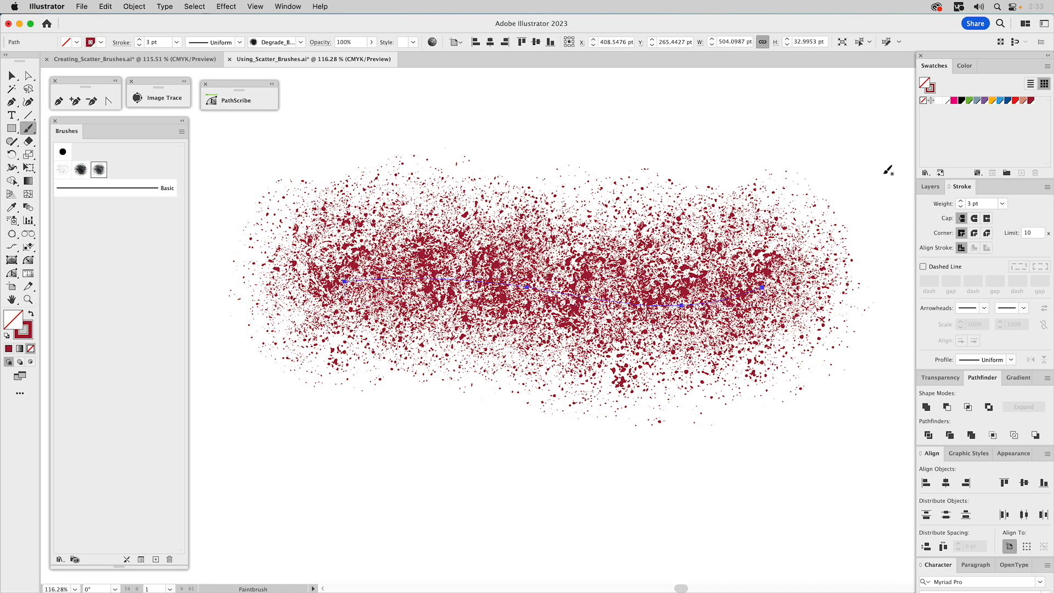
key(Delete)
- Hide the Testing Ground layer, show the Design layer and the Degrade Bru... layer above it, and make the latter active
click(931, 187)
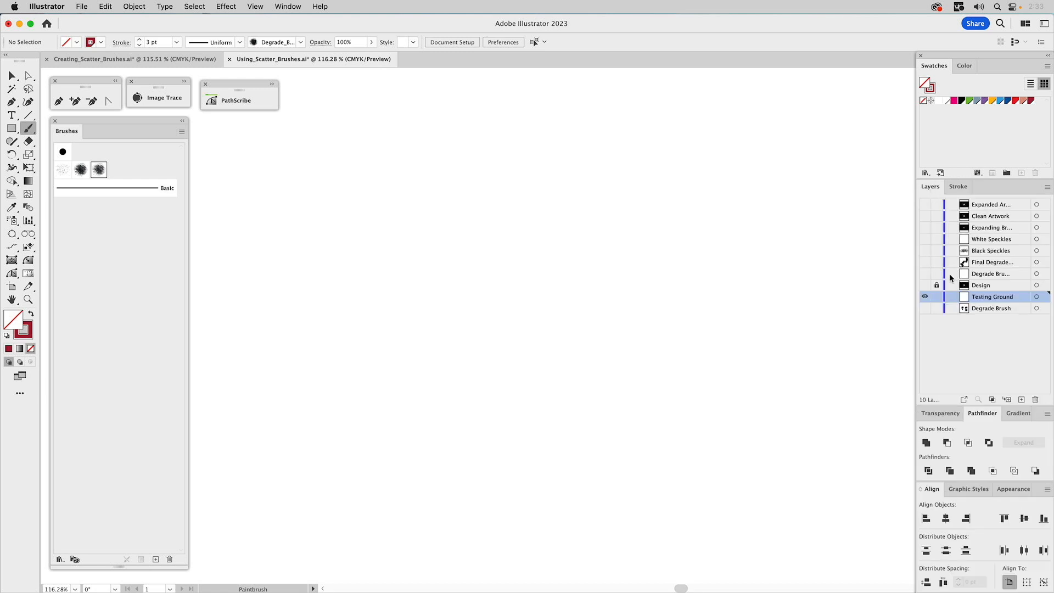
click(925, 285)
click(926, 297)
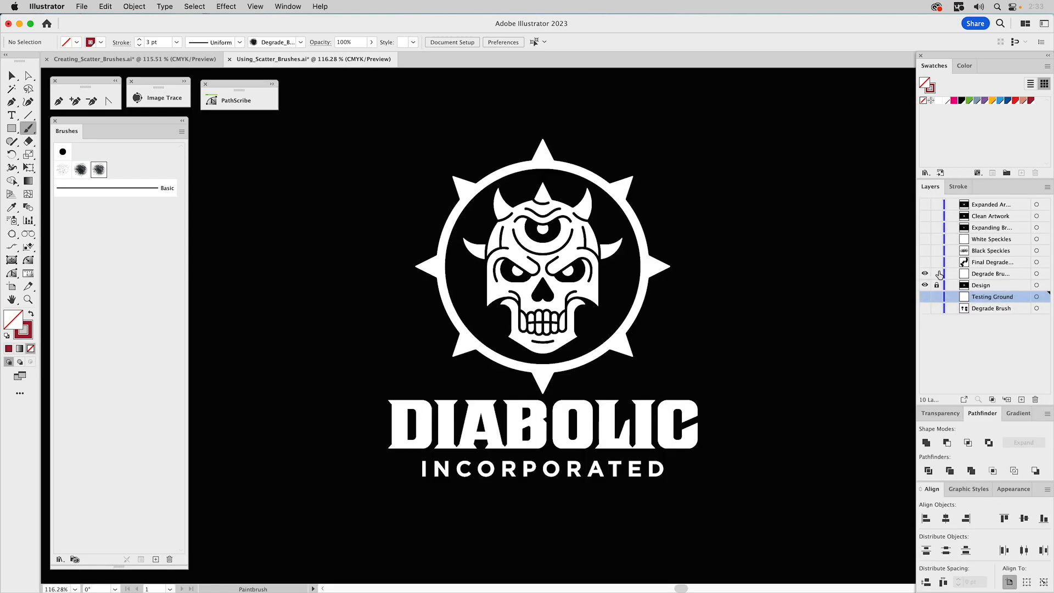
click(981, 274)
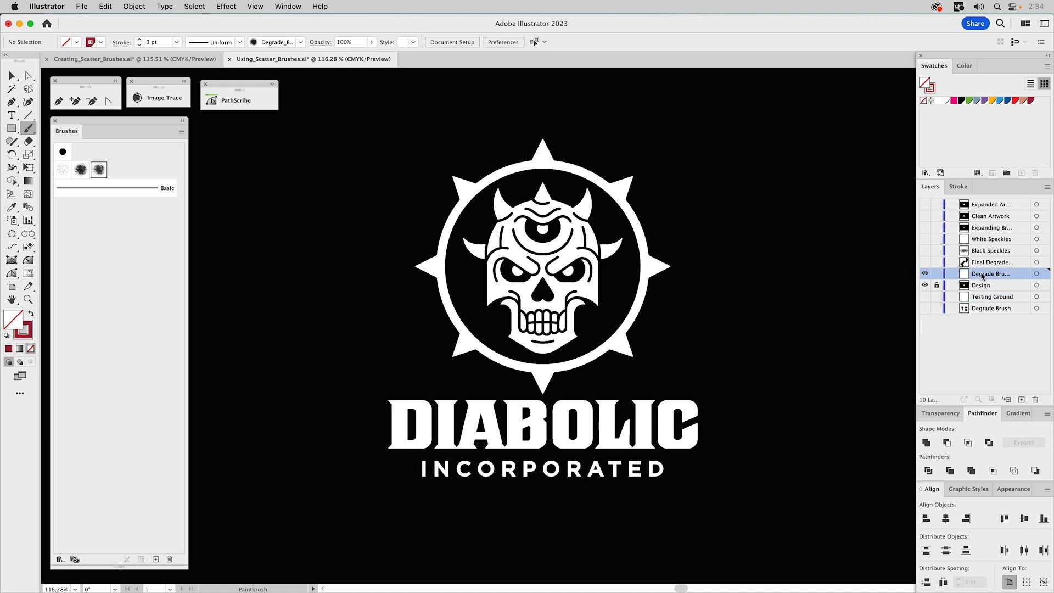
- Set the stroke weight to 1 pt and the stroke color to black
click(959, 187)
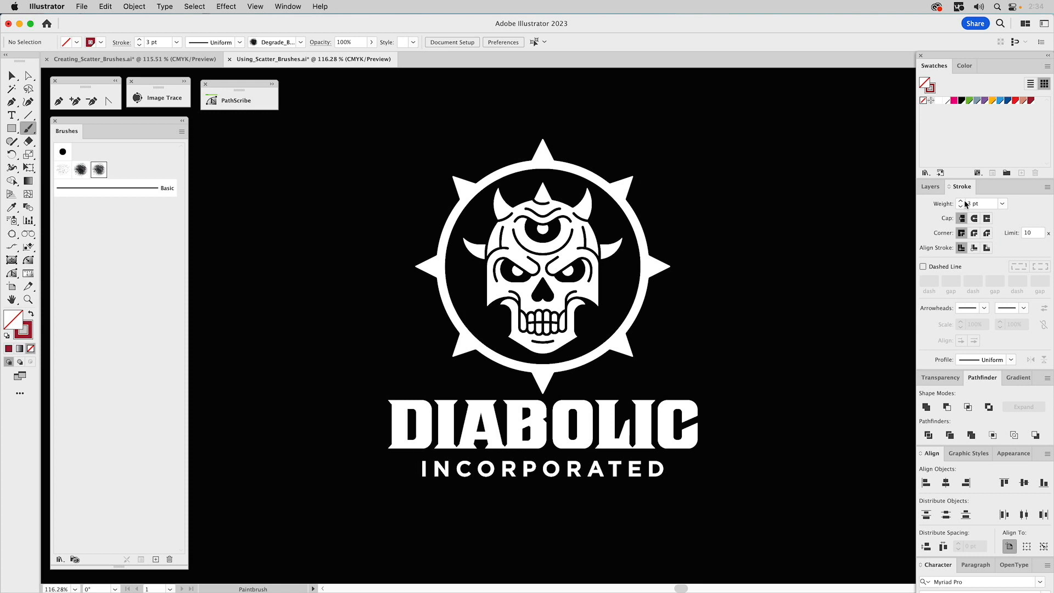
click(960, 206)
click(960, 207)
click(931, 186)
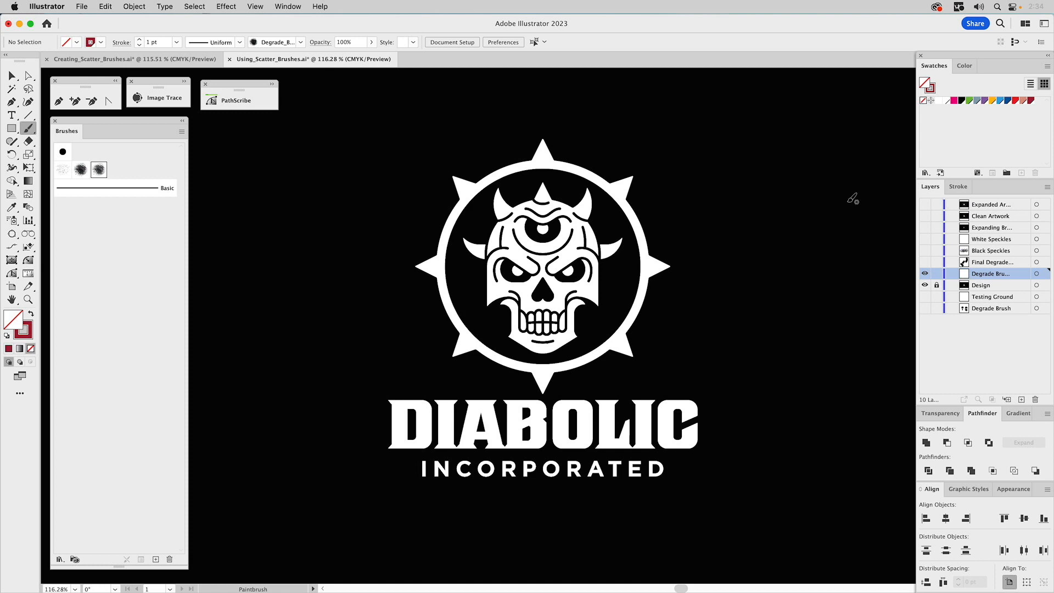
click(962, 103)
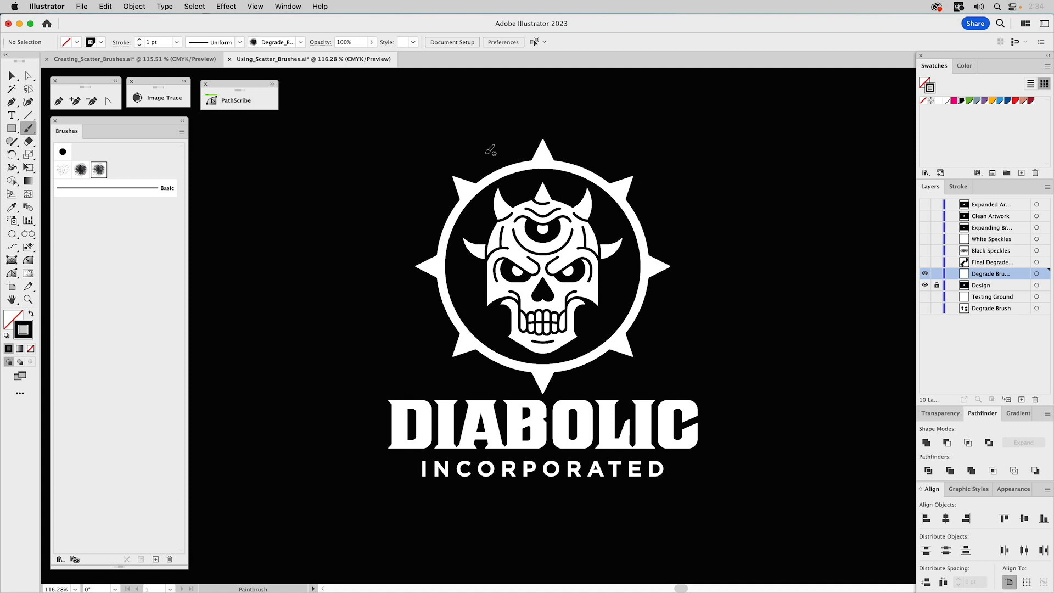
- Set the Paintbrush tool's Fidelity one notch short of Smooth
double_click(29, 128)
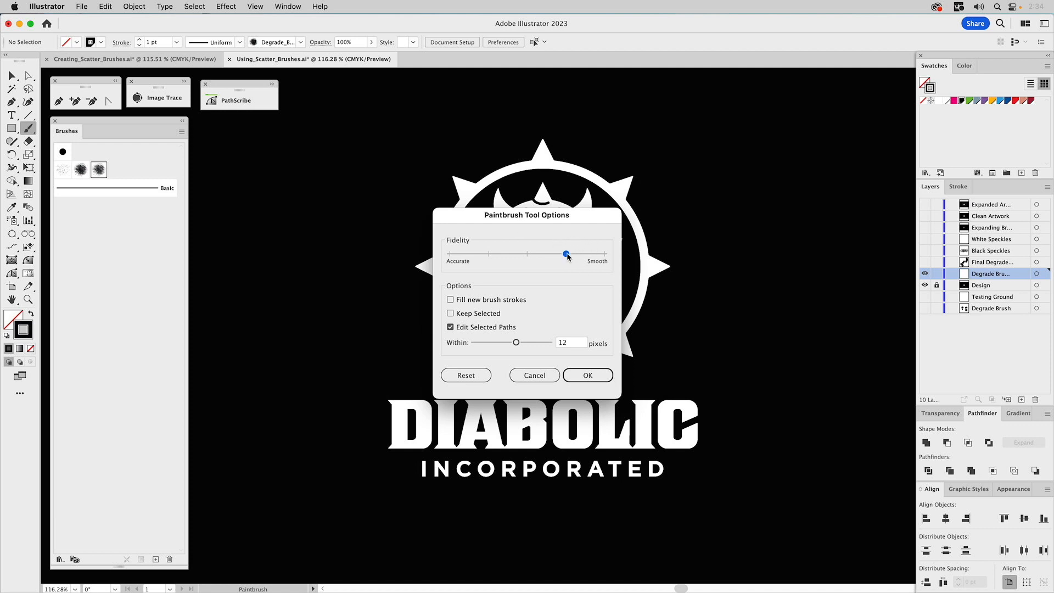
mouse_move(575, 257)
mouse_down()
mouse_move(604, 255)
mouse_move(577, 256)
mouse_up()
click(585, 376)
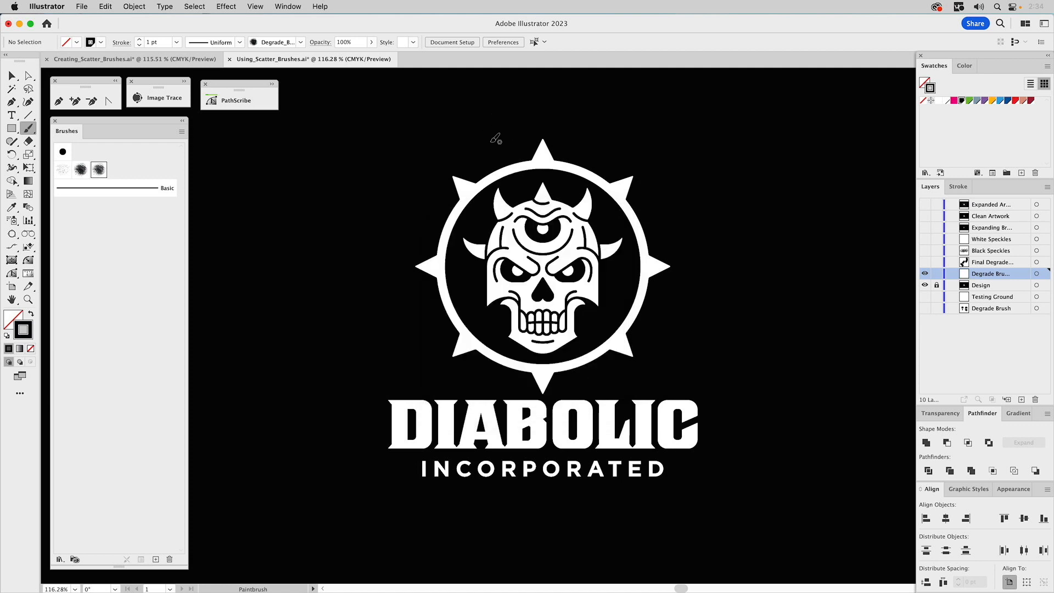
- Paint a black degrade stroke just outside the left side of the spiked ring and set its weight to 1.5 pt
mouse_move(491, 142)
mouse_down()
mouse_move(469, 160)
mouse_move(422, 265)
mouse_move(422, 294)
mouse_move(449, 333)
mouse_up()
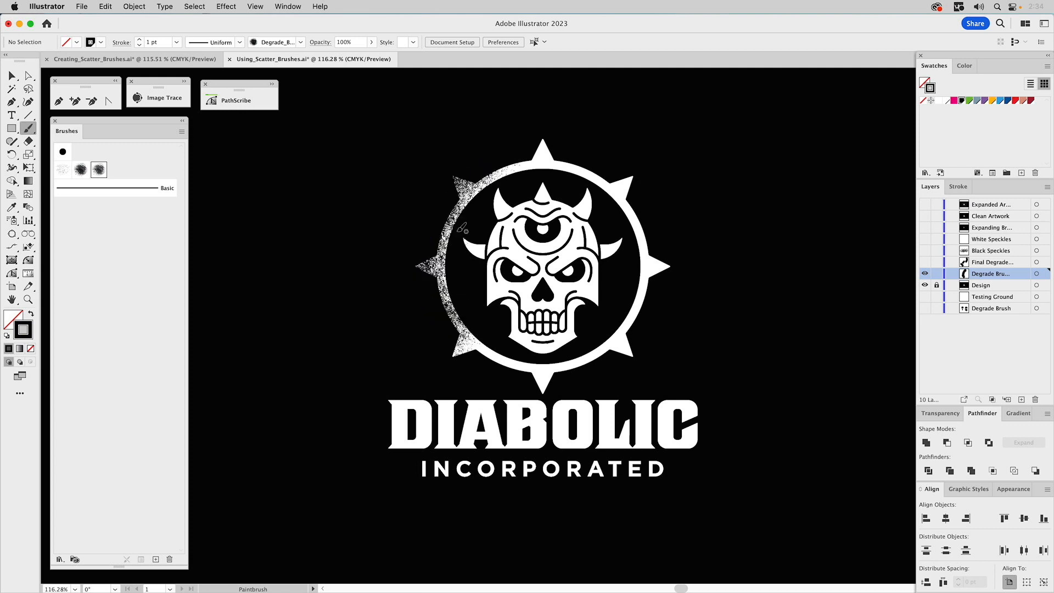
super+click(450, 189)
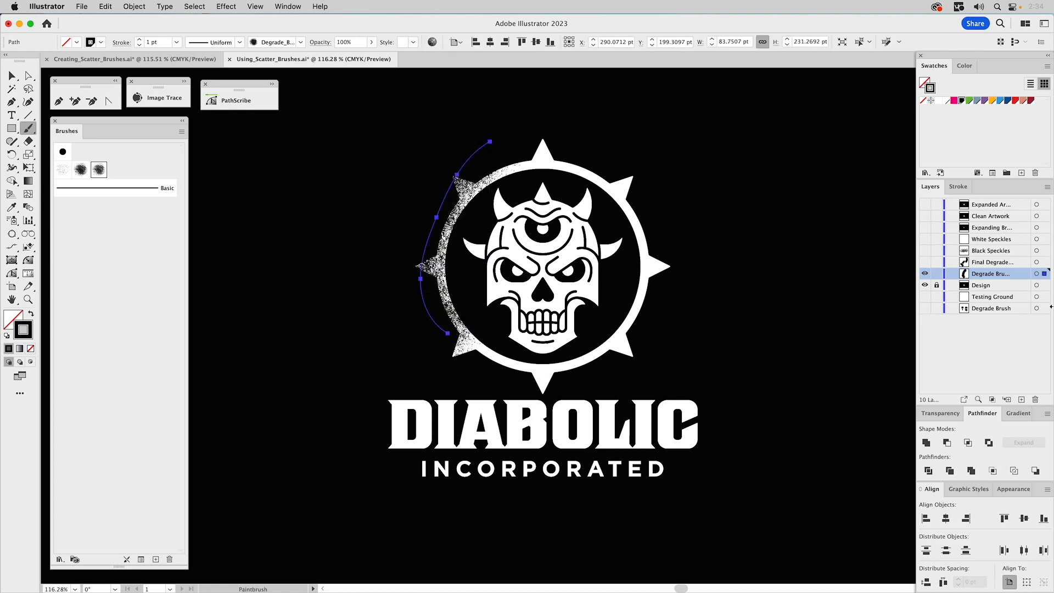
click(961, 187)
click(977, 204)
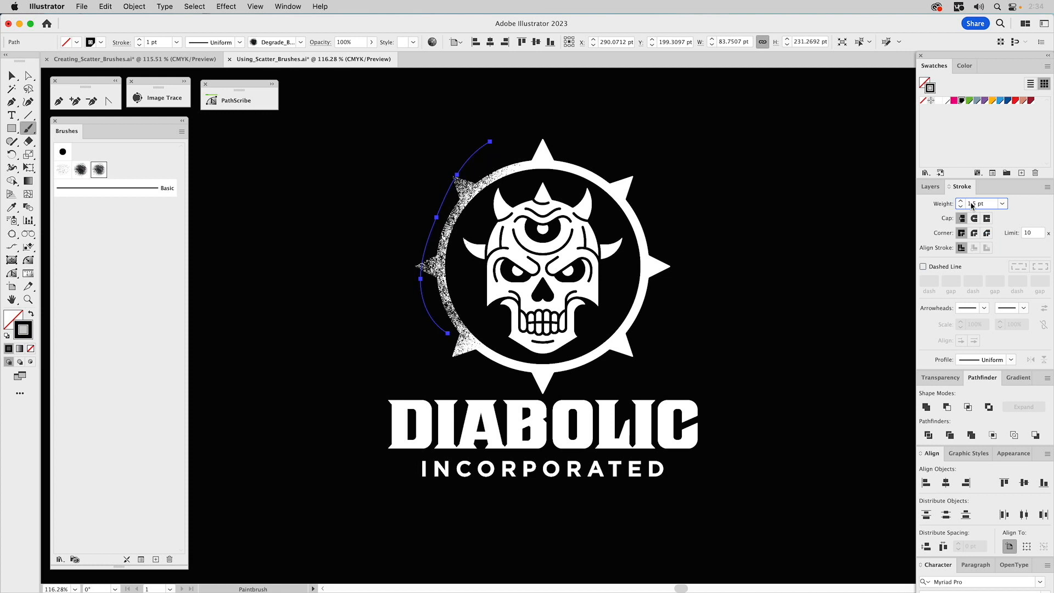
text(.5)
key(Return)
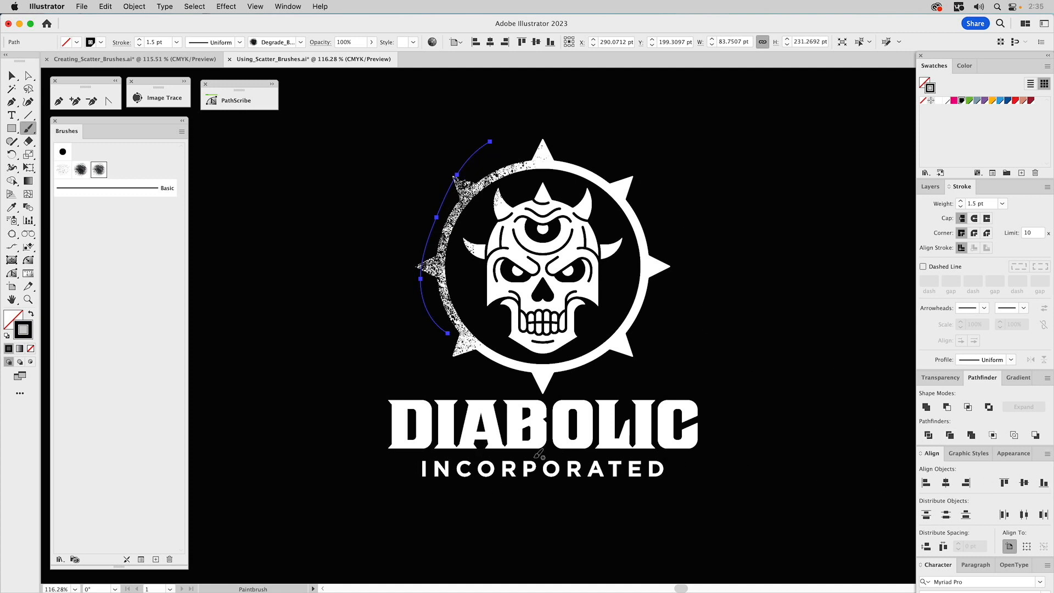
- Paint a 1 pt degrade stroke between the right half of DIABOLIC and the word INCORPORATED, and deselect it
mouse_move(515, 459)
mouse_down()
mouse_move(660, 451)
mouse_move(737, 467)
mouse_up()
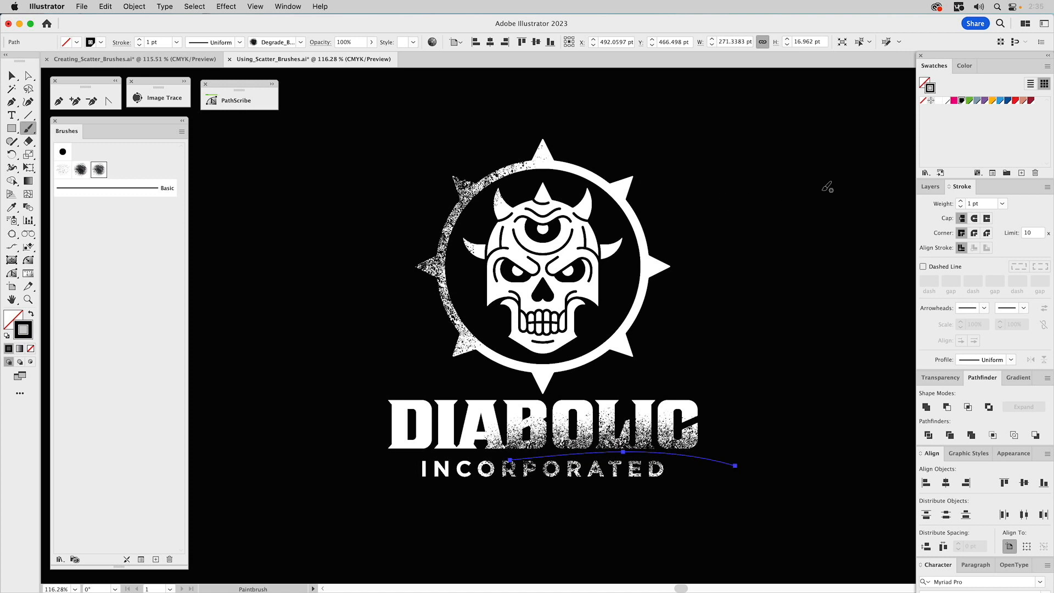
key(super+shift+a)
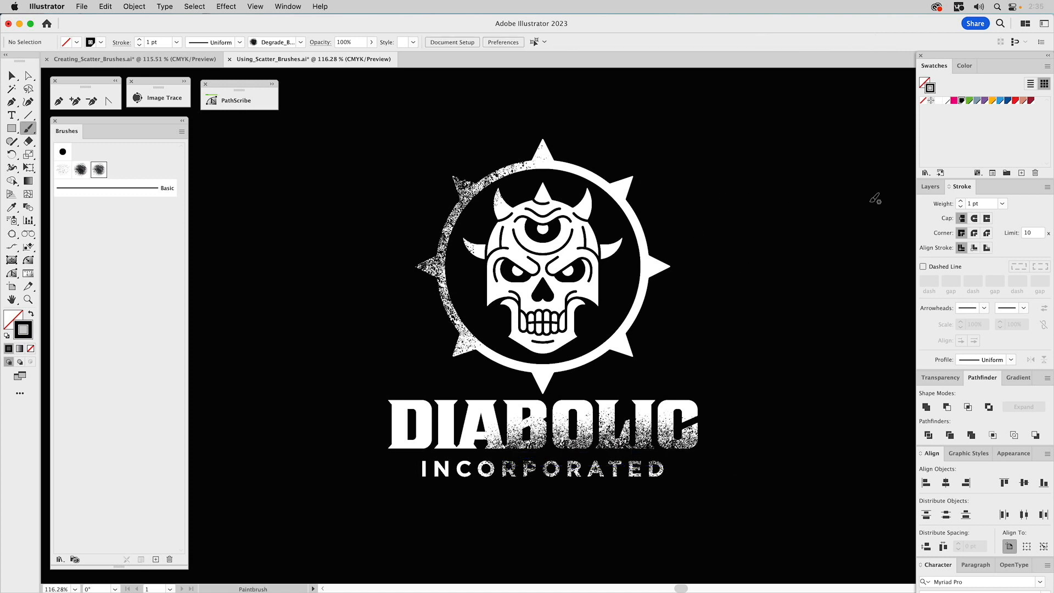
- Degrade the ring's right side with a 3 pt stroke painted well outside it, undoing a first stroke that runs directly along the ring
click(960, 201)
click(960, 201)
mouse_move(642, 210)
mouse_down()
mouse_move(648, 291)
mouse_move(644, 344)
mouse_up()
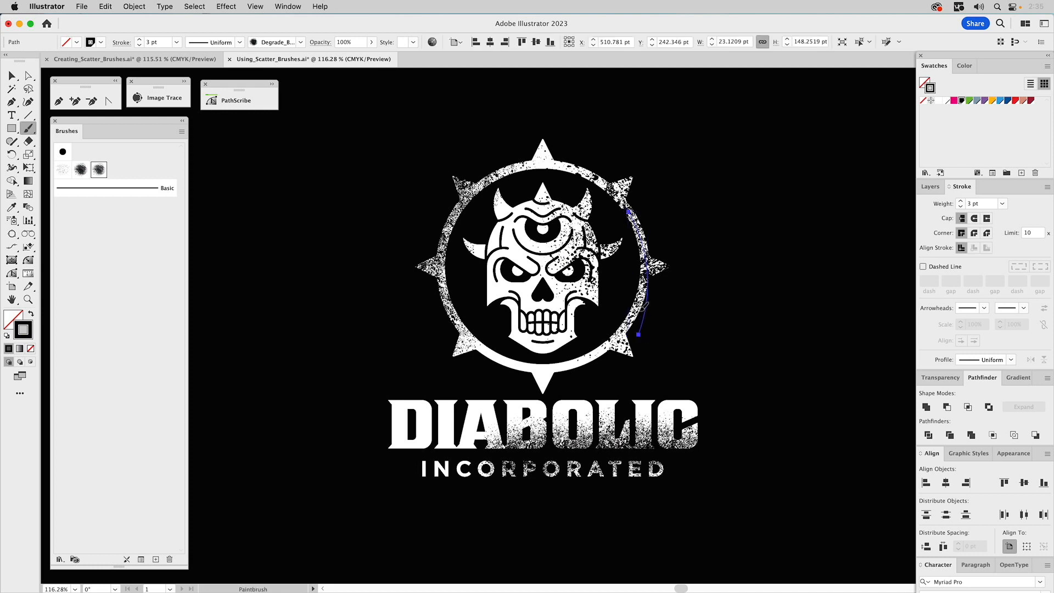
key(super+z)
mouse_move(706, 198)
mouse_down()
mouse_move(717, 249)
mouse_move(703, 368)
mouse_up()
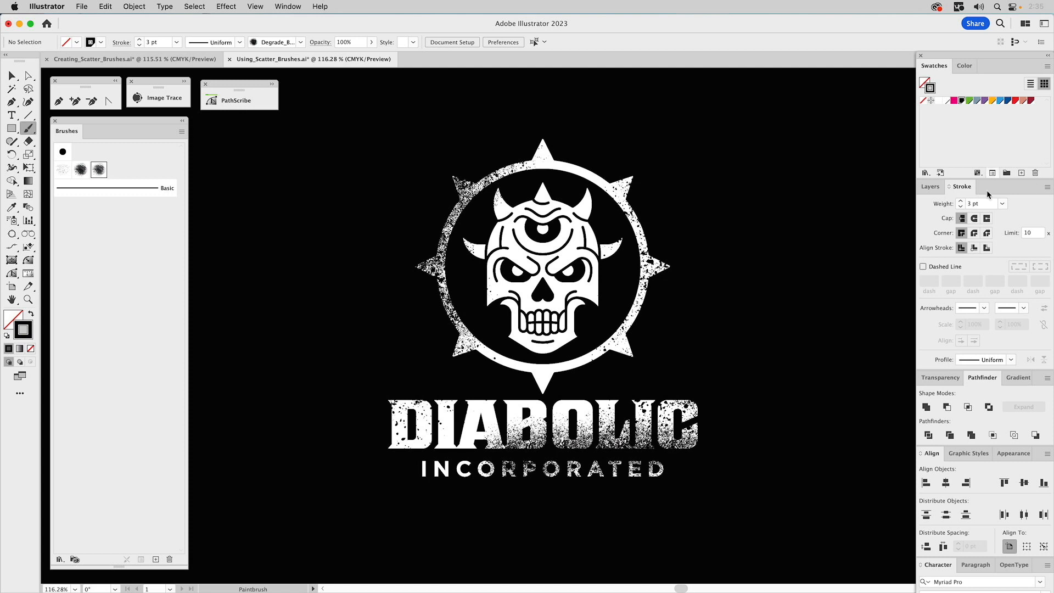
- Degrade the ring's bottom spike at 1 pt, and the skull's forehead, the ring's lower left and the skull's right jaw at 2 pt
click(961, 206)
click(562, 387)
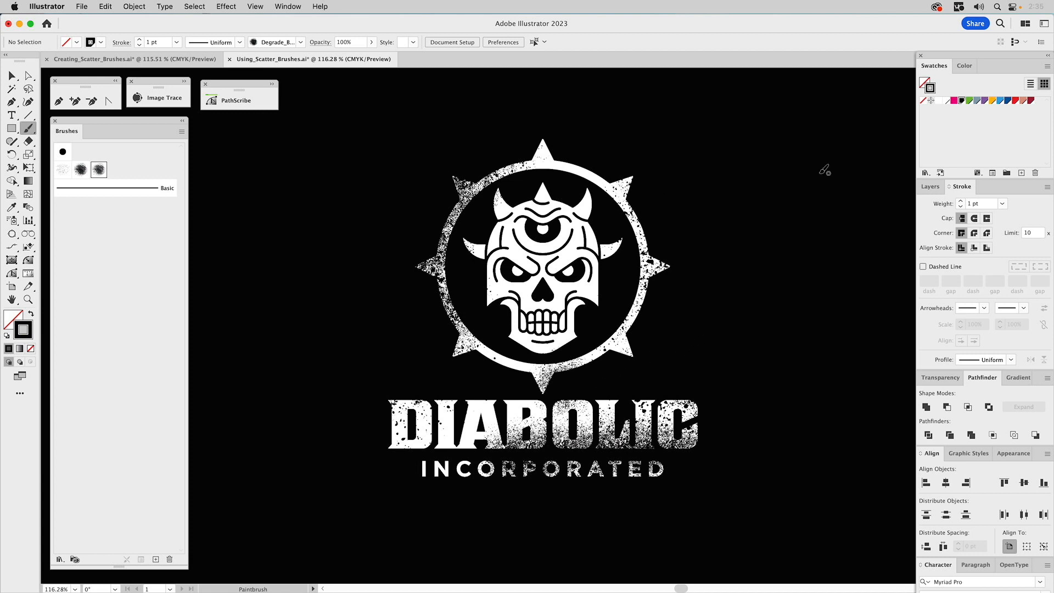
click(960, 200)
click(520, 200)
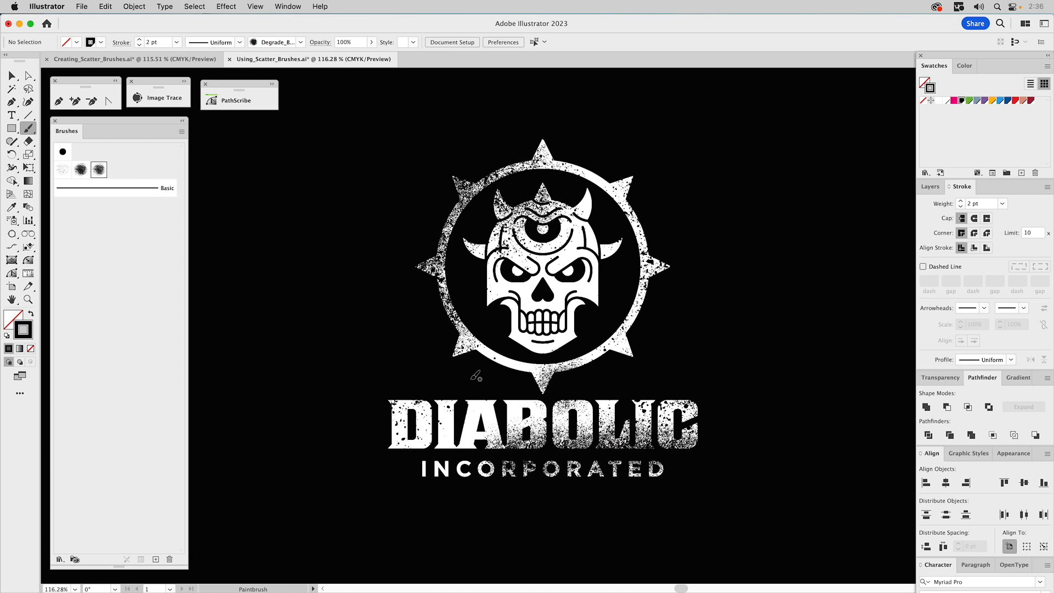
click(473, 380)
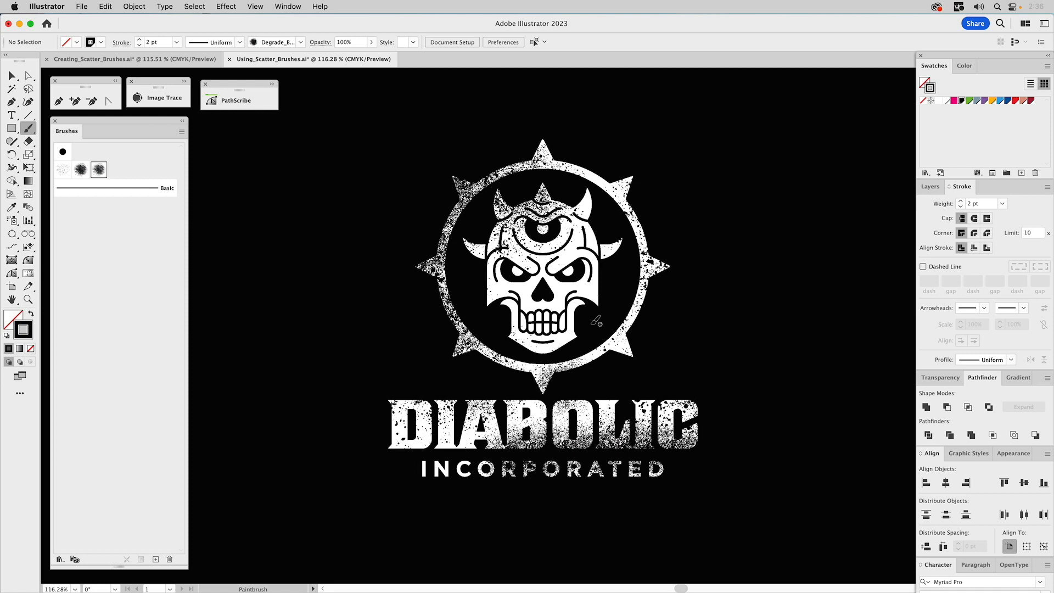
click(595, 325)
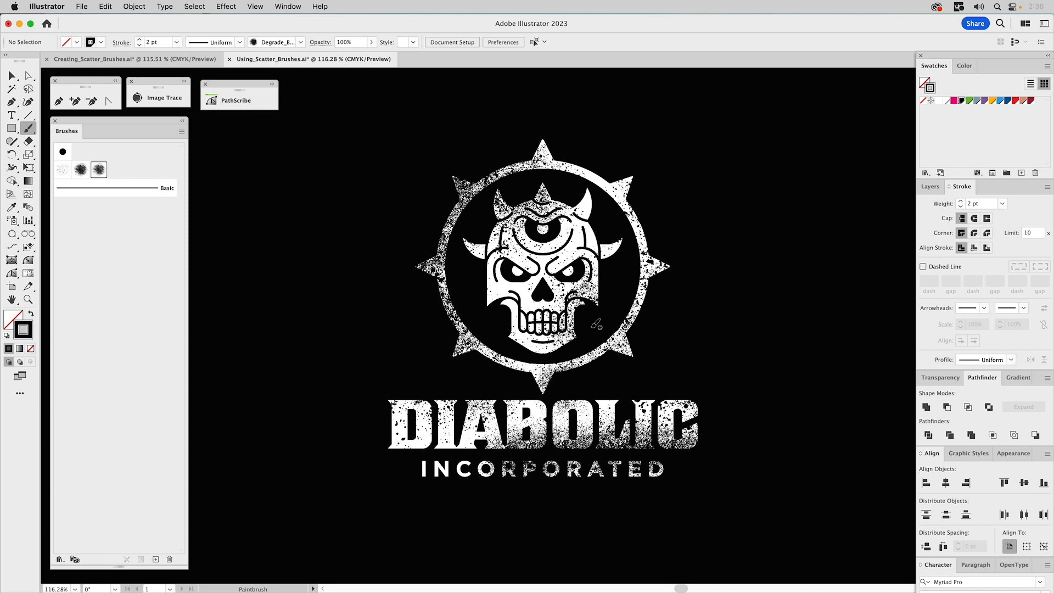
- Show the Final Degrade... layer together with the painted Degrade Bru... layer over the design
click(929, 186)
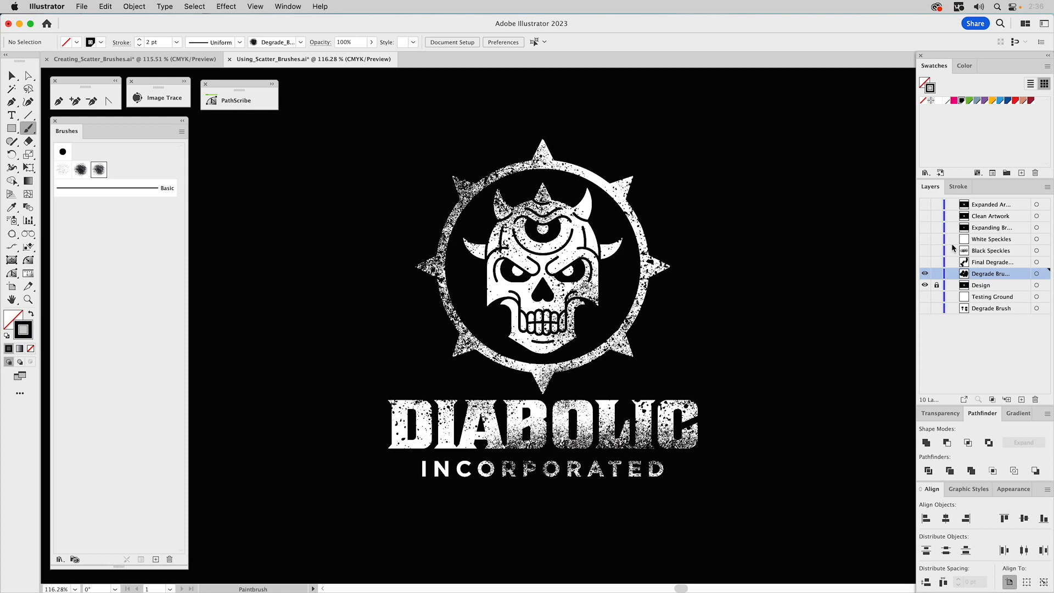
click(926, 274)
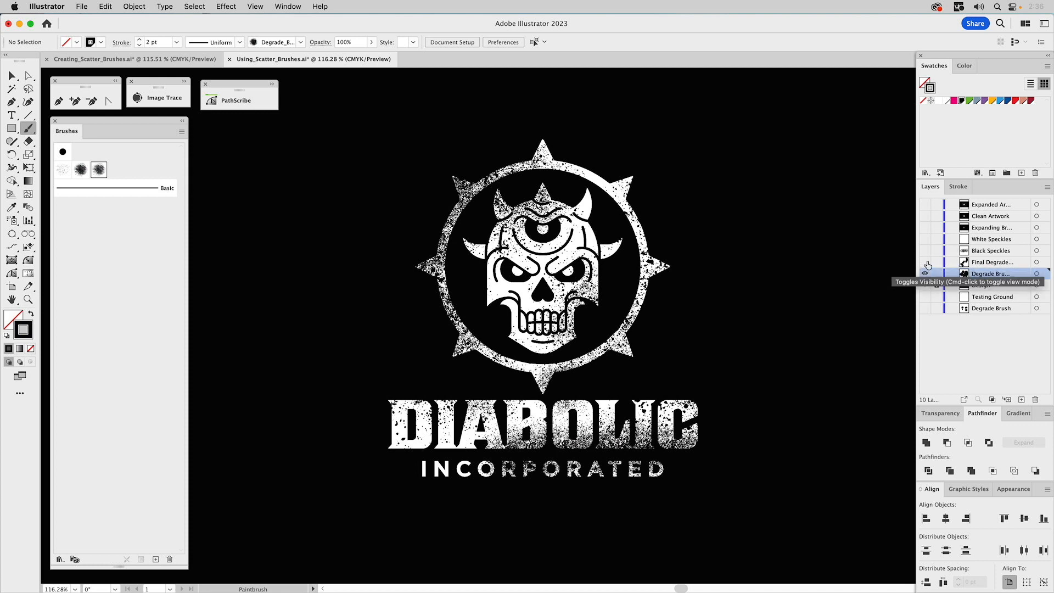
click(926, 273)
click(926, 262)
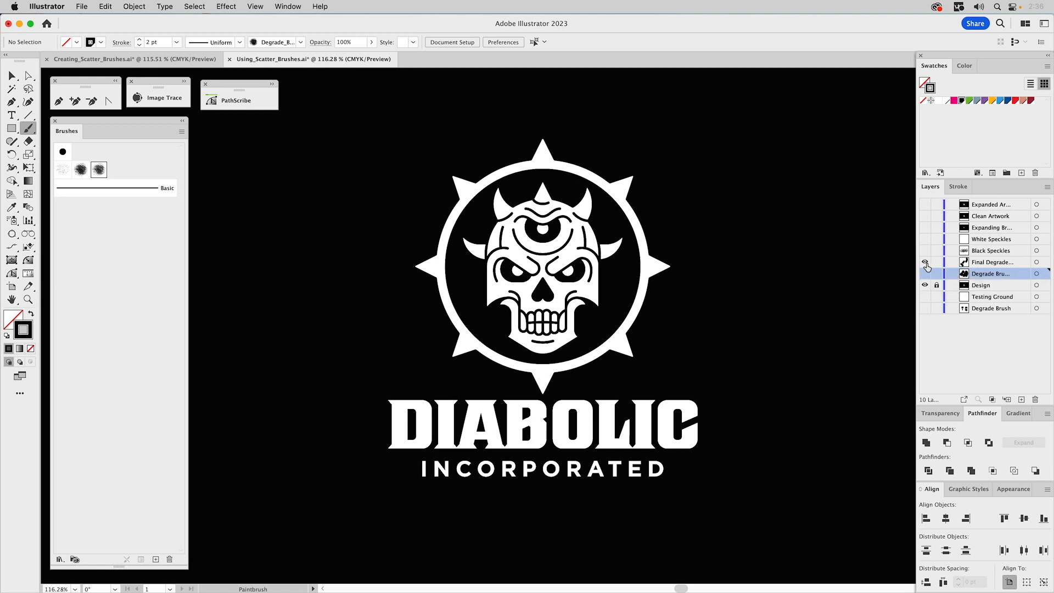
click(925, 274)
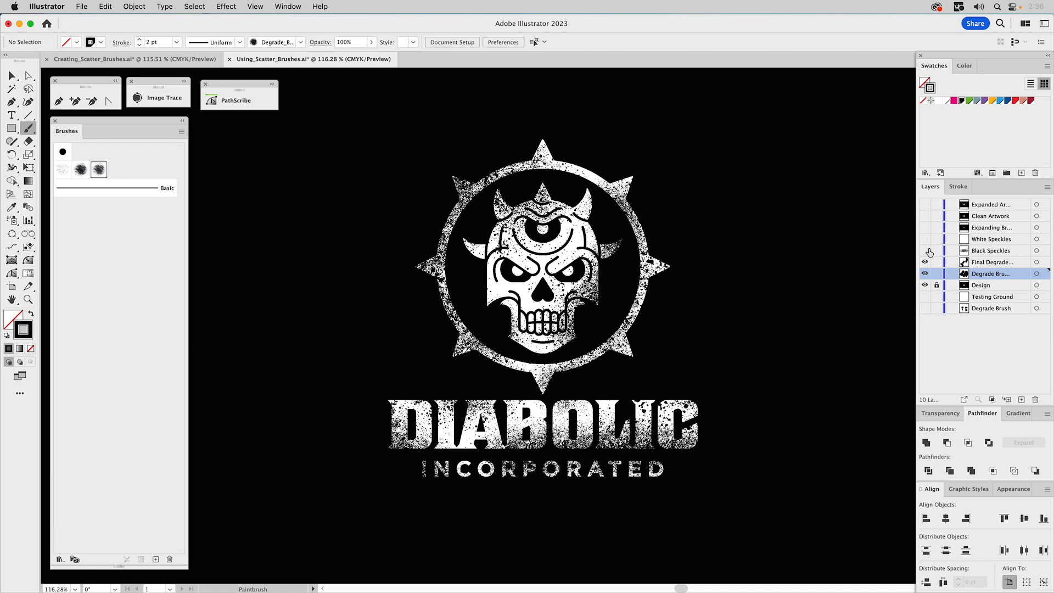
- Show the Black Speckles and White Speckles layers, toggling White Speckles off and on to compare its effect
click(926, 251)
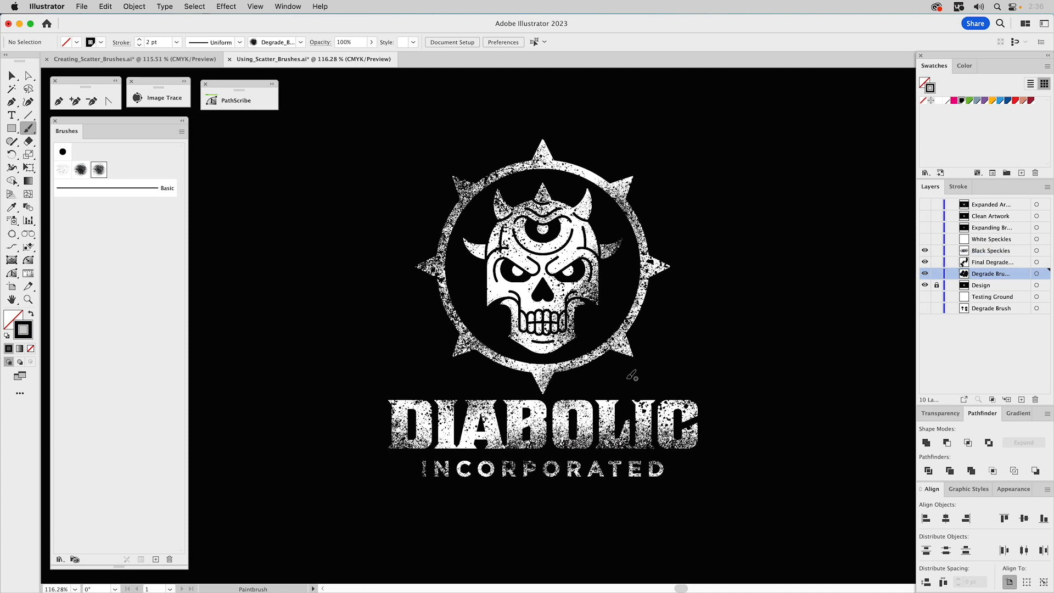
click(926, 240)
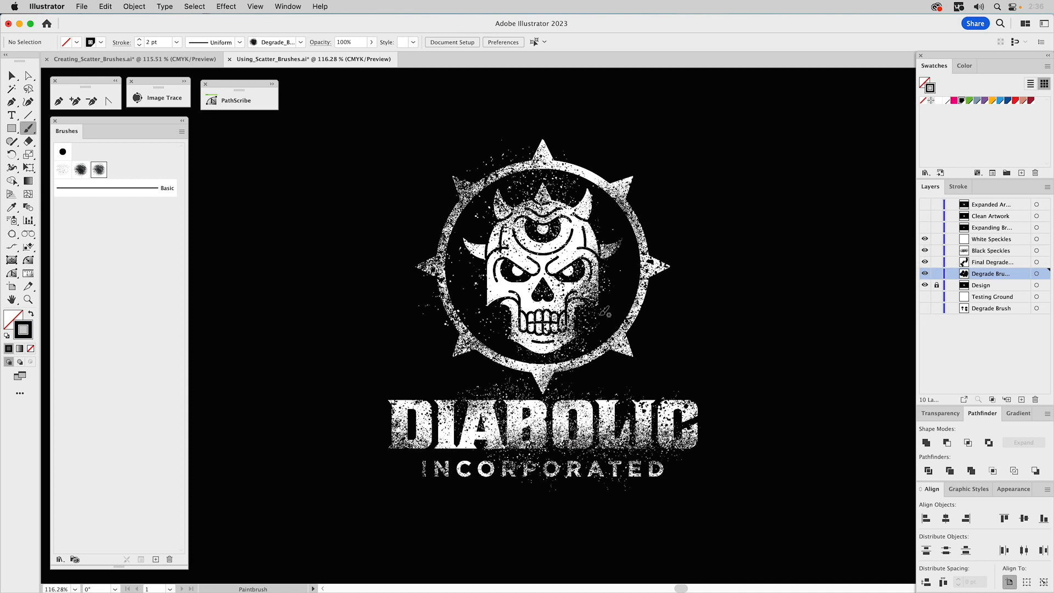
click(925, 240)
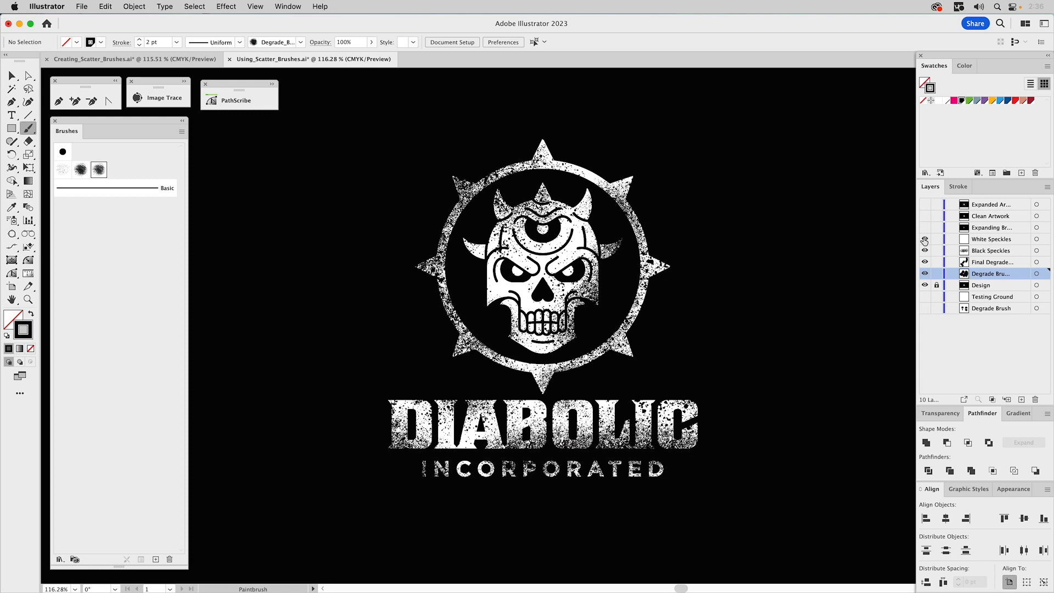
click(926, 240)
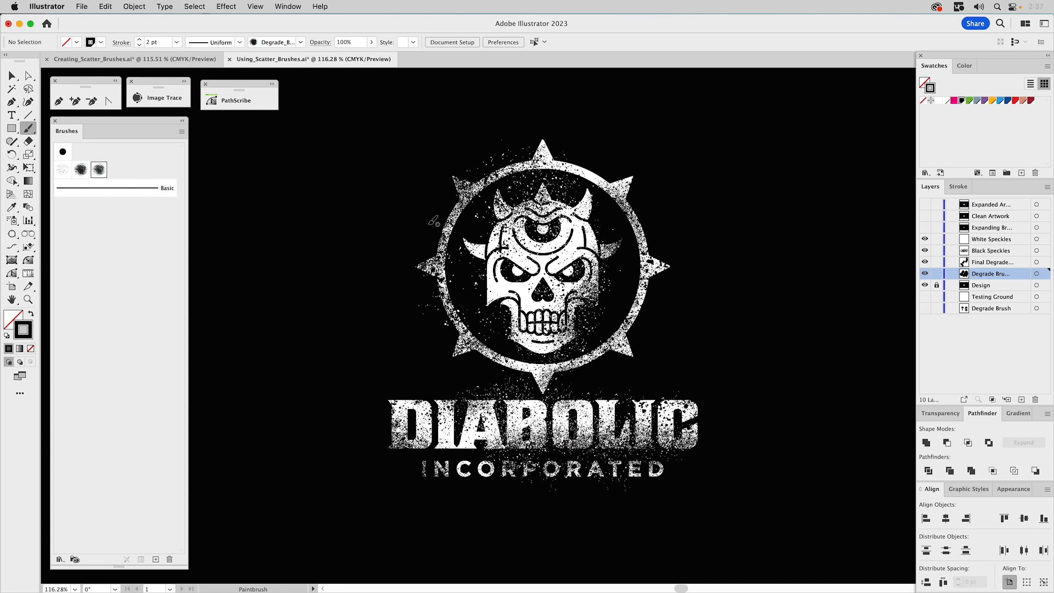
- Paint white speckles with the Speckling brush around the DIABOLIC lettering at 1.5 pt and along the ring's right side at 1 pt
click(67, 175)
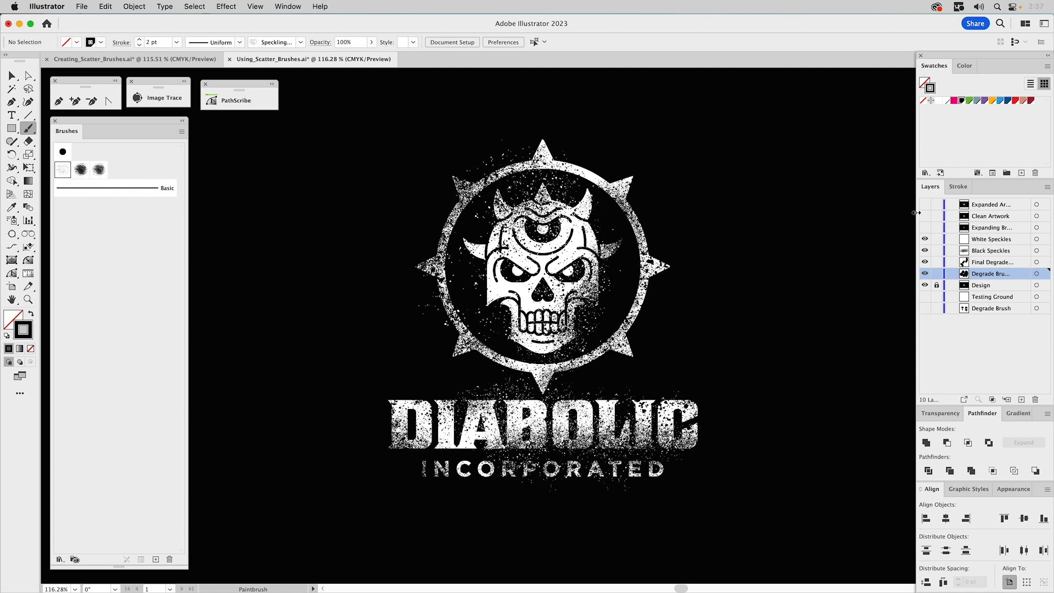
click(964, 187)
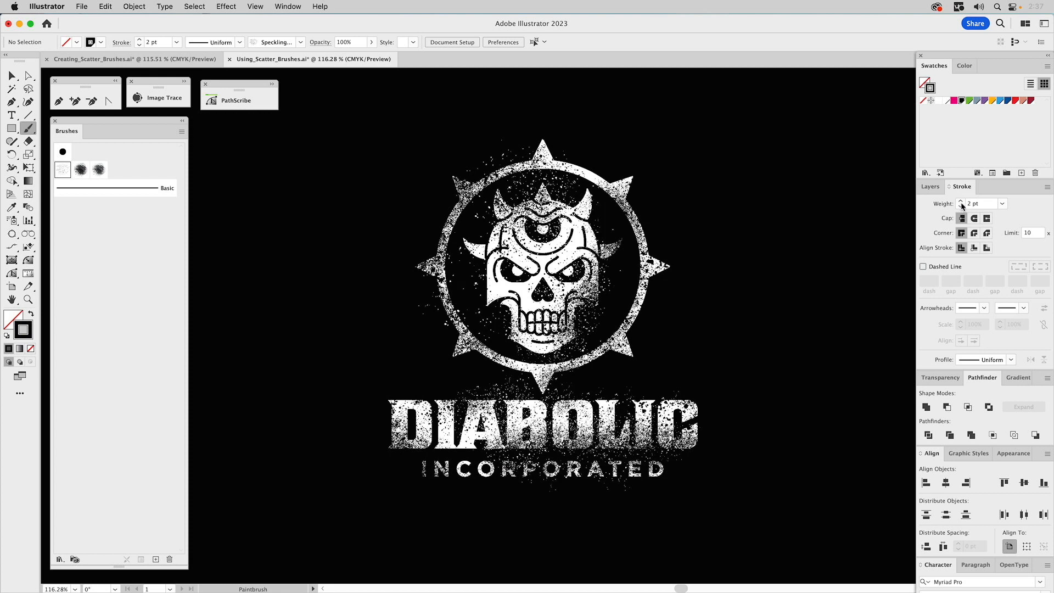
double_click(967, 204)
text(1)
key(Return)
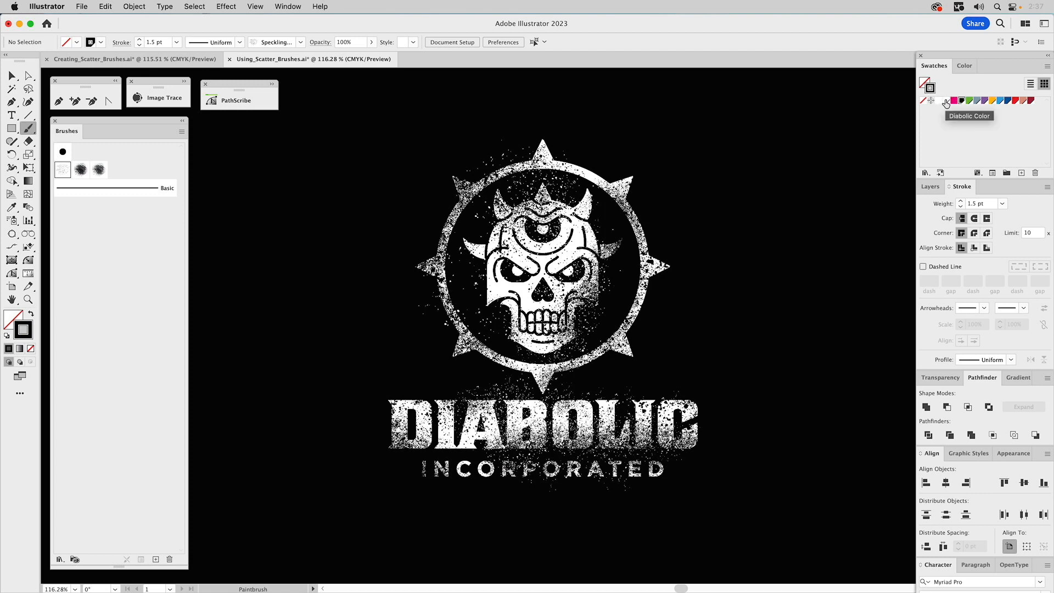
click(943, 105)
drag(391, 396, 499, 415)
key(super+z)
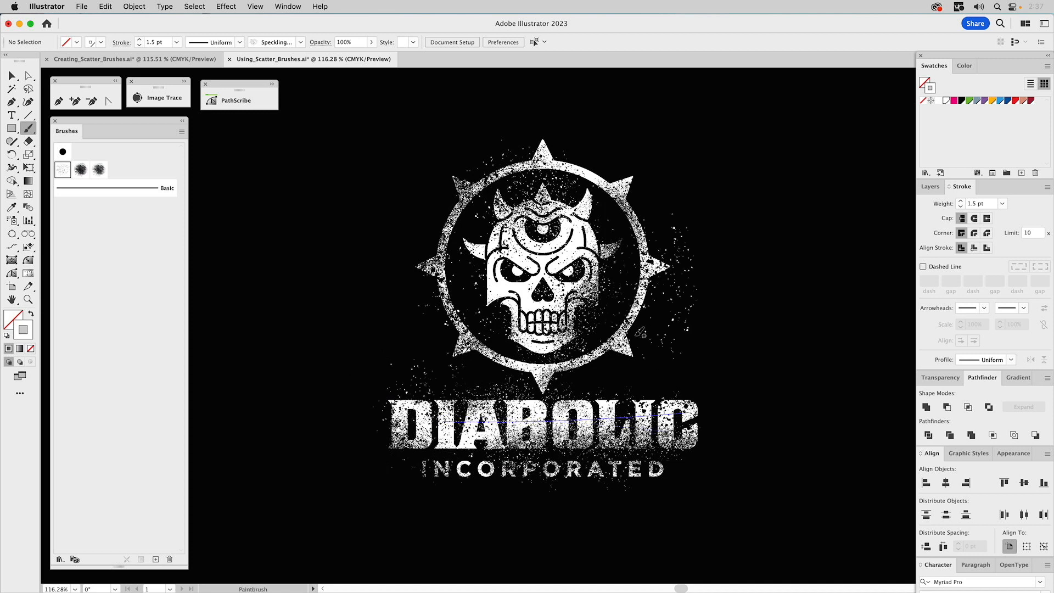
click(961, 206)
click(641, 290)
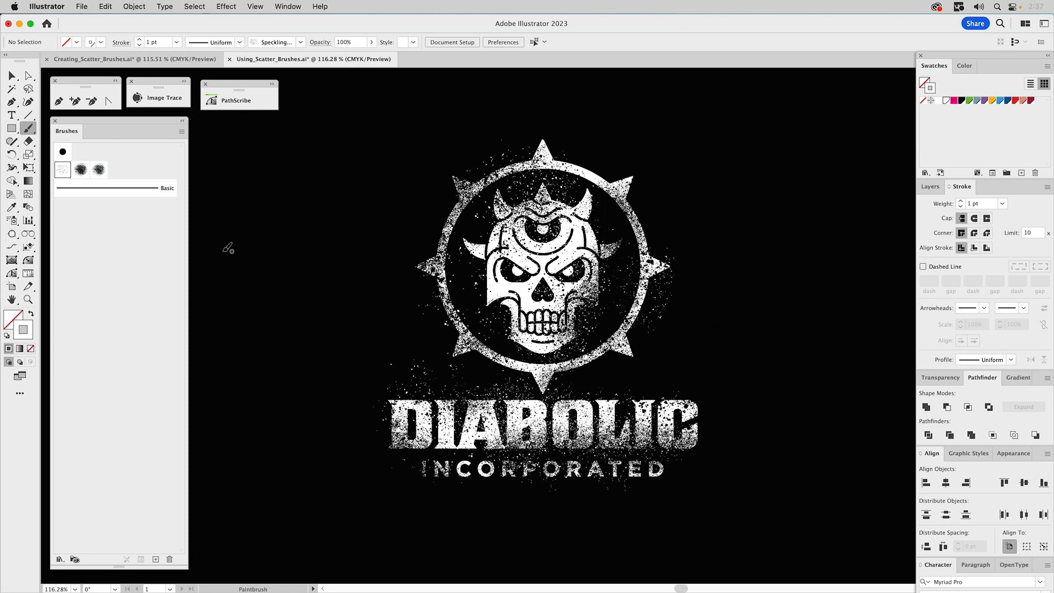
- Paint a speckle stroke in the empty area beside the logo on the White Speckles layer and expand its appearance
click(929, 188)
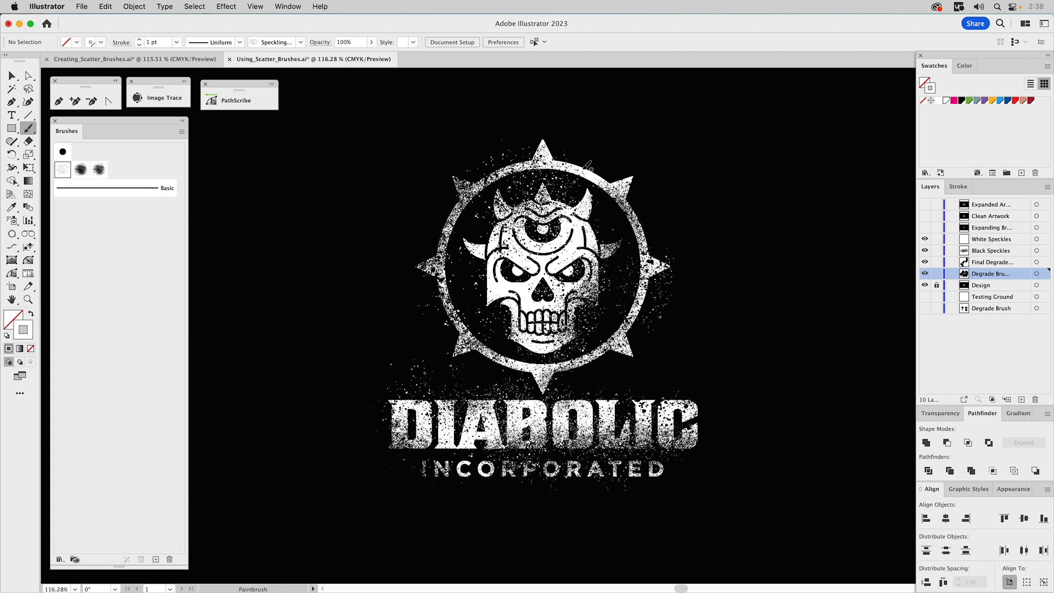
key(v)
drag(526, 195, 329, 203)
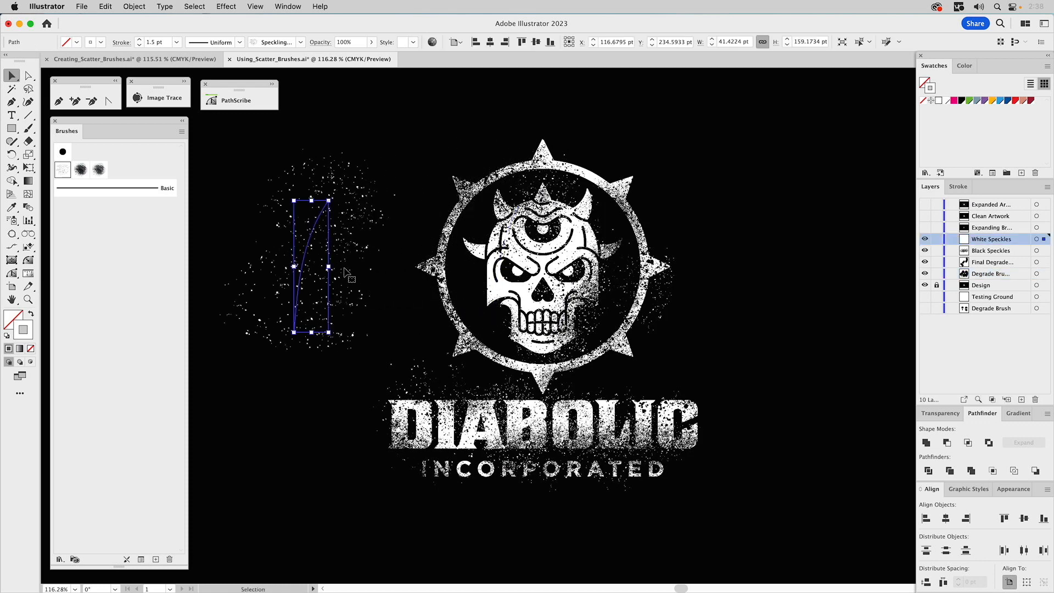
click(134, 7)
click(142, 166)
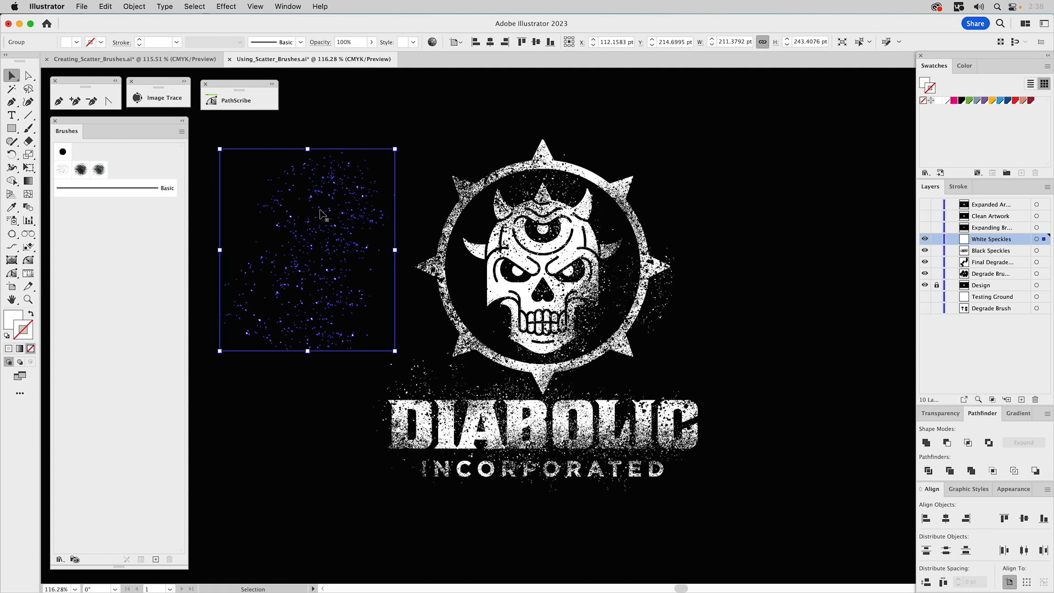
- Check the point and path counts of the expanded speckles with PathScribe, and deselect them
click(272, 84)
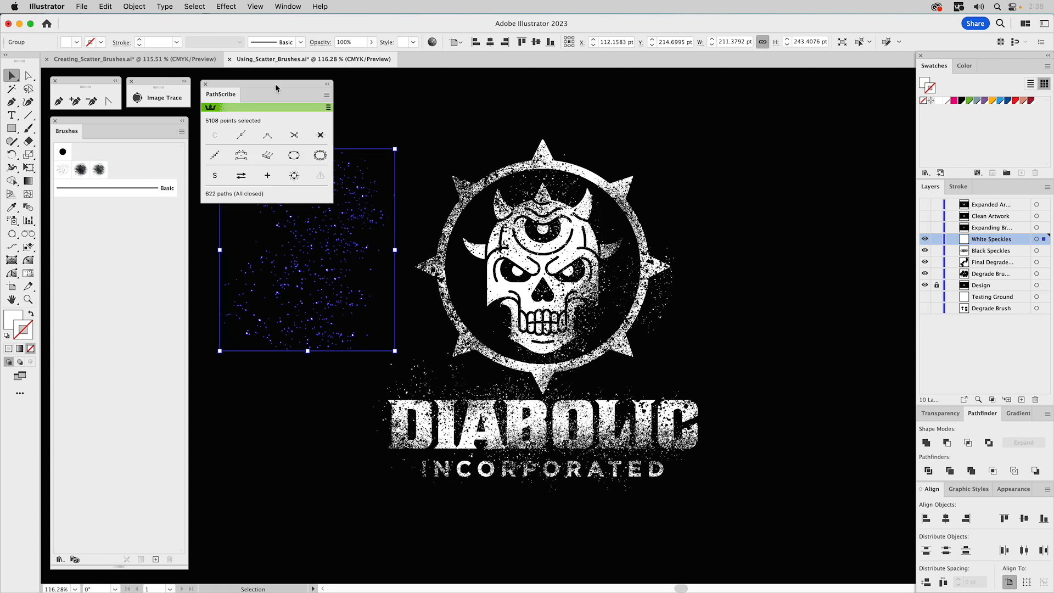
click(327, 84)
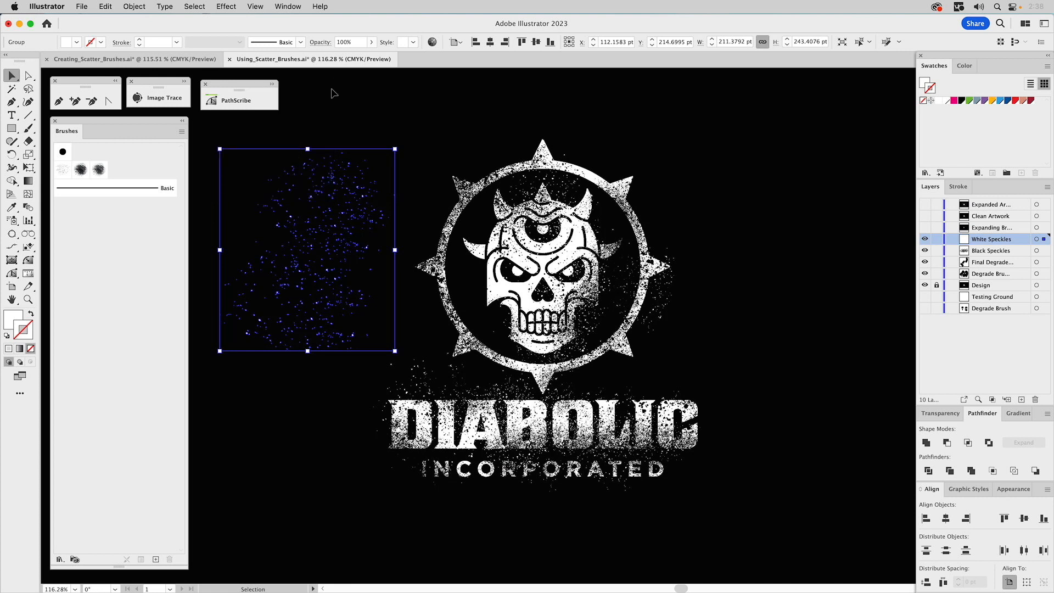
click(360, 107)
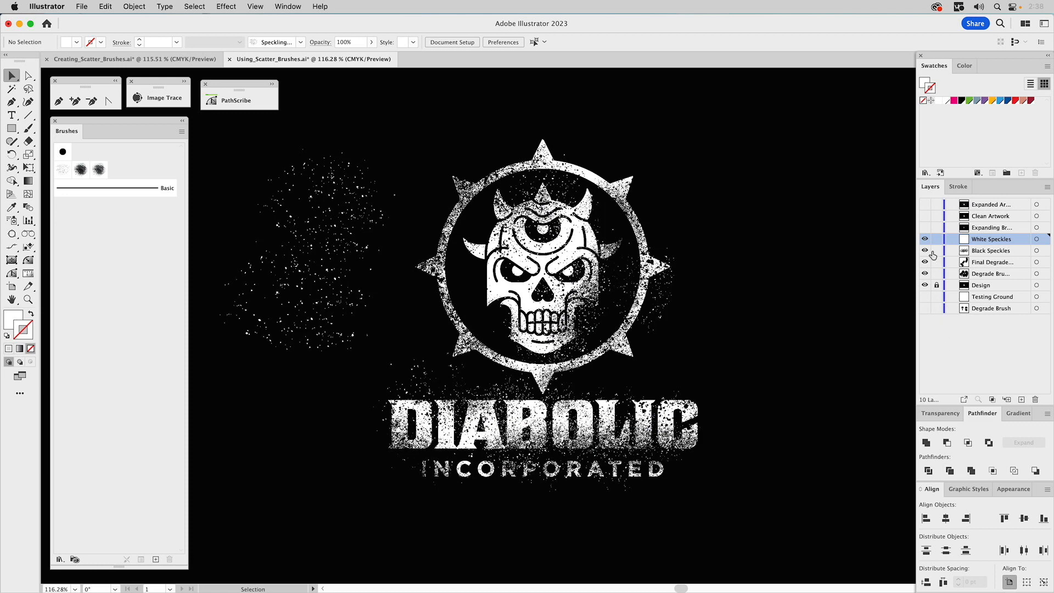
- Show only the Expanding Br... layer and expand the appearance of the Beta Brush stroke over the skull's right side
click(925, 227)
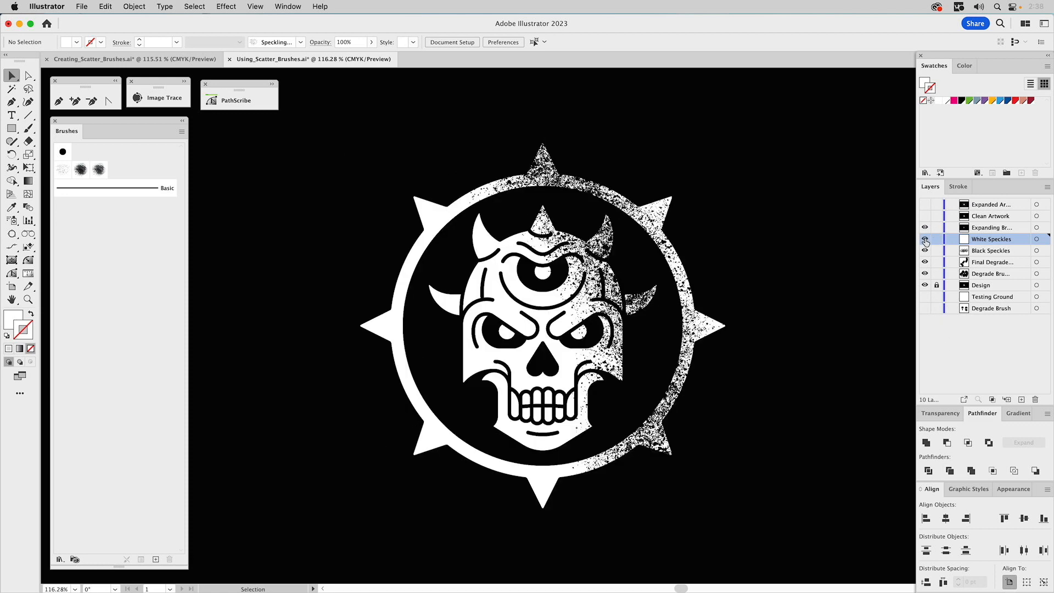
drag(925, 240, 925, 285)
click(597, 267)
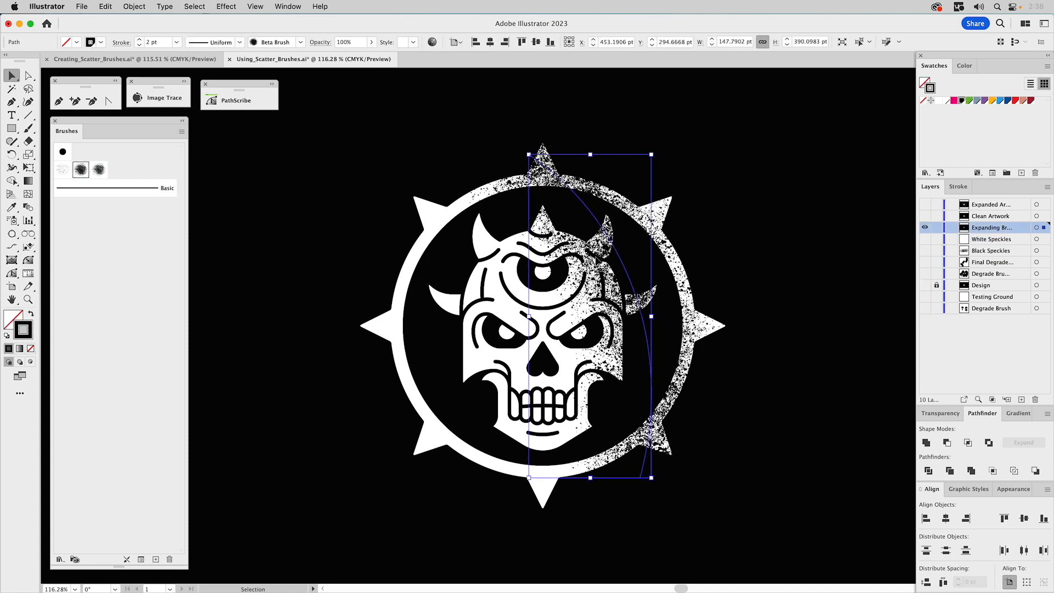
click(132, 6)
click(151, 166)
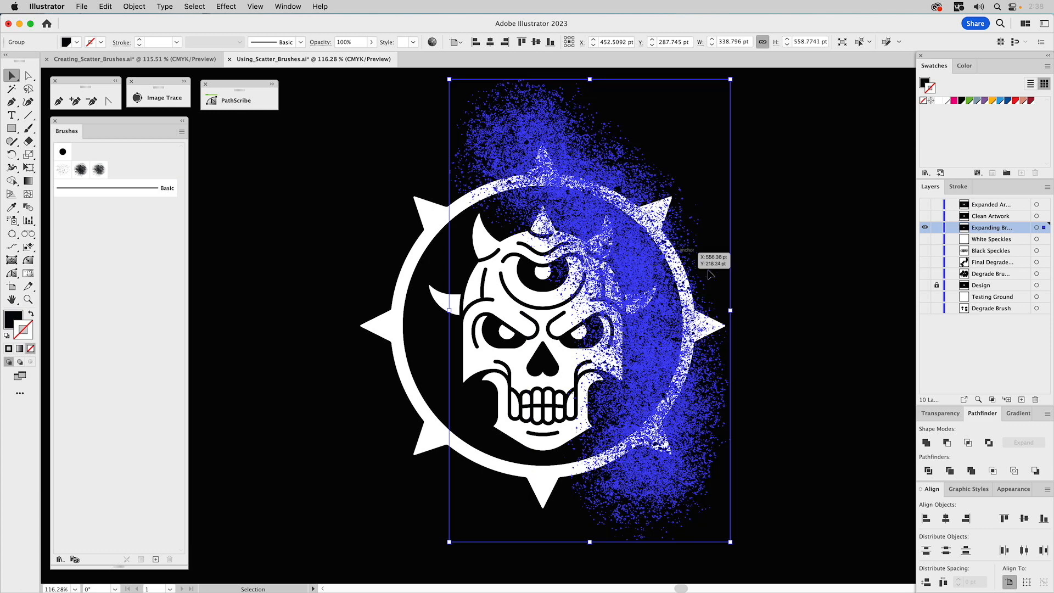
- Check the expanded brush group's point and path counts, and compare its object type with the skull artwork's in a floating Appearance panel
click(273, 84)
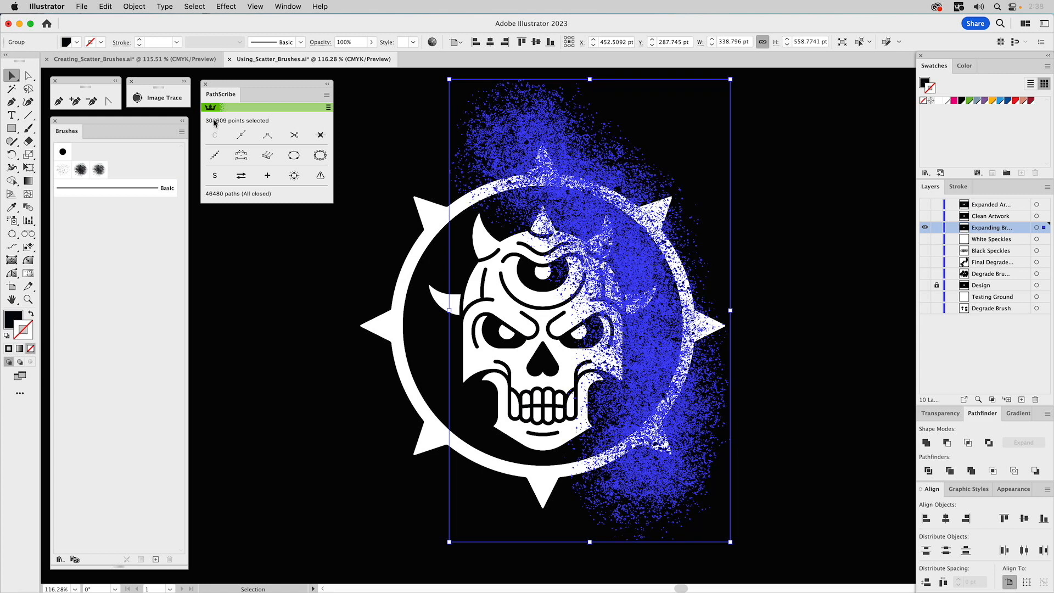
click(328, 87)
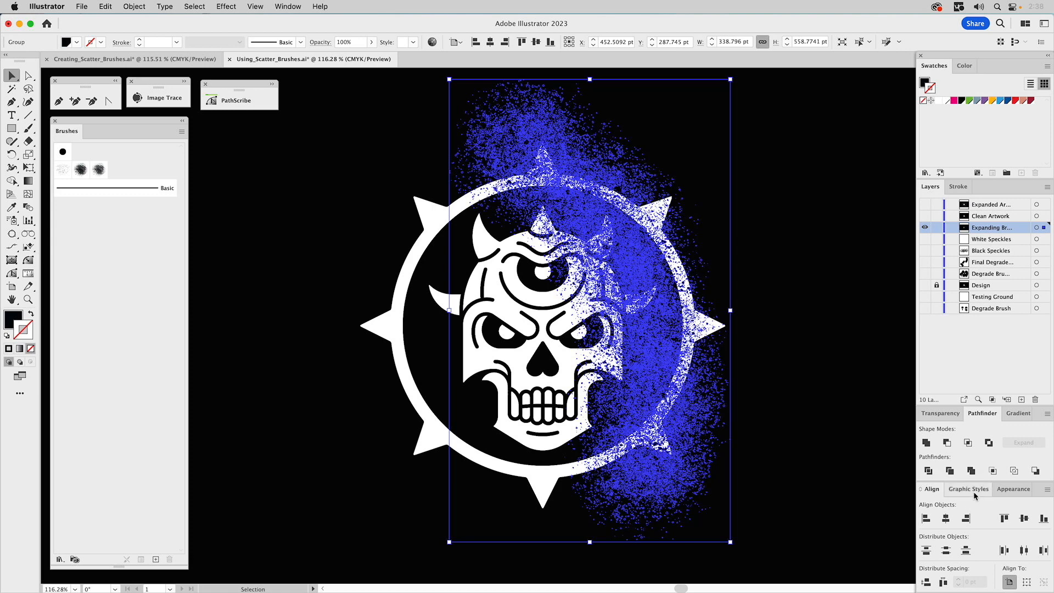
click(1014, 489)
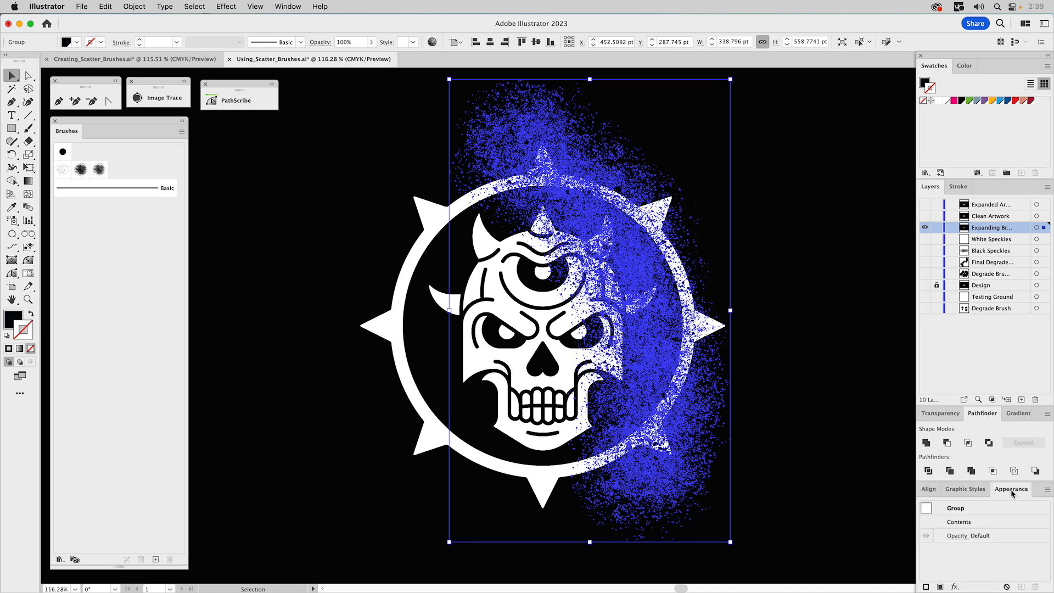
drag(1014, 489, 784, 195)
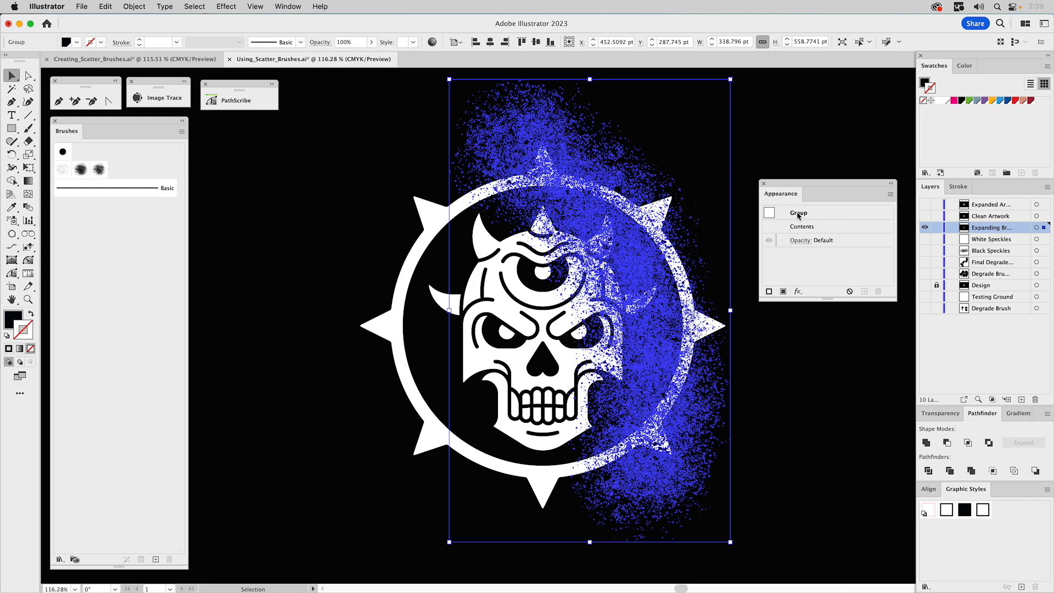
click(412, 253)
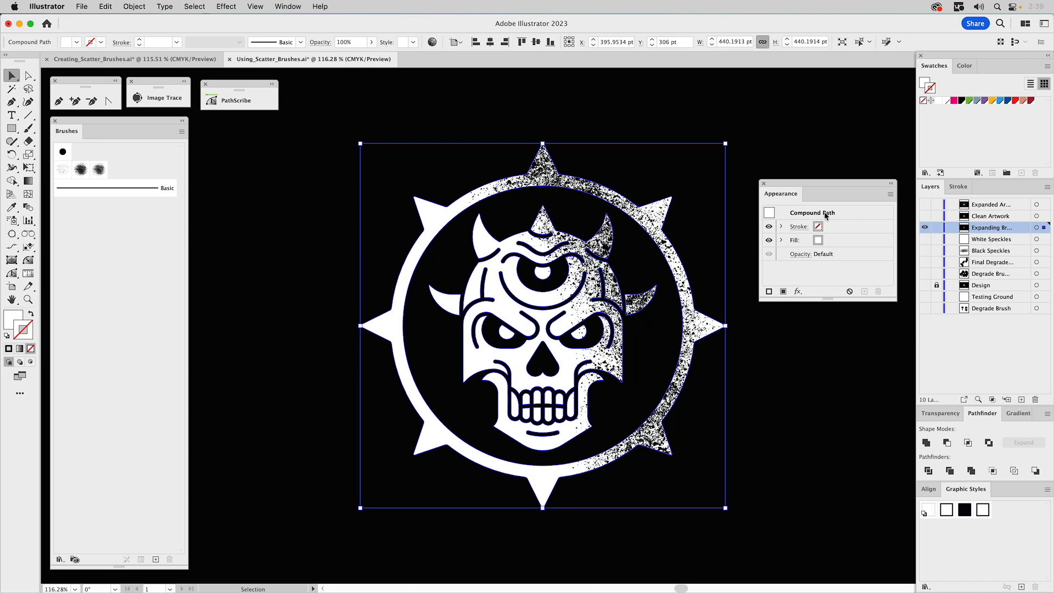
click(651, 217)
click(651, 217)
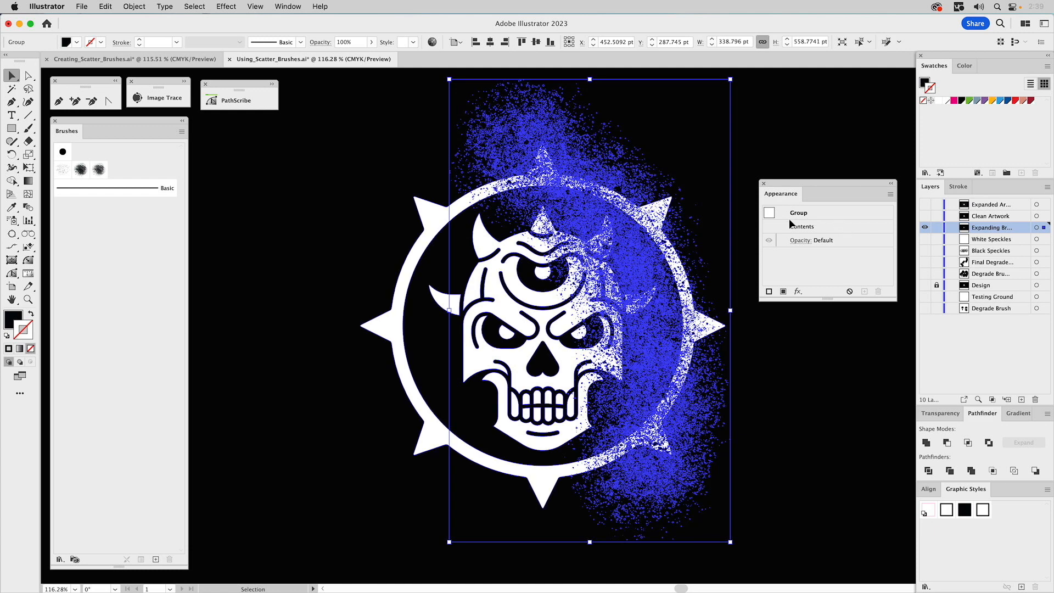
- Make the expanded brush group a compound path and subtract it from the skull and ring artwork
click(141, 6)
mouse_move(228, 458)
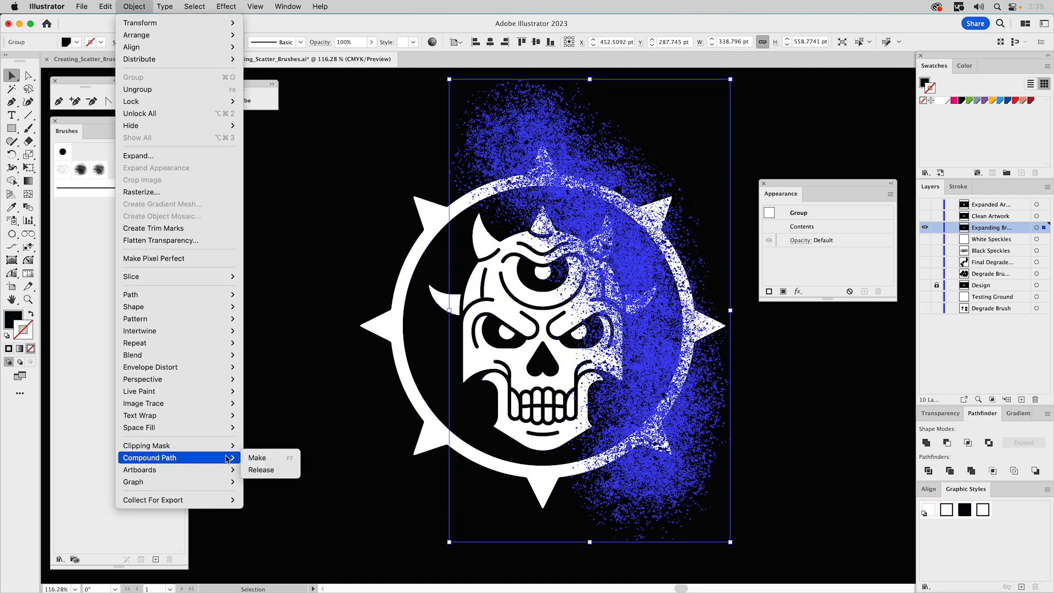
click(293, 461)
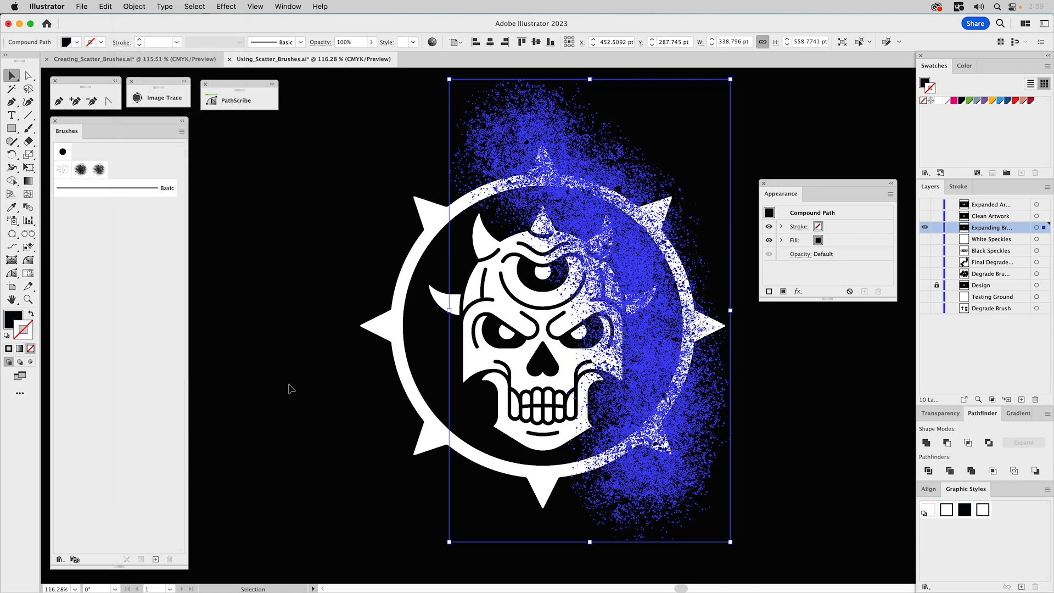
shift+click(406, 289)
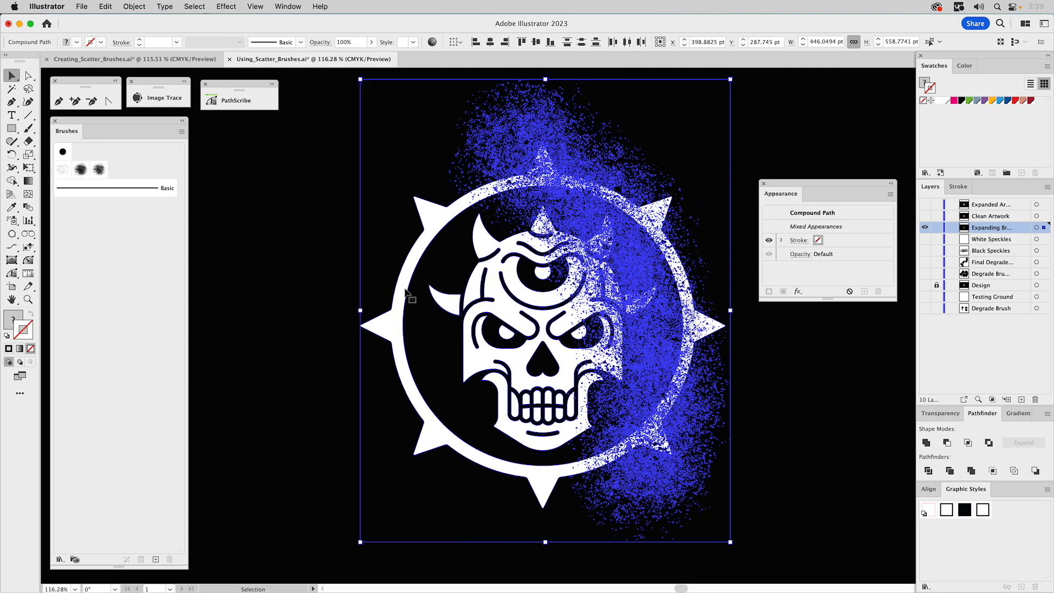
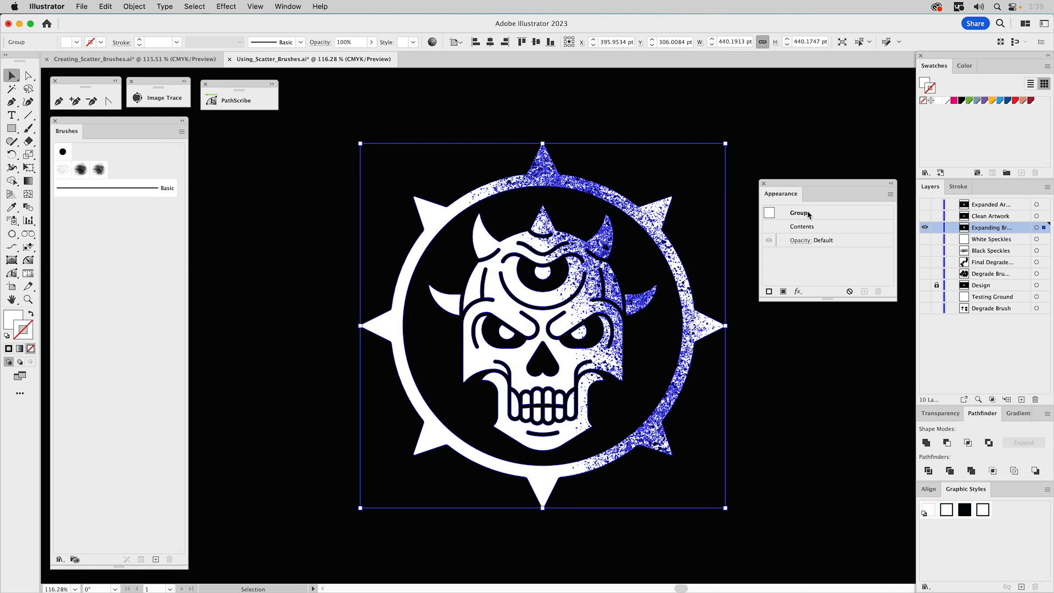
- Make the subtracted skull and ring group a single compound path and deselect it
key(super+8)
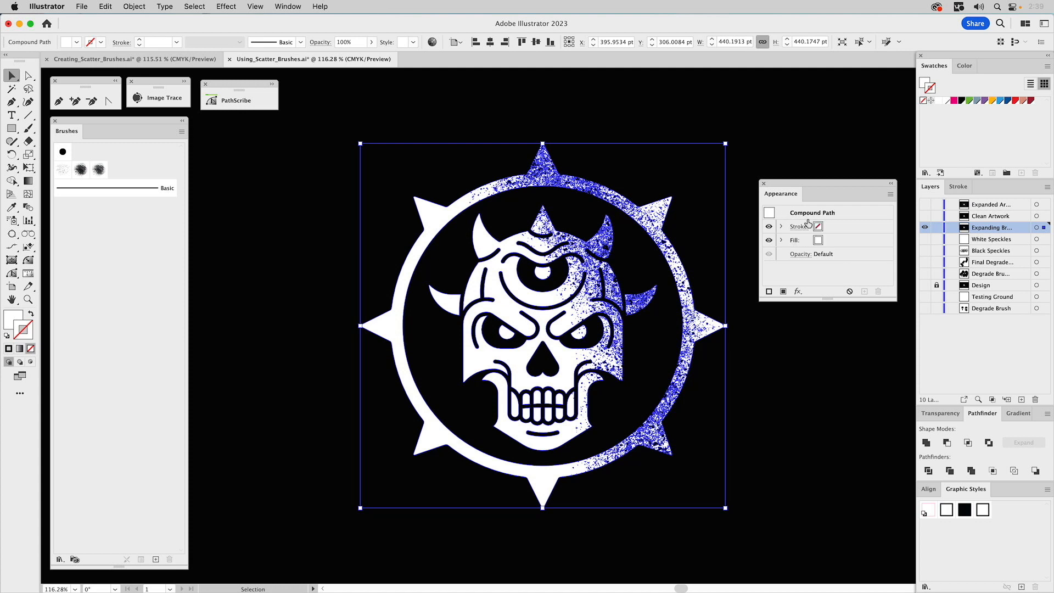
click(718, 214)
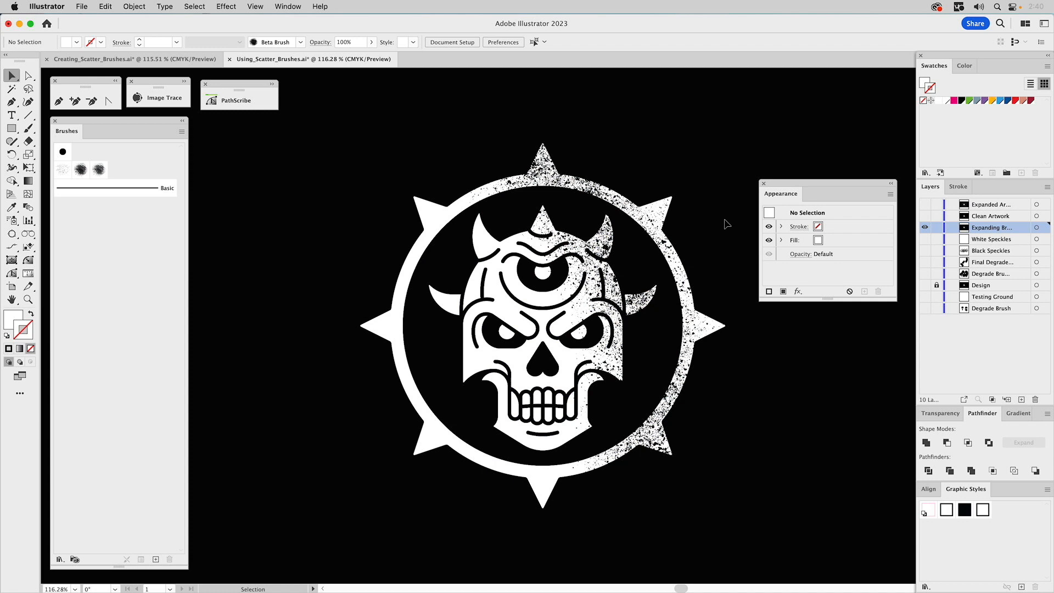
- Hide the Expanding Br... layer and compare the Clean Artwork and Expanded Ar... layers, leaving only Expanded Ar... shown
click(926, 215)
click(926, 228)
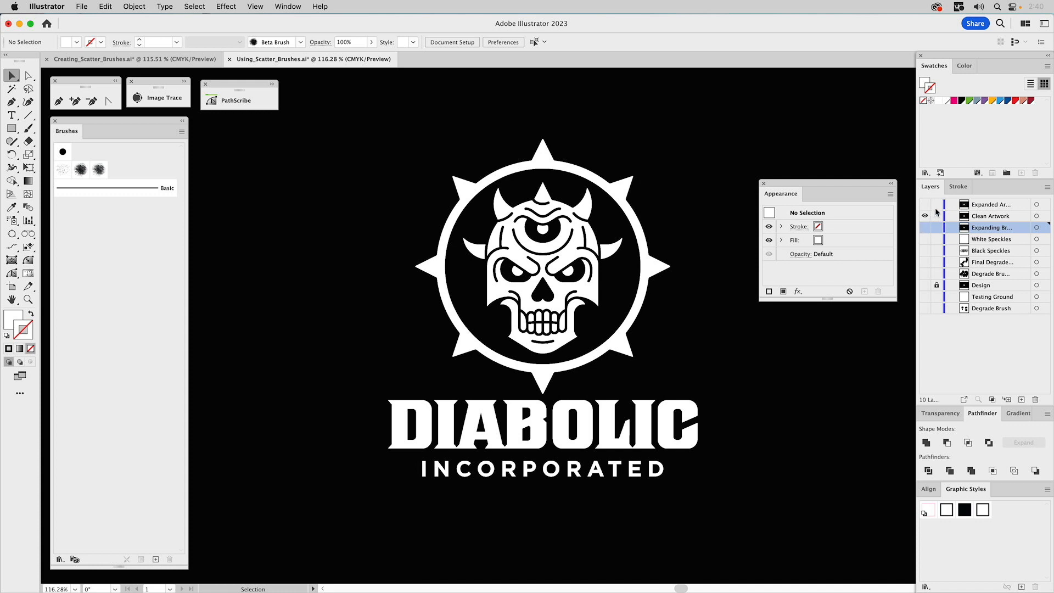
click(925, 204)
click(926, 216)
click(925, 217)
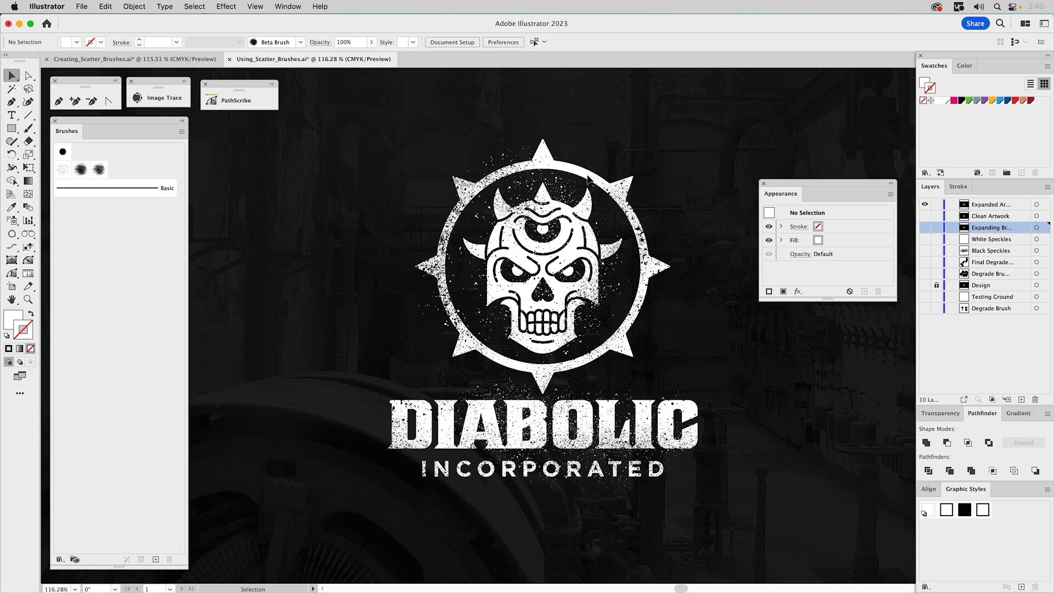
- Make Expanded Ar... the active layer and unlock all of its objects
drag(667, 146, 576, 240)
click(988, 205)
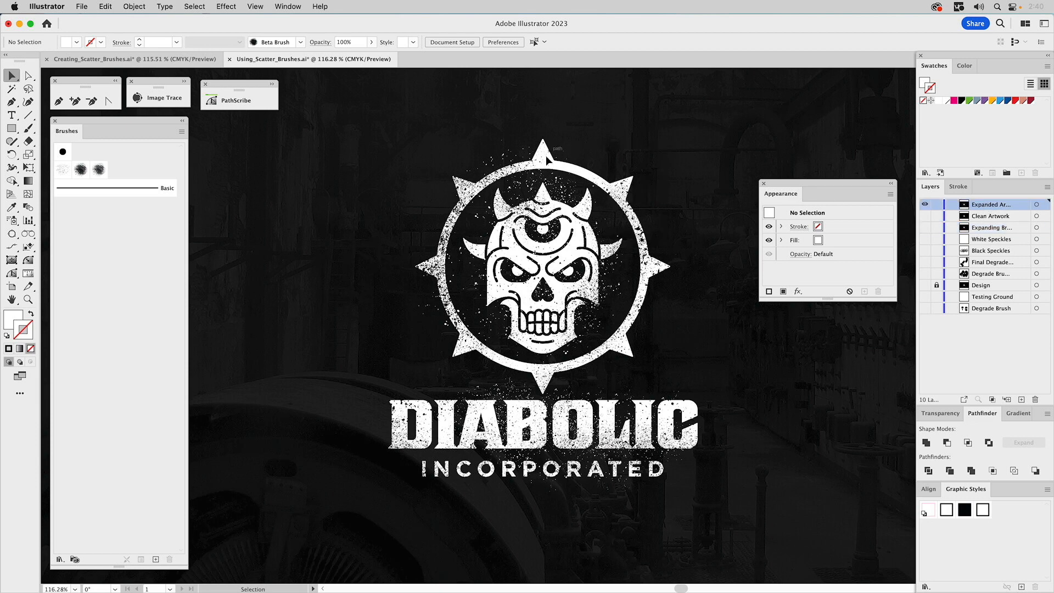
click(134, 6)
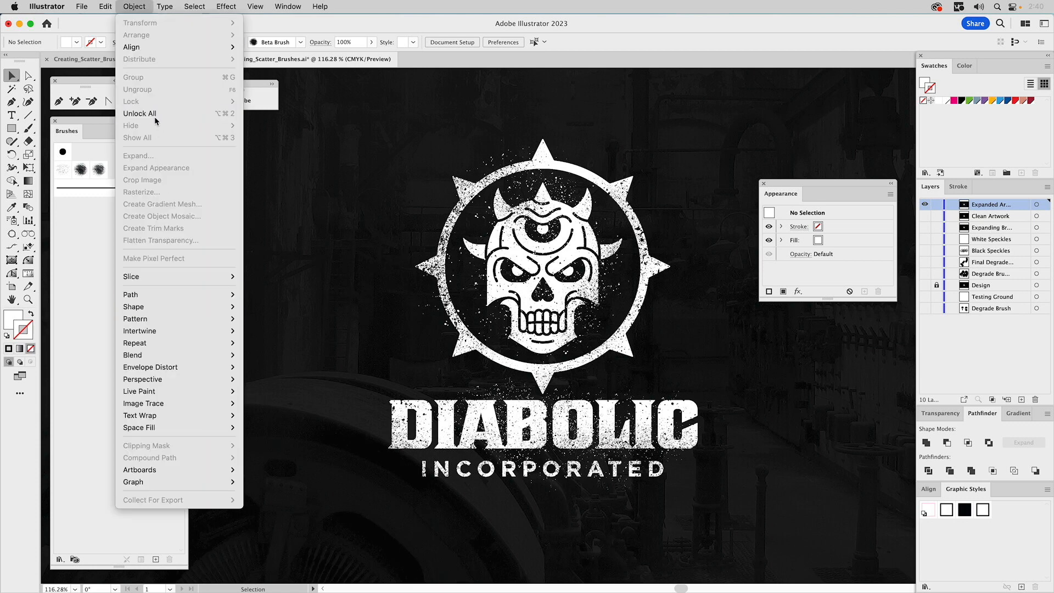
click(155, 115)
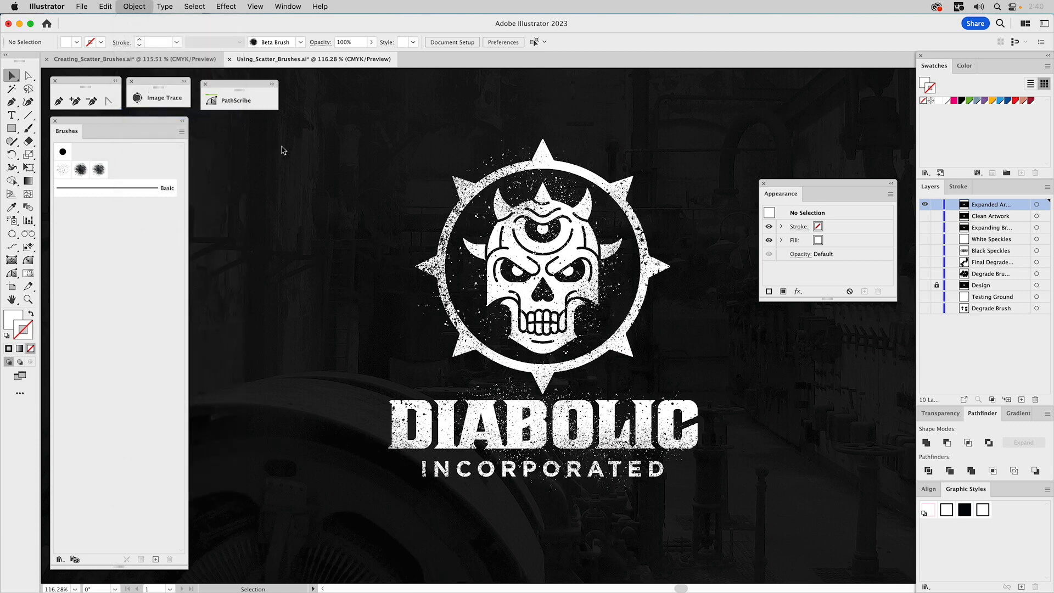
click(318, 156)
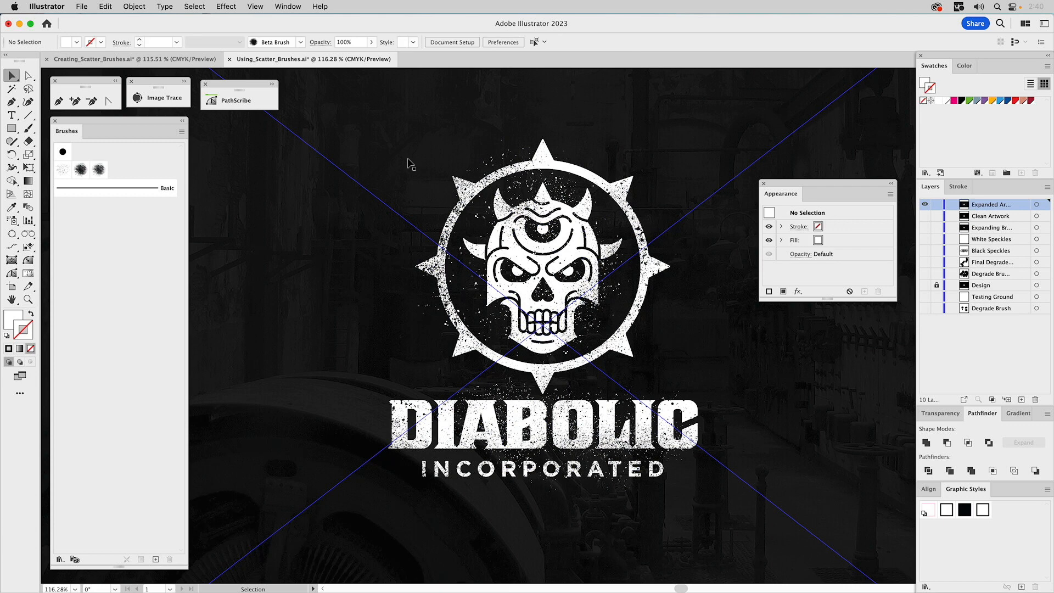
- Fill the distressed logo's compound path with the bright red swatch and deselect it
click(538, 169)
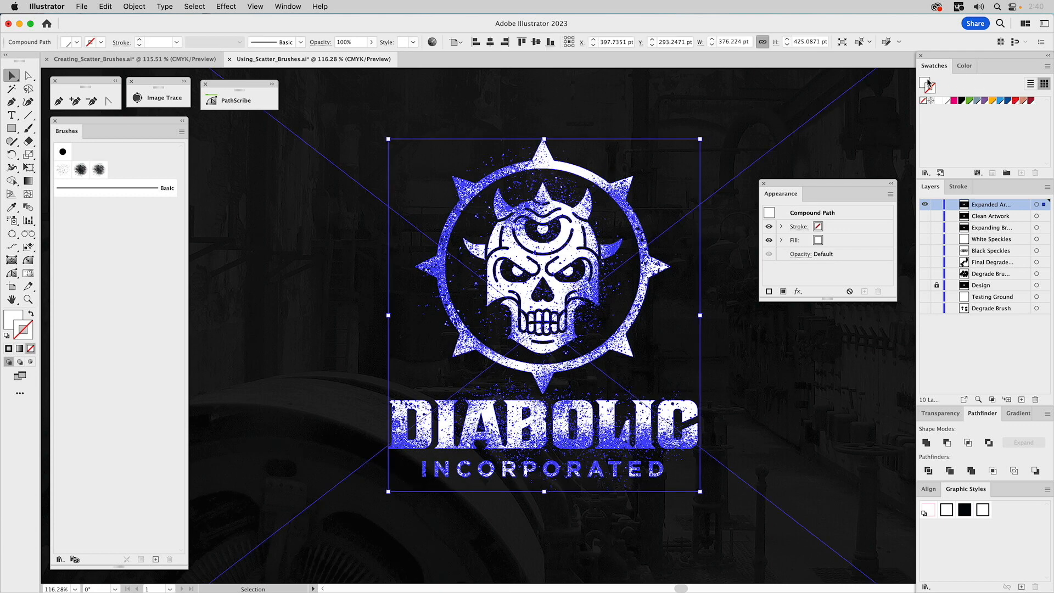
click(1016, 101)
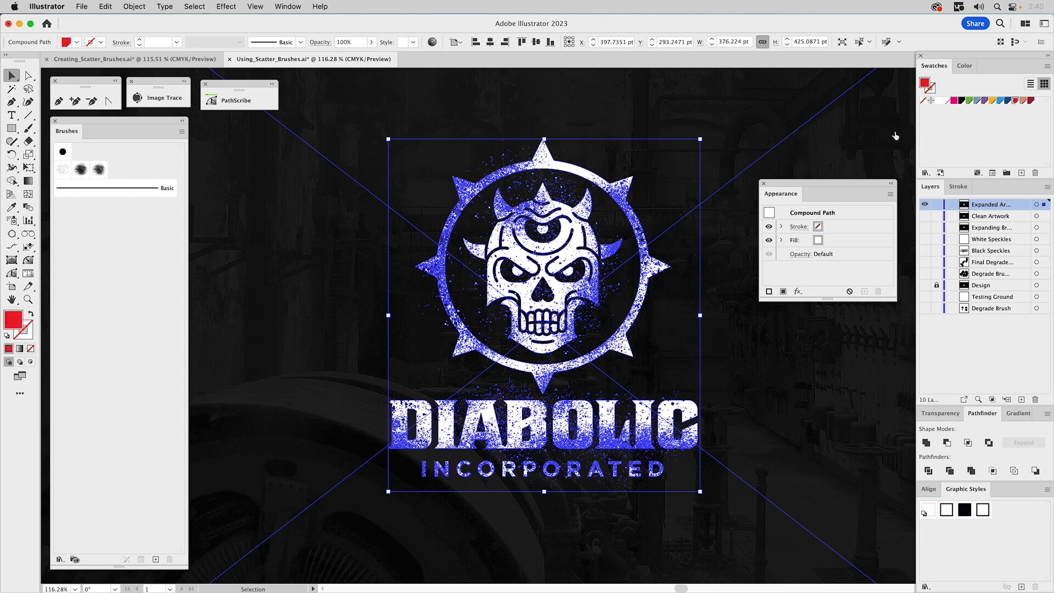
click(863, 126)
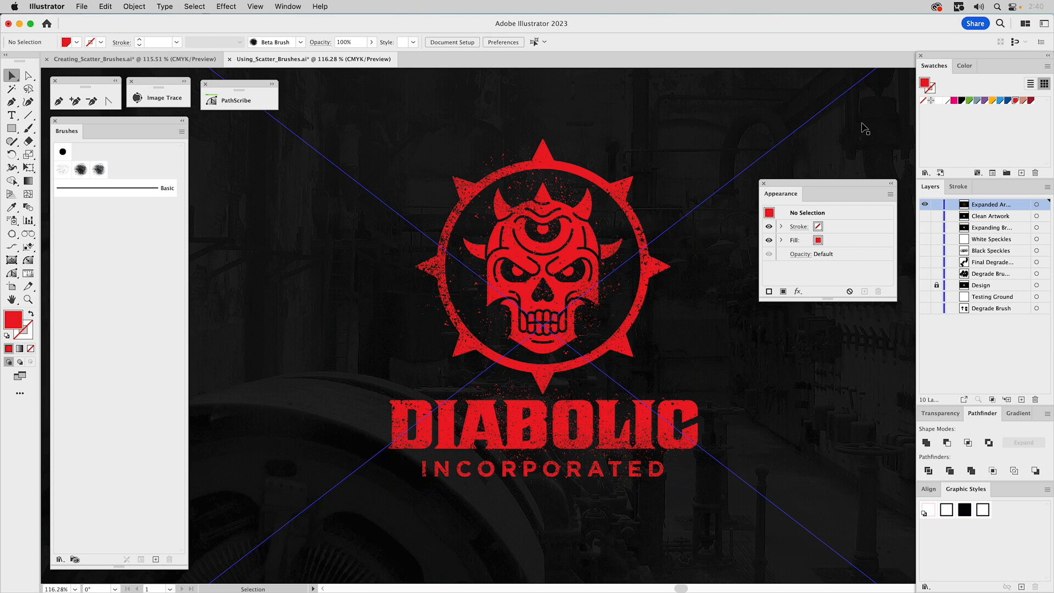
click(863, 124)
key(super+shift+a)
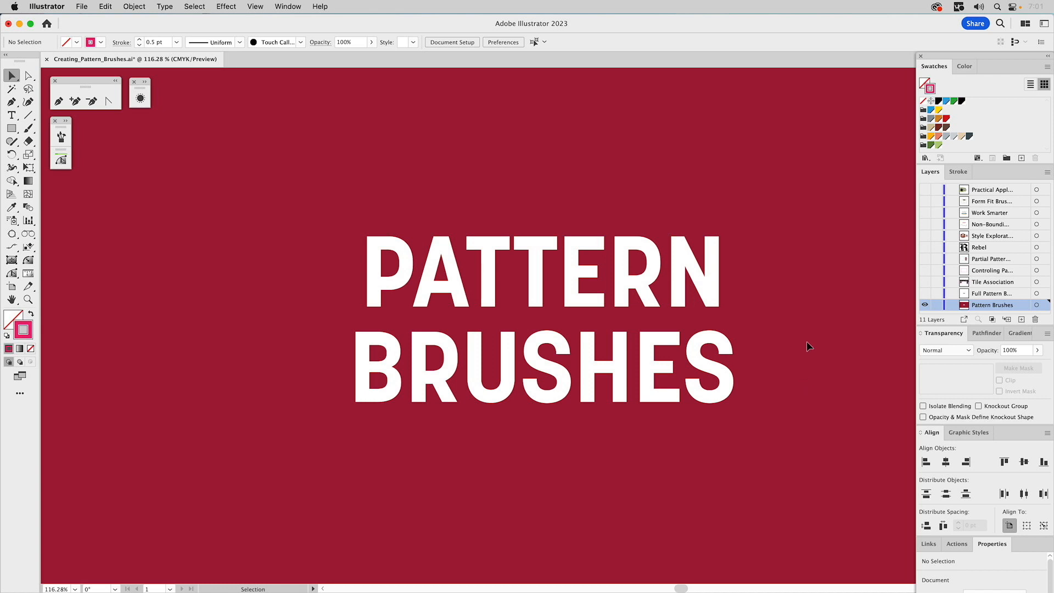
- Show the Full Pattern B... layer and hide the Pattern Brushes layer
click(925, 293)
click(925, 305)
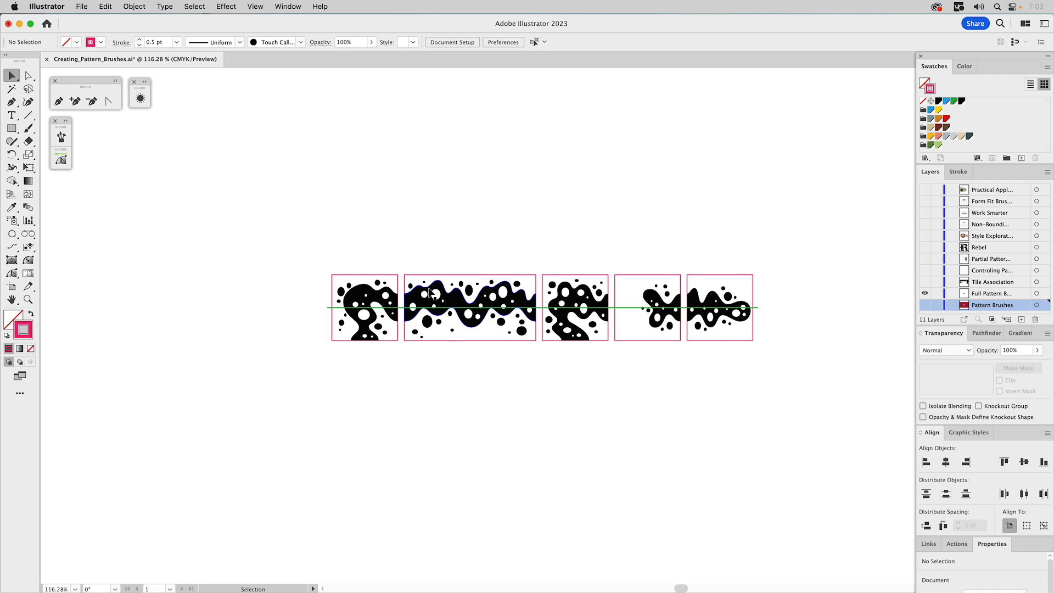
- Copy the artwork out of the wide side tile's group and paste the copy in the empty area below the tile row
click(430, 293)
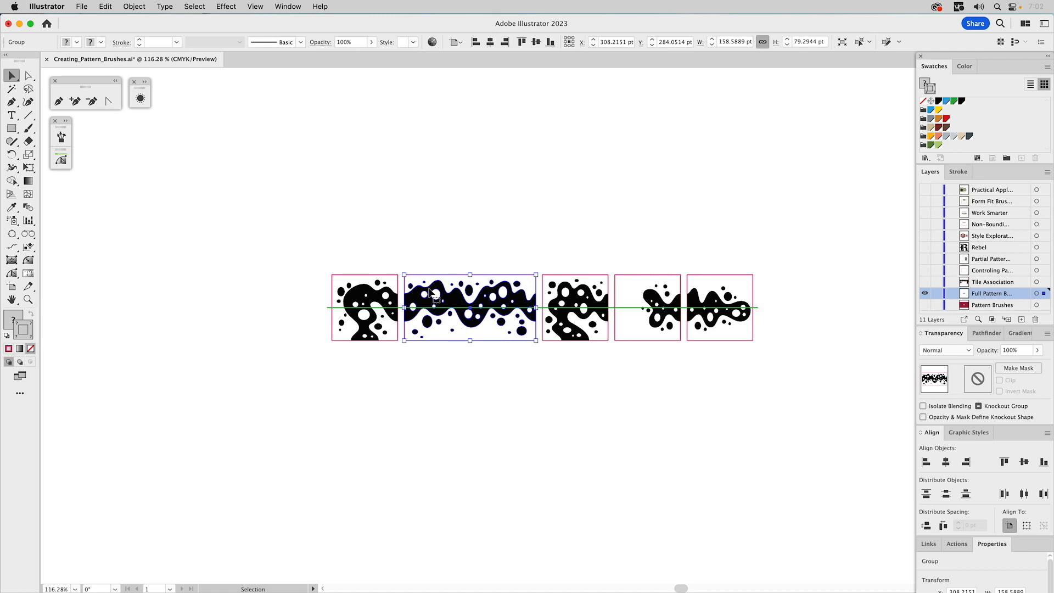
double_click(431, 295)
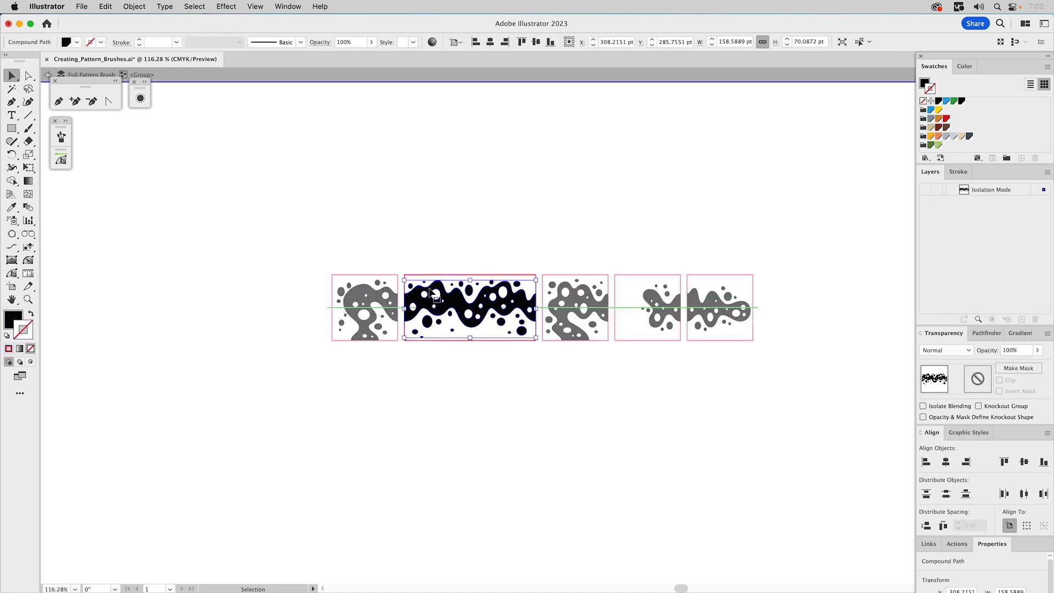
click(407, 426)
double_click(409, 427)
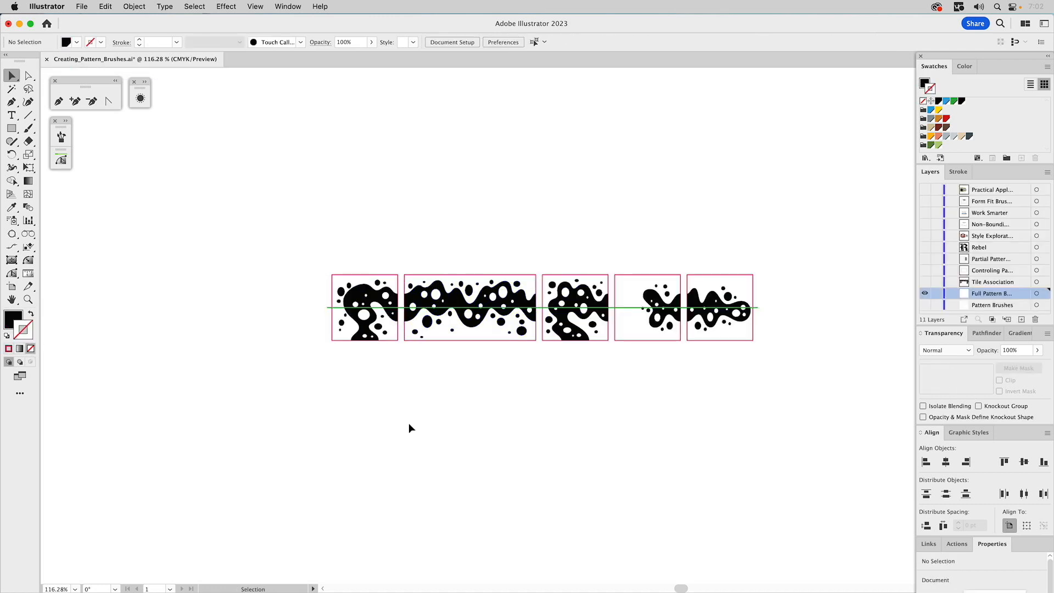
key(super+v)
drag(521, 330, 519, 446)
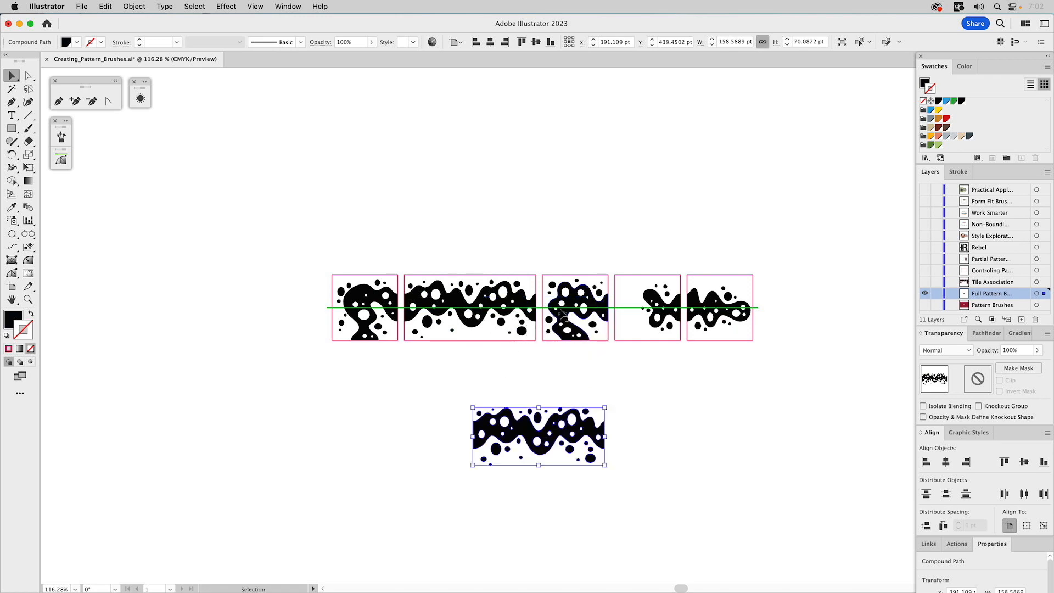
- Copy the artwork out of the first corner tile's group and place the copy just to the left of the wide piece's copy
double_click(376, 295)
super+click(377, 296)
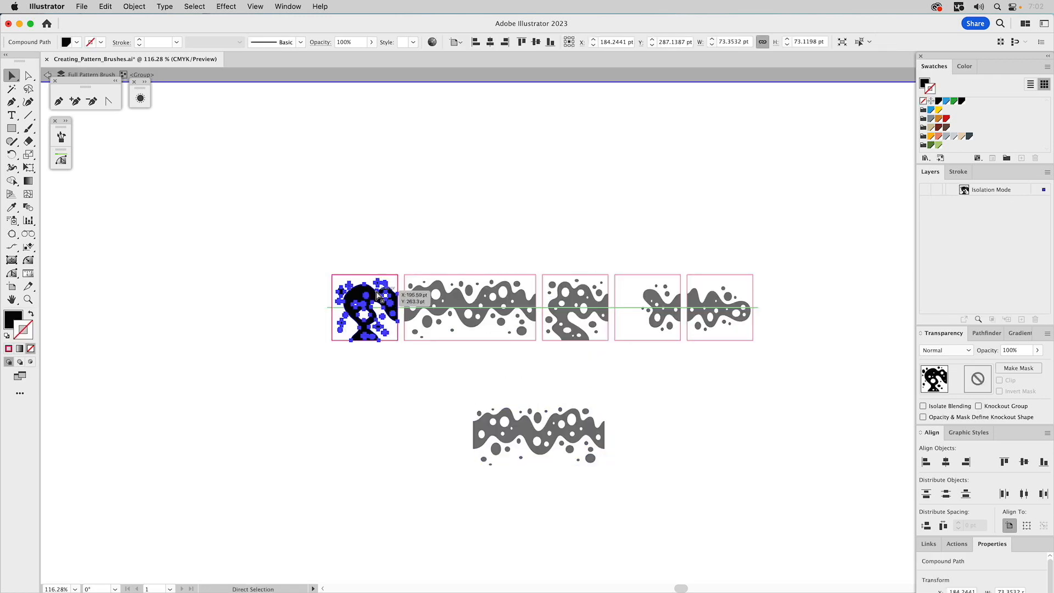
double_click(407, 395)
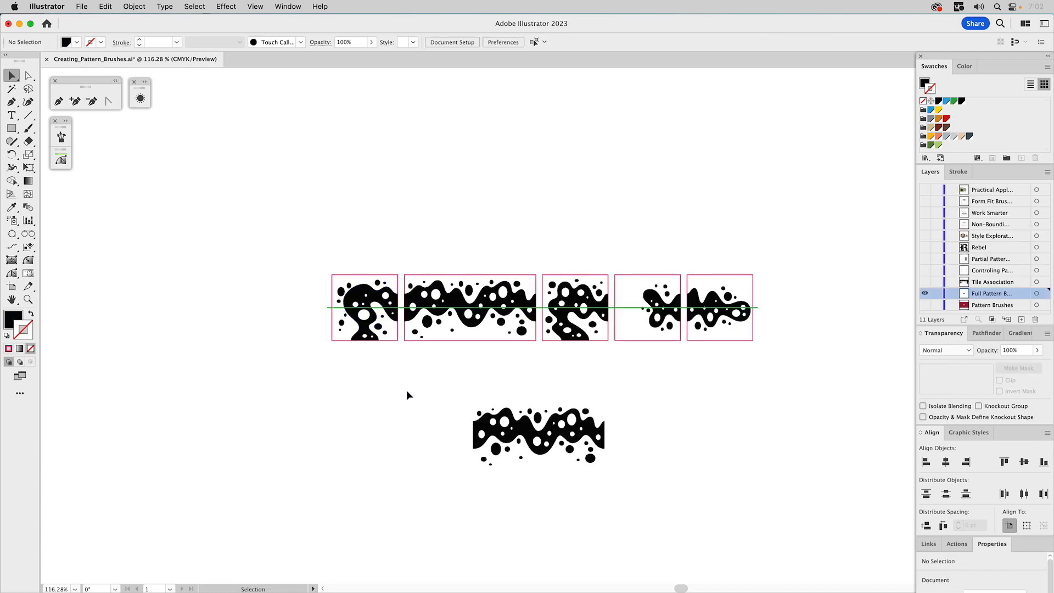
key(super+v)
drag(534, 332, 424, 441)
- Align the two copies by their vertical centres with the corner piece as key object, and move the wide piece against it
shift+click(484, 432)
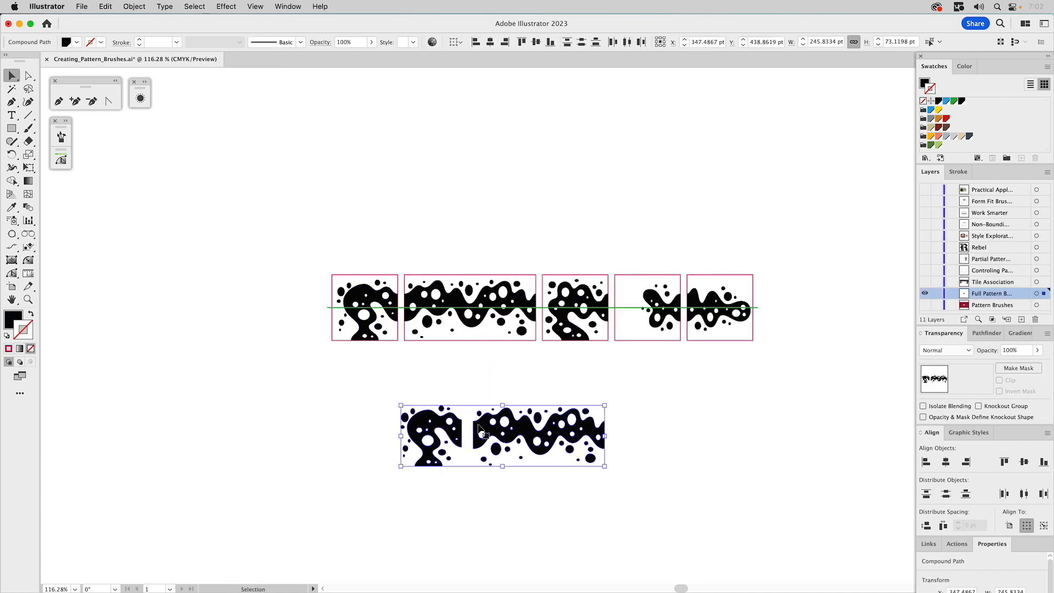
click(443, 425)
click(1025, 462)
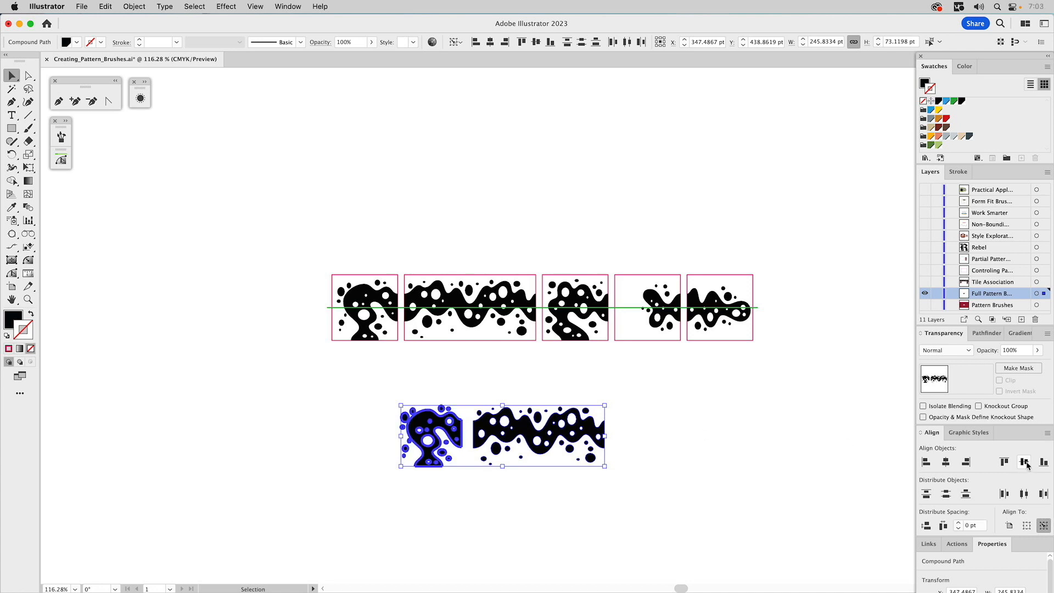
click(760, 427)
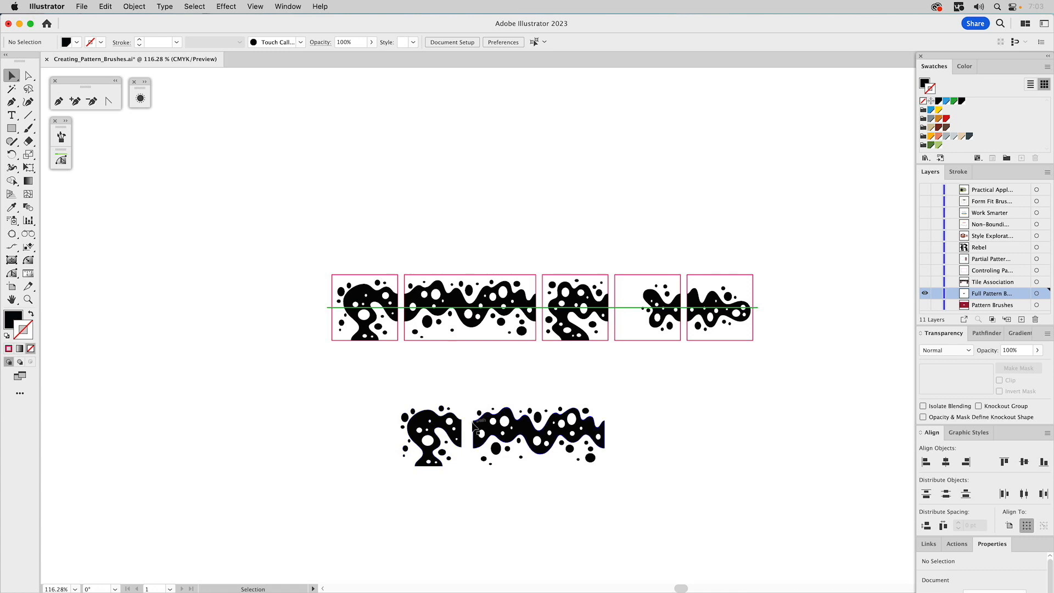
drag(474, 426, 462, 423)
click(467, 399)
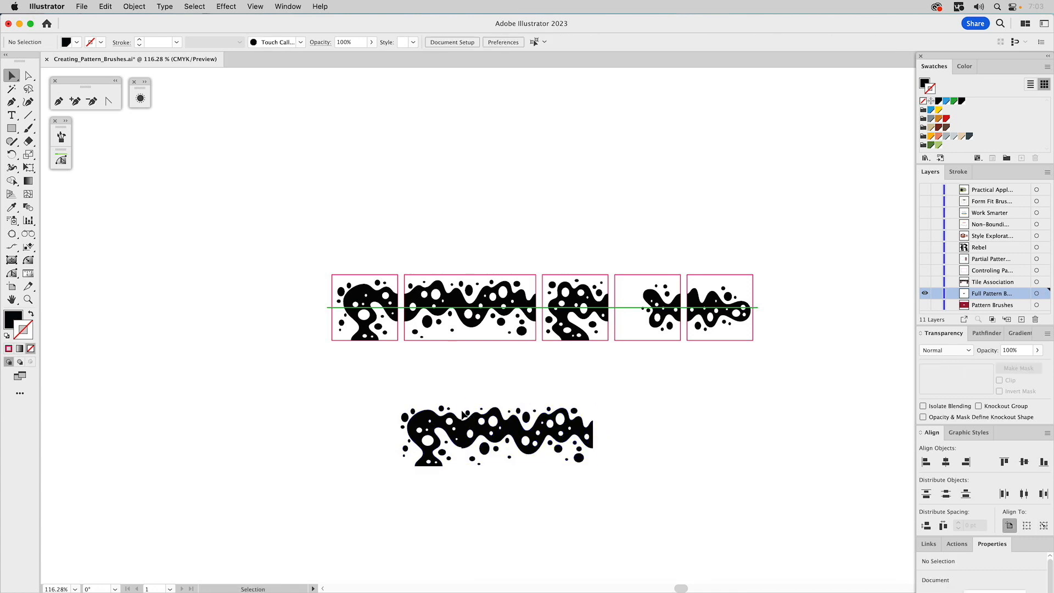
- Snap the wide piece's left edge anchors exactly onto the corner piece's right edge so the contours join seamlessly
key(z)
drag(431, 400, 491, 472)
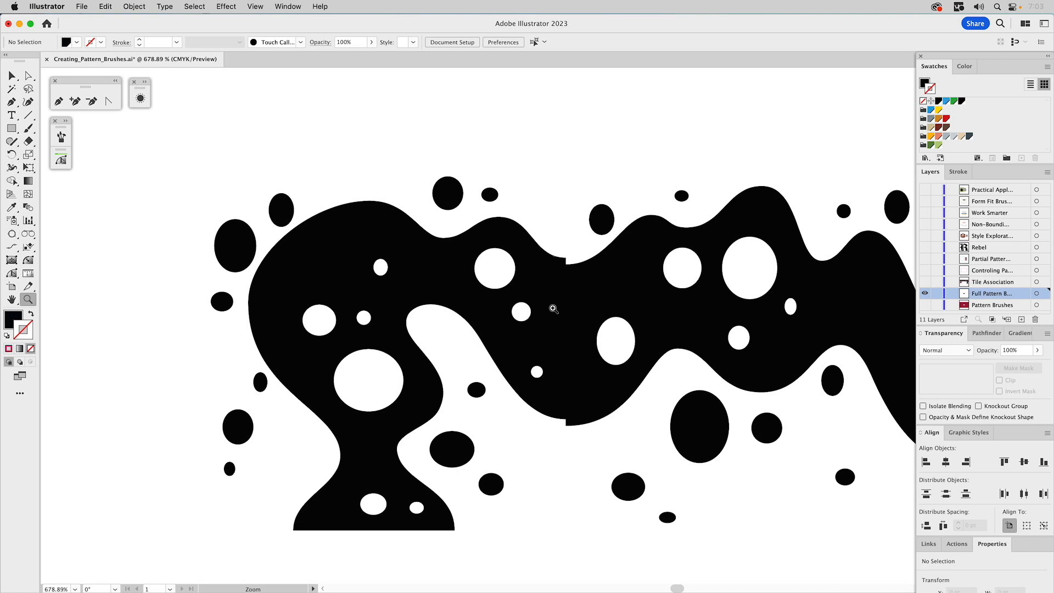
key(v)
mouse_move(579, 289)
mouse_down()
mouse_move(587, 289)
mouse_move(567, 262)
mouse_up()
key(a)
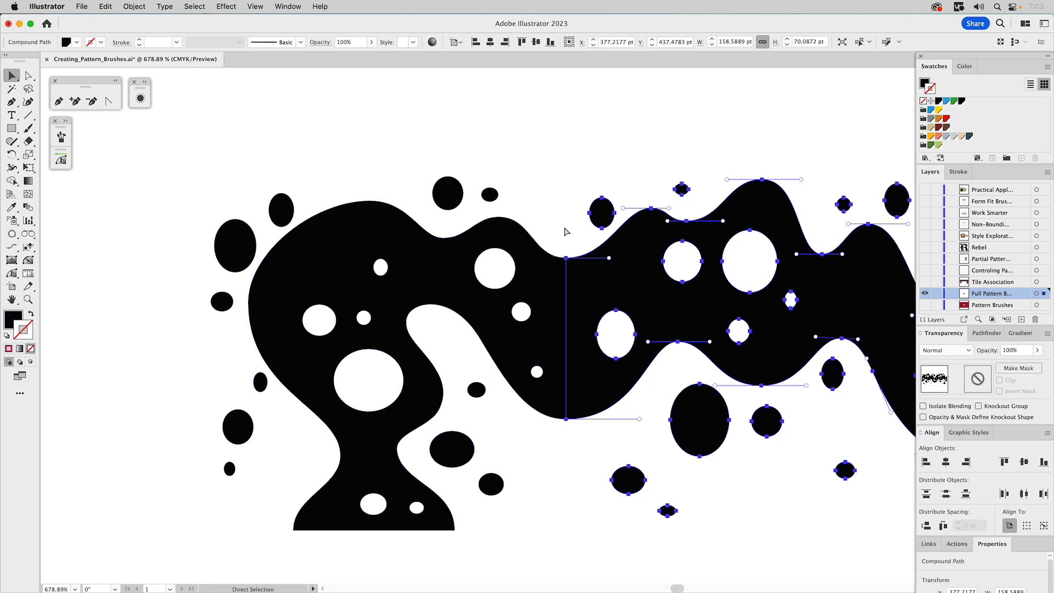
key(v)
click(567, 231)
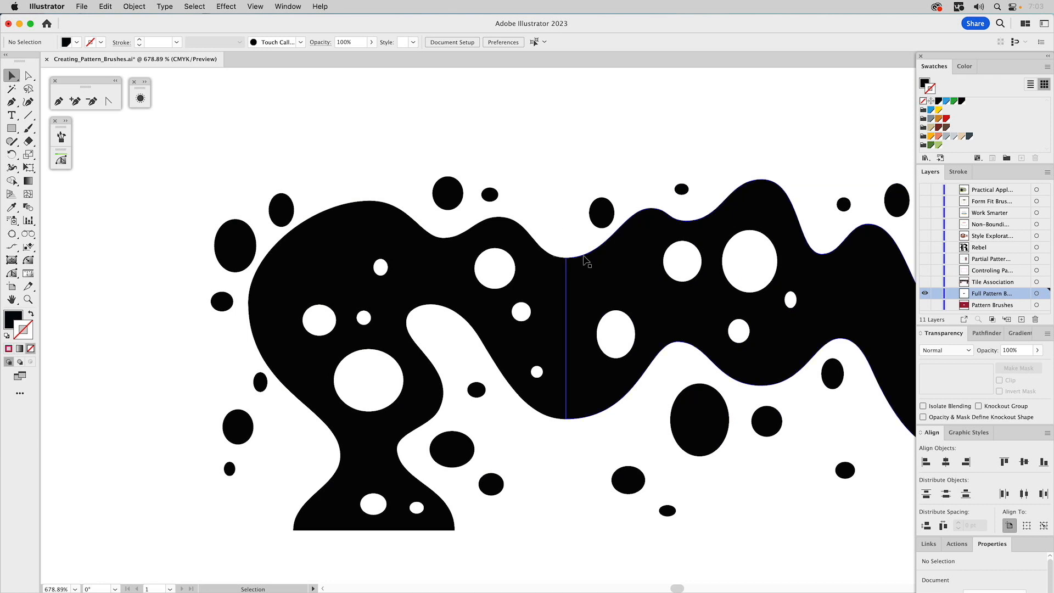
- Delete both joined test copies below the tile row
key(super+0)
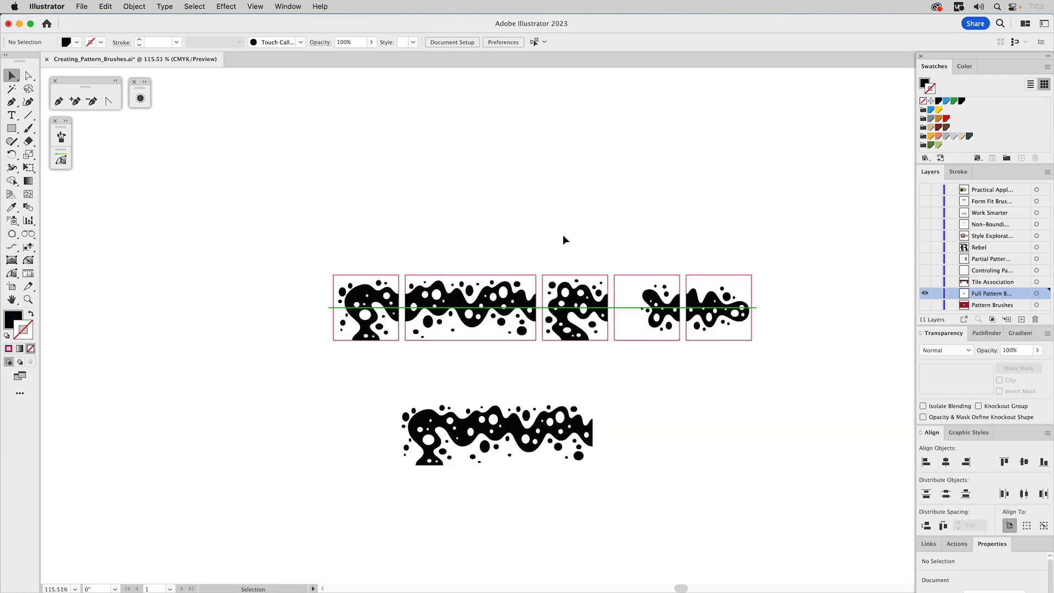
click(388, 457)
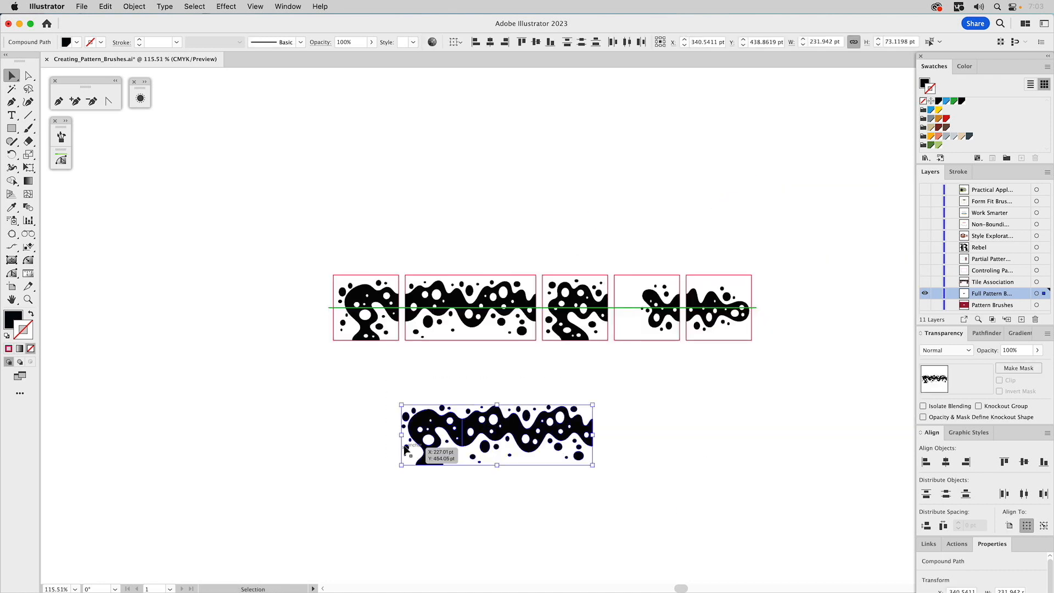
key(Delete)
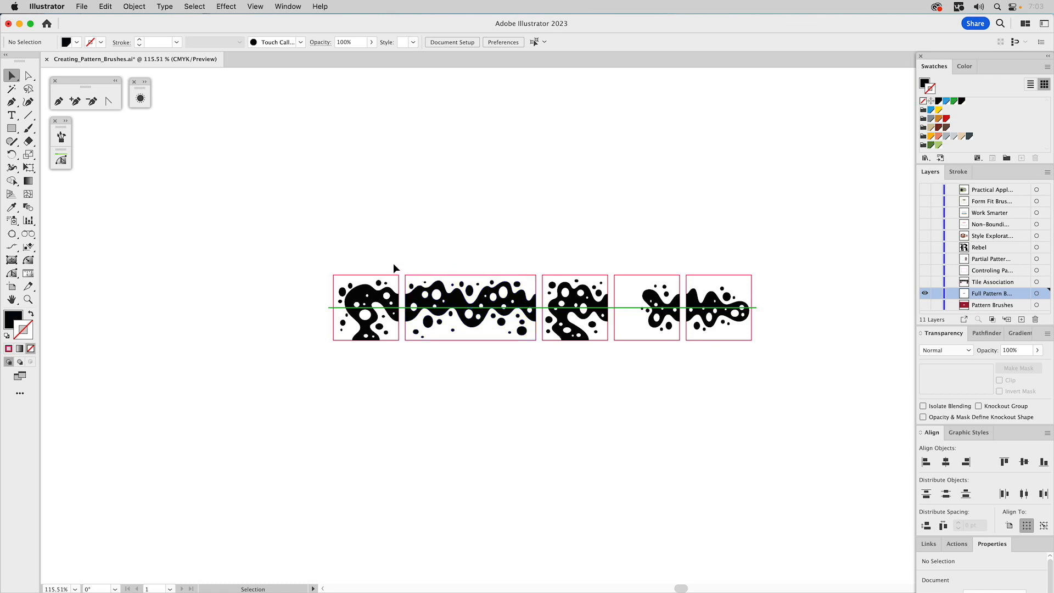
- Remove the stroke from the bounding squares and rectangle around all five tiles, leaving them with no fill and no stroke
key(a)
drag(388, 264, 730, 282)
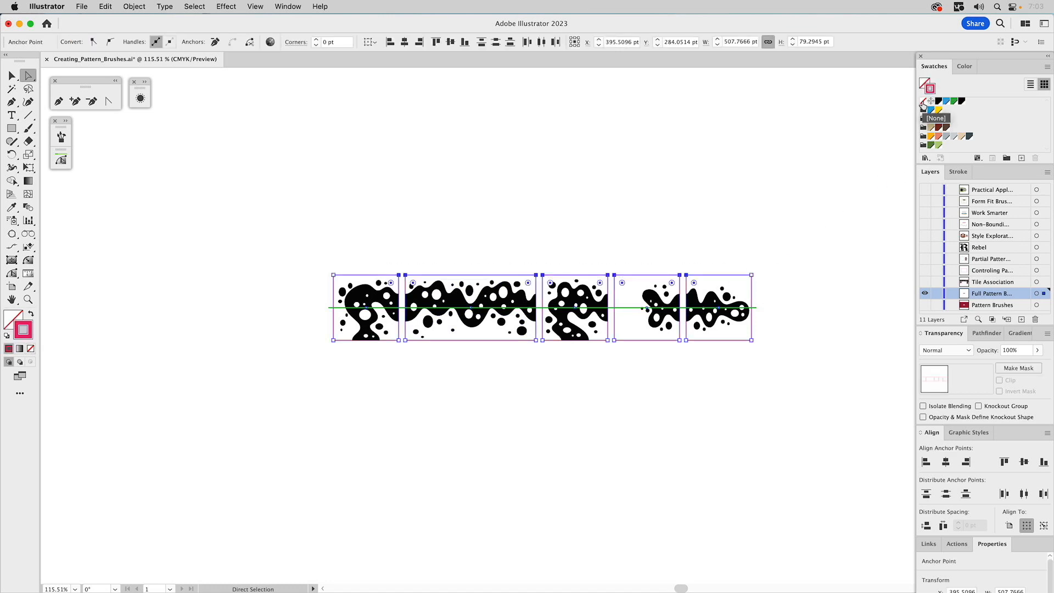
click(924, 101)
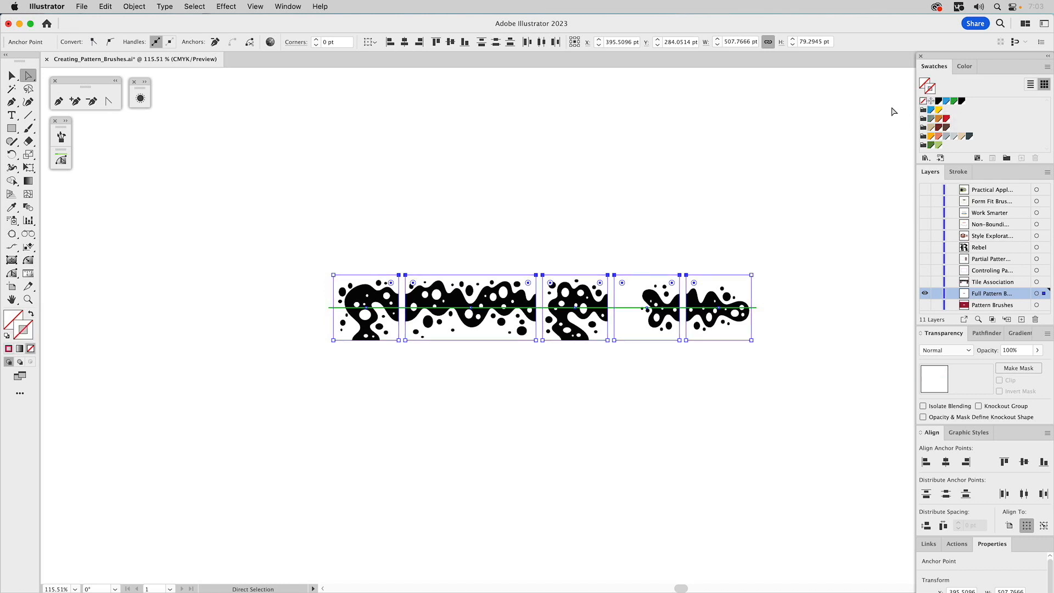
click(600, 210)
key(v)
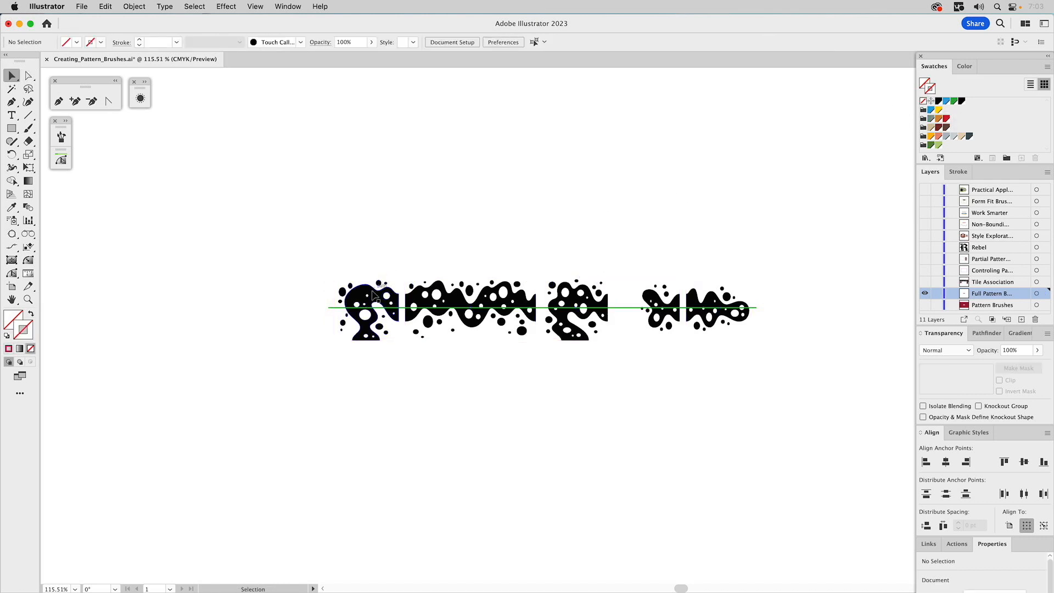
- Select each of the five tile groups in turn to check its invisible bounding box
click(379, 294)
click(429, 297)
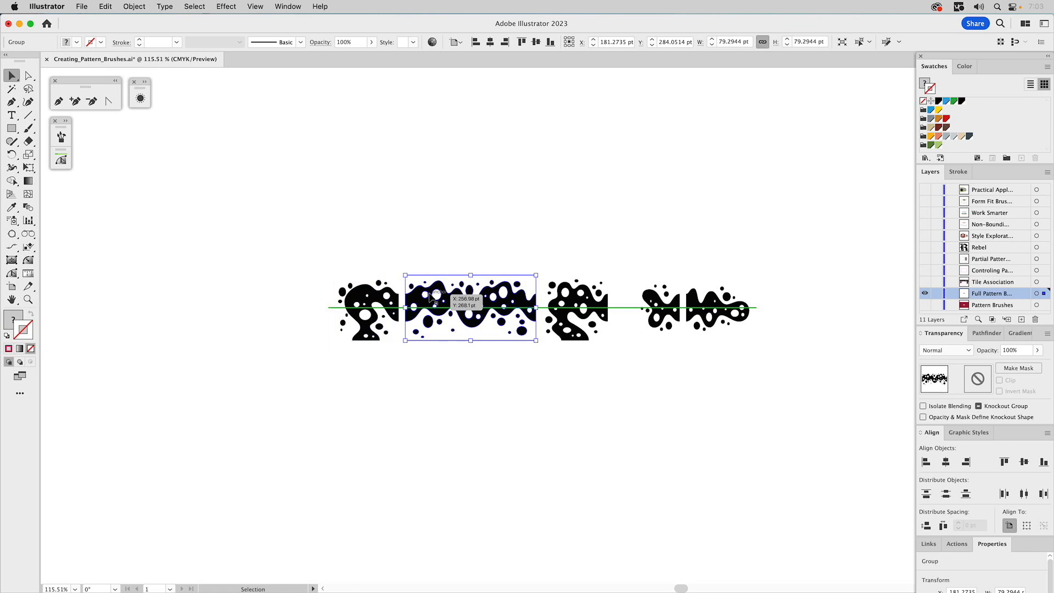
click(562, 297)
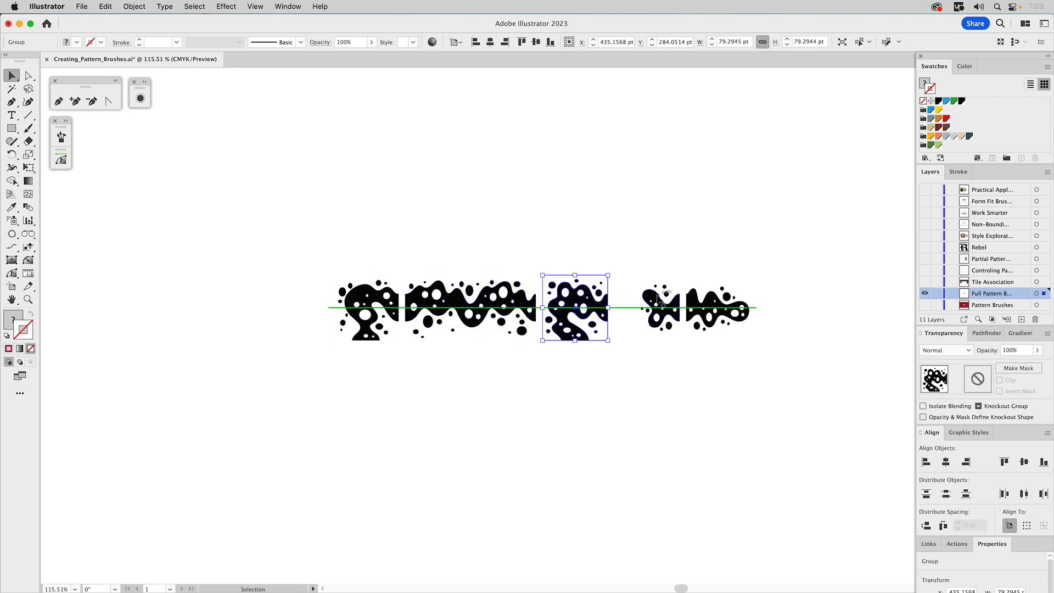
click(665, 294)
click(709, 296)
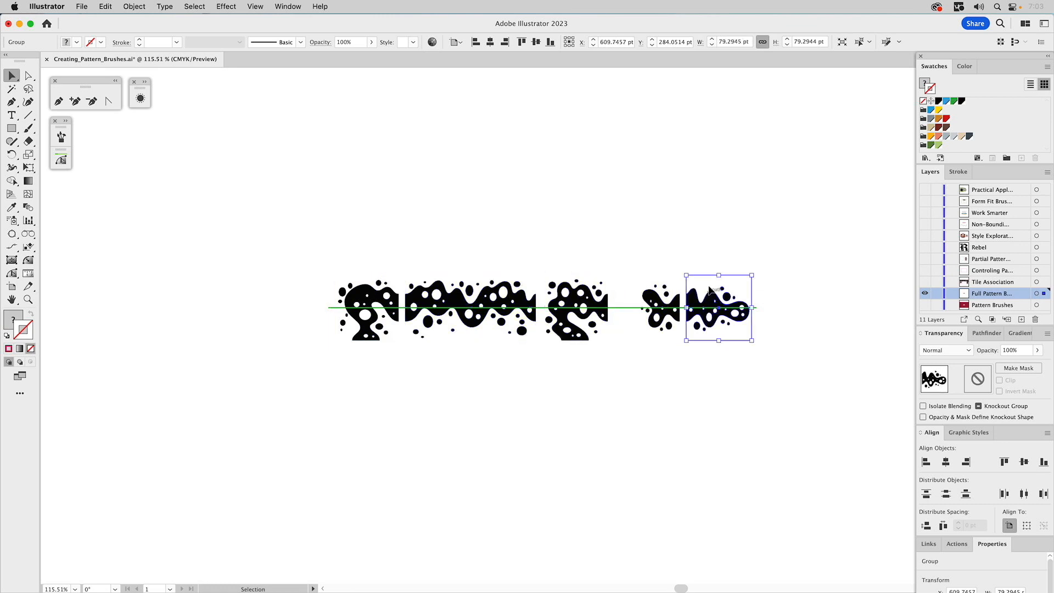
click(440, 288)
click(448, 231)
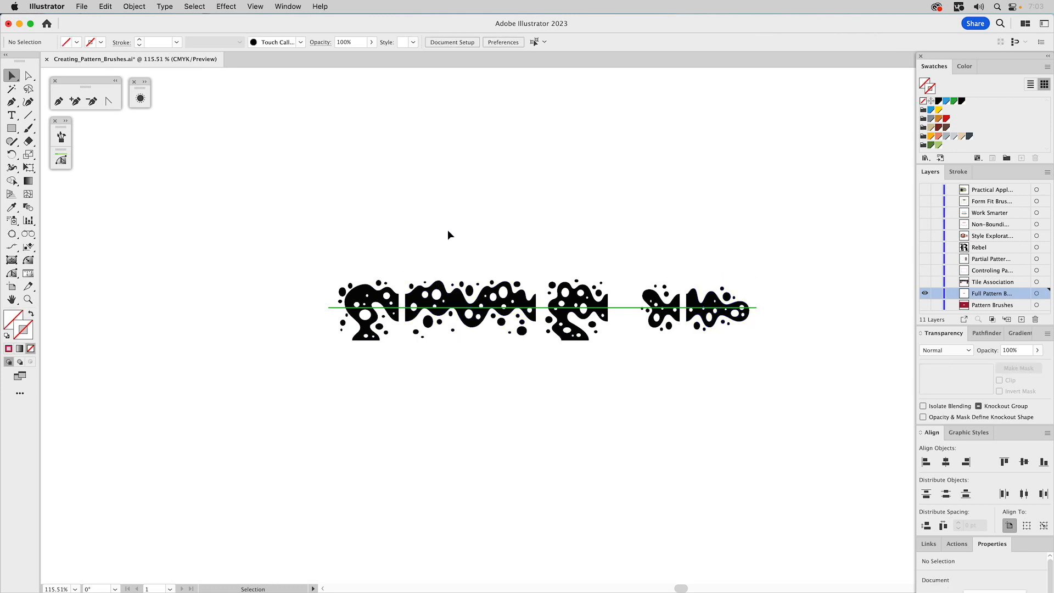
click(441, 286)
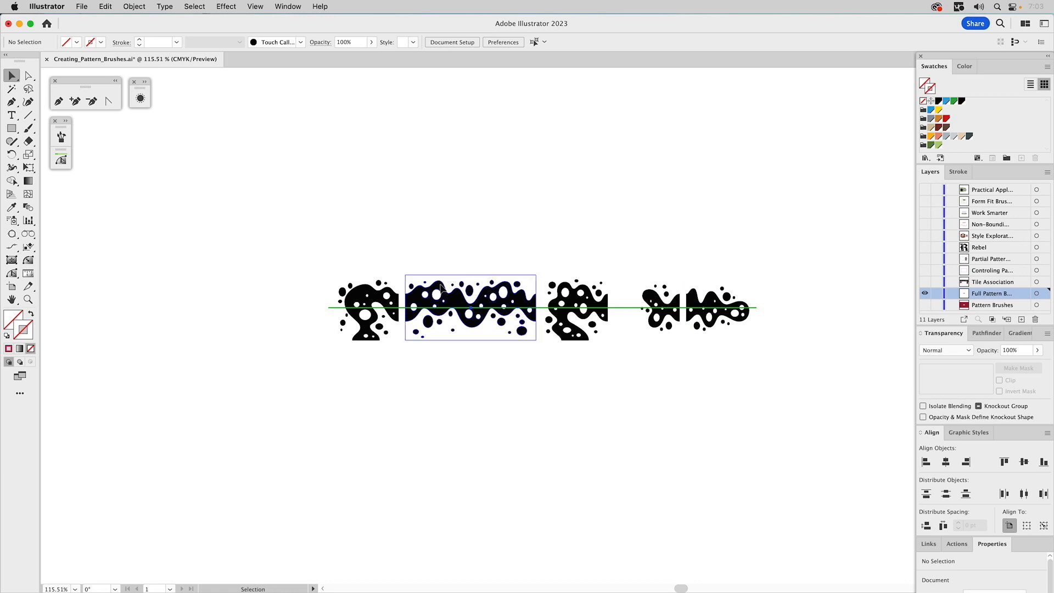
- Select only the wide side tile's black artwork, check which swatch its fill uses, and deselect it
click(462, 245)
key(a)
click(441, 286)
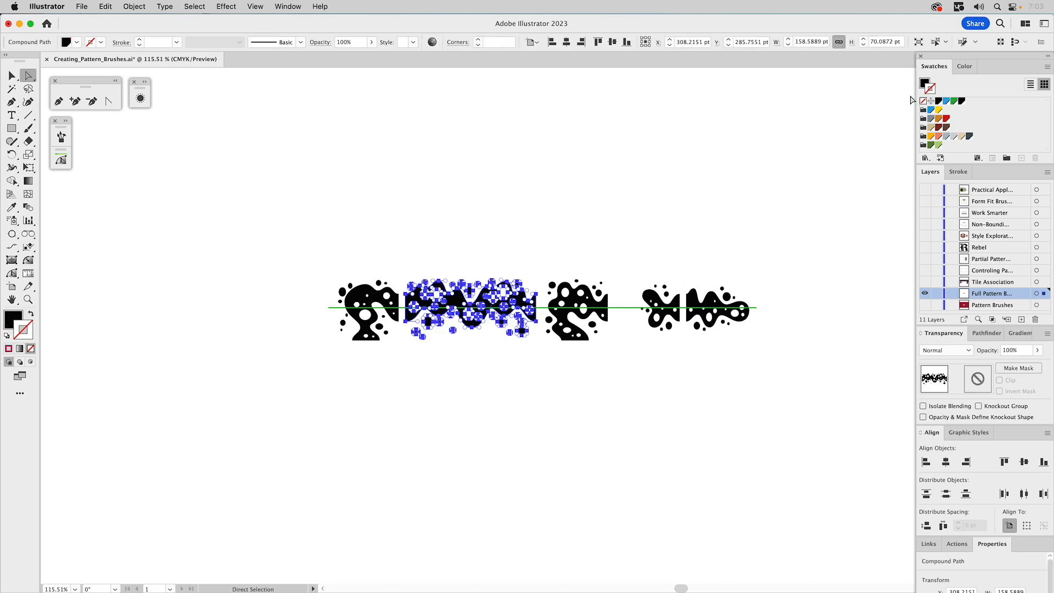
click(926, 84)
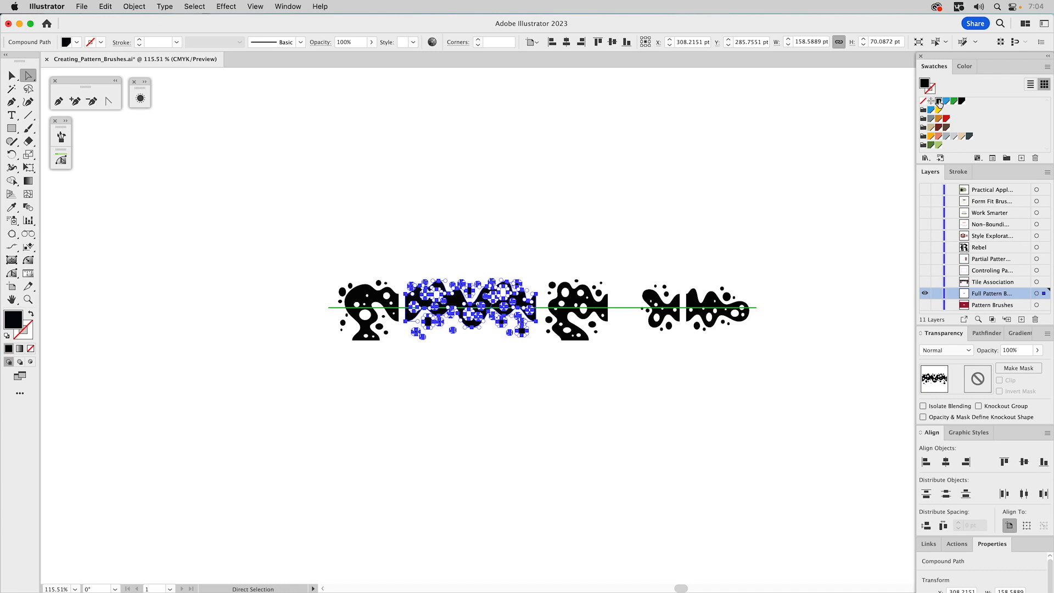
click(452, 224)
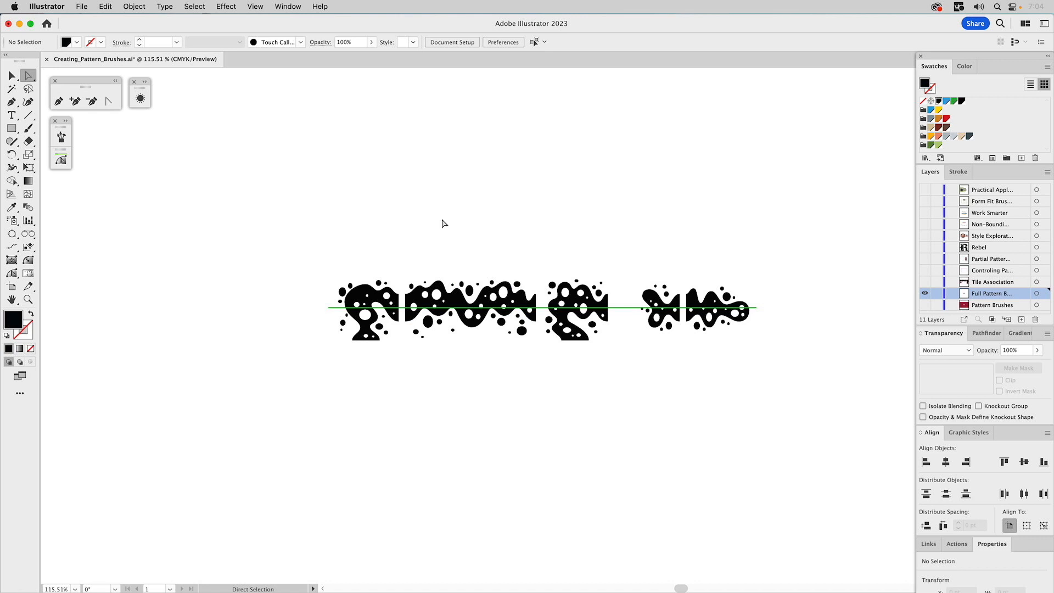
- Start a new pattern brush from the wide side tile's group
key(v)
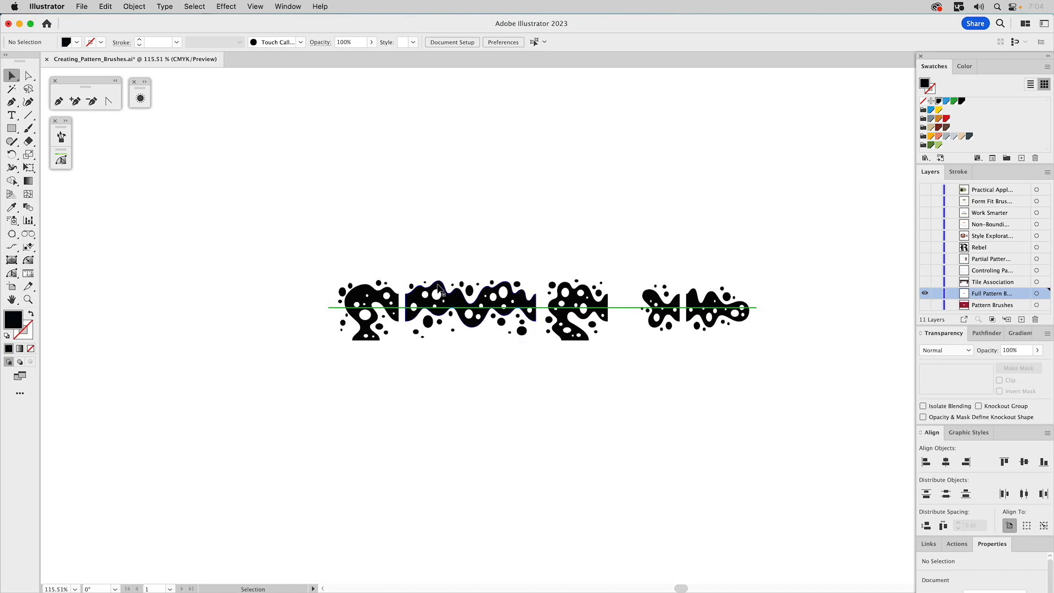
click(439, 287)
click(67, 122)
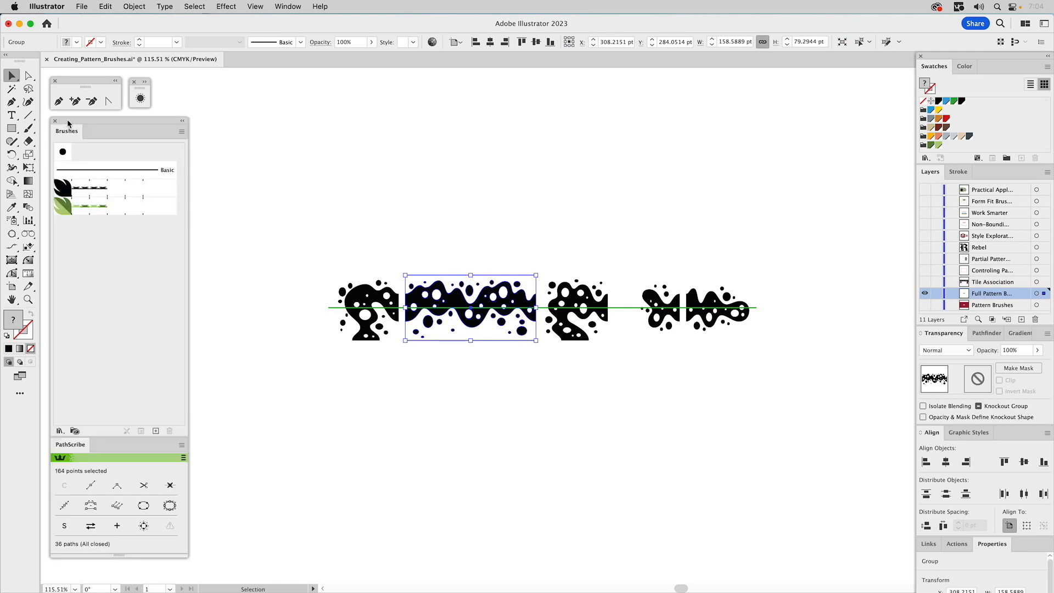
click(156, 432)
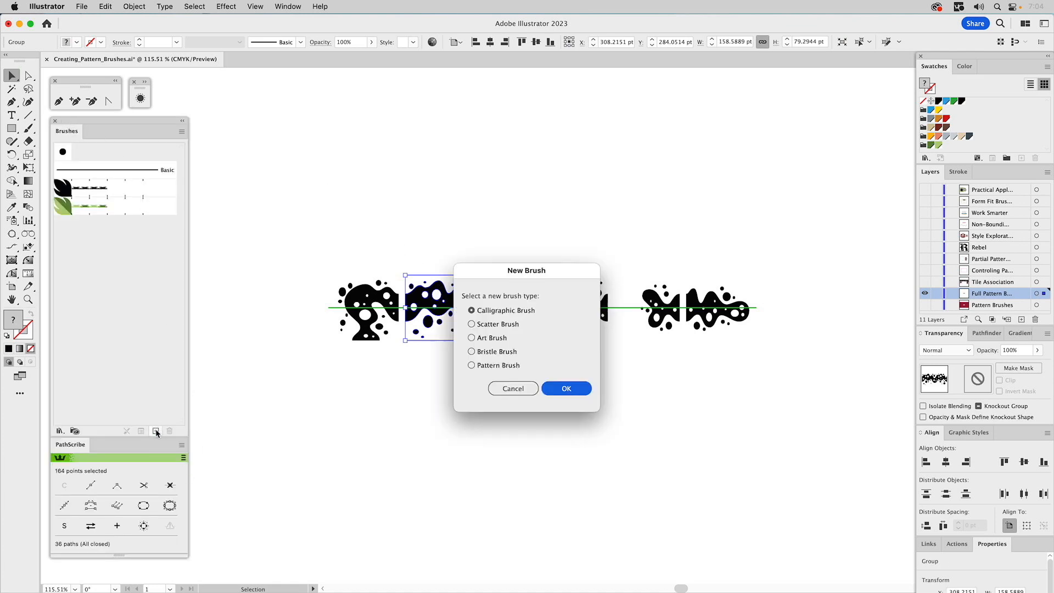
click(494, 366)
click(568, 388)
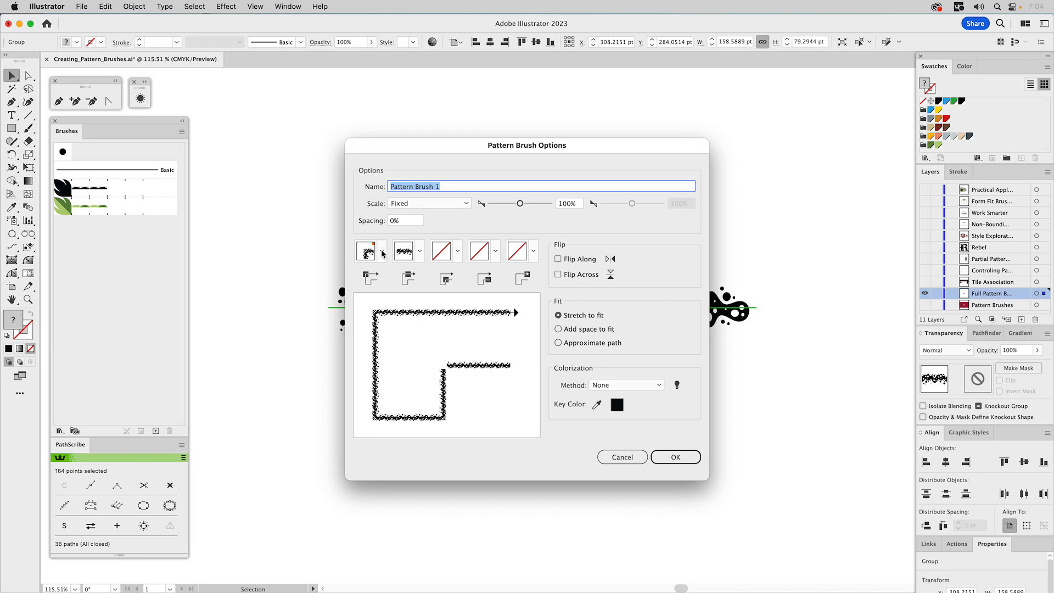
- Turn off Show Auto Generated Corner Tiles for the outer corner tile so it is set to None
click(370, 253)
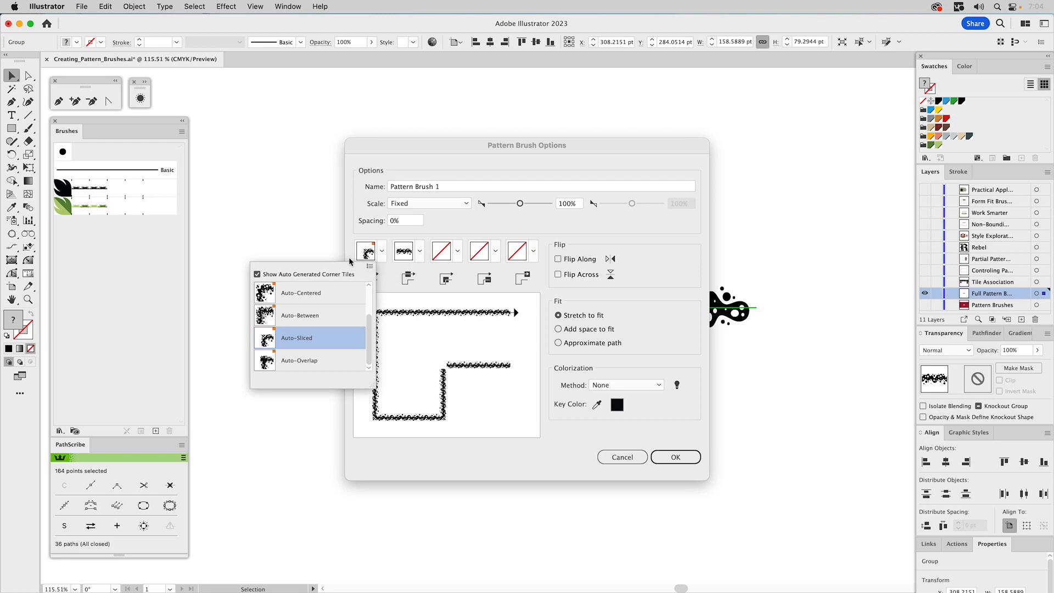
click(383, 253)
click(383, 254)
click(258, 274)
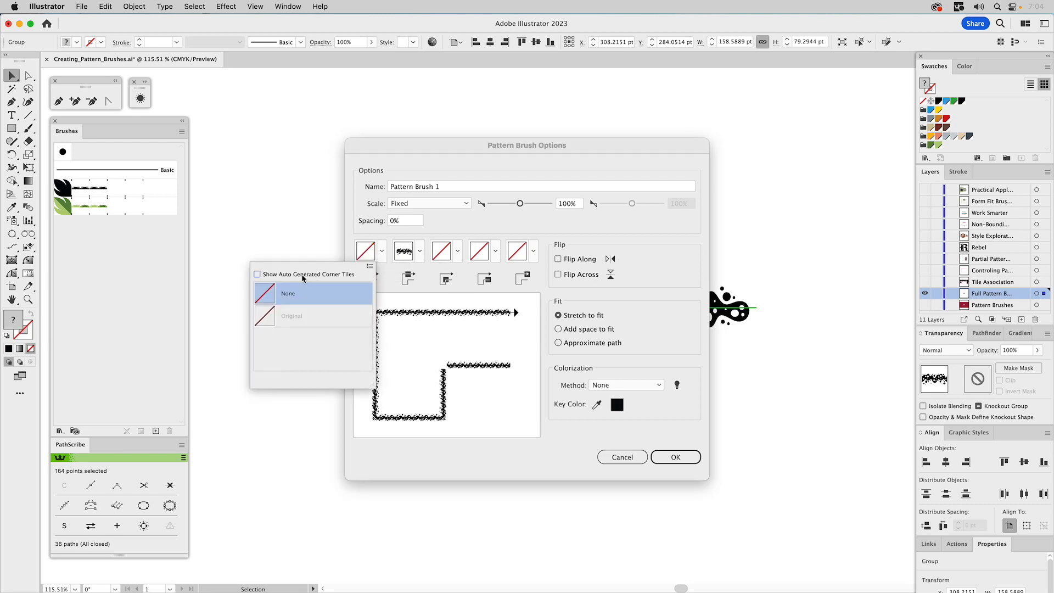
- Name the new pattern brush Plasma, set its colorization method to Tints, and create it
click(383, 253)
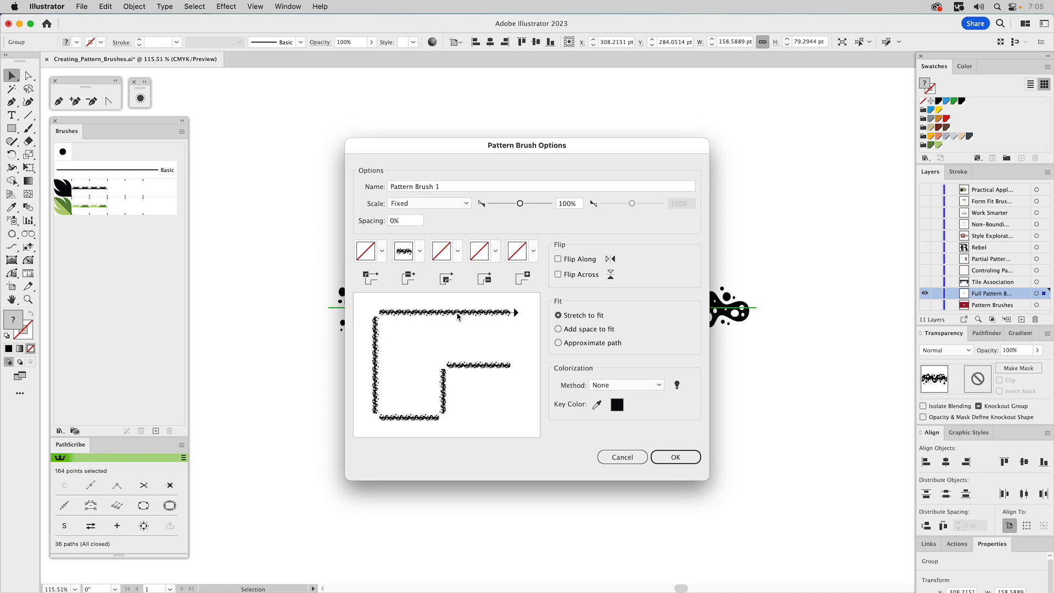
double_click(420, 187)
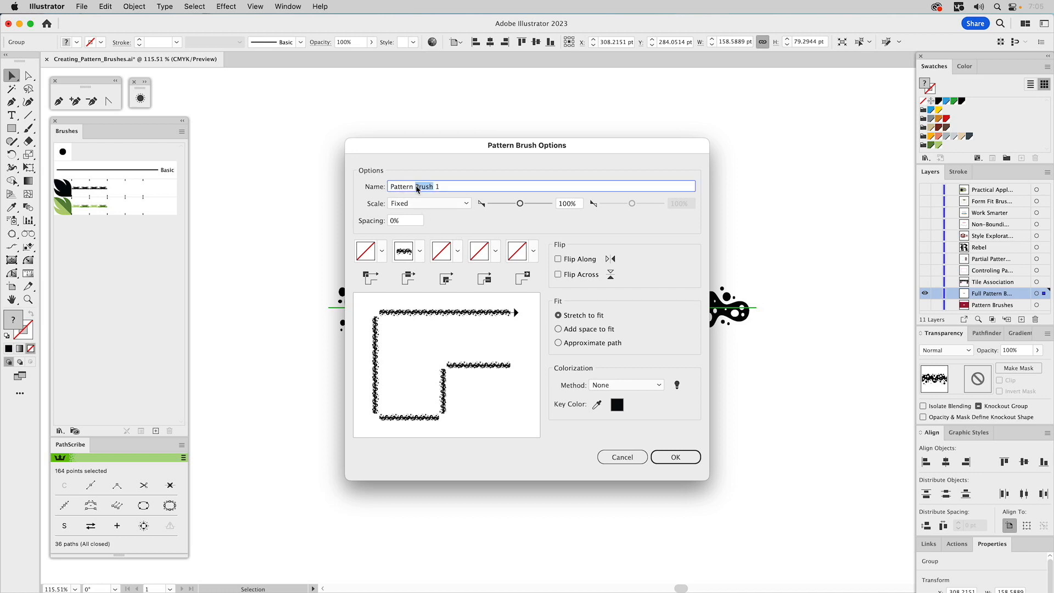
drag(448, 186, 352, 187)
text(Plasma)
click(639, 385)
click(612, 409)
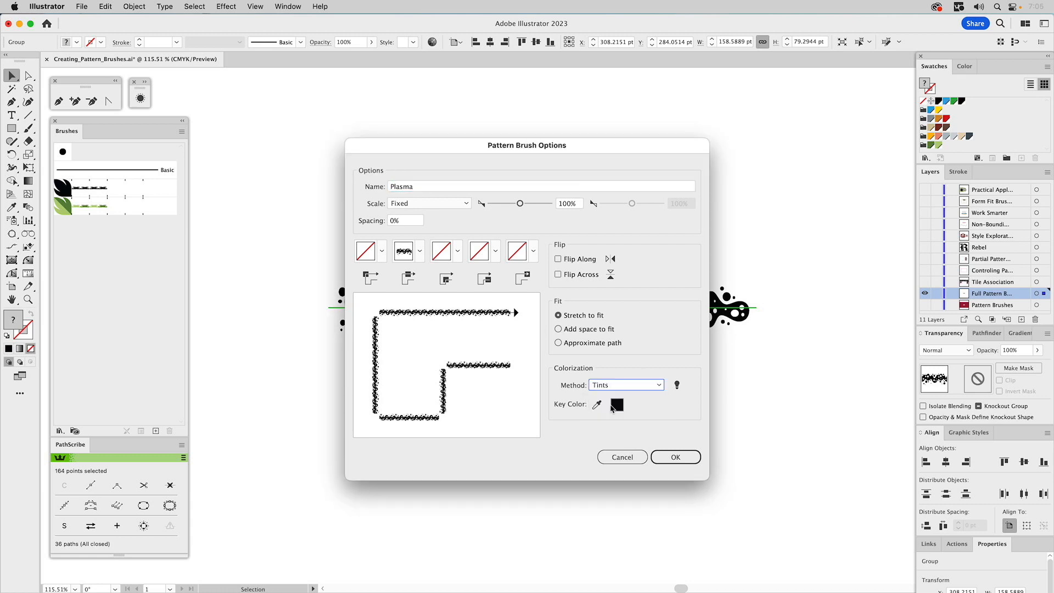
click(676, 456)
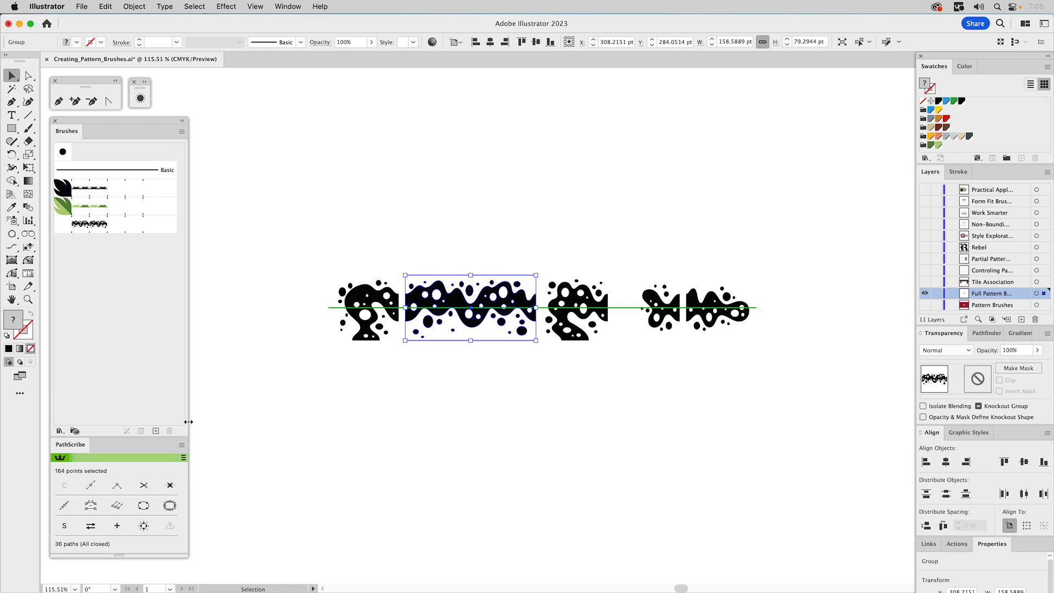
- Add the first square blob tile to the Plasma brush as its outer corner tile
drag(188, 421, 204, 421)
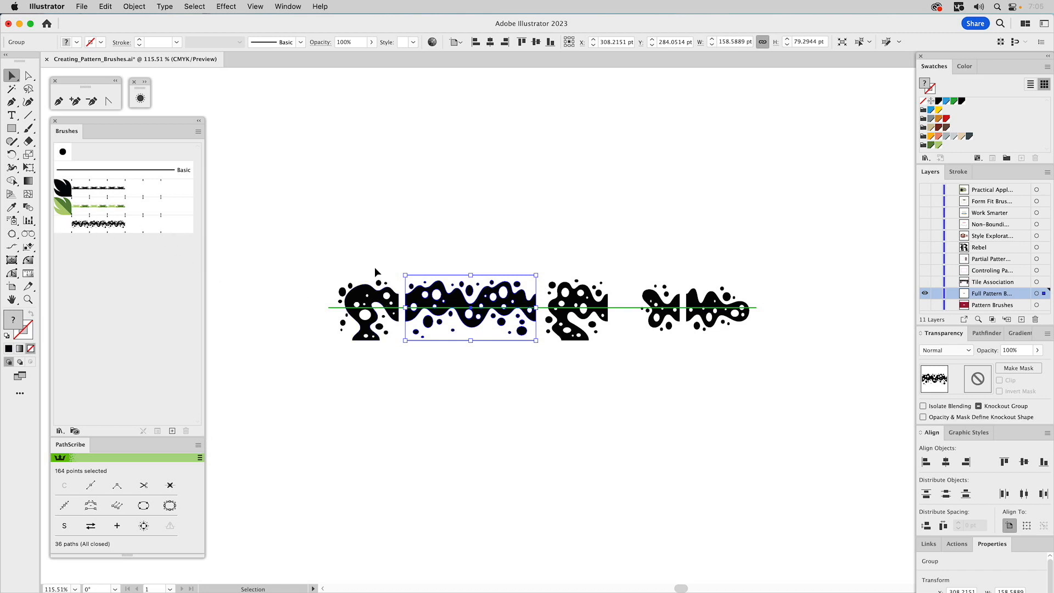
click(363, 294)
mouse_move(363, 291)
mouse_down()
mouse_move(81, 248)
mouse_move(65, 229)
mouse_up()
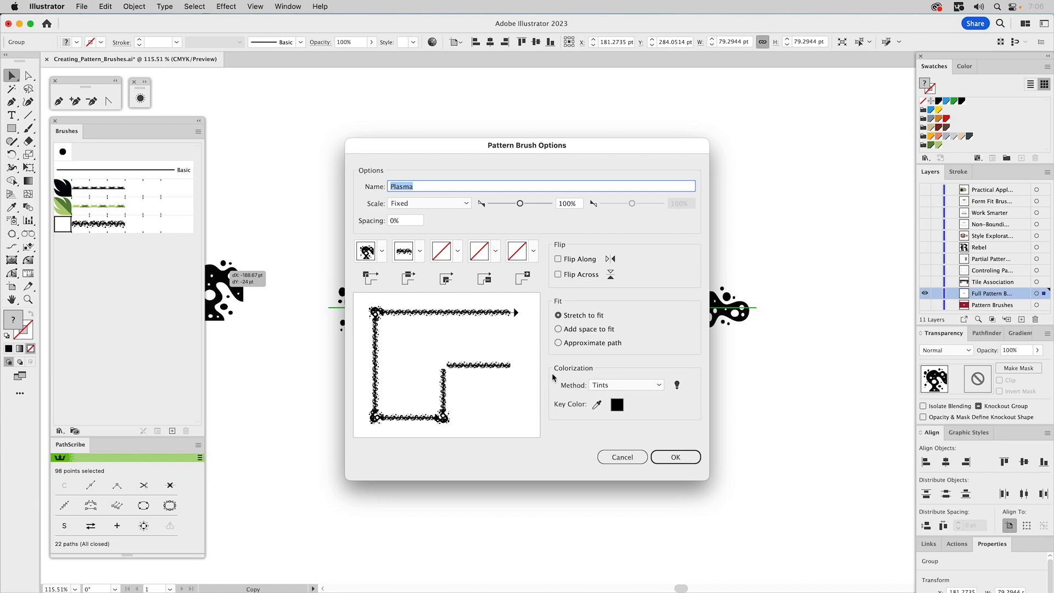
click(688, 463)
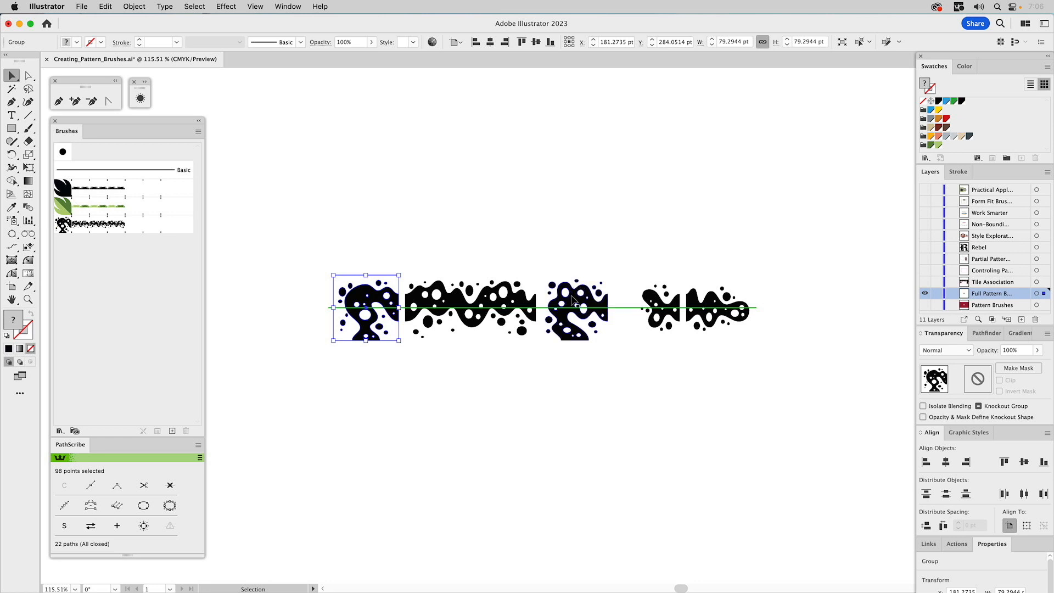
- Add the square tile after the wide side tile to the Plasma brush as its inner corner tile
click(574, 299)
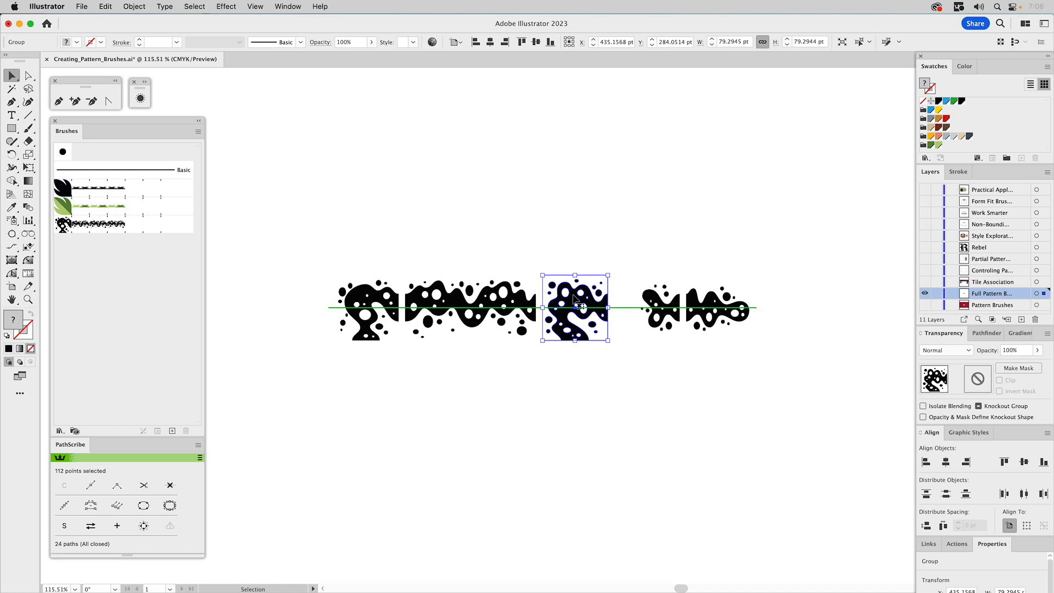
mouse_move(575, 300)
mouse_down()
mouse_move(445, 266)
mouse_move(134, 225)
mouse_up()
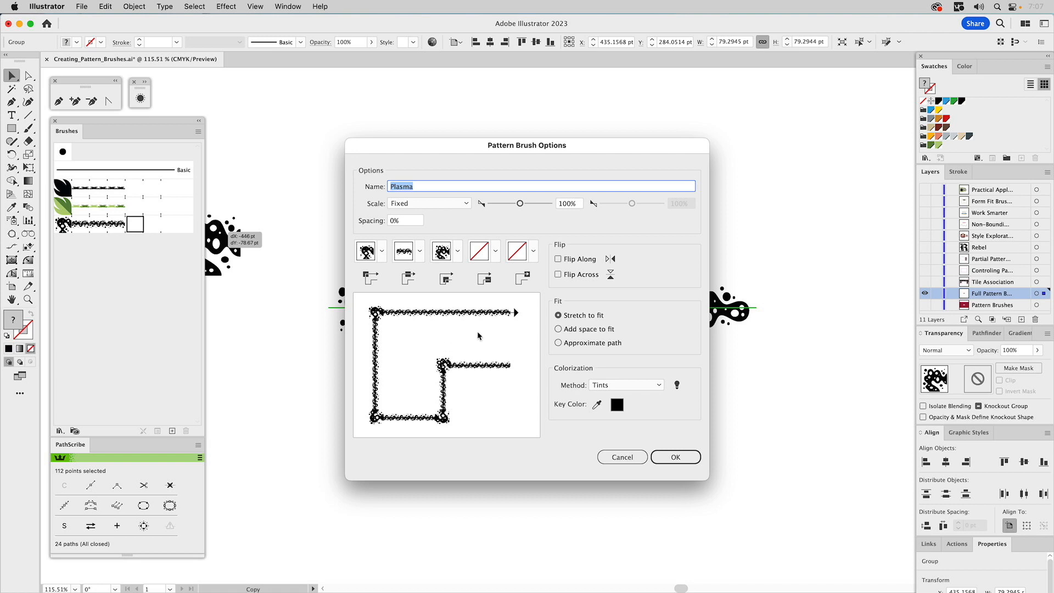
click(674, 457)
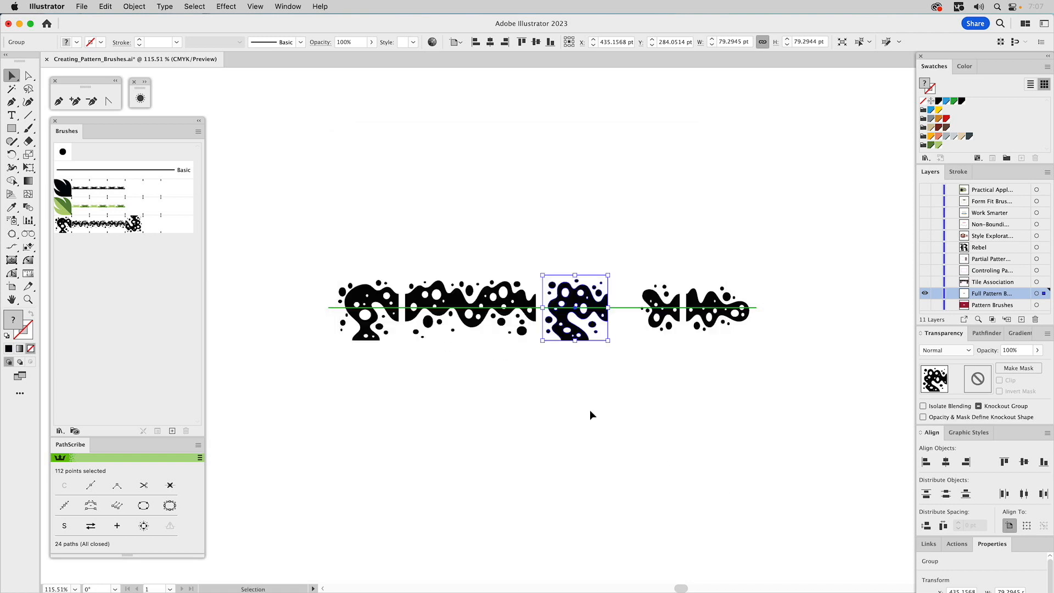
click(477, 229)
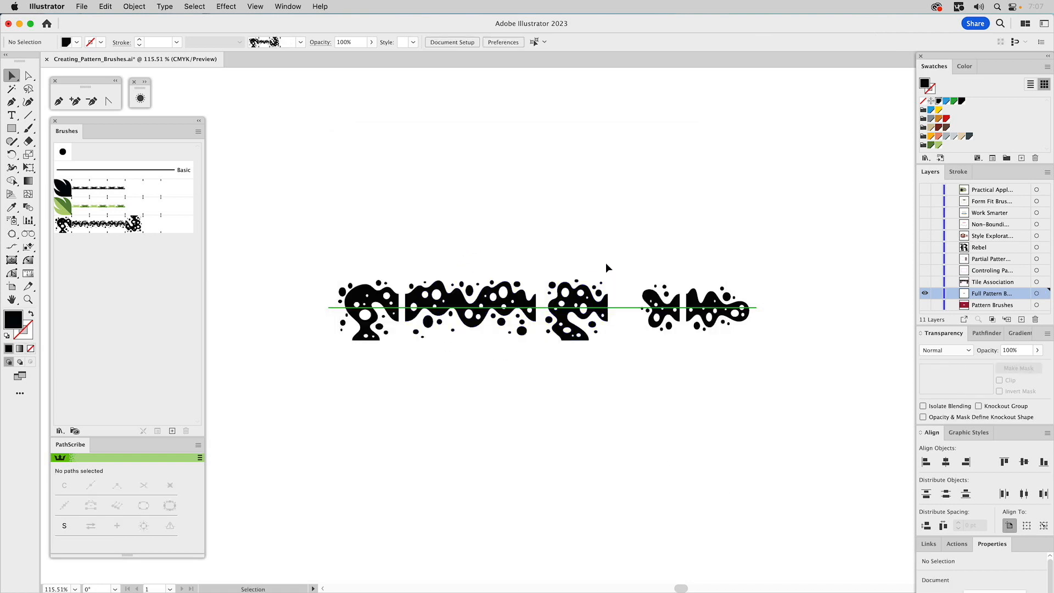
- Add the small tile with the rounded start to the Plasma brush as its start tile
click(653, 297)
mouse_move(653, 296)
mouse_down()
mouse_move(409, 244)
mouse_move(153, 227)
mouse_up()
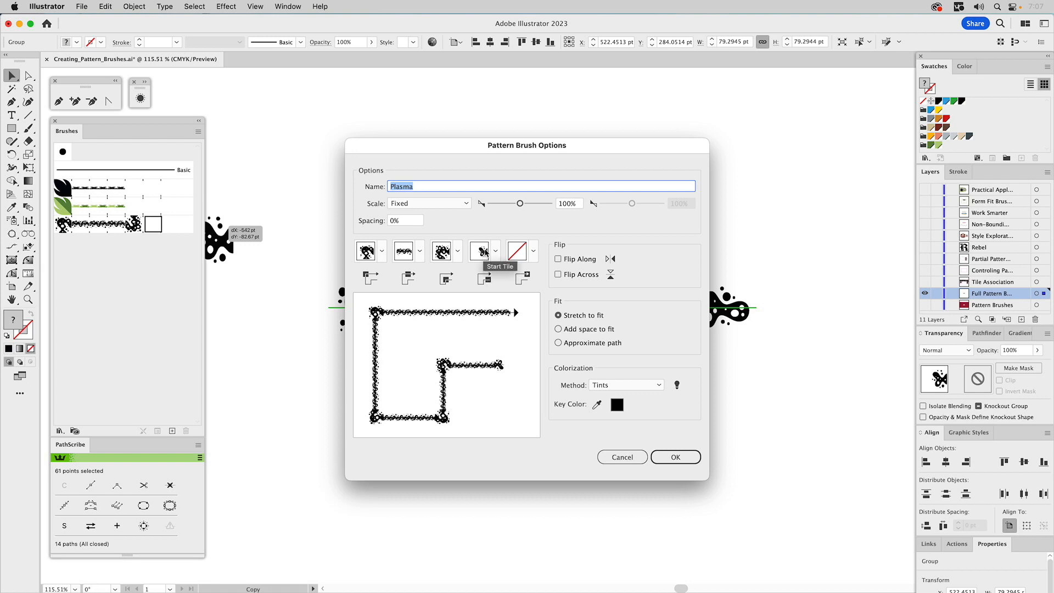
click(671, 459)
- Add the last blob tile to the Plasma brush as its end tile and deselect the artwork
click(709, 322)
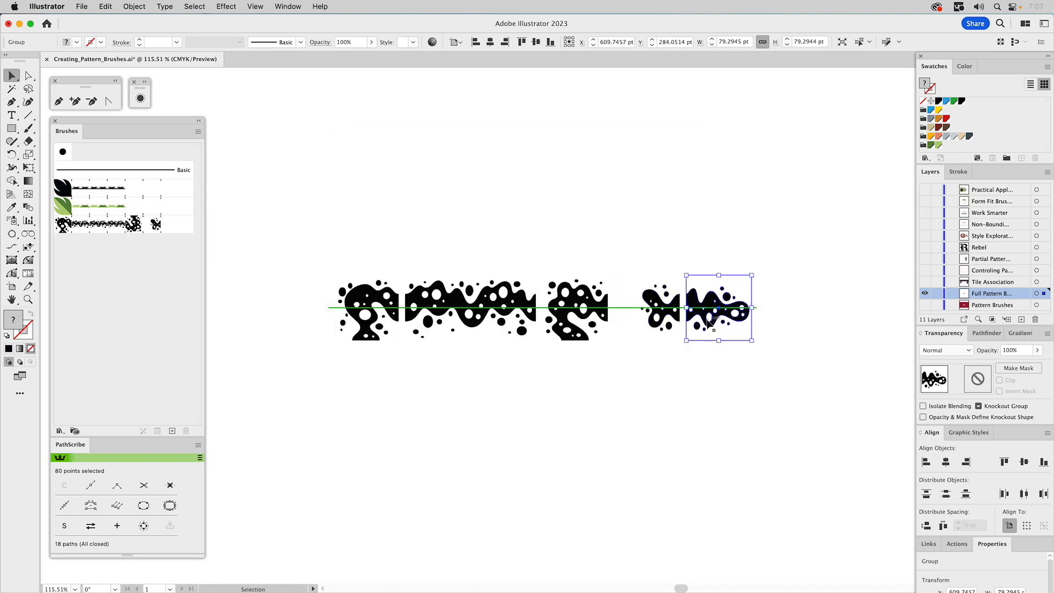
mouse_move(710, 324)
mouse_down()
mouse_move(330, 244)
mouse_move(172, 230)
mouse_up()
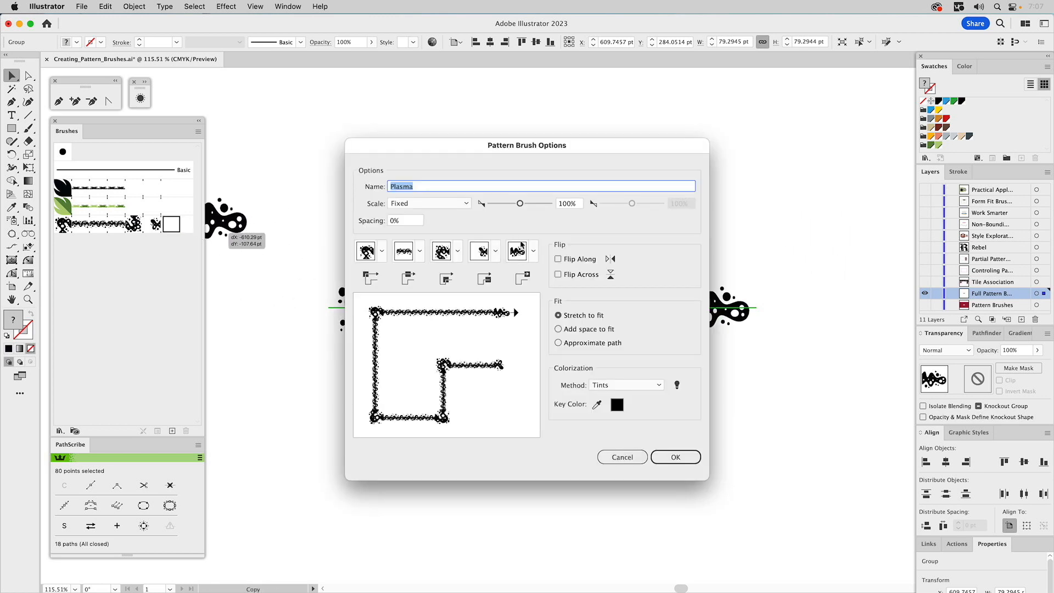
click(676, 458)
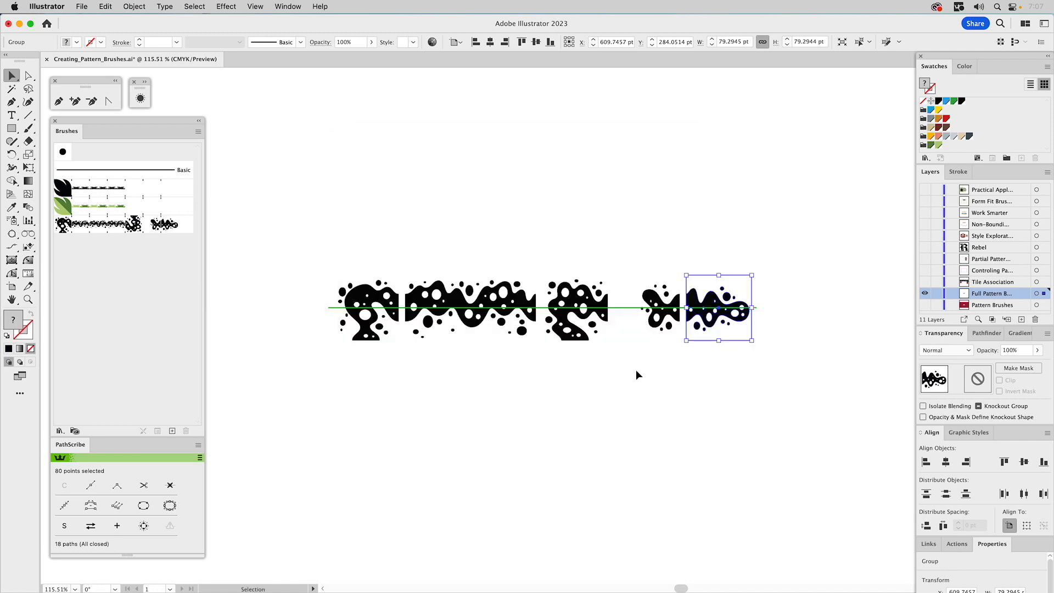
click(552, 216)
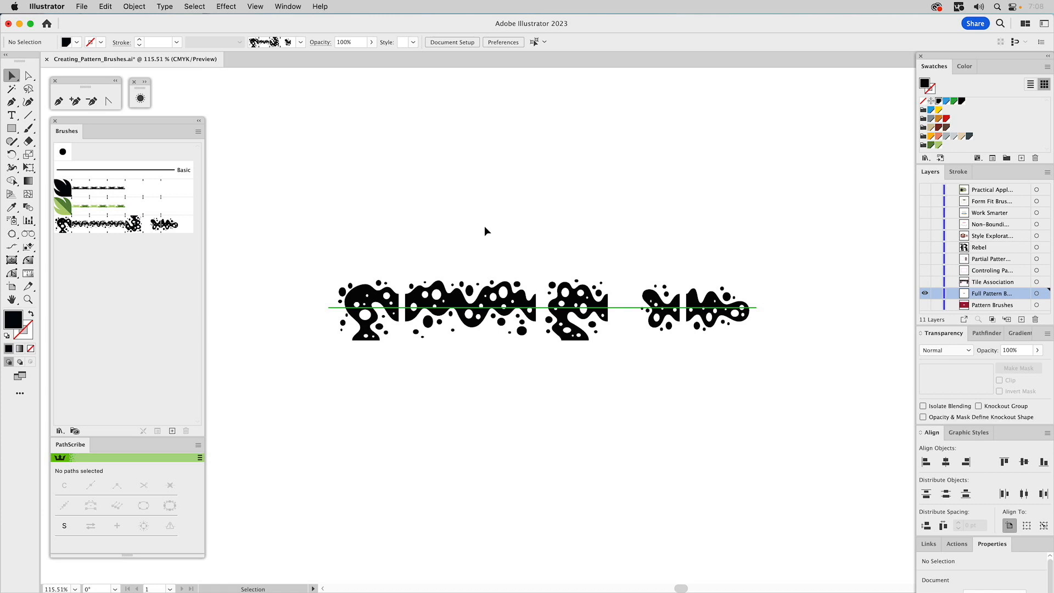
- Show the Tile Association layer to examine how the five tiles connect along a path
click(925, 282)
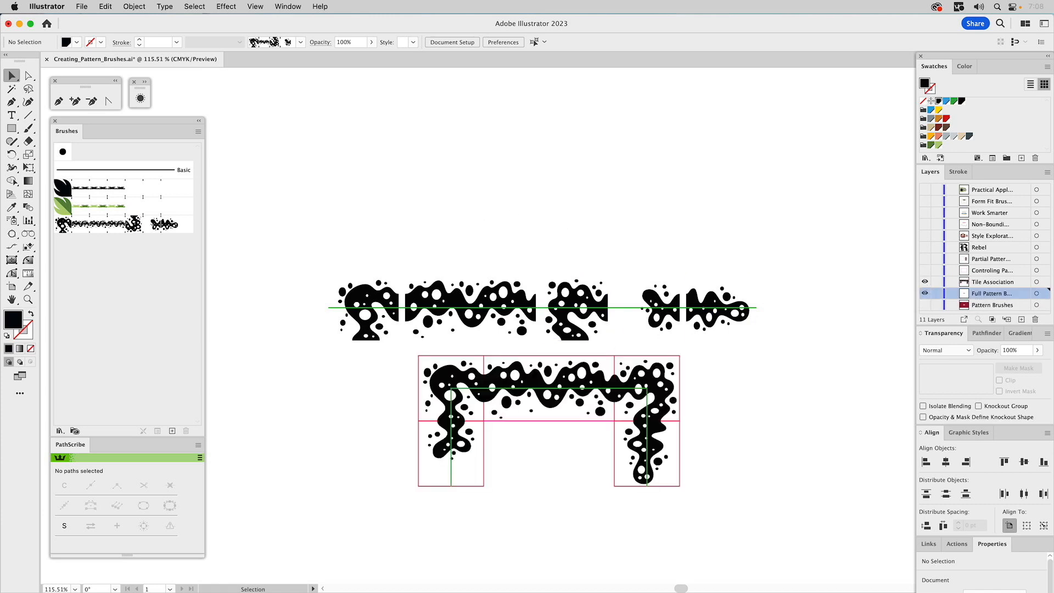
drag(667, 283, 660, 219)
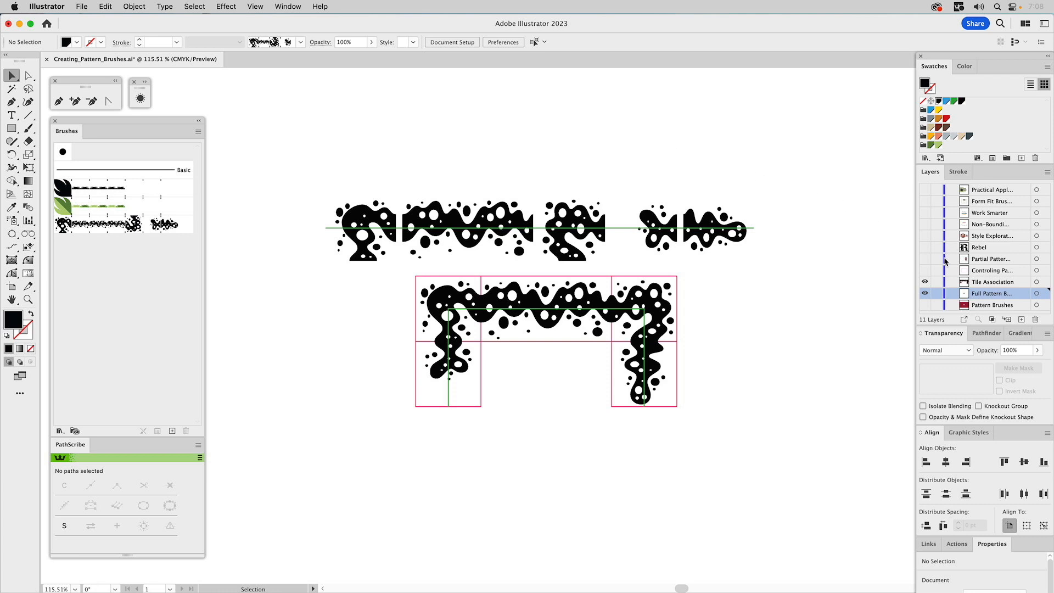
- Show the layer above Tile Association with the plain rectangle, and hide the Tile Association and full pattern brush layers
click(925, 271)
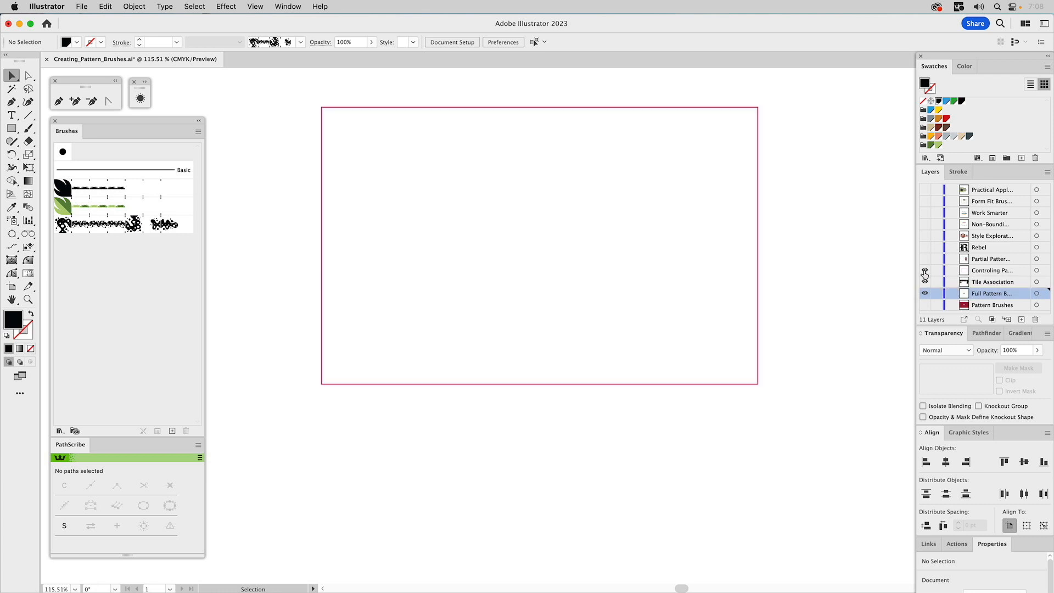
drag(925, 283, 925, 293)
key(super+0)
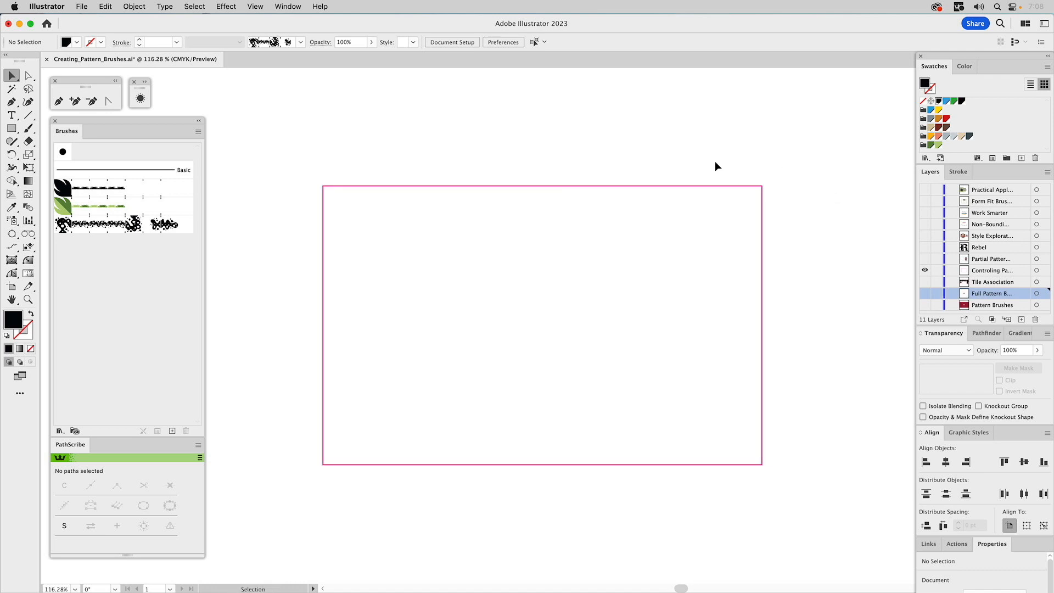
- Give the rectangle a blue C=70 M=15 Y=0 K=0 stroke and apply the Plasma brush to it
drag(716, 164, 664, 214)
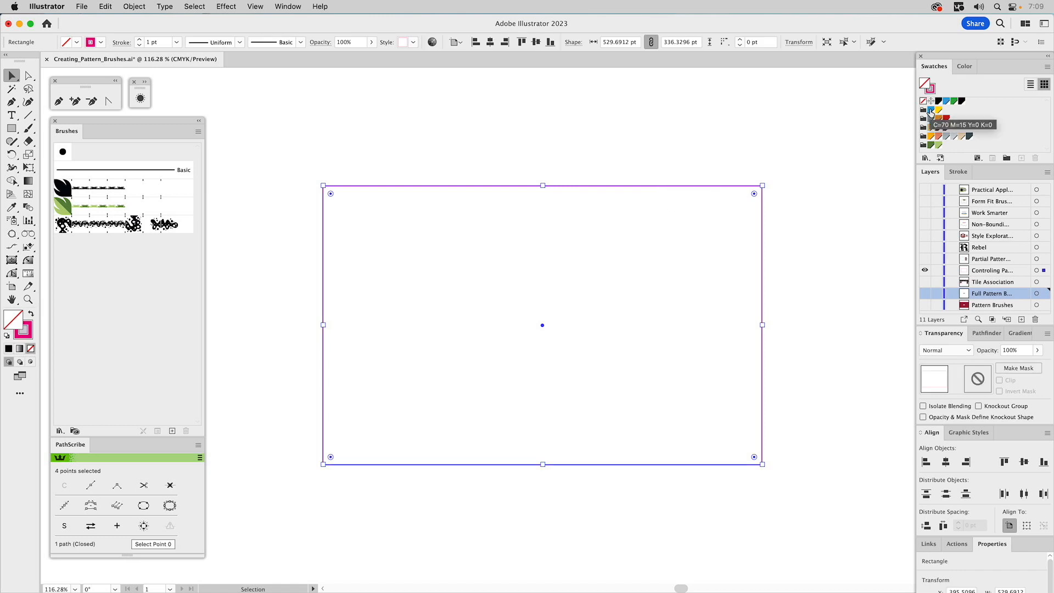
click(933, 88)
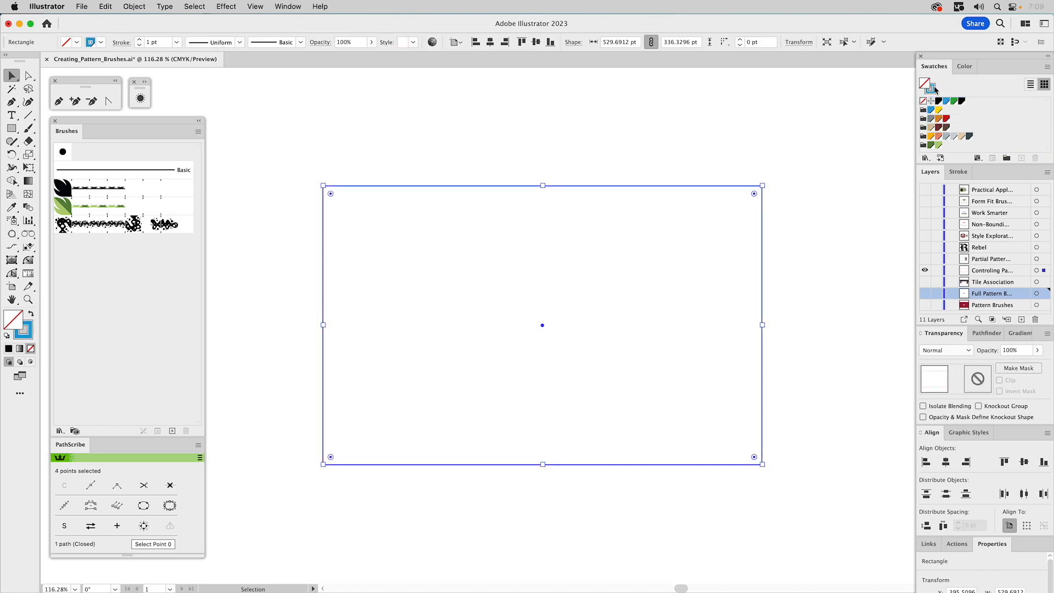
click(946, 101)
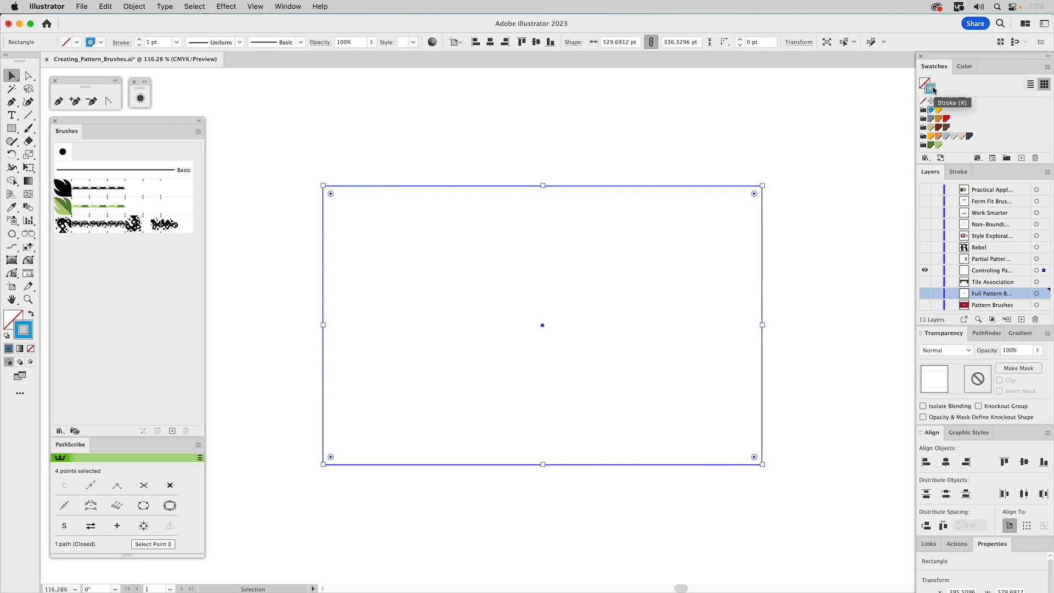
click(130, 233)
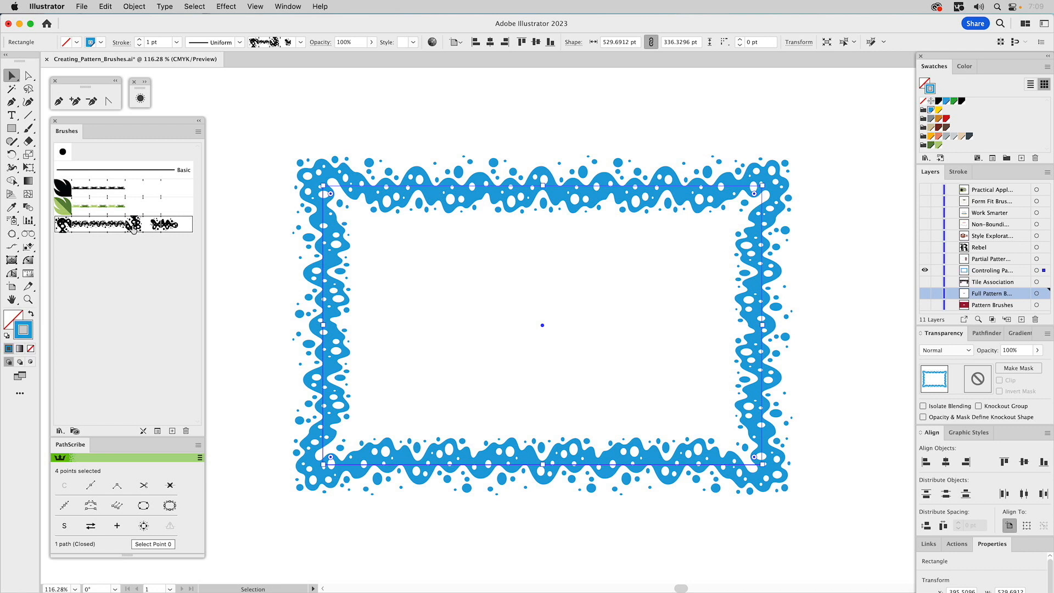
click(379, 97)
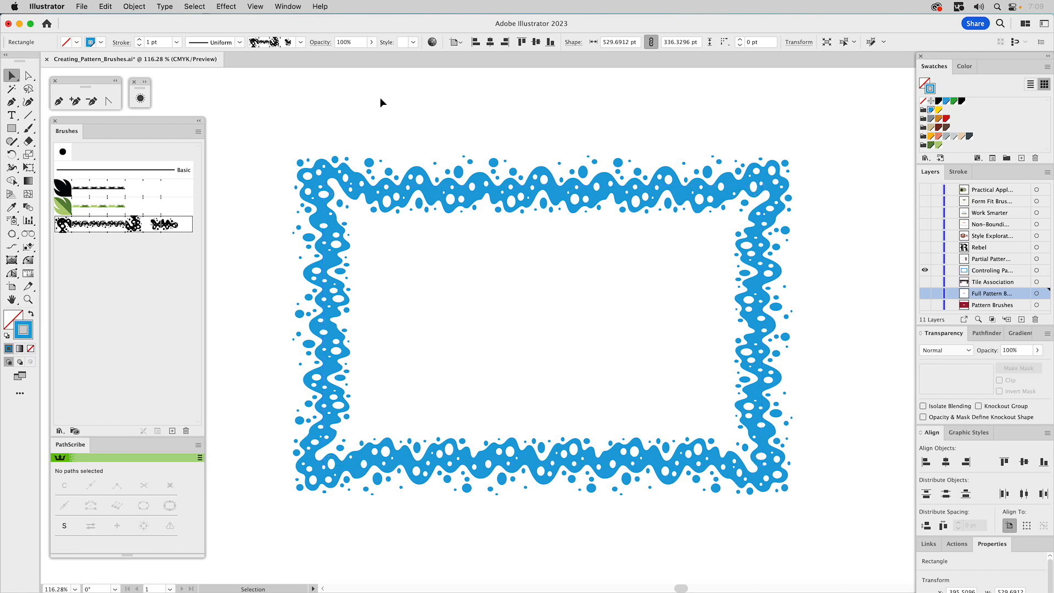
- Reflect a copy of the blue Plasma frame in place about its centre
click(337, 176)
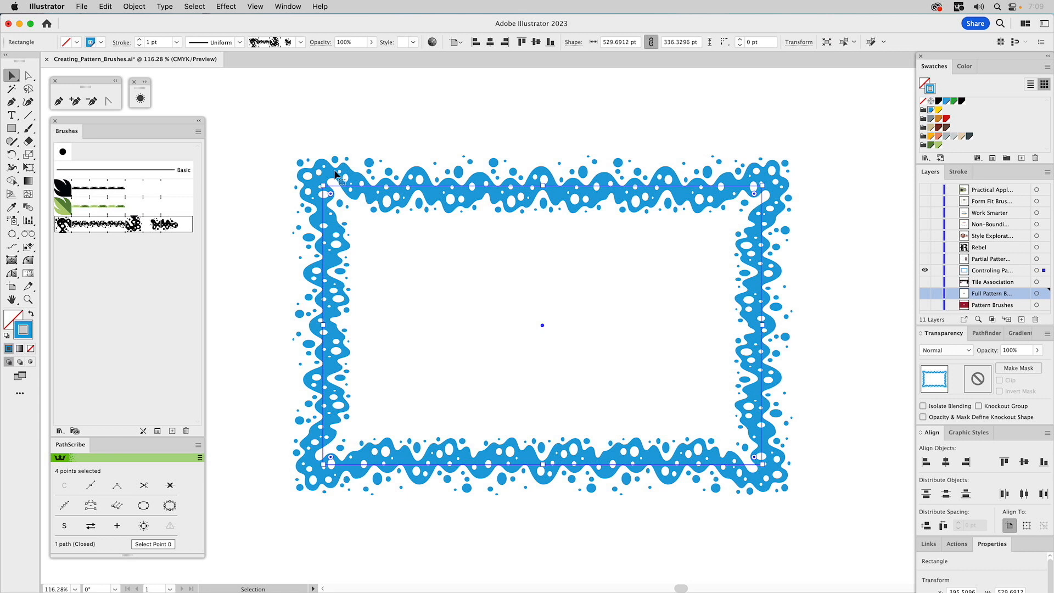
click(12, 156)
drag(13, 156, 52, 166)
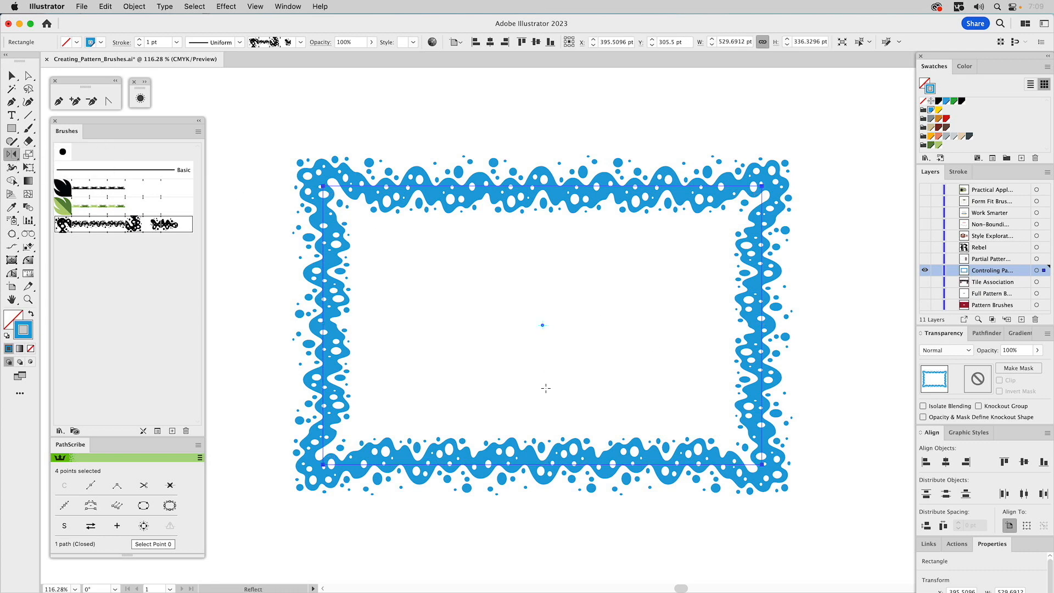
drag(546, 389, 551, 484)
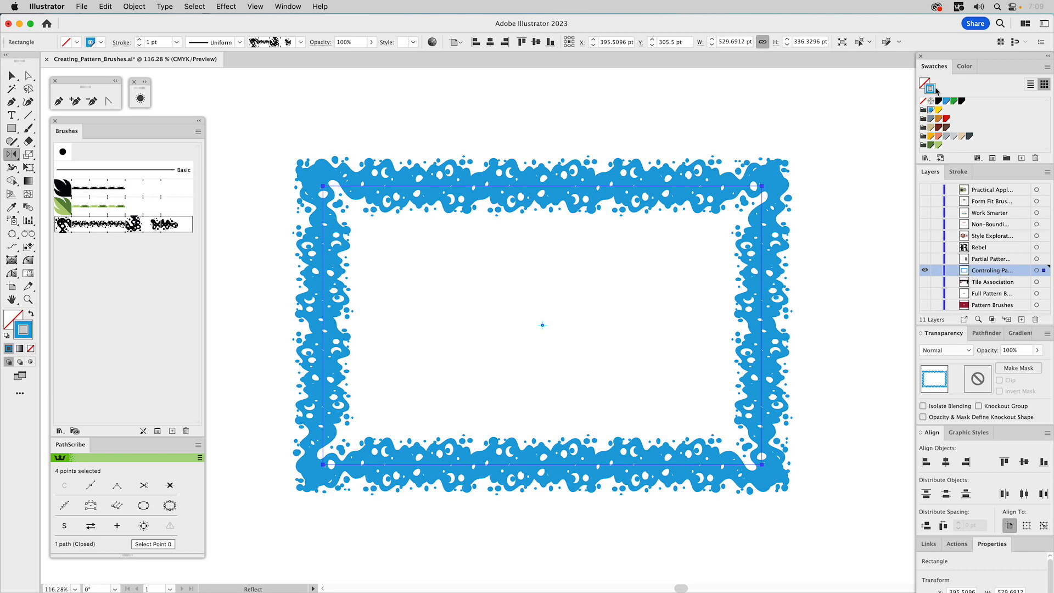
- Change the reflected frame's stroke to yellow, set its blending mode to Multiply, and deselect it
click(940, 110)
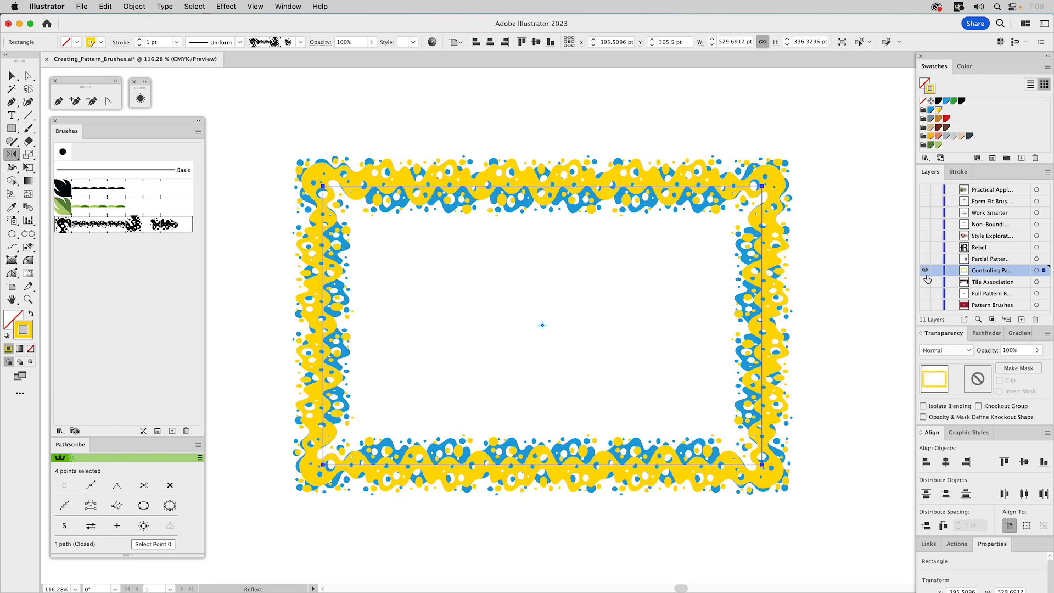
click(943, 352)
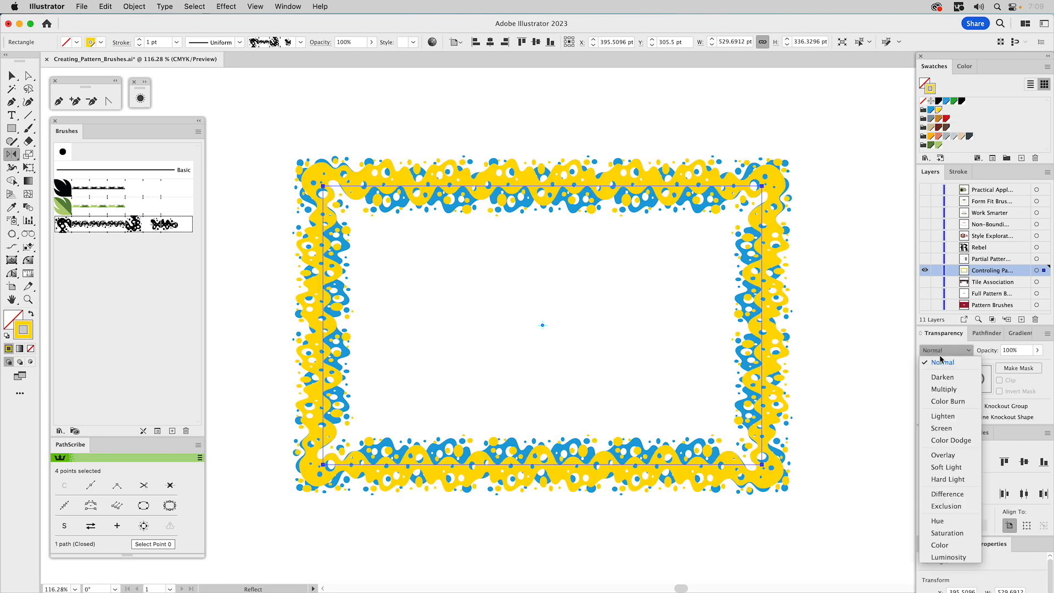
click(942, 389)
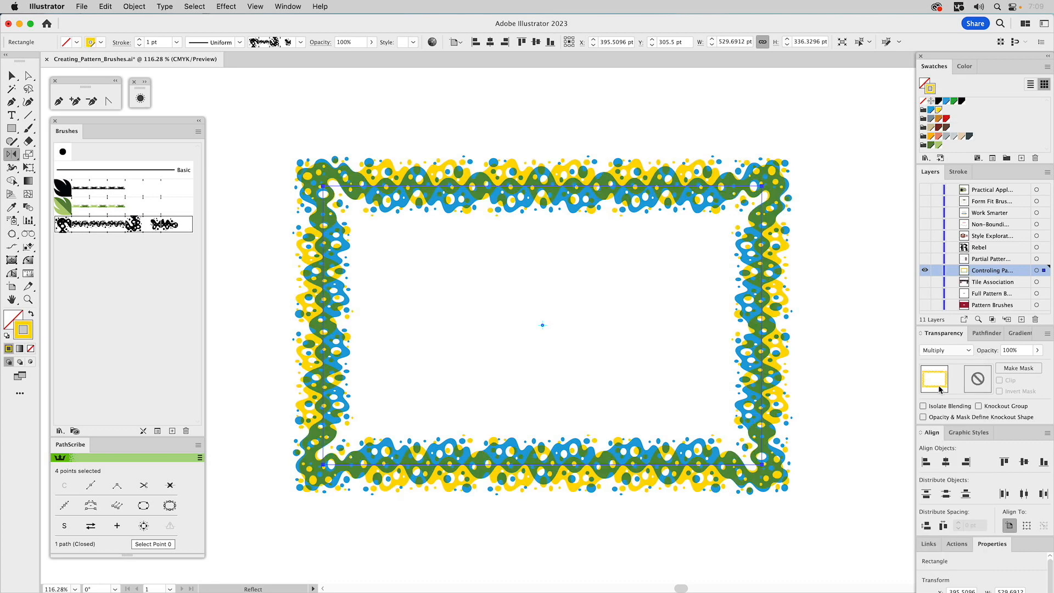
key(v)
click(859, 286)
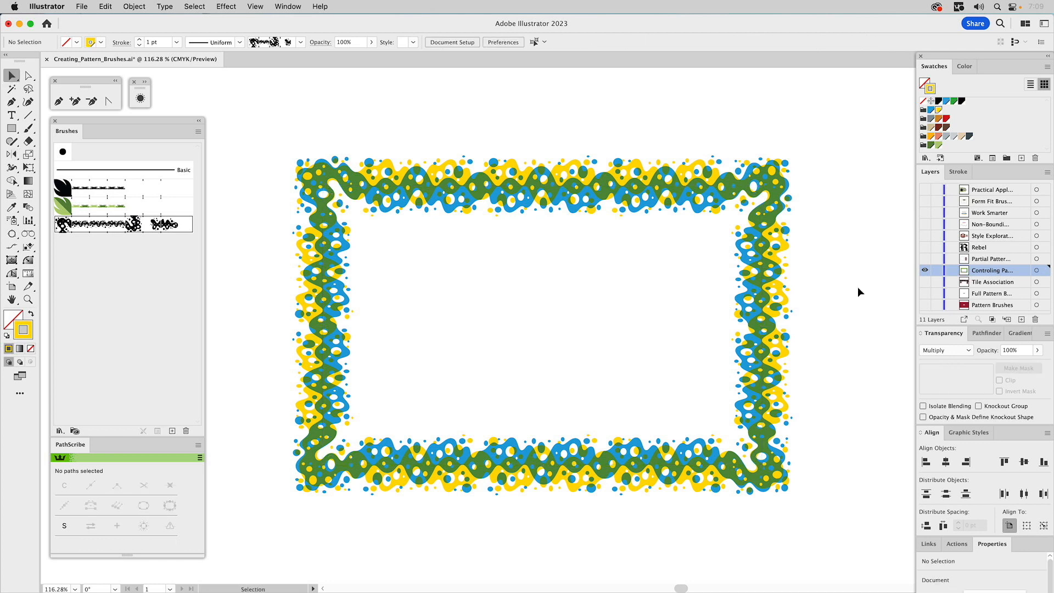
- Set the yellow frame's stroke weight to 1.5 pt
click(680, 189)
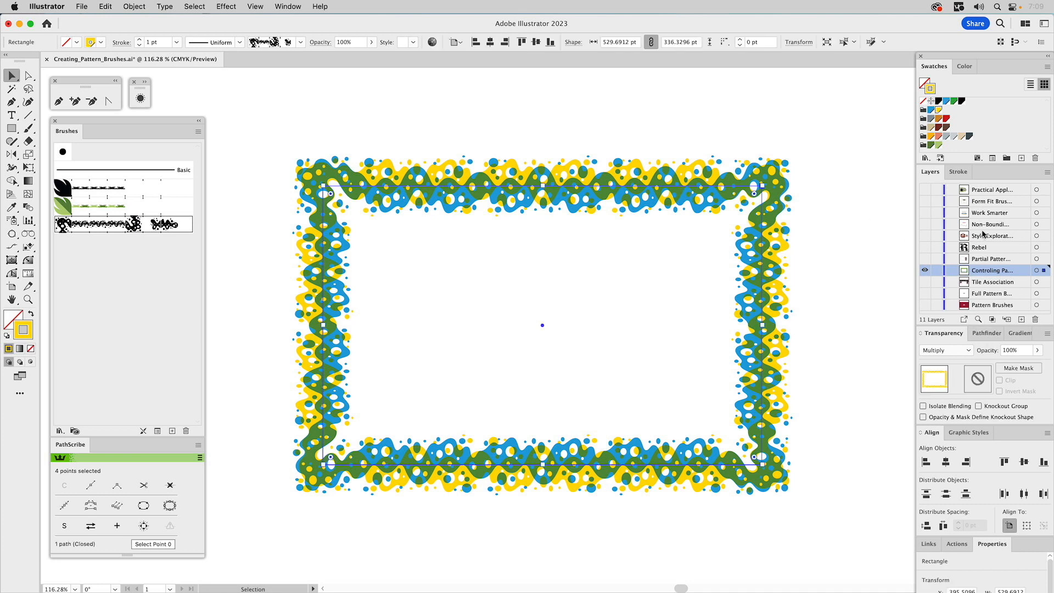
click(962, 172)
click(970, 189)
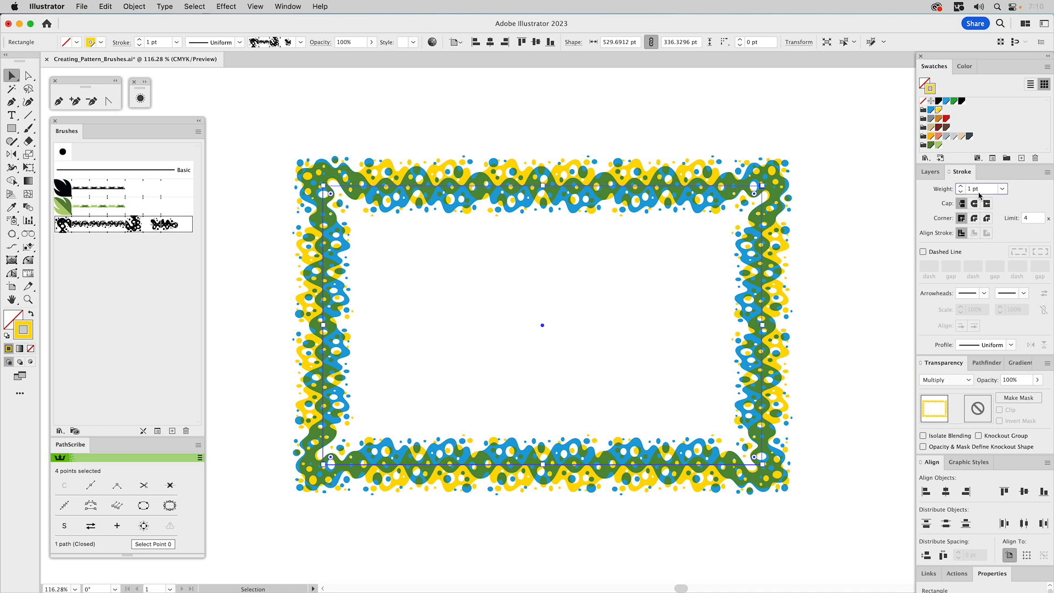
text(.5)
key(Return)
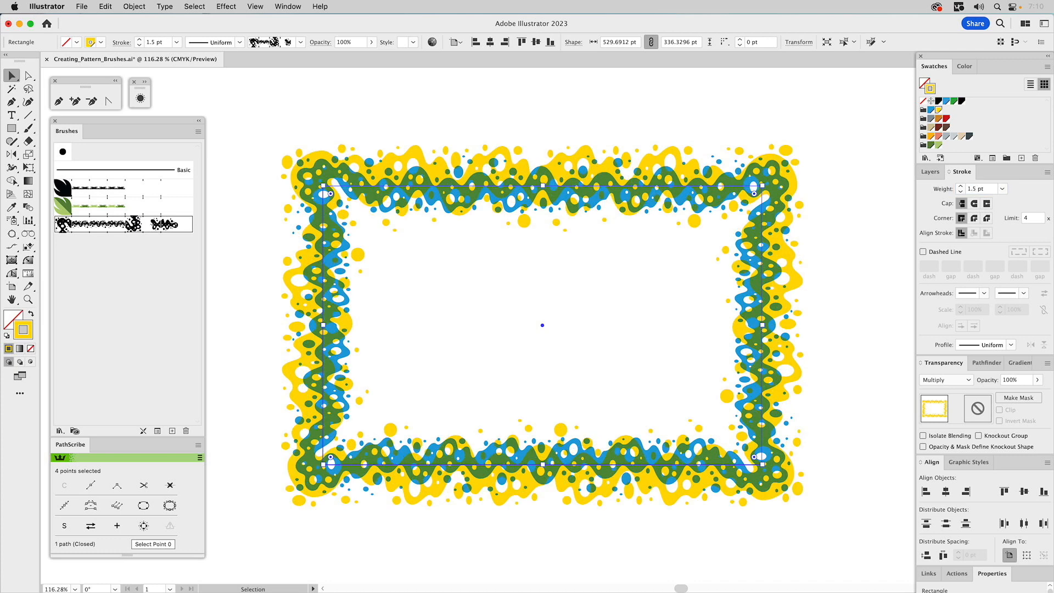
- Deselect the yellow frame and switch the visible layer from the Plasma frames to the Partial Pattern layer with the chain artwork
click(839, 147)
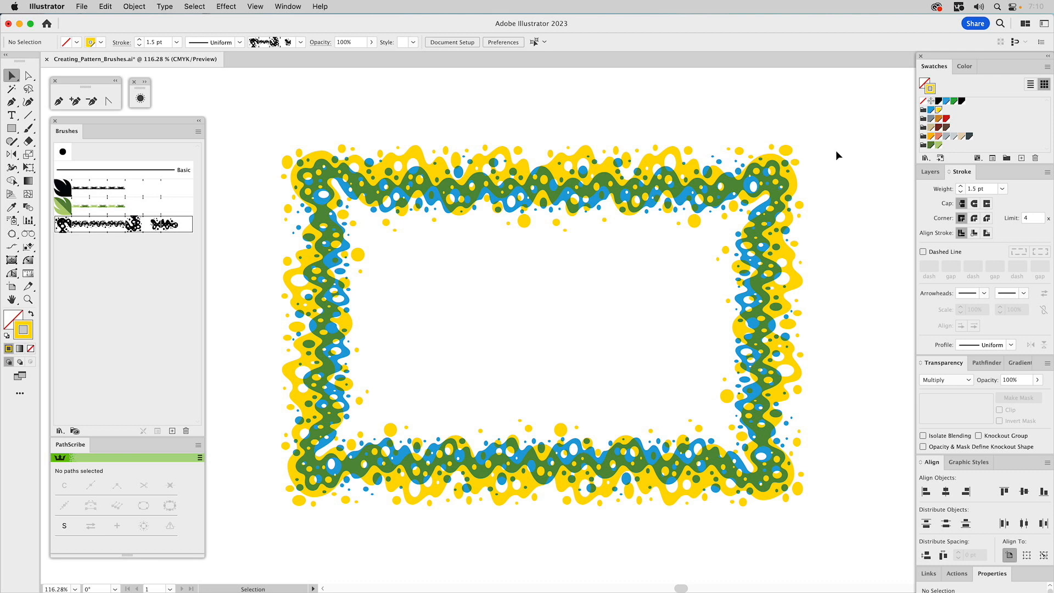
click(933, 171)
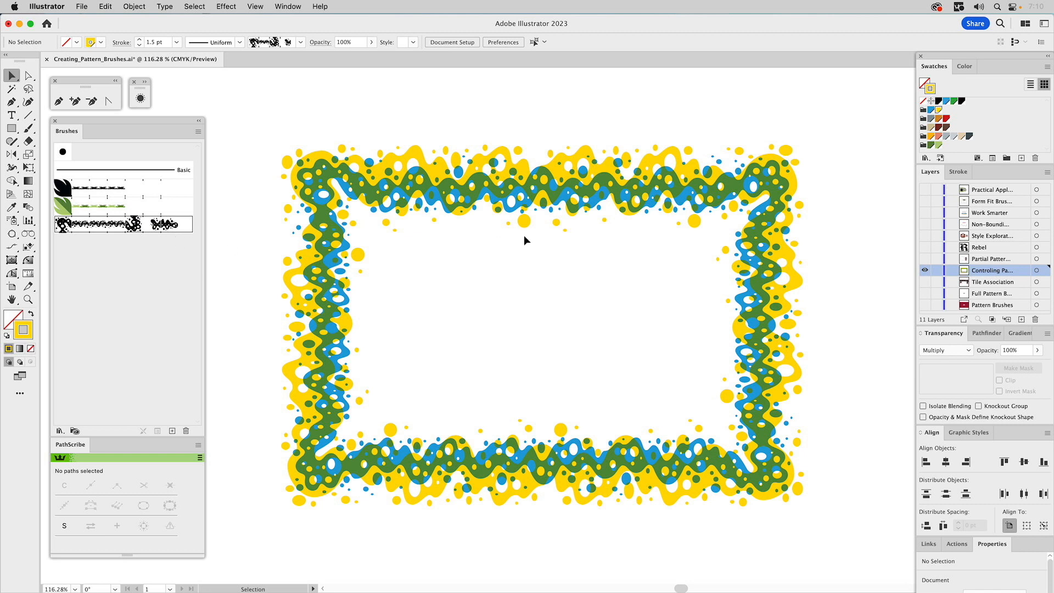
click(925, 260)
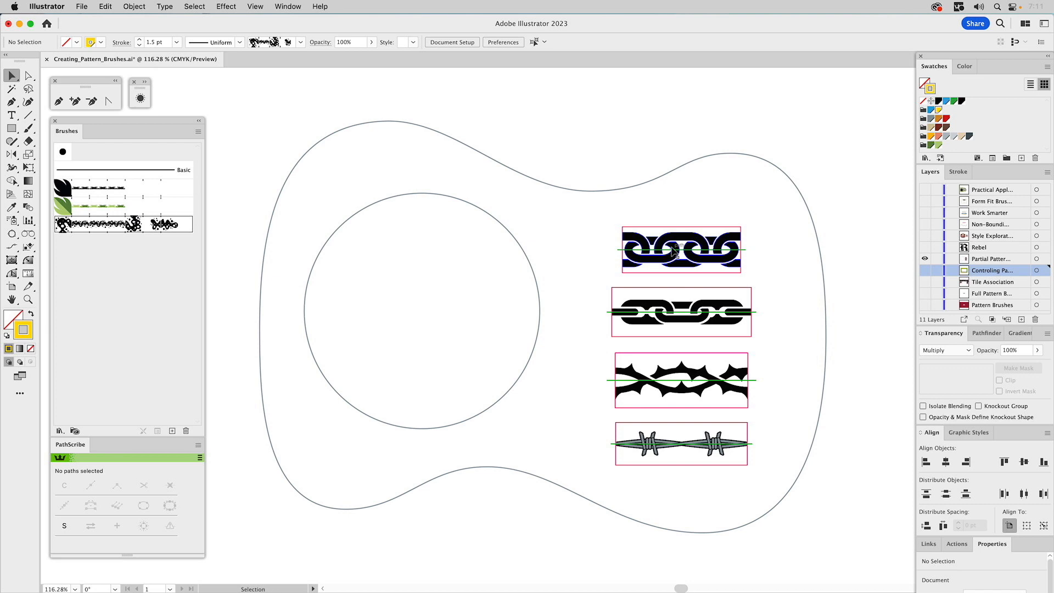
drag(531, 214, 504, 235)
drag(595, 170, 577, 220)
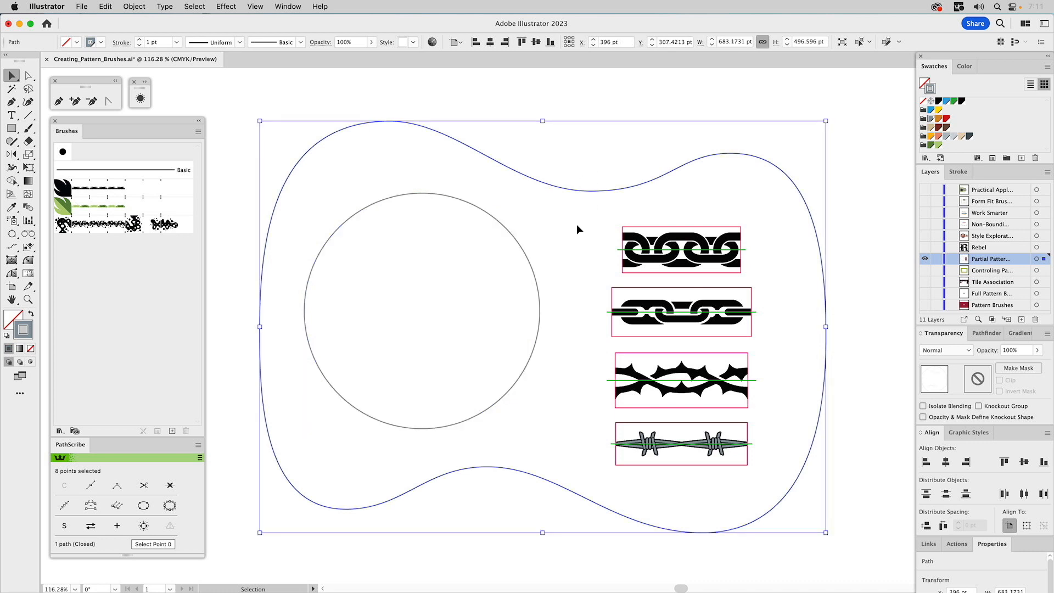
click(651, 88)
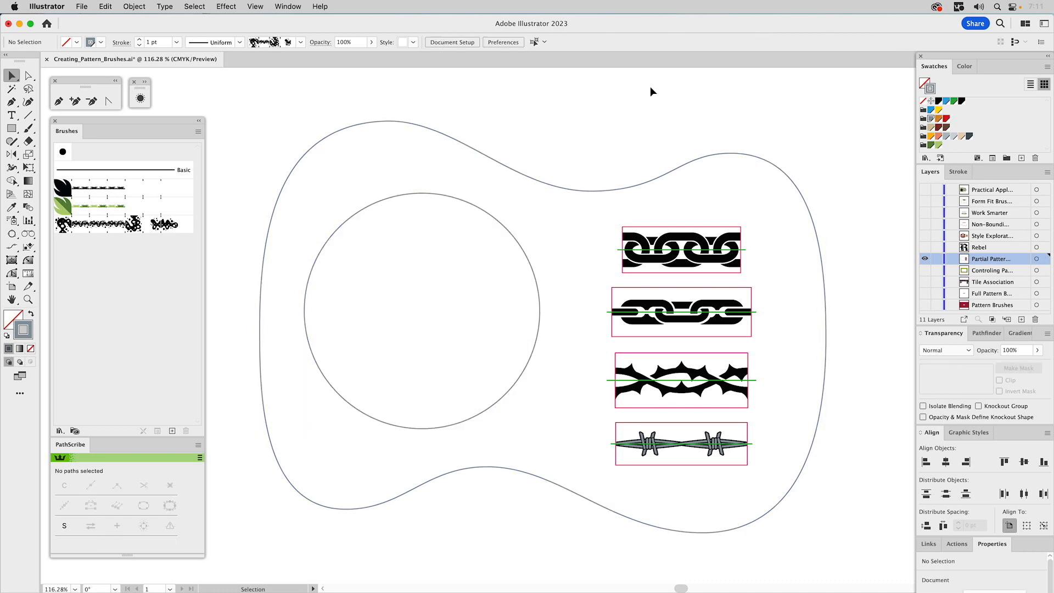
- Start a new pattern brush from the topmost, thick chain artwork and disable its auto-generated corner tiles
click(681, 242)
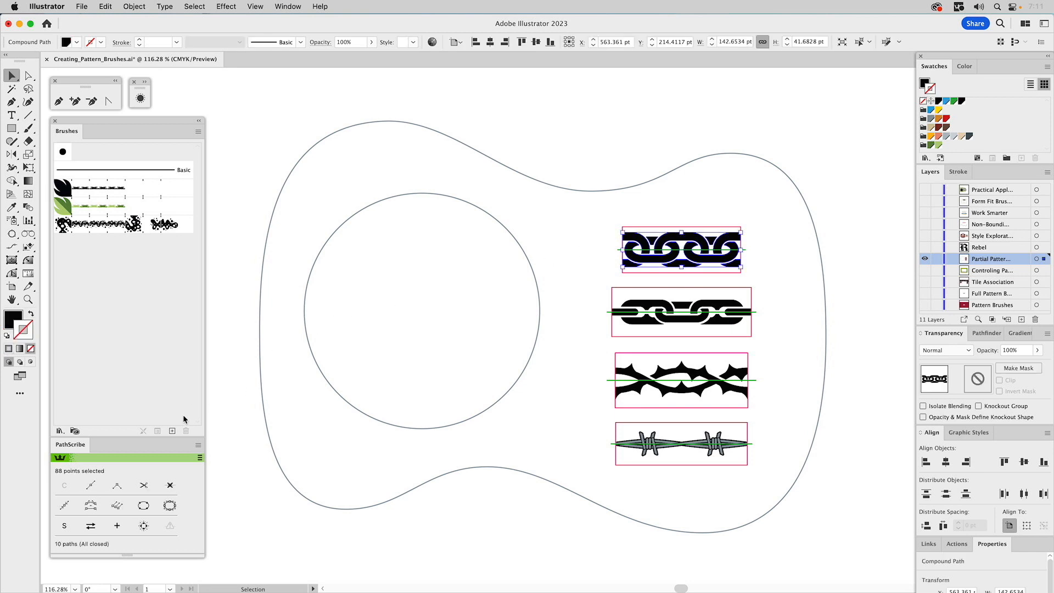
click(172, 431)
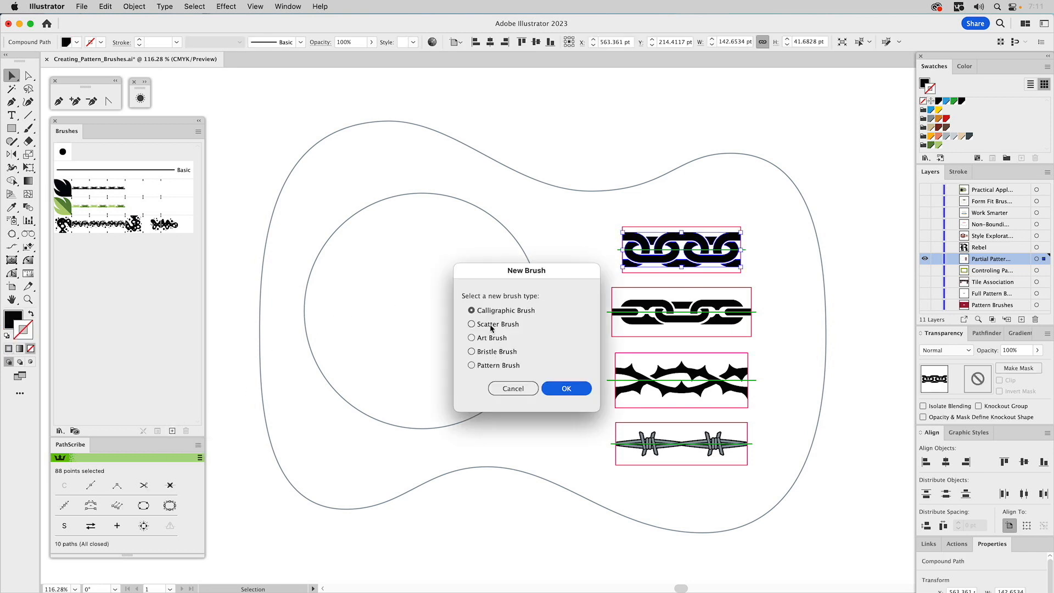
click(492, 366)
click(566, 389)
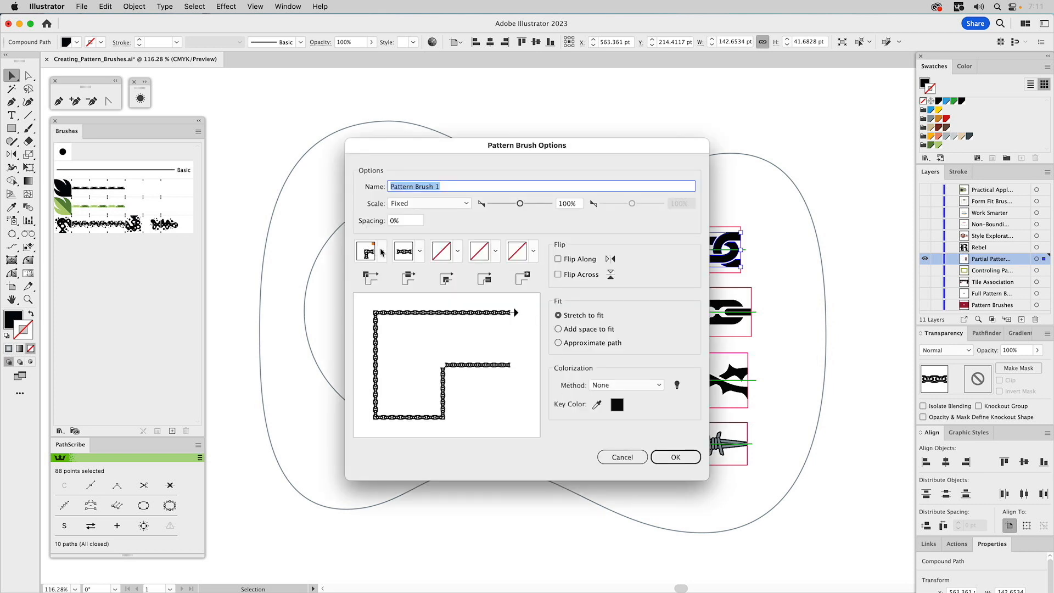
click(383, 252)
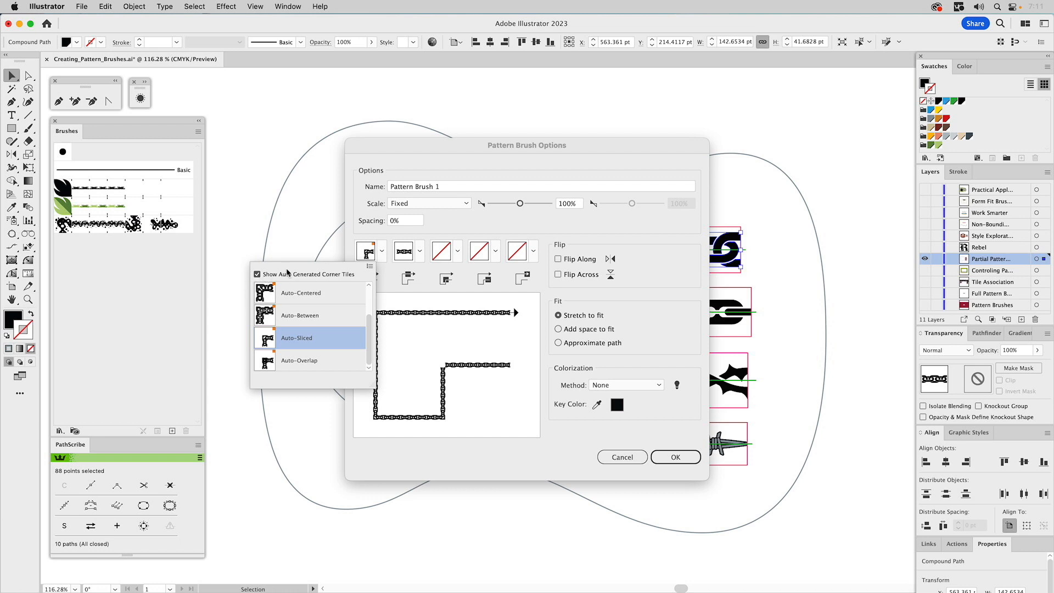
click(257, 274)
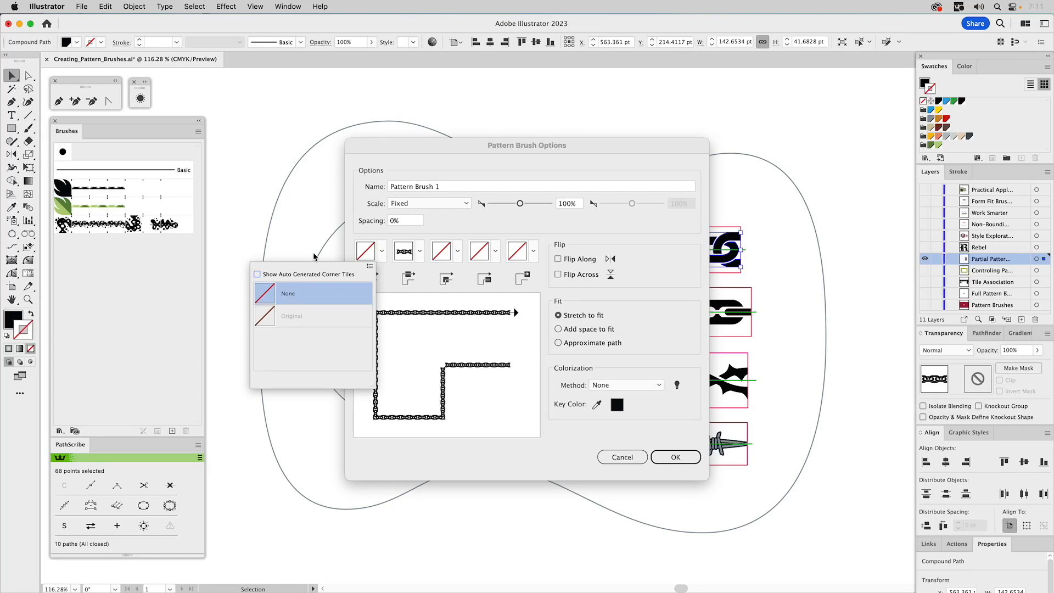
click(404, 233)
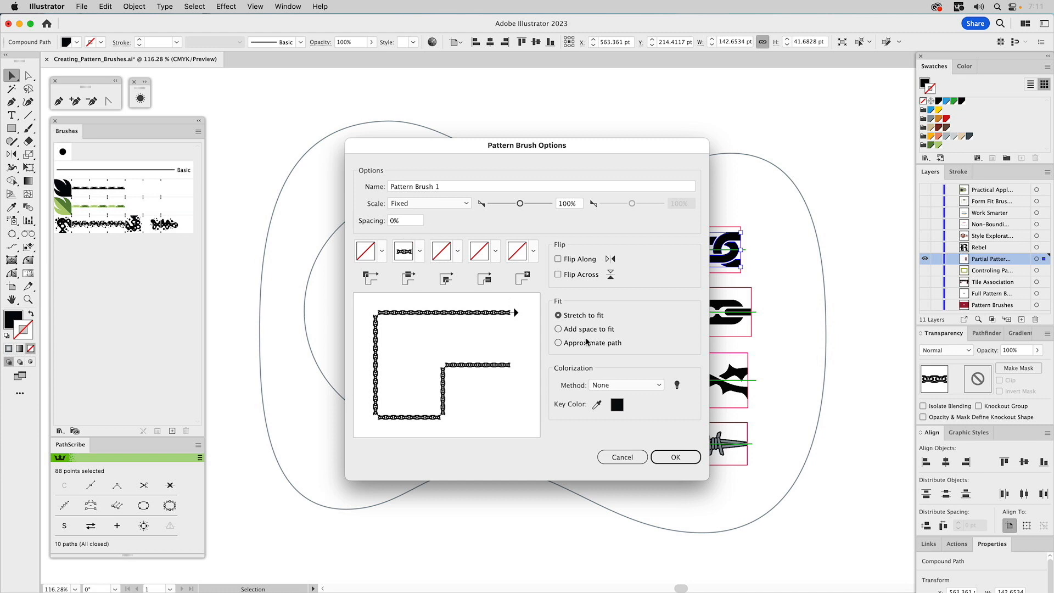
- Set the brush's colorization method to Tints, name it Chain Link, create it, and deselect the artwork
click(632, 391)
click(626, 411)
click(448, 187)
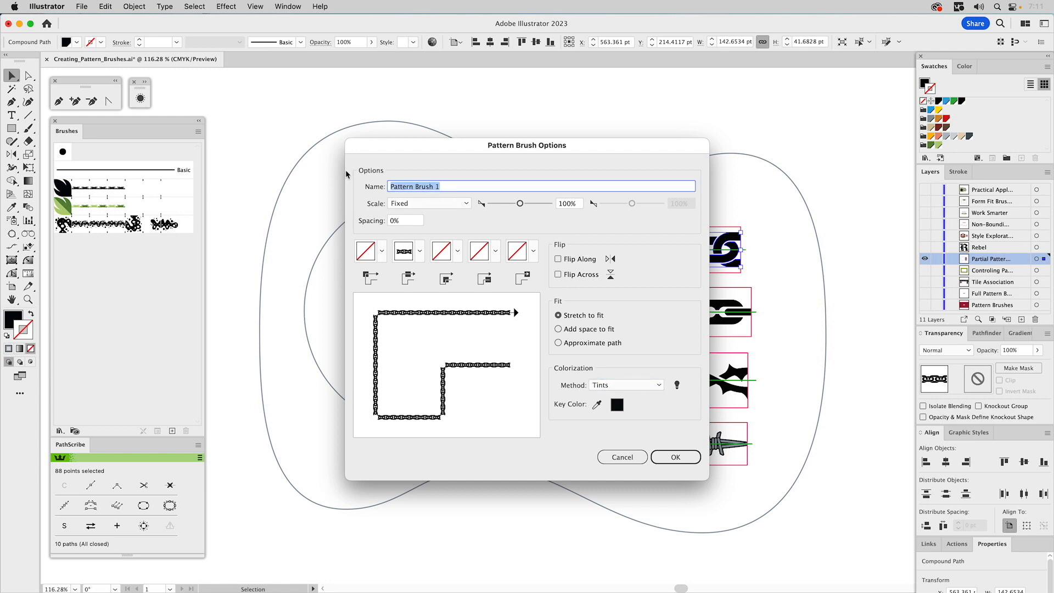
text(Chain Link)
click(676, 457)
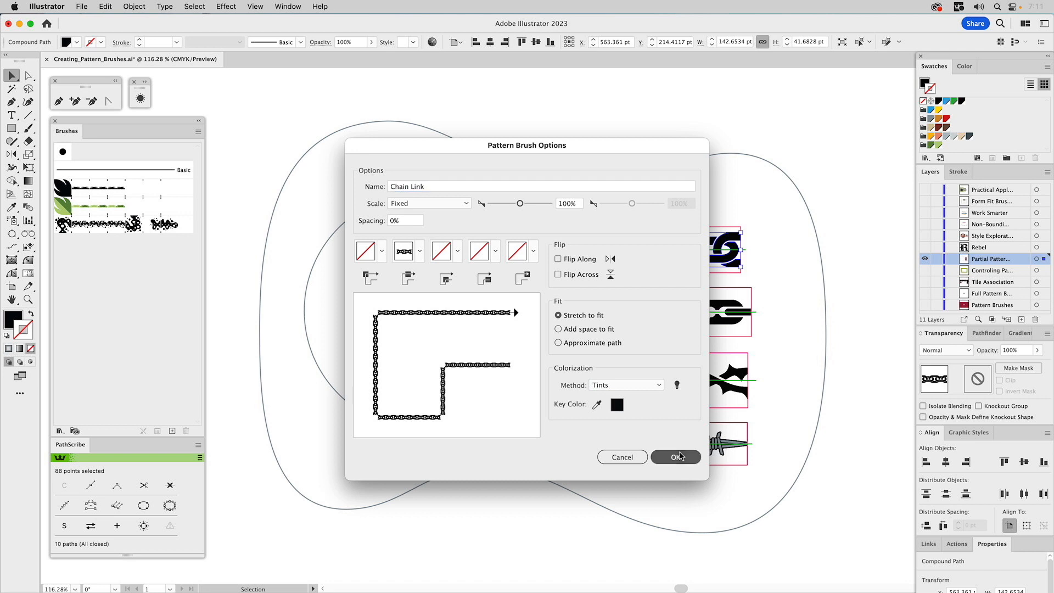
click(596, 252)
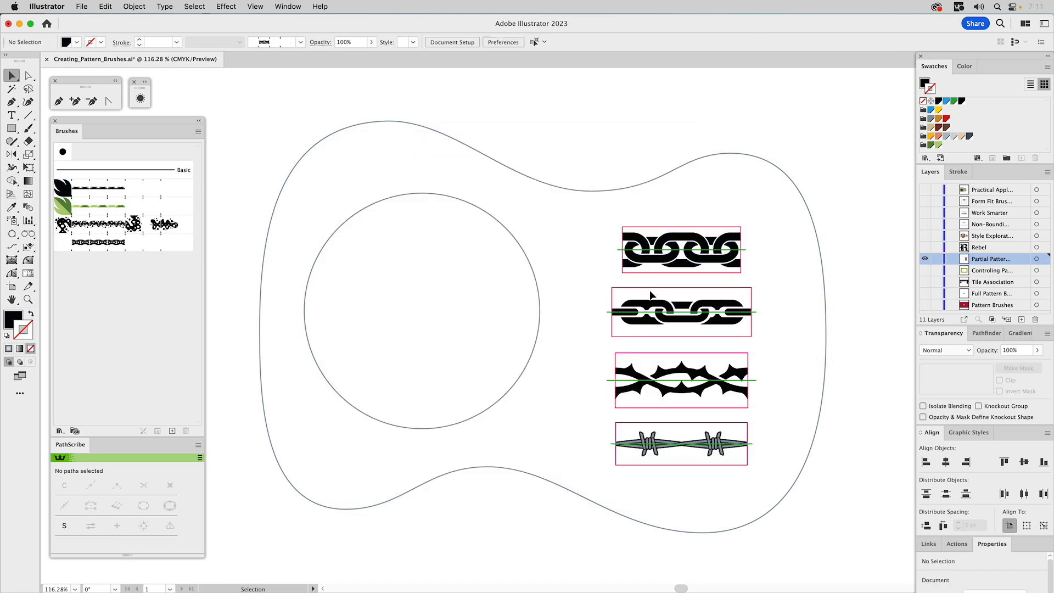
- Start a new pattern brush from the second, thinner chain artwork without auto-generated corner tiles
click(657, 306)
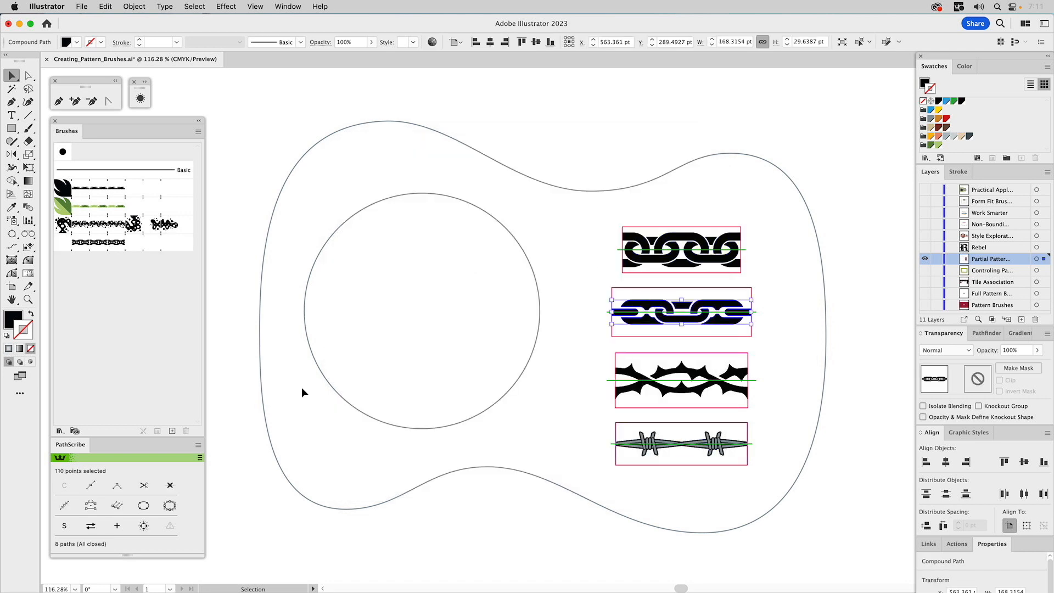
click(172, 431)
click(482, 366)
click(566, 389)
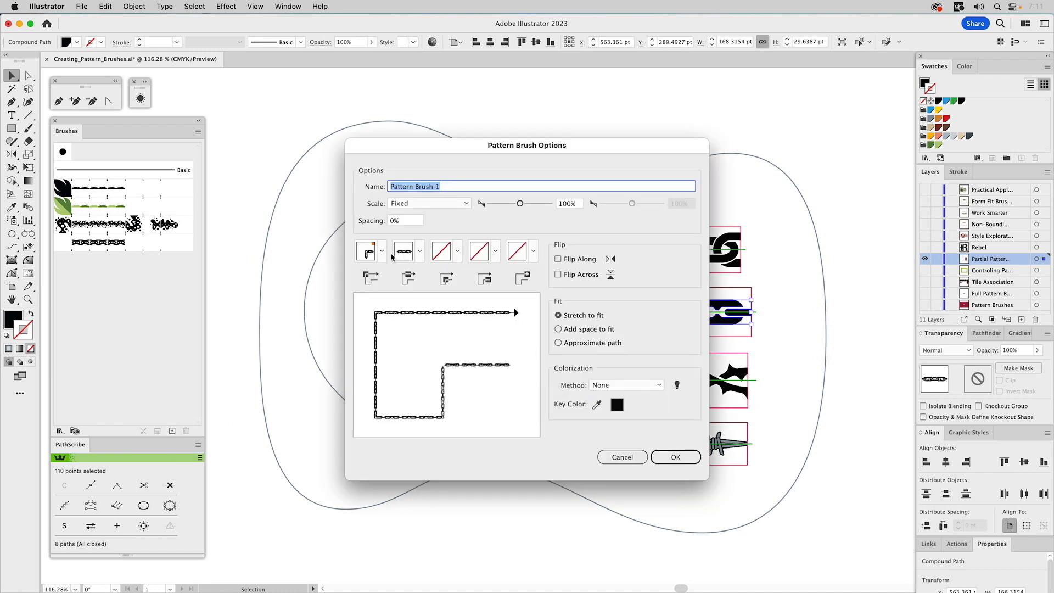
click(382, 251)
click(320, 274)
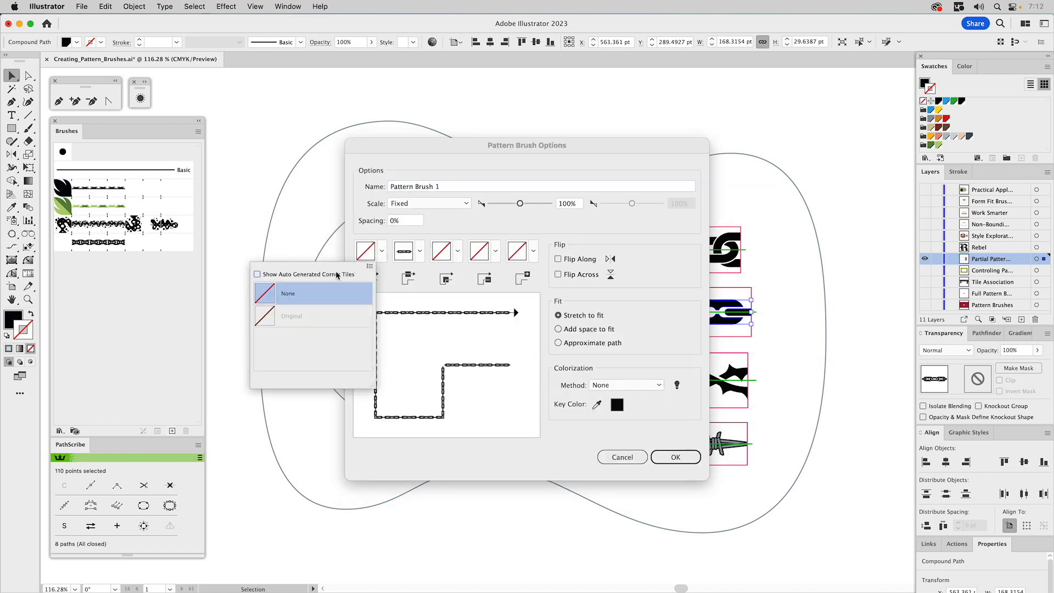
click(382, 250)
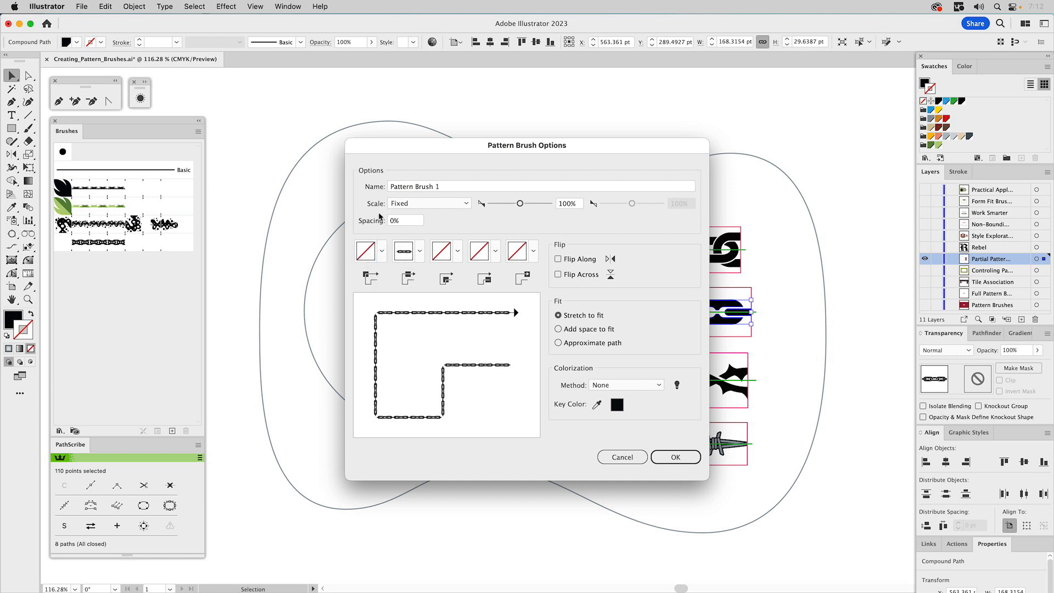
- Name the thinner chain's brush Small Chain, set its colorization to Tints, create it, and deselect the artwork
drag(459, 187, 324, 185)
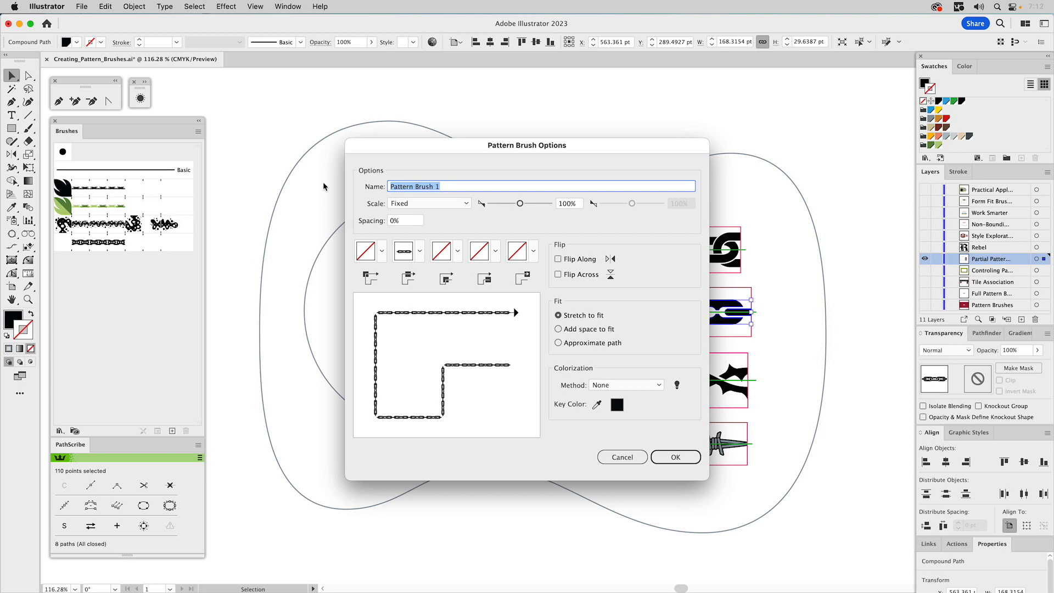
text(Small Chan)
key(BackSpace)
text(in)
click(605, 386)
click(613, 409)
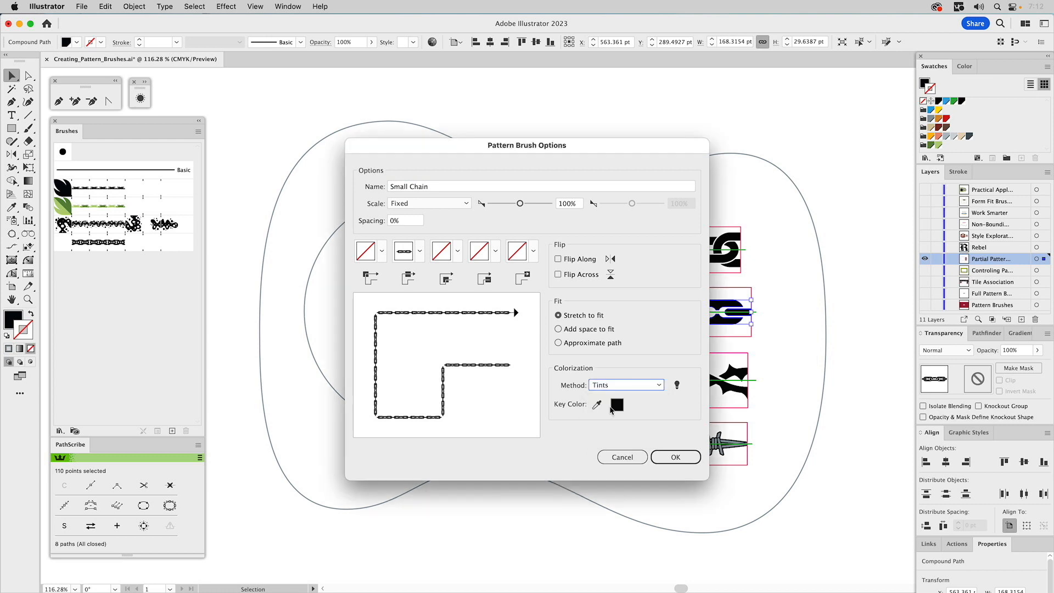
click(675, 457)
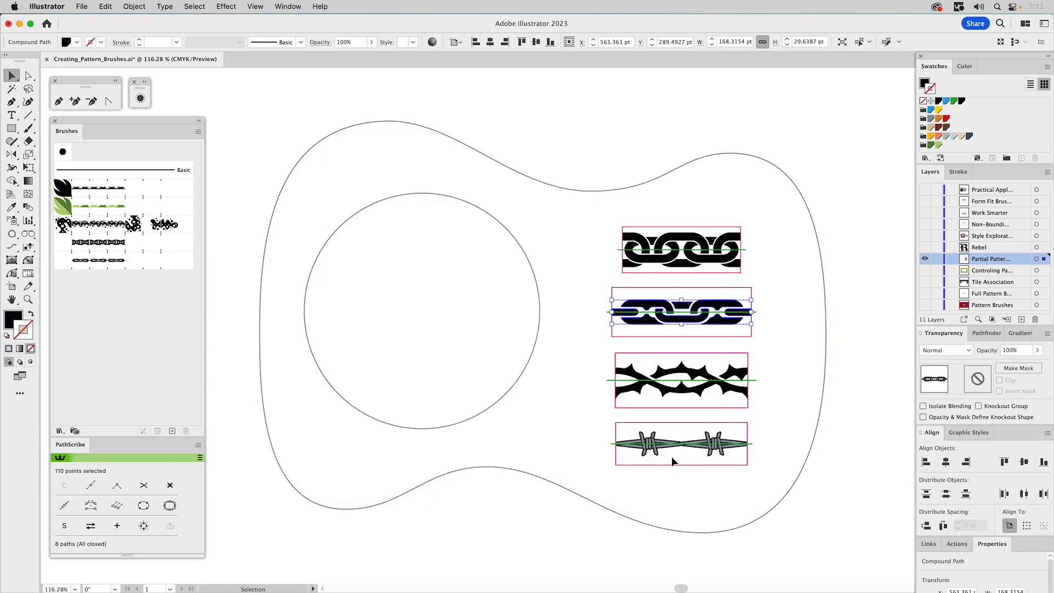
click(571, 349)
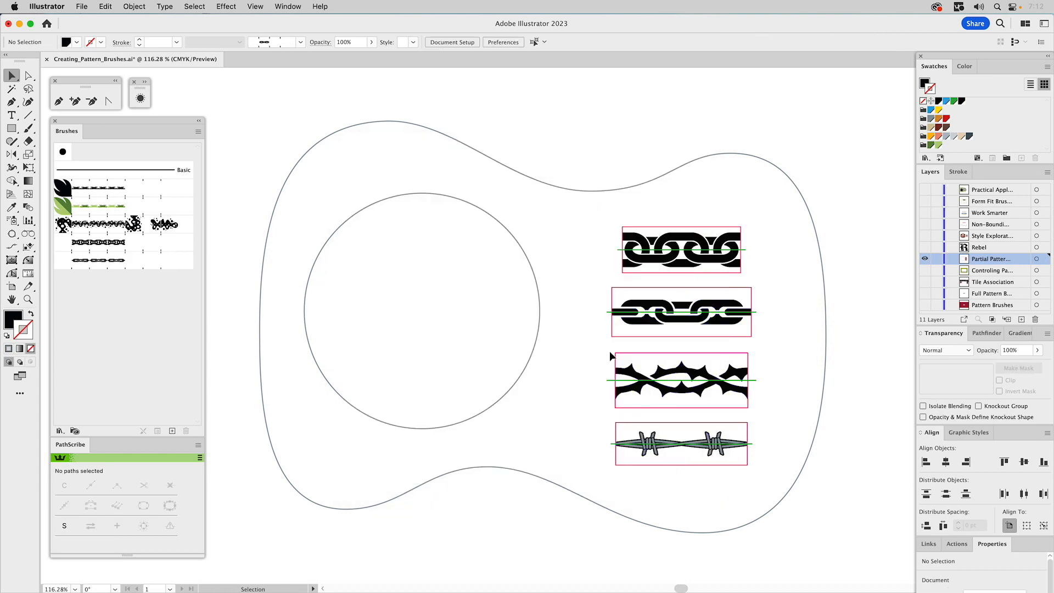
- Start a new pattern brush from the thorny vine artwork and turn off its auto-generated corner tiles
click(696, 371)
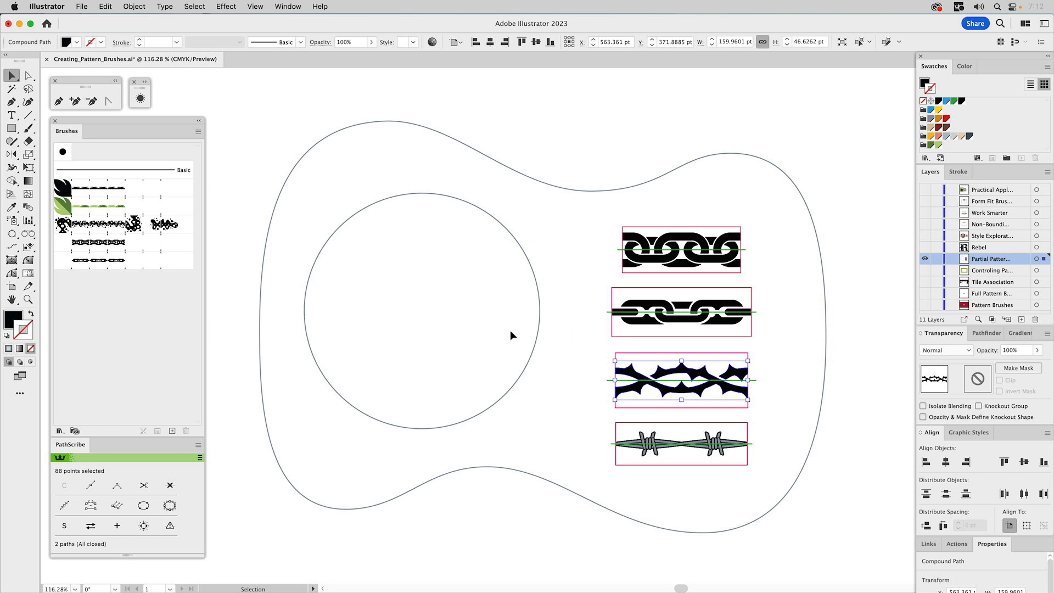
click(175, 432)
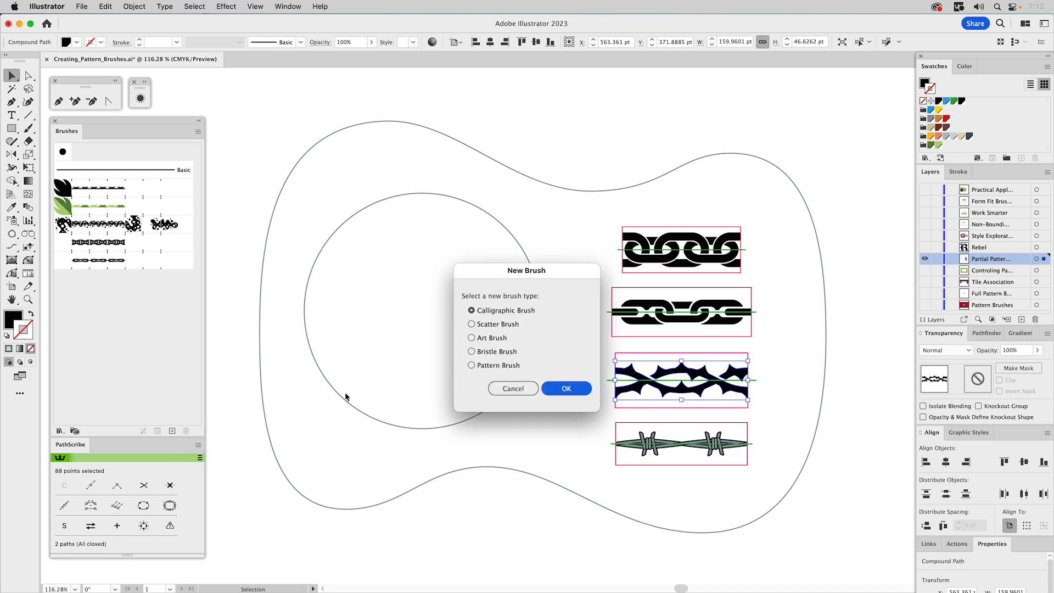
click(493, 366)
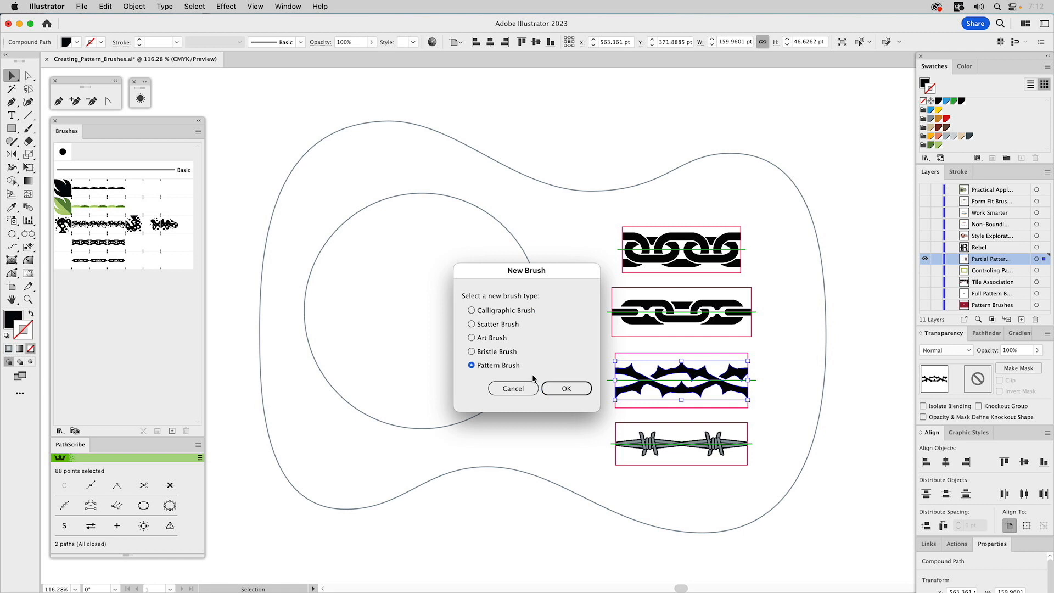
click(559, 390)
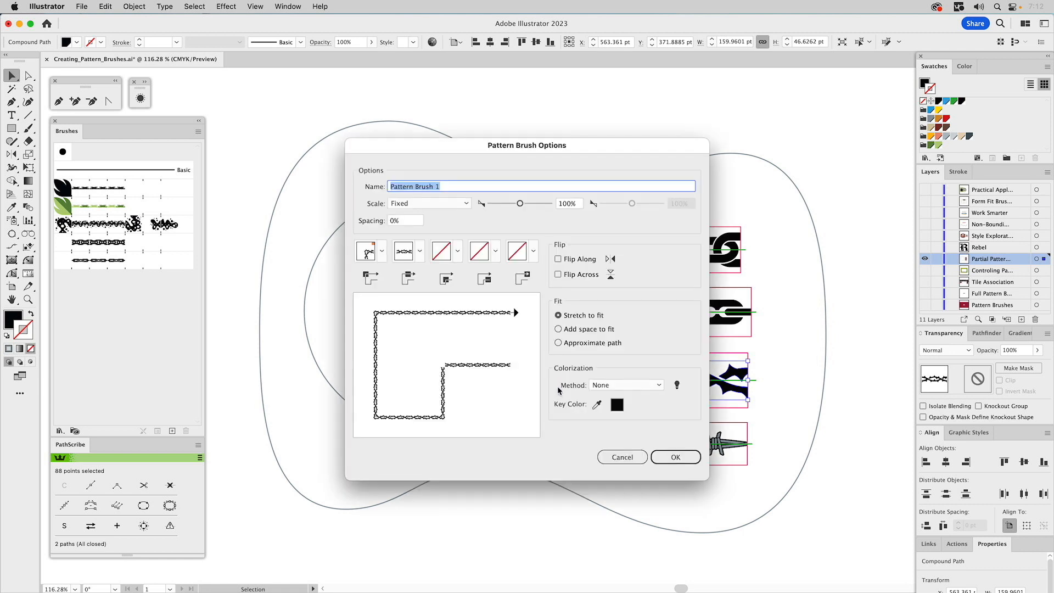
click(382, 252)
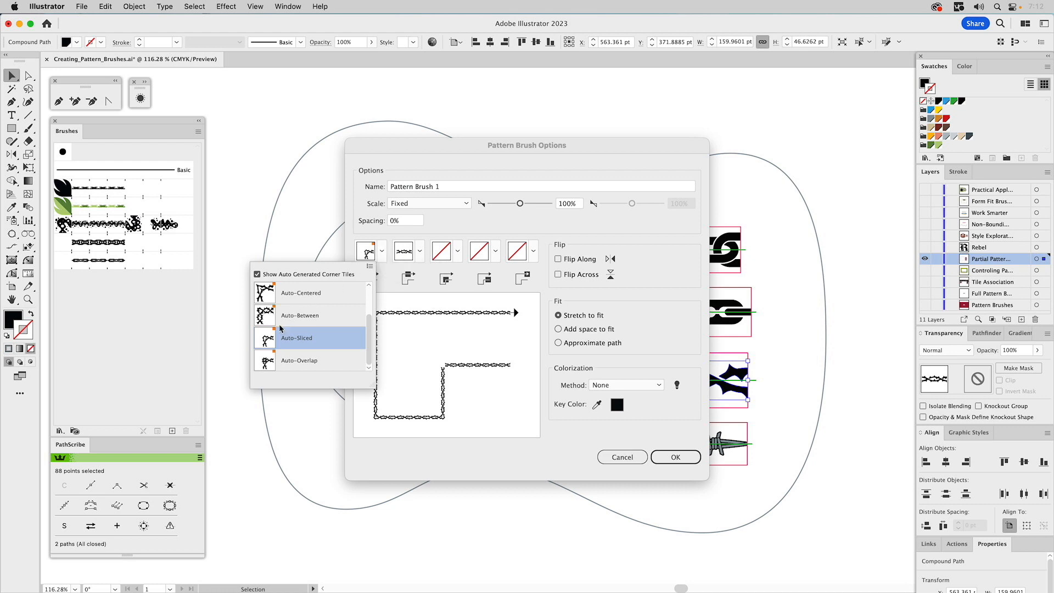
click(279, 274)
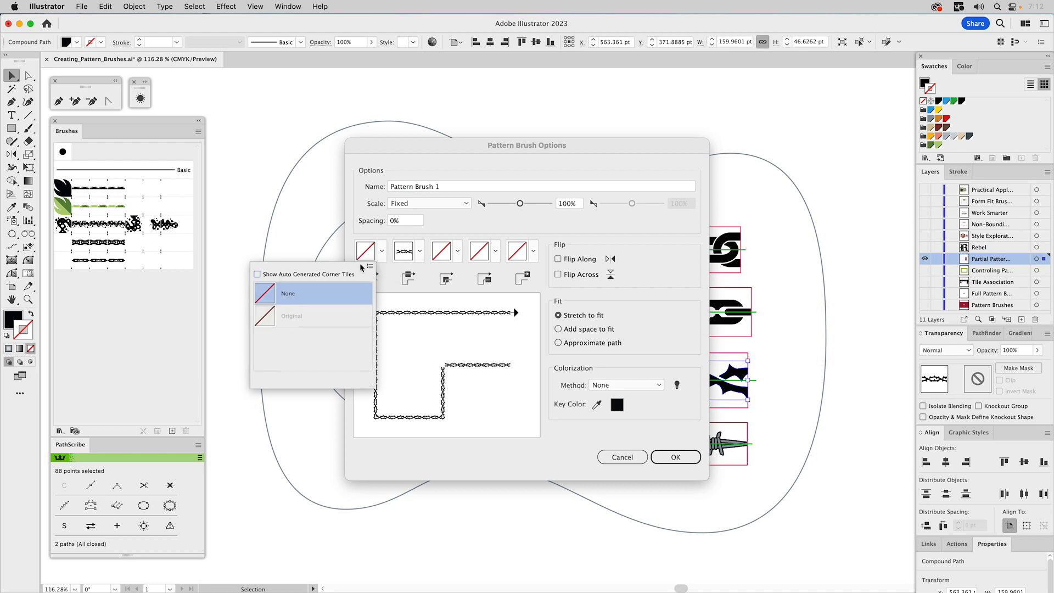
click(384, 251)
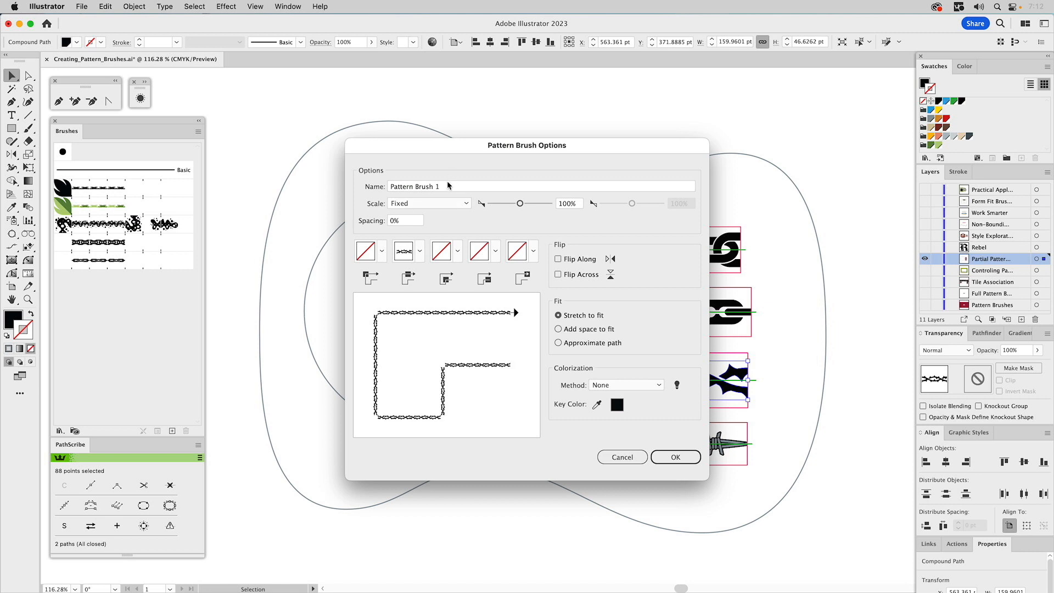
- Name the vine brush Thorns, set its colorization method to Tints, and create it
drag(447, 186, 348, 173)
text(Thor)
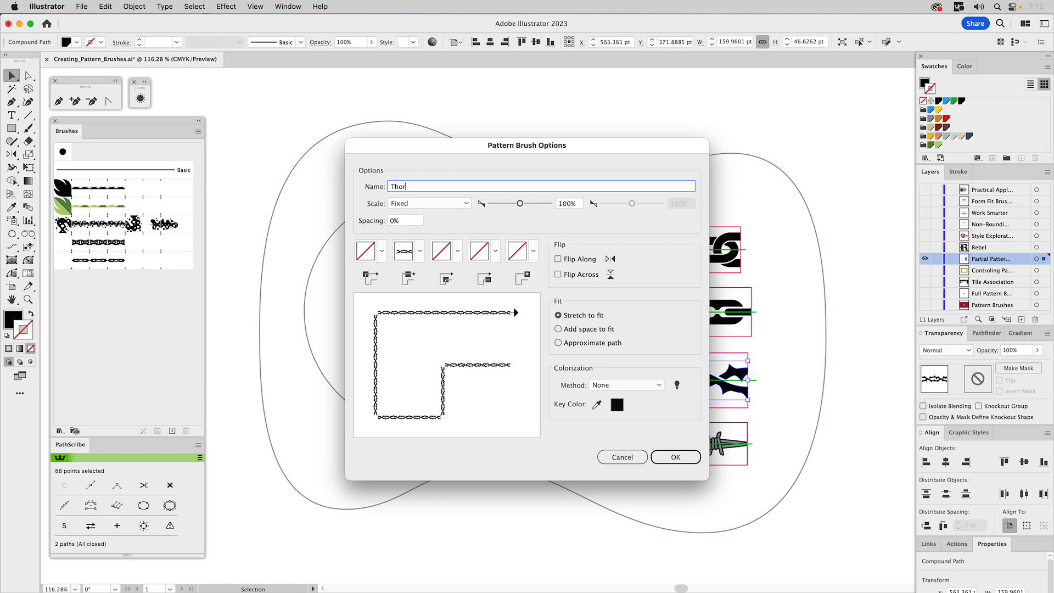
text(ns)
click(610, 386)
click(613, 410)
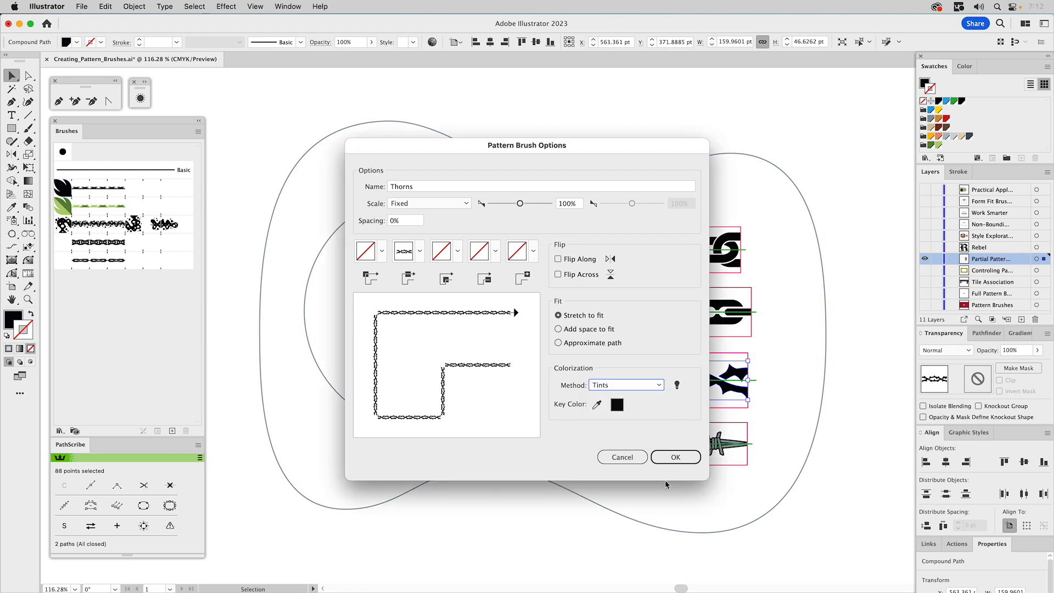
click(676, 458)
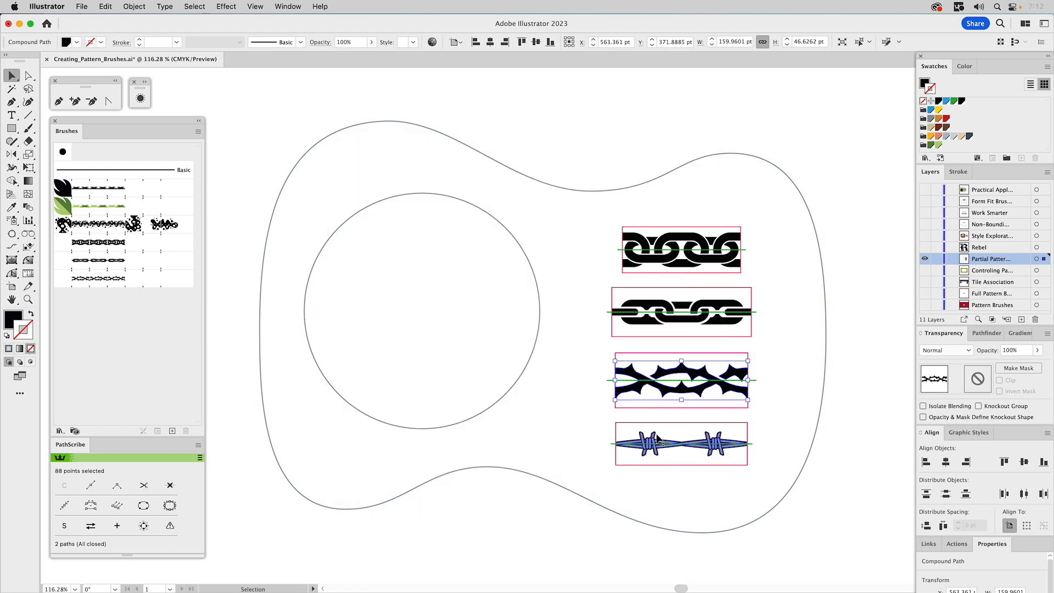
- Start a new pattern brush from the barbed wire artwork and turn off its auto-generated corner tiles
click(656, 434)
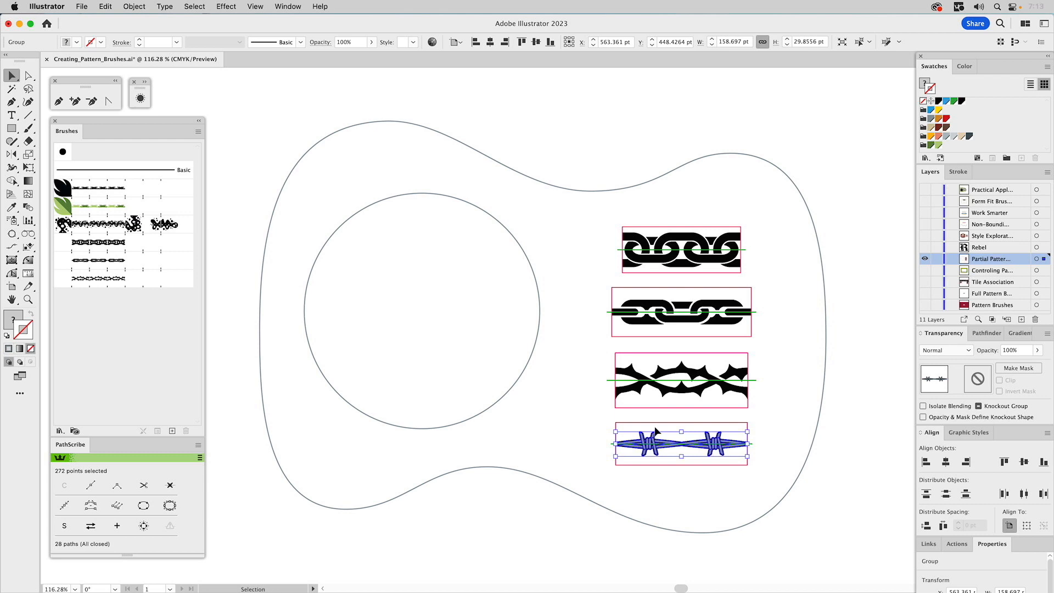
click(172, 430)
click(481, 366)
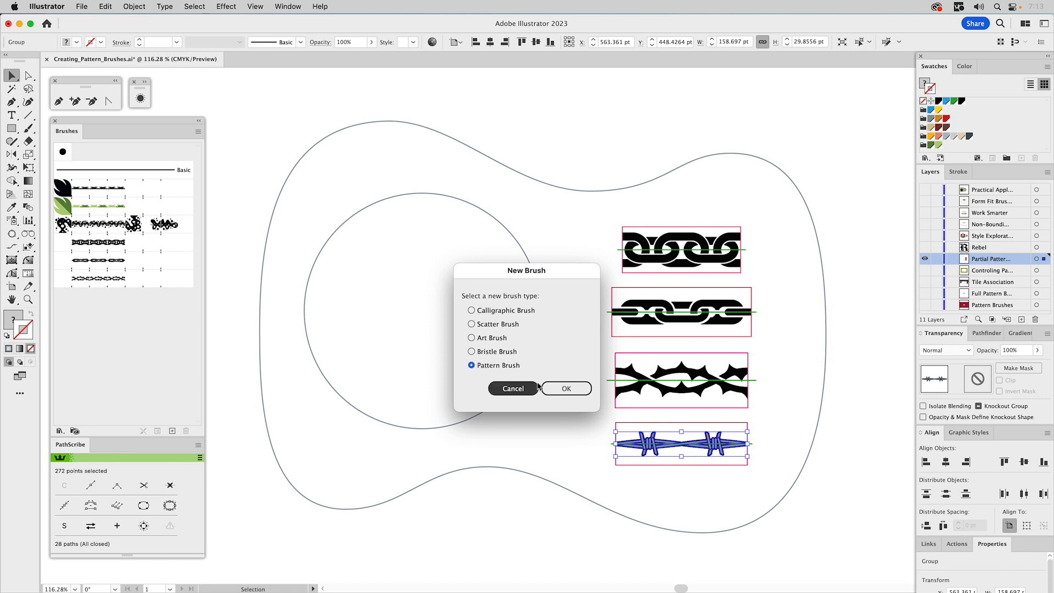
click(565, 390)
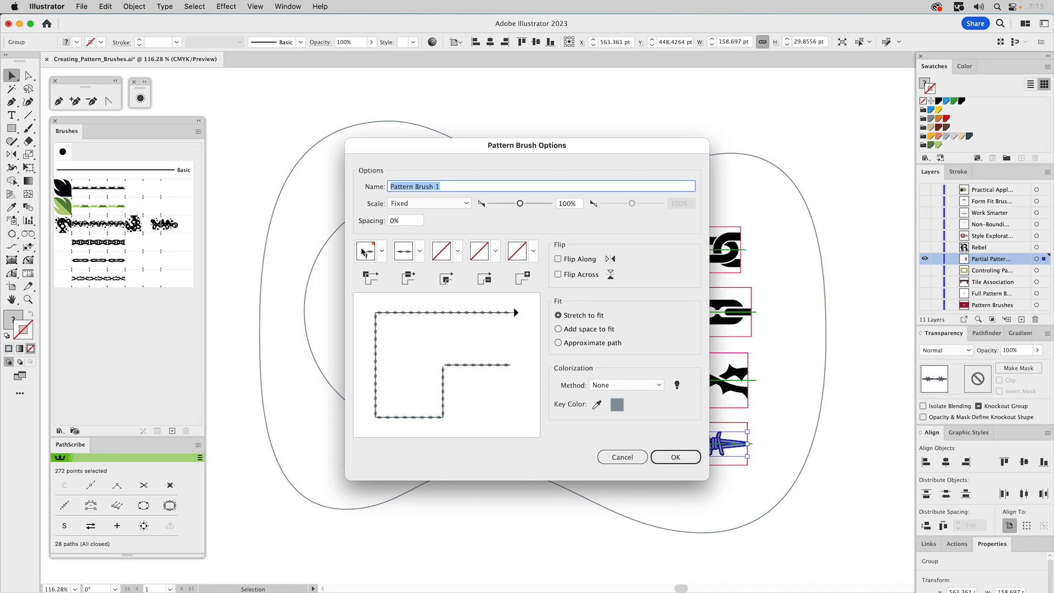
click(382, 252)
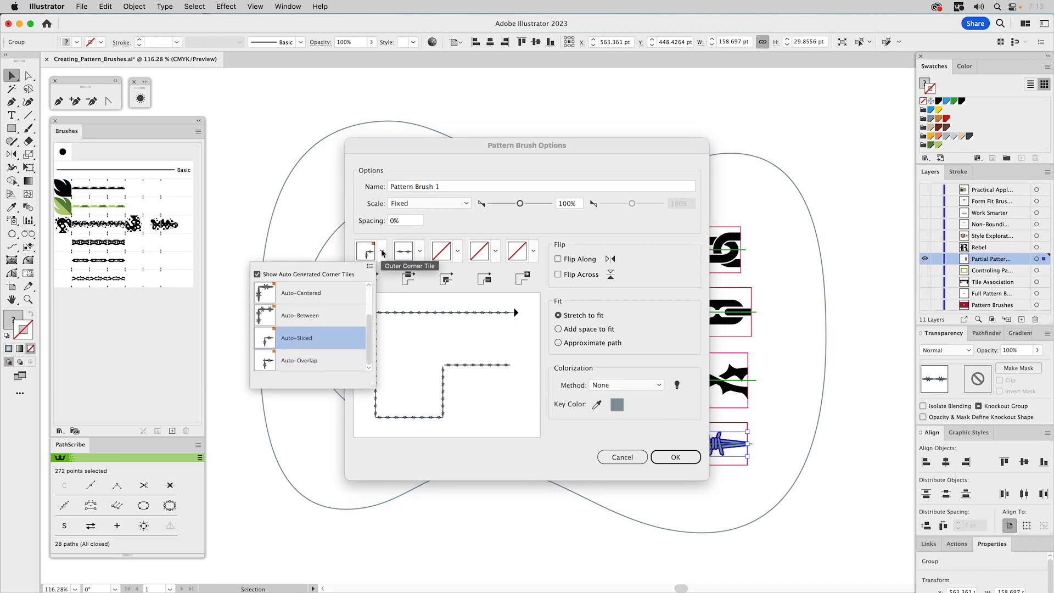
click(257, 274)
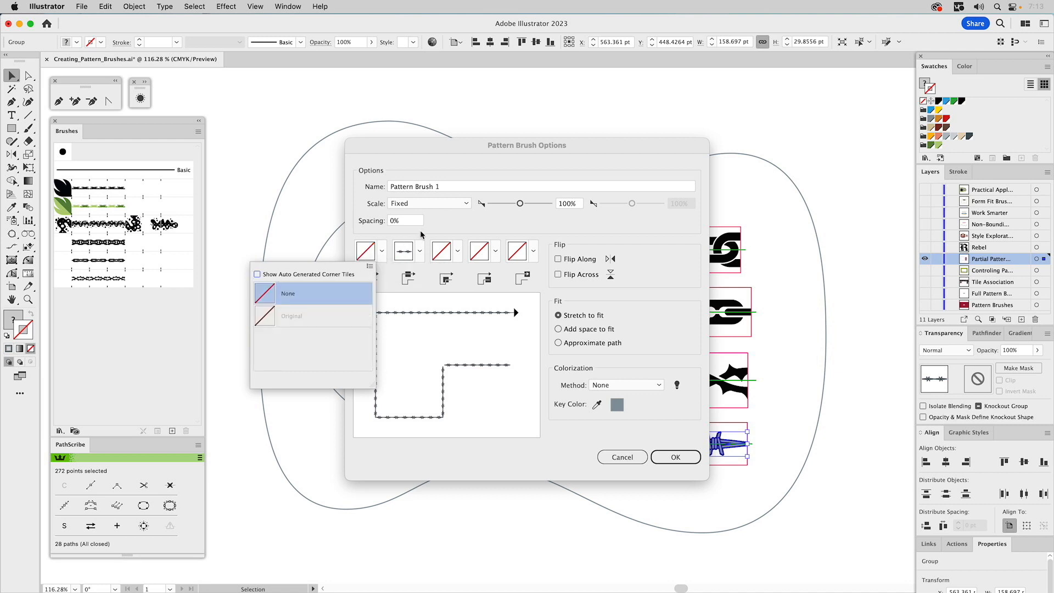
click(444, 232)
- Name the barbed wire brush Devil's Rope, create it, and deselect the artwork
drag(442, 189, 351, 185)
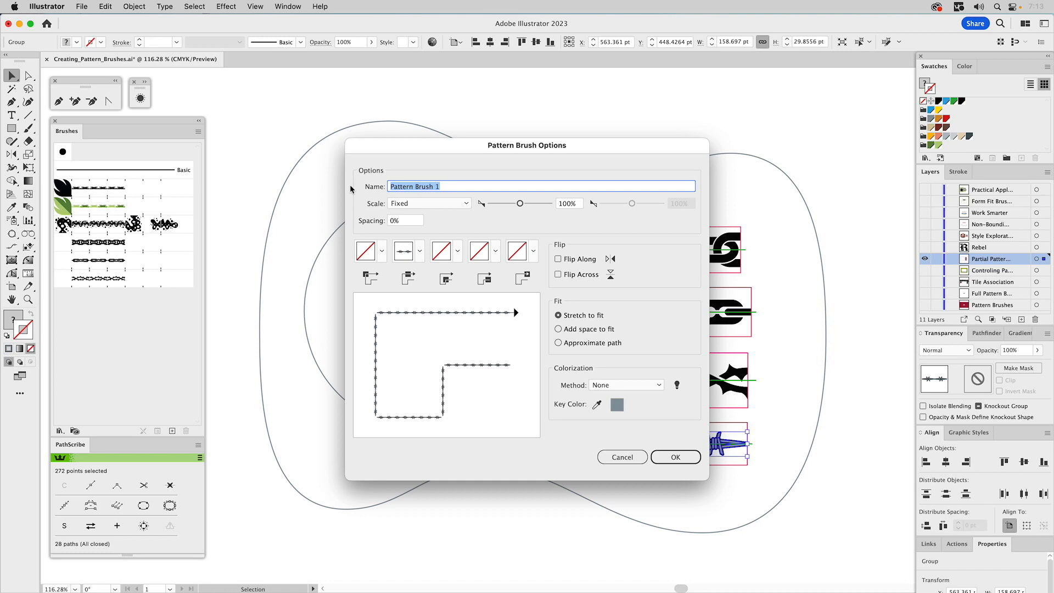
text(Devil's Rope)
click(675, 458)
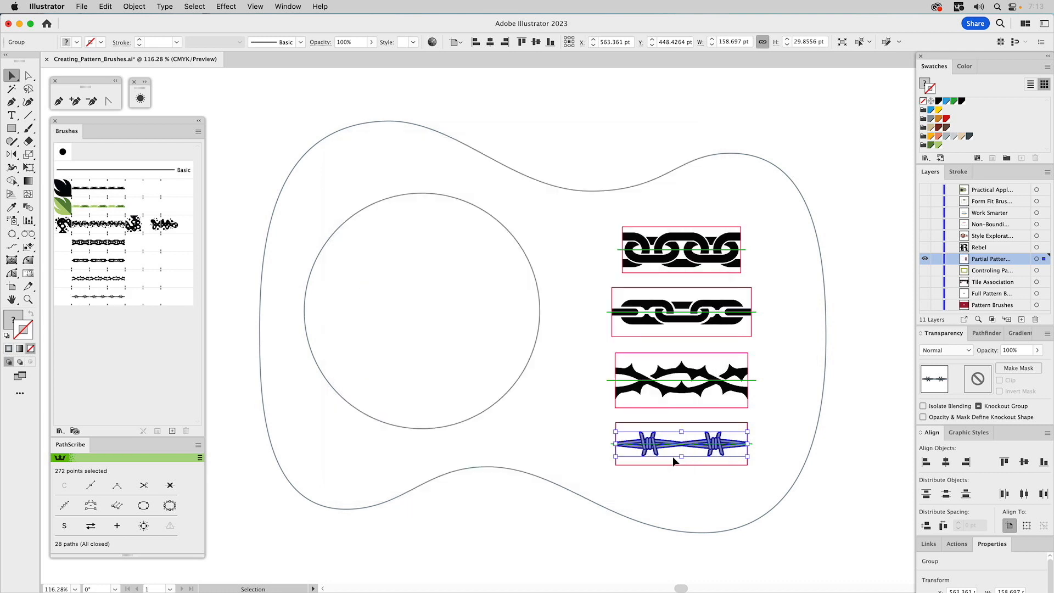
click(580, 381)
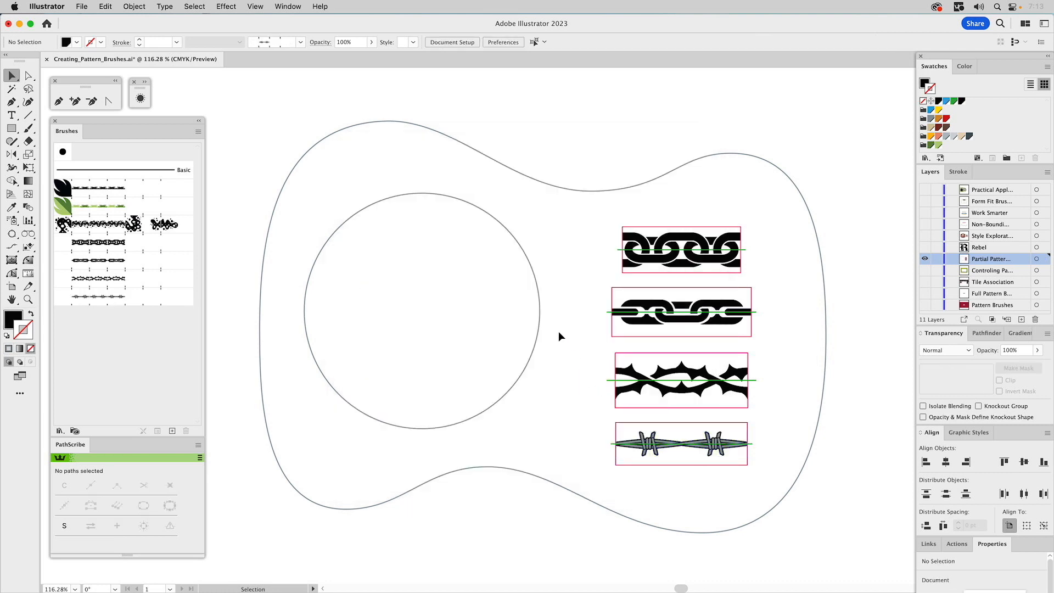
- Apply the large chain pattern brush to the wavy outer outline and recolor its stroke orange
click(520, 192)
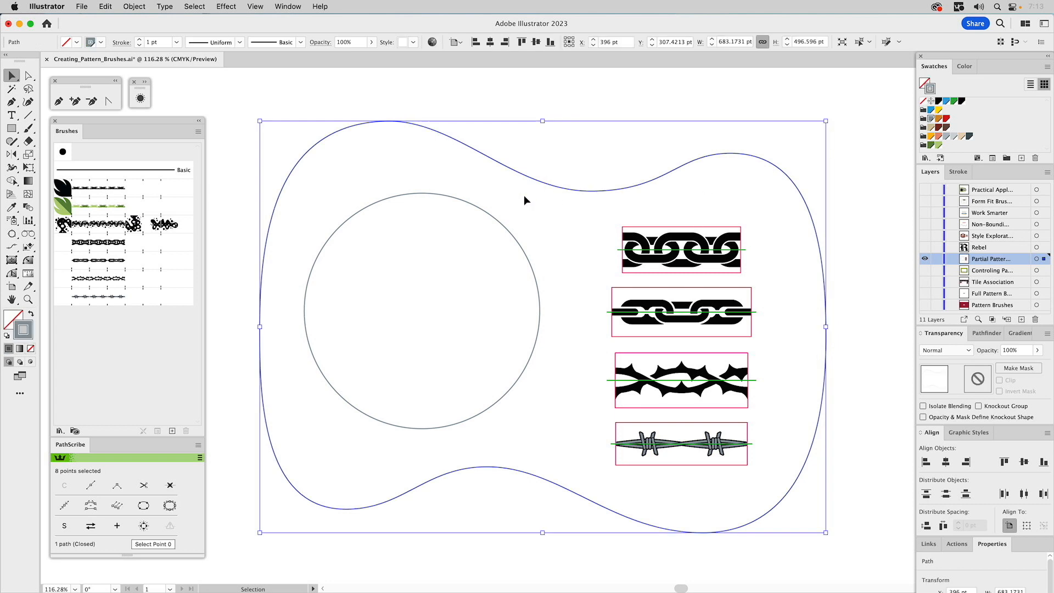
click(111, 247)
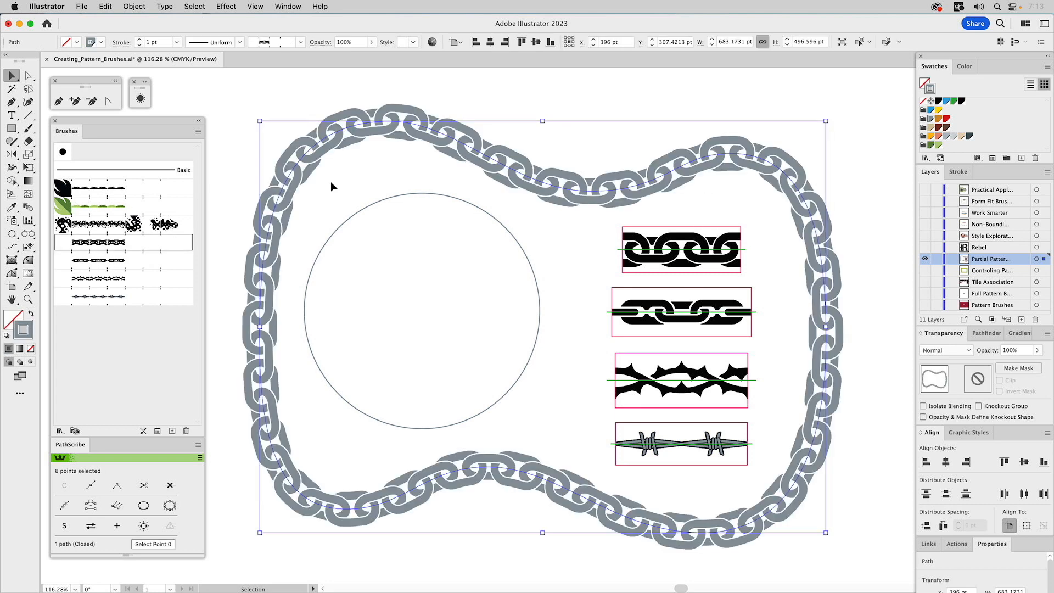
click(517, 100)
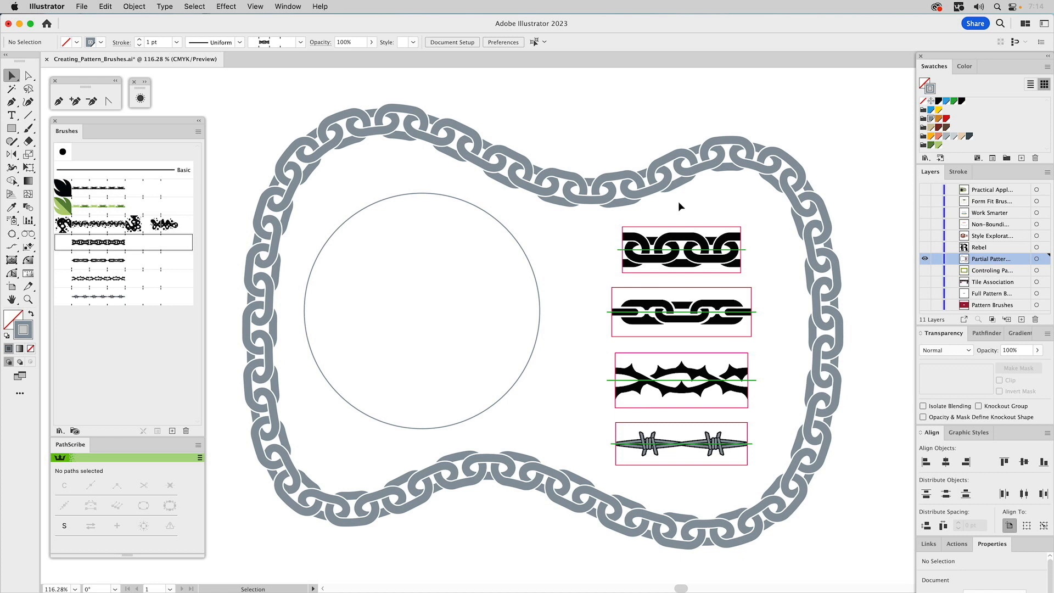
click(663, 175)
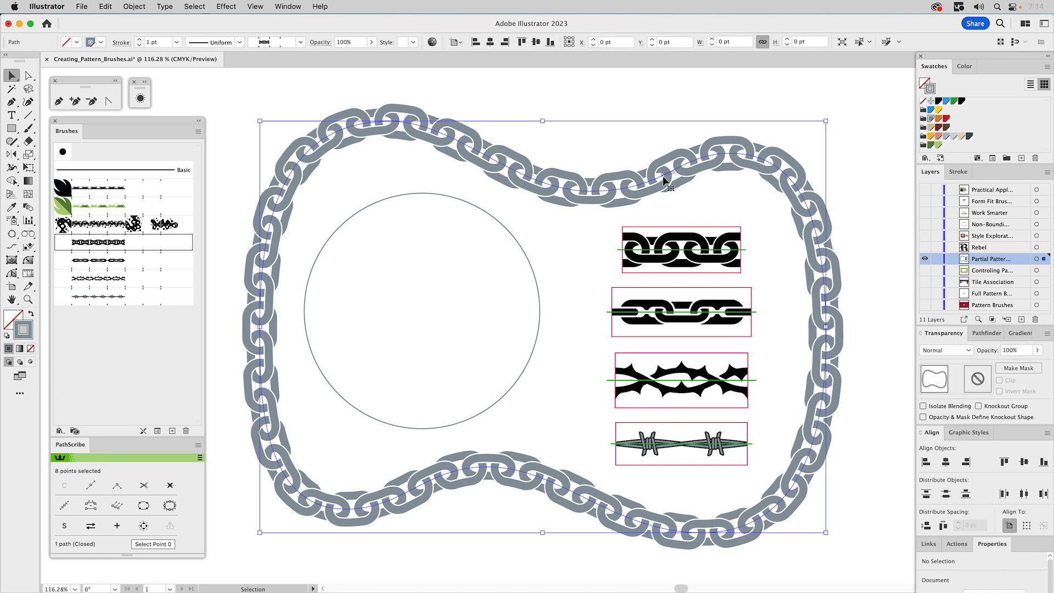
click(939, 119)
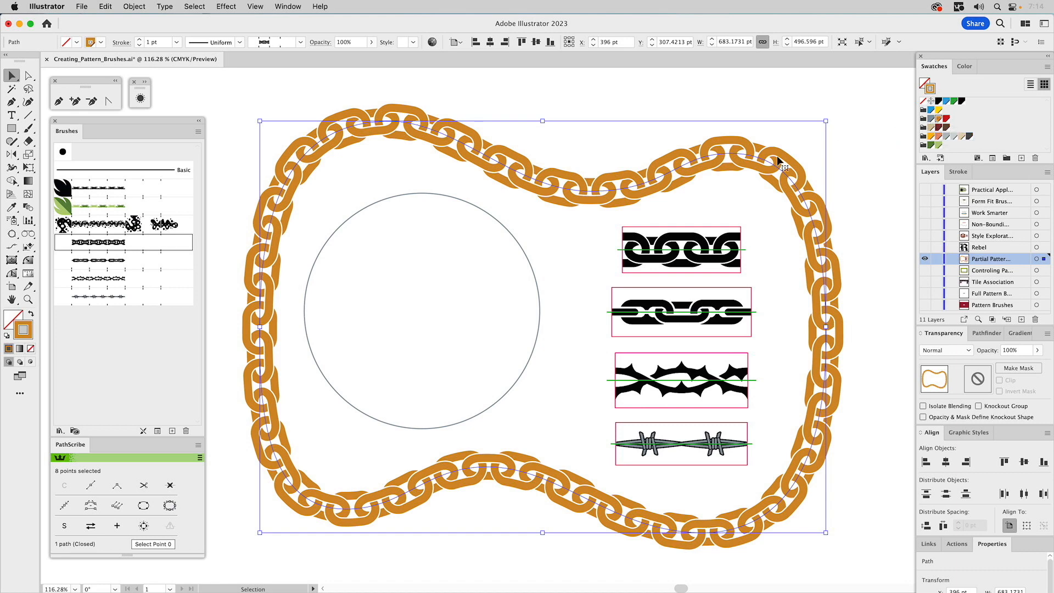
- Switch the wavy outline to the Small Chain brush with a 0.5 pt stroke weight, and deselect it
click(115, 262)
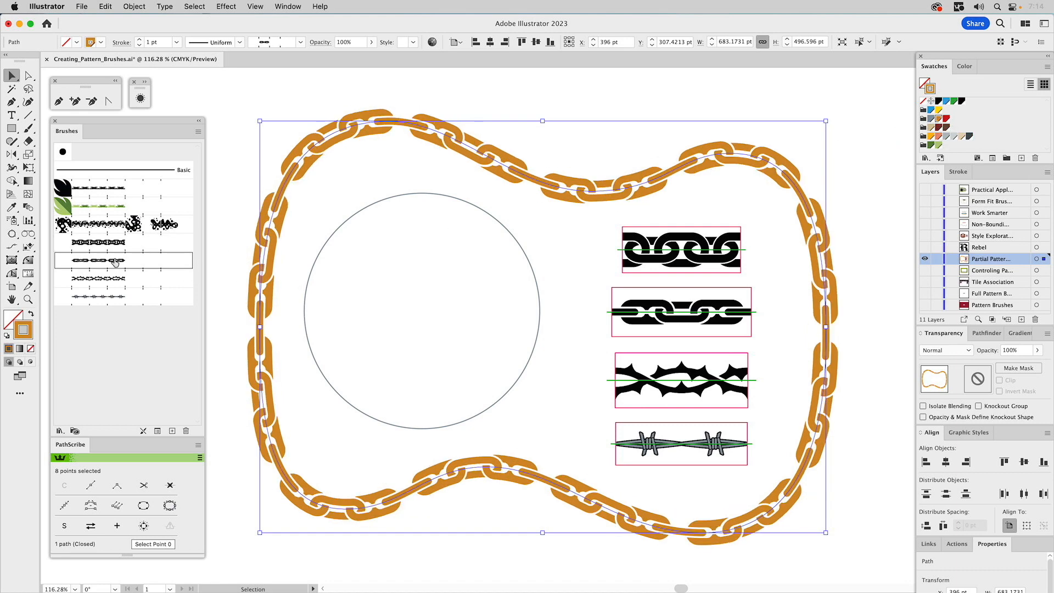
click(958, 172)
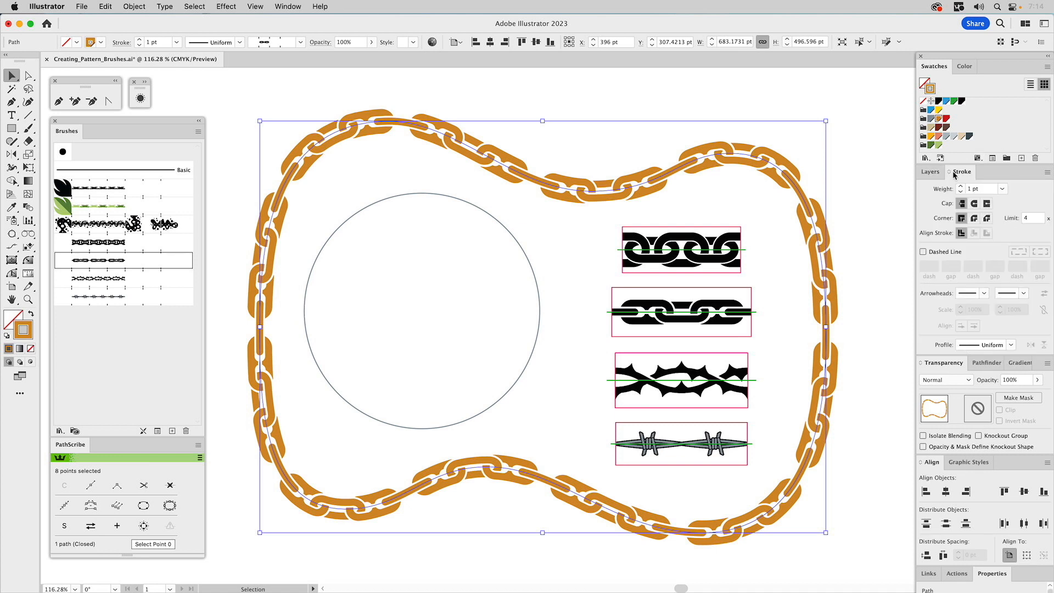
click(1004, 189)
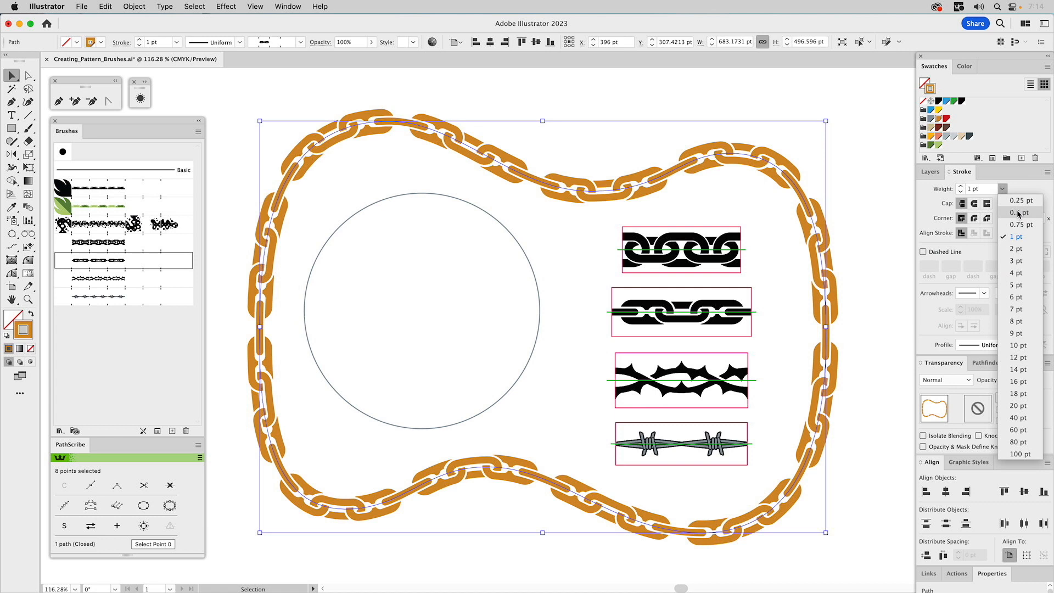
click(1018, 213)
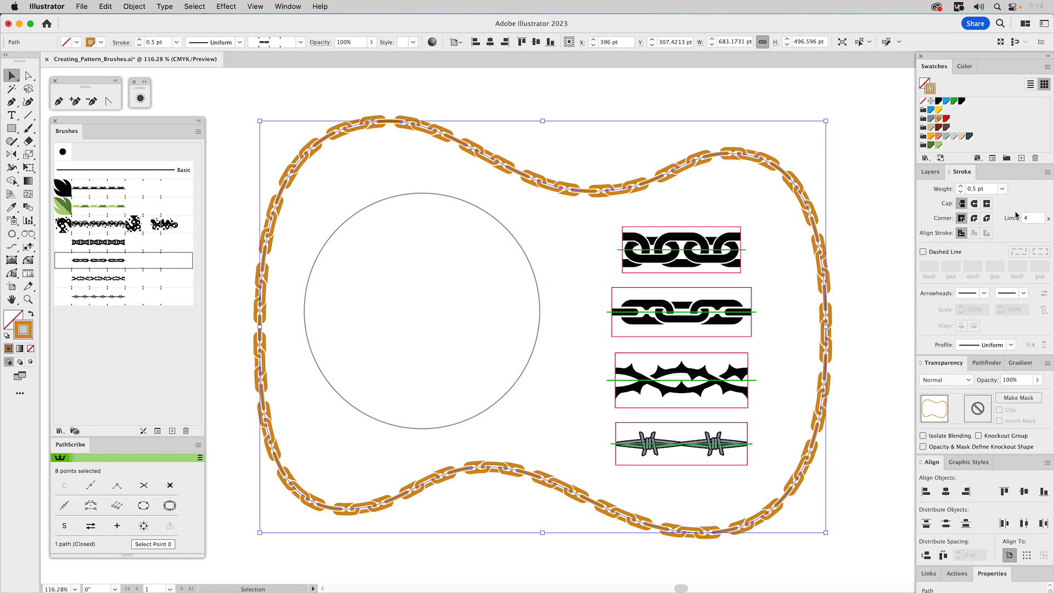
click(612, 141)
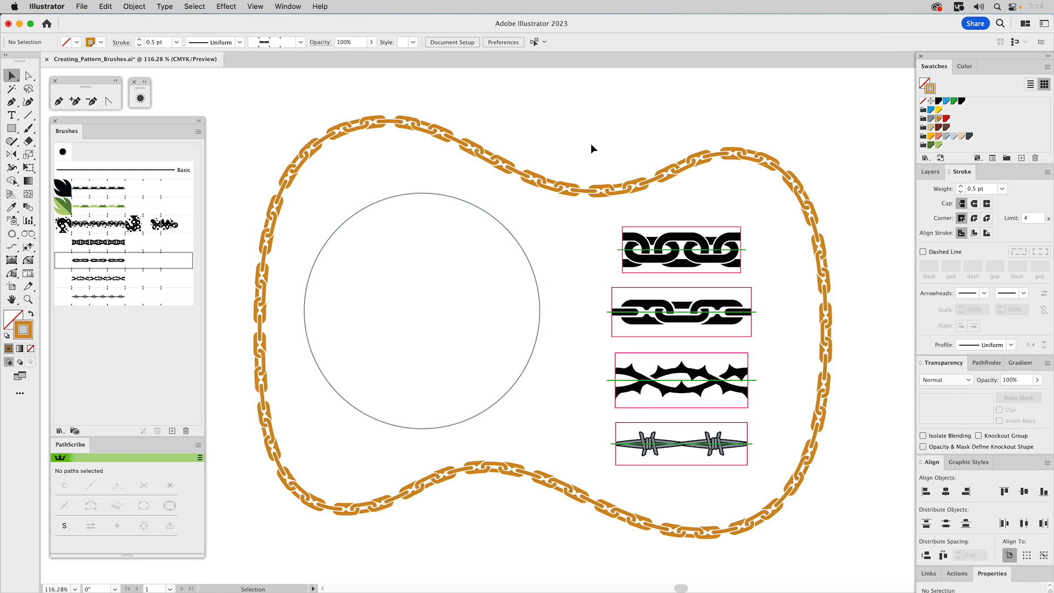
- Try the large chain brush on the 0.5 pt outline and return it to Small Chain
click(569, 188)
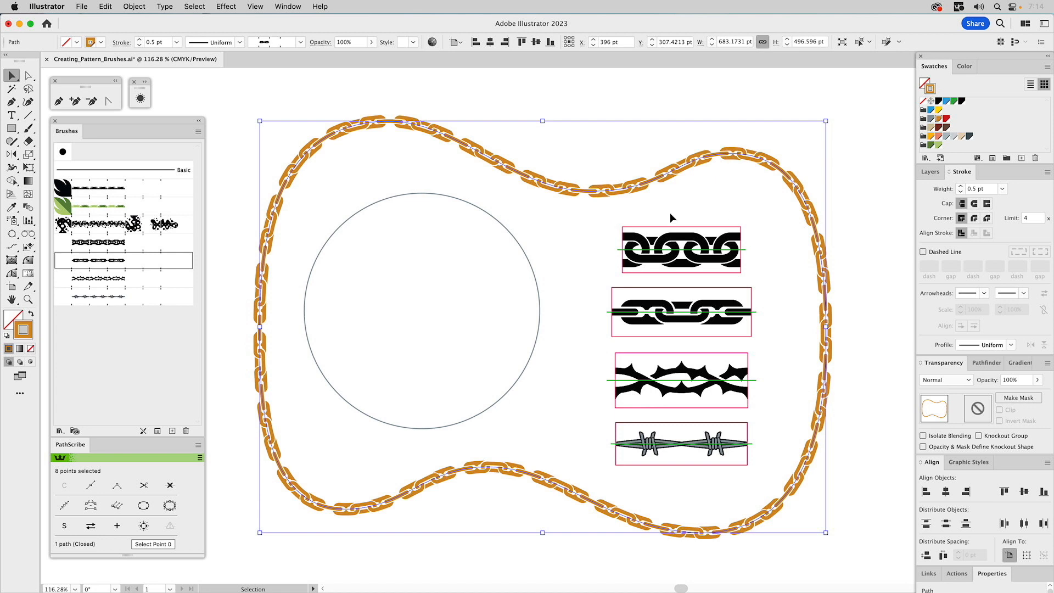
click(109, 245)
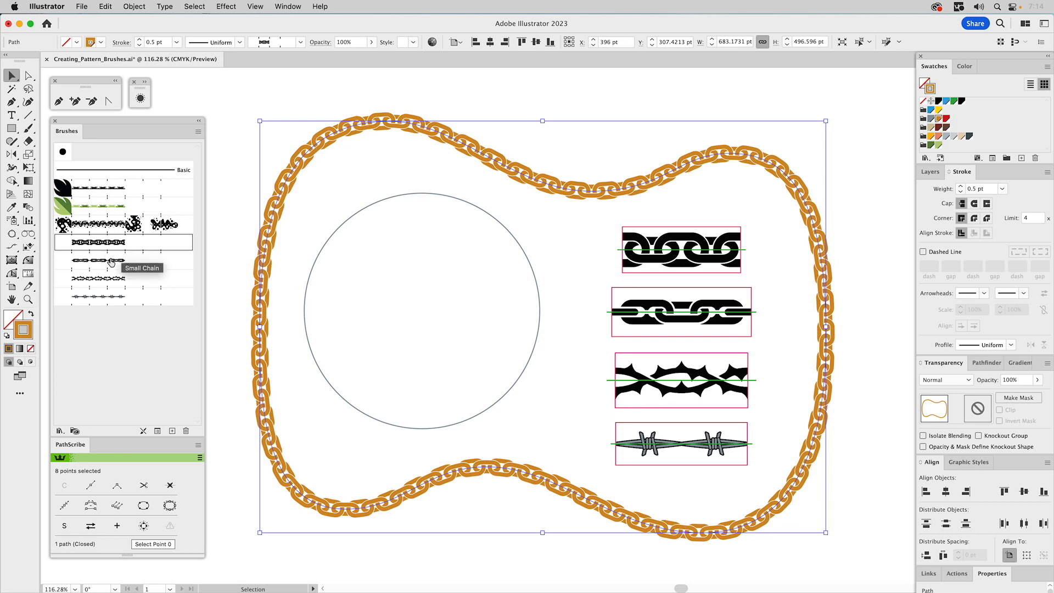
click(112, 261)
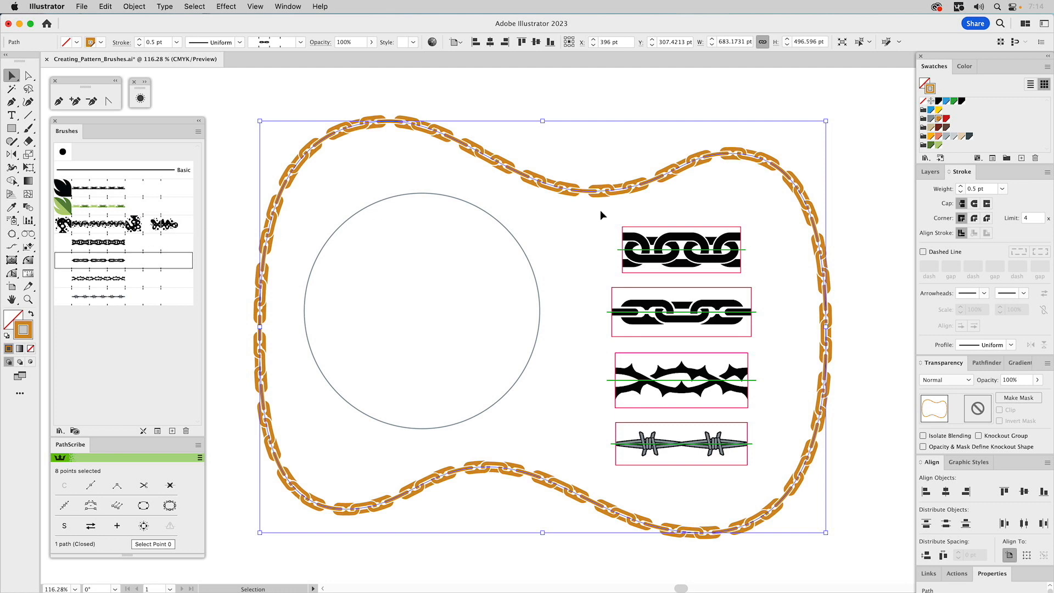
- Apply the Thorns brush to the wavy outline with a 1 pt stroke weight and red stroke color, and deselect it
click(91, 279)
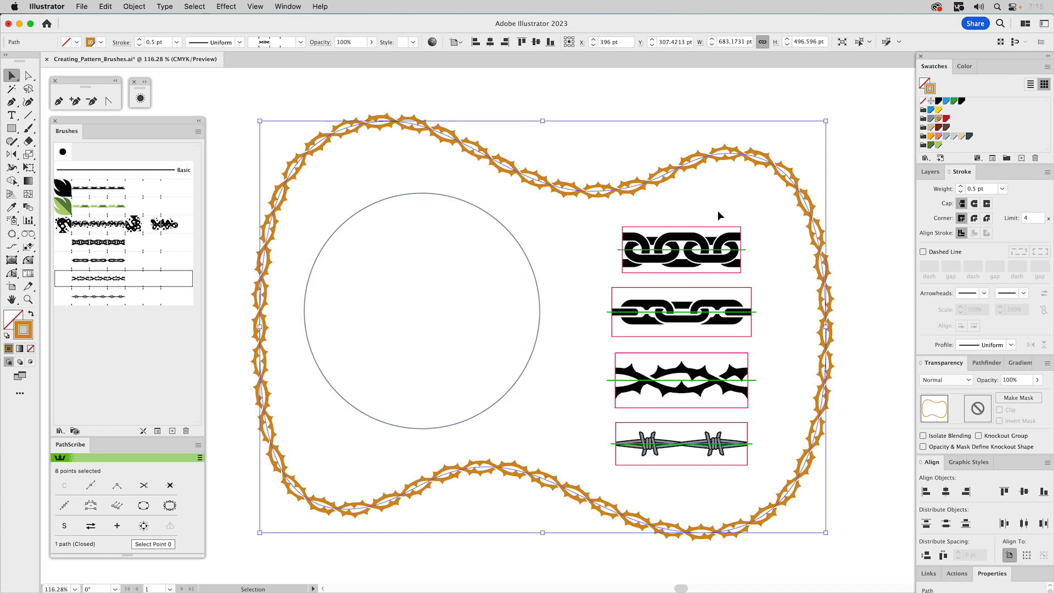
click(961, 187)
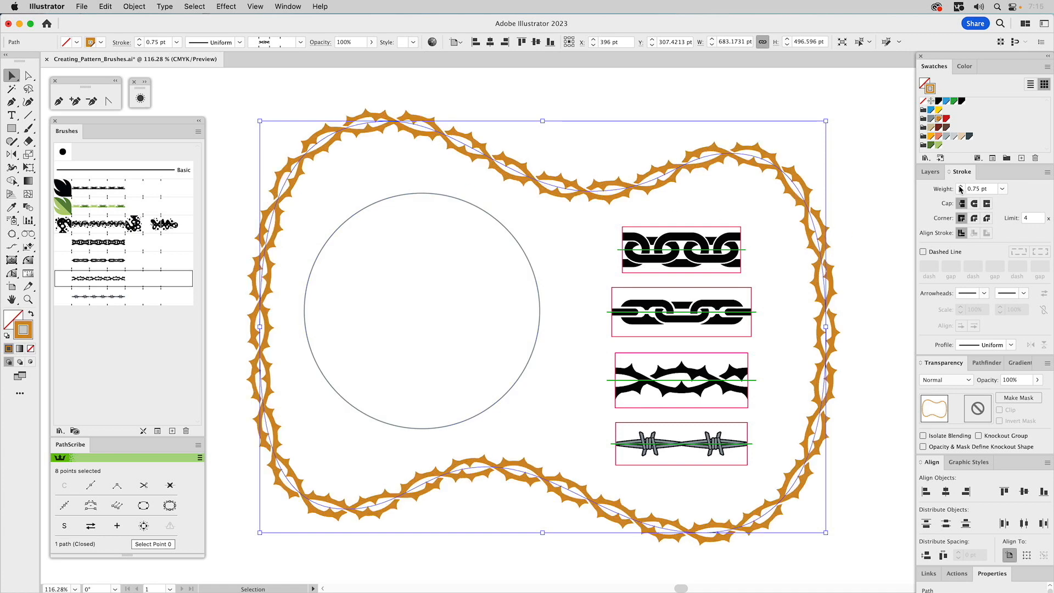
click(961, 187)
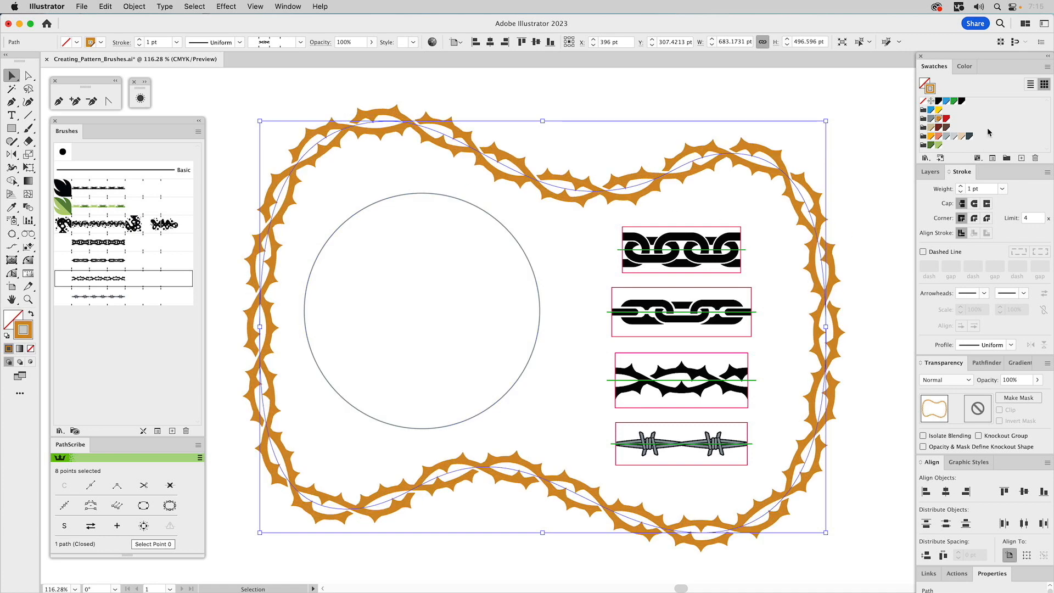
click(946, 119)
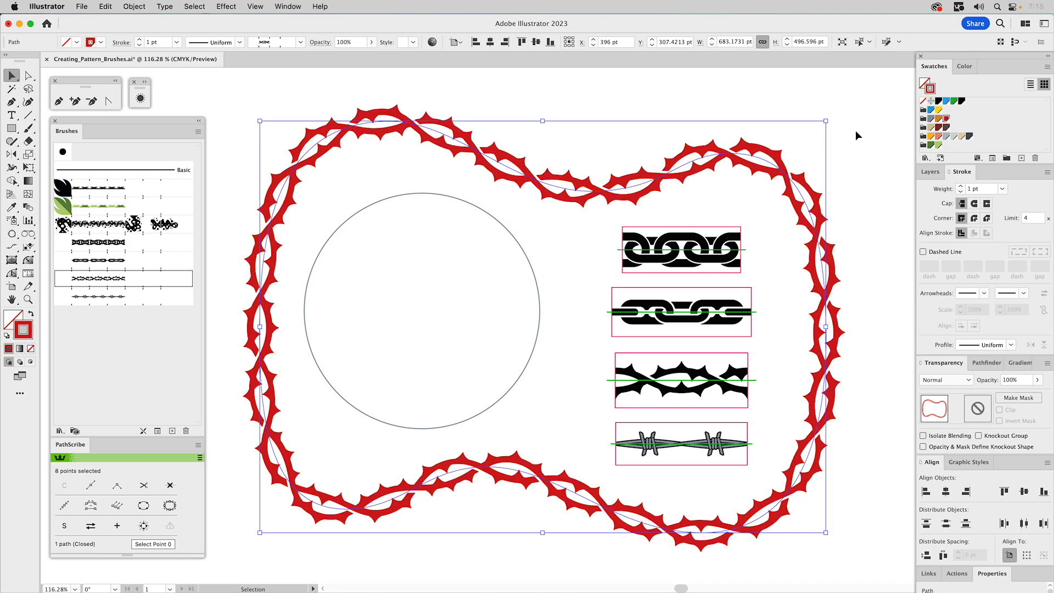
click(858, 135)
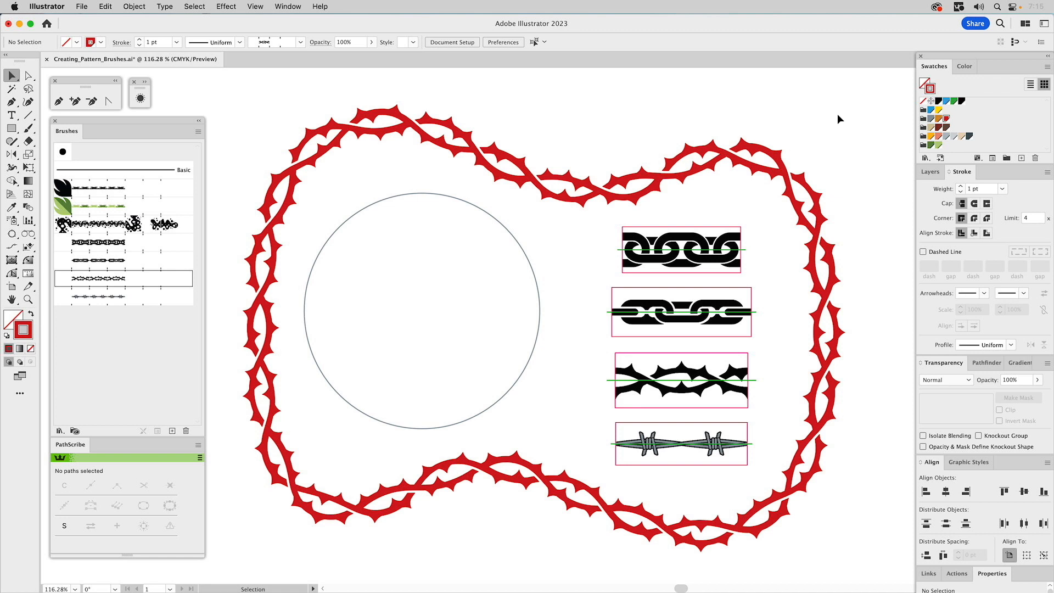
- Apply the Devil's Rope brush to the inner circle, set its stroke weight to 2 pt, and deselect it
click(933, 174)
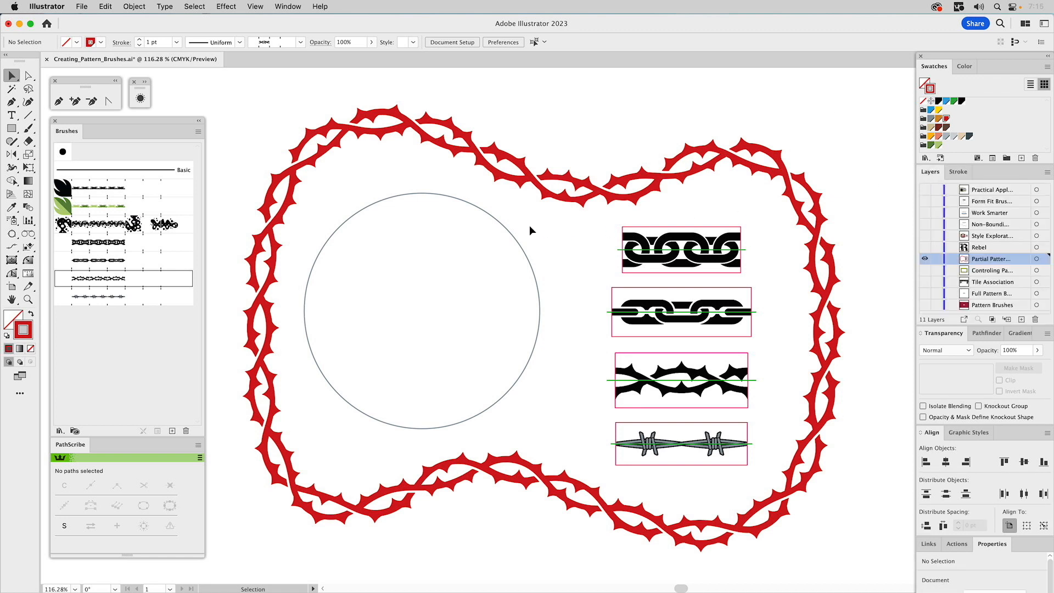
click(497, 256)
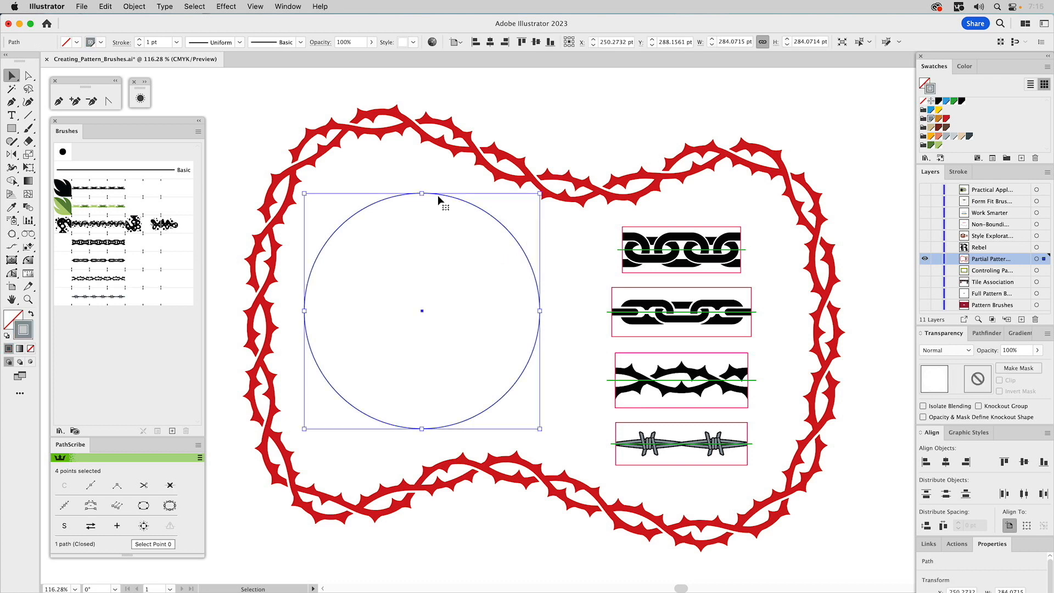
click(127, 298)
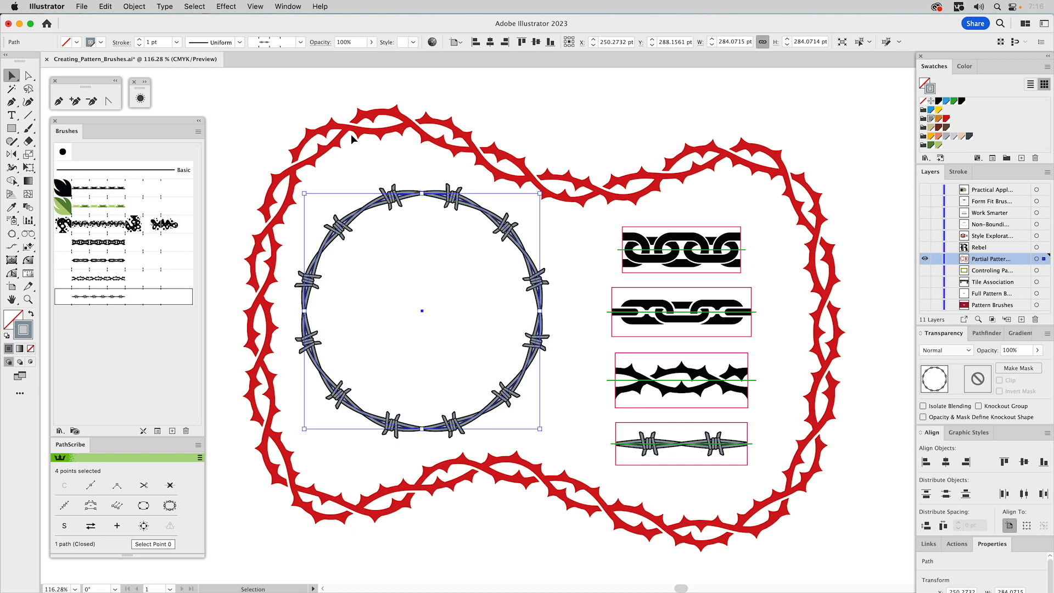
click(958, 171)
click(961, 187)
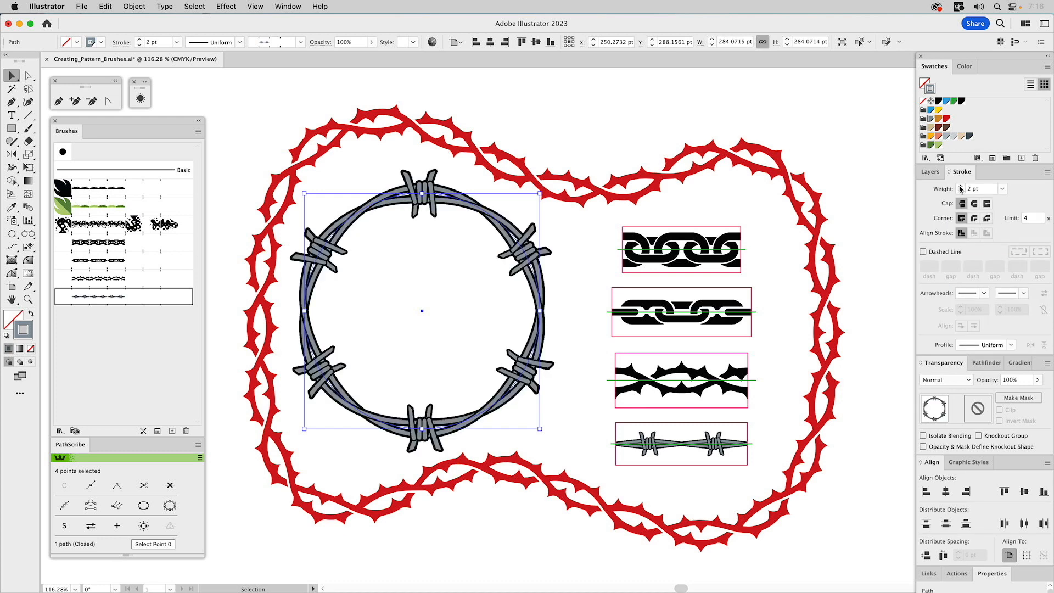
click(848, 128)
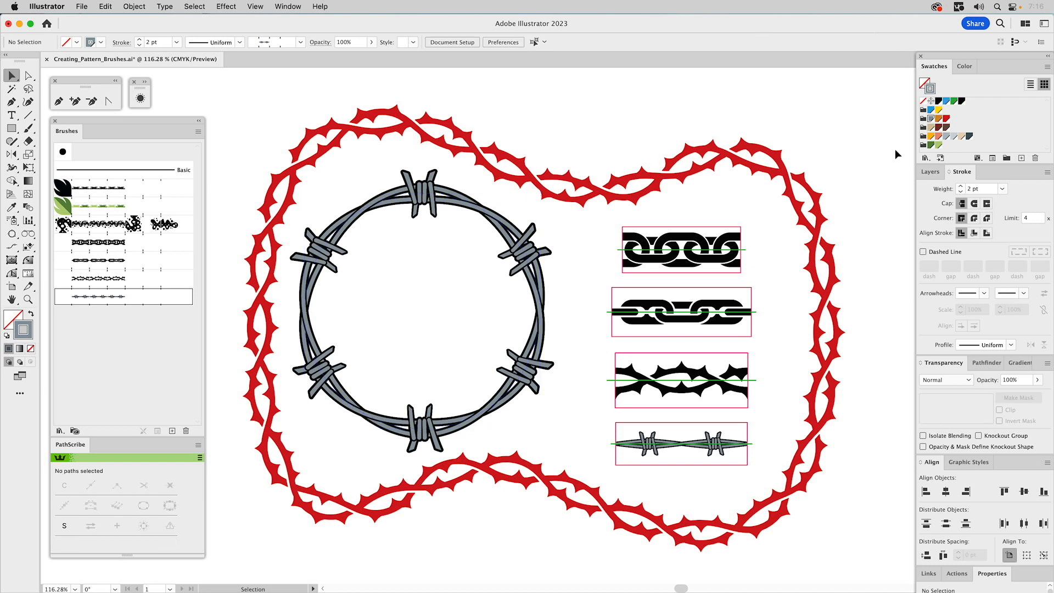
- Show the Rebel layer and increase the barbed wire circle's stroke weight to 3 pt
click(933, 174)
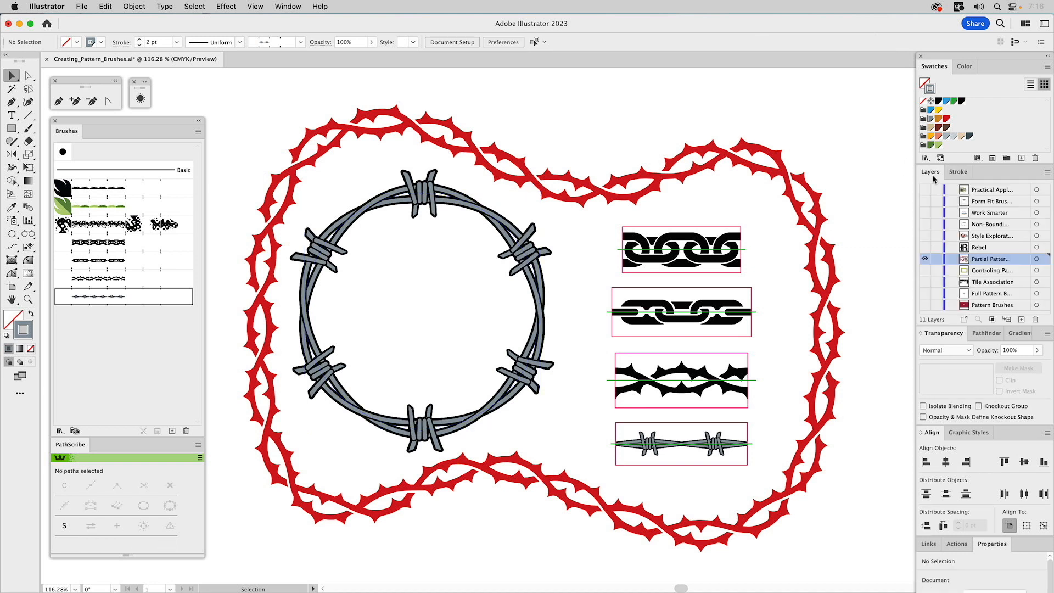
click(924, 247)
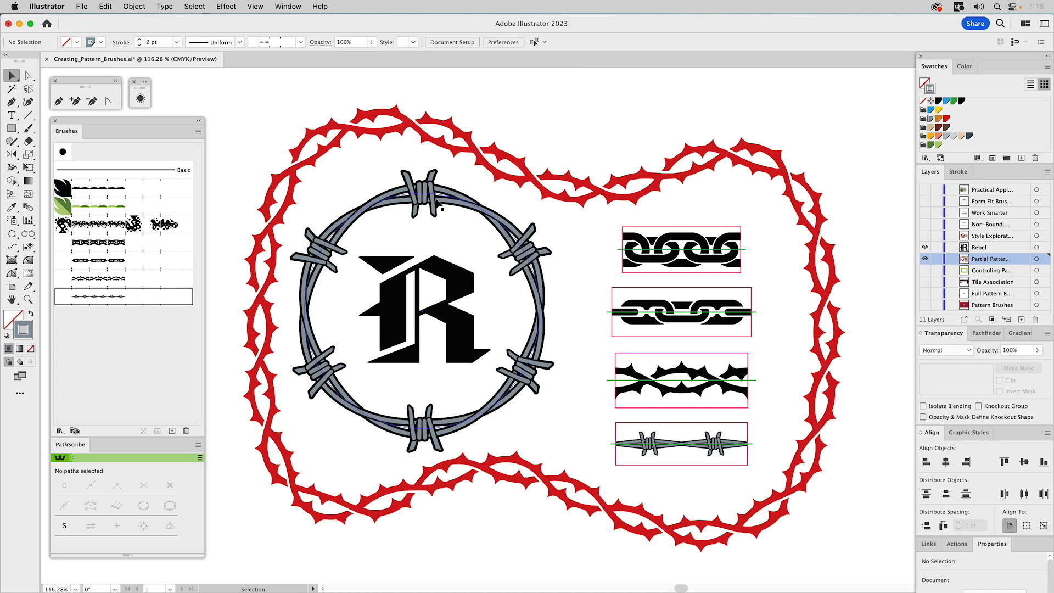
click(438, 202)
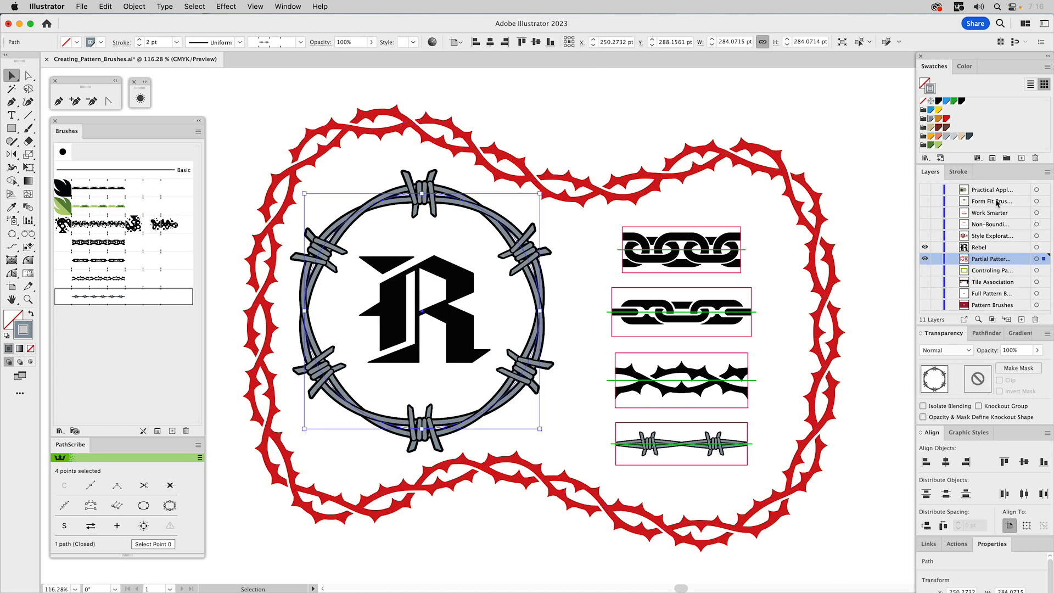
click(960, 172)
click(961, 187)
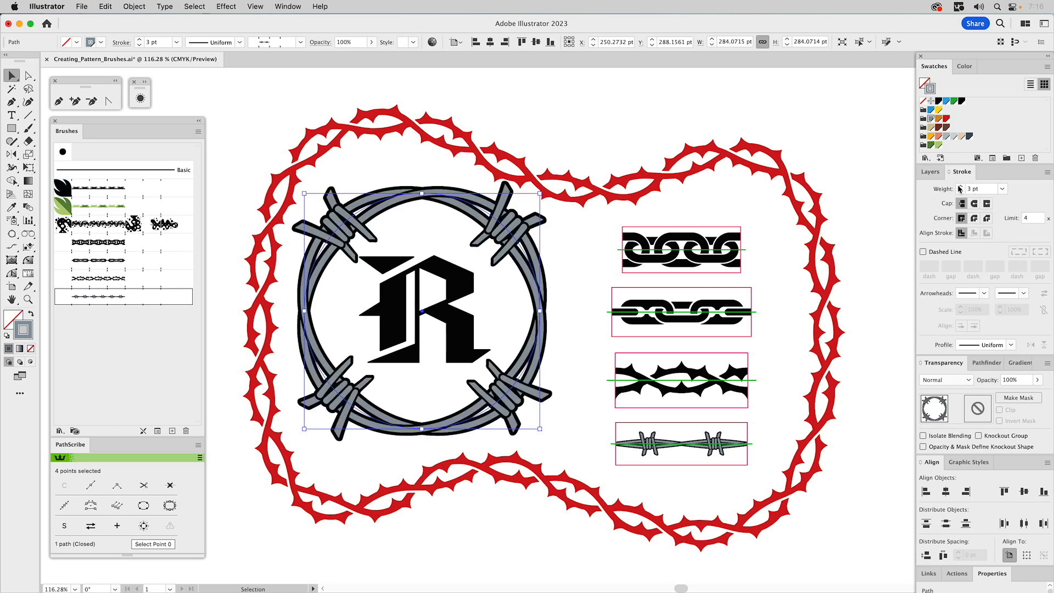
- Try a 4 pt stroke weight on the barbed wire circle, and set it to 2 pt
click(960, 187)
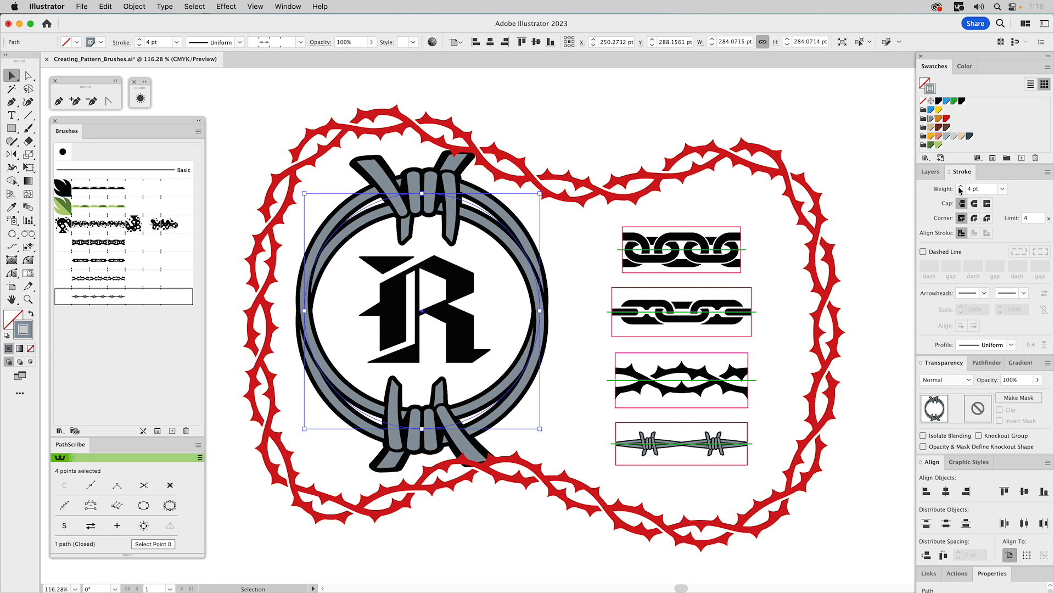
click(961, 192)
click(961, 191)
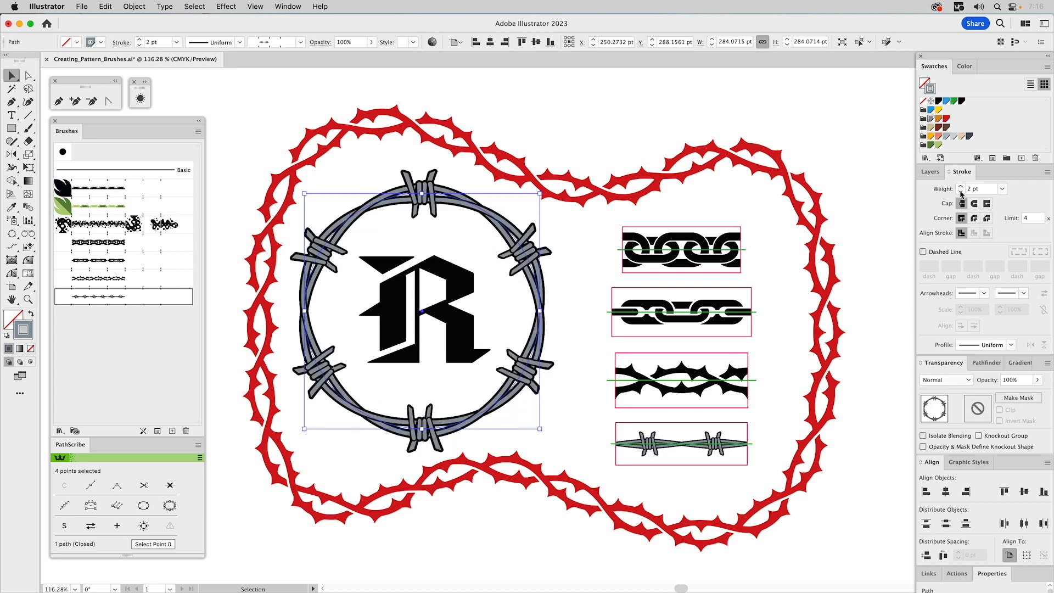
- Try stroke weights of 4 pt and 0.5 pt on the red thorn outline, return it to 1 pt, and deselect it
click(773, 172)
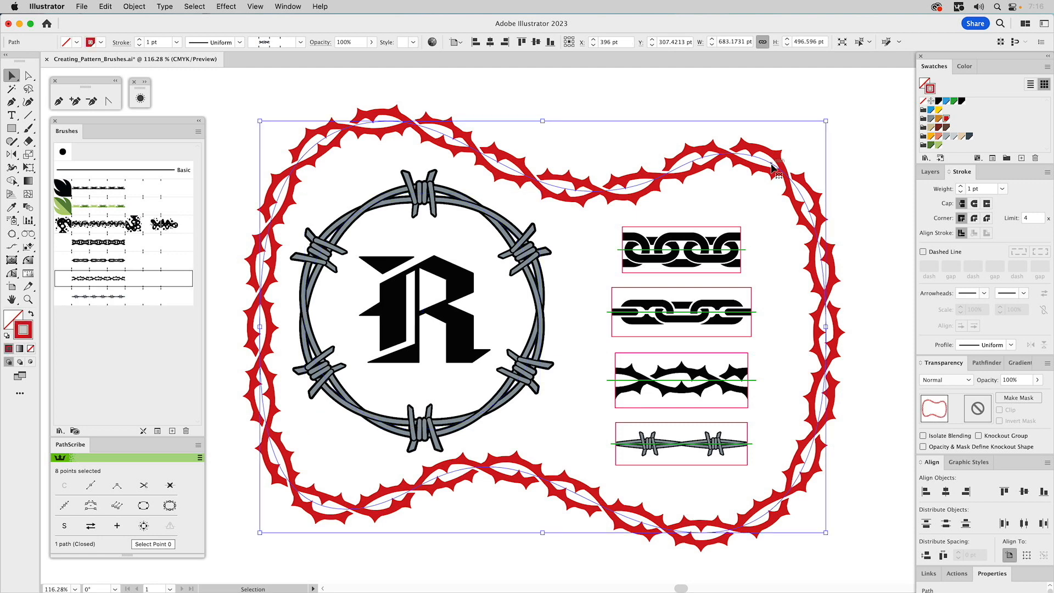
click(962, 186)
click(962, 187)
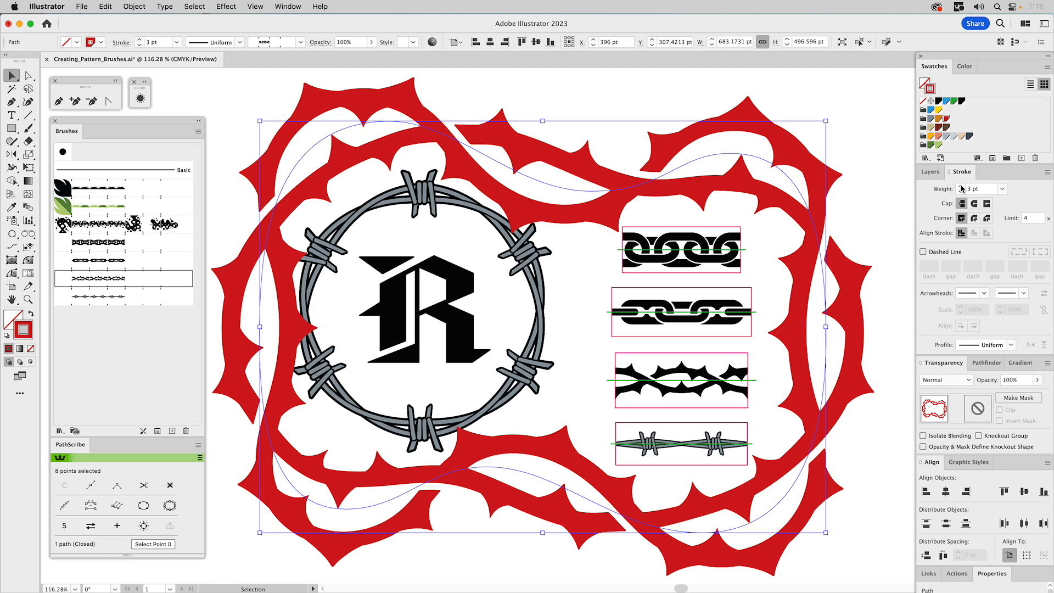
click(962, 187)
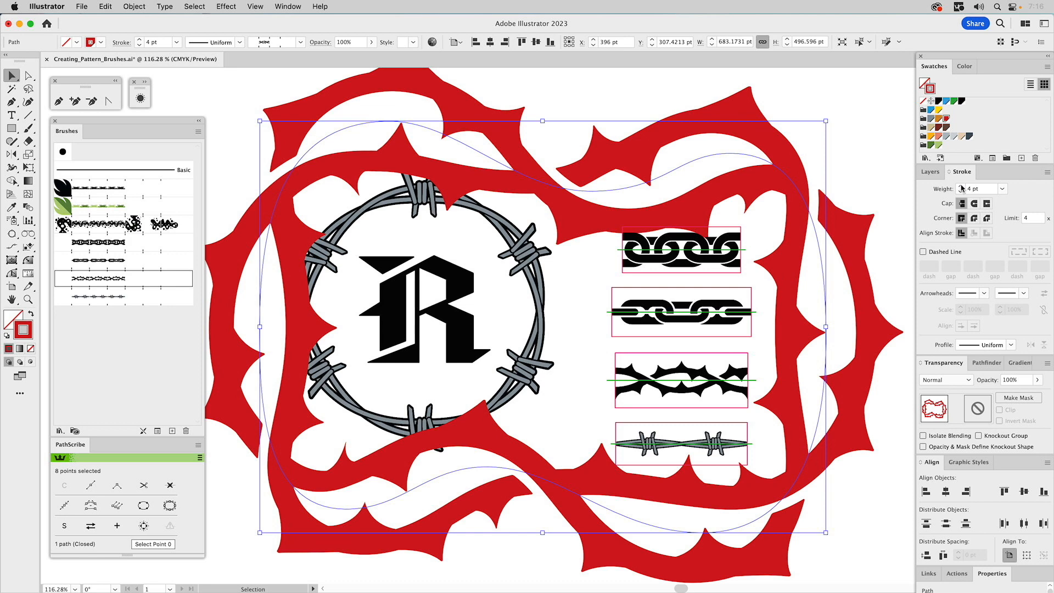
click(961, 191)
click(962, 191)
click(961, 191)
click(961, 192)
click(962, 192)
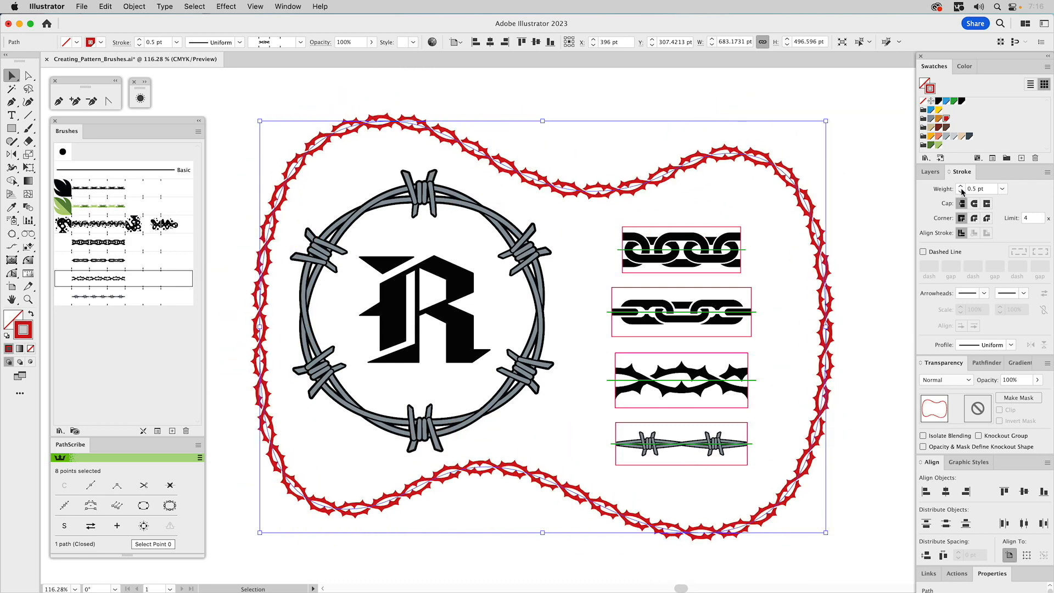
click(961, 188)
click(962, 187)
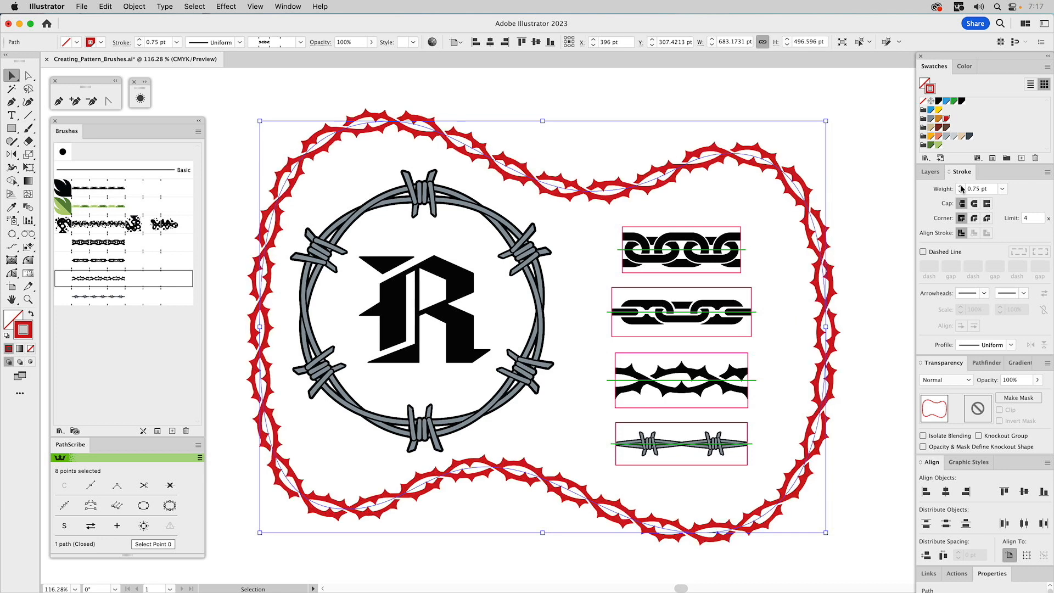
click(895, 160)
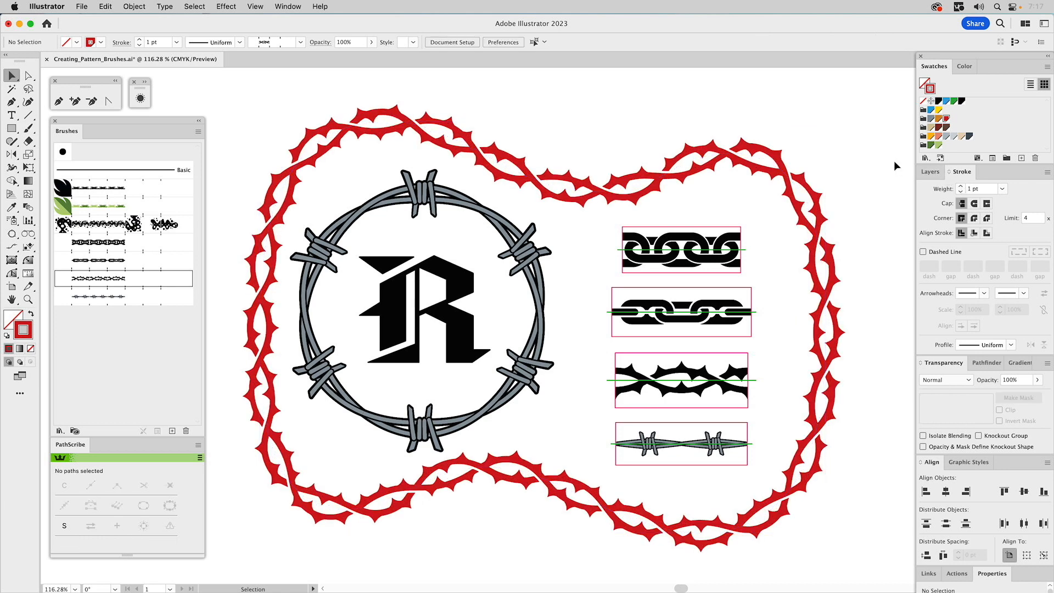
- Show only the style exploration layer and start a new pattern brush from the boxed black rope artwork
click(937, 172)
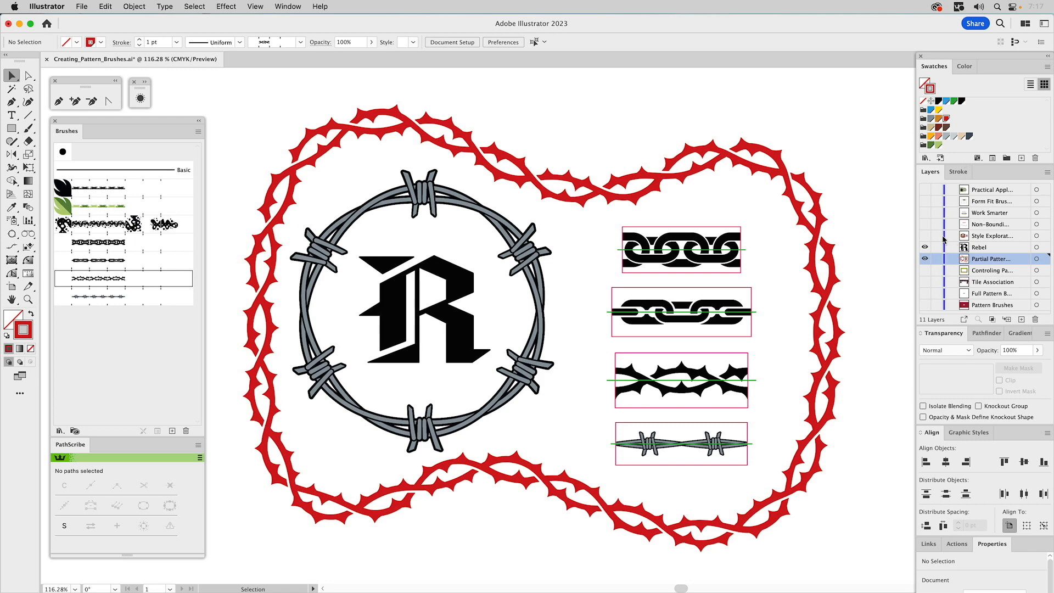
alt+click(926, 236)
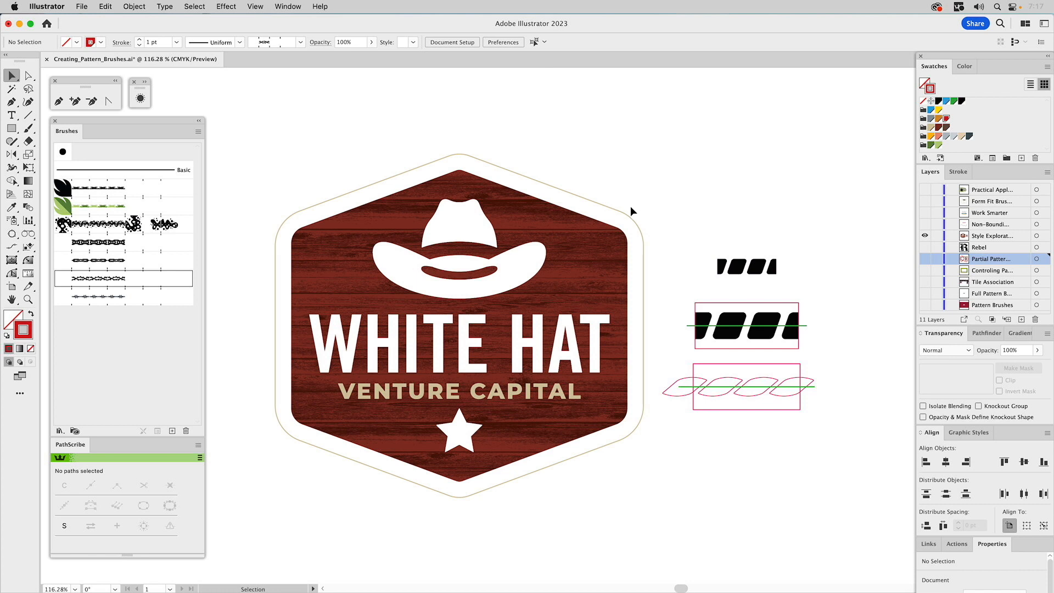
click(736, 319)
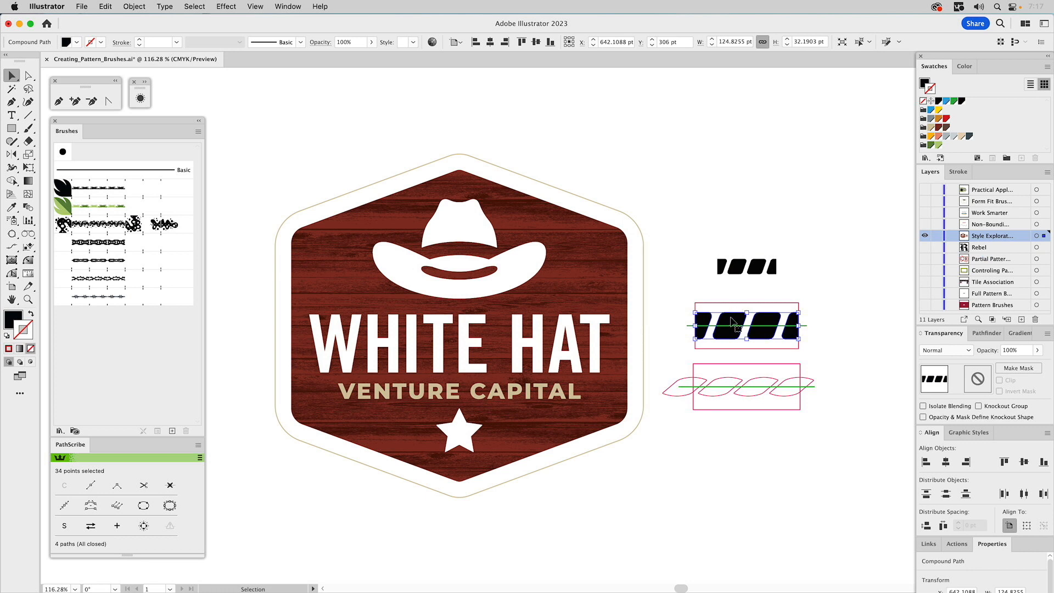
click(172, 430)
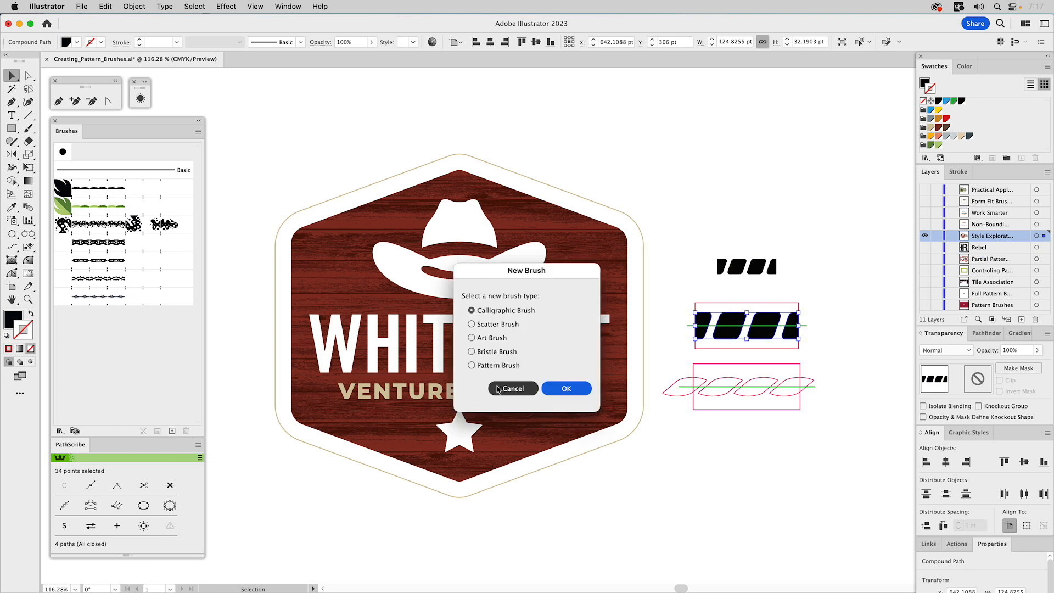
click(491, 366)
click(559, 387)
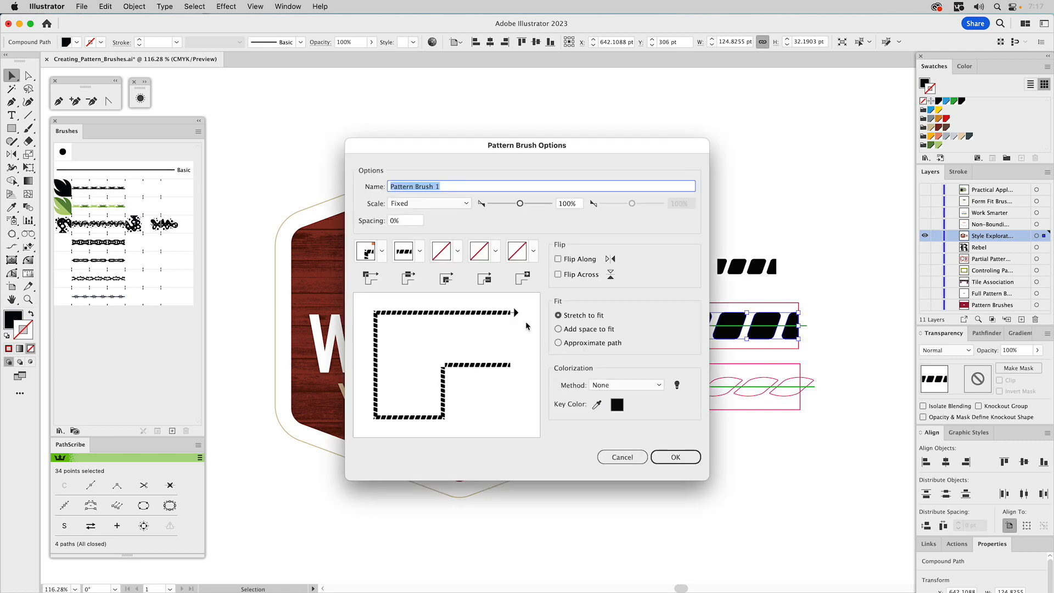
- Create the pattern brush as Rope 1 with auto-generated corner tiles disabled and colorization set to Tints
click(382, 252)
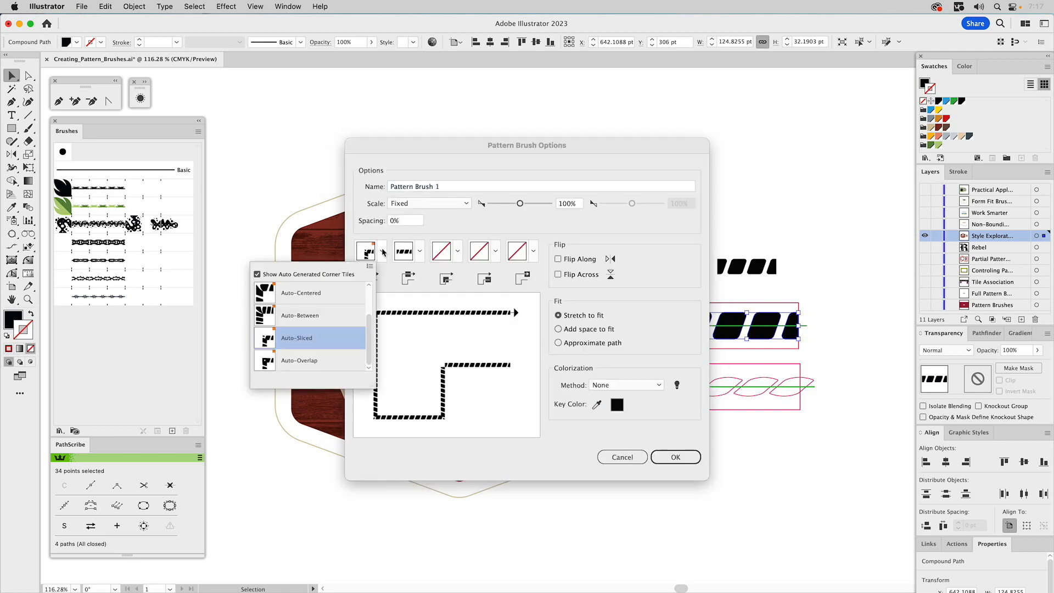
click(294, 275)
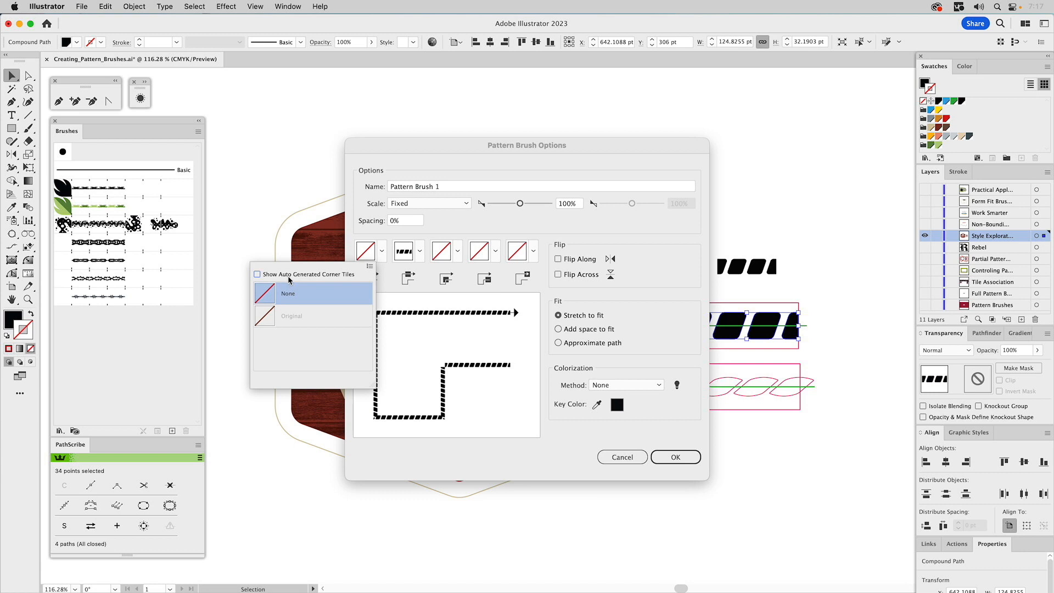
click(383, 233)
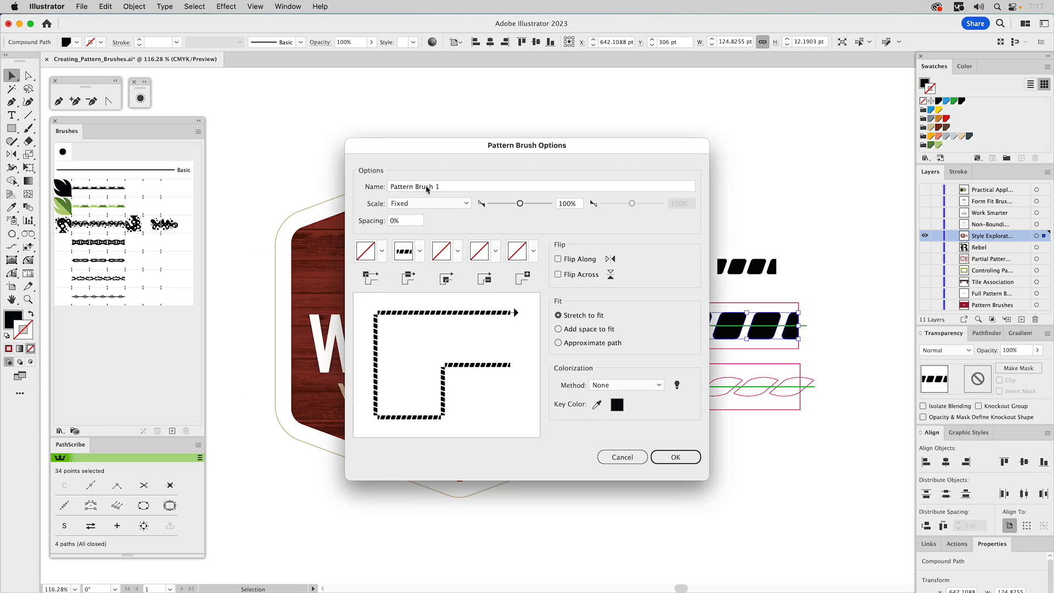
drag(447, 189, 352, 198)
text(Rope)
text(1)
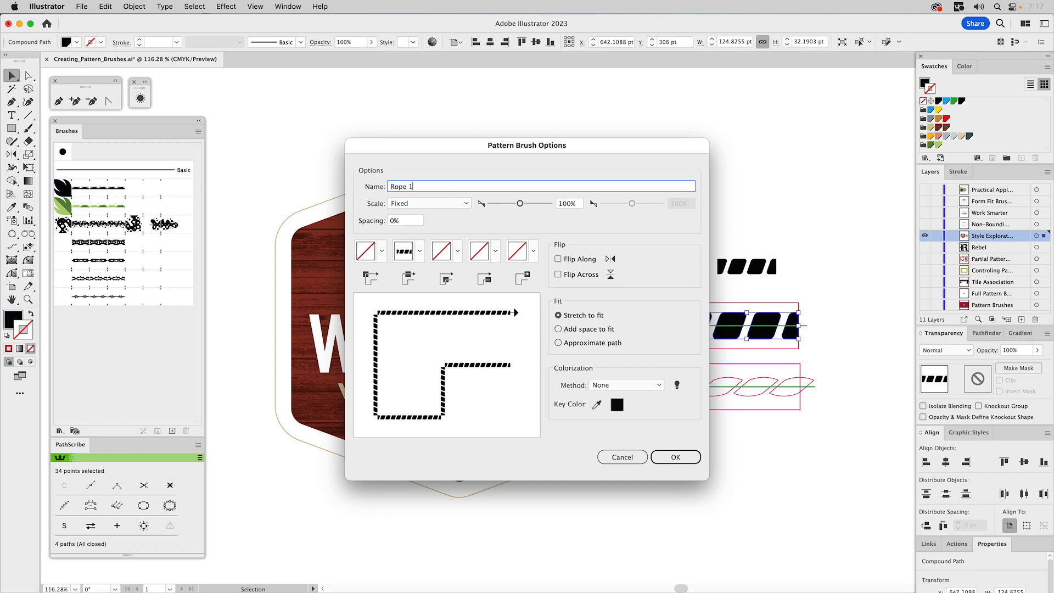
click(632, 385)
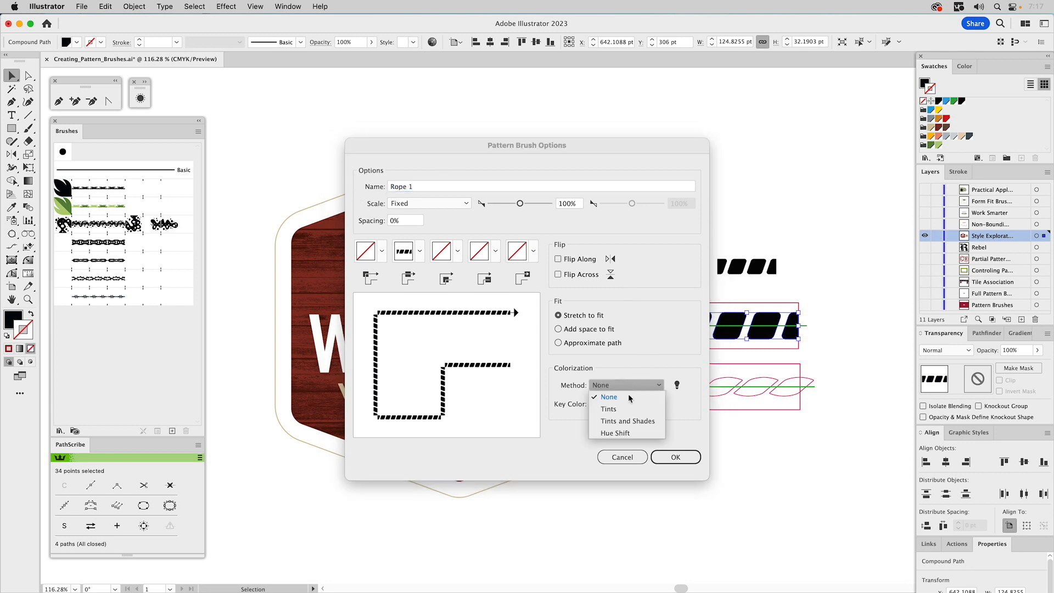
click(628, 410)
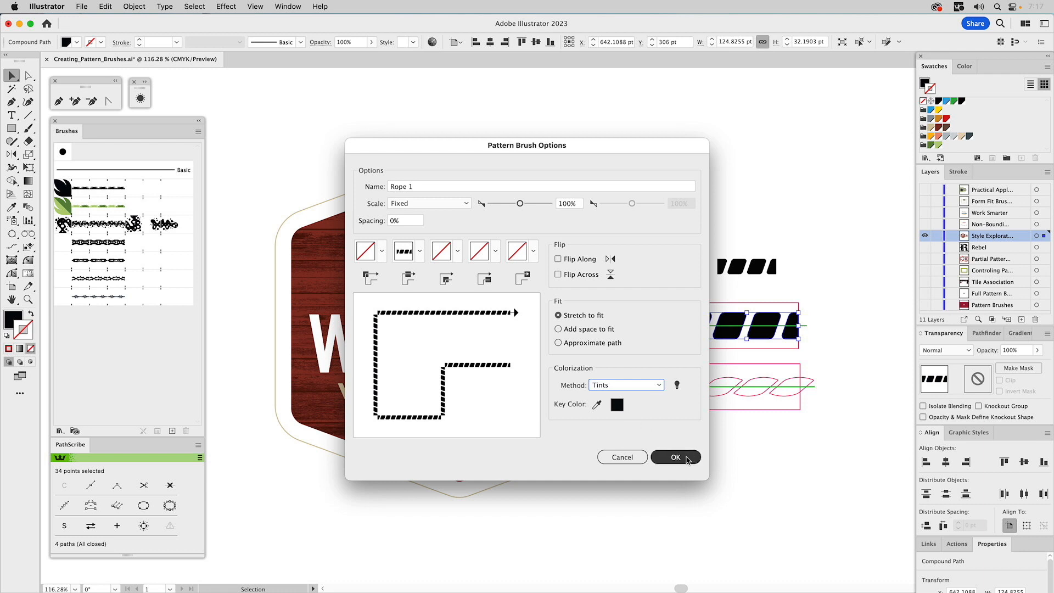
click(675, 457)
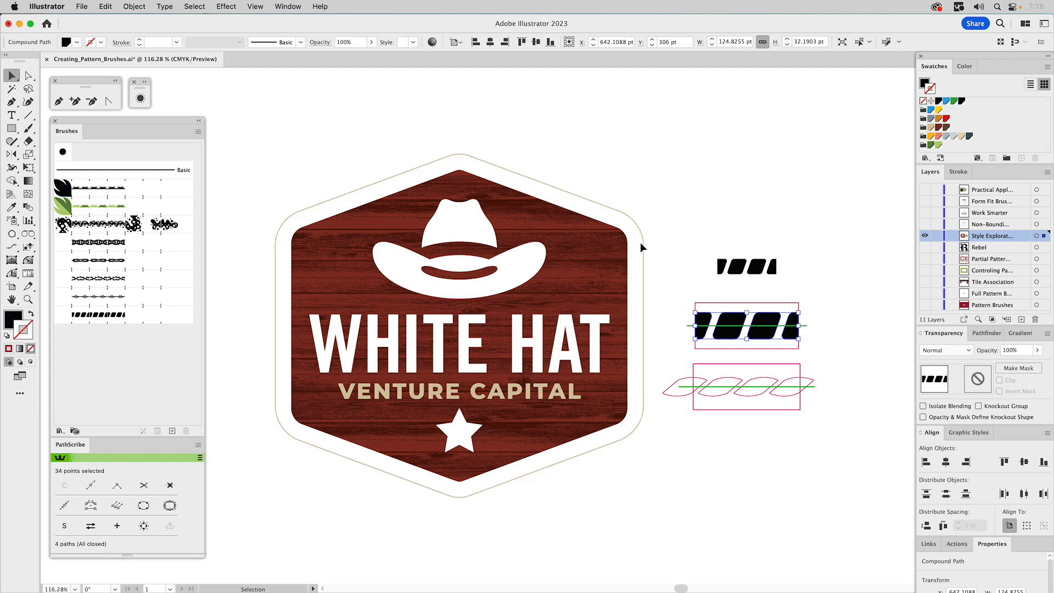
- Apply the Rope 1 brush to the tan outline around the White Hat badge, set its stroke weight to 0.5 pt, and deselect it
click(604, 208)
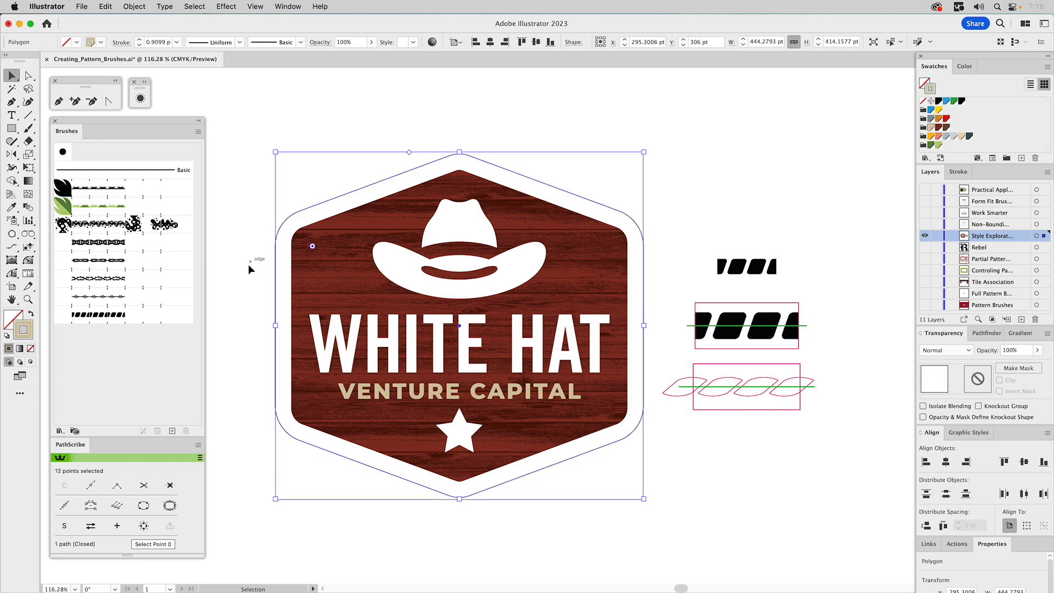
click(115, 321)
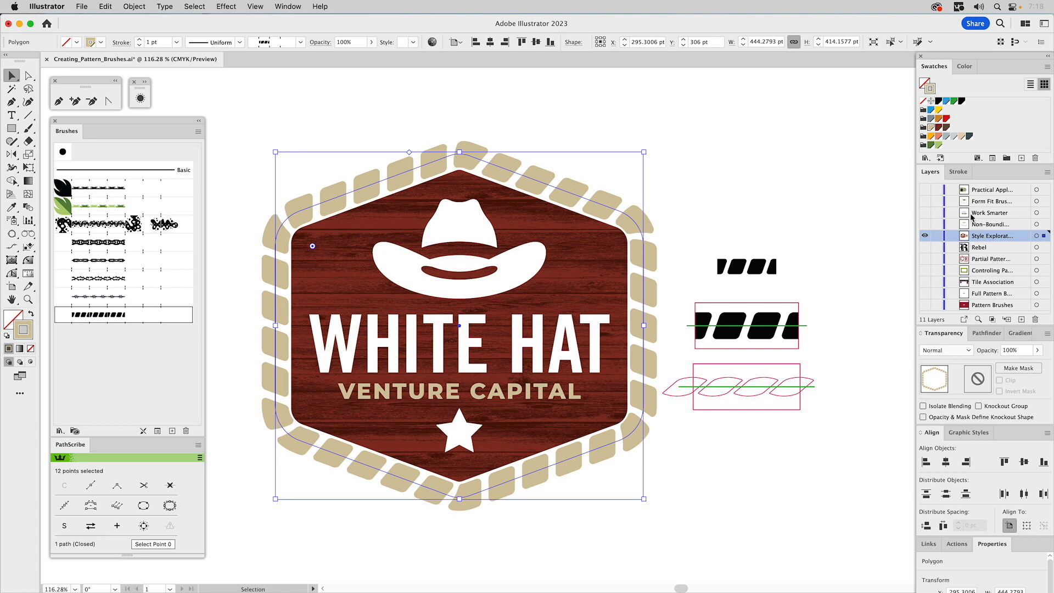
click(960, 172)
click(961, 191)
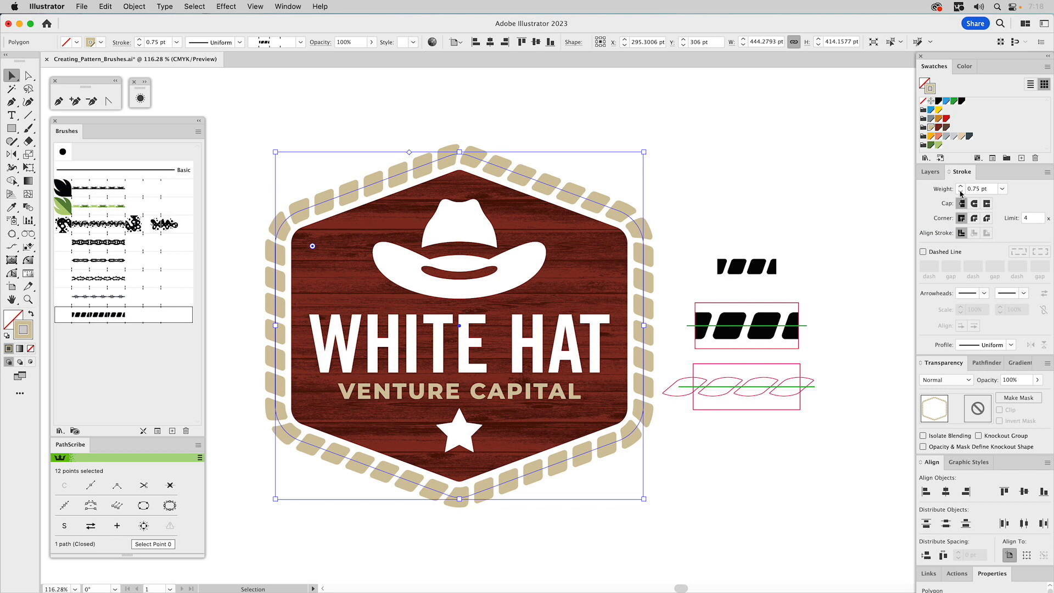
click(960, 192)
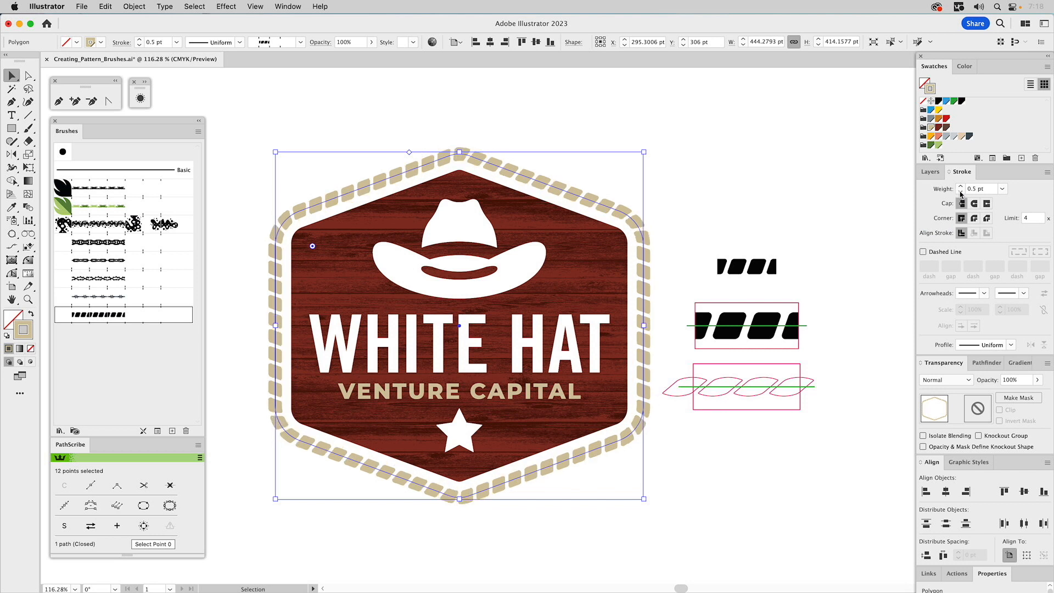
click(1002, 189)
click(1021, 225)
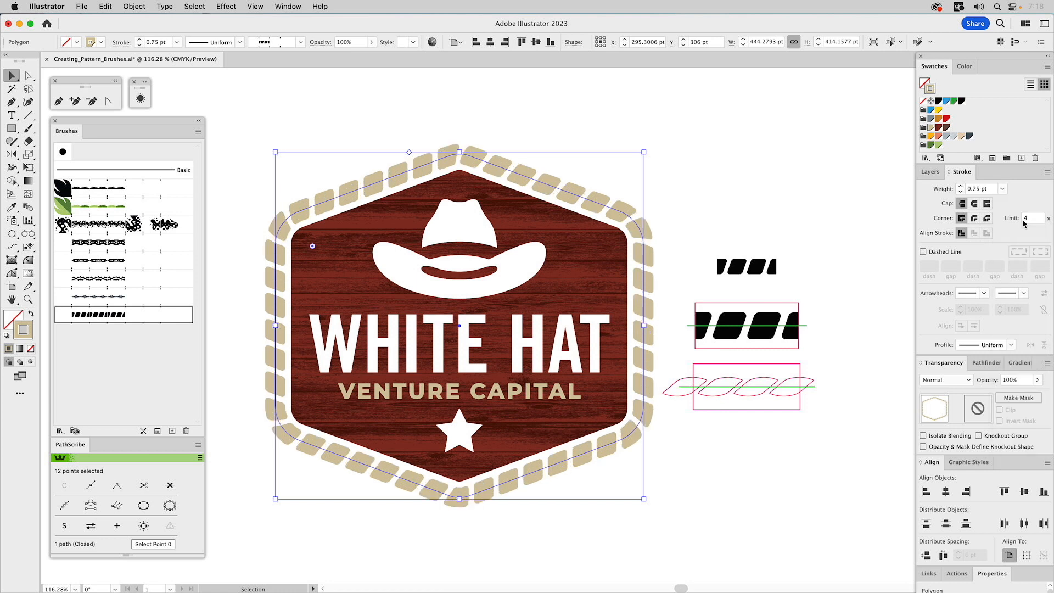
click(960, 192)
click(779, 151)
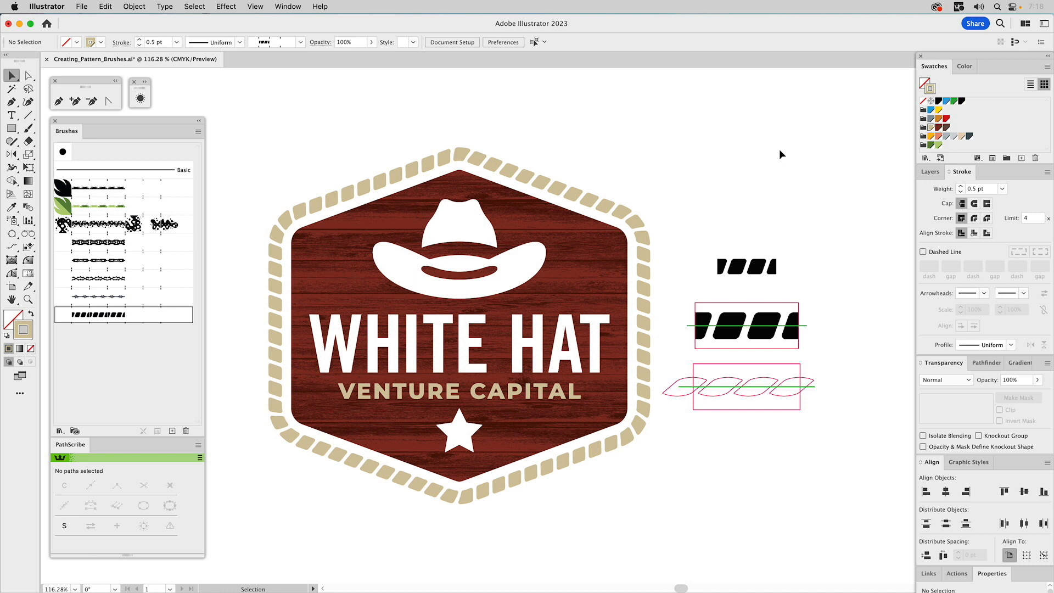
- Trim the magenta outlined rope shapes to their bounding rectangle with the Pathfinder Intersect operation
click(724, 383)
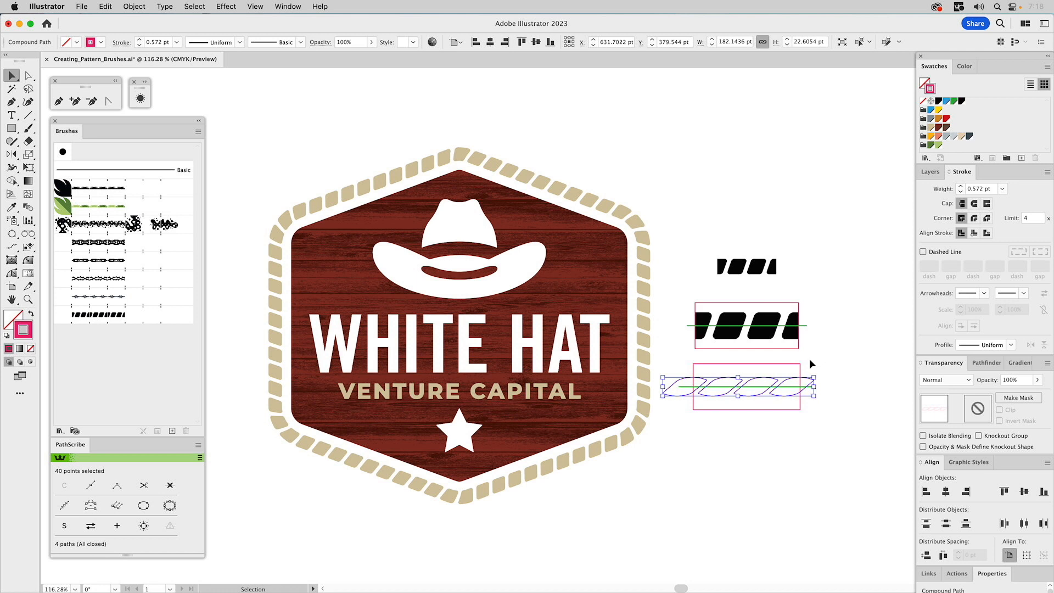
click(797, 366)
shift+click(809, 378)
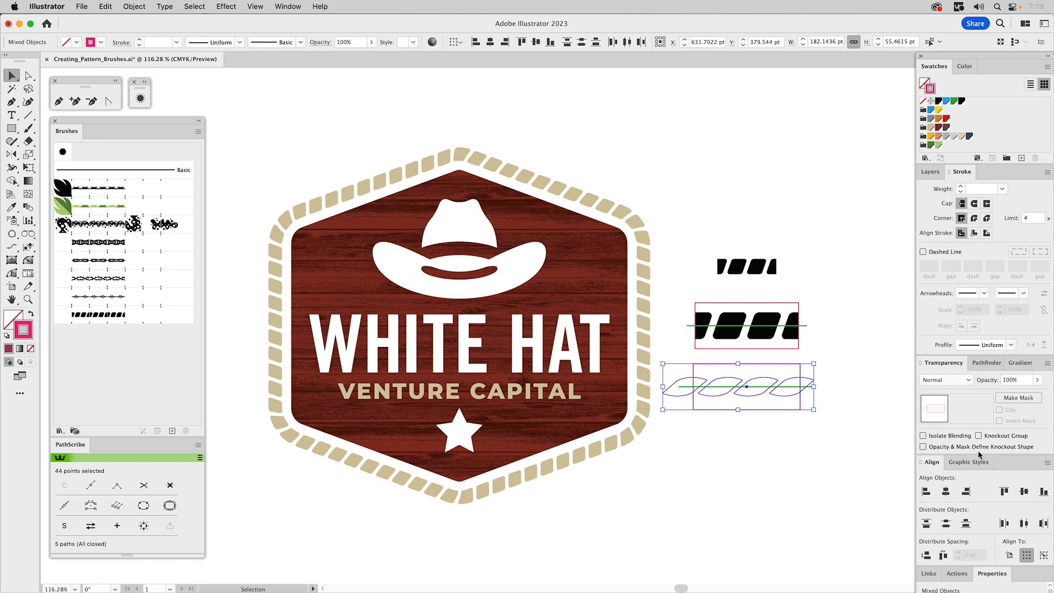
click(986, 362)
click(969, 392)
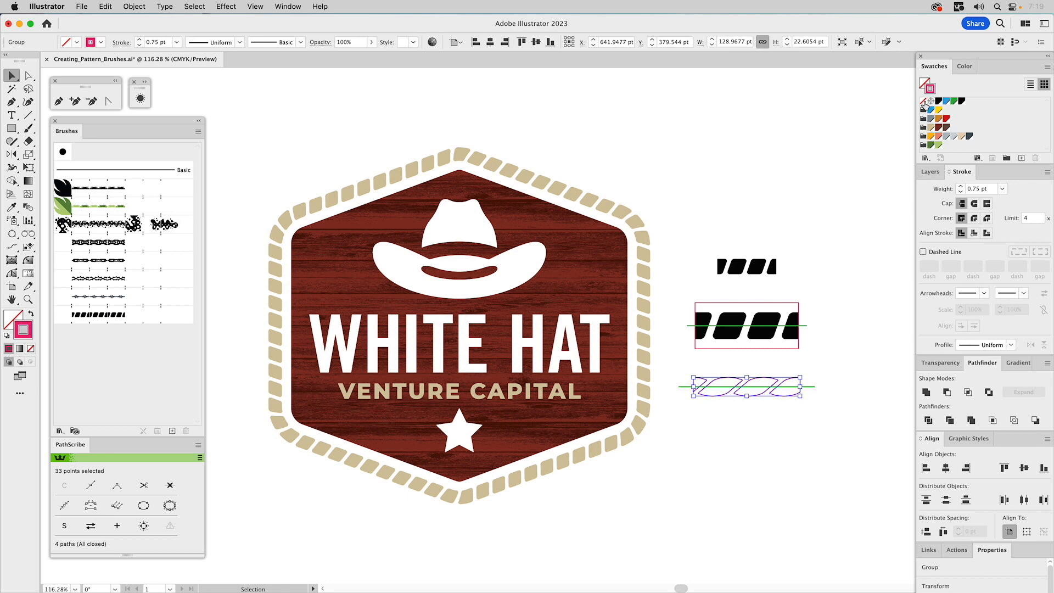
- Remove the stroke from the trimmed rope shapes, fill them with black, and deselect them
click(923, 101)
click(924, 82)
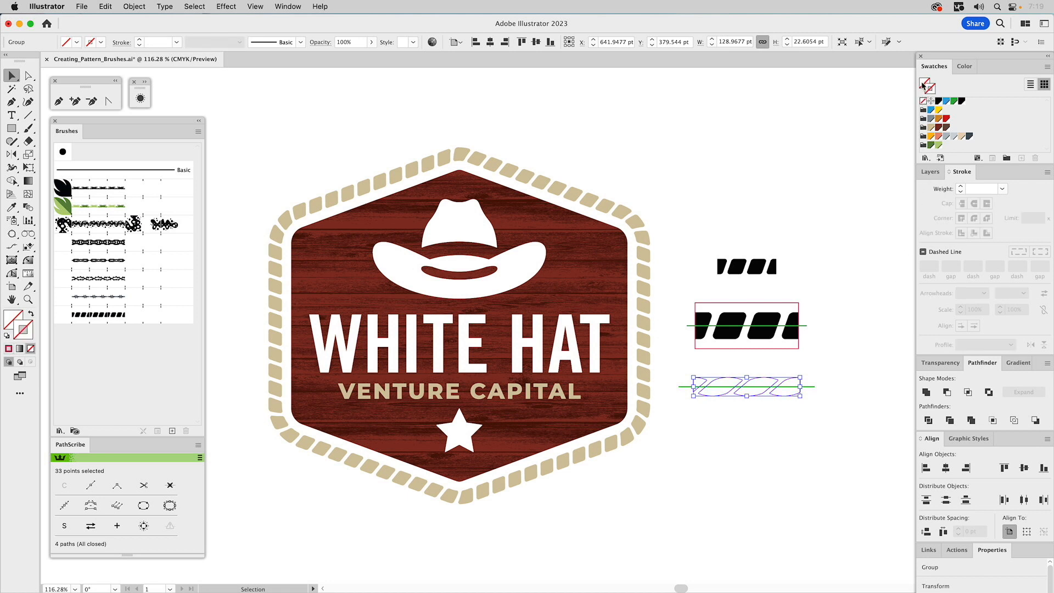
click(938, 101)
click(835, 205)
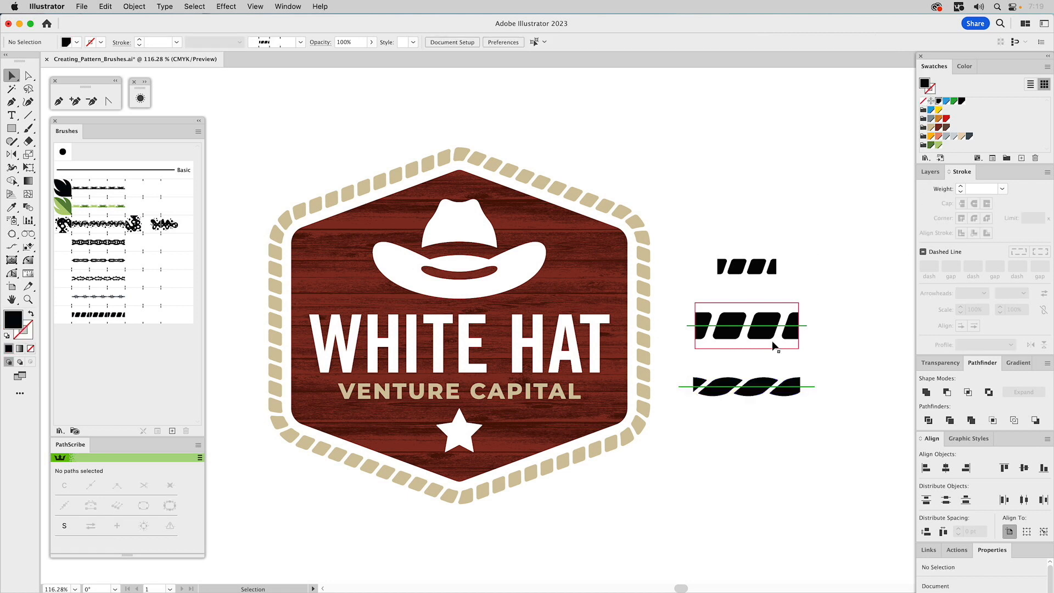
- Create a pattern brush named Rope 2 from the black twisted rope artwork, with auto-generated corner tiles disabled and colorization set to Tints
click(761, 380)
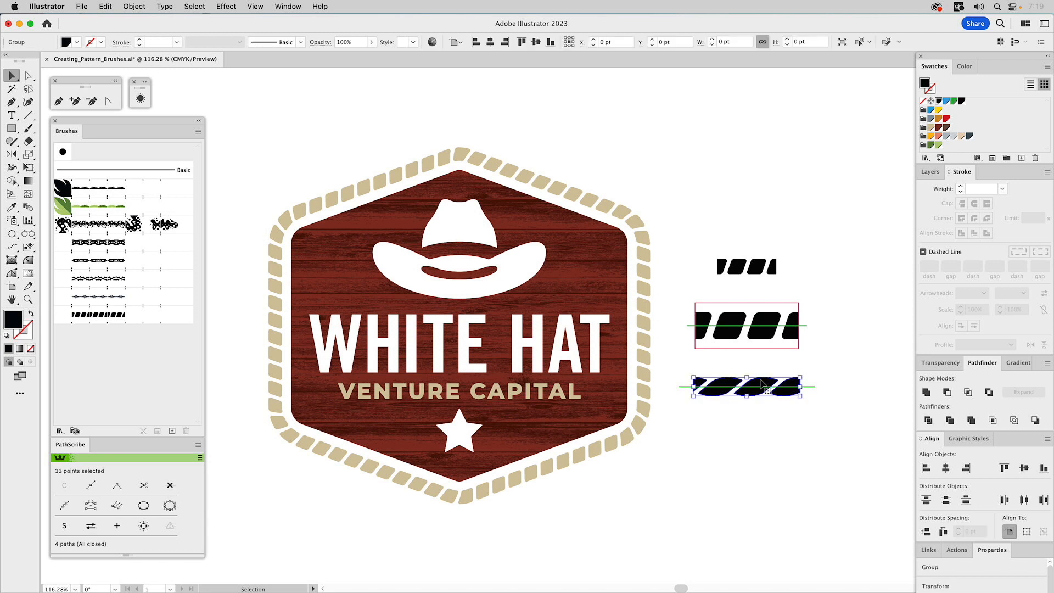
click(172, 432)
click(496, 365)
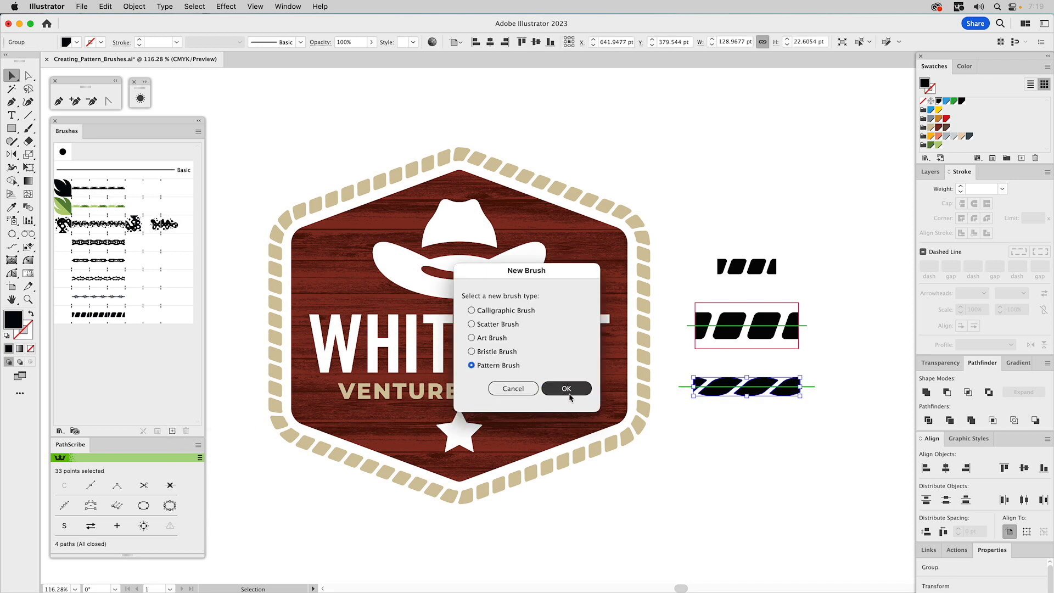
click(568, 392)
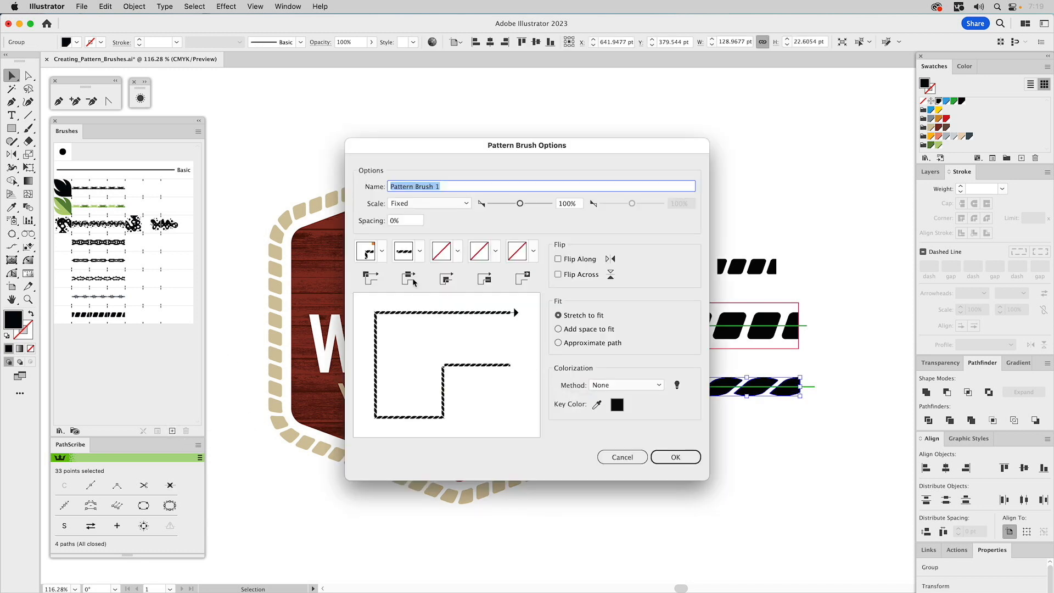
click(381, 251)
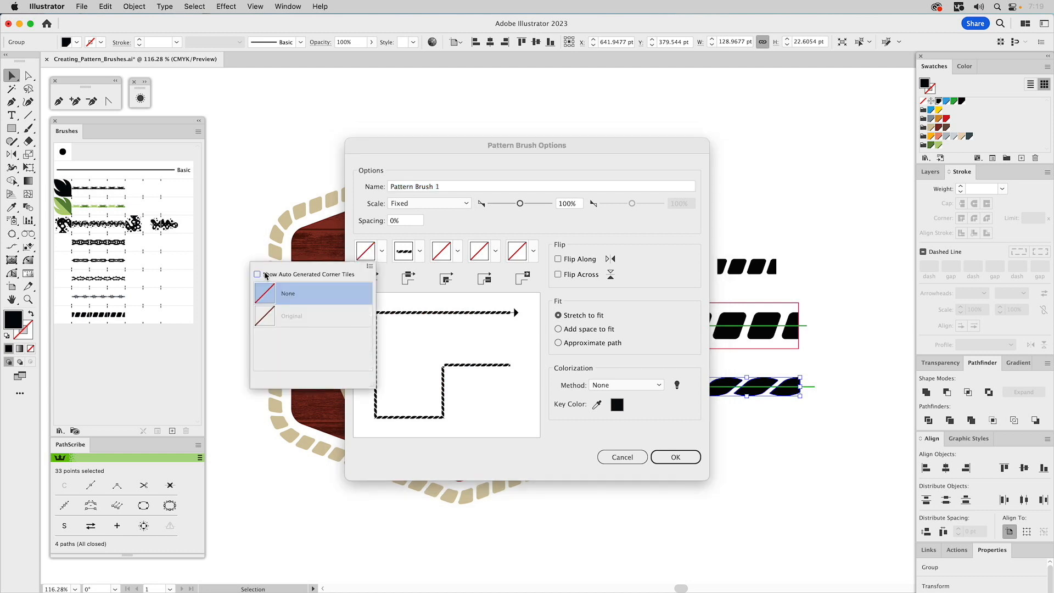
click(463, 230)
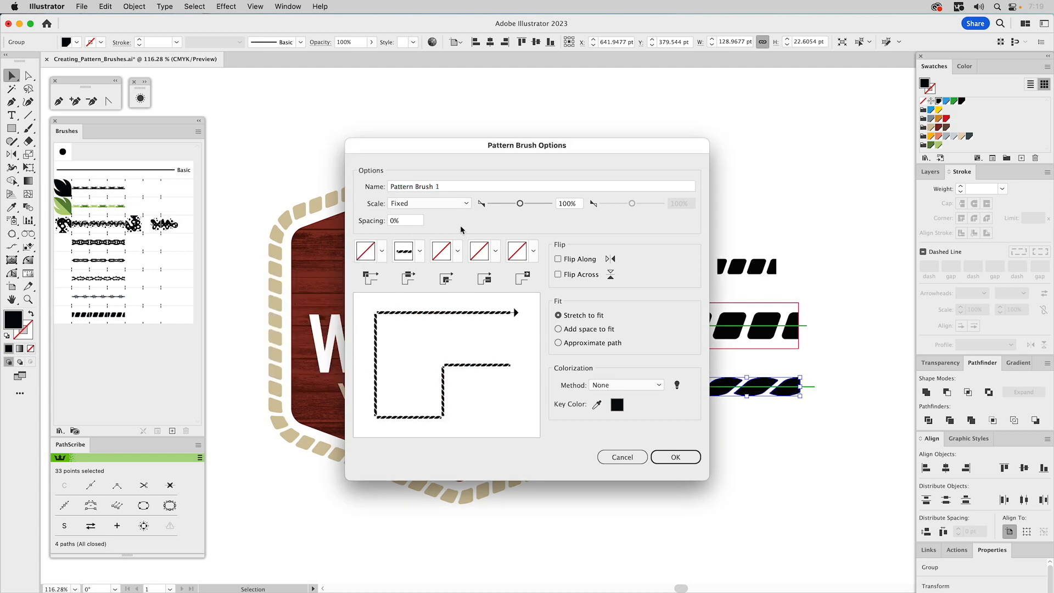
drag(448, 186, 363, 181)
text(Rope 2)
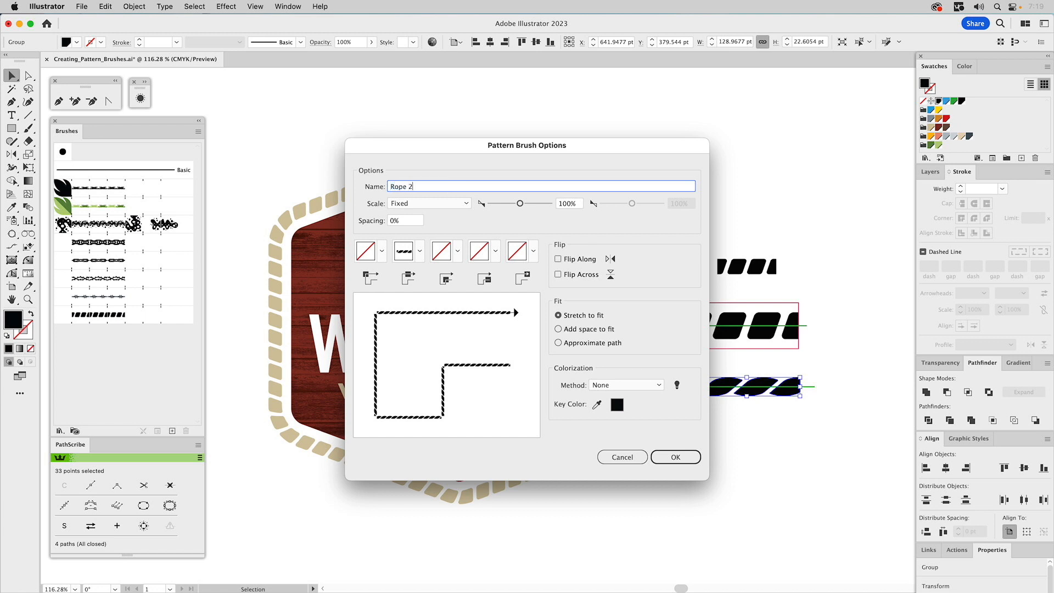
click(620, 386)
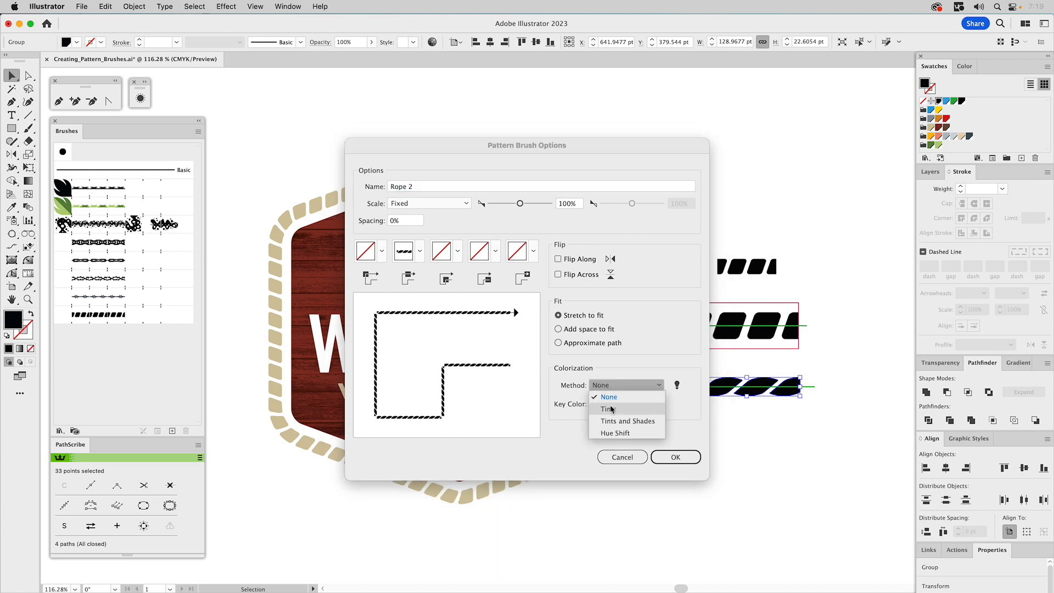
click(609, 409)
click(674, 458)
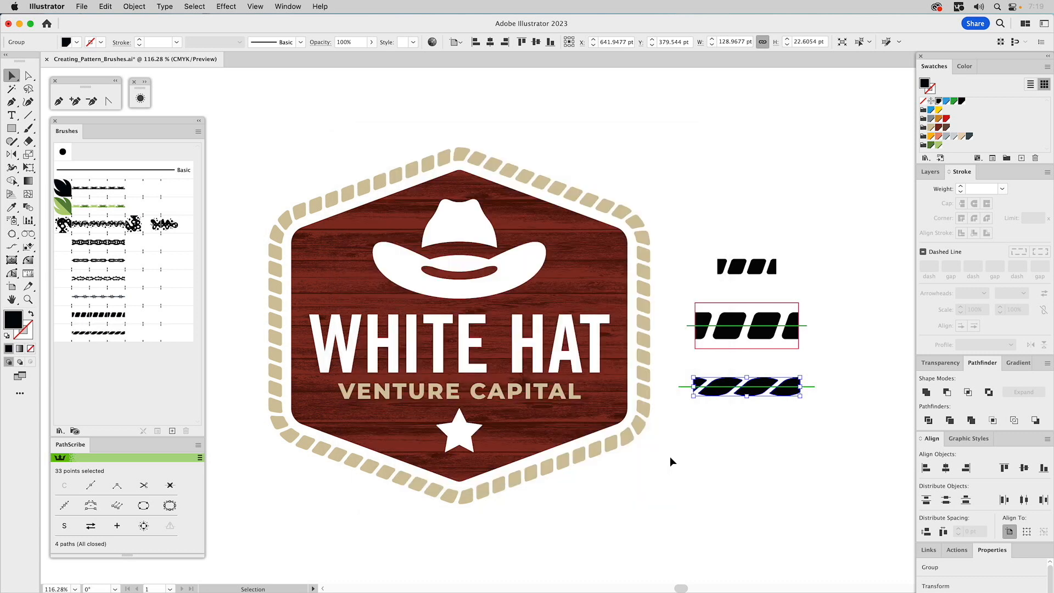
- Apply the Rope 2 brush to the tan outline around the White Hat badge, set its stroke weight to 0.75 pt, and deselect it
click(645, 329)
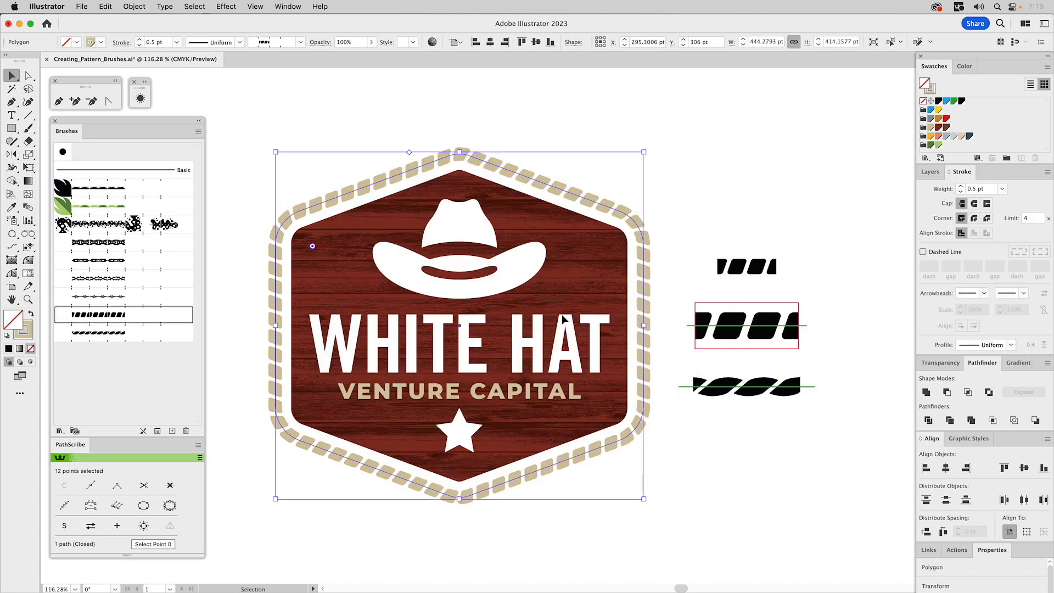
click(113, 334)
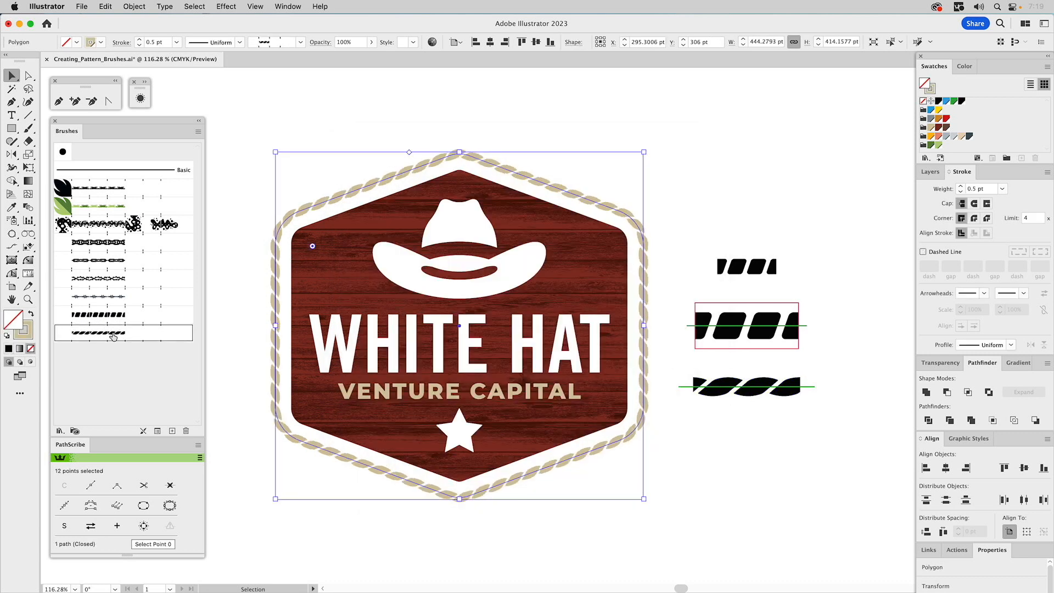
click(961, 187)
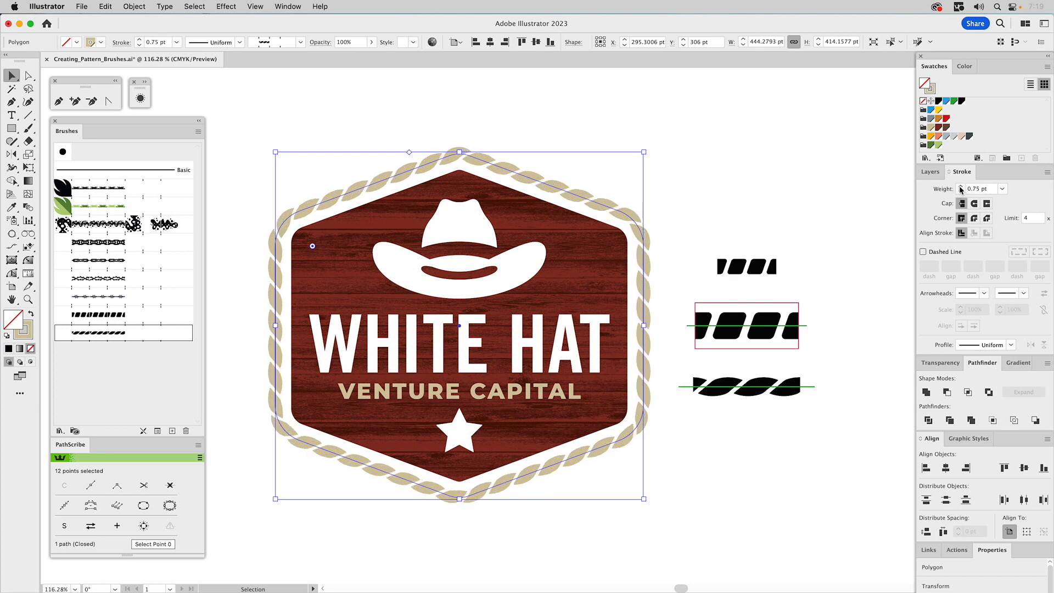
click(694, 180)
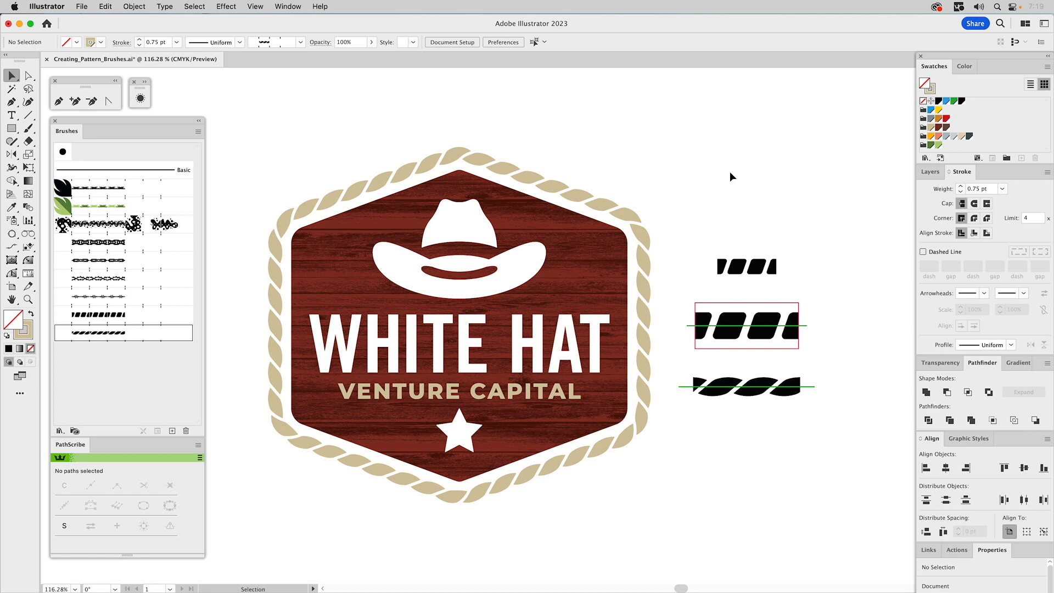
- Show only the Non-Boundi... layer with the pencil artwork and select each of its five tiles in turn to inspect them
click(931, 172)
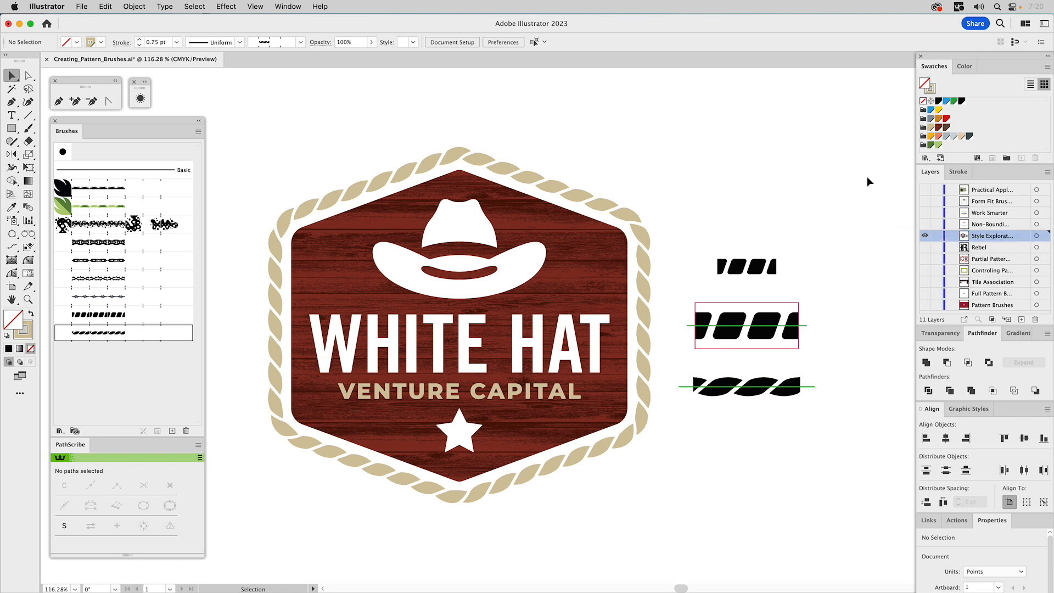
alt+click(926, 225)
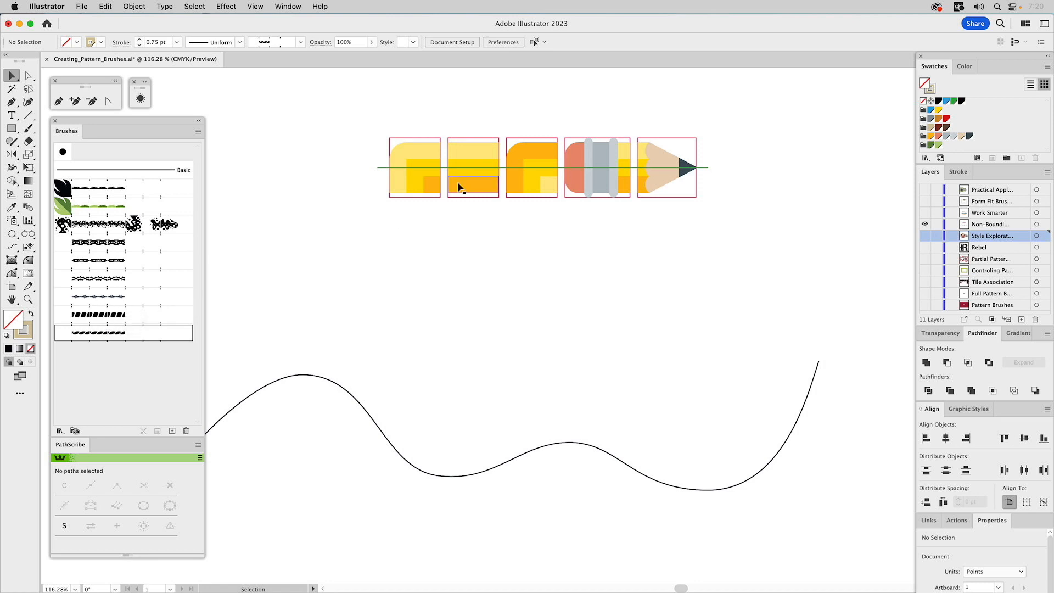
click(472, 159)
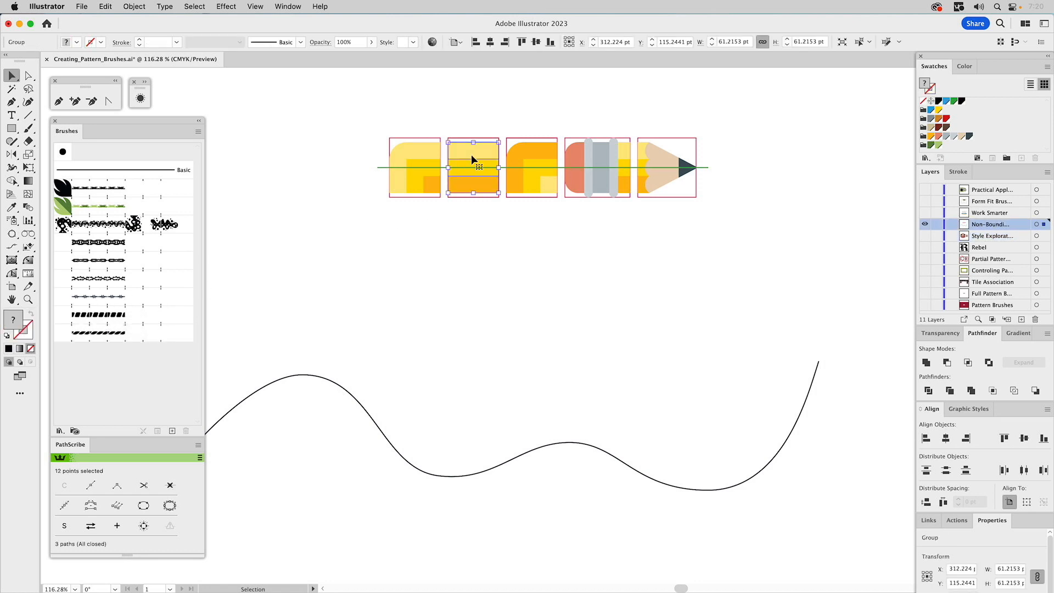
click(426, 157)
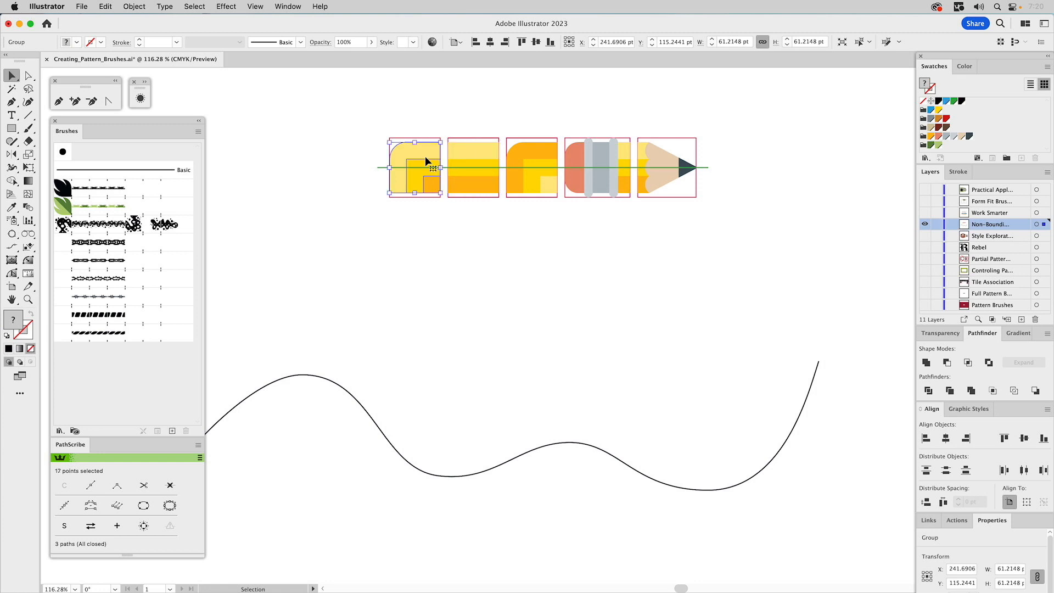
click(539, 146)
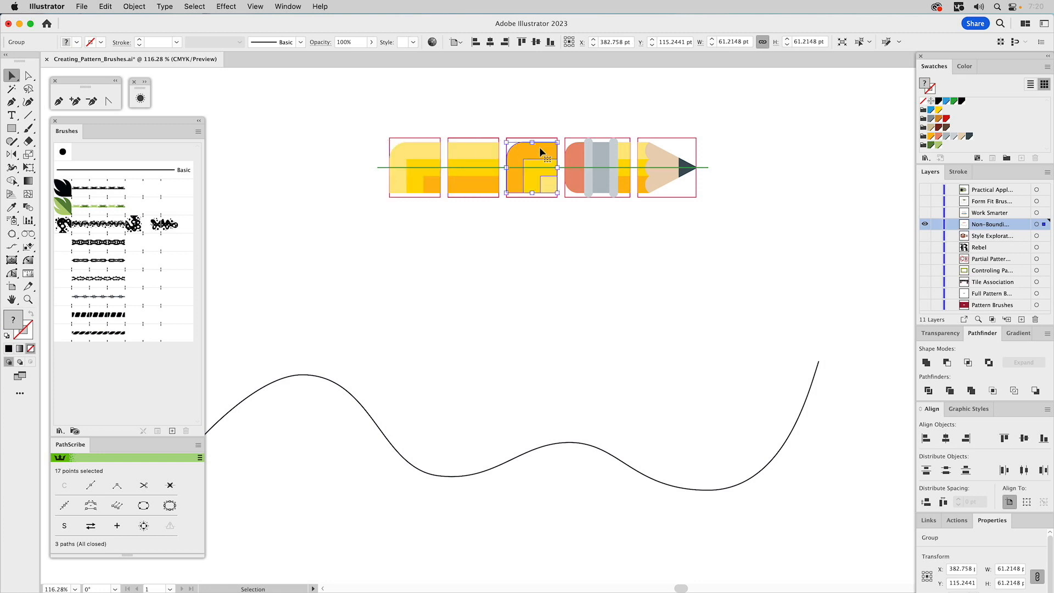
click(596, 152)
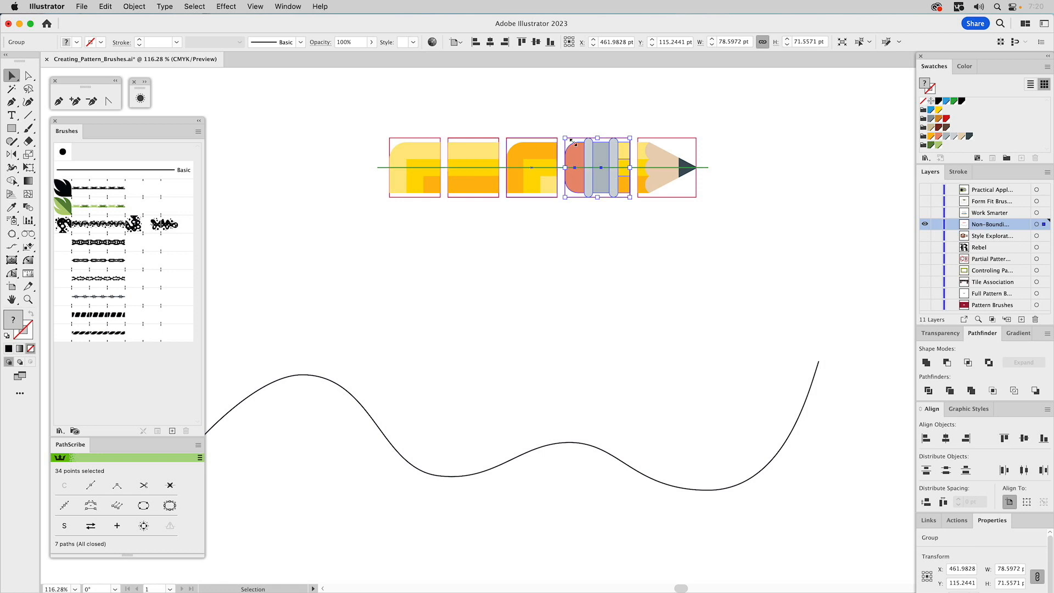
click(651, 152)
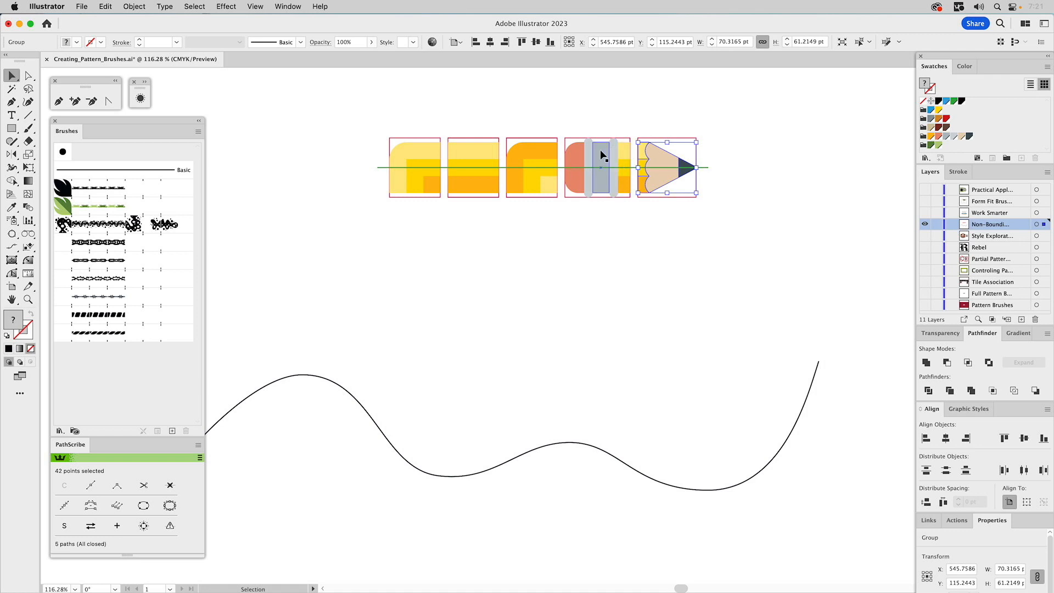
- Create a pattern brush named 2B or Not to 2B from the straight pencil tile, with auto-generated corner tiles disabled and colorization set to Tints
click(477, 158)
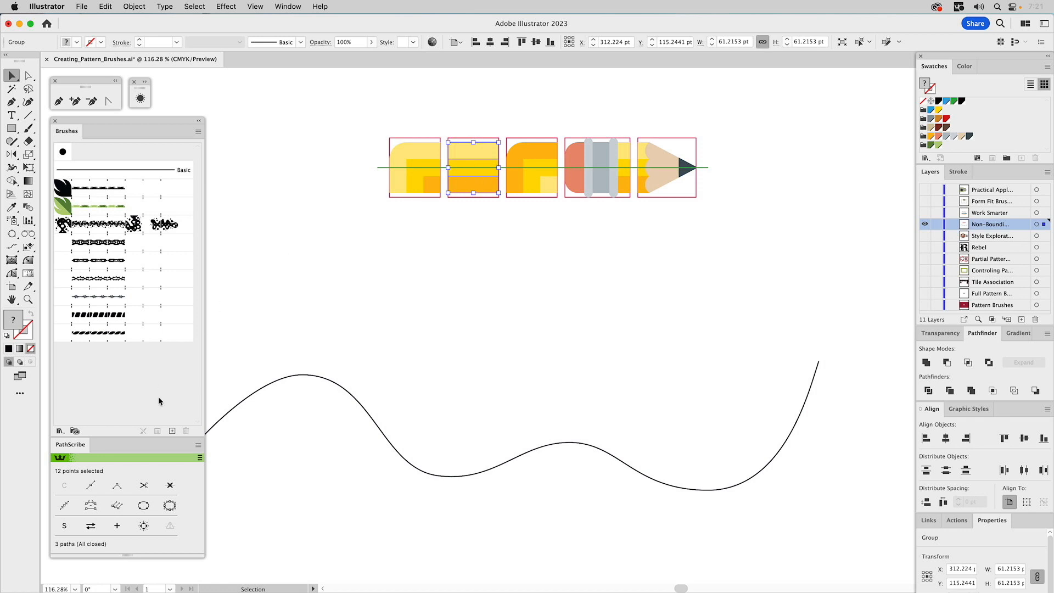
click(172, 431)
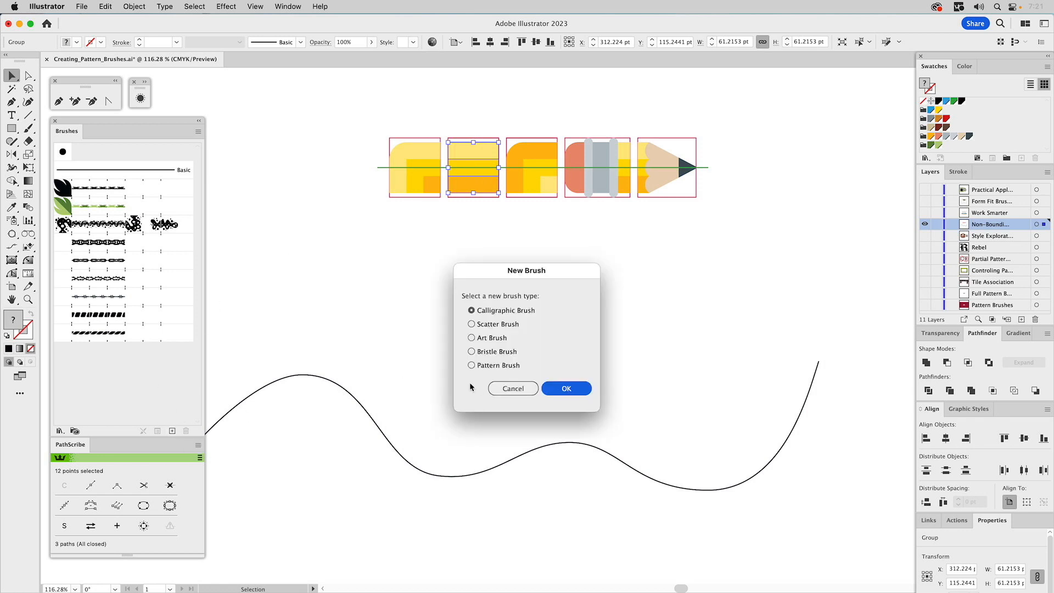
click(486, 366)
click(571, 389)
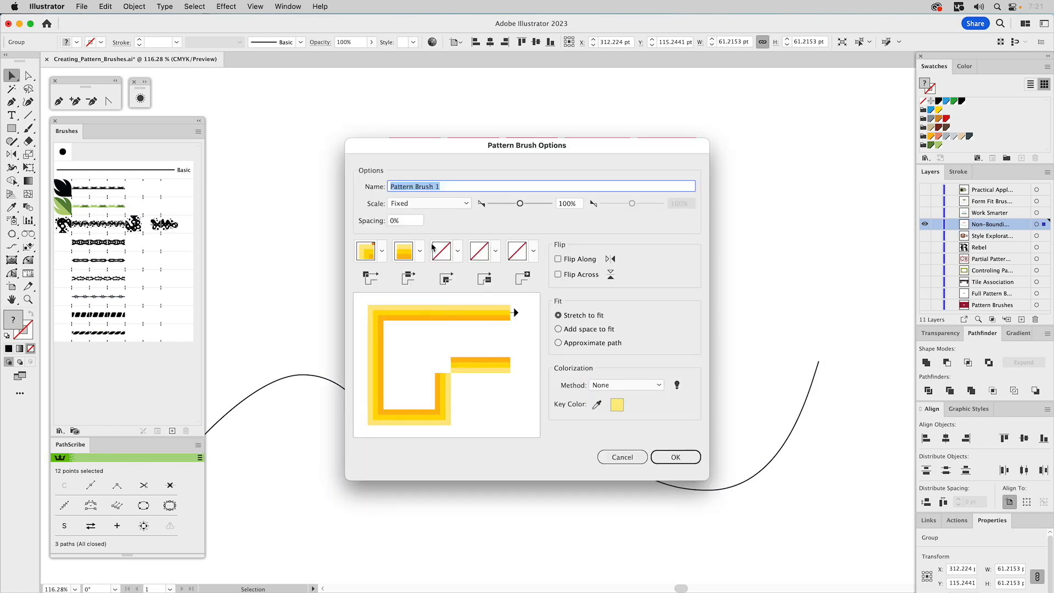
click(380, 251)
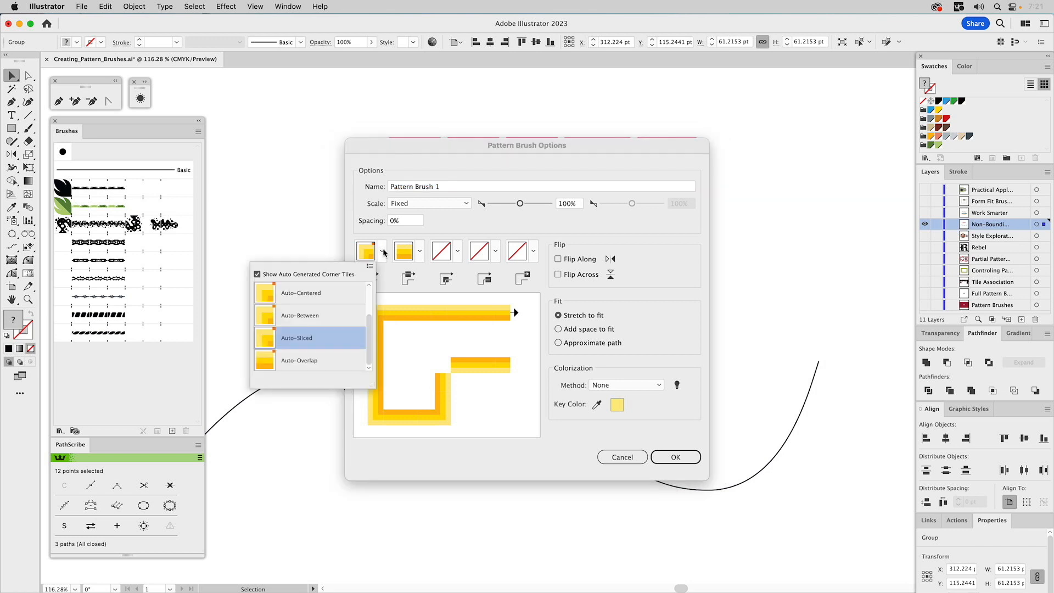
click(257, 275)
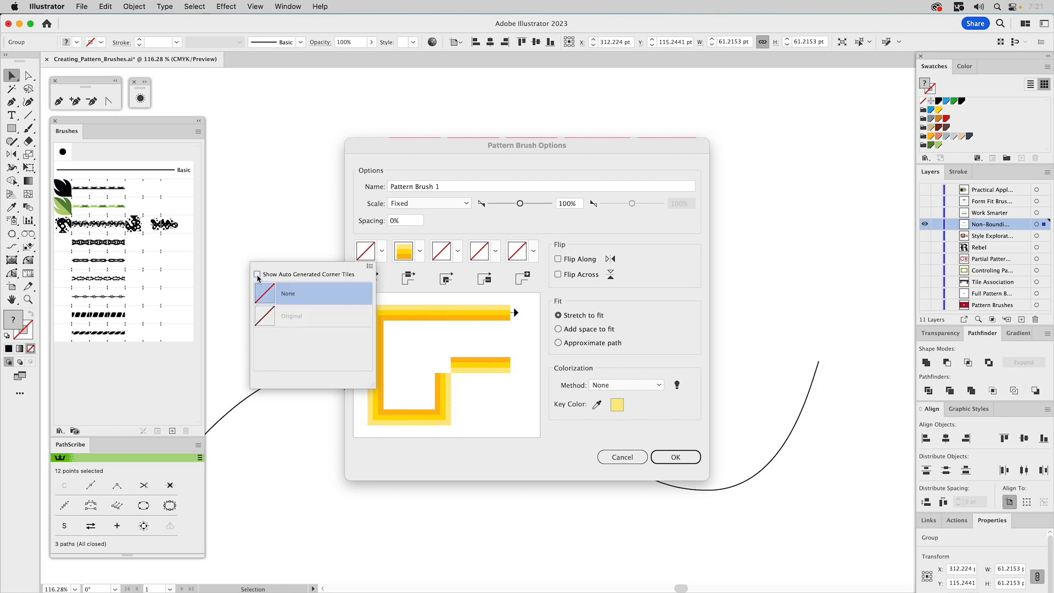
drag(450, 186, 347, 187)
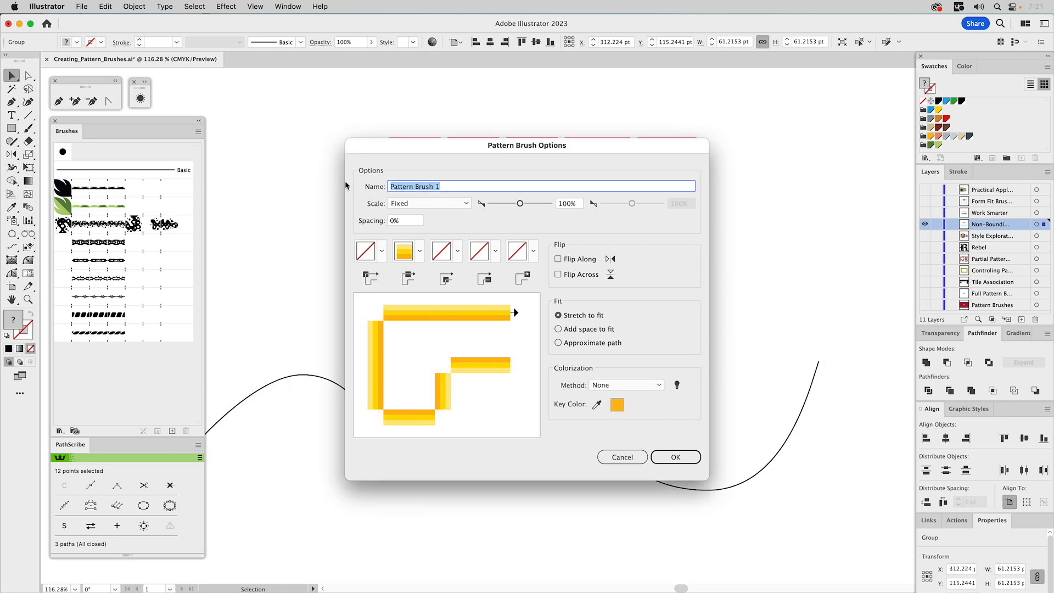
text(2B or Not to 2B)
click(653, 387)
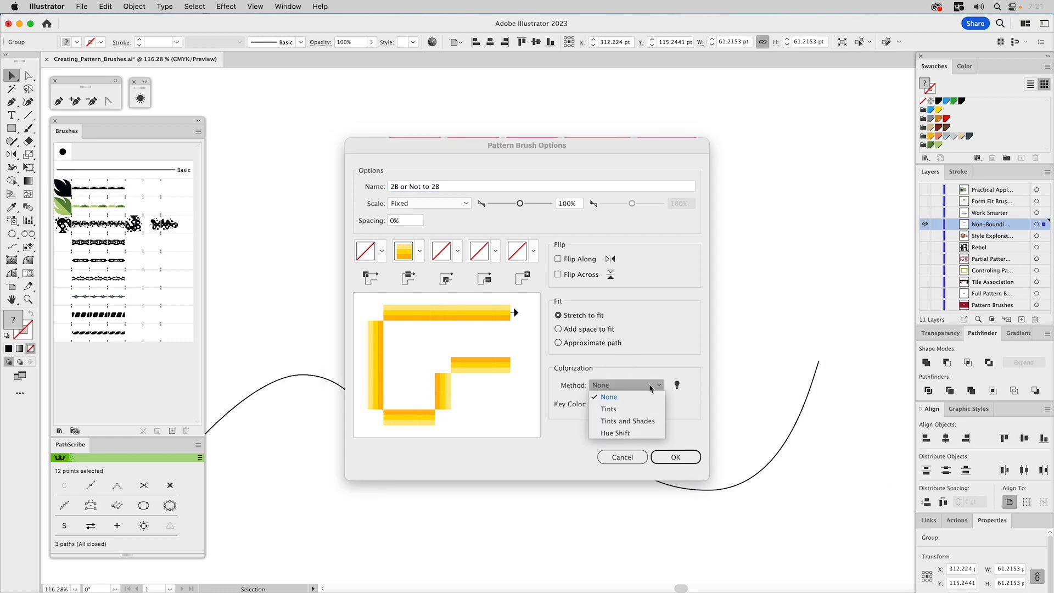
click(636, 412)
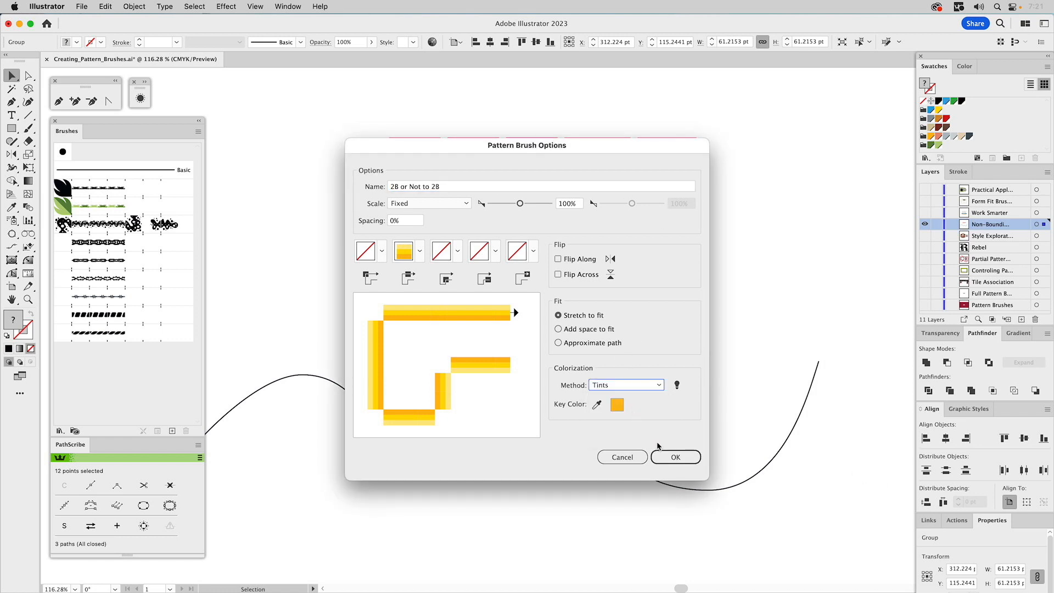
click(675, 458)
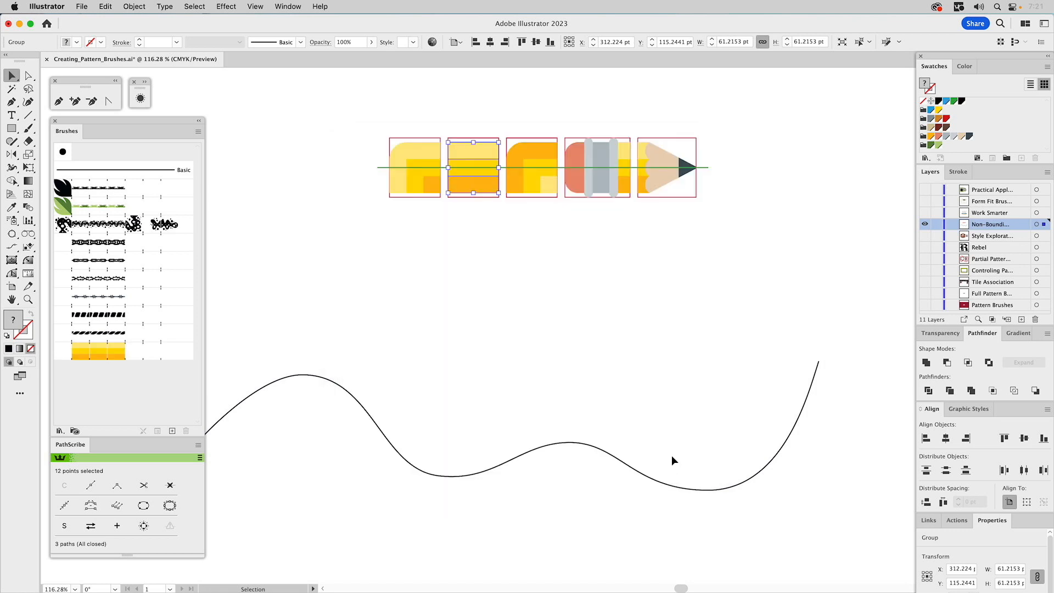
- Add the light-edged and orange-edged pencil corner pieces to the 2B or Not to 2B brush as its outer and inner corner tiles
click(406, 182)
mouse_move(409, 184)
mouse_down()
mouse_move(84, 366)
mouse_move(62, 353)
mouse_up()
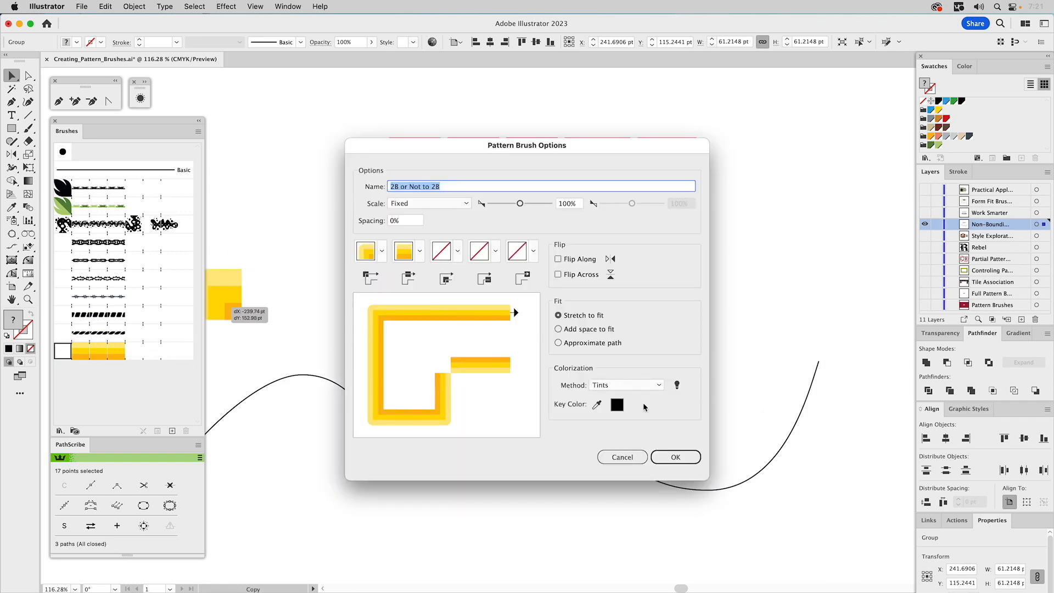
click(671, 459)
click(533, 181)
drag(533, 182, 134, 352)
click(667, 456)
- Add the eraser artwork as the brush's start tile and the pencil tip as its end tile, and deselect the artwork
click(599, 180)
drag(602, 179, 152, 352)
click(683, 460)
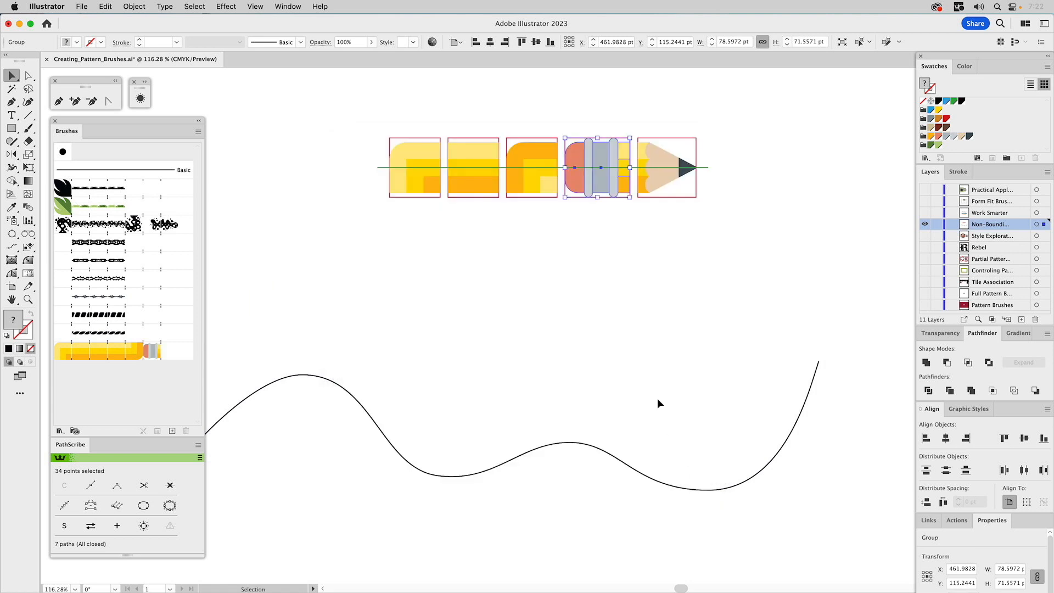
click(668, 177)
alt+drag(661, 177, 167, 352)
click(674, 456)
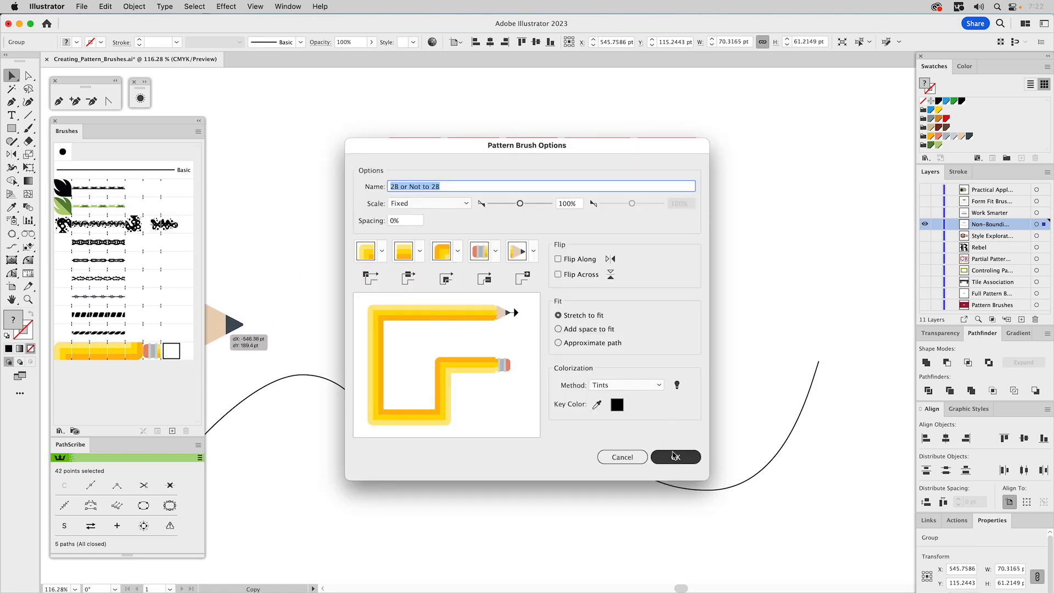
click(512, 339)
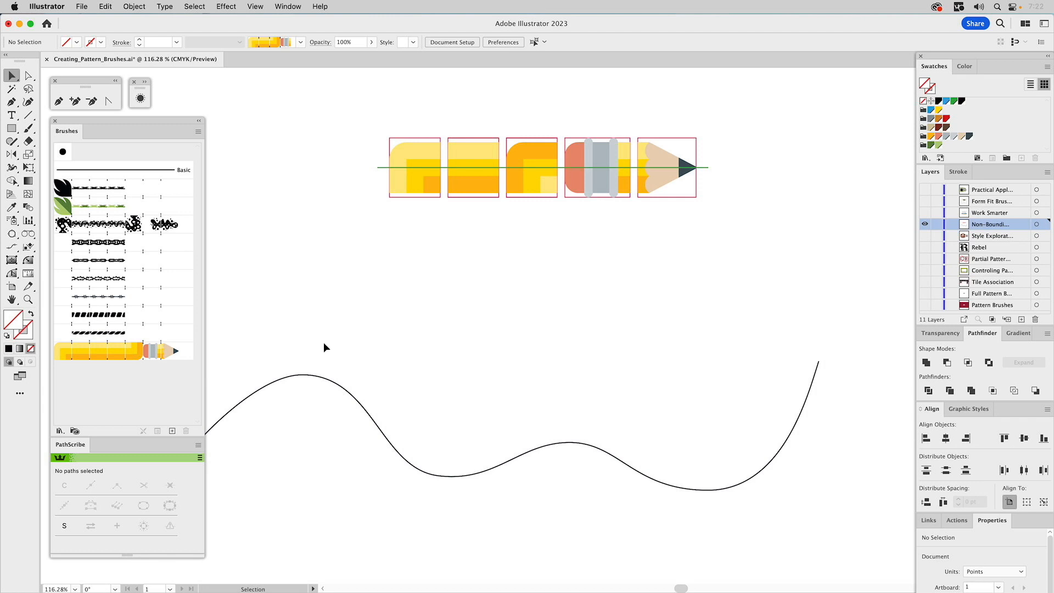
- Apply the 2B or Not to 2B brush to the wavy black path and deselect it
click(199, 120)
drag(400, 348, 338, 403)
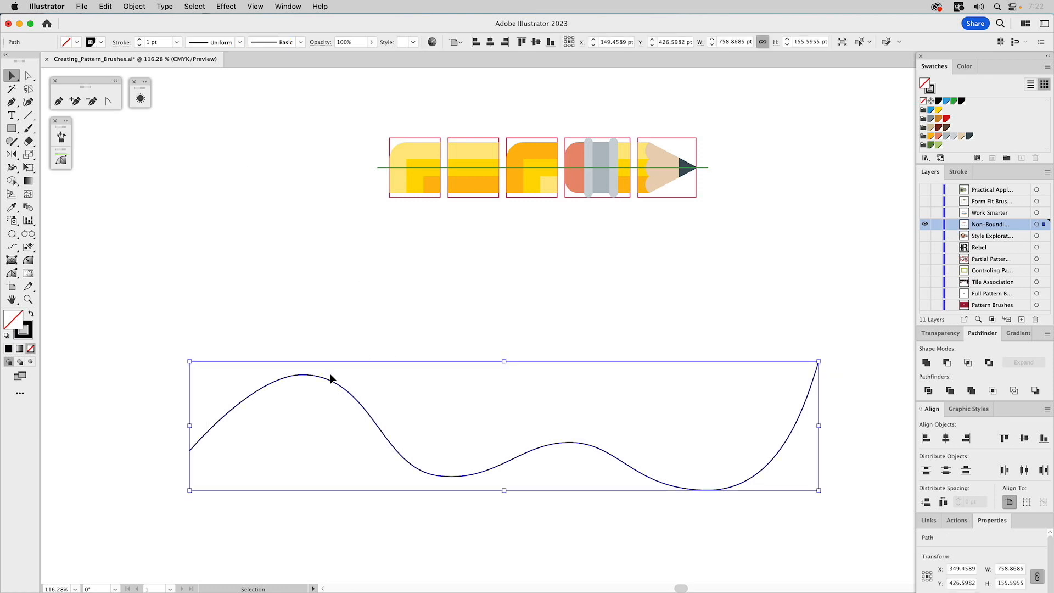
click(65, 121)
click(132, 351)
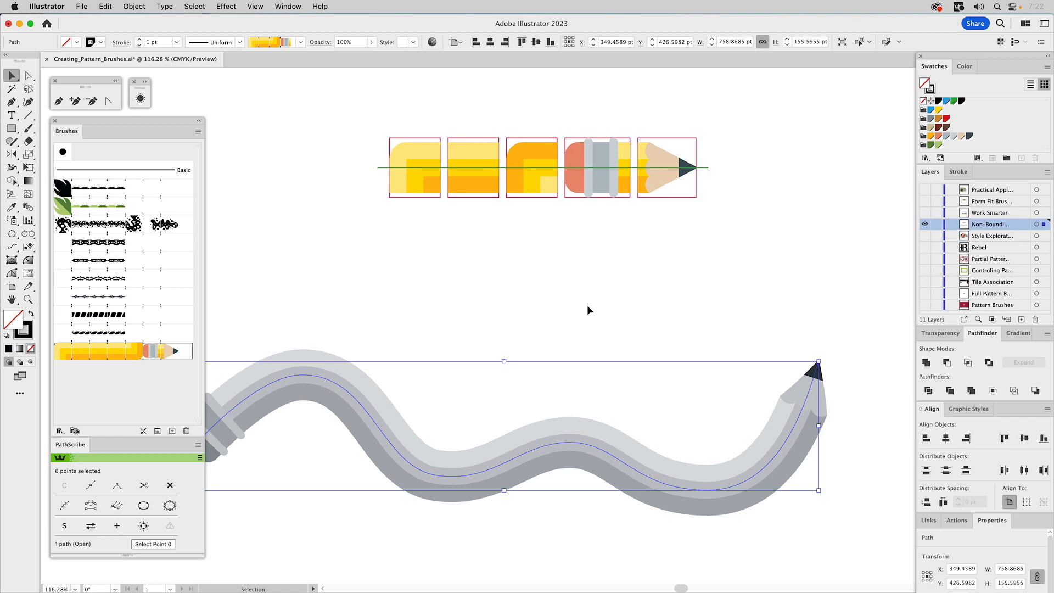
click(483, 243)
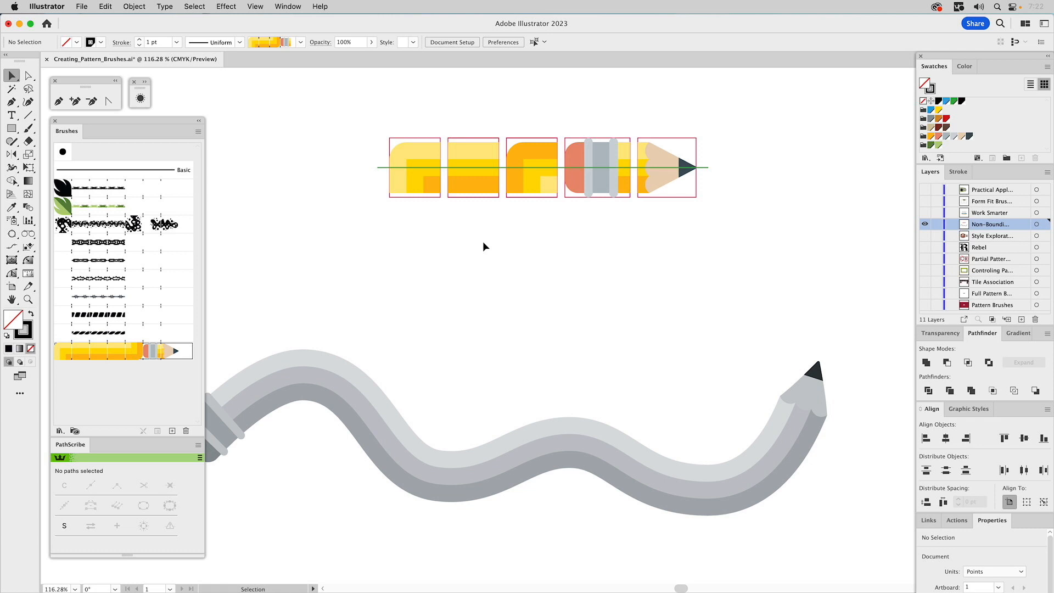
- Set the 2B or Not to 2B brush's colorization method to None and apply the change to existing strokes
double_click(163, 353)
click(626, 387)
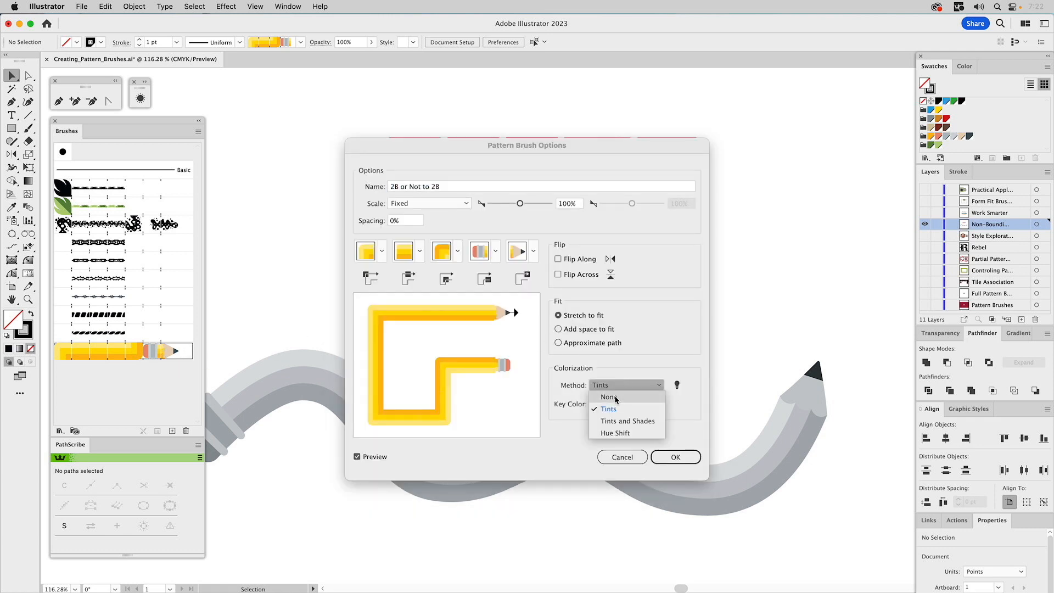
click(615, 397)
click(673, 456)
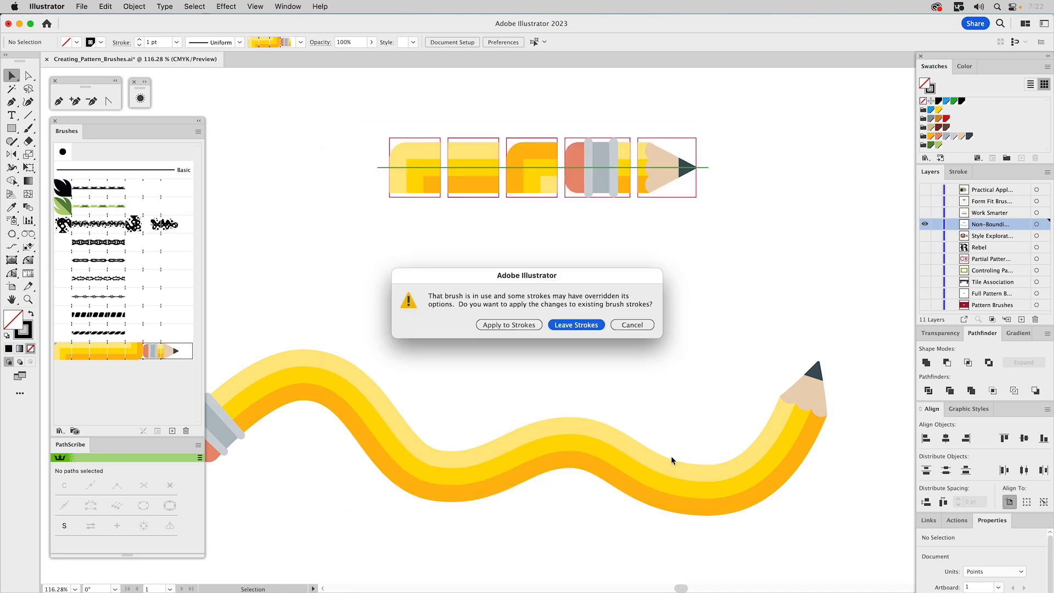
click(506, 326)
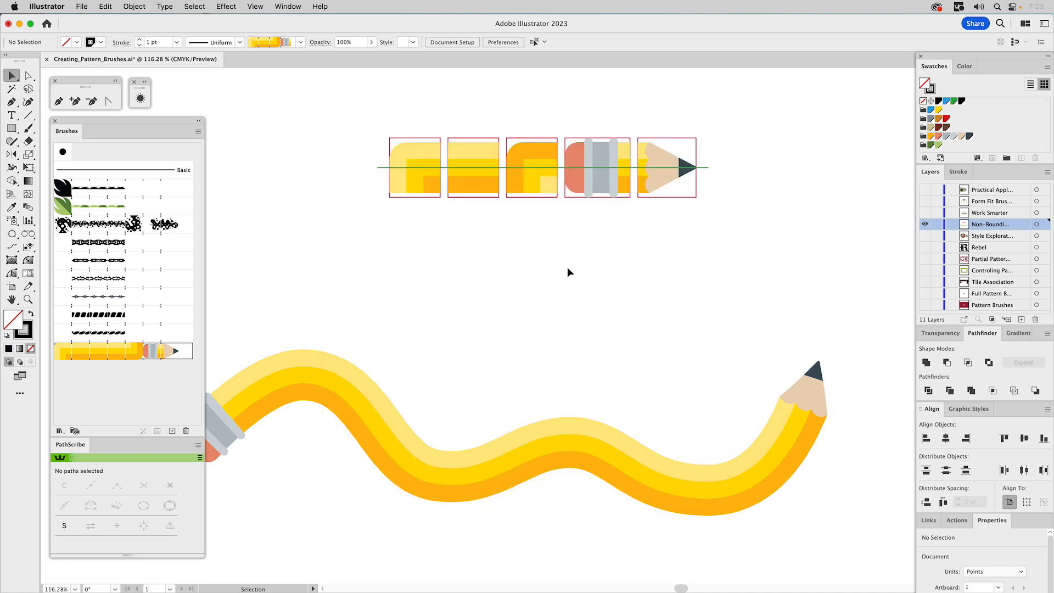
- Show the Work Smarter layer in place of the Non-Bounding layer, and apply the 2B or Not to 2B brush to the W-shaped path
drag(564, 266, 609, 249)
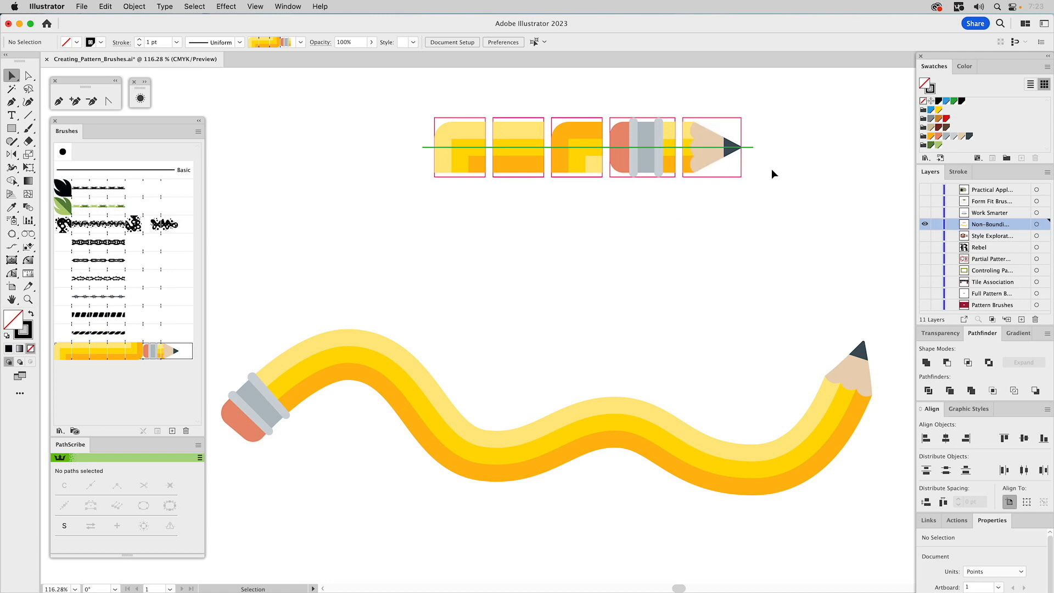
key(space)
drag(788, 191, 779, 213)
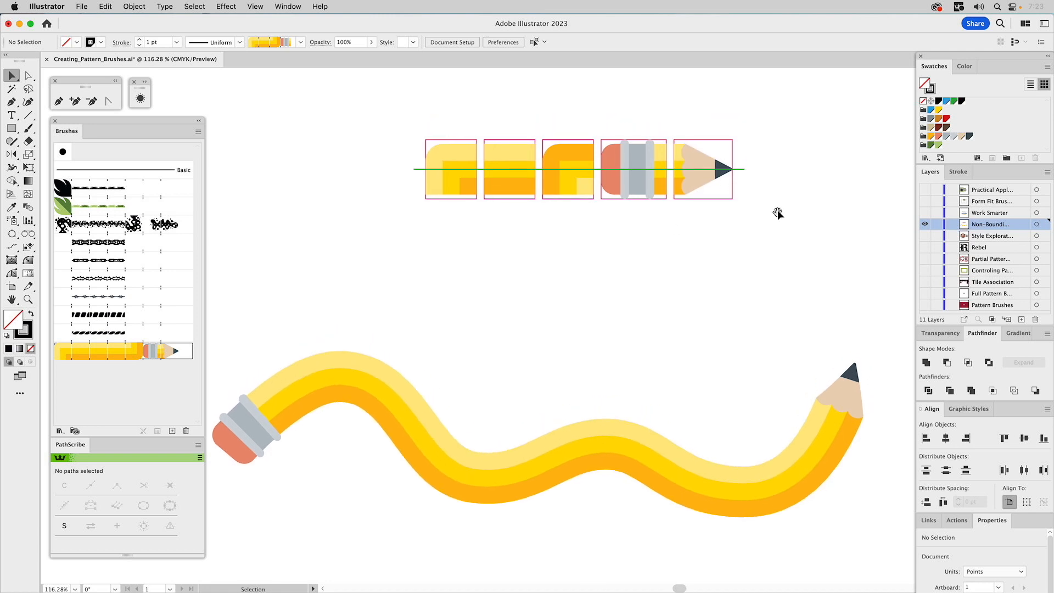
click(925, 212)
click(925, 224)
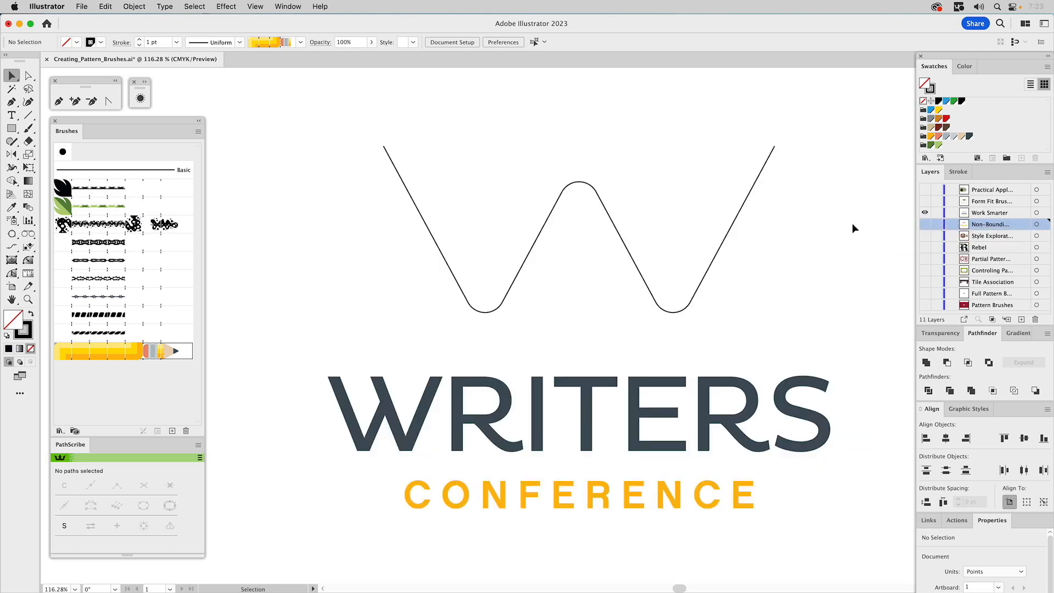
drag(768, 207, 706, 235)
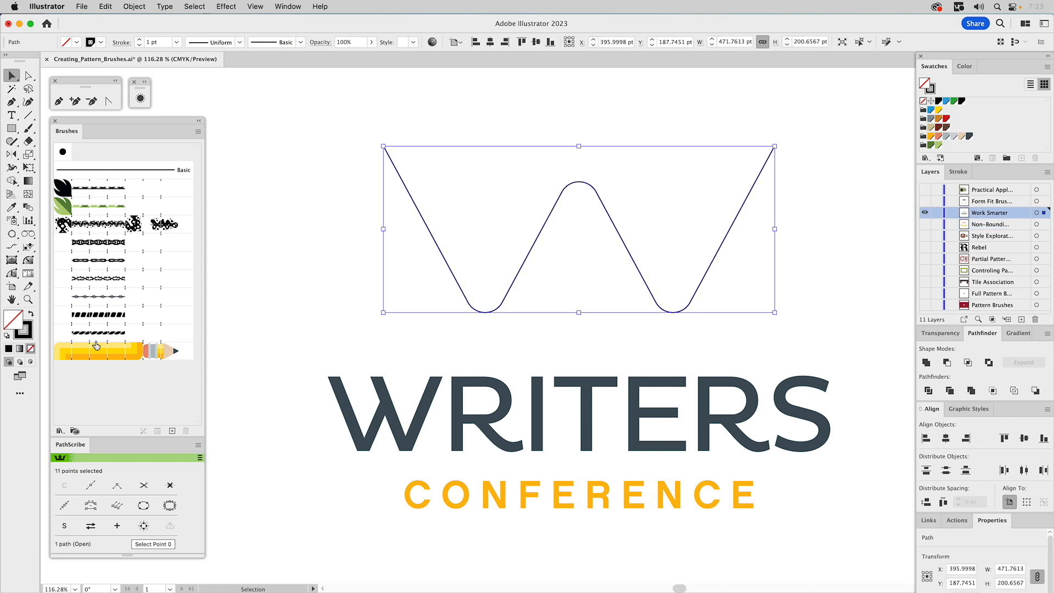
click(112, 354)
click(256, 238)
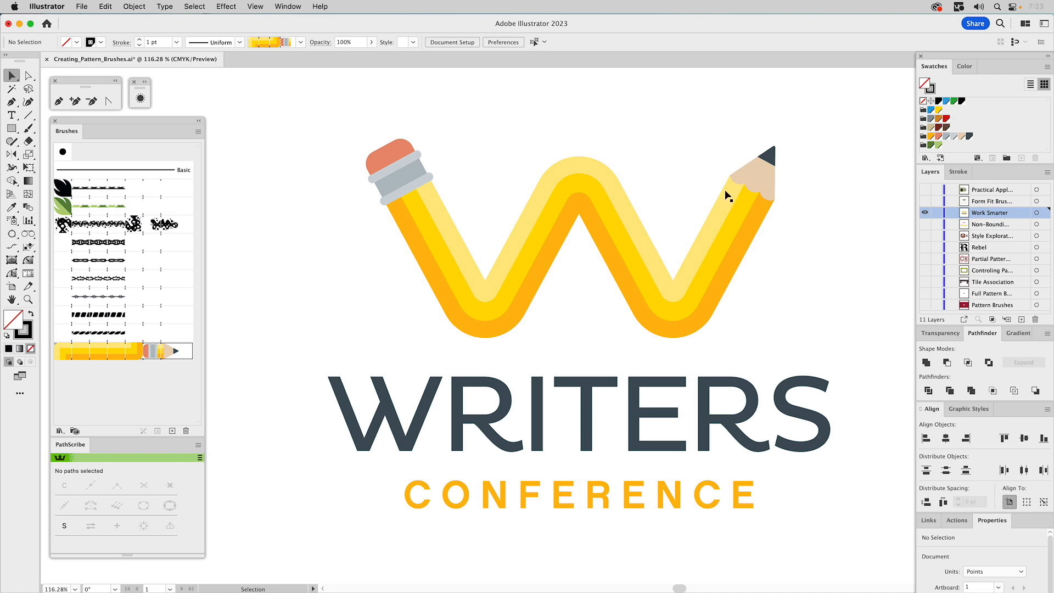
click(730, 226)
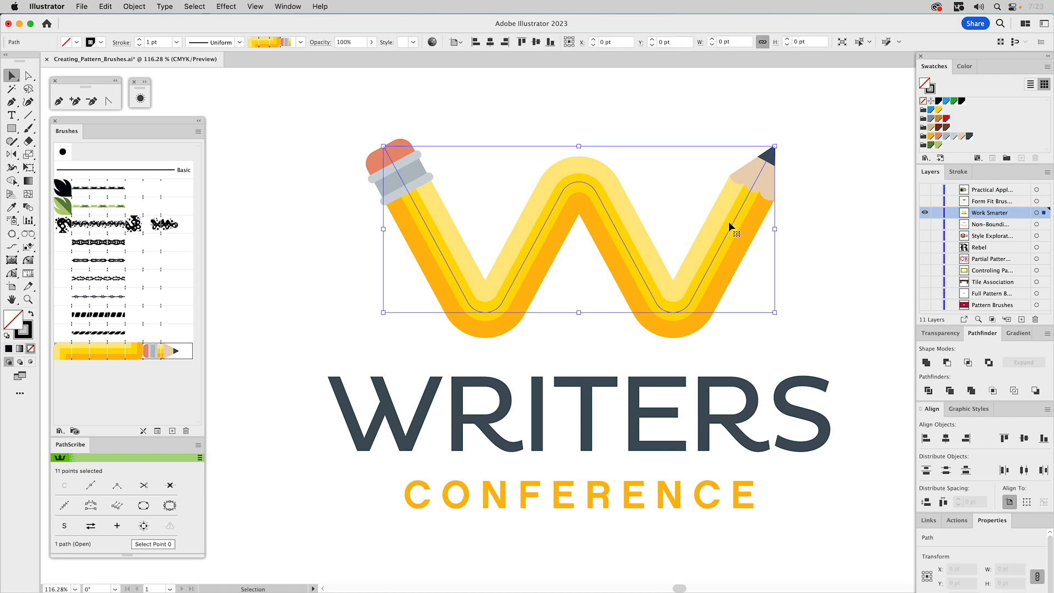
click(806, 223)
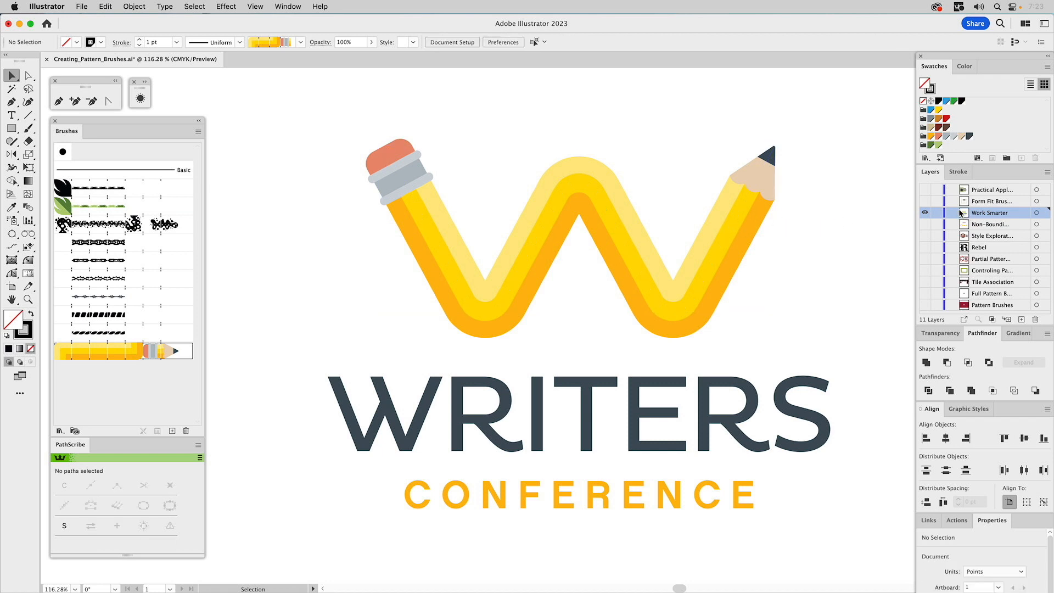
- Show only the Form Fit brush layer, apply the black floral pattern brush to the green circle, and deselect it
alt+click(925, 201)
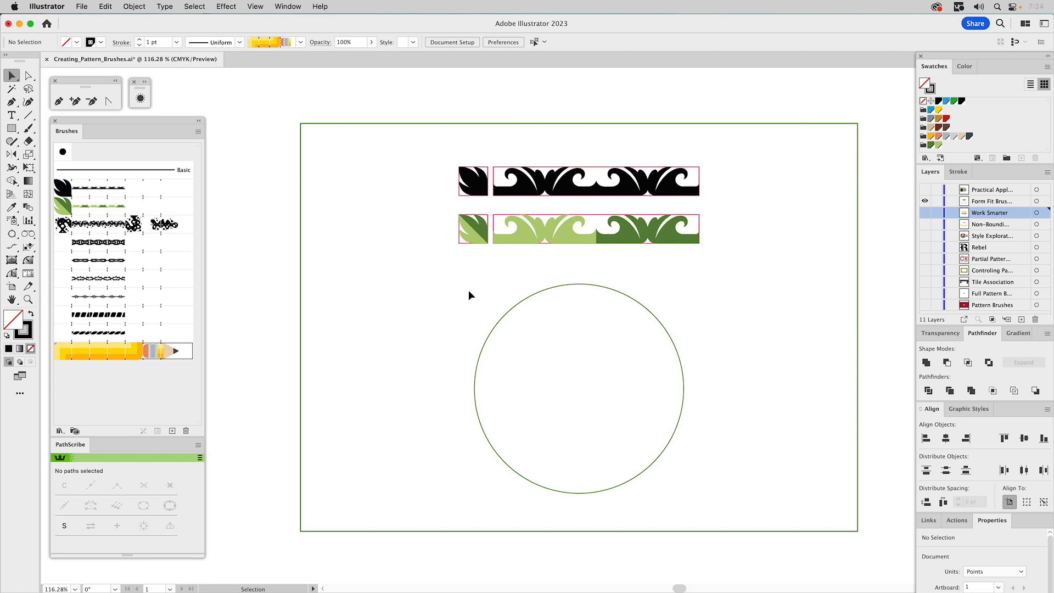
click(493, 328)
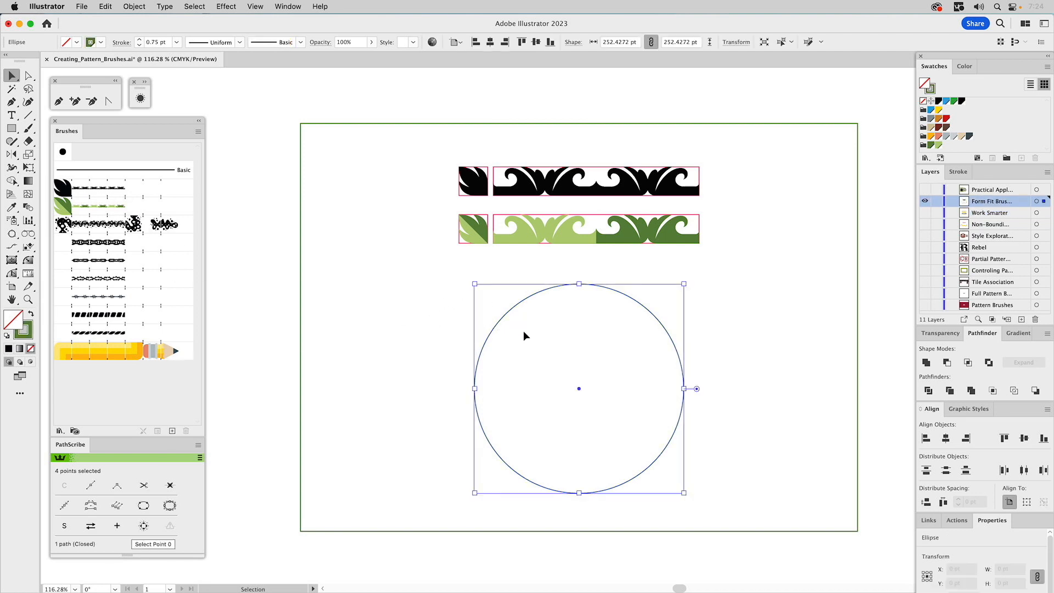
click(93, 192)
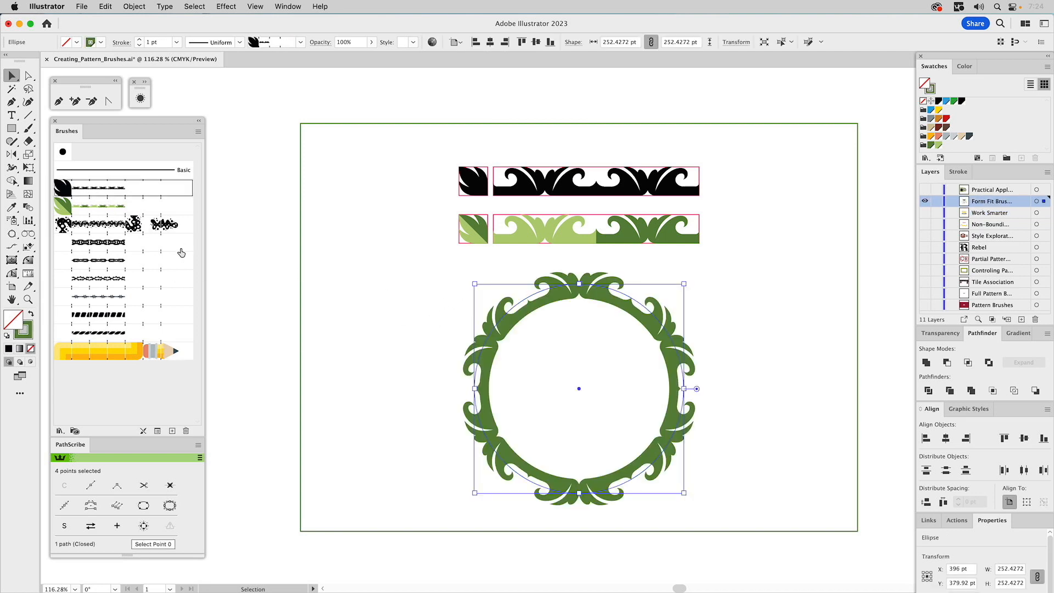
click(346, 283)
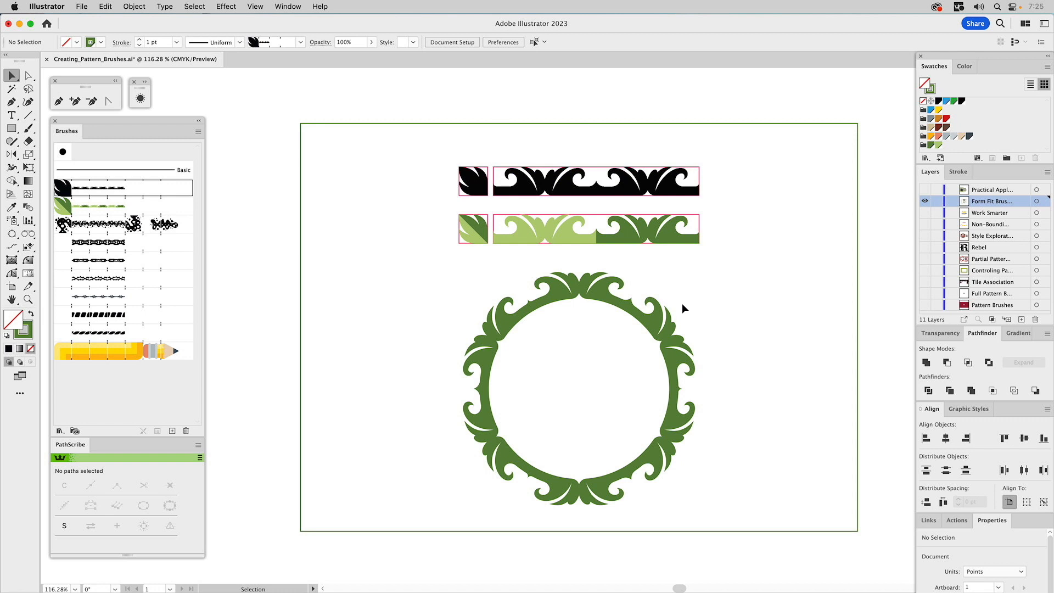
- Try stroke weights between 0.25 and 3 pt on the circle's floral border and leave it at 0.75 pt
click(628, 337)
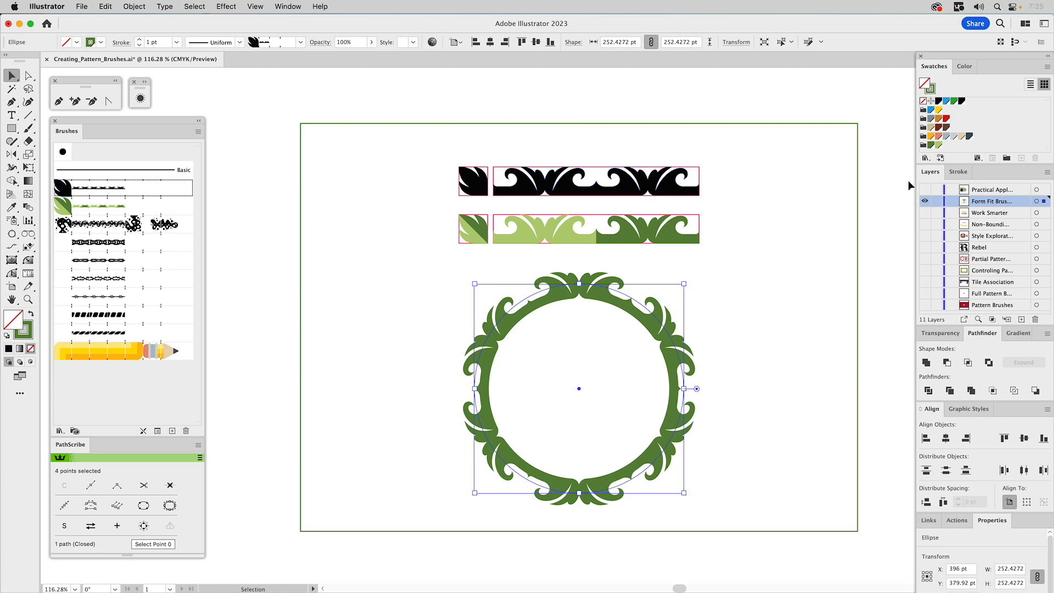
click(958, 172)
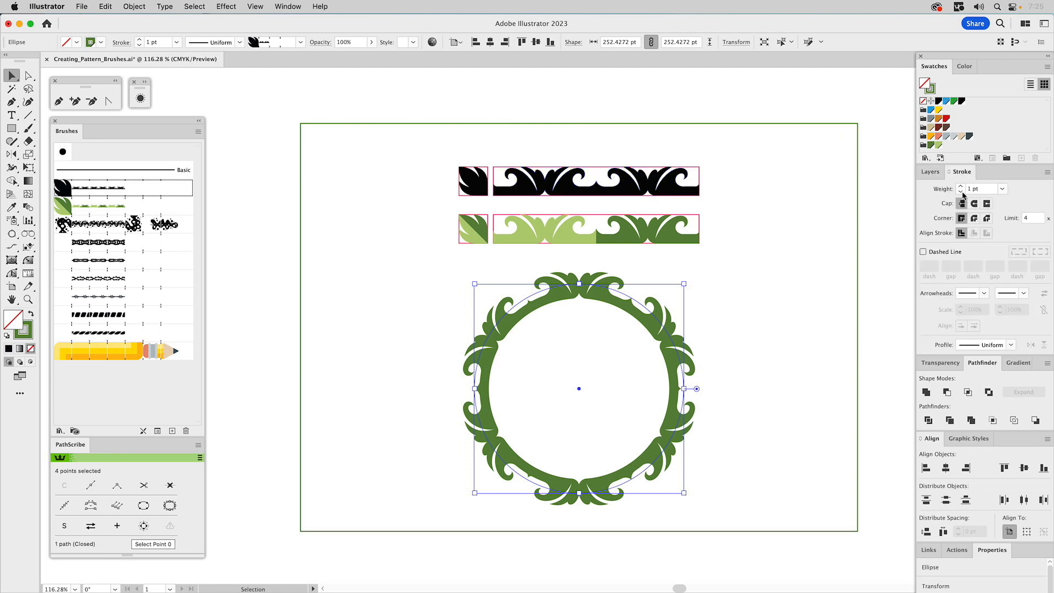
click(961, 191)
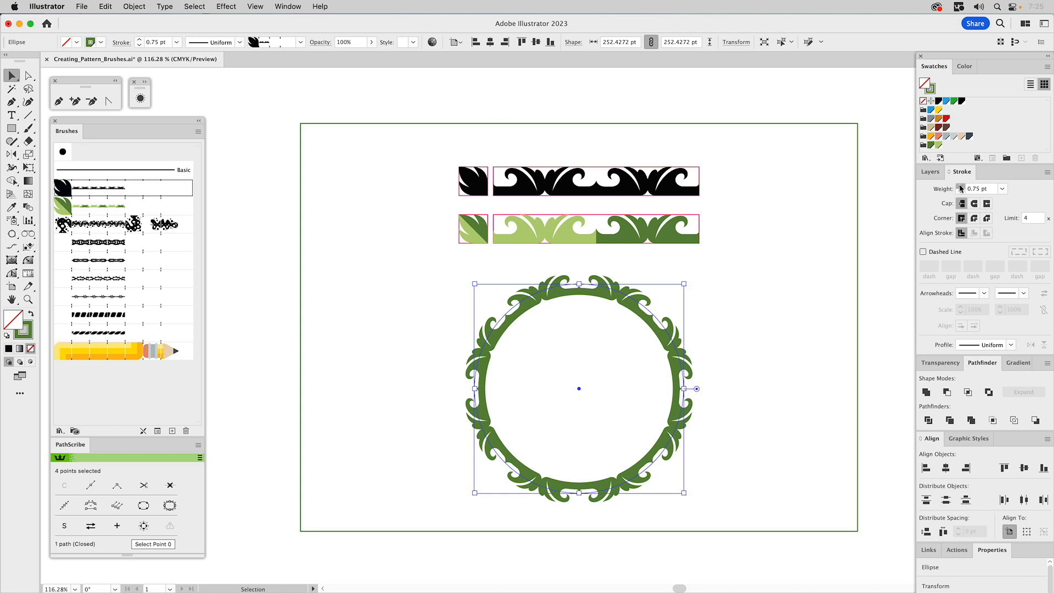
click(962, 186)
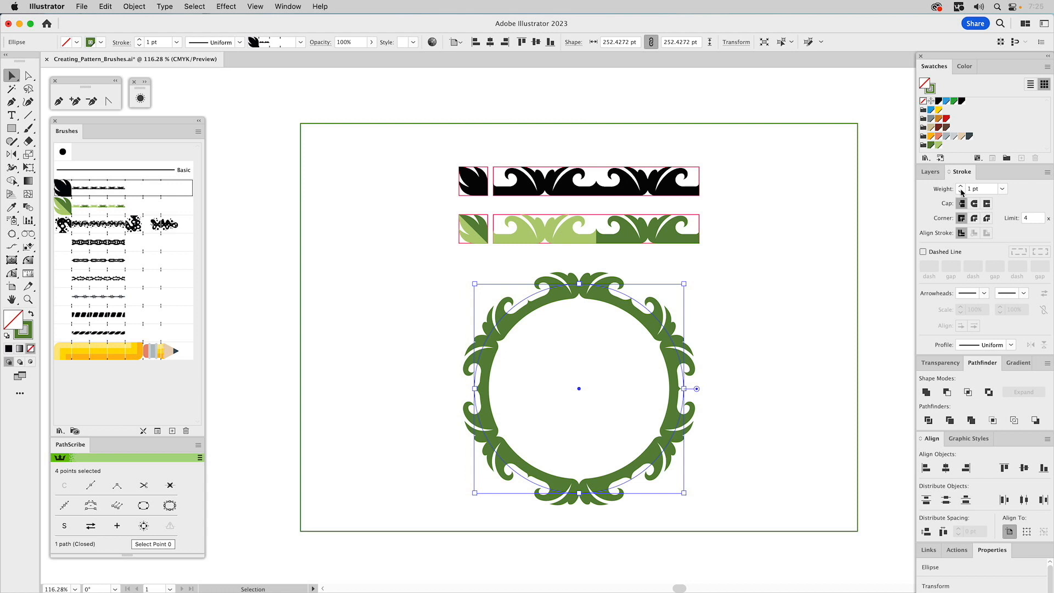
click(962, 192)
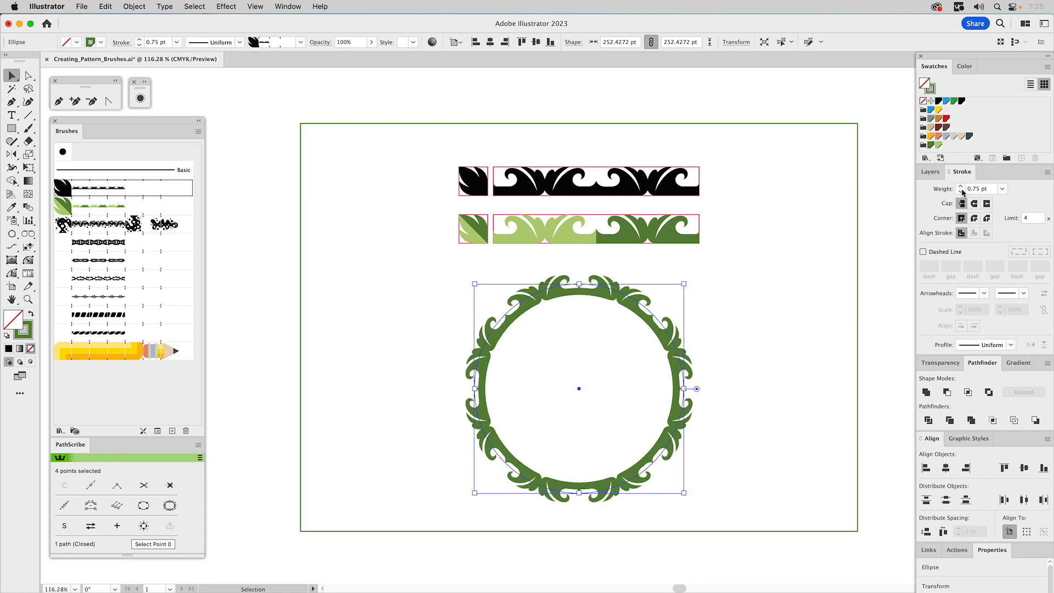
click(961, 192)
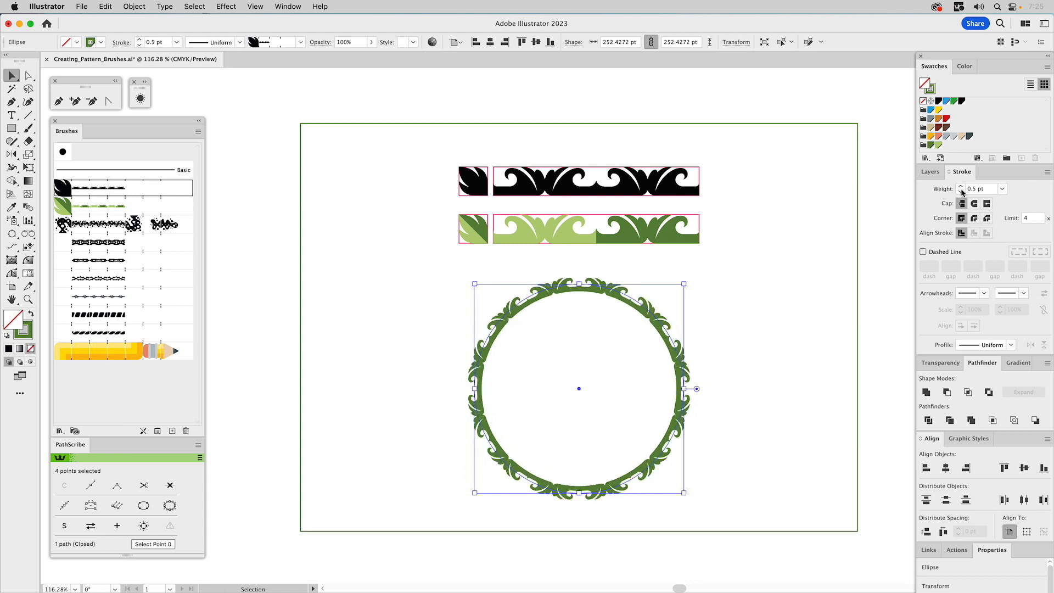
click(961, 190)
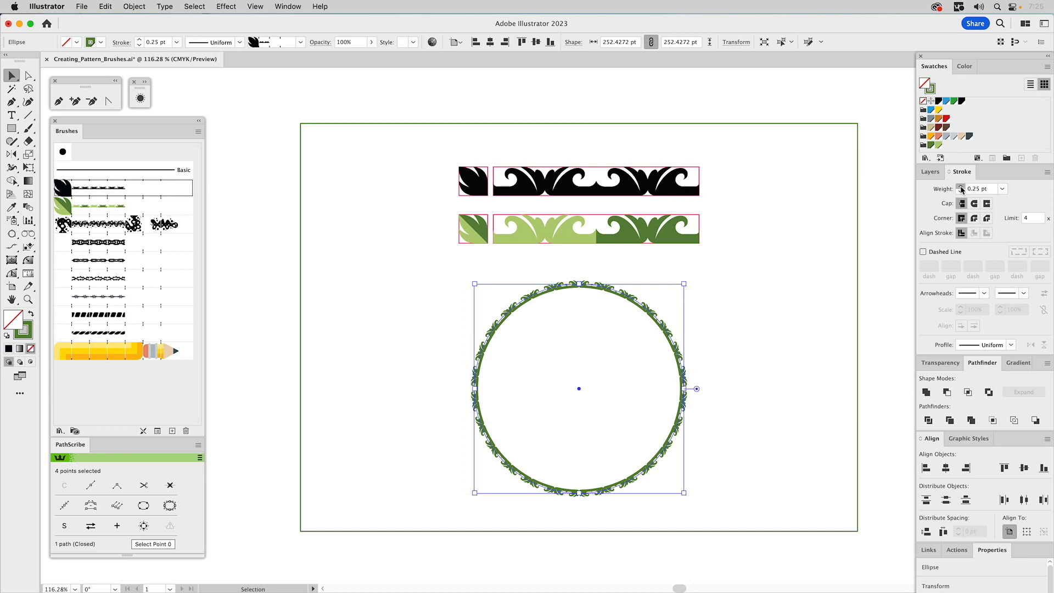
click(962, 187)
click(961, 187)
click(961, 186)
click(961, 187)
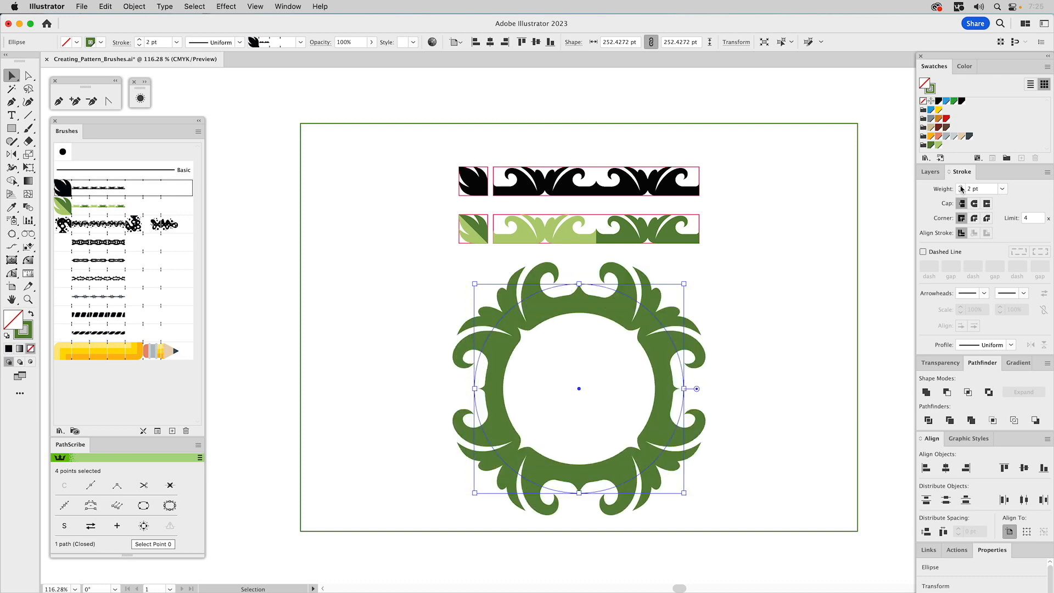
click(961, 187)
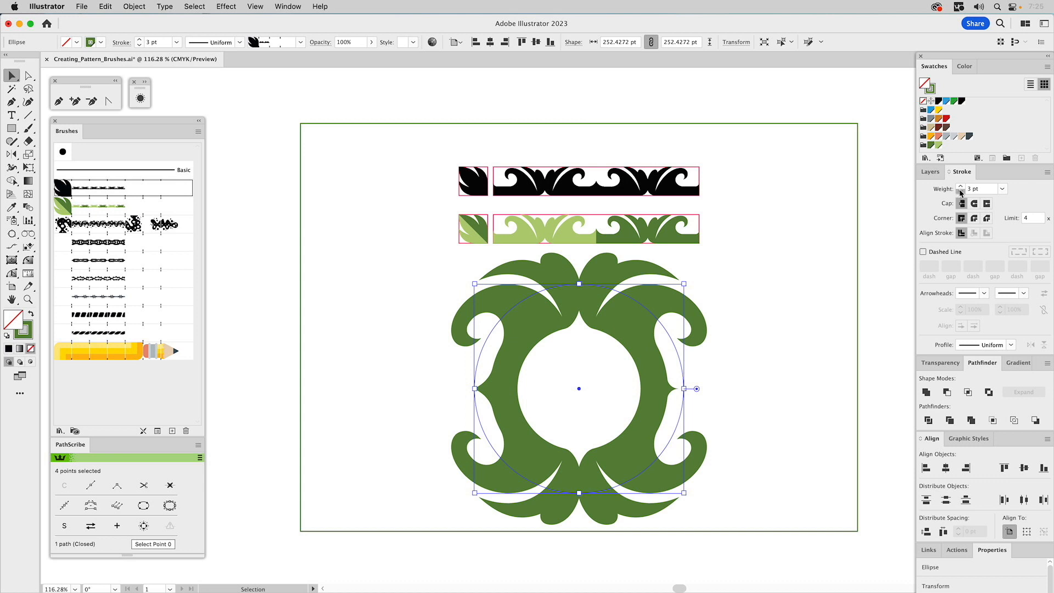
click(960, 192)
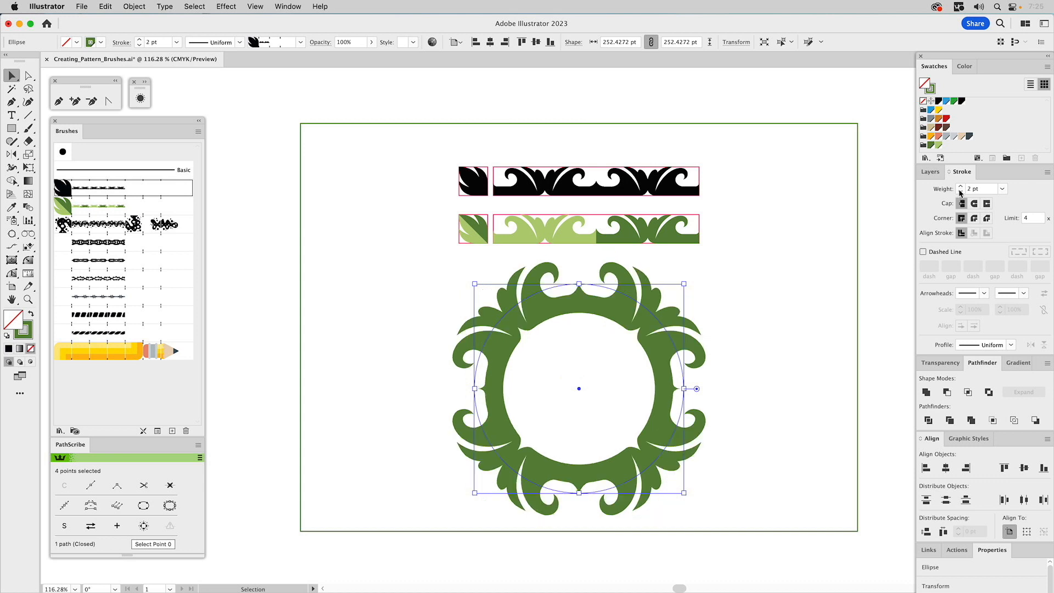
click(960, 192)
click(961, 191)
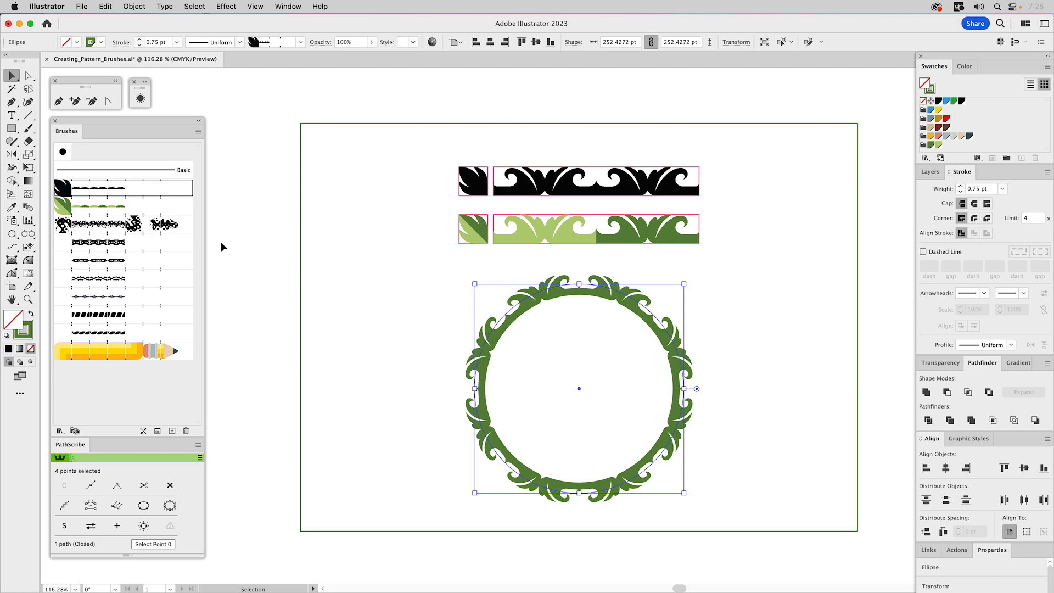
- Apply the two-tone green Duo Flora brush to the circle and deselect it
click(109, 207)
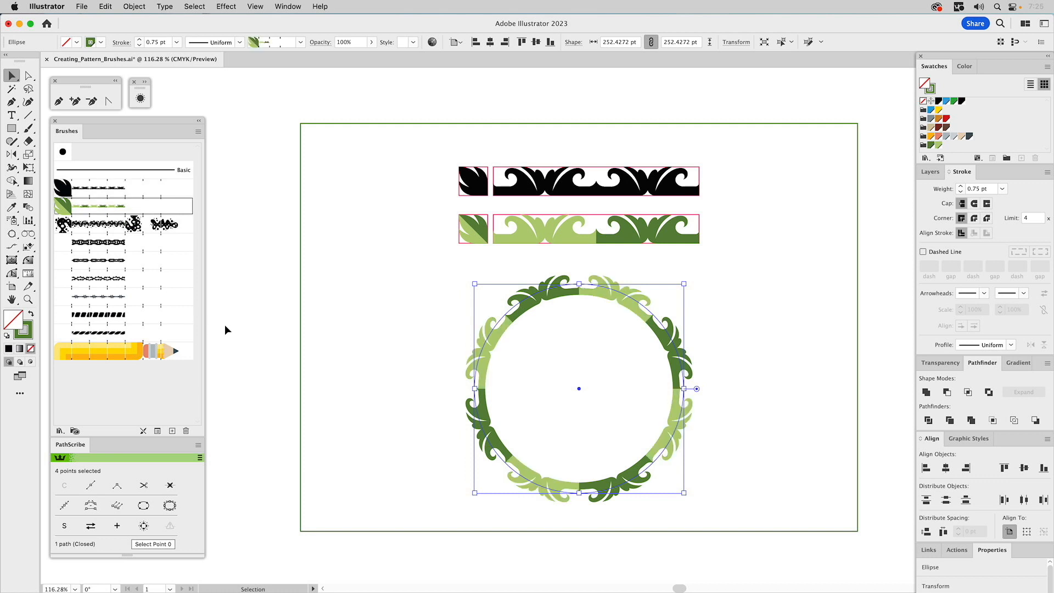
click(352, 330)
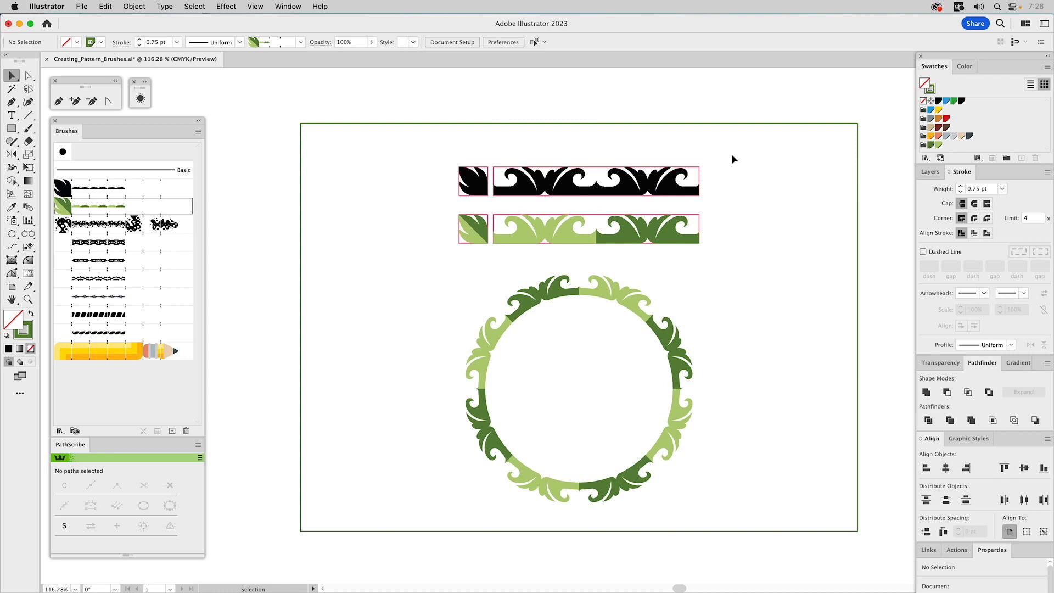
- Delete the circle and draw a rectangle about 440 by 243 pt below the floral tiles
click(935, 173)
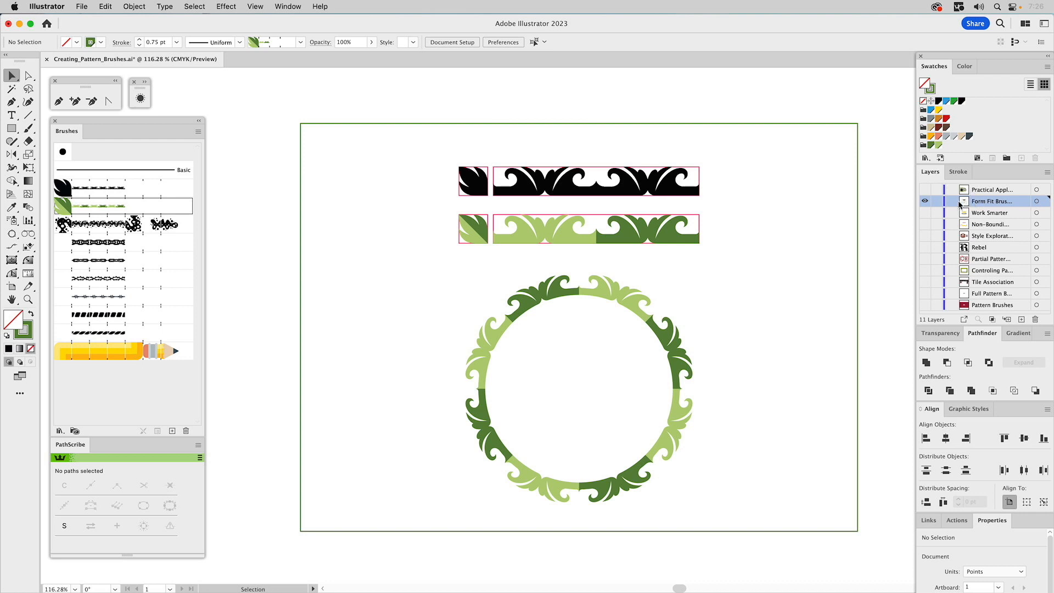
click(573, 291)
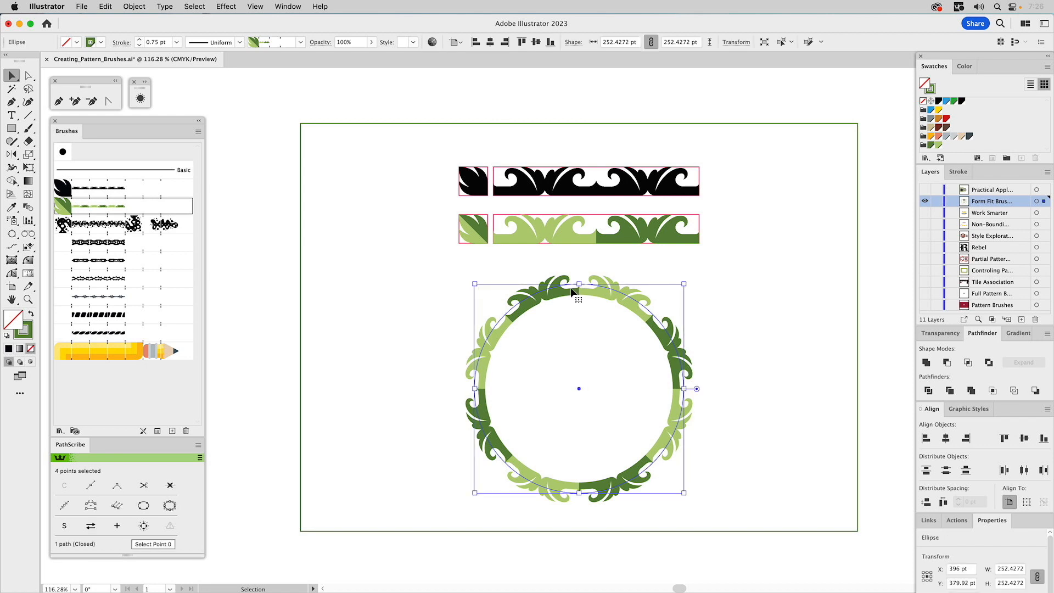
key(Delete)
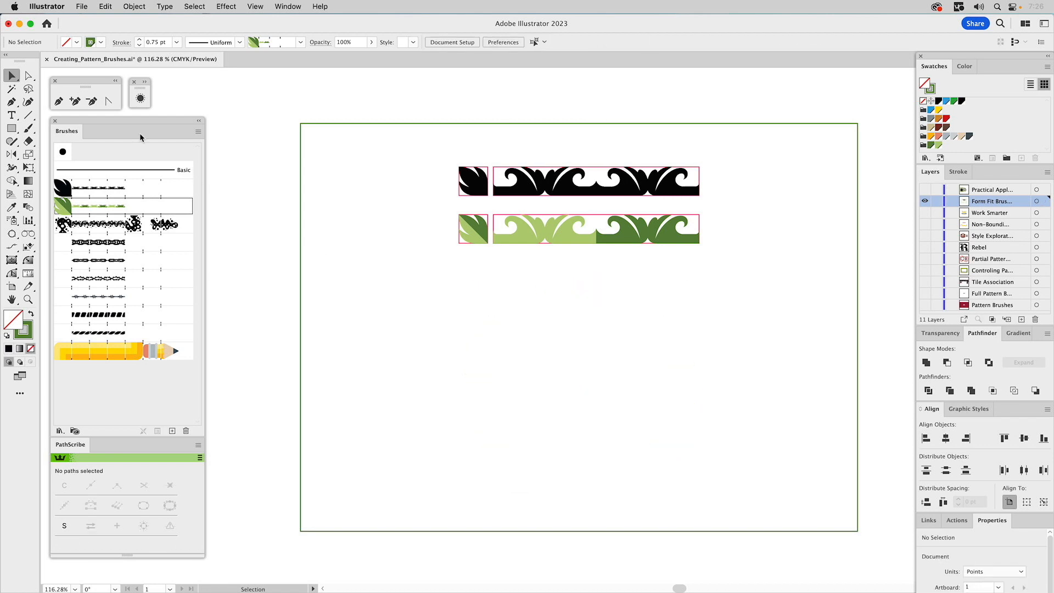
click(13, 129)
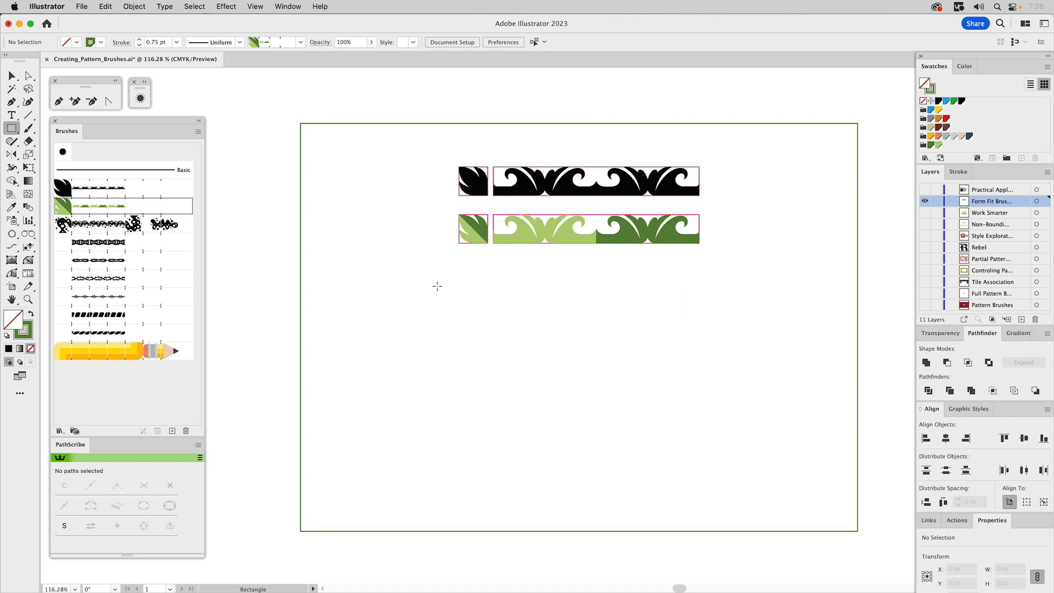
drag(422, 284, 787, 483)
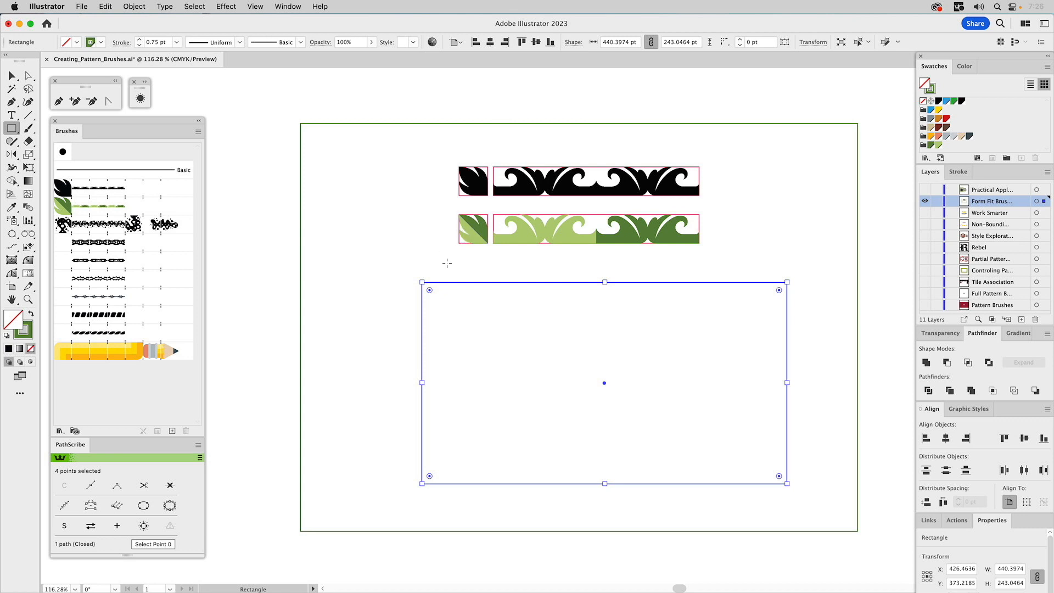
- Center the rectangle horizontally on the artboard and style it first with the black floral brush, finally with Duo Flora
click(946, 439)
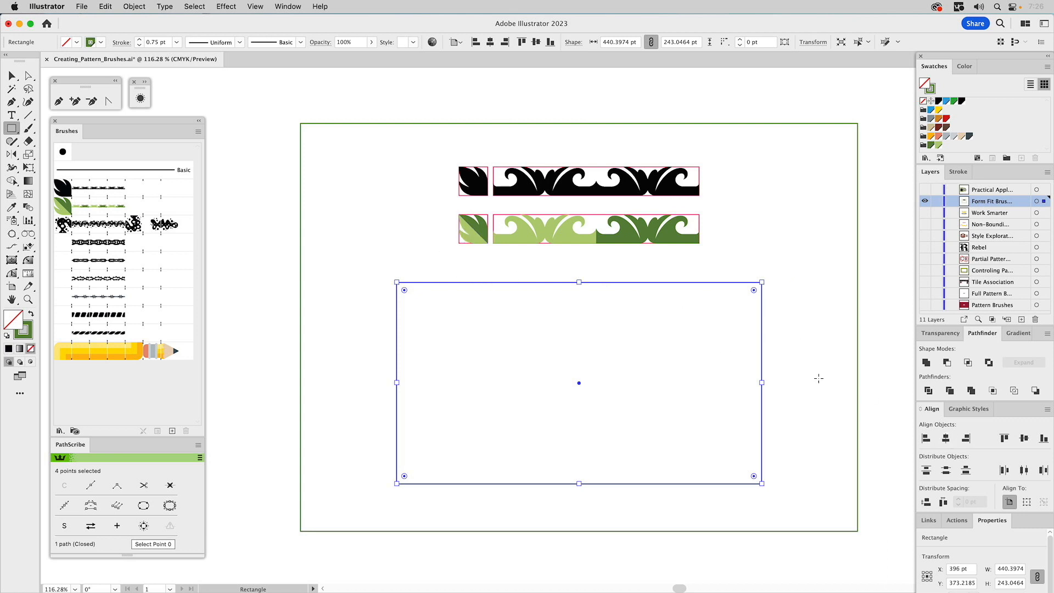
click(81, 194)
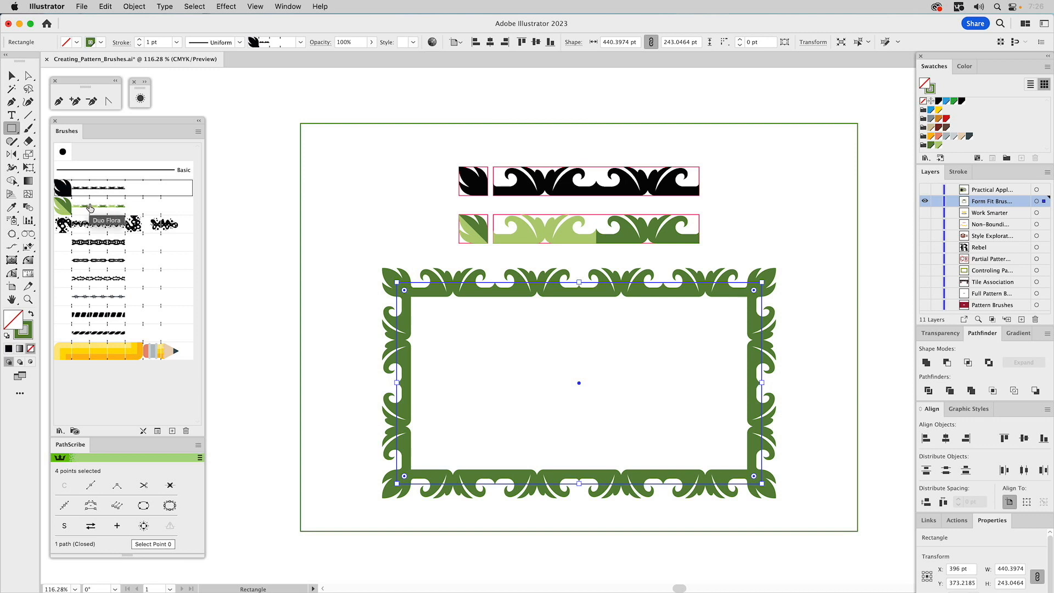
click(90, 207)
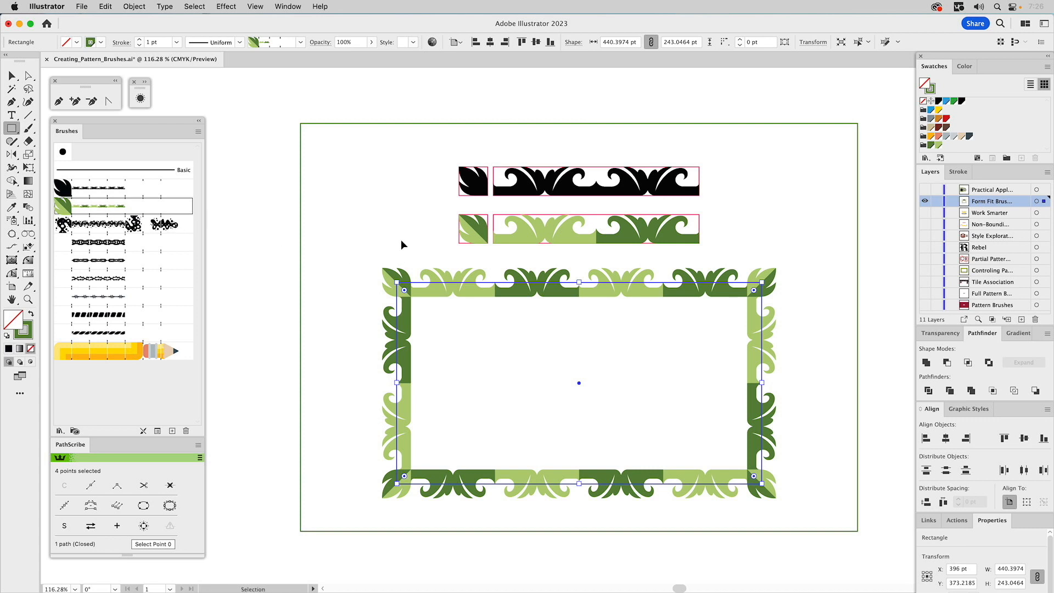
- Swap the two greens on the green leaf corner tile, coloring its upper half light green and its lower half dark green
key(super+shift+a)
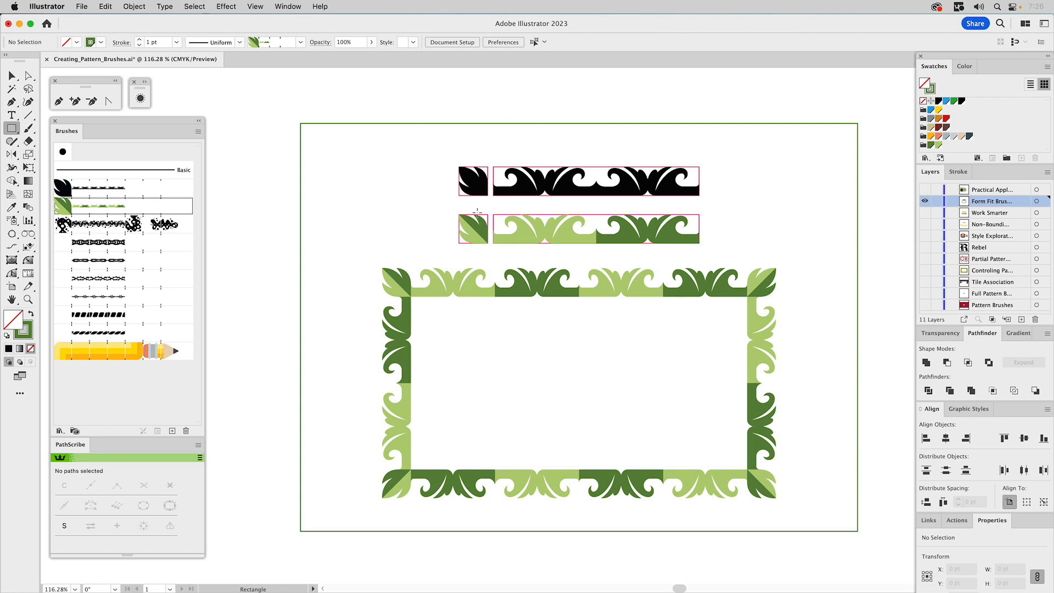
key(a)
click(480, 230)
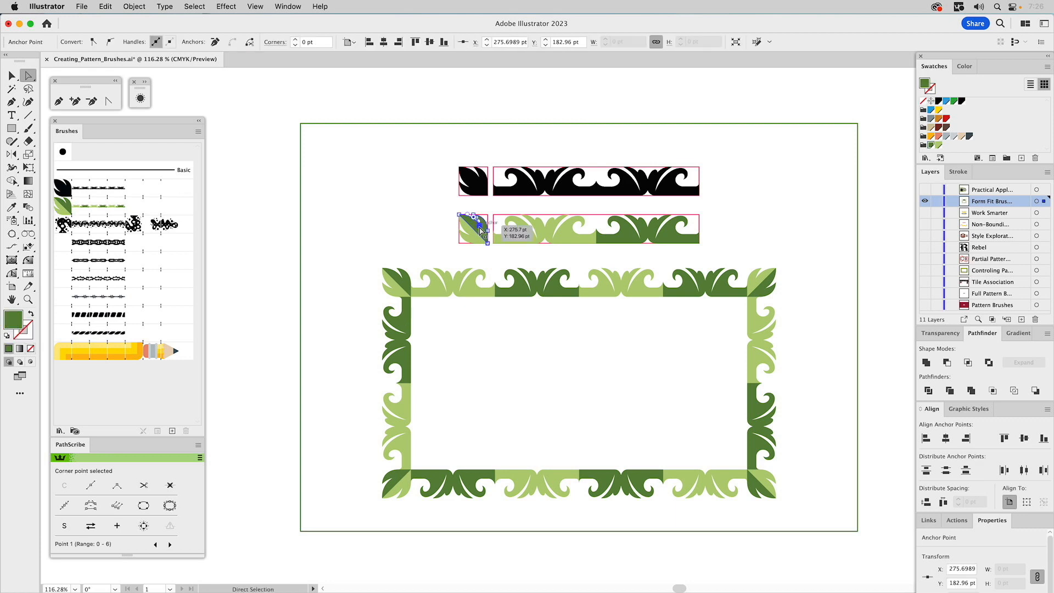
key(i)
click(472, 235)
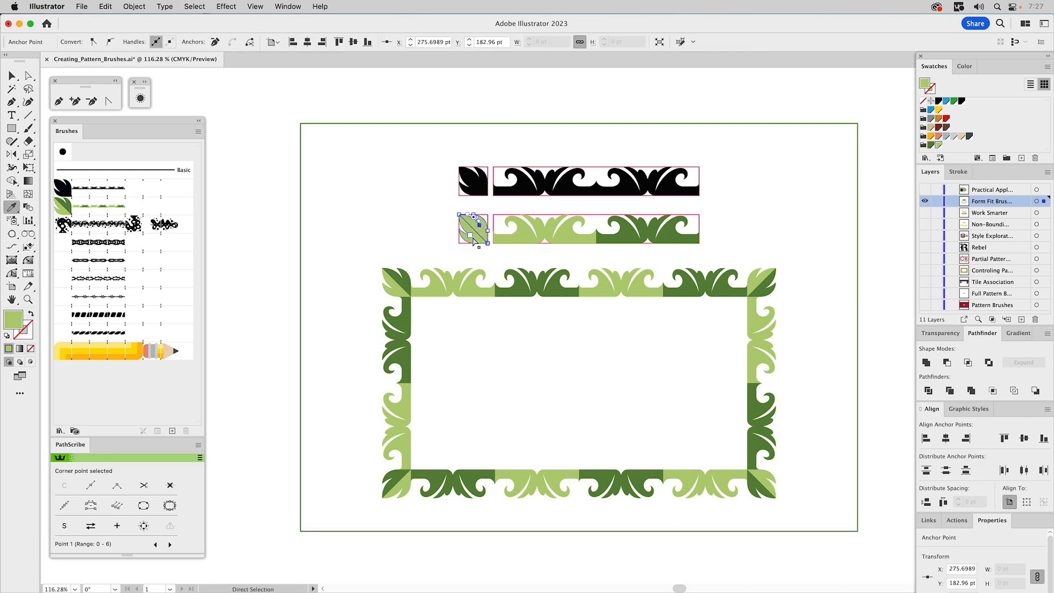
super+click(473, 240)
click(631, 232)
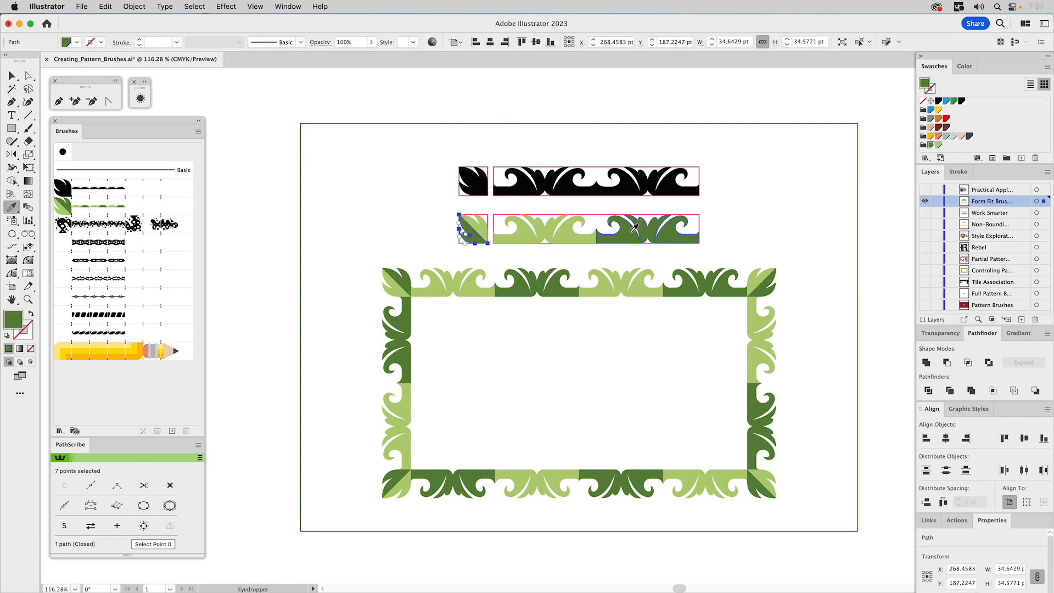
key(v)
click(397, 187)
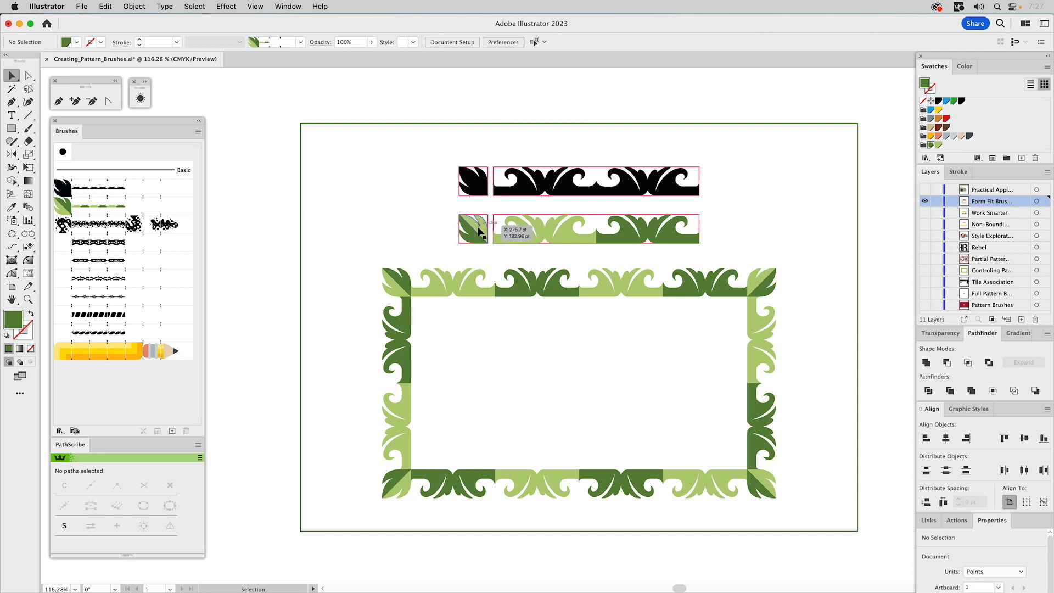
- Replace the Duo Flora brush's outer corner tile with the recolored leaf and apply the change to existing strokes
drag(479, 231, 65, 209)
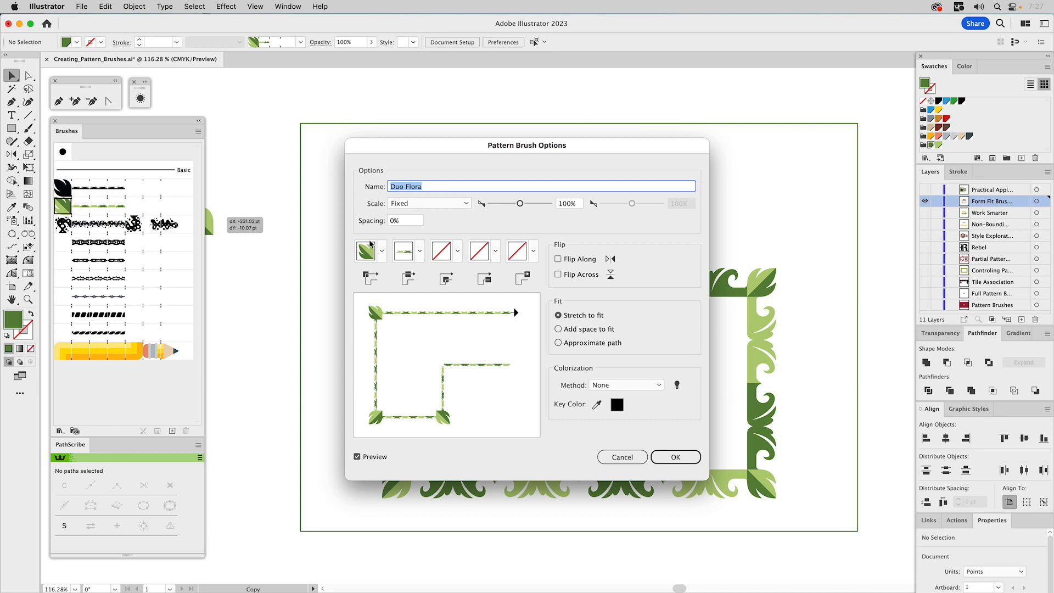
click(675, 458)
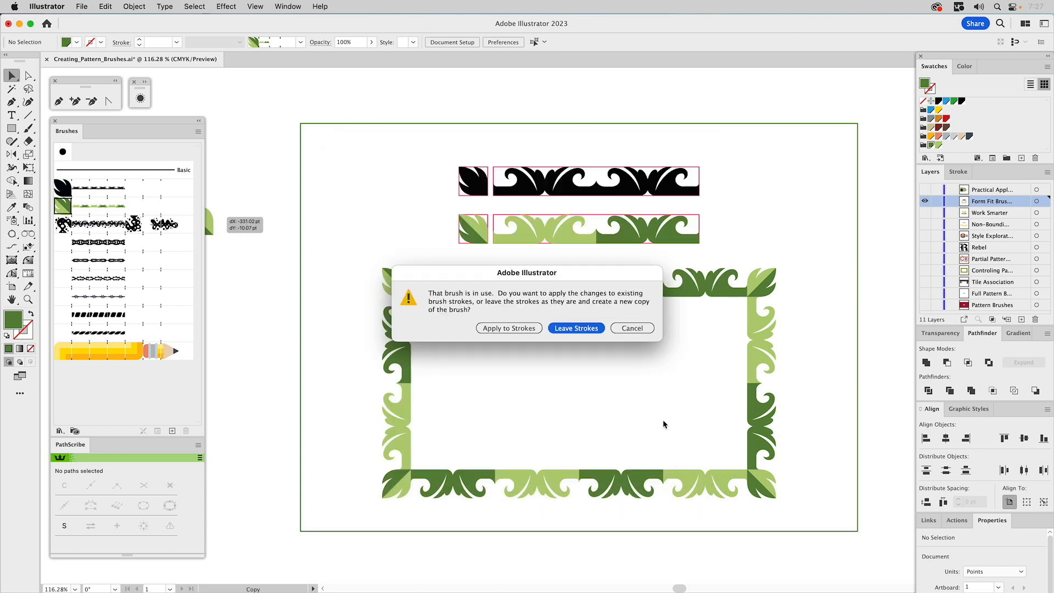
click(508, 327)
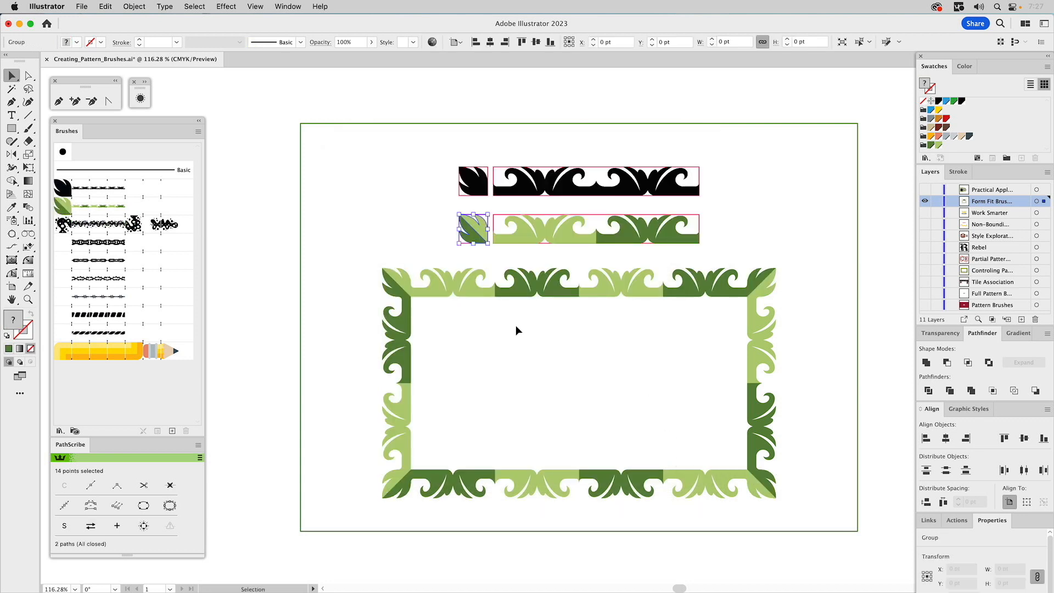
click(807, 202)
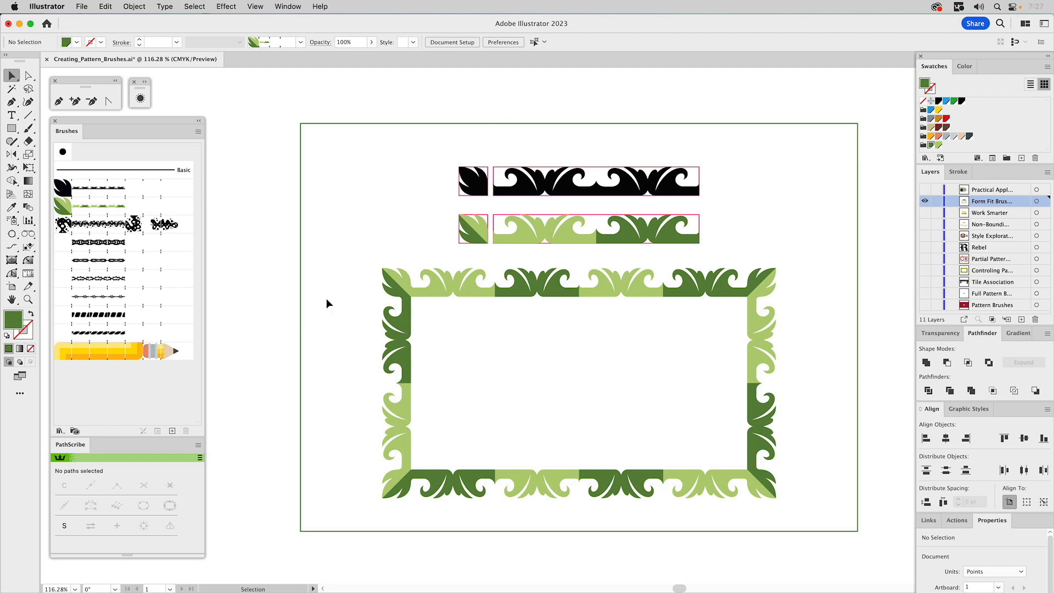
- Switch the visible artwork from the floral tiles layer to the Practical Appl... layer with the menu and plate
click(925, 190)
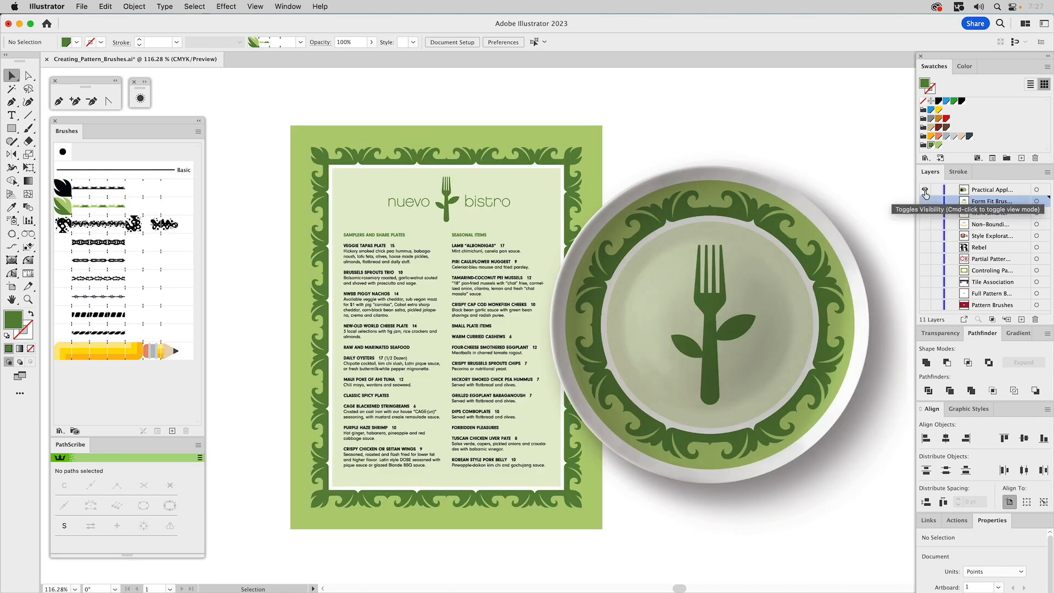